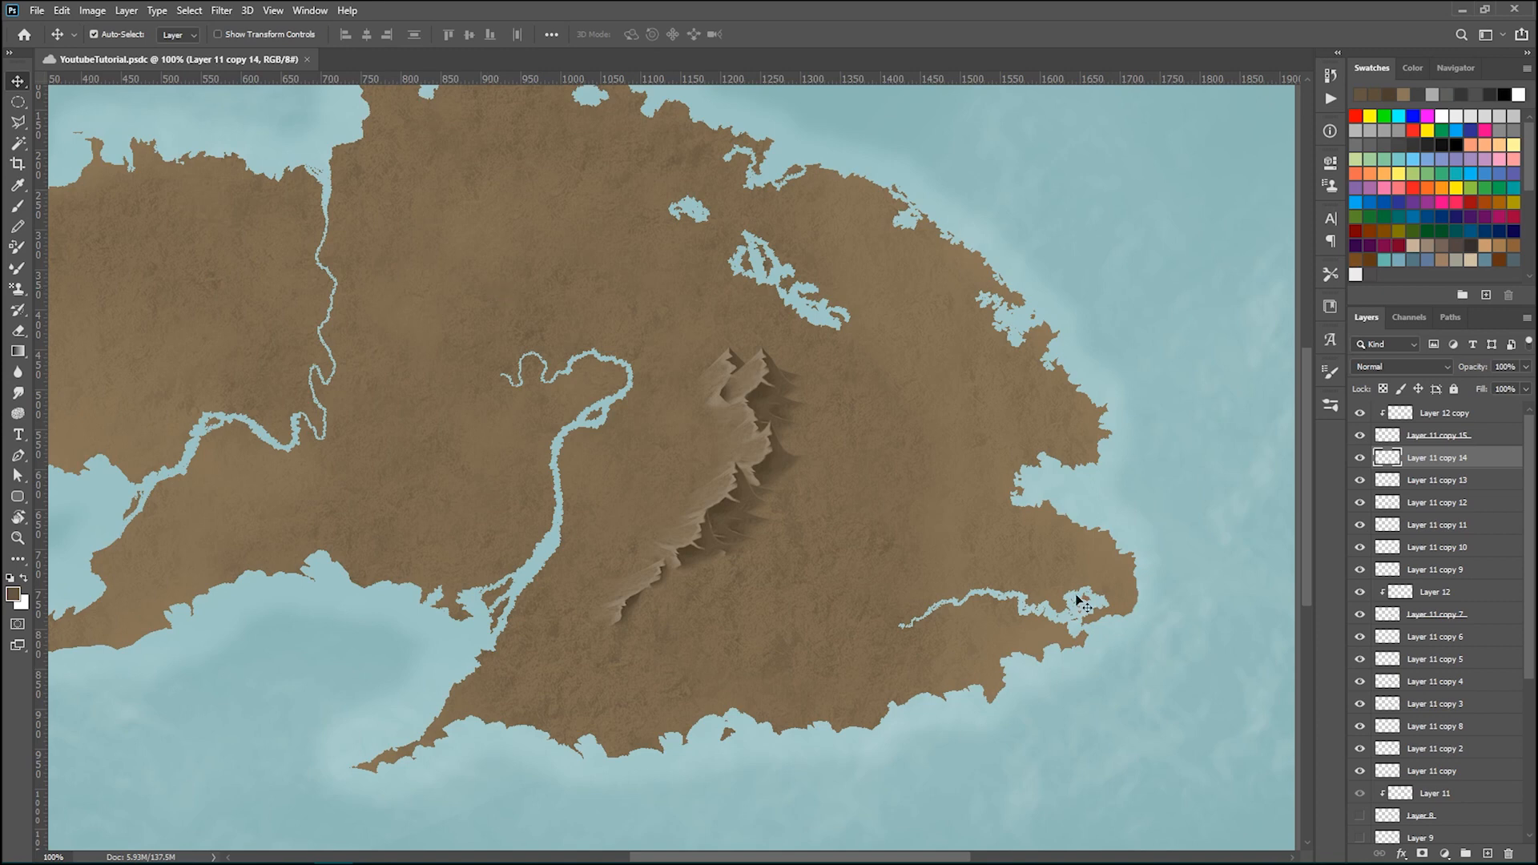
- Group all the mountain layers from Layer 12 copy down through Layer 7
scroll(1486, 551, down, 3)
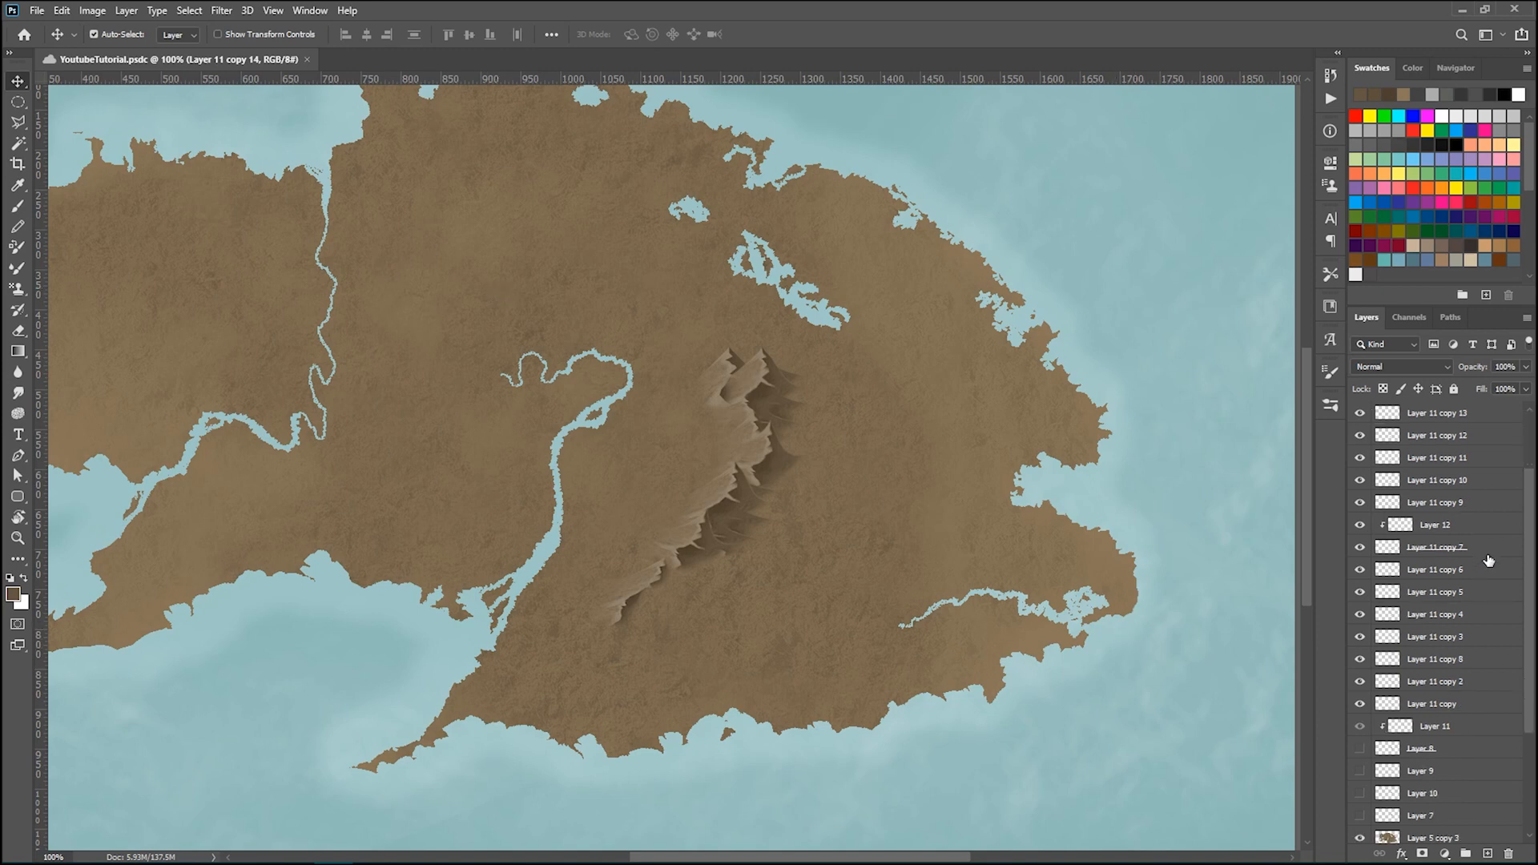
scroll(1482, 560, down, 2)
scroll(1465, 661, down, 4)
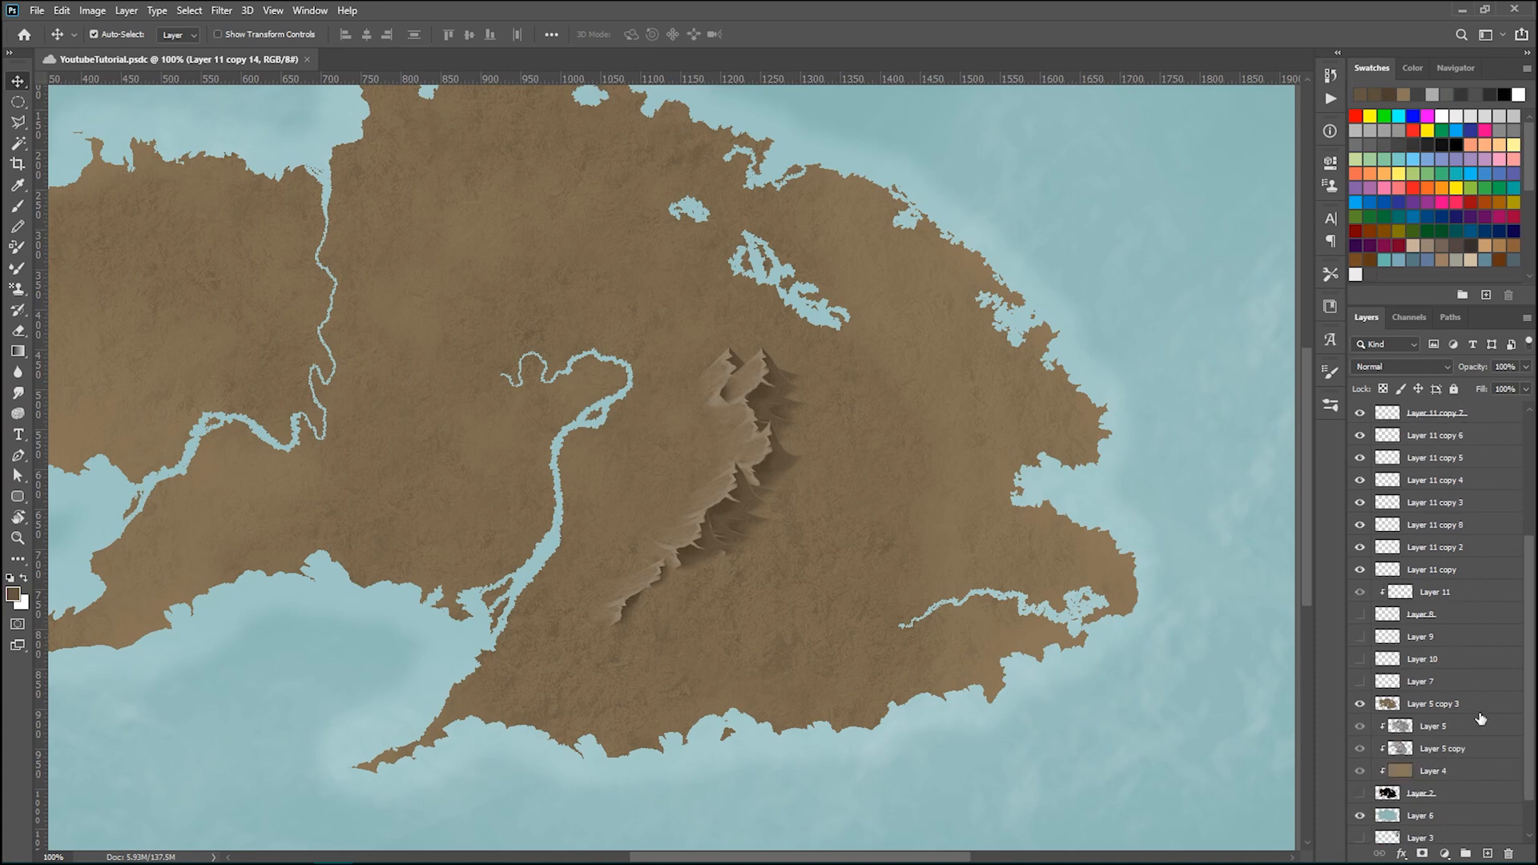
click(1479, 681)
scroll(1454, 597, up, 5)
scroll(1454, 597, up, 4)
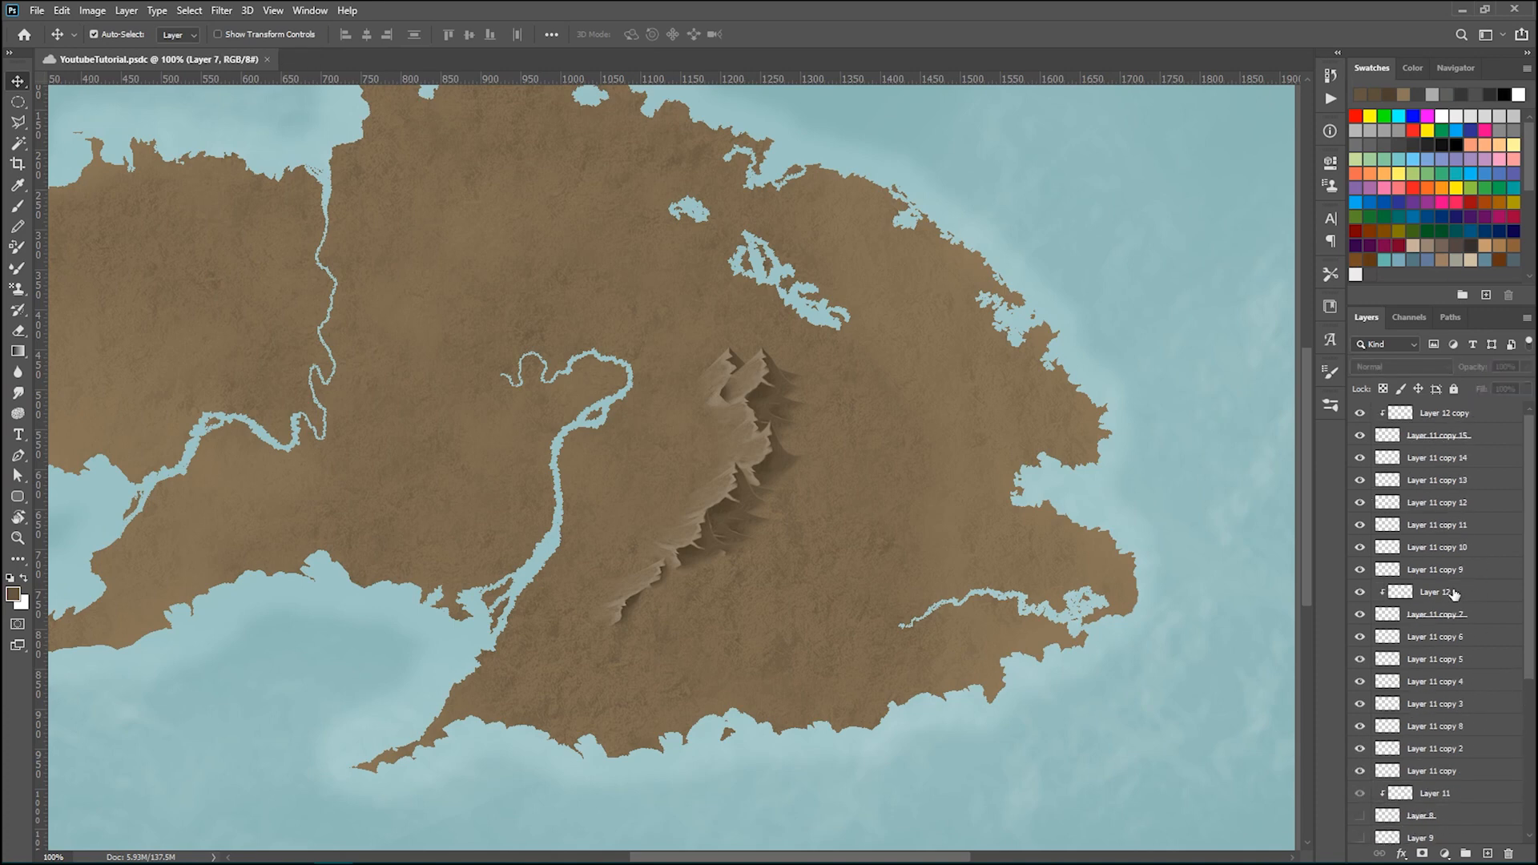
click(1472, 415)
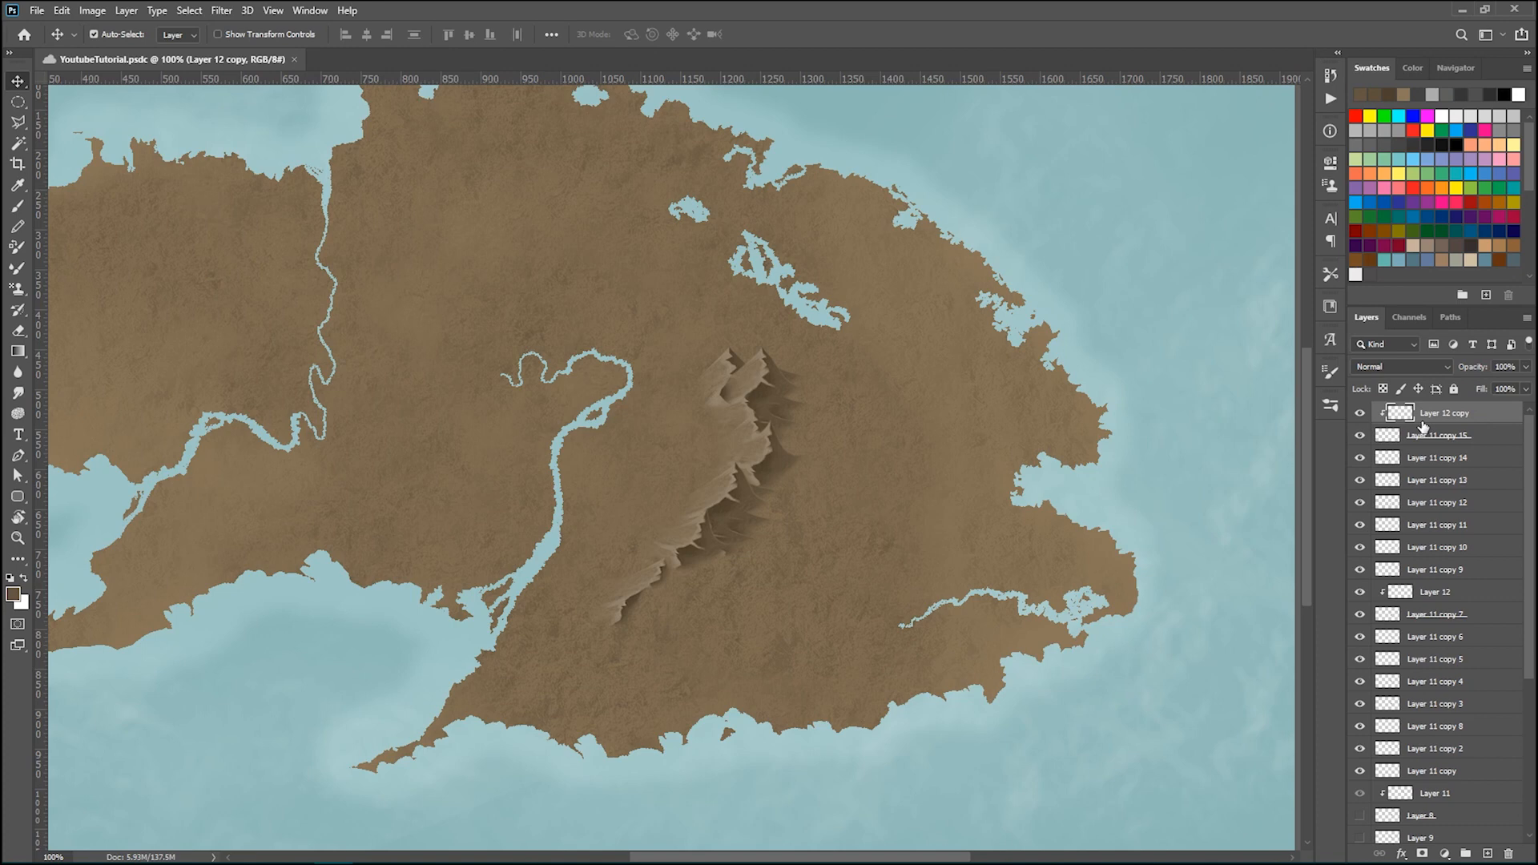
scroll(1491, 569, down, 5)
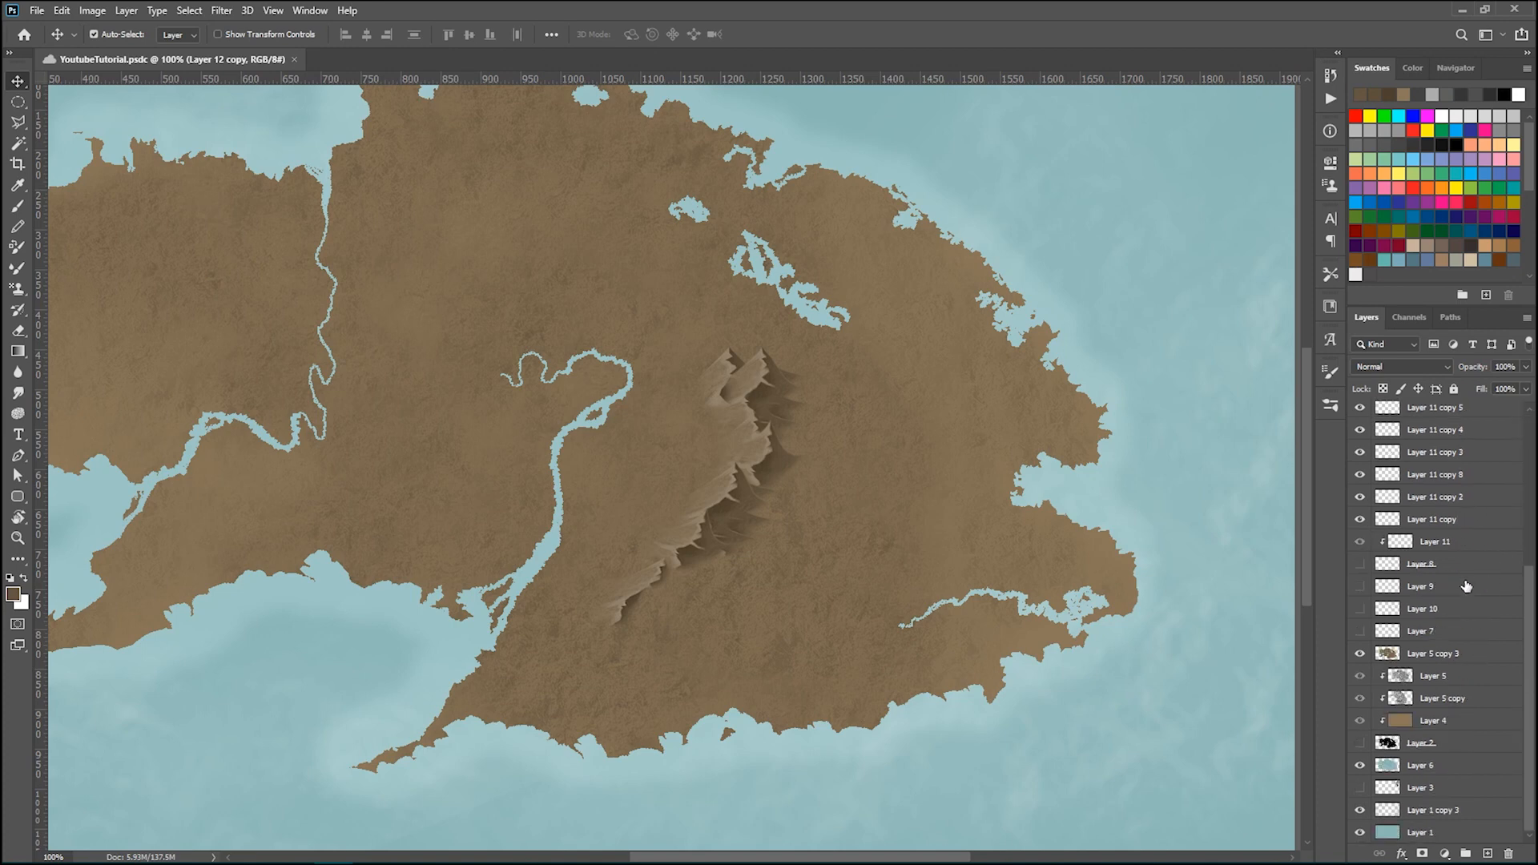
shift+click(1472, 631)
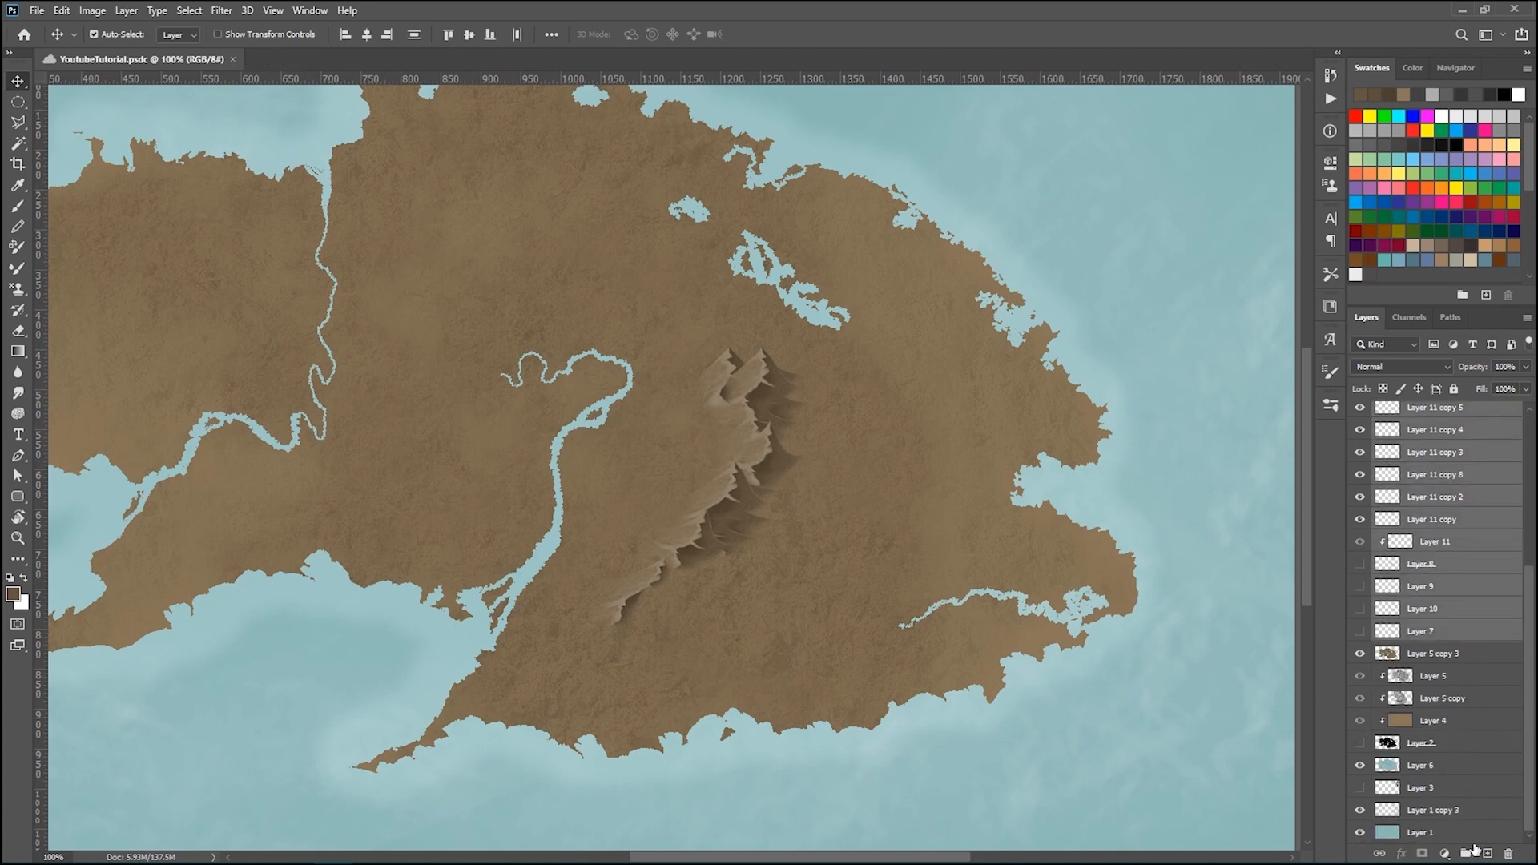
click(1467, 854)
- Rename the new layer group as Mountains1
double_click(1419, 411)
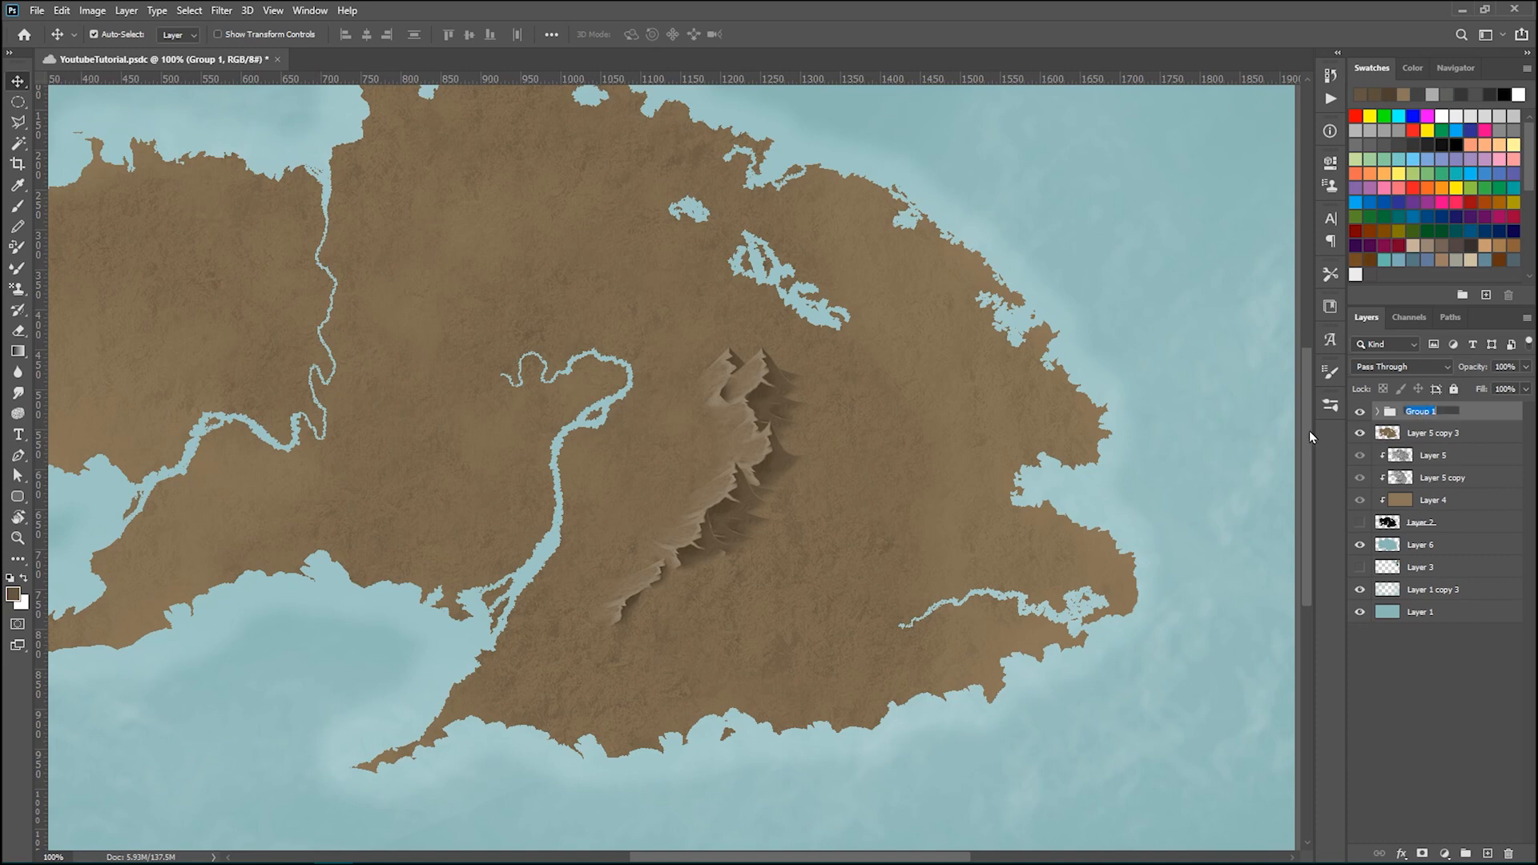
text(Mountains)
key(Return)
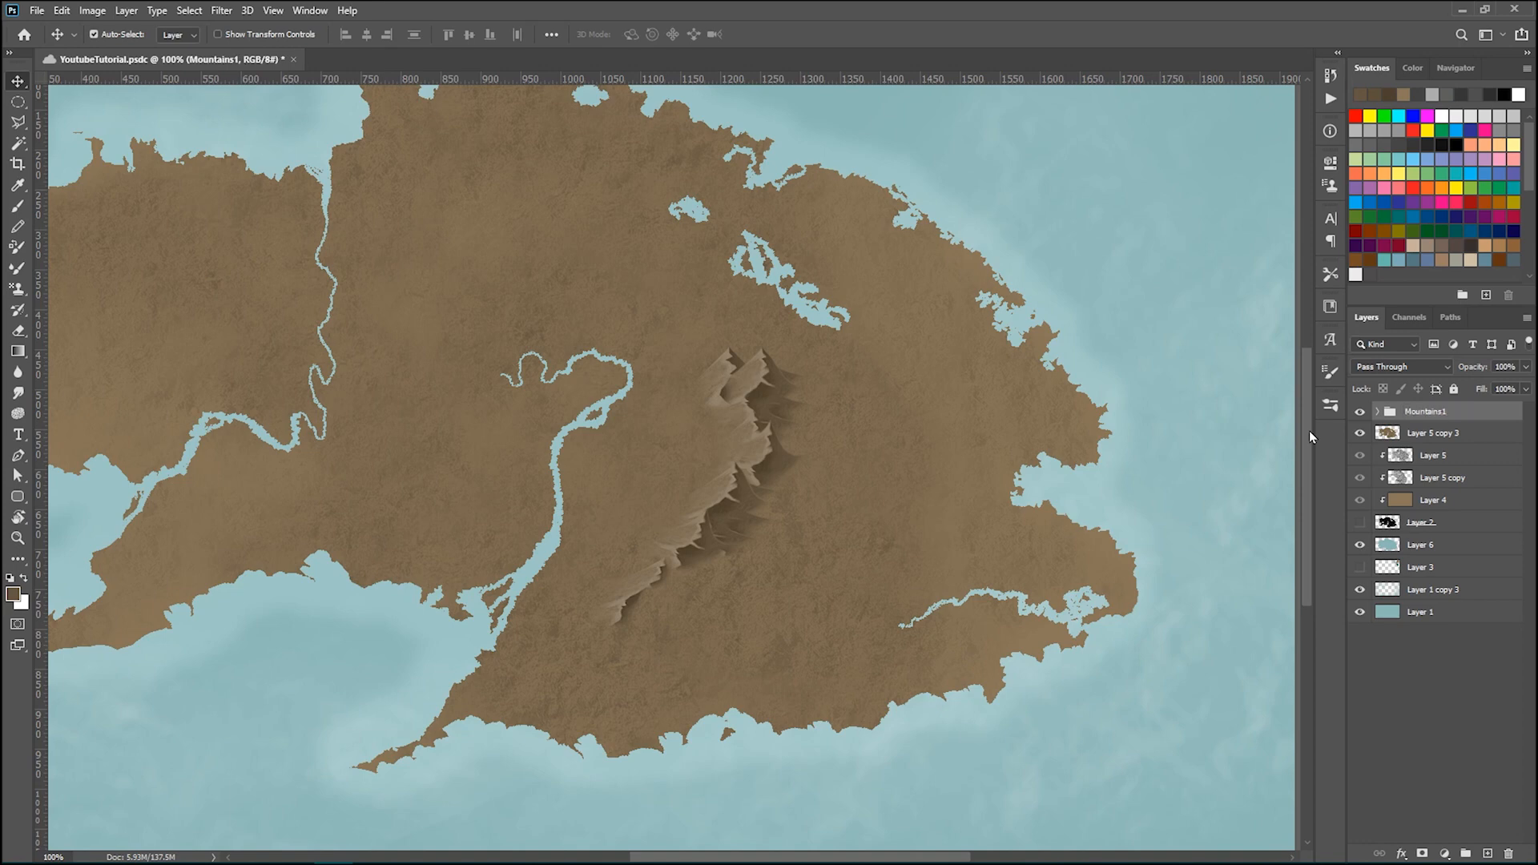
- Hide the Mountains1 group and show it again to check what it contains
scroll(1004, 425, up, 1)
click(1360, 411)
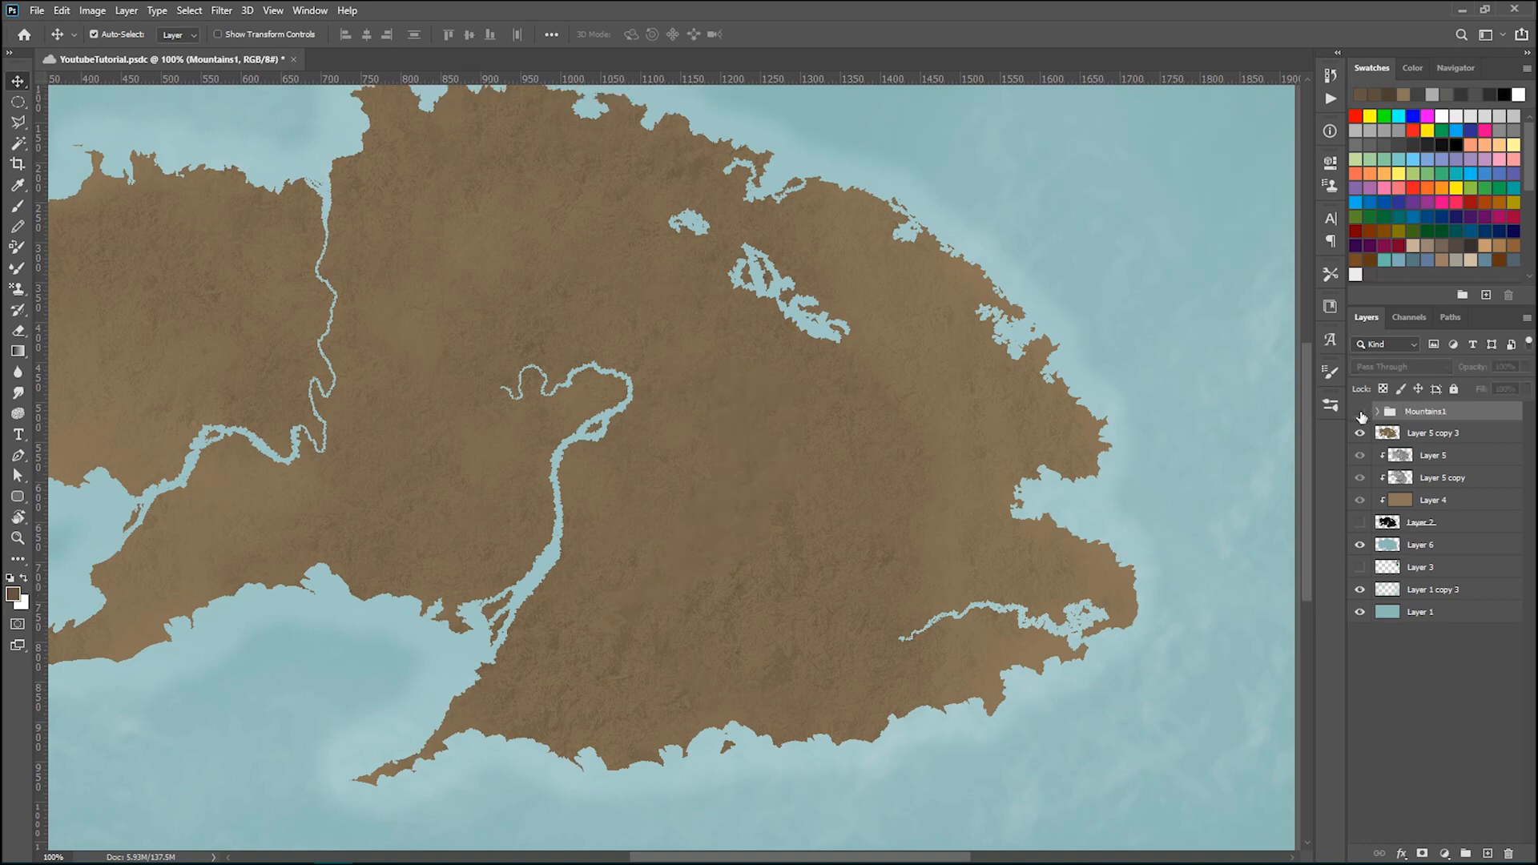
click(1360, 412)
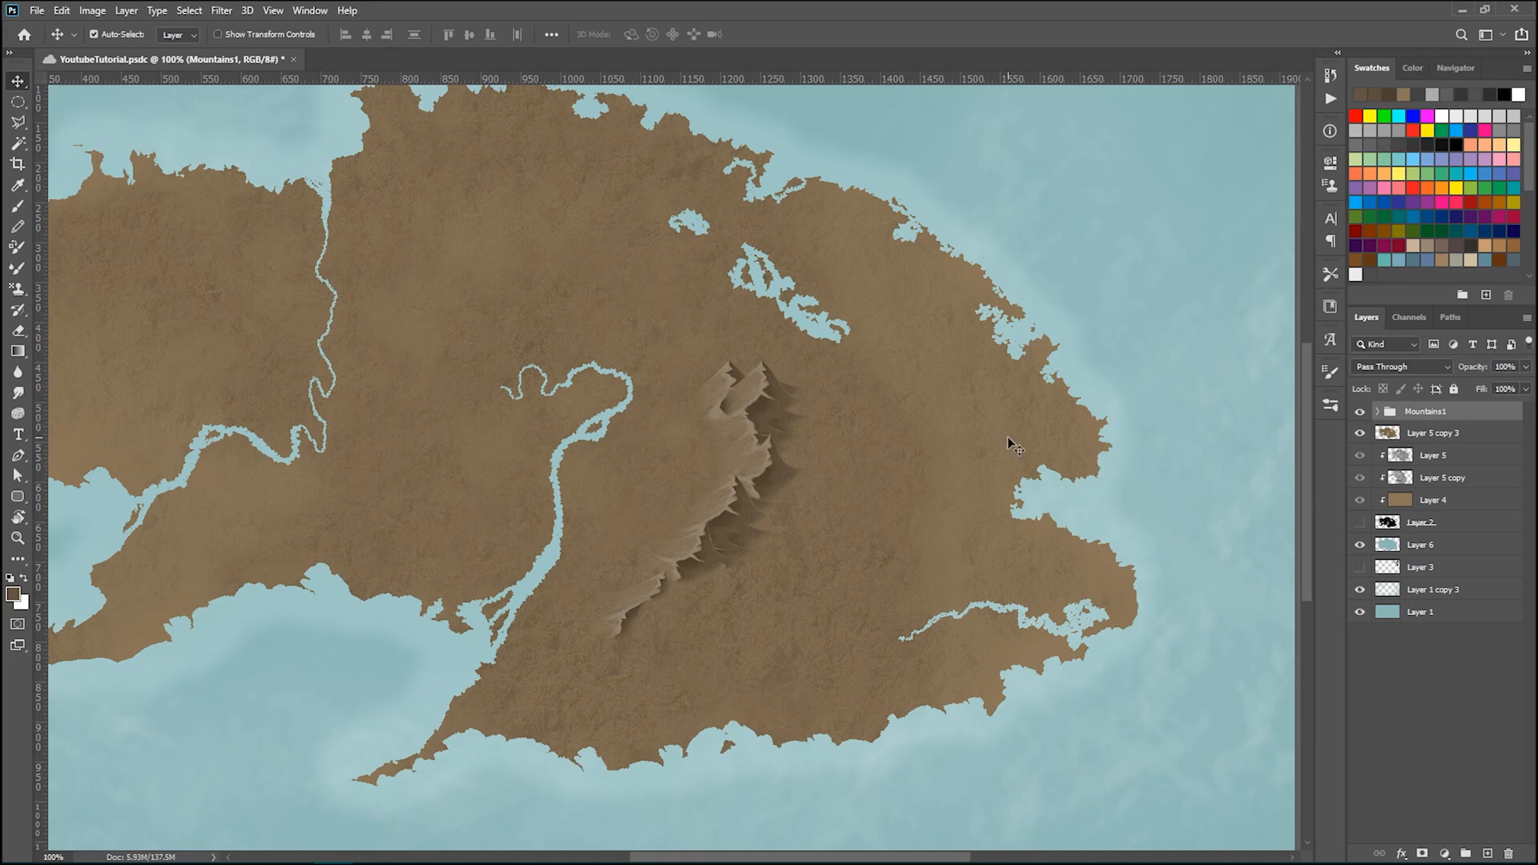
- Add a new layer above Layer 5 copy 3 and brush a winding dark brown ridge line southward between the two rivers
click(1436, 435)
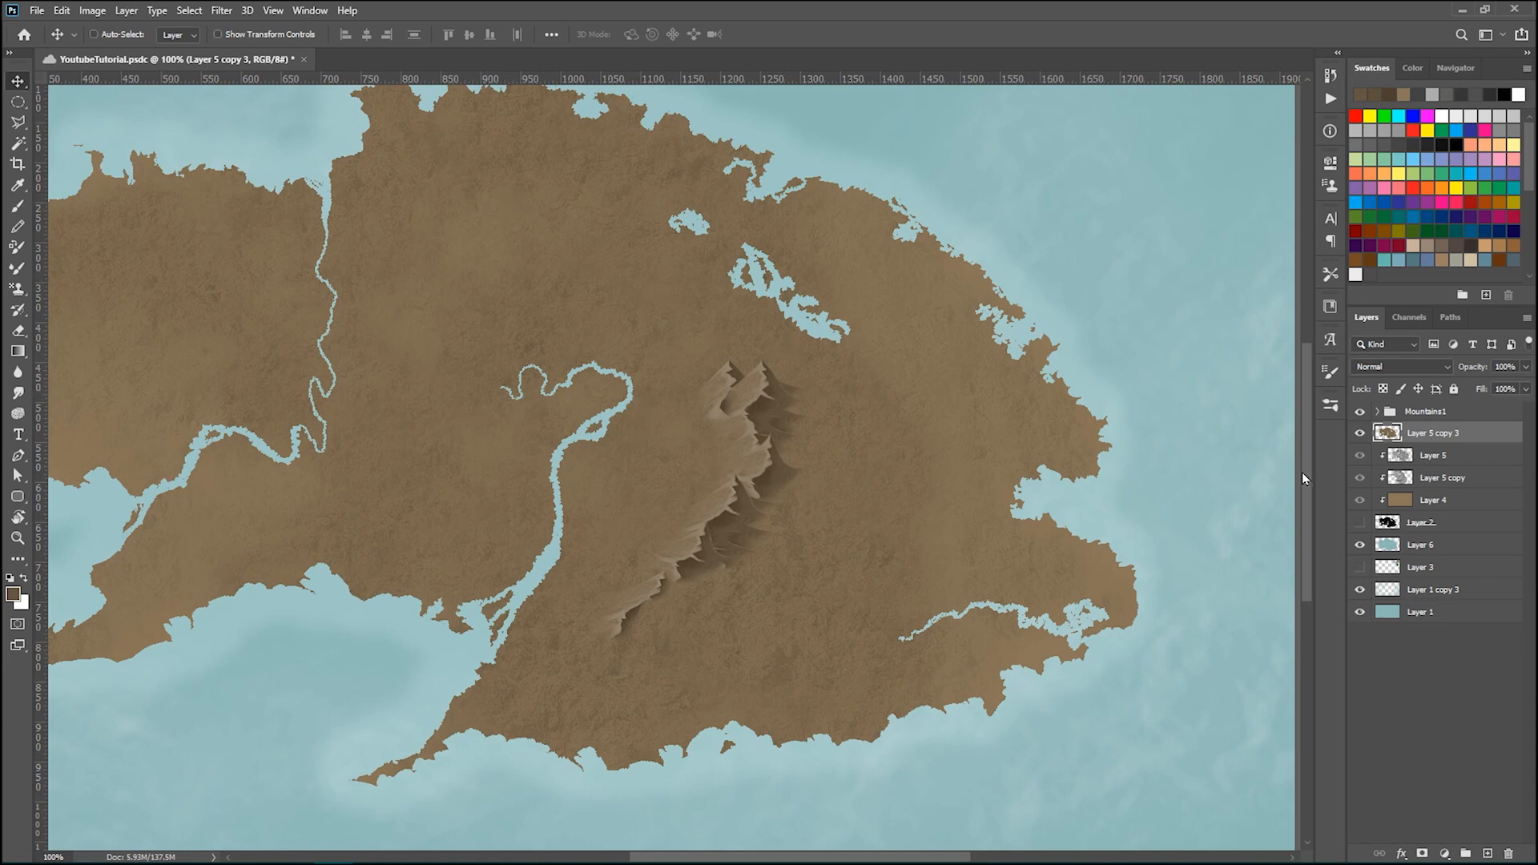
key(ctrl+shift+n)
click(535, 241)
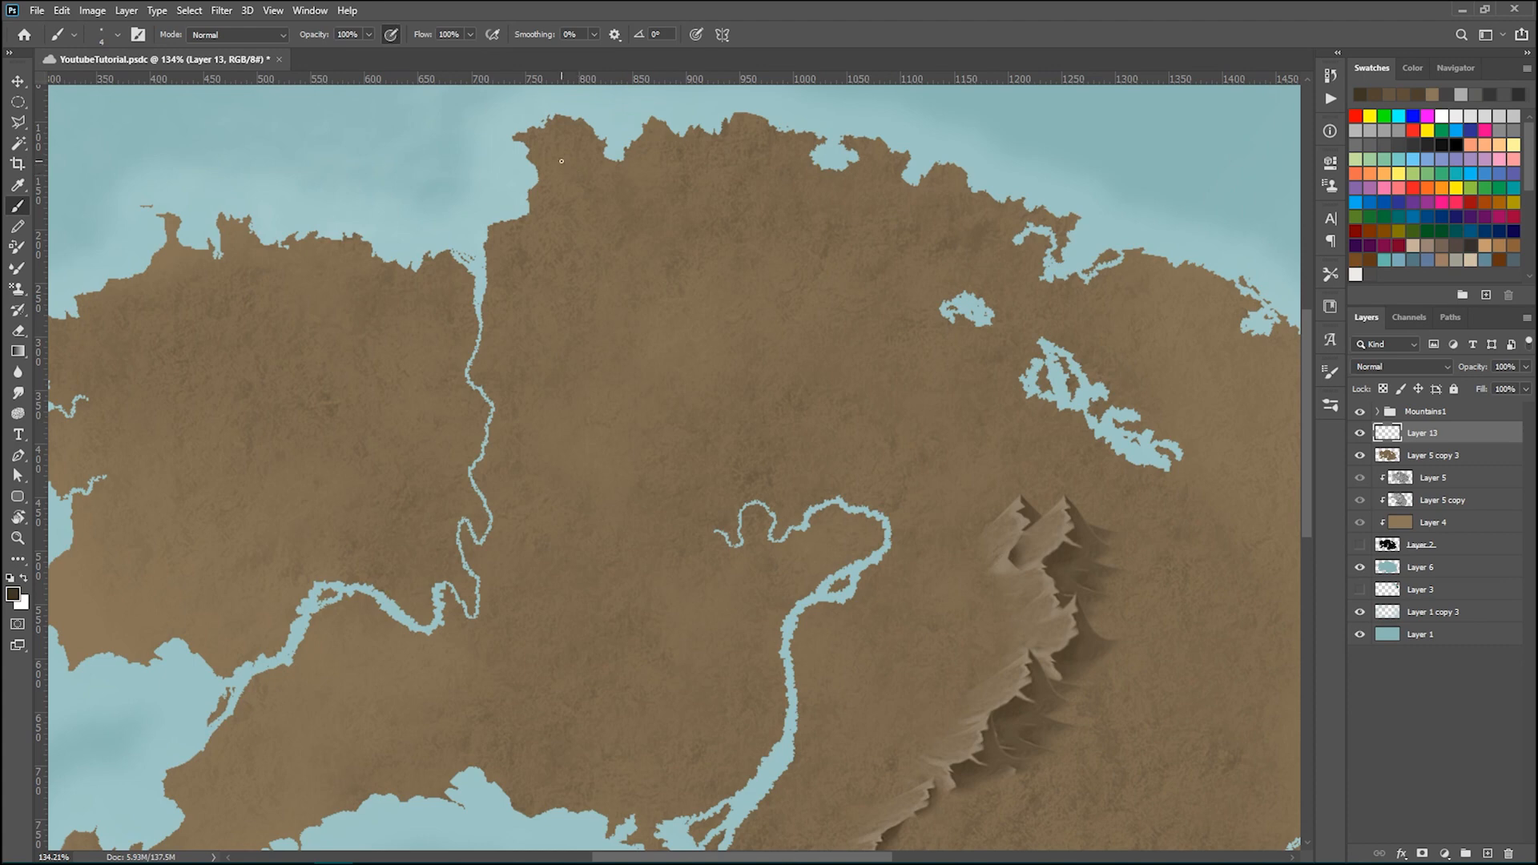
mouse_move(562, 163)
mouse_down()
mouse_move(574, 218)
mouse_move(595, 247)
mouse_move(531, 321)
mouse_move(564, 338)
mouse_move(527, 382)
mouse_move(601, 448)
mouse_move(519, 572)
mouse_move(557, 653)
mouse_move(635, 704)
mouse_move(696, 770)
mouse_up()
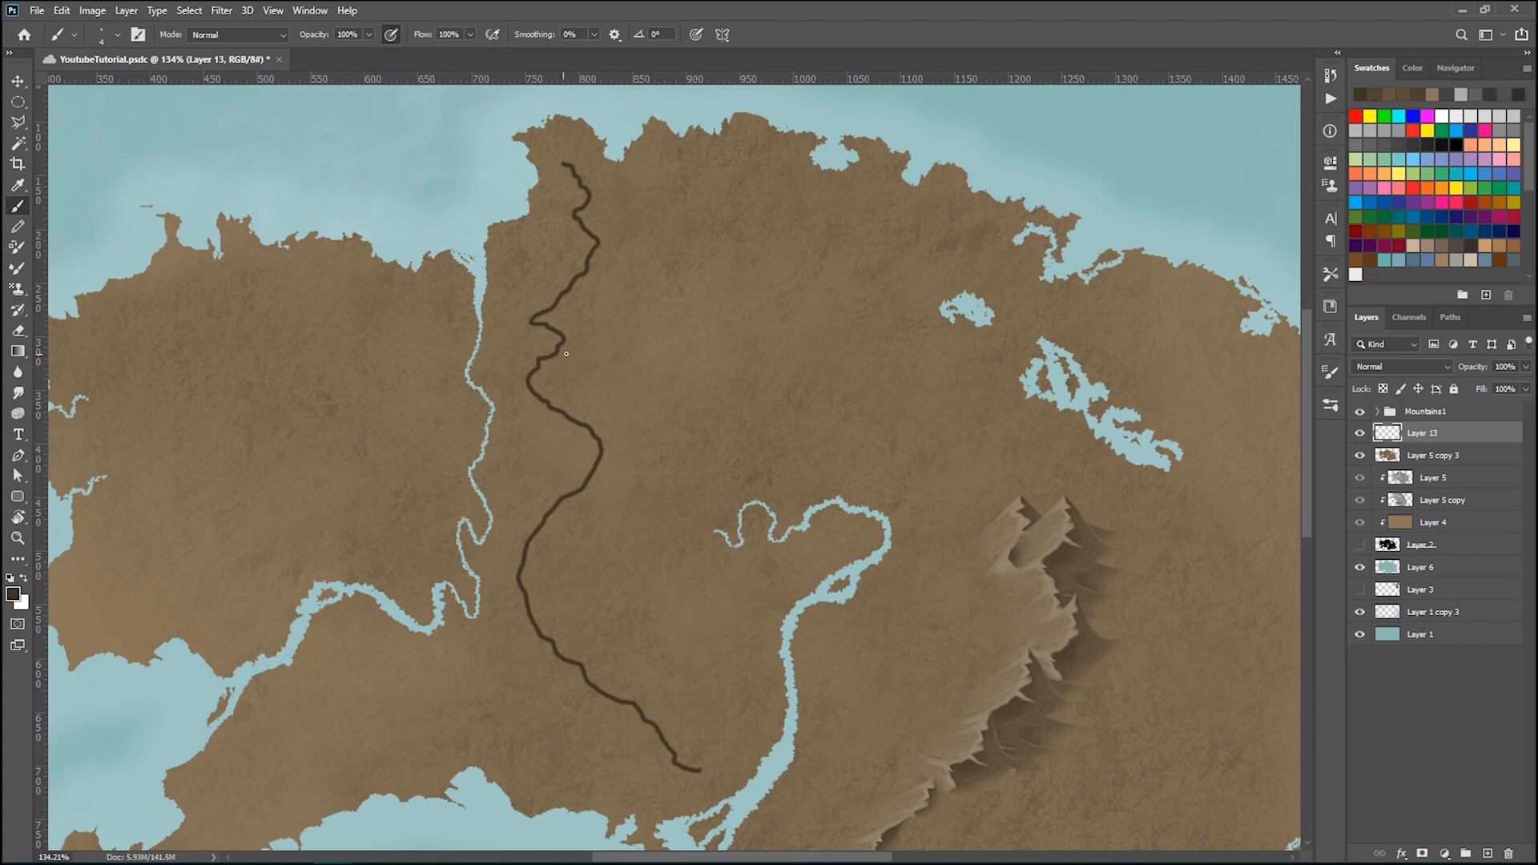
- Brush thinner side branches off both sides of the main ridge line along its whole length
scroll(566, 353, up, 3)
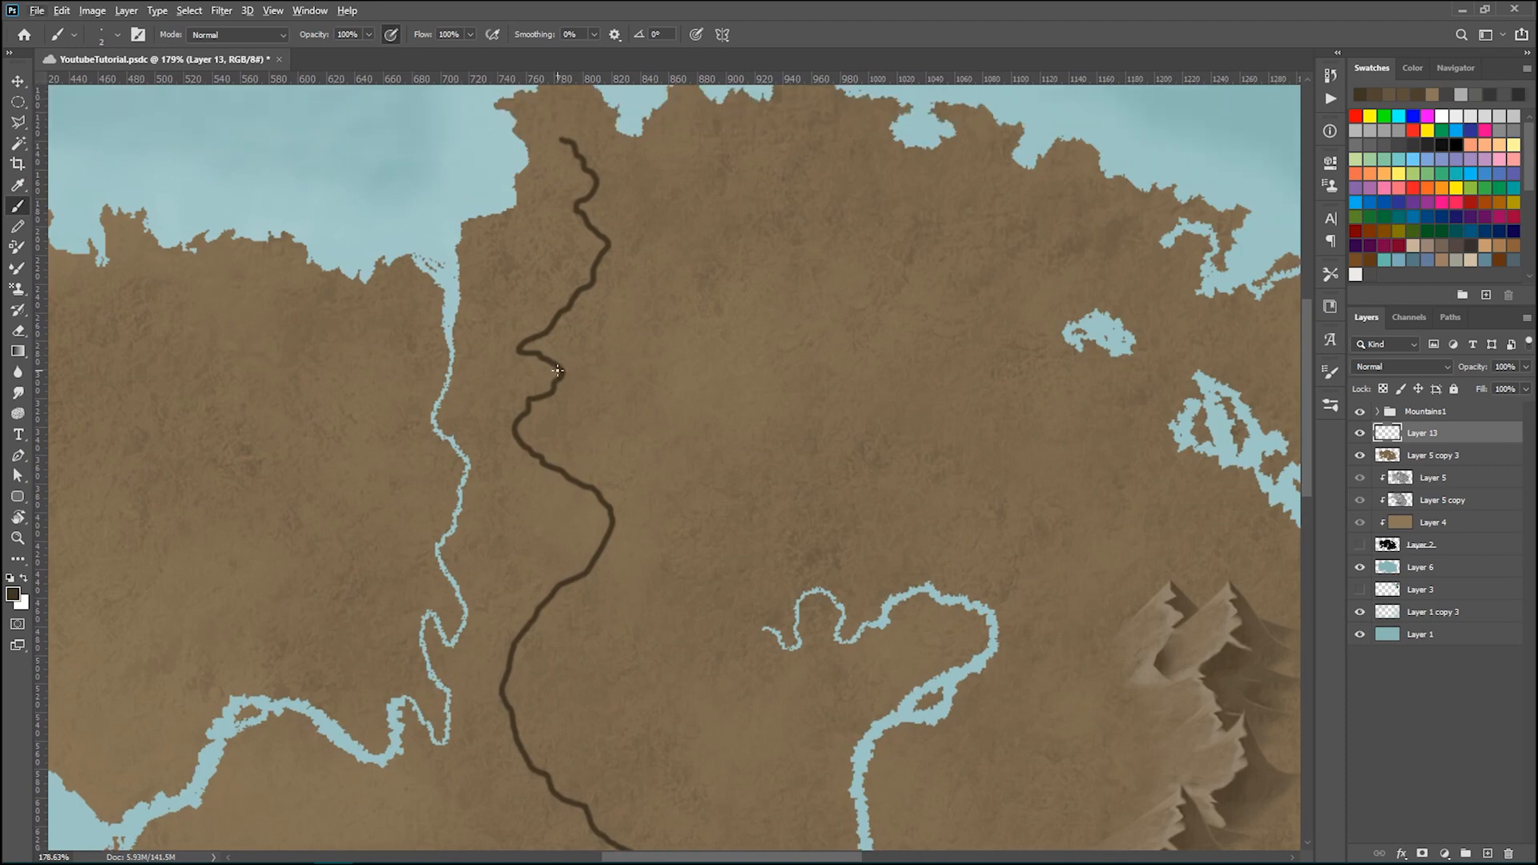
drag(562, 370, 602, 374)
mouse_move(515, 351)
mouse_down()
mouse_move(503, 325)
mouse_move(492, 372)
mouse_move(576, 345)
mouse_up()
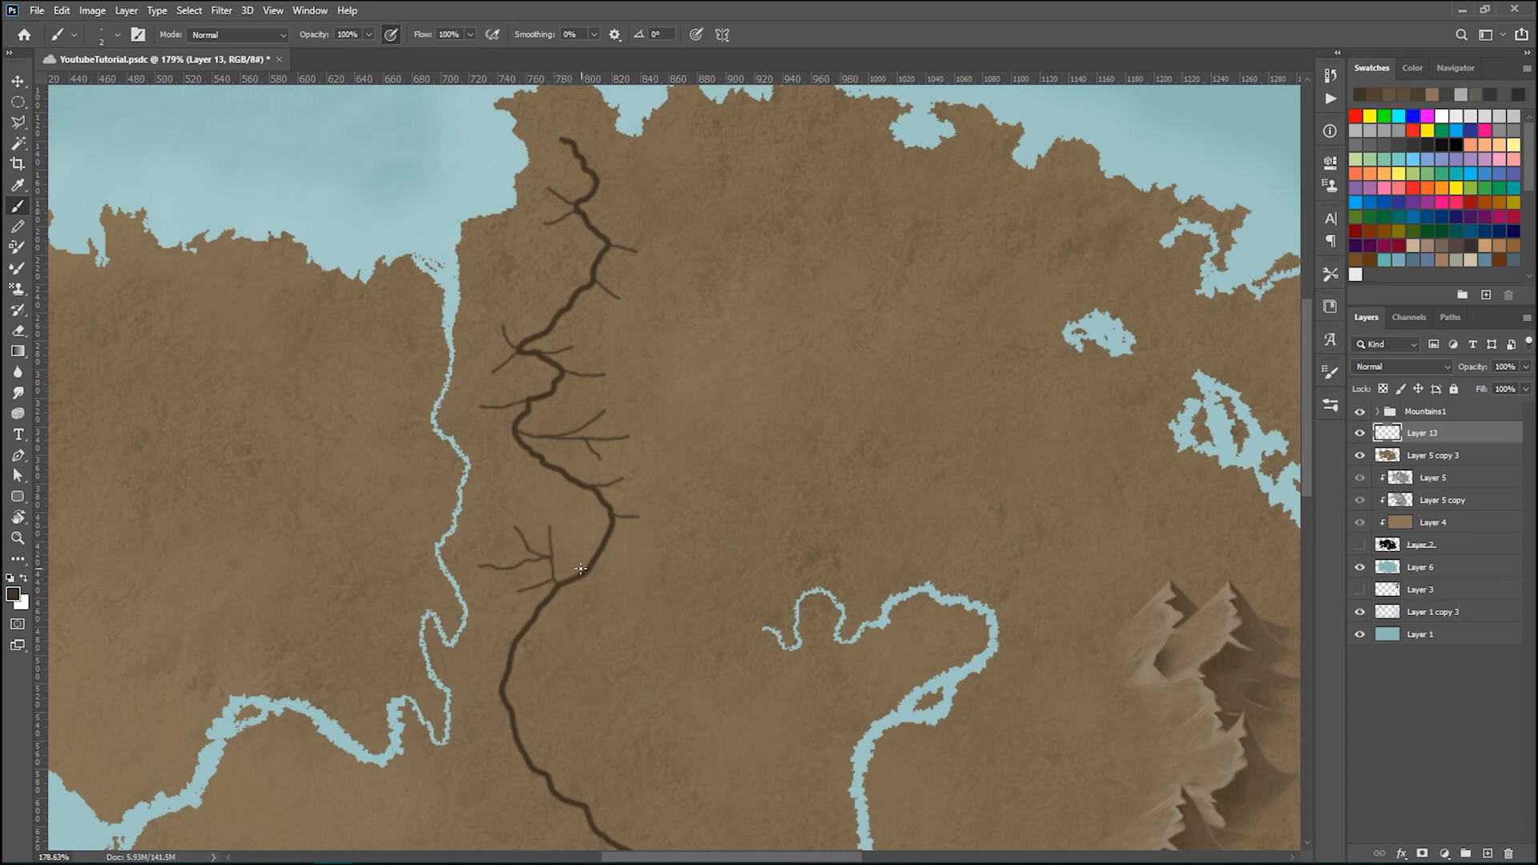
drag(586, 584, 615, 653)
scroll(508, 608, down, 2)
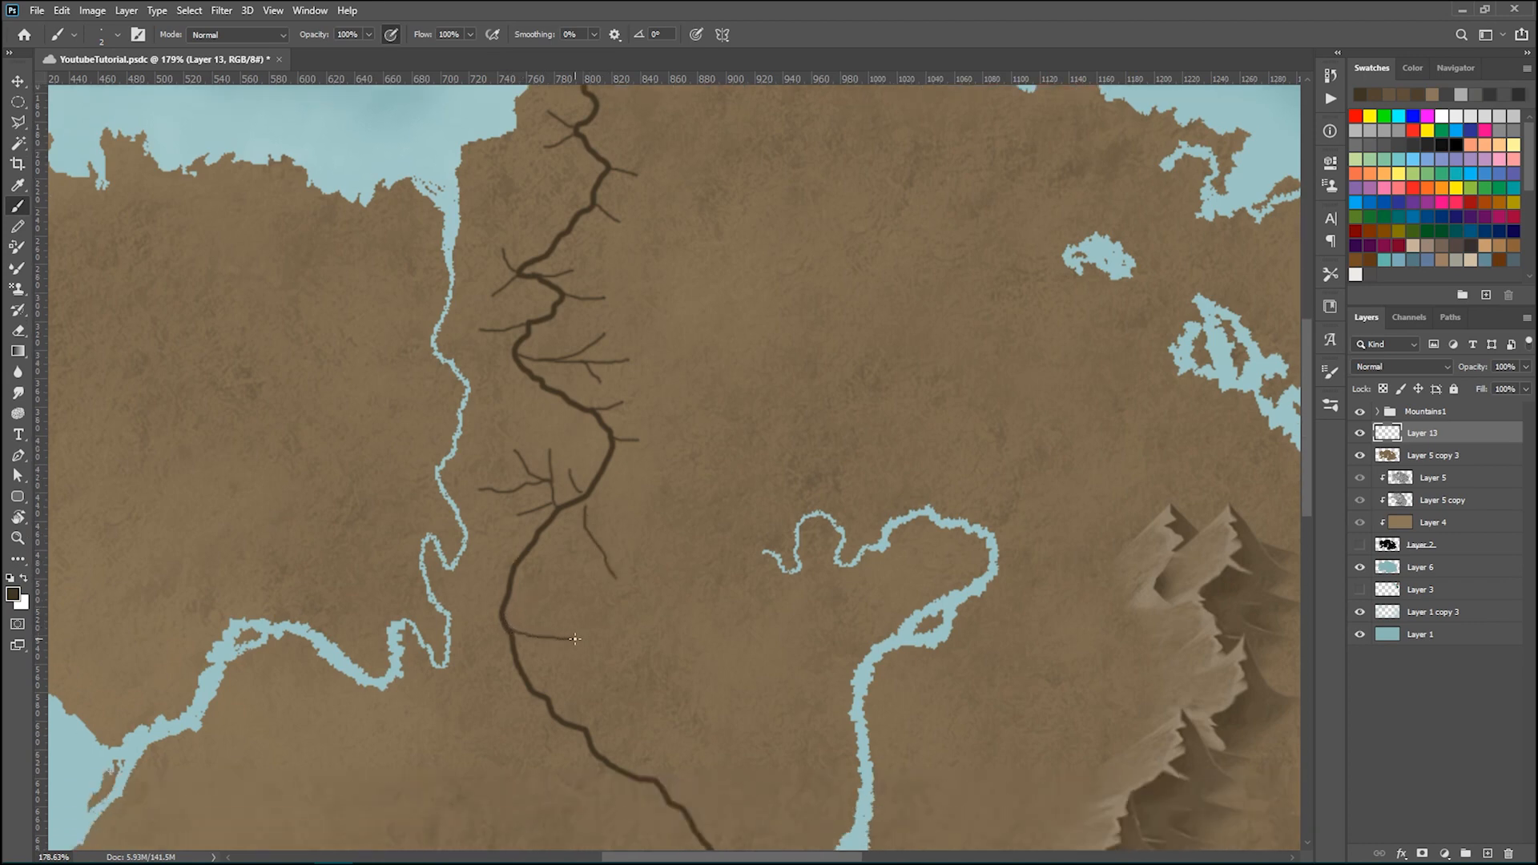
drag(574, 639, 579, 638)
scroll(553, 621, down, 3)
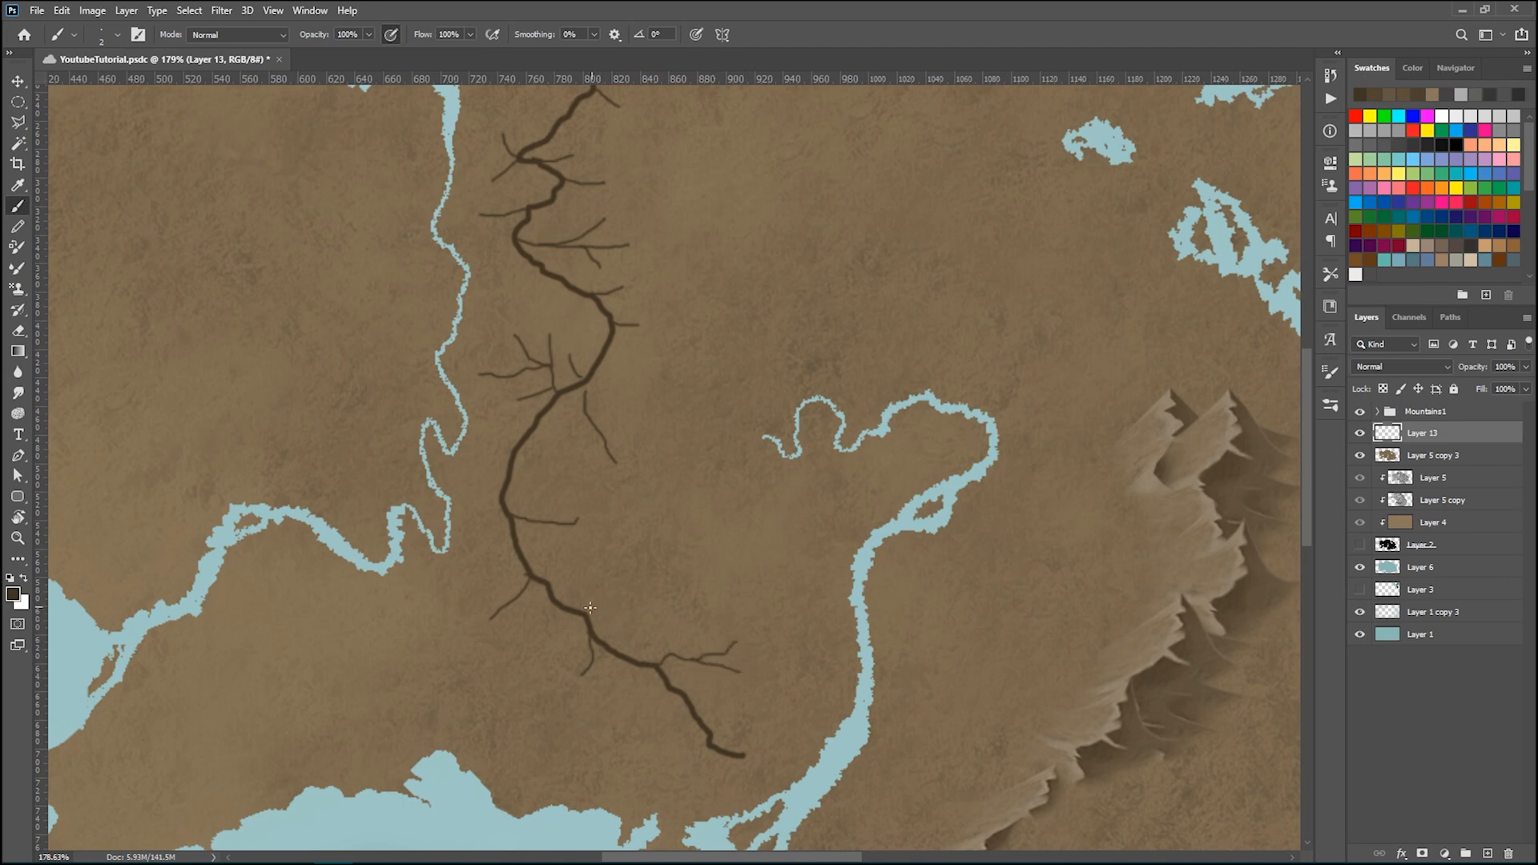
mouse_move(554, 582)
mouse_down()
mouse_move(608, 580)
mouse_move(587, 614)
mouse_move(646, 609)
mouse_up()
- Examine the ridge line and its side branches, both close up and against the surrounding map
scroll(681, 496, up, 3)
scroll(698, 493, down, 3)
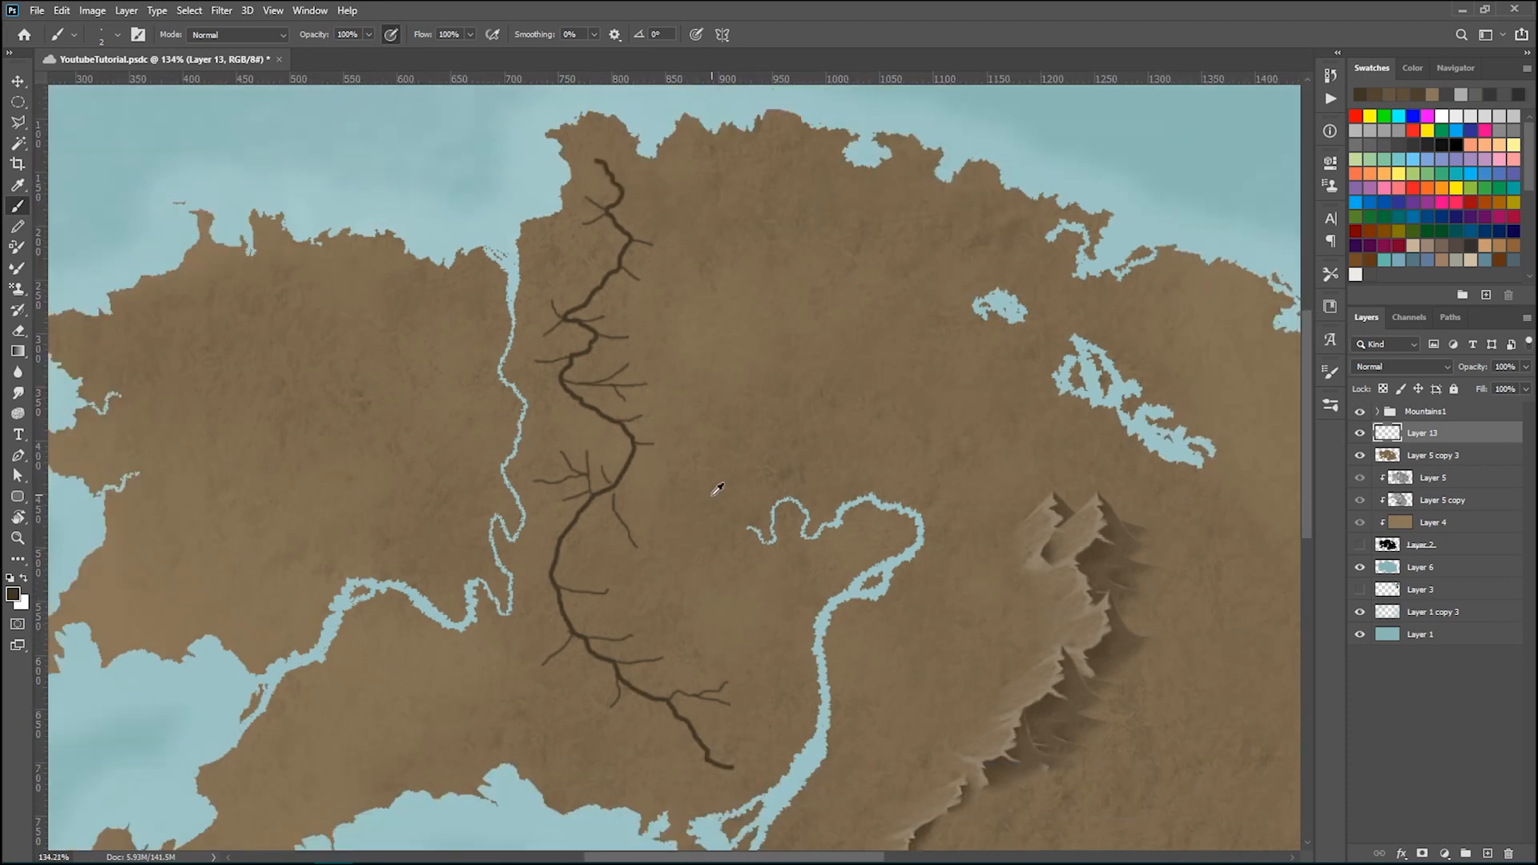
scroll(717, 488, down, 2)
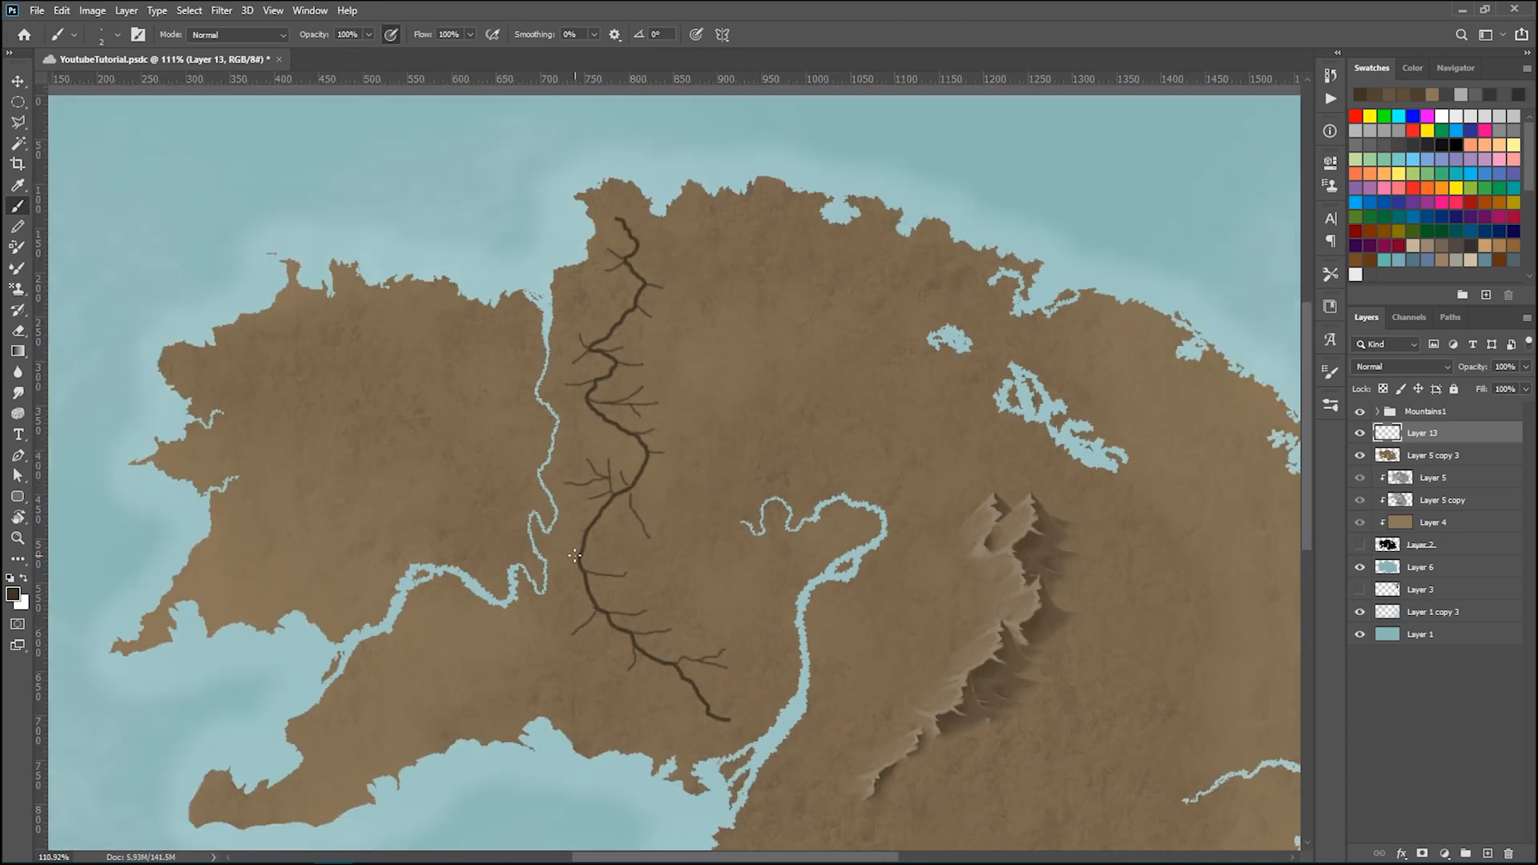
scroll(664, 498, up, 4)
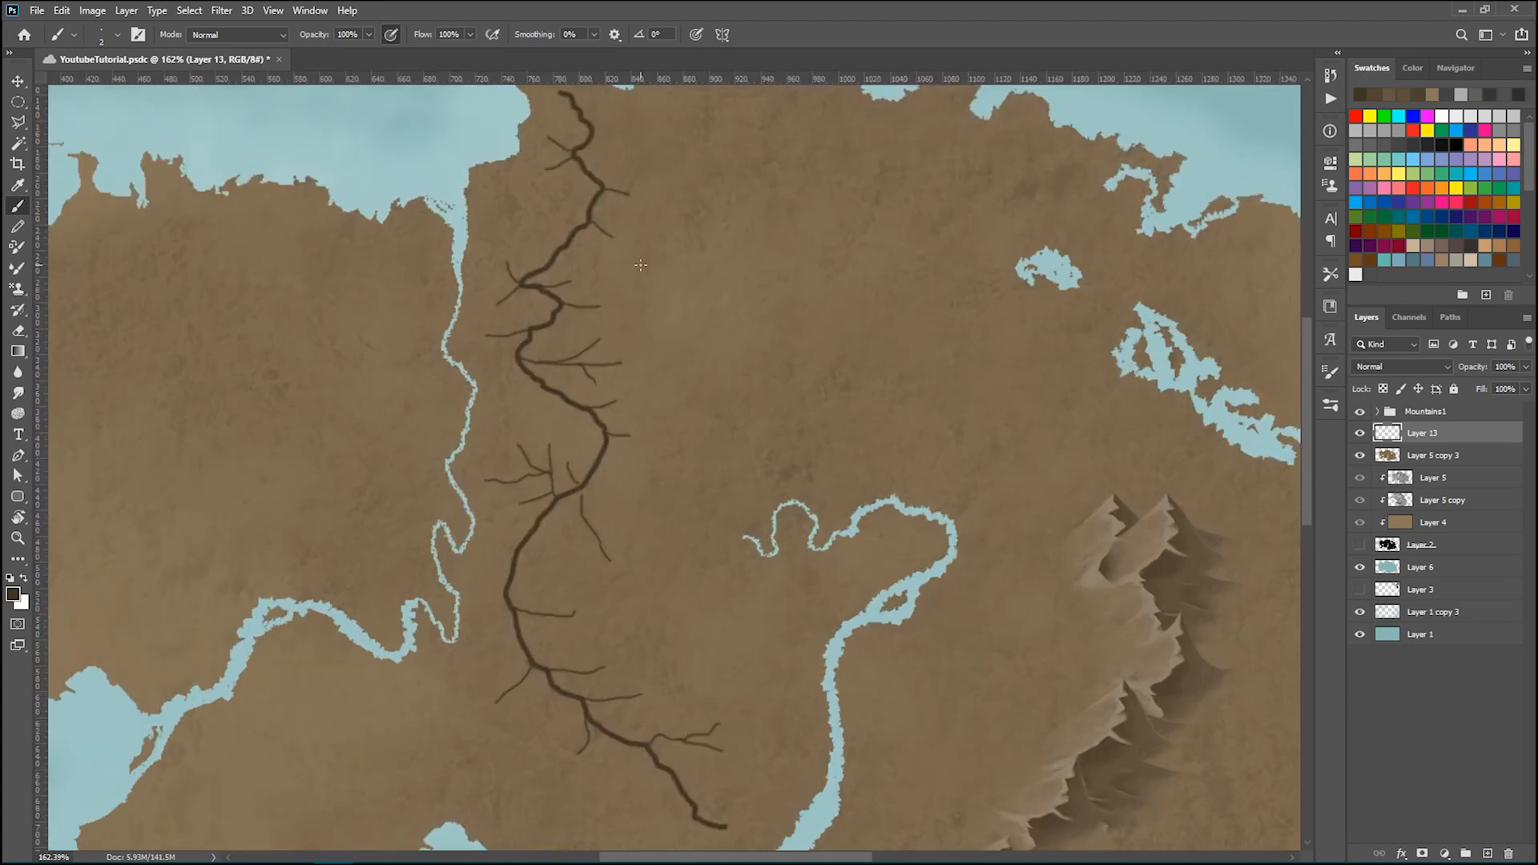
scroll(640, 265, up, 3)
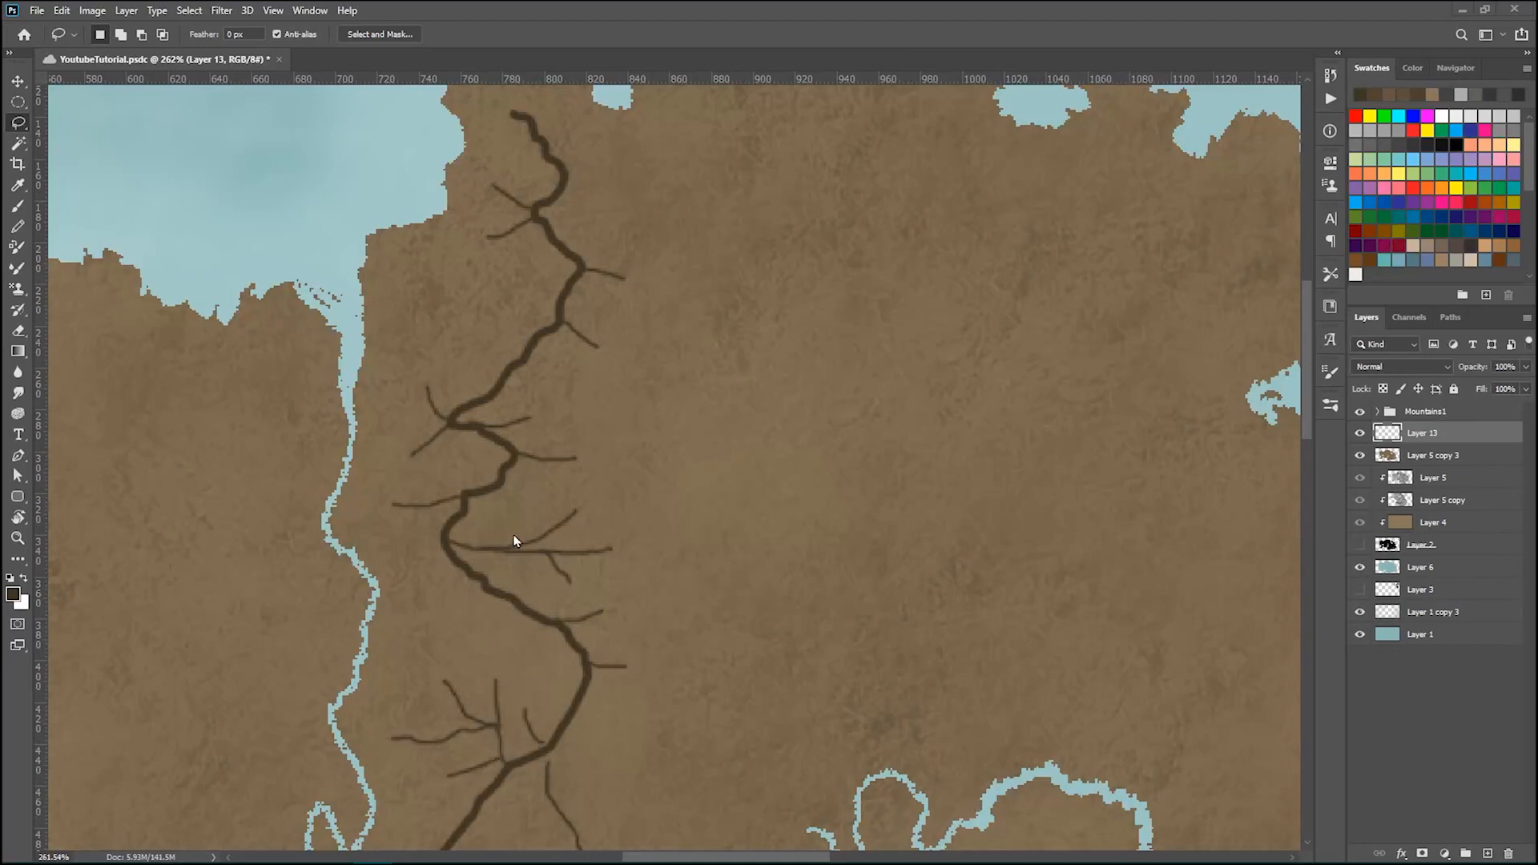
scroll(643, 387, down, 3)
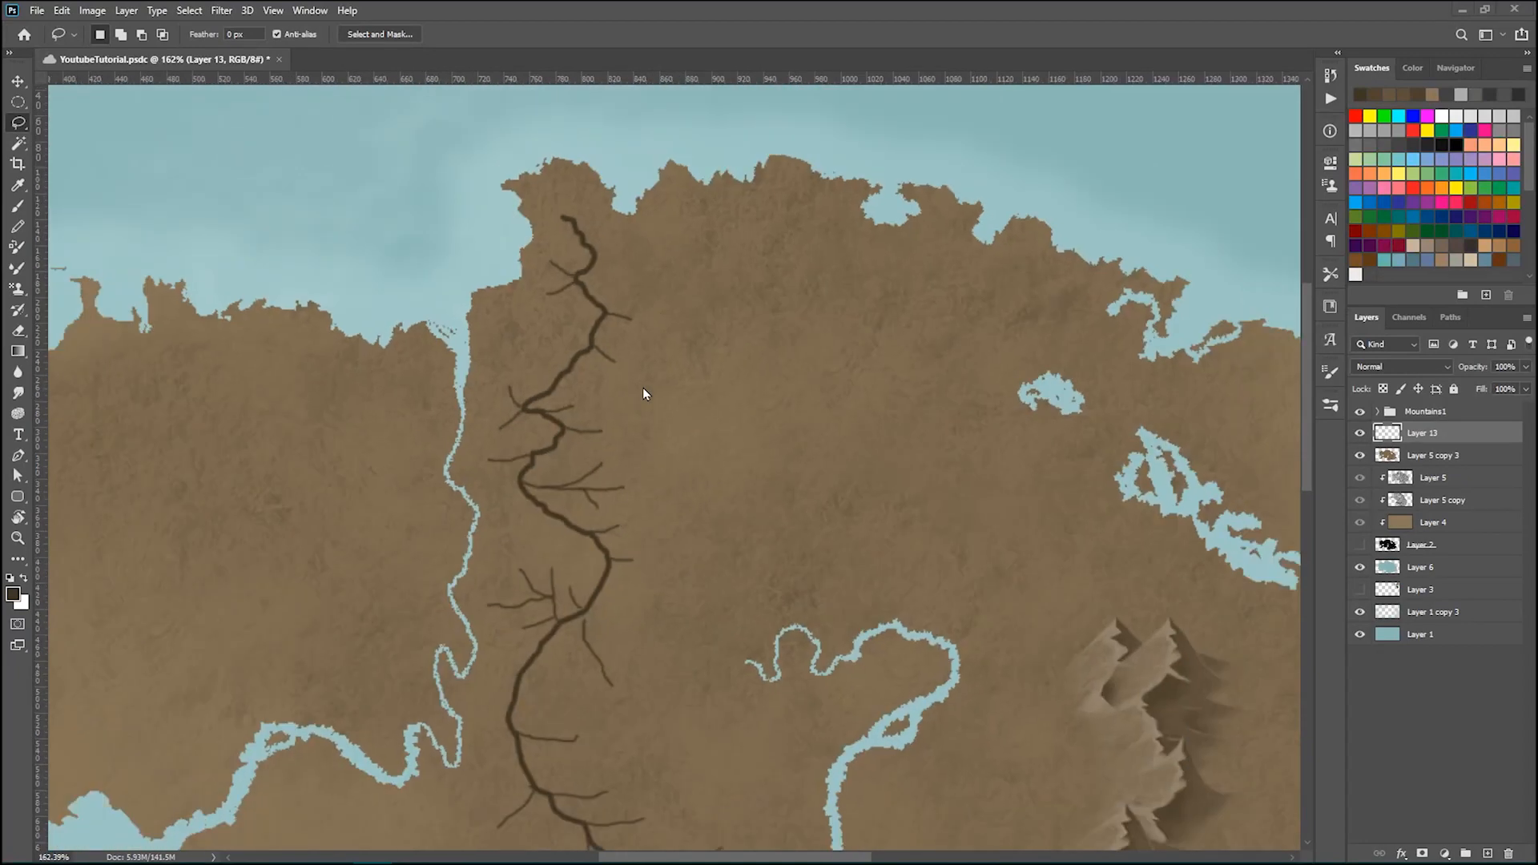
scroll(645, 528, down, 3)
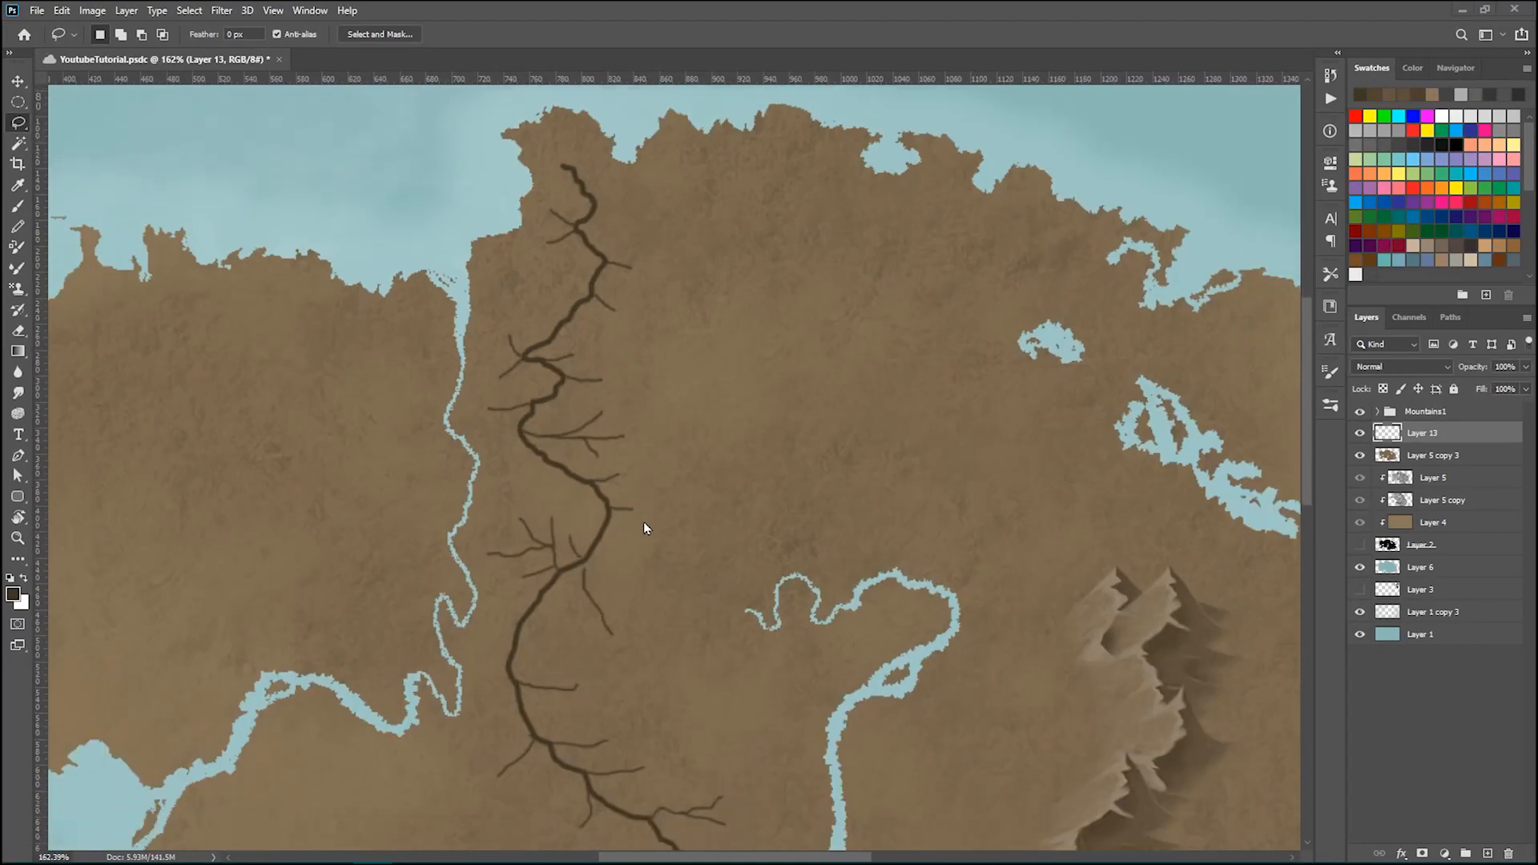
scroll(599, 284, up, 4)
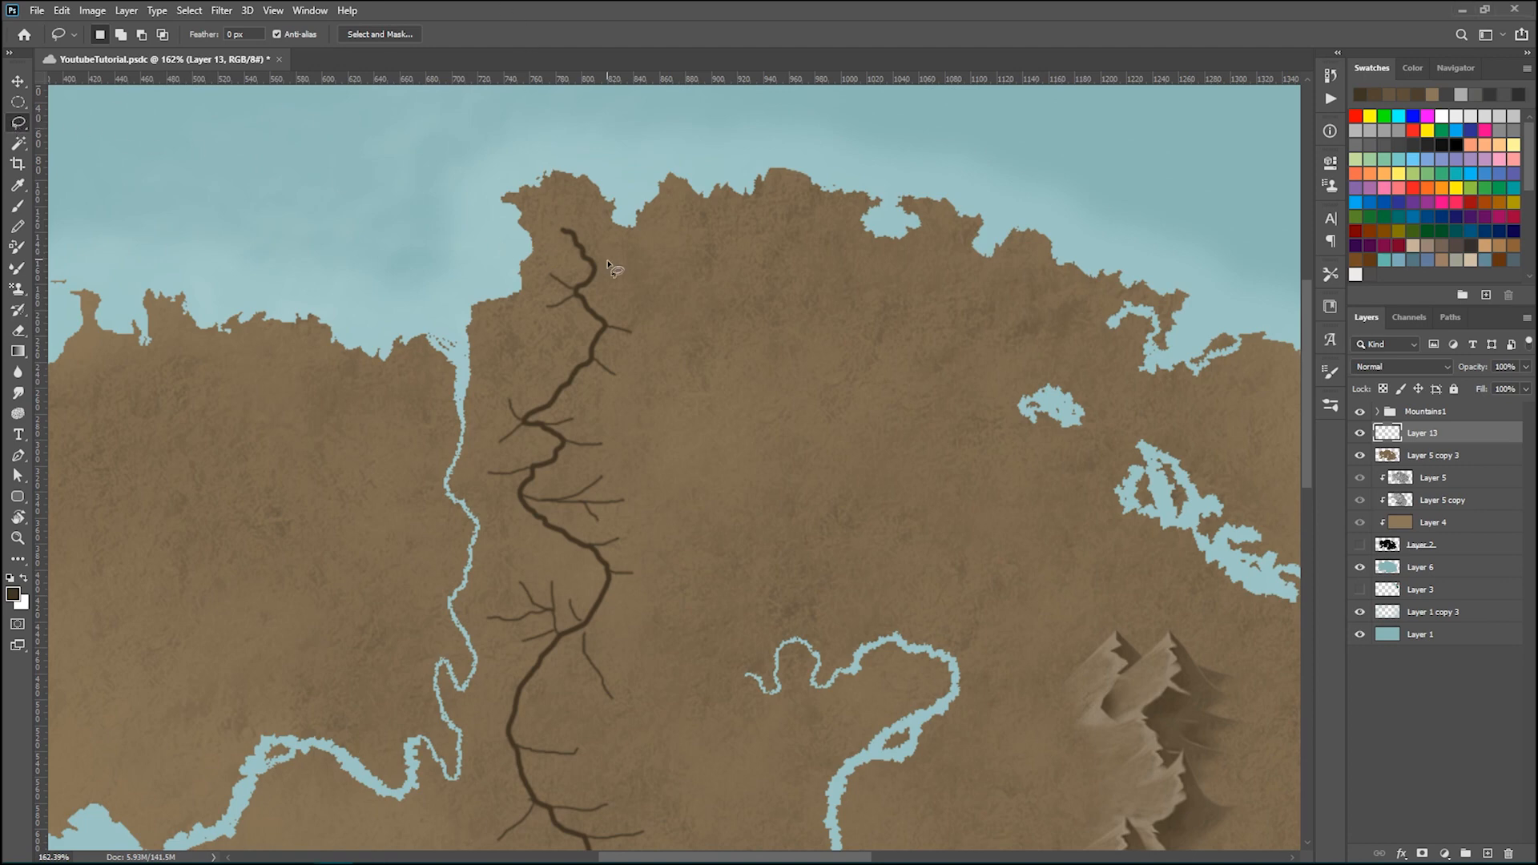
scroll(615, 269, up, 4)
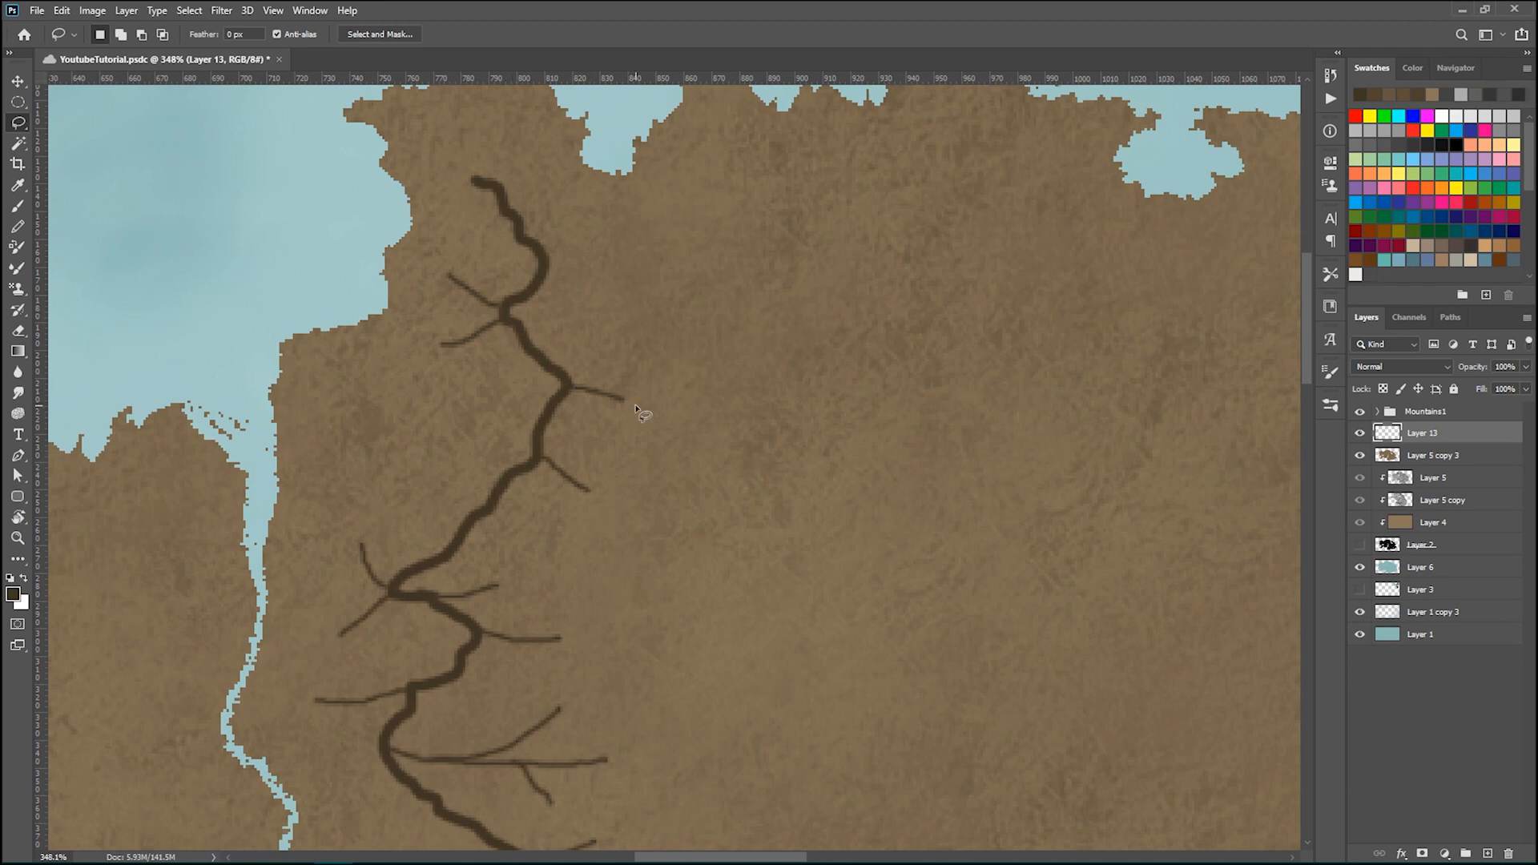
- Make Layer 5 copy 3 active and lasso the terrain along the eastern side of the ridge line's northern end
click(1475, 453)
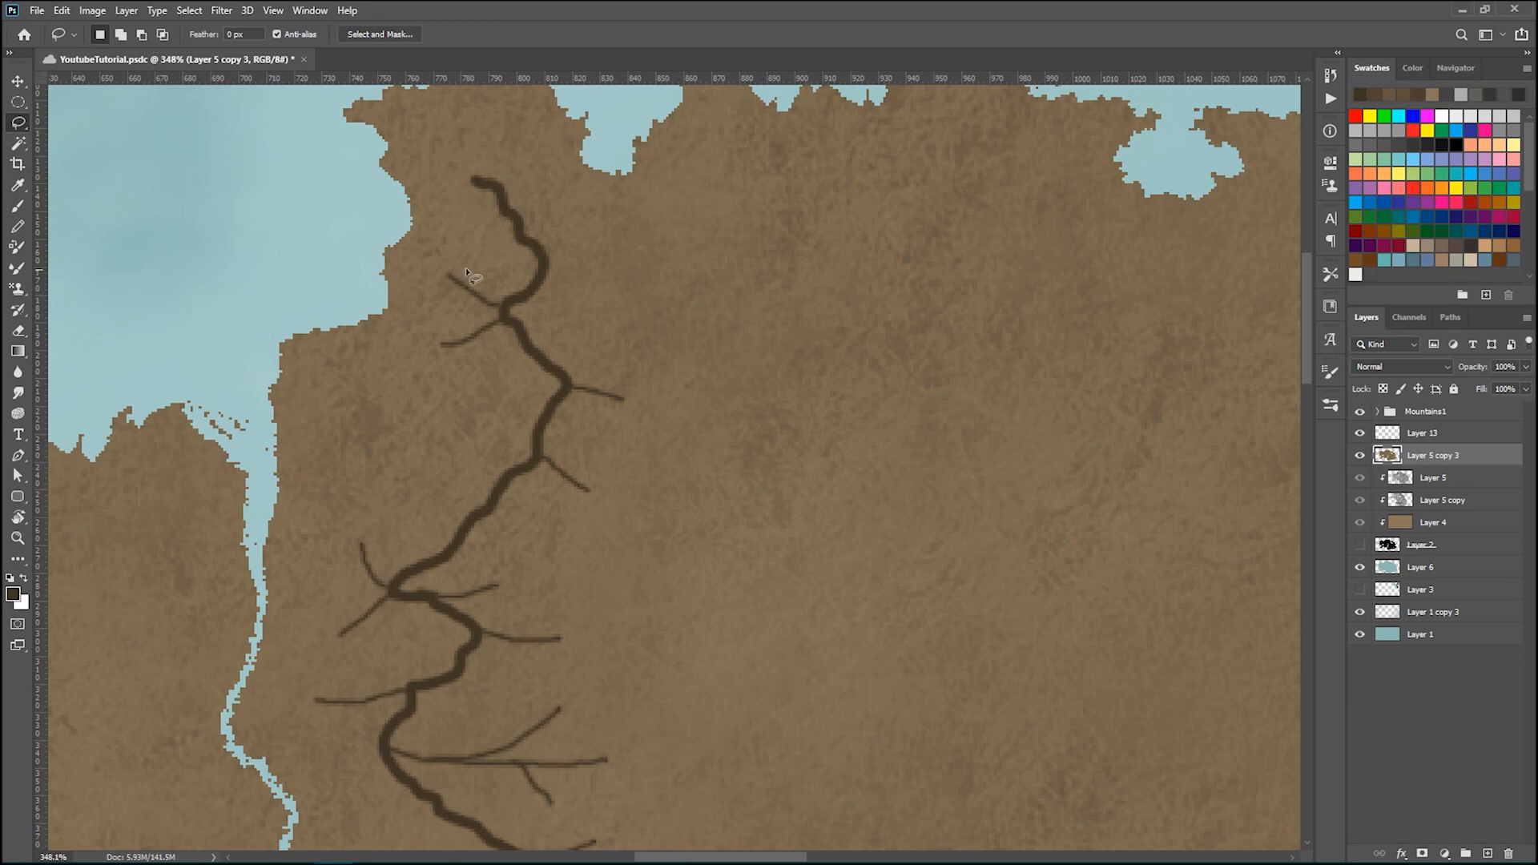
scroll(501, 261, up, 2)
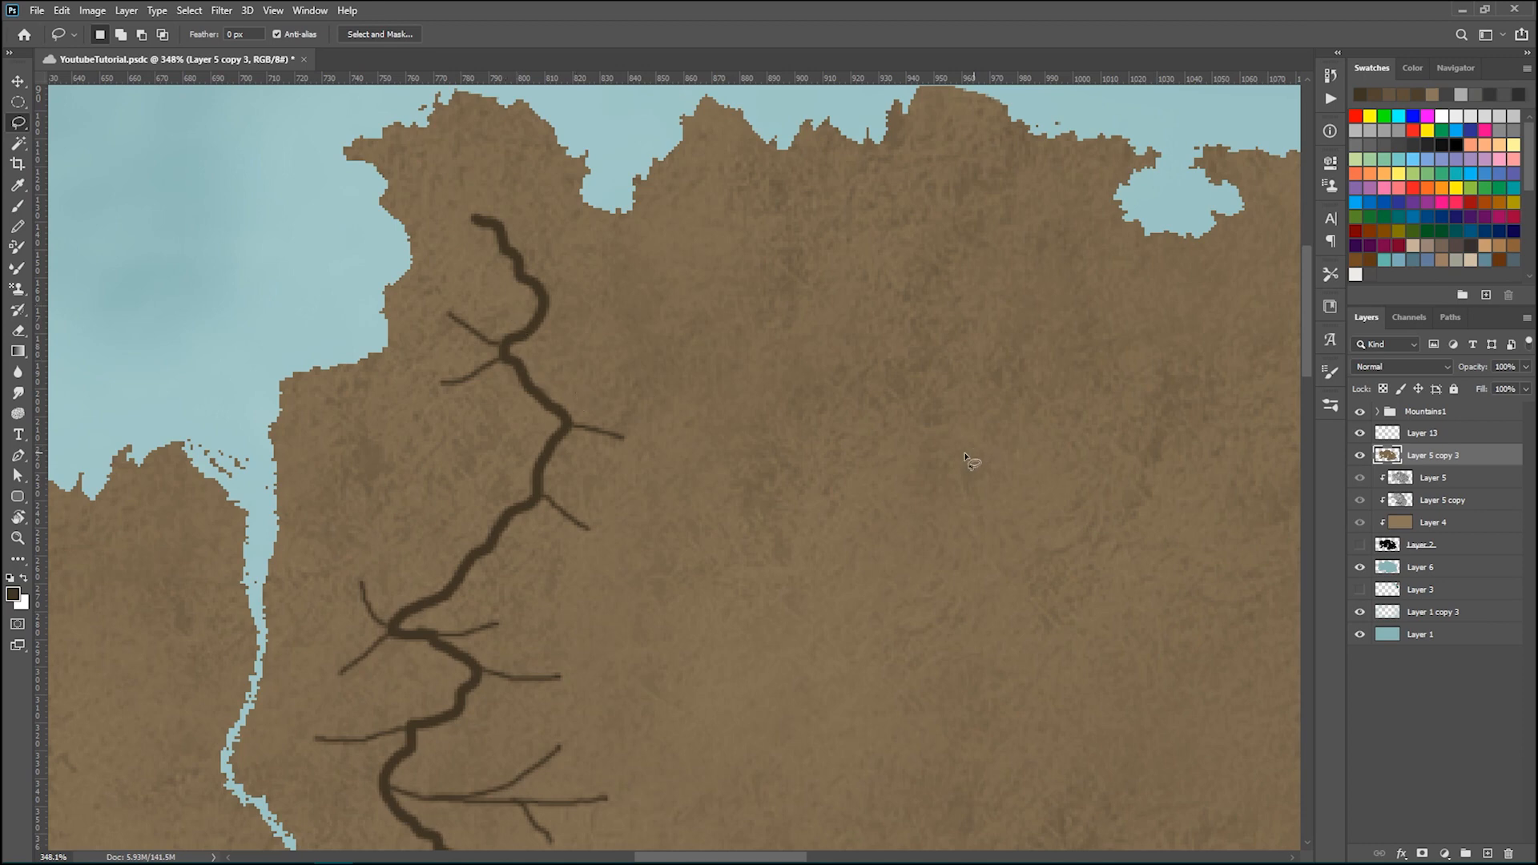
scroll(977, 457, down, 2)
scroll(703, 508, down, 3)
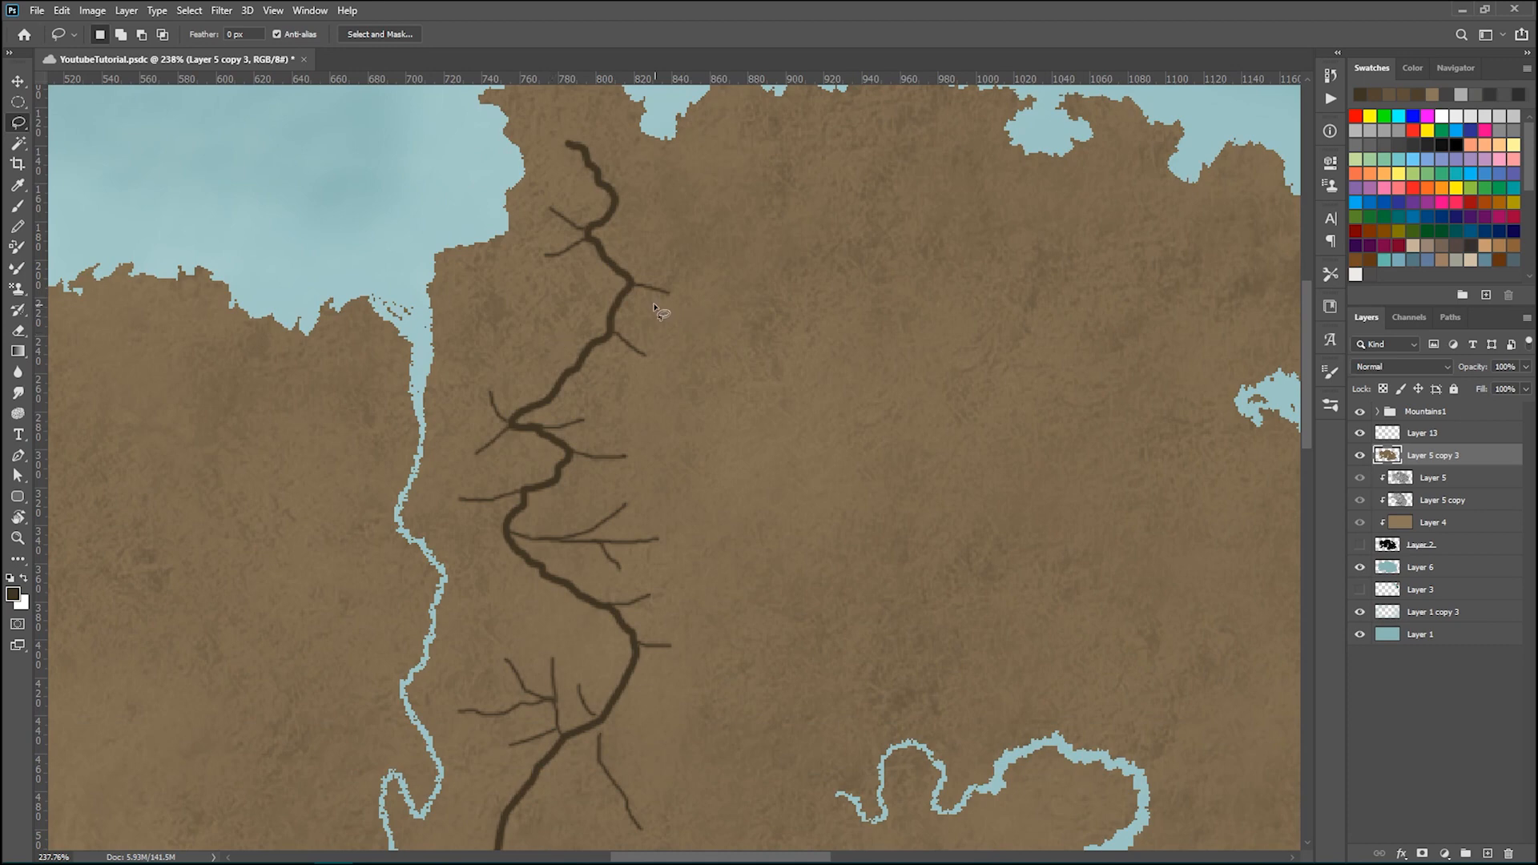
scroll(612, 293, up, 3)
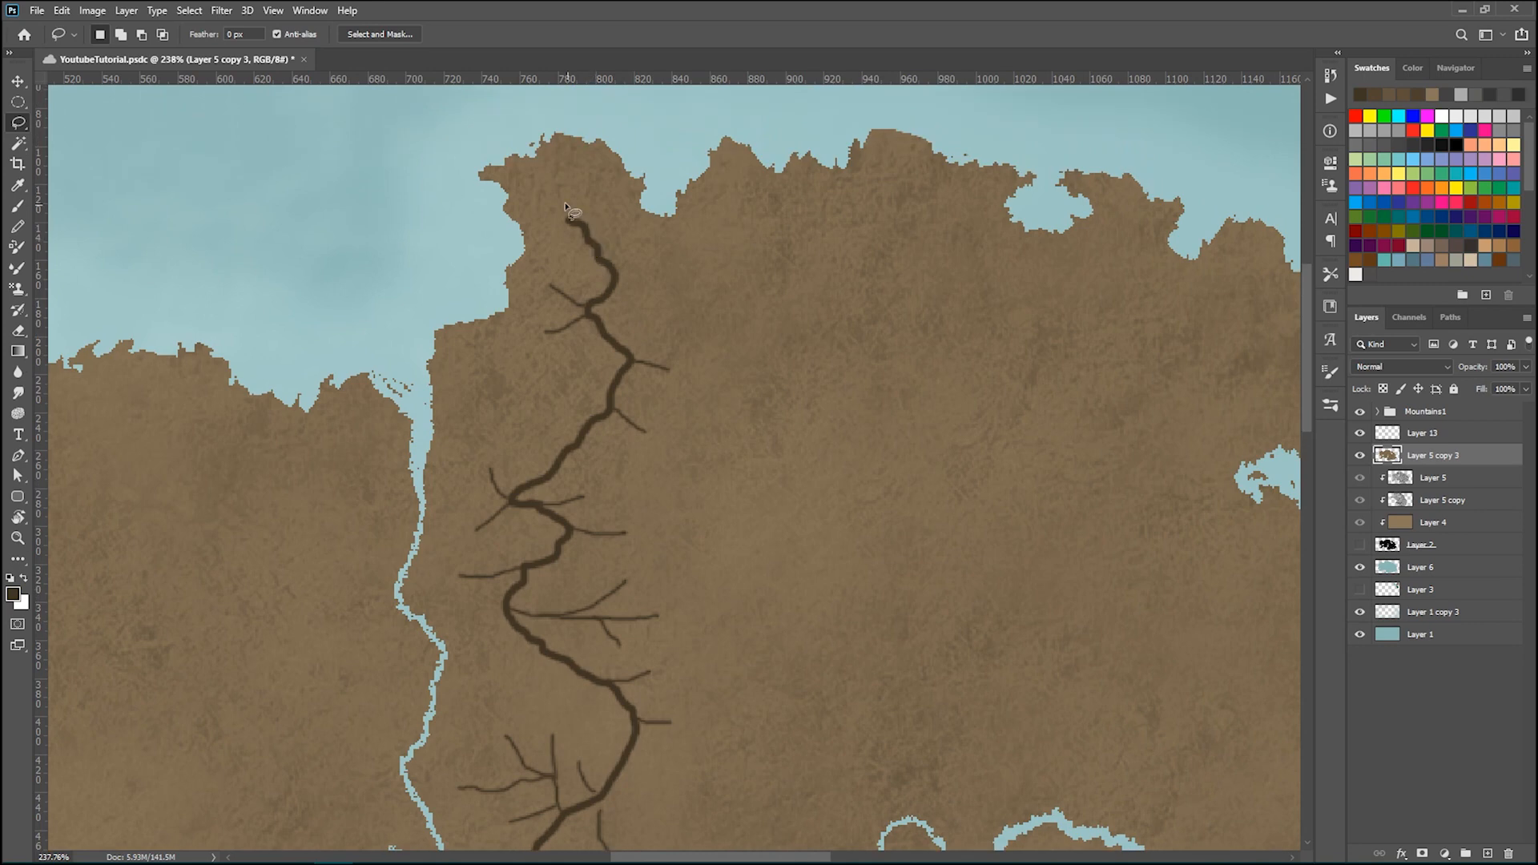
scroll(623, 291, down, 3)
scroll(626, 292, down, 6)
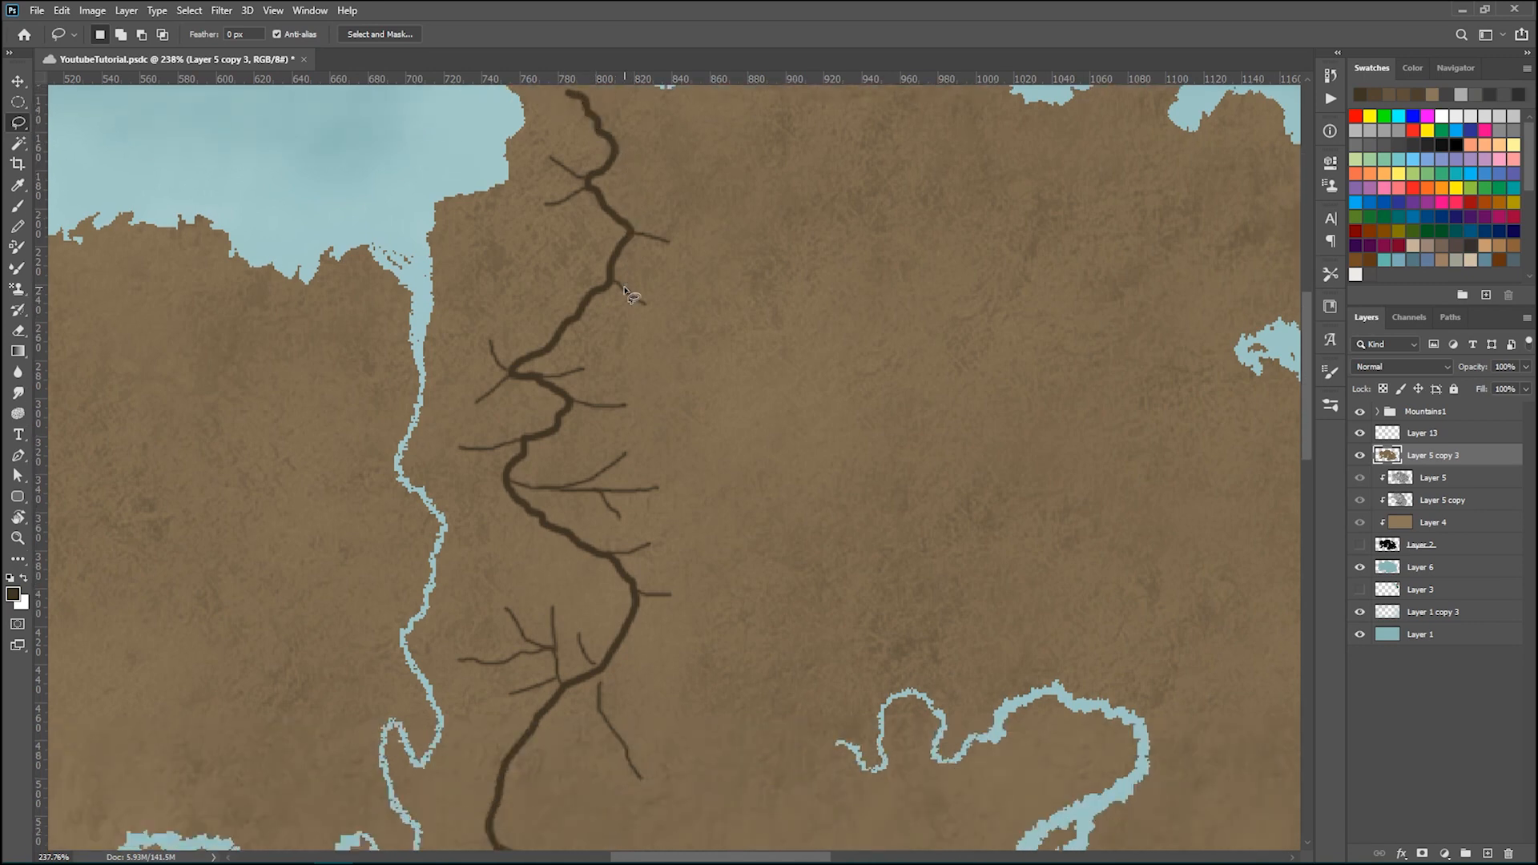
scroll(629, 295, up, 9)
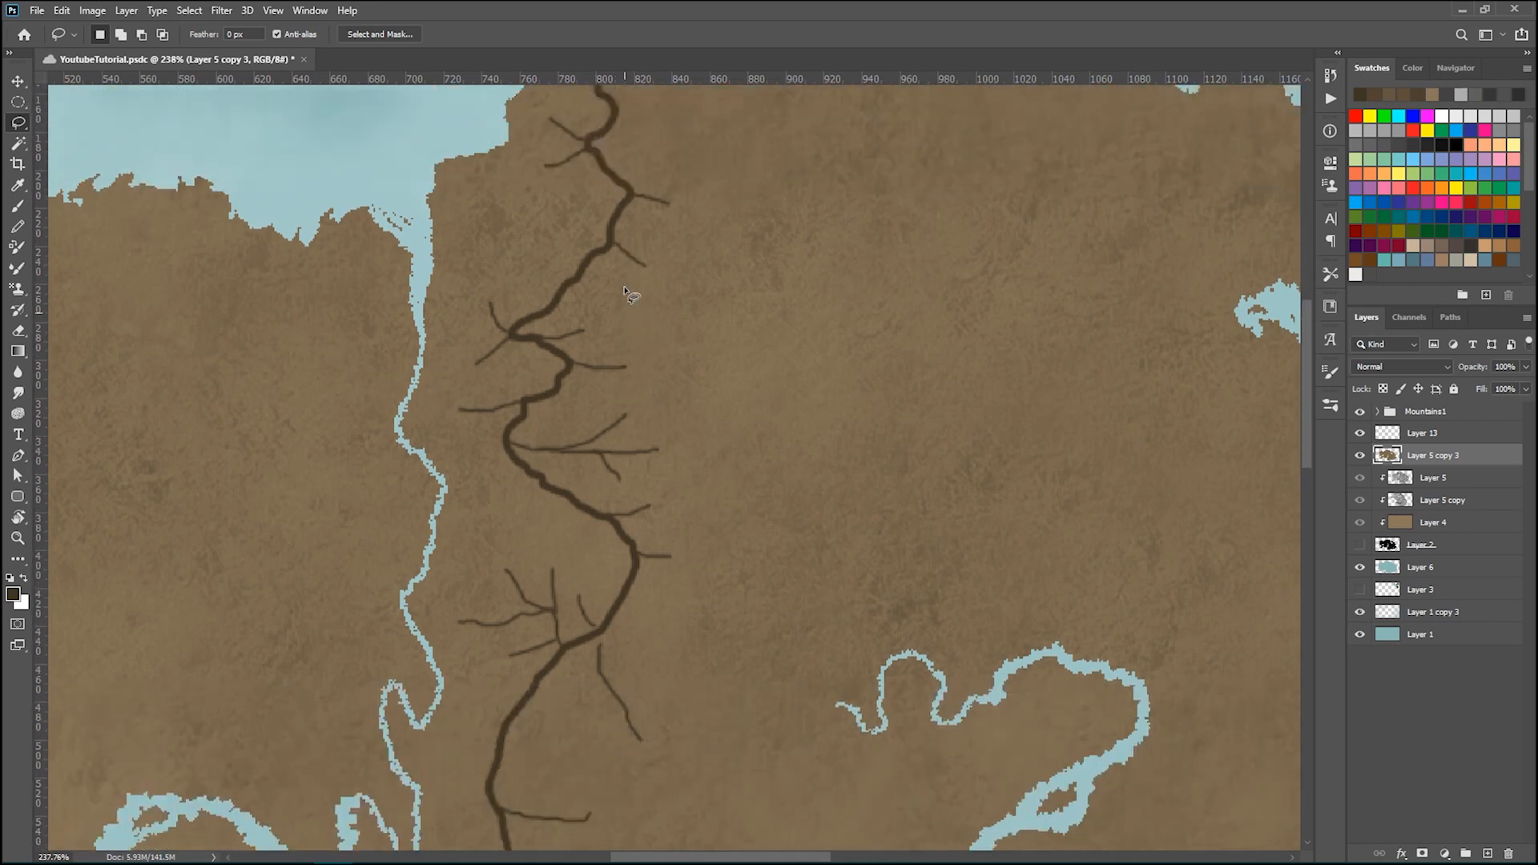
scroll(617, 243, up, 1)
scroll(616, 243, up, 3)
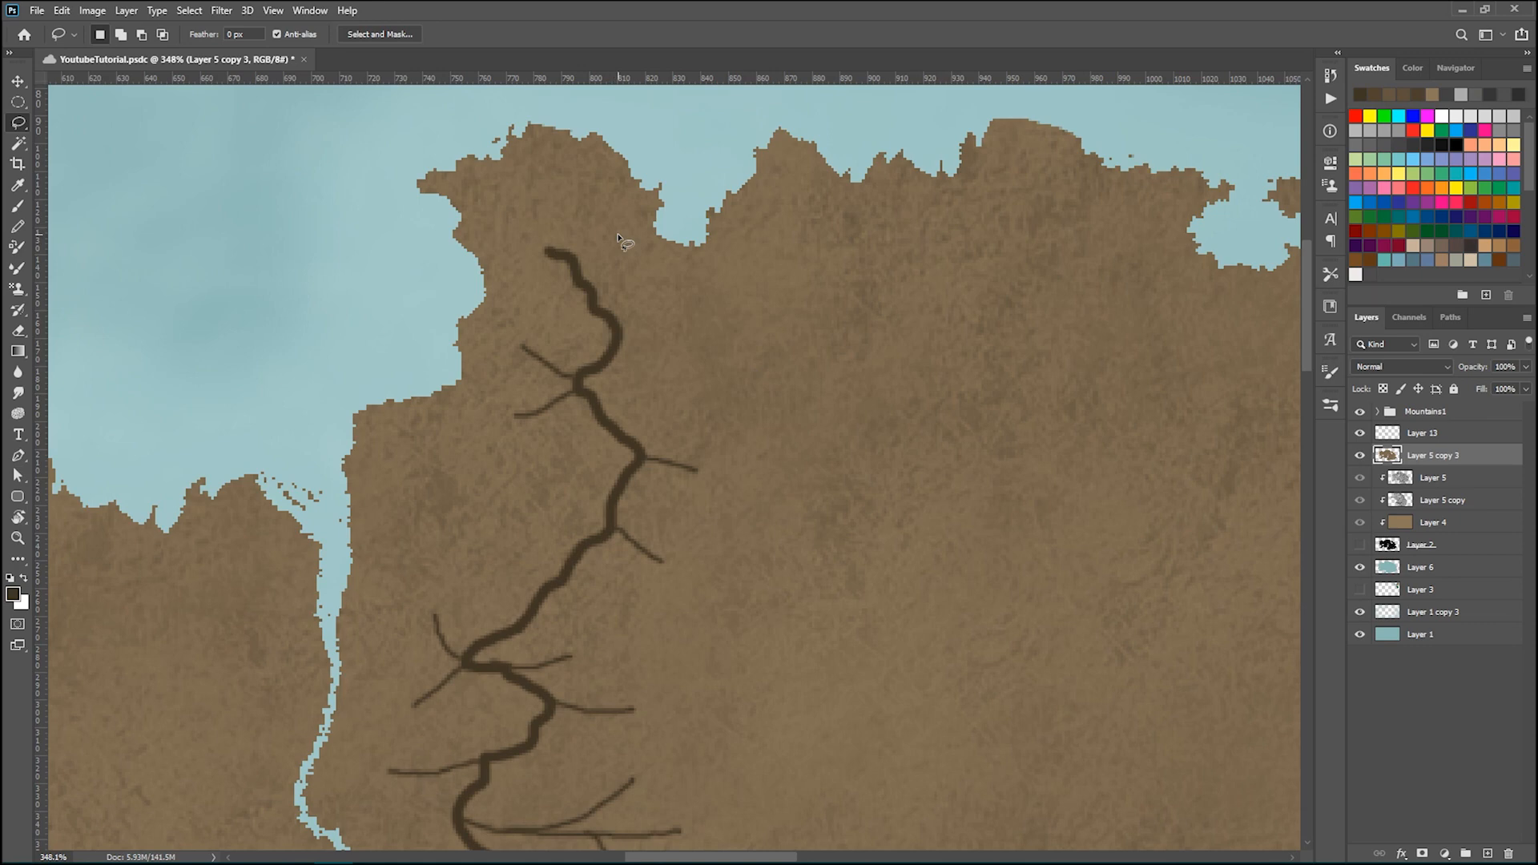
scroll(584, 223, up, 2)
mouse_move(502, 210)
mouse_down()
mouse_move(566, 273)
mouse_move(631, 370)
mouse_move(627, 399)
mouse_move(595, 455)
mouse_up()
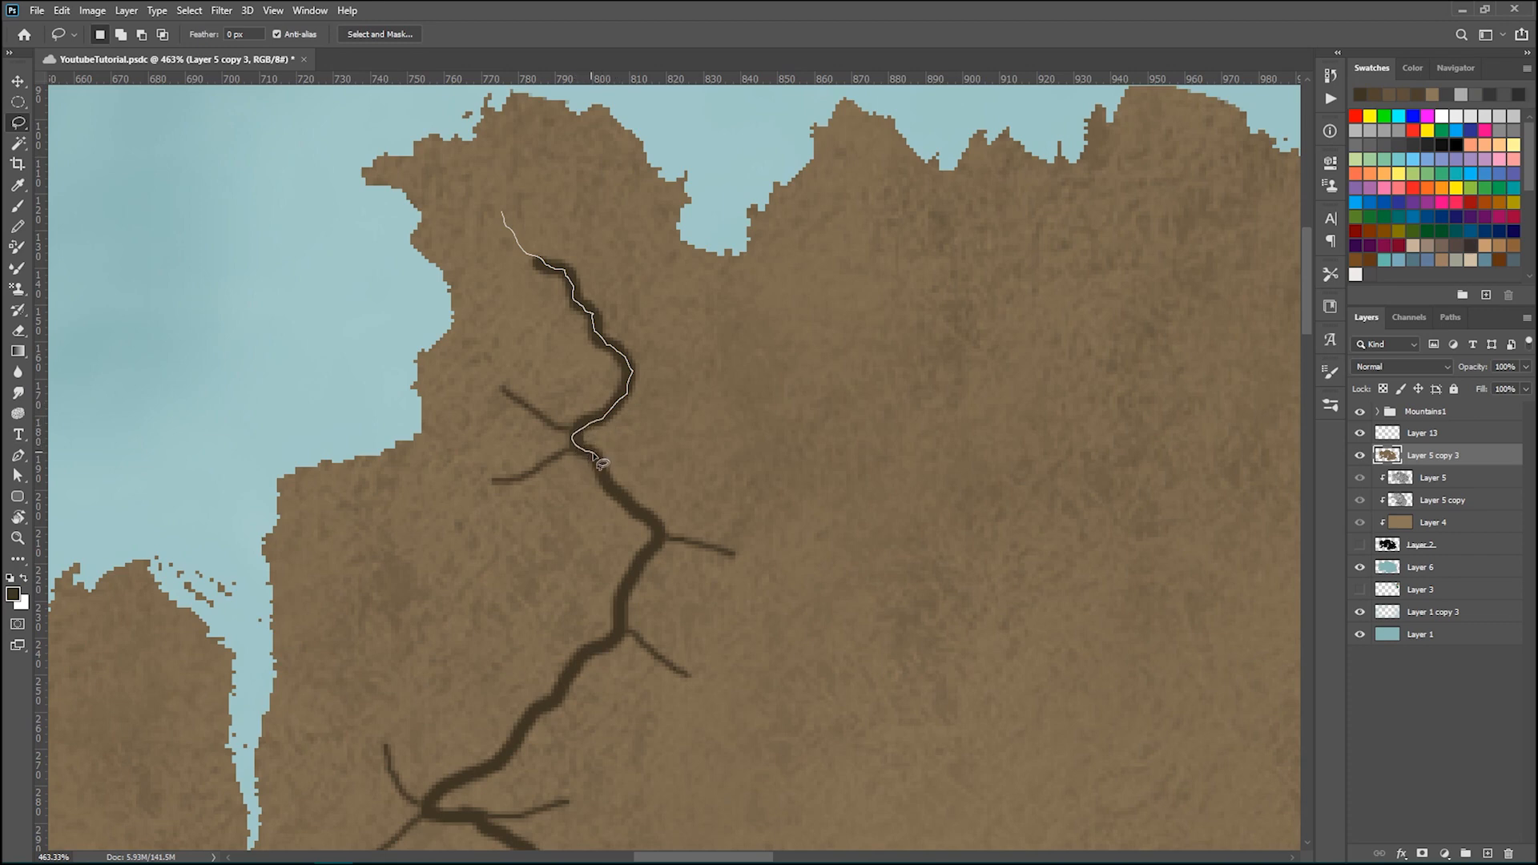
mouse_move(602, 467)
mouse_down()
mouse_move(706, 515)
mouse_move(709, 495)
mouse_move(669, 455)
mouse_move(687, 375)
mouse_move(664, 318)
mouse_move(615, 256)
mouse_move(503, 217)
mouse_up()
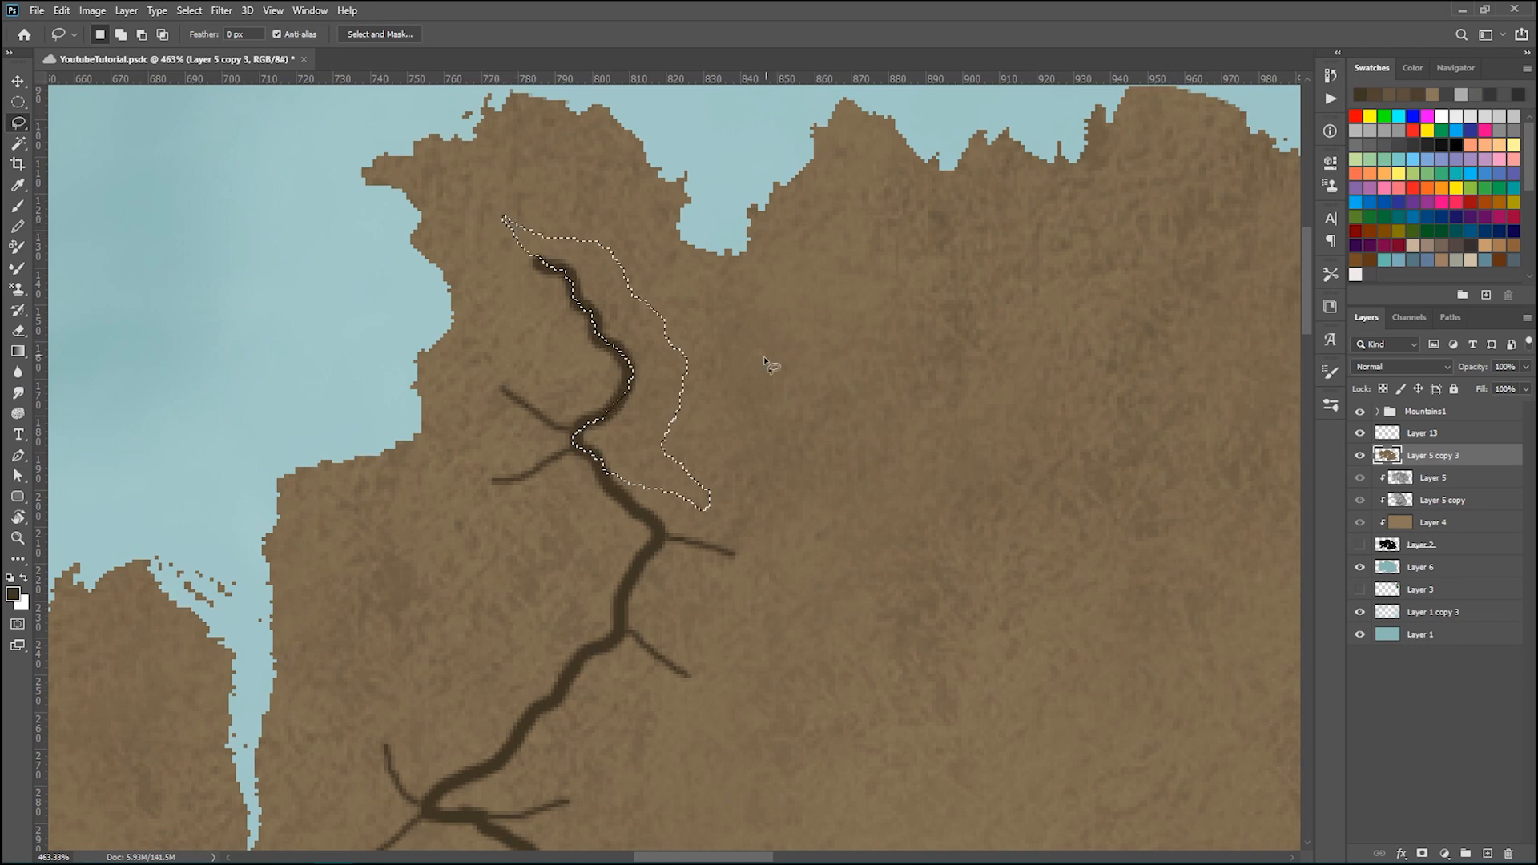
- Add the terrain beneath the next three eastern branches to the lasso selection, following the main ridge southward
scroll(722, 422, down, 2)
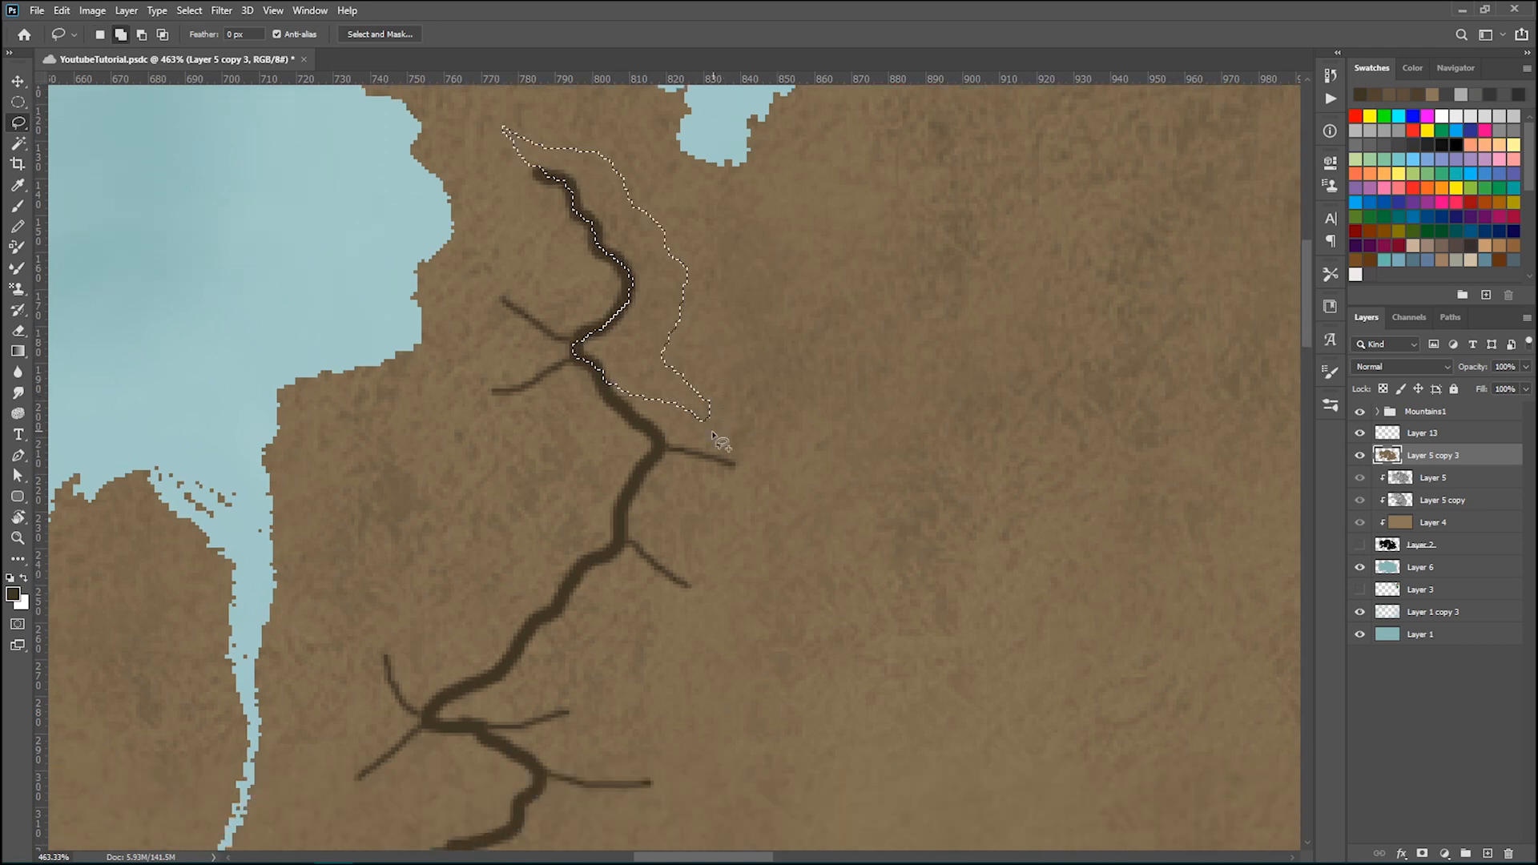
mouse_move(661, 447)
mouse_down()
mouse_move(740, 469)
mouse_move(653, 509)
mouse_move(633, 539)
mouse_move(631, 490)
mouse_move(661, 450)
mouse_up()
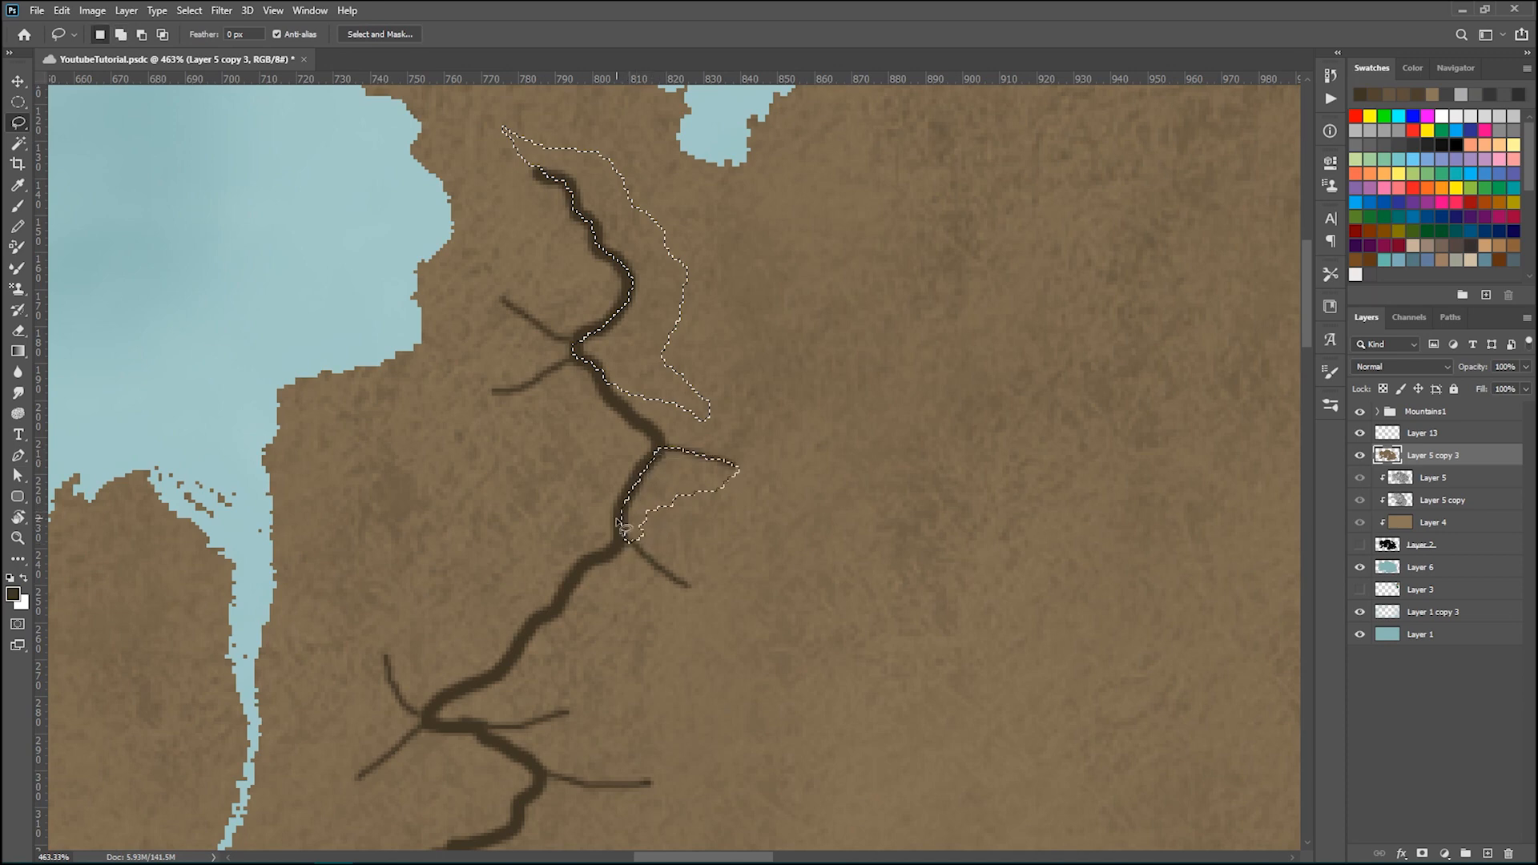
scroll(677, 561, down, 1)
key(shift)
mouse_move(689, 536)
mouse_down()
mouse_move(621, 483)
mouse_move(492, 626)
mouse_move(435, 660)
mouse_move(596, 659)
mouse_move(592, 623)
mouse_move(675, 602)
mouse_move(667, 570)
mouse_move(689, 540)
mouse_up()
scroll(696, 588, down, 5)
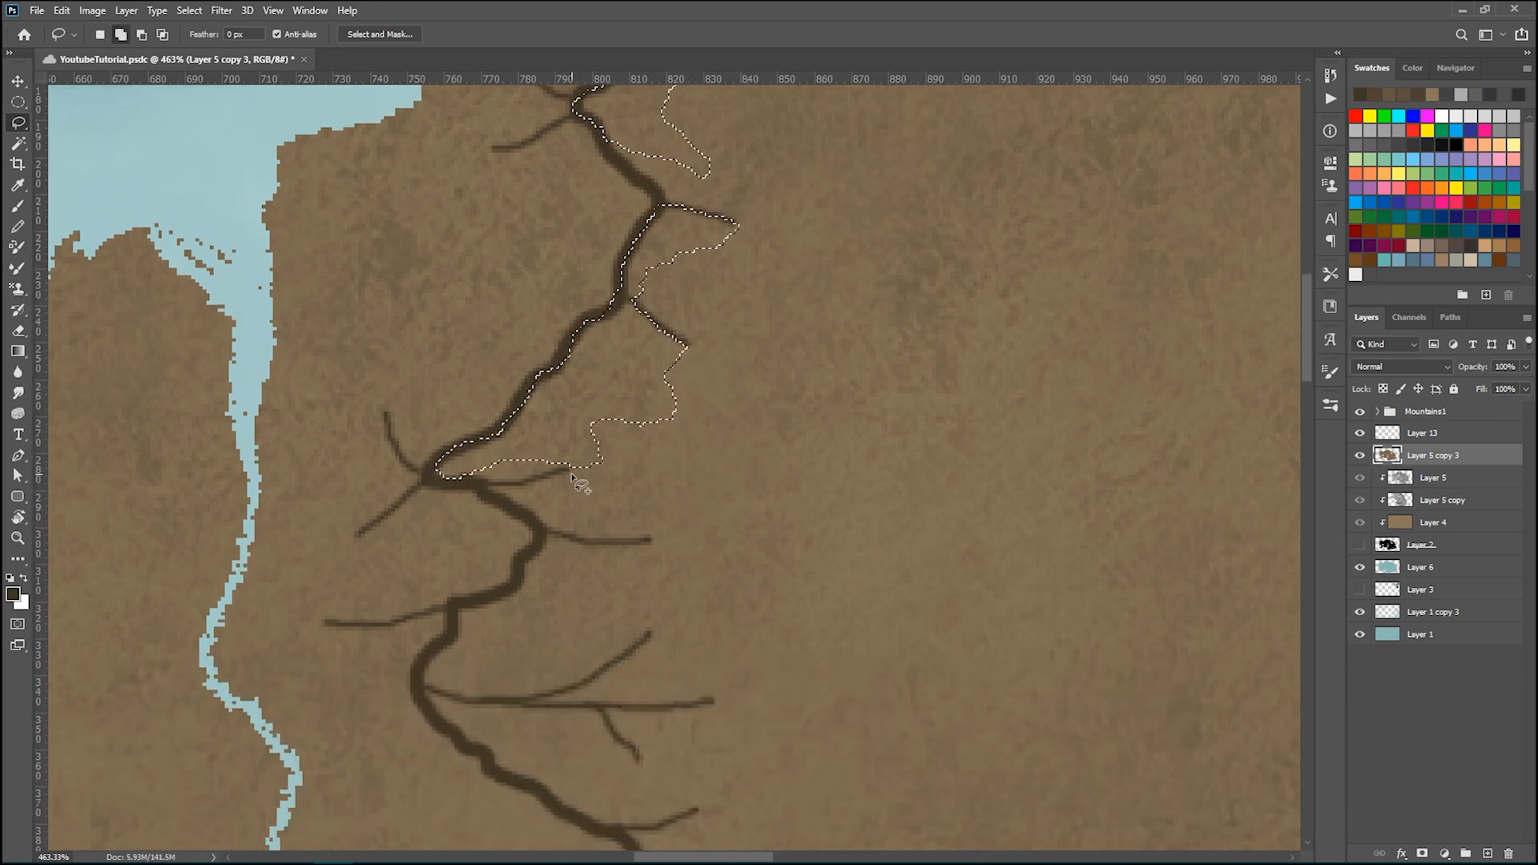
mouse_move(570, 466)
mouse_down()
mouse_move(487, 493)
mouse_move(525, 516)
mouse_move(626, 511)
mouse_move(618, 474)
mouse_move(572, 464)
mouse_up()
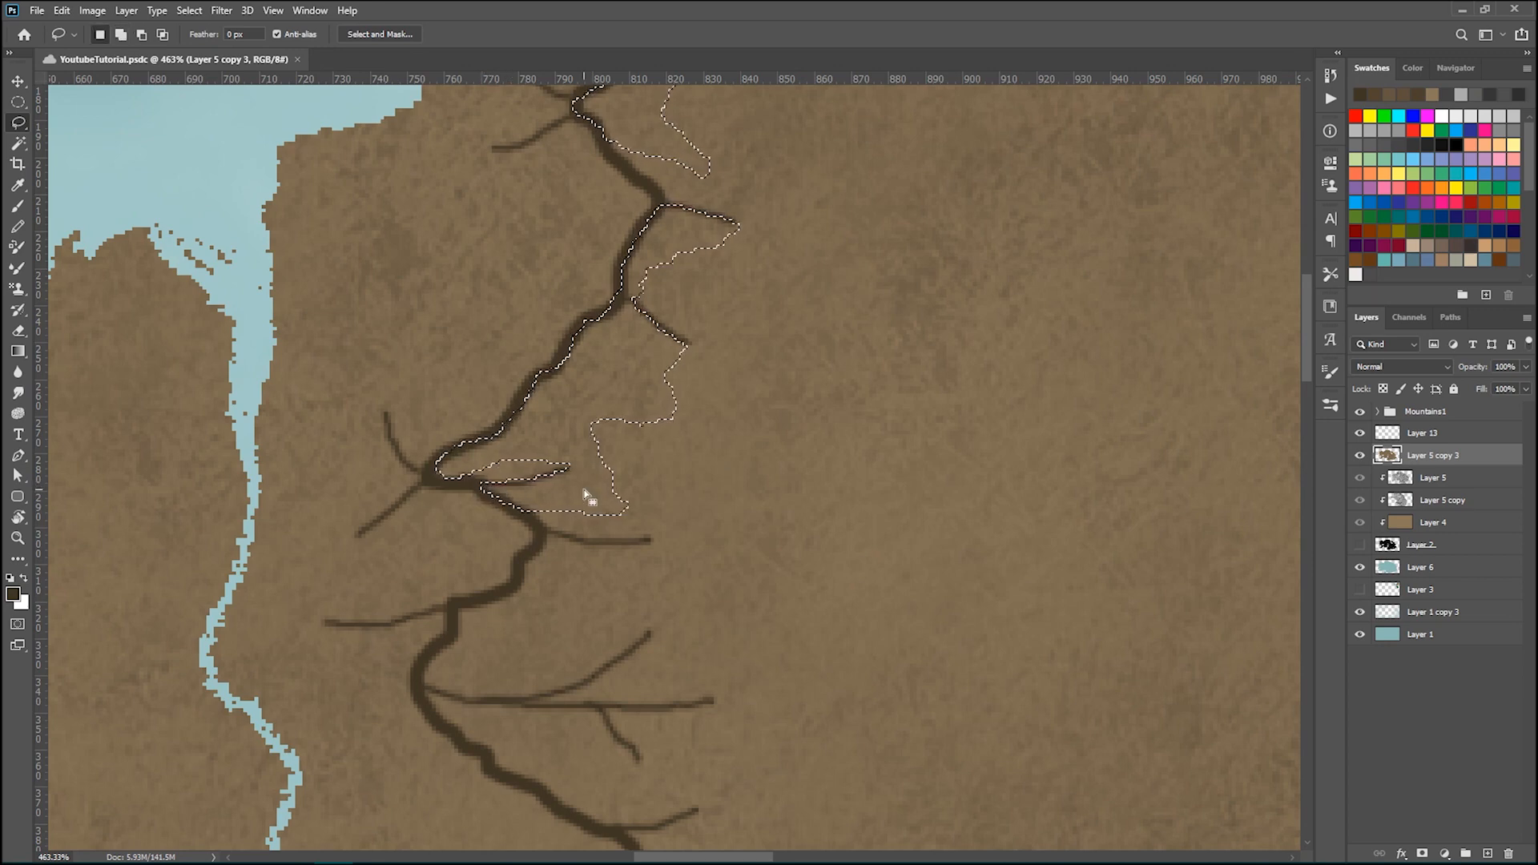
- Add the area below the following eastern branch to the selection, tracing the ridge down to the forked branch
scroll(645, 444, up, 5)
scroll(644, 444, up, 2)
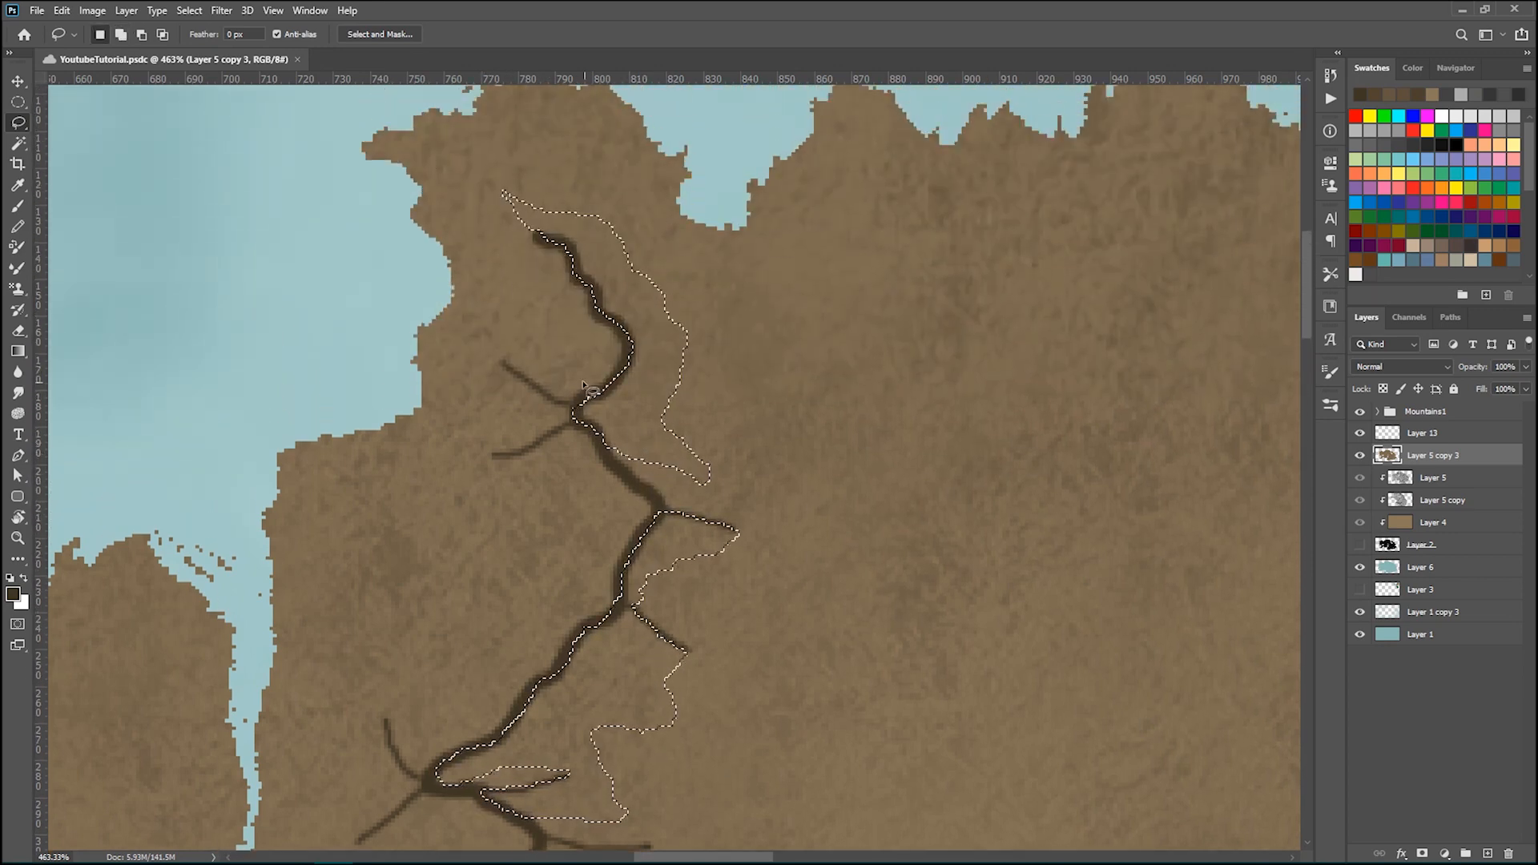
scroll(689, 473, down, 3)
scroll(720, 494, down, 3)
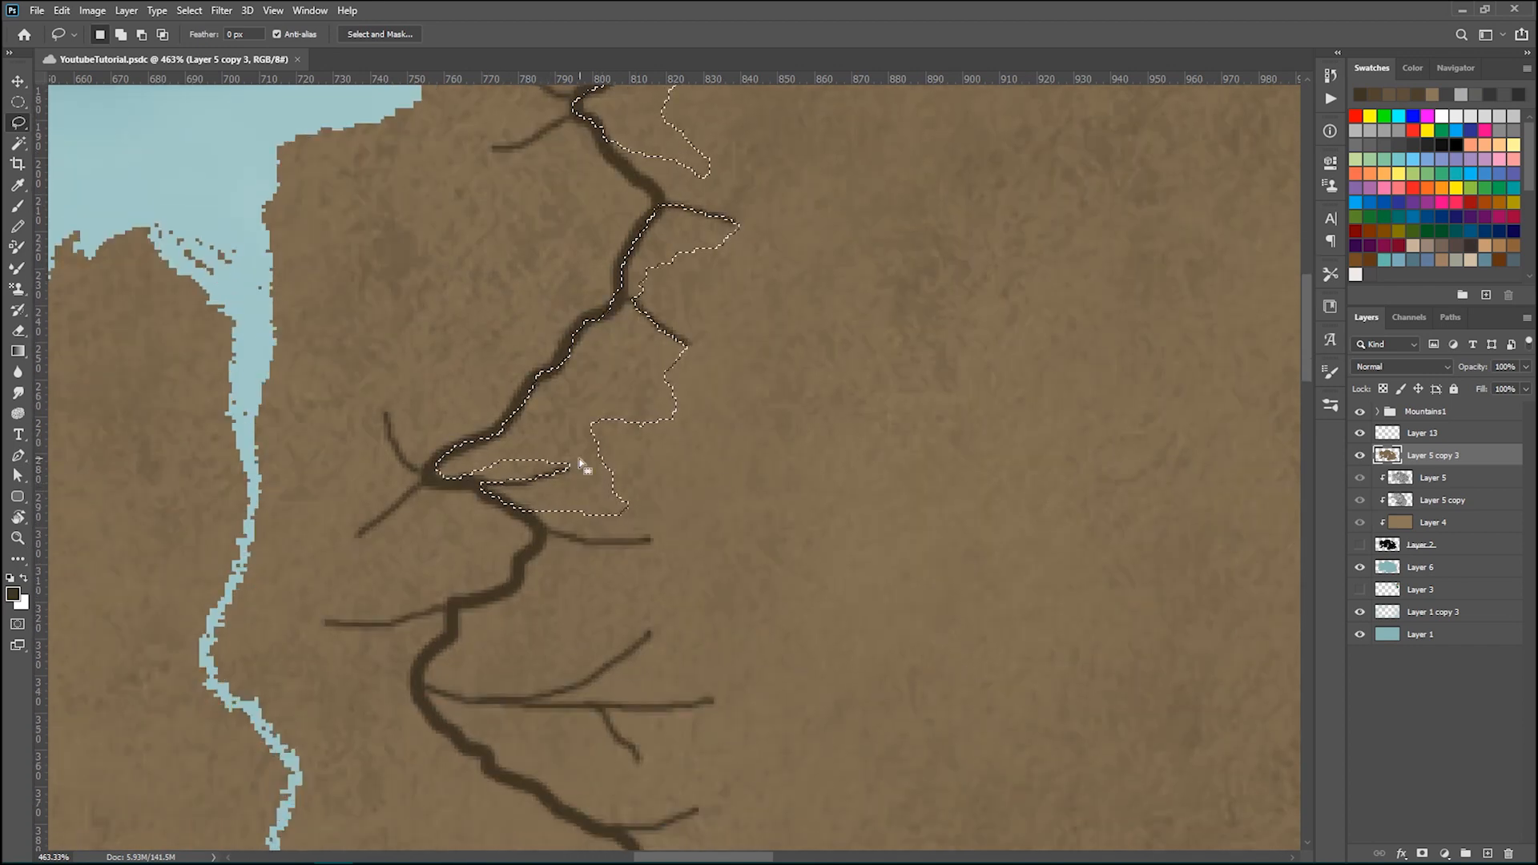
scroll(625, 481, down, 2)
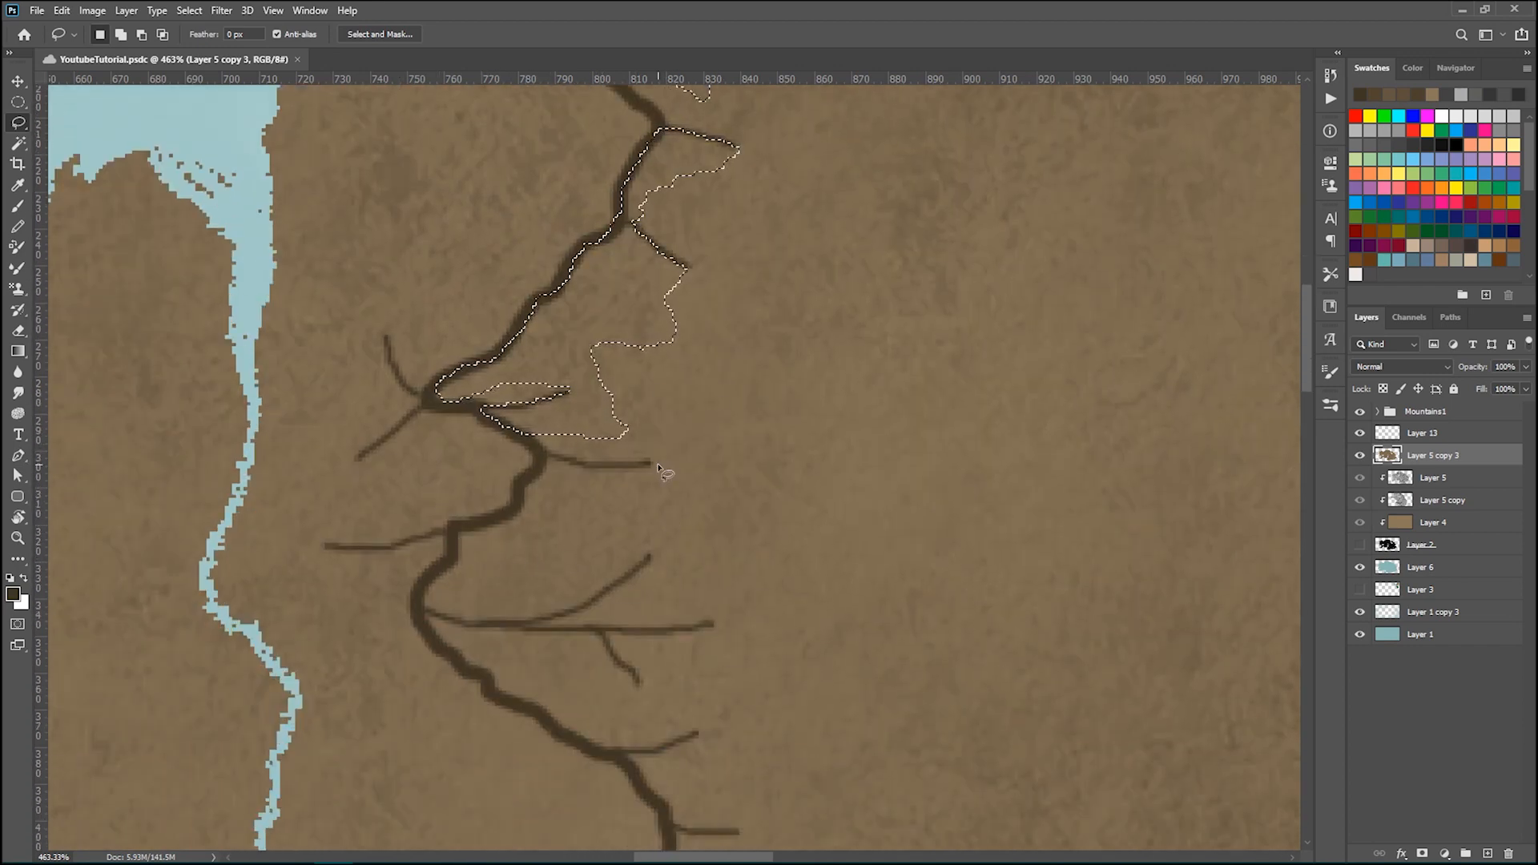
key(shift)
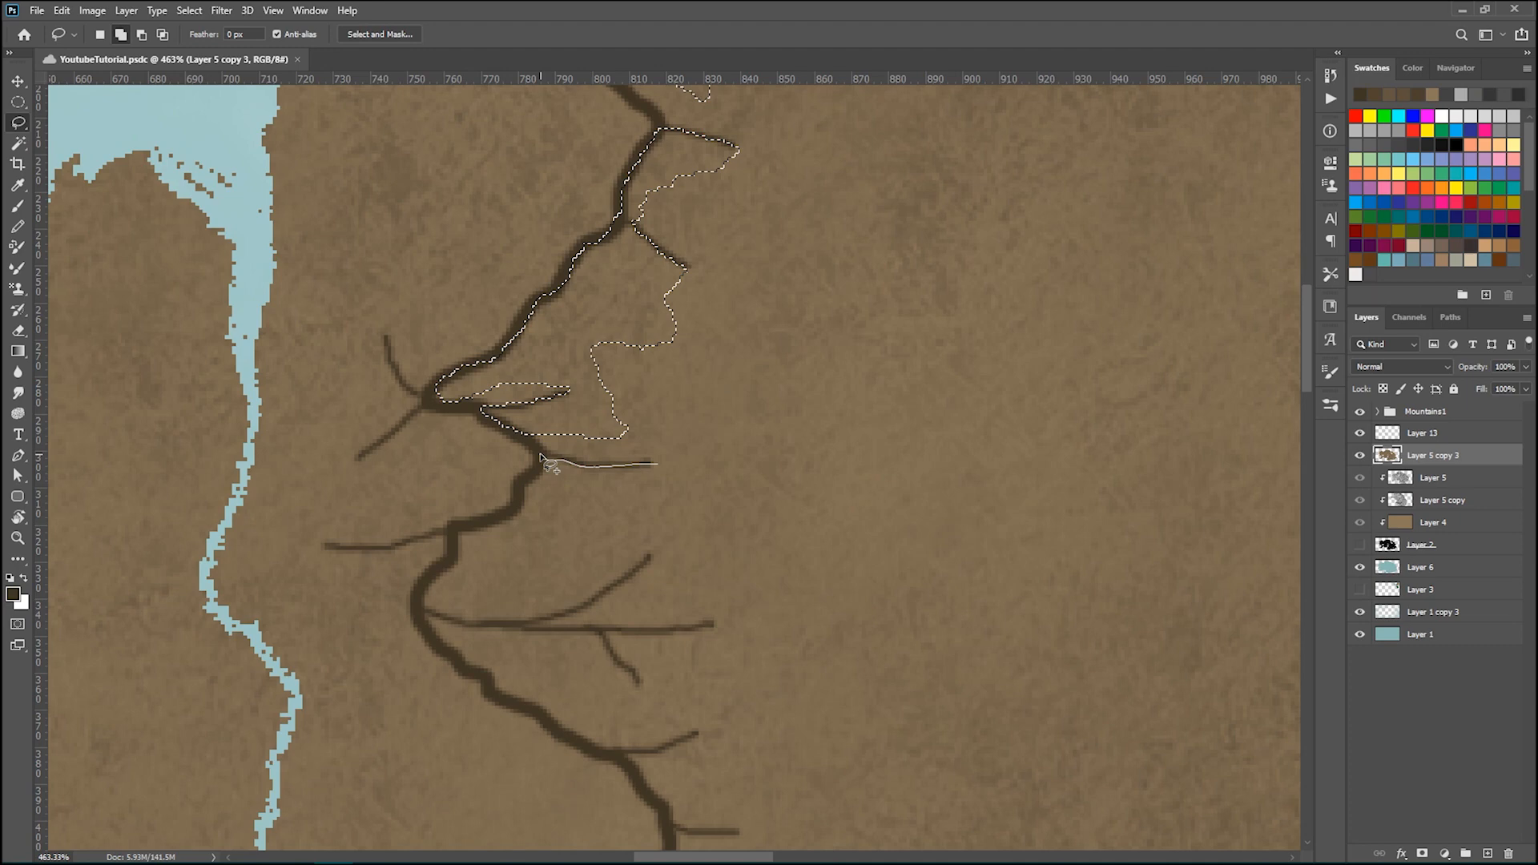
mouse_move(533, 442)
mouse_down()
mouse_move(512, 509)
mouse_move(459, 526)
mouse_move(422, 604)
mouse_move(481, 617)
mouse_move(562, 557)
mouse_move(651, 547)
mouse_move(632, 526)
mouse_move(658, 464)
mouse_up()
- Add the terrain beneath the forked eastern branch and its small offshoot to the selection, down along the main ridge
scroll(701, 600, down, 1)
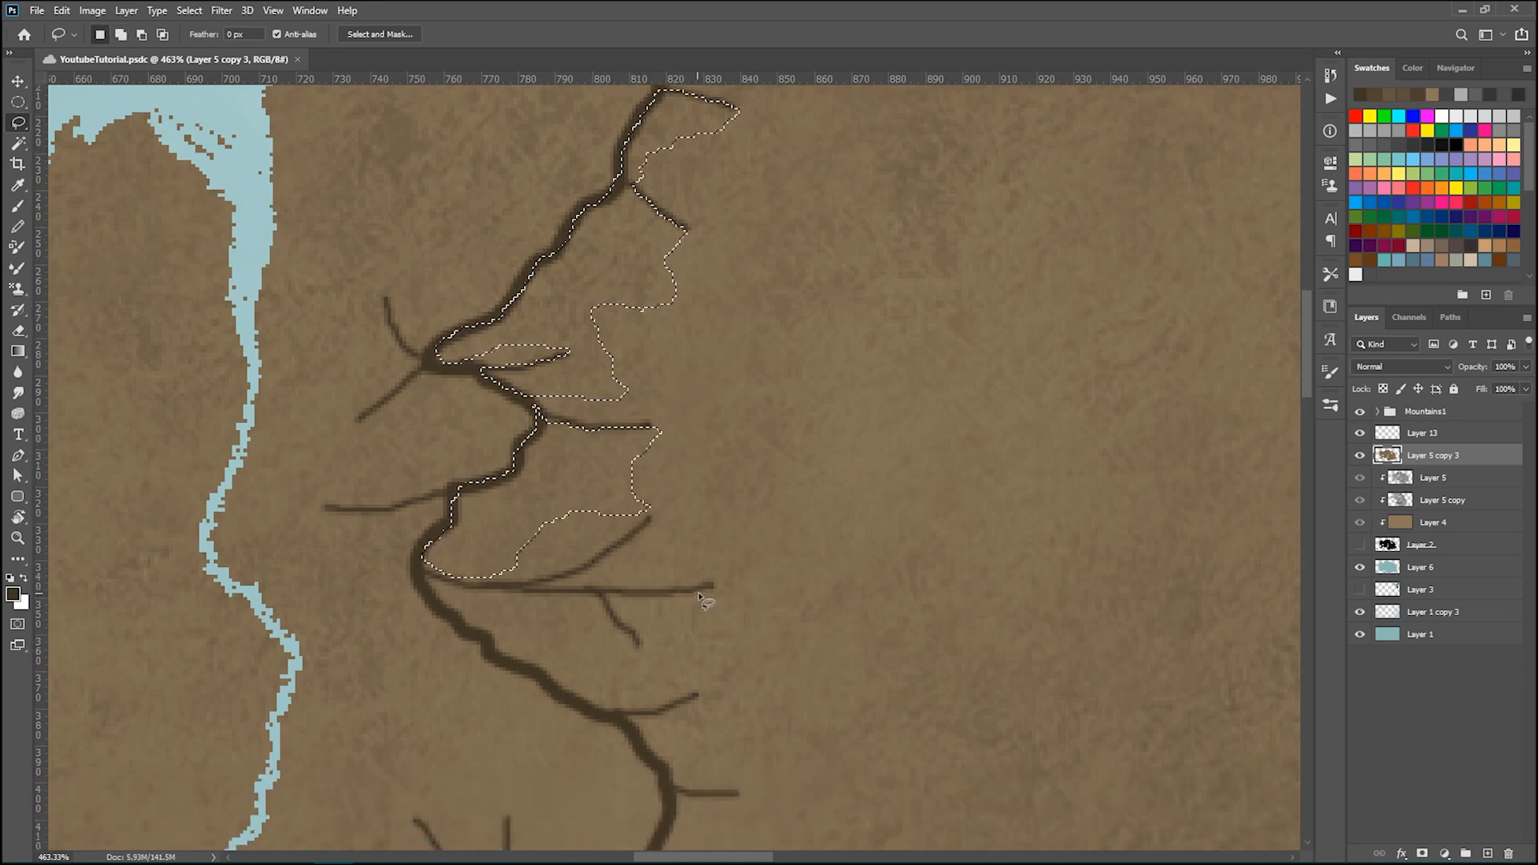
drag(721, 584, 620, 593)
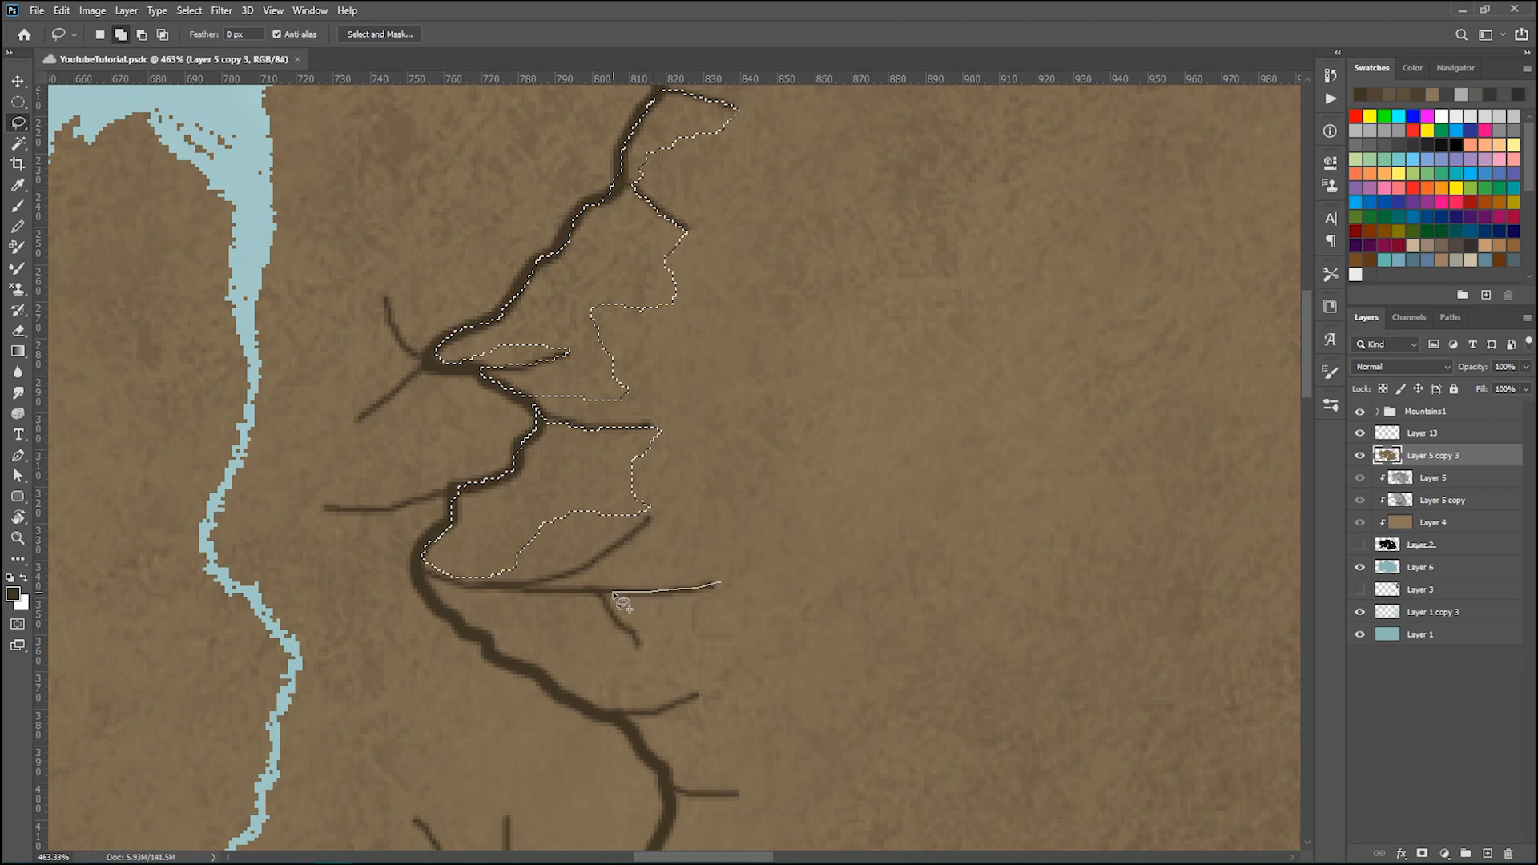
mouse_move(606, 602)
mouse_down()
mouse_move(655, 642)
mouse_move(661, 619)
mouse_move(720, 585)
mouse_up()
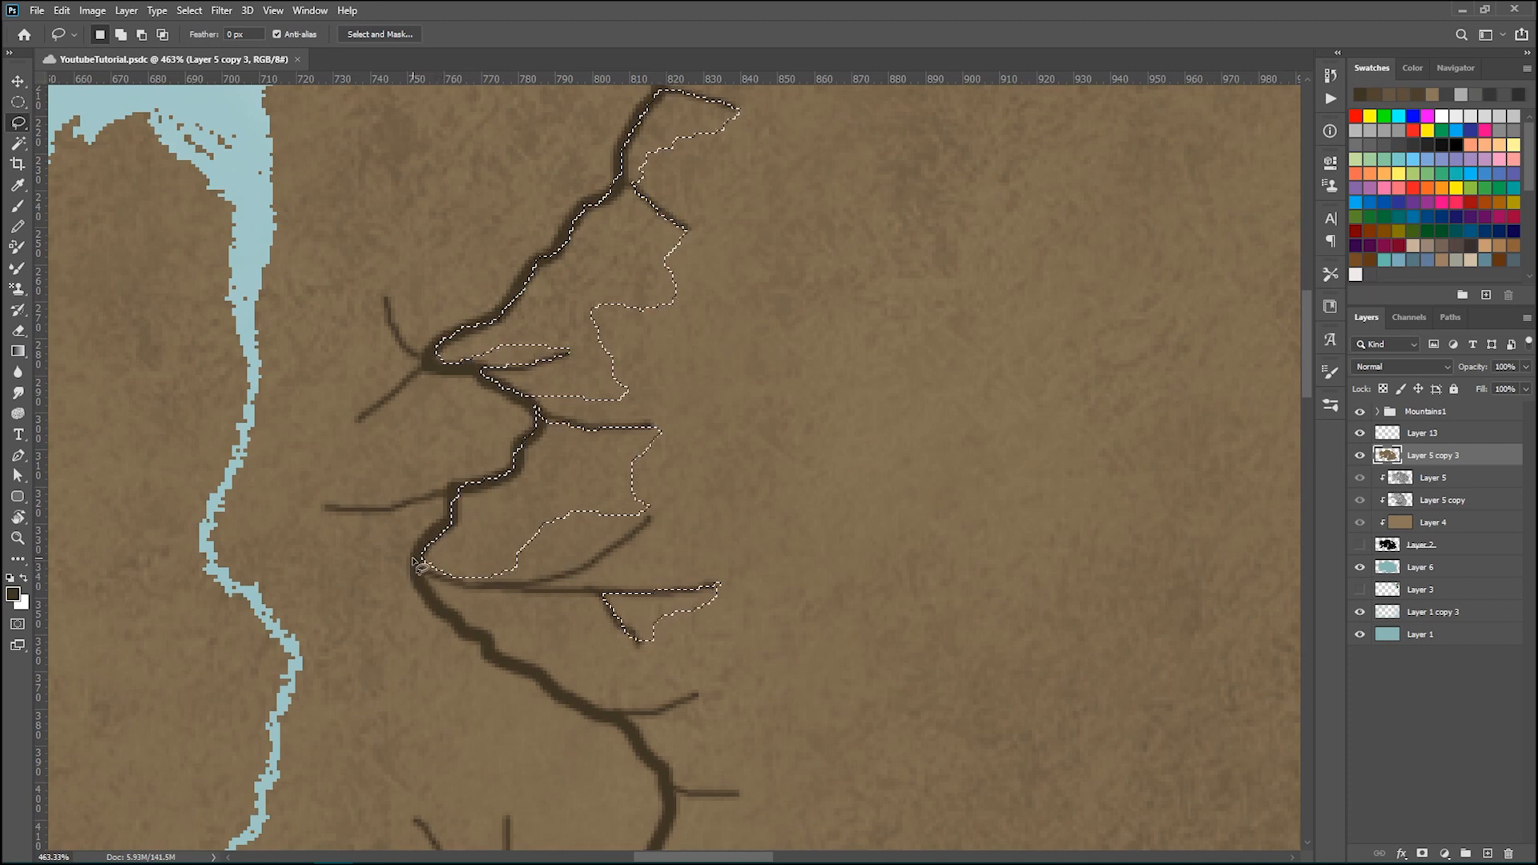
mouse_move(418, 553)
mouse_down()
mouse_move(484, 591)
mouse_move(544, 594)
mouse_move(599, 651)
mouse_move(672, 660)
mouse_move(669, 674)
mouse_move(580, 701)
mouse_move(490, 643)
mouse_move(422, 558)
mouse_up()
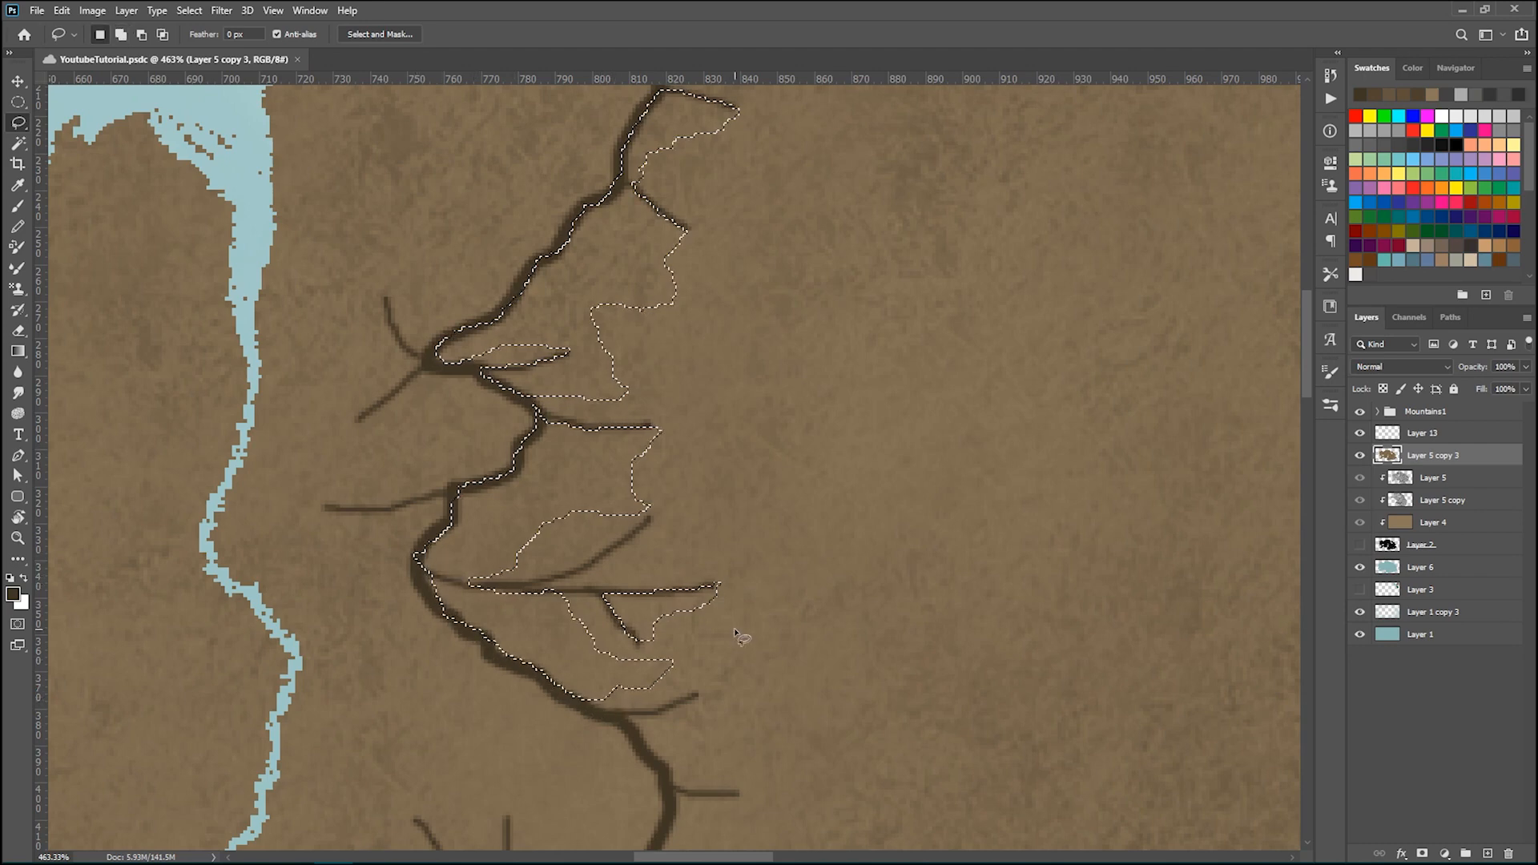
- Extend the selection below the next two eastern branches, following the ridge down to the cluster of western branches
scroll(684, 653, down, 2)
mouse_move(619, 675)
mouse_down()
mouse_move(711, 656)
mouse_move(672, 742)
mouse_move(619, 675)
mouse_up()
scroll(752, 676, down, 5)
key(shift)
mouse_move(757, 616)
mouse_down()
mouse_move(673, 611)
mouse_move(626, 737)
mouse_move(553, 785)
mouse_move(611, 783)
mouse_move(659, 818)
mouse_move(728, 761)
mouse_up()
drag(761, 623, 765, 622)
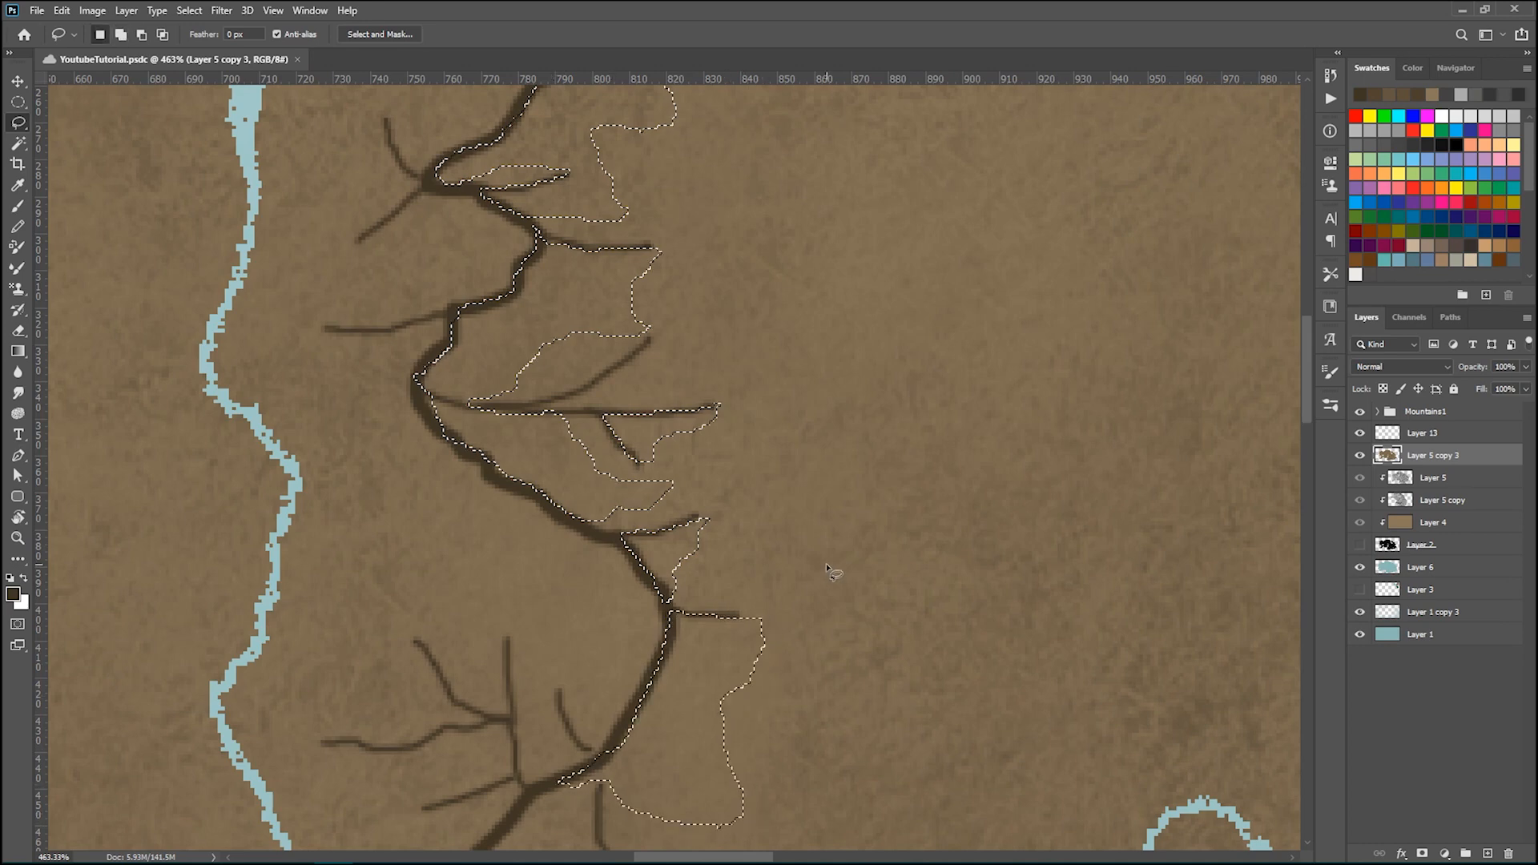
- Examine the selected areas along the ridge line against the surrounding map
scroll(793, 520, down, 5)
scroll(789, 506, down, 8)
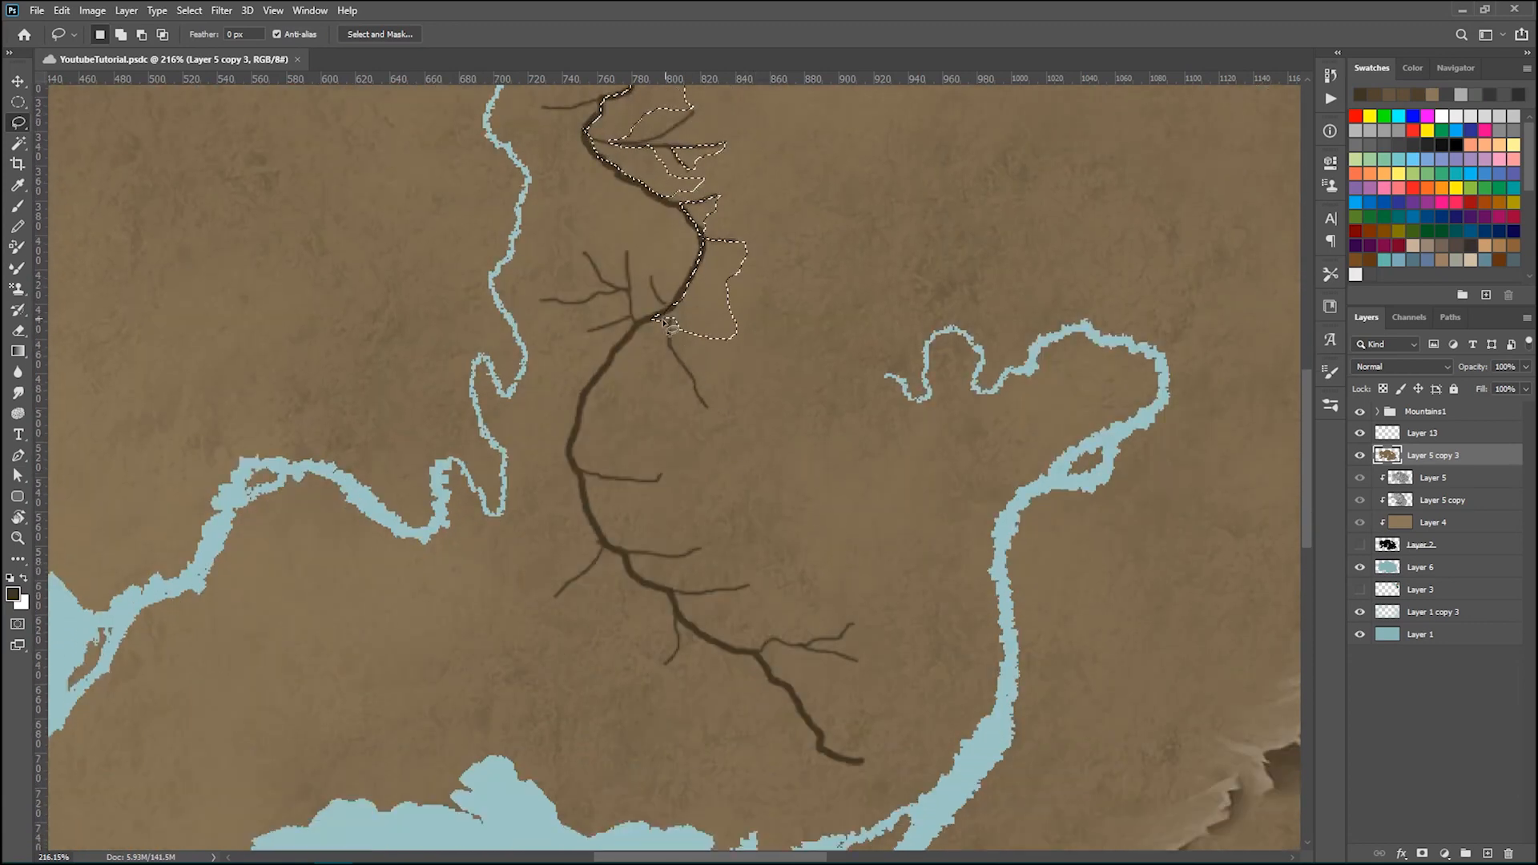
scroll(681, 417, up, 5)
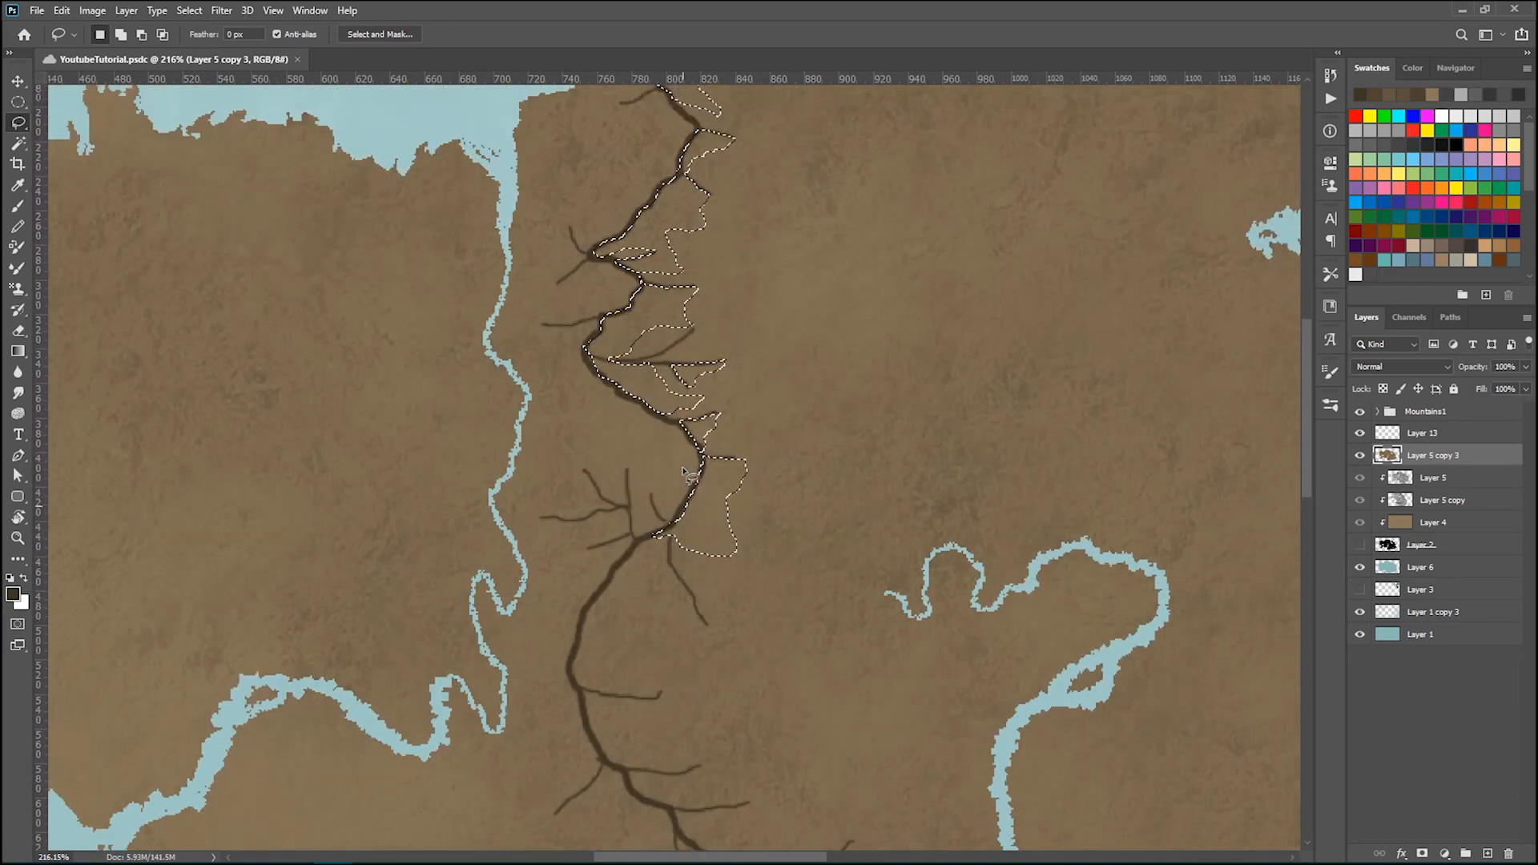
scroll(685, 473, up, 2)
scroll(653, 469, up, 2)
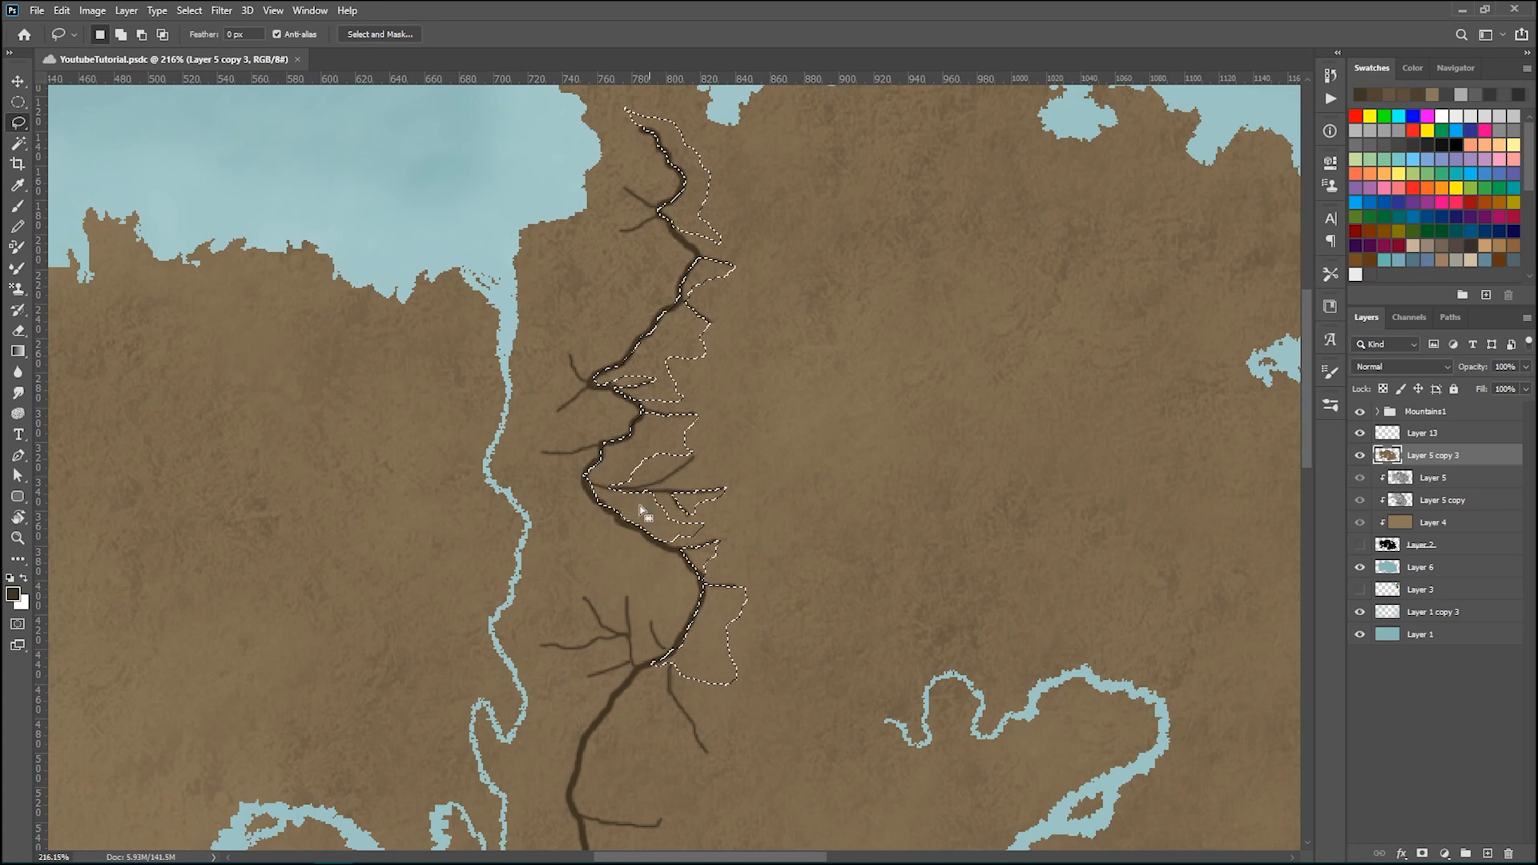
scroll(671, 550, up, 1)
scroll(671, 550, up, 3)
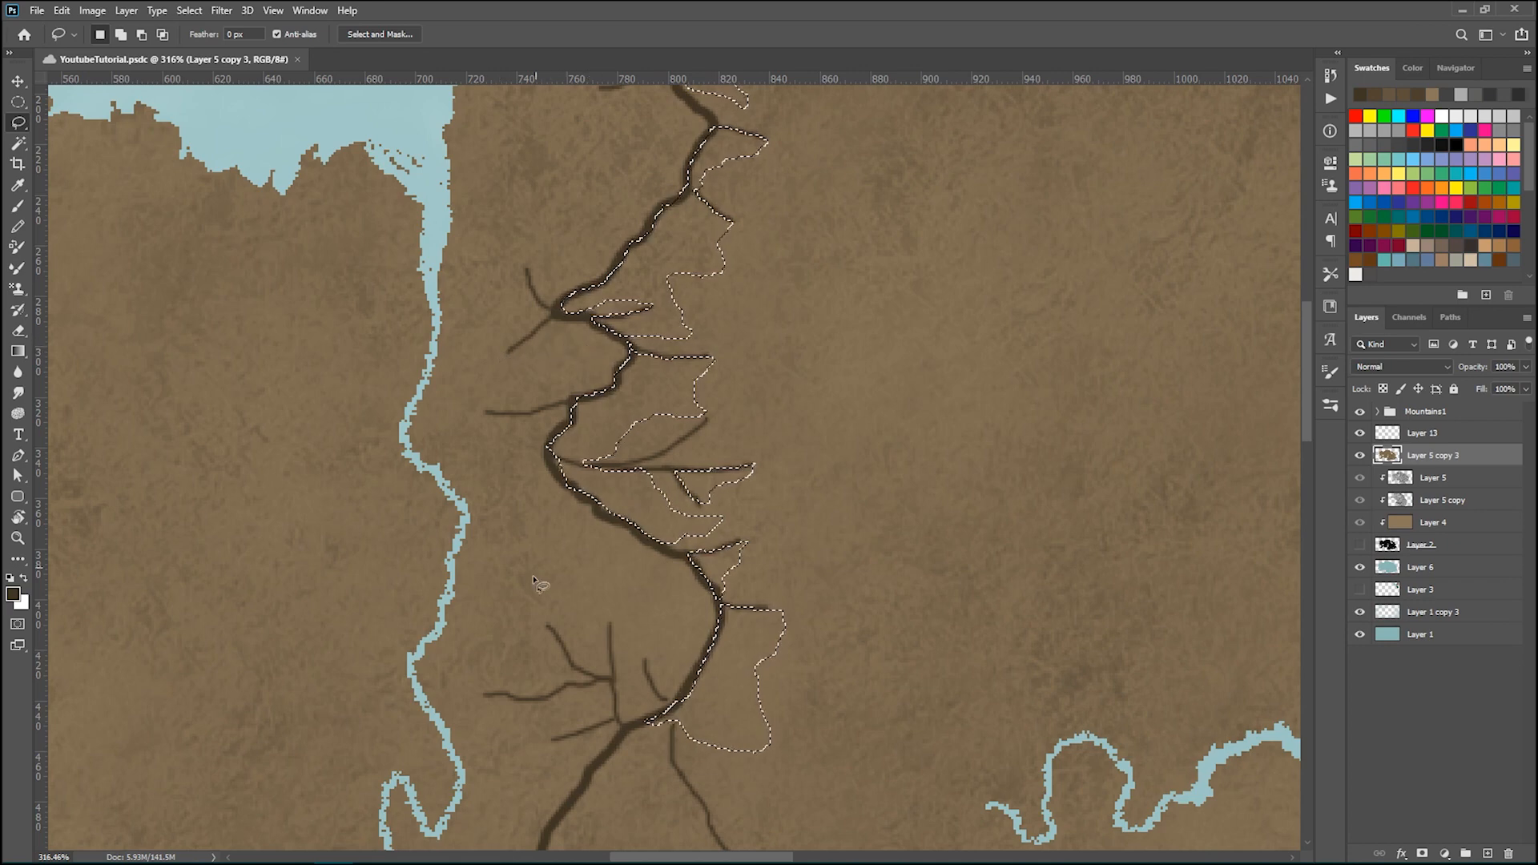
- Add a narrow strip along the underside of the long branch in the western cluster to the selection
scroll(616, 669, down, 2)
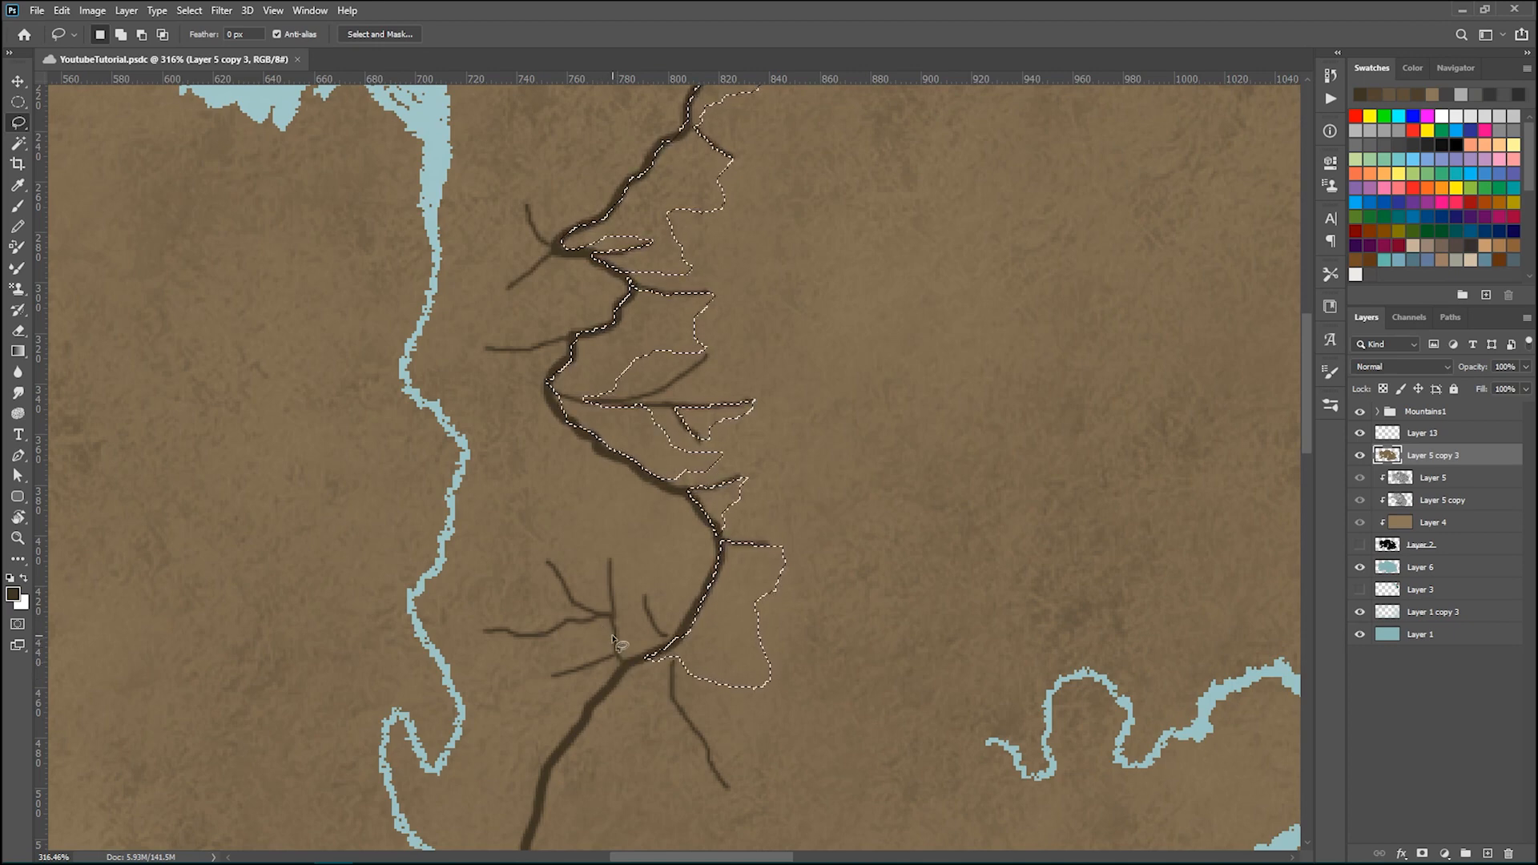
key(shift)
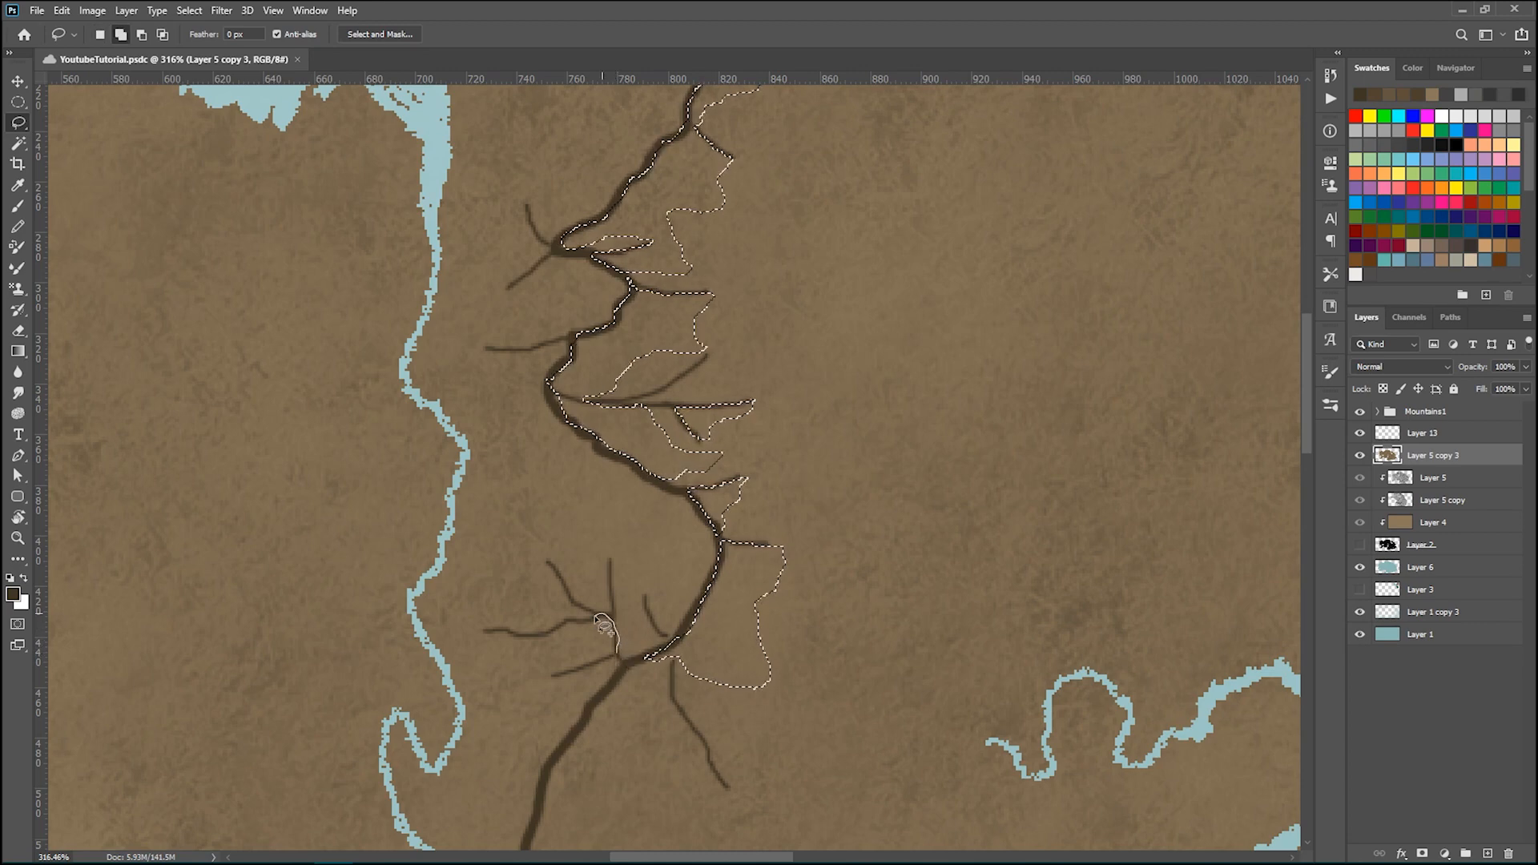
mouse_move(567, 622)
mouse_down()
mouse_move(485, 631)
mouse_move(575, 637)
mouse_up()
drag(625, 662, 628, 662)
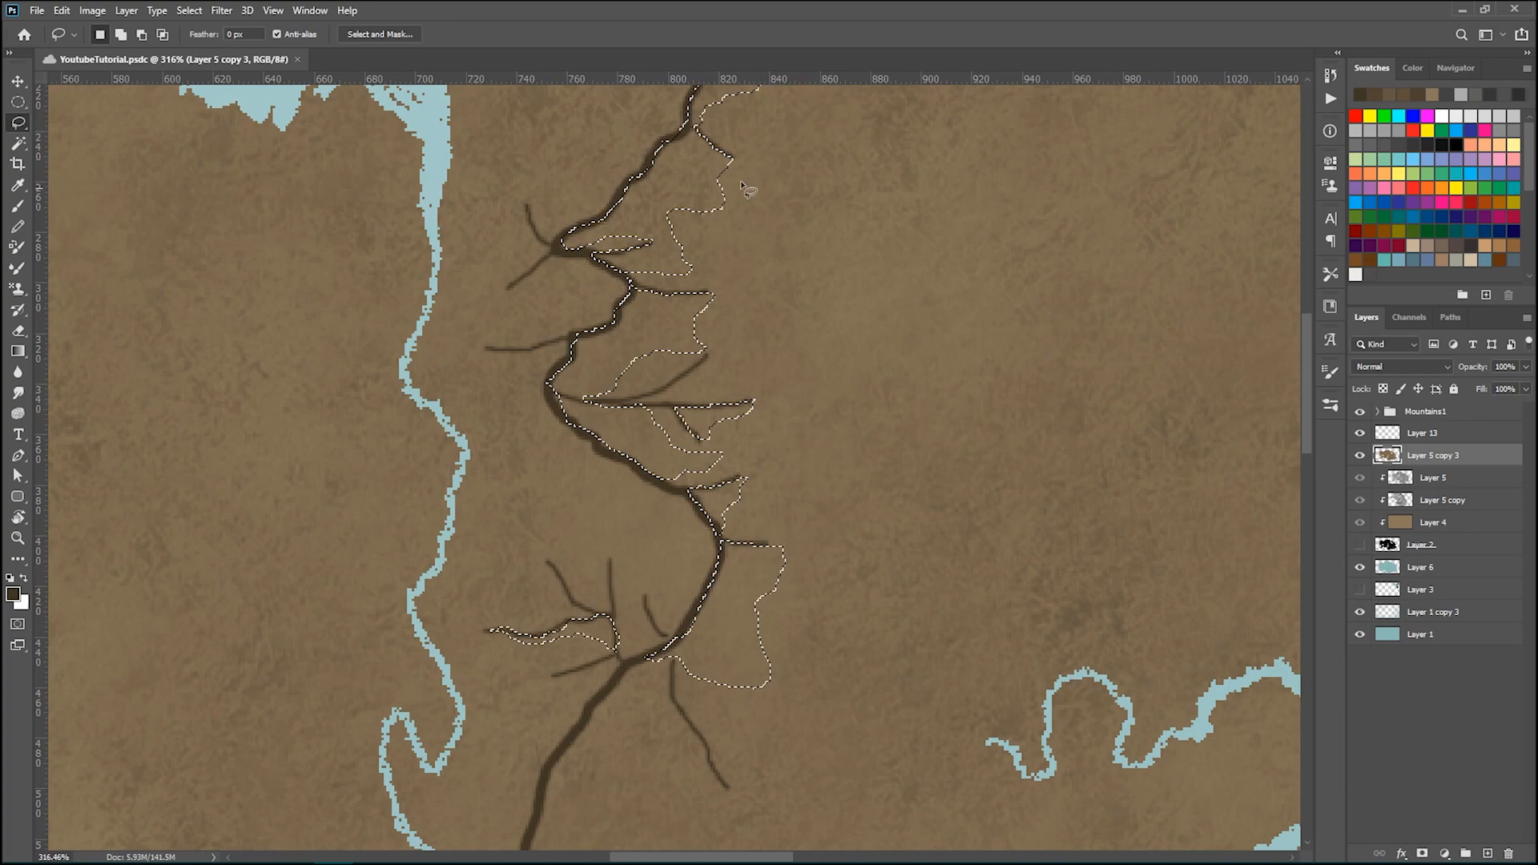
- Add a small jagged patch beneath the lower western branch of the ridge's upper fork to the selection
scroll(614, 325, up, 3)
scroll(614, 325, up, 1)
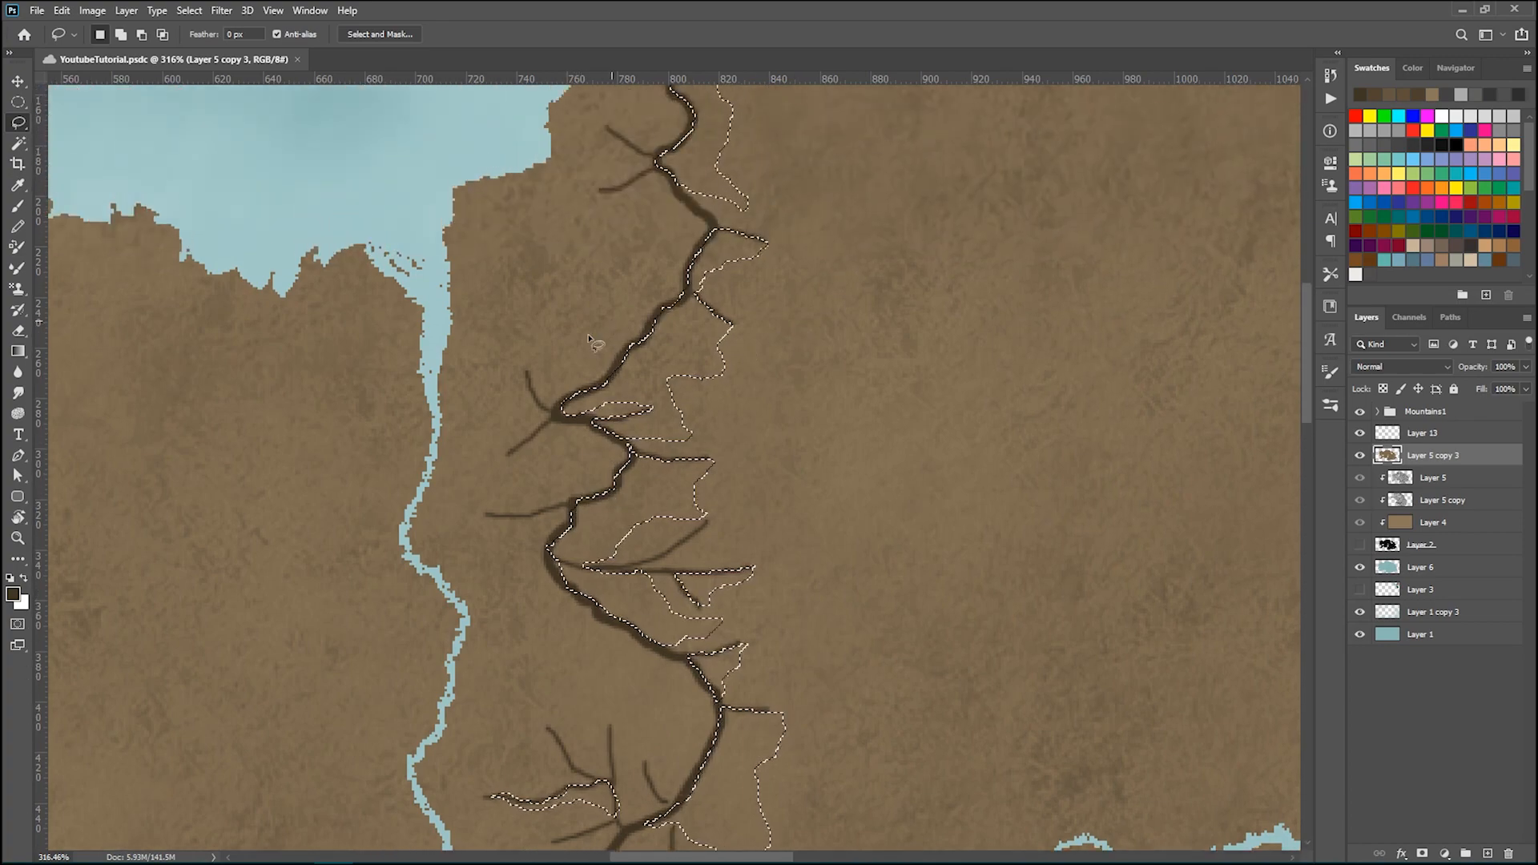
scroll(564, 481, up, 1)
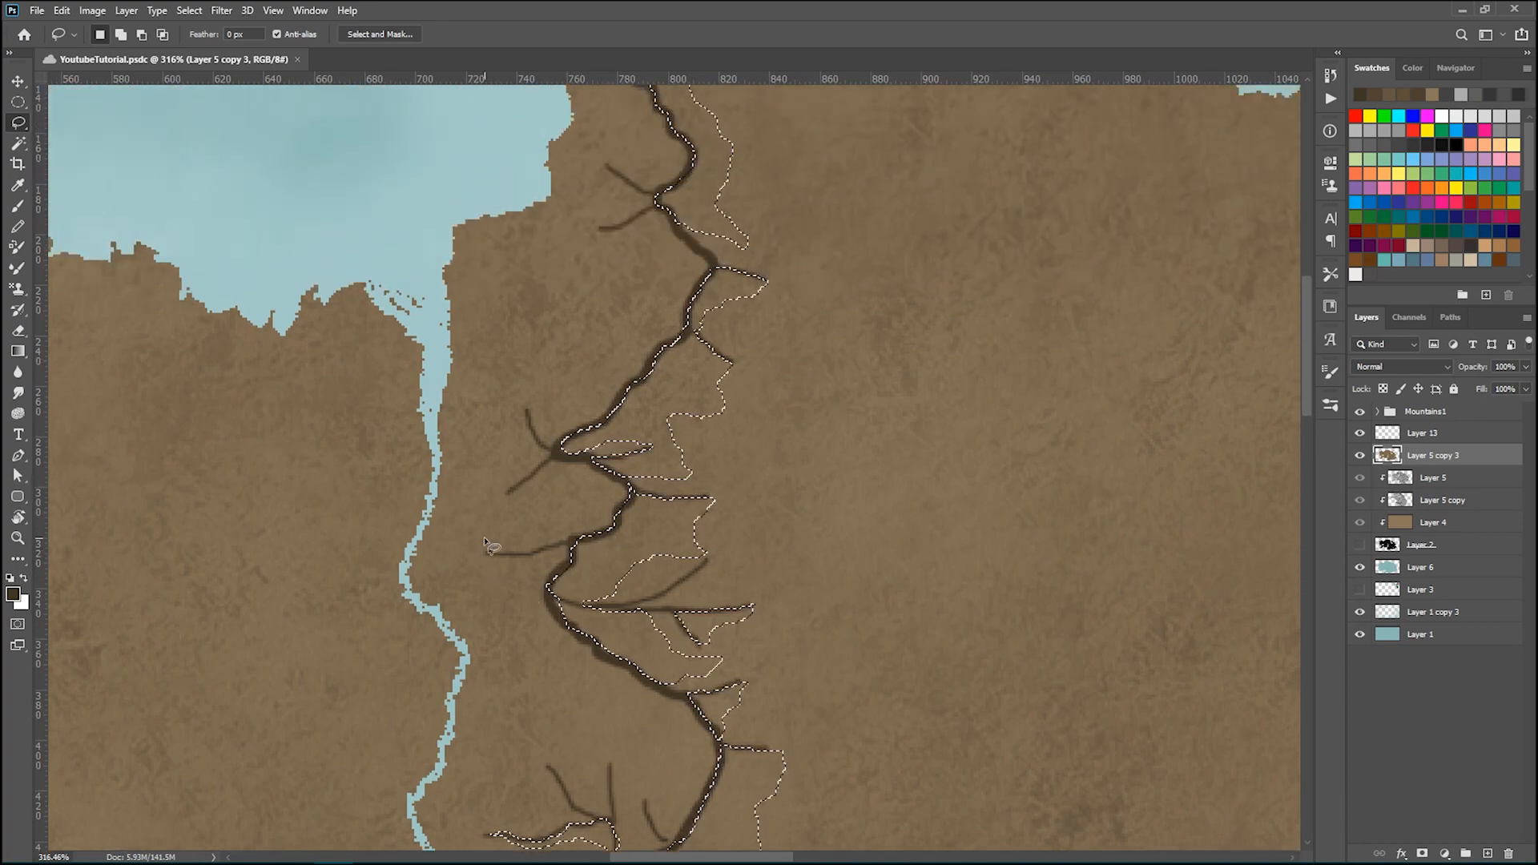
scroll(566, 446, up, 3)
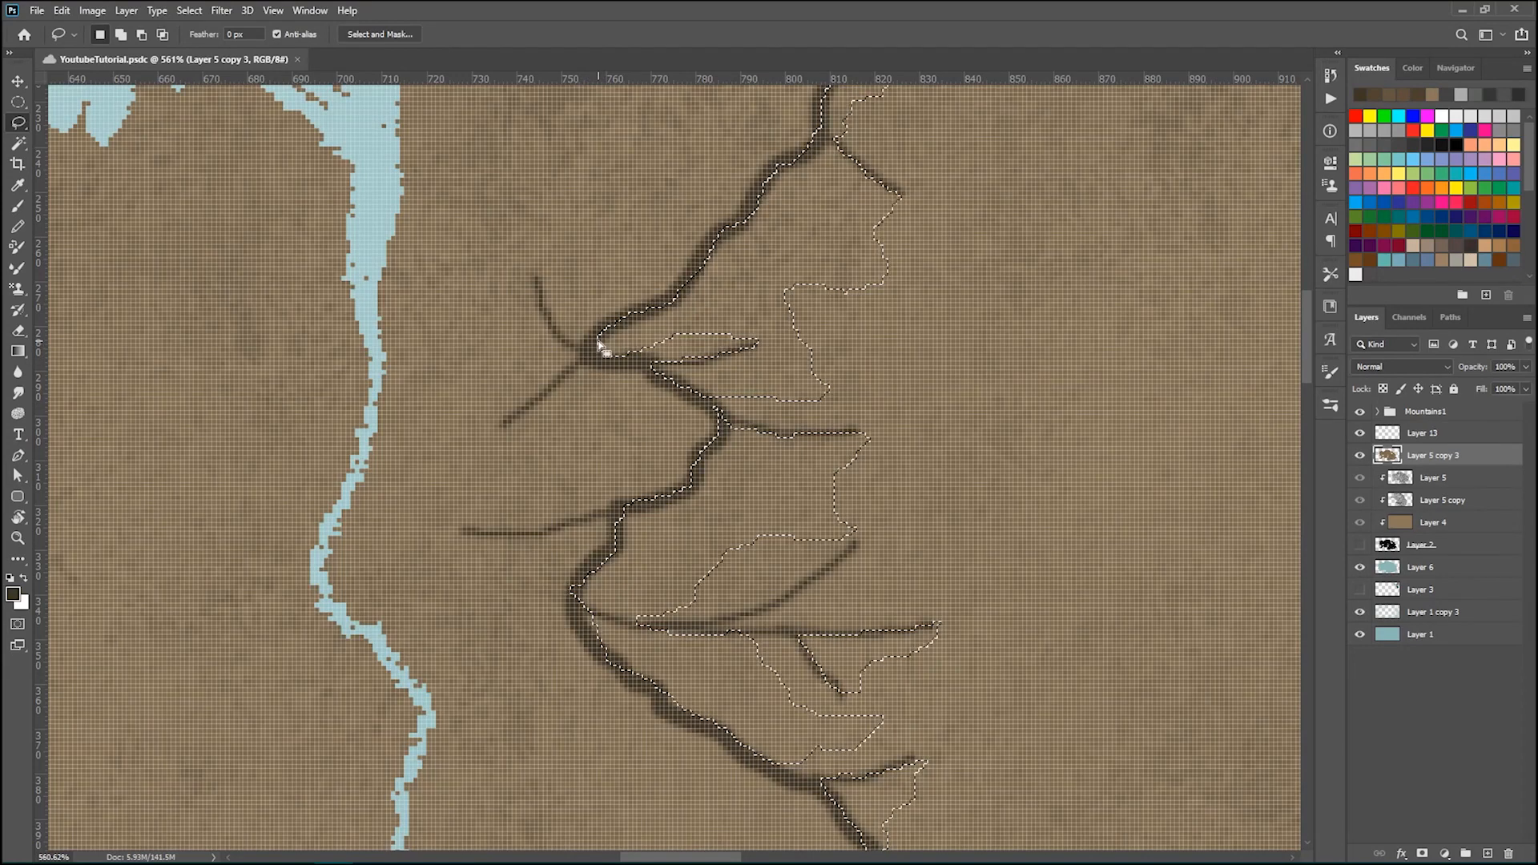
drag(583, 358, 557, 390)
click(749, 327)
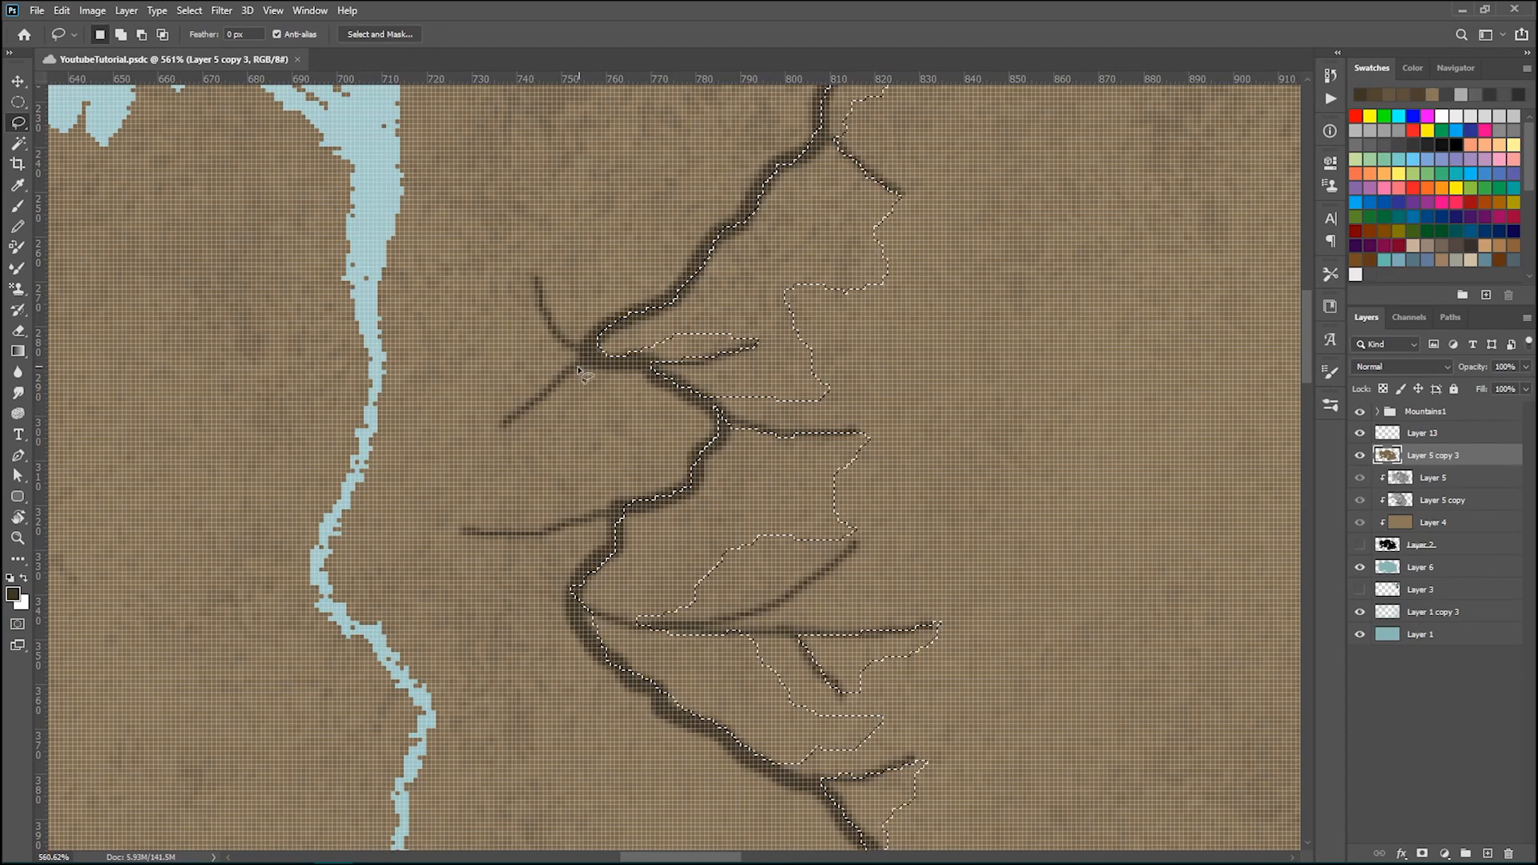
key(shift)
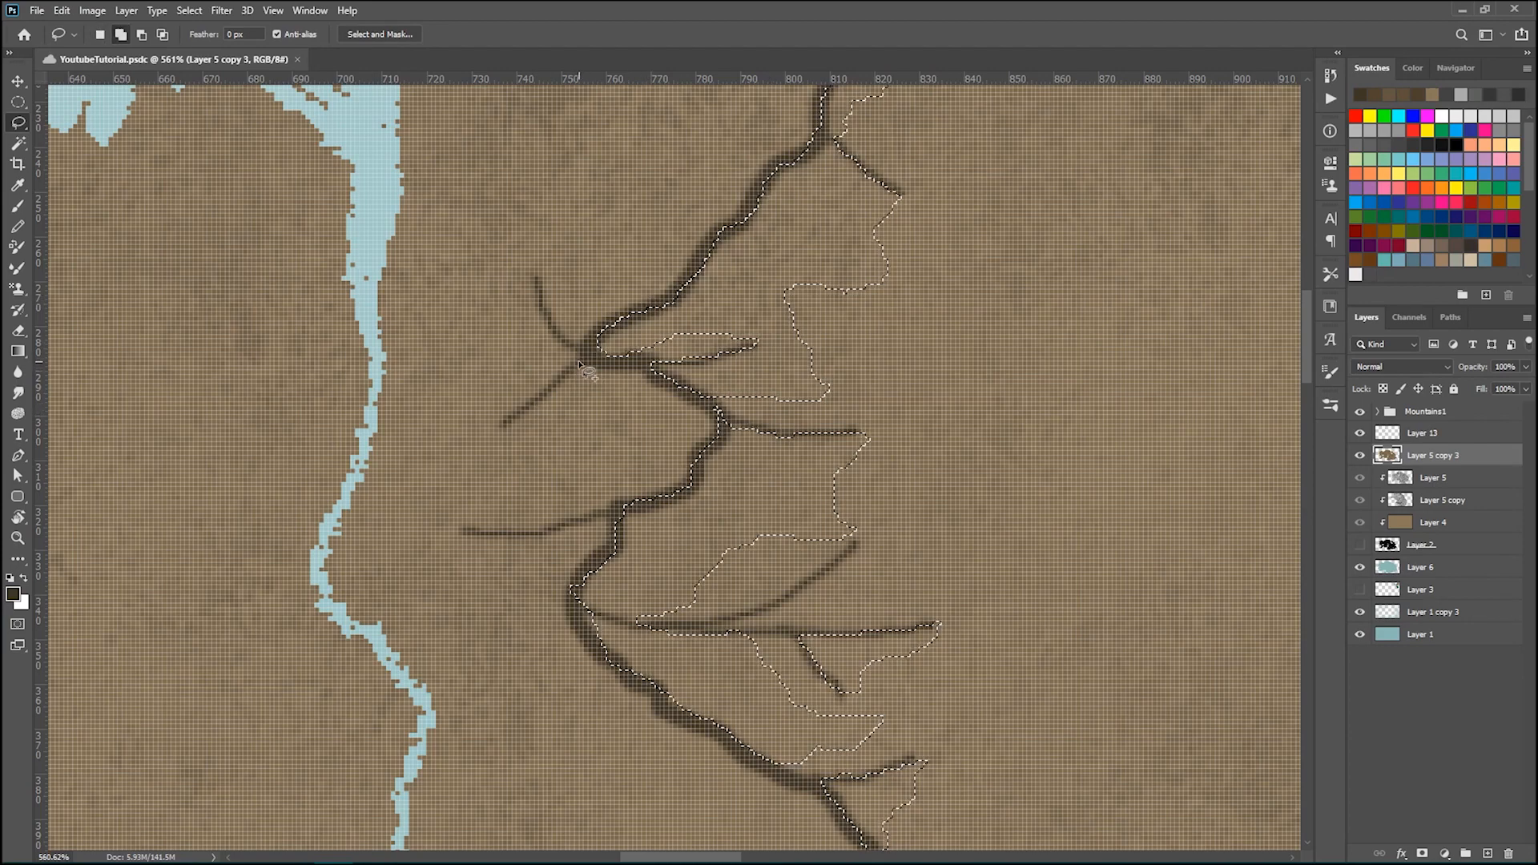
mouse_move(587, 364)
mouse_down()
mouse_move(484, 441)
mouse_move(589, 426)
mouse_up()
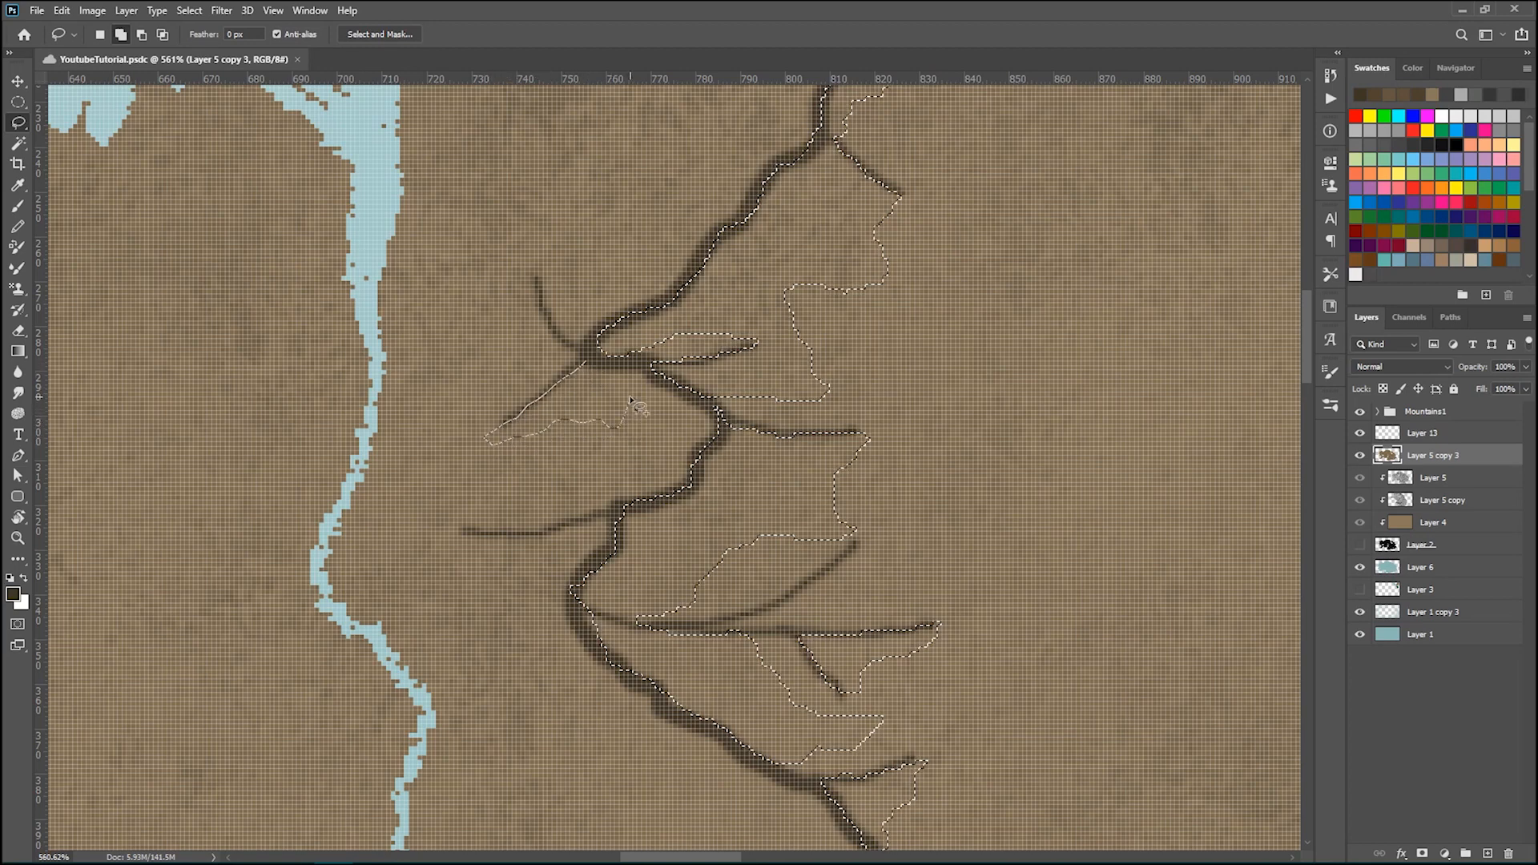
drag(596, 371, 589, 366)
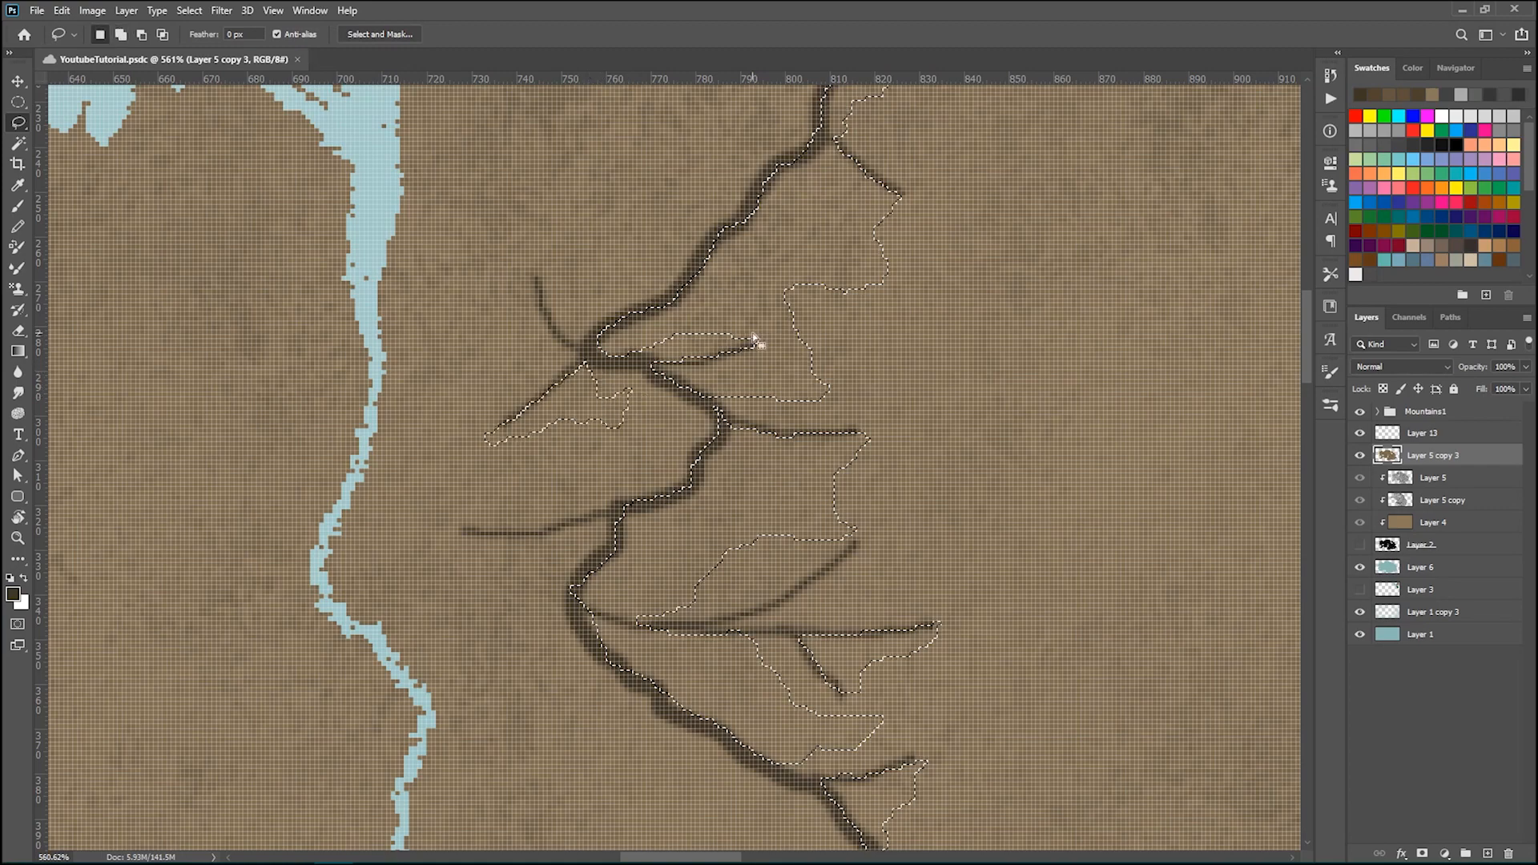
- Copy the selected terrain to a new layer and check the cut-out shapes by briefly hiding Layer 5 copy 3
alt+scroll(565, 338, down, 3)
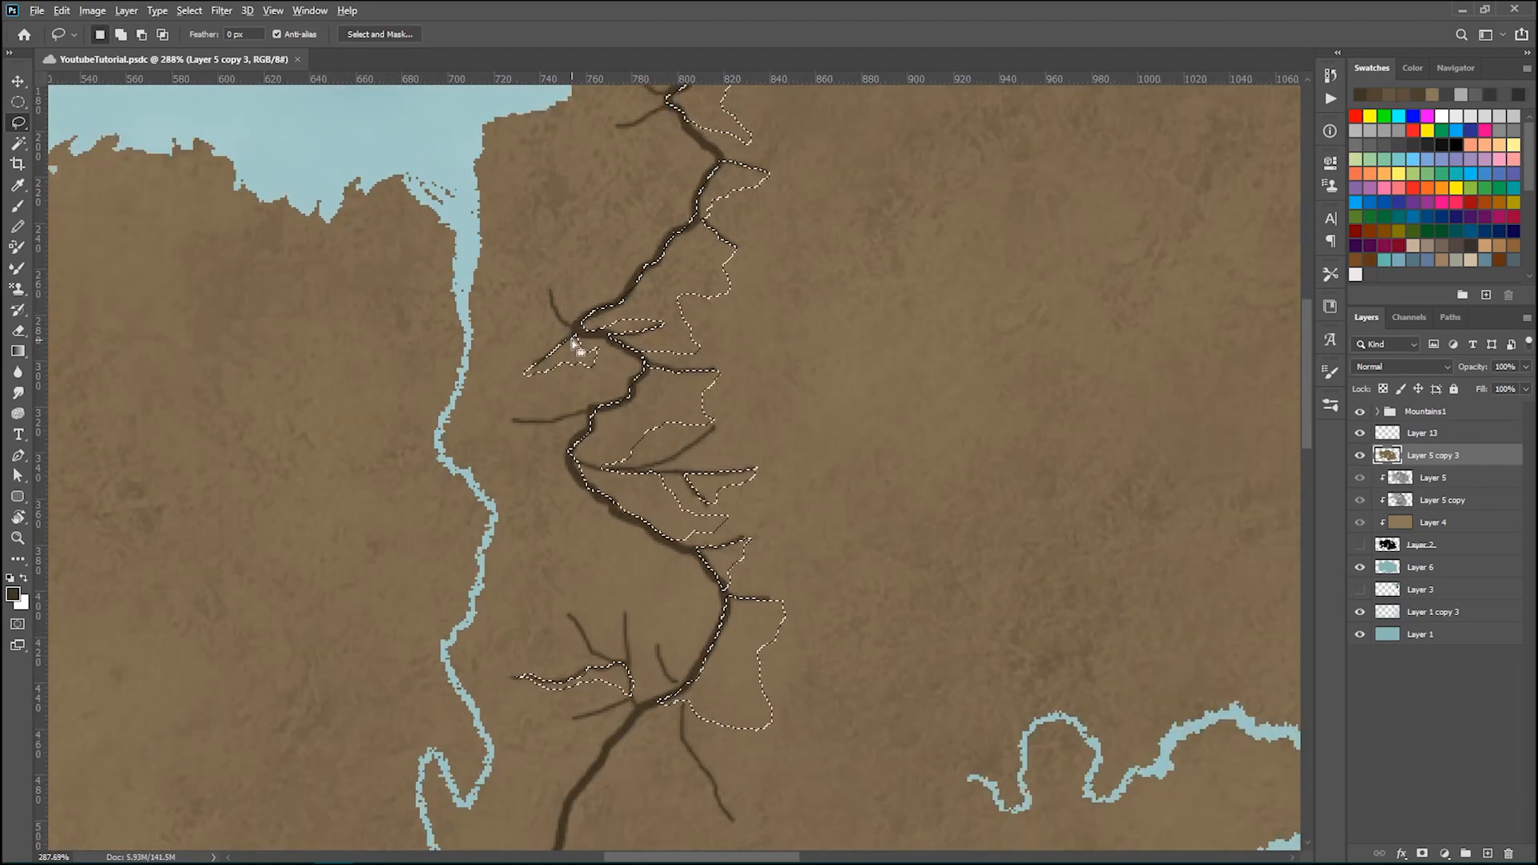
alt+scroll(574, 335, up, 3)
scroll(914, 333, up, 5)
scroll(915, 332, up, 4)
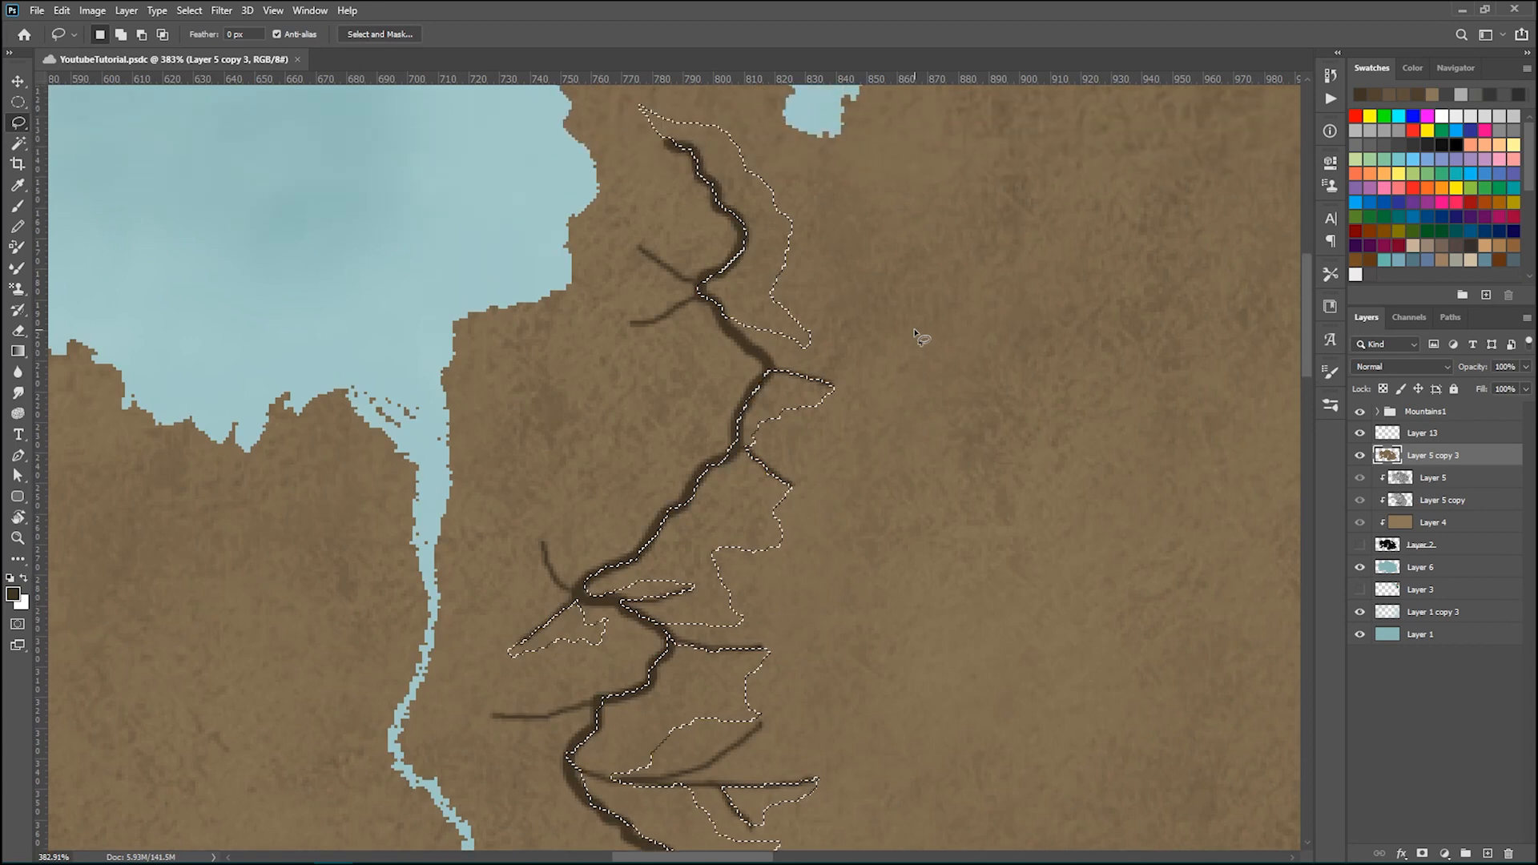
scroll(915, 332, down, 3)
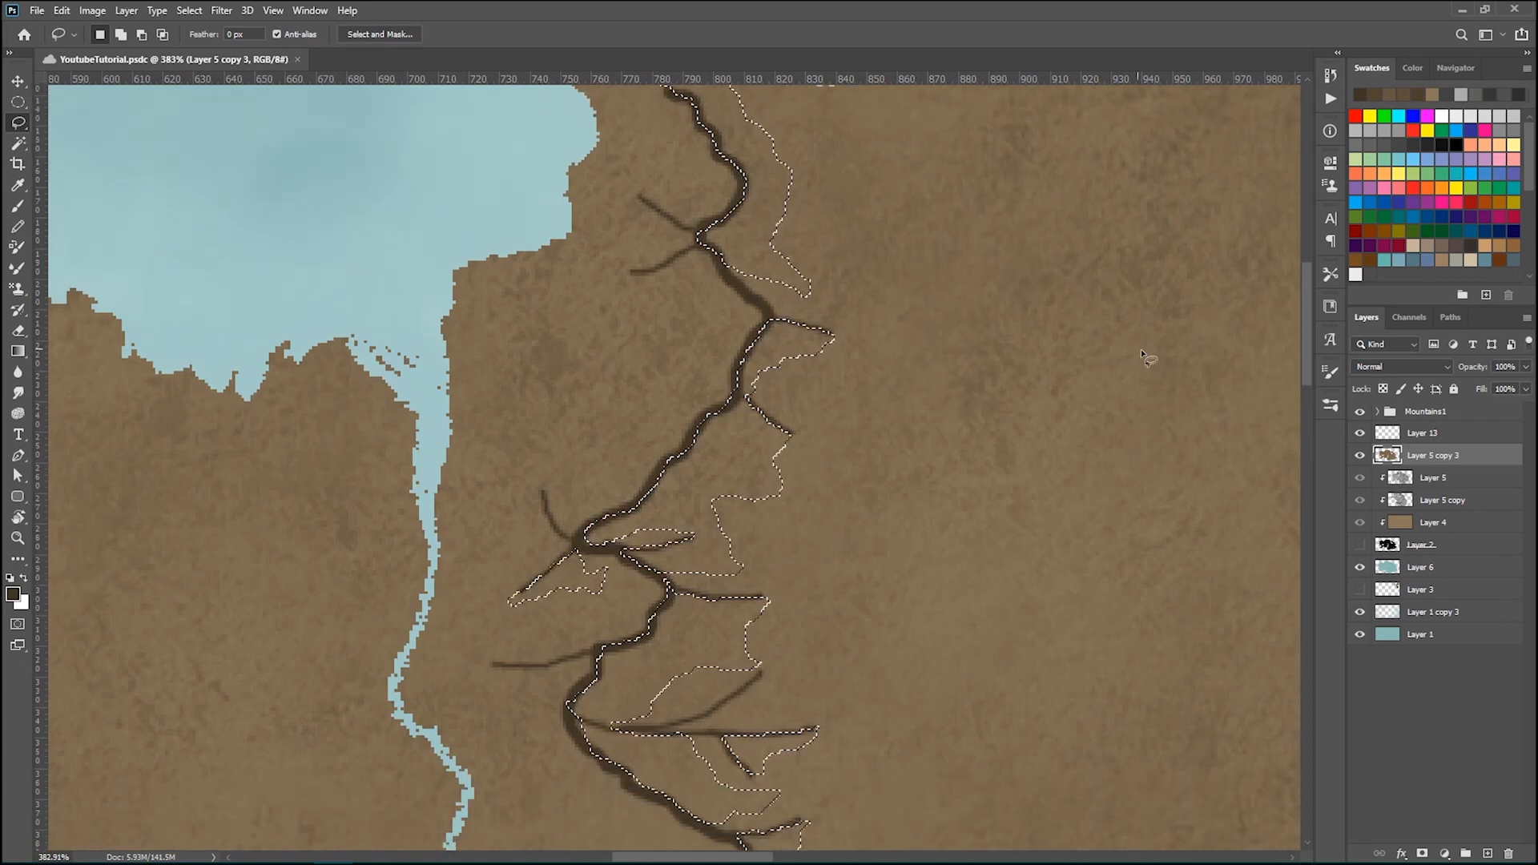
scroll(876, 343, down, 4)
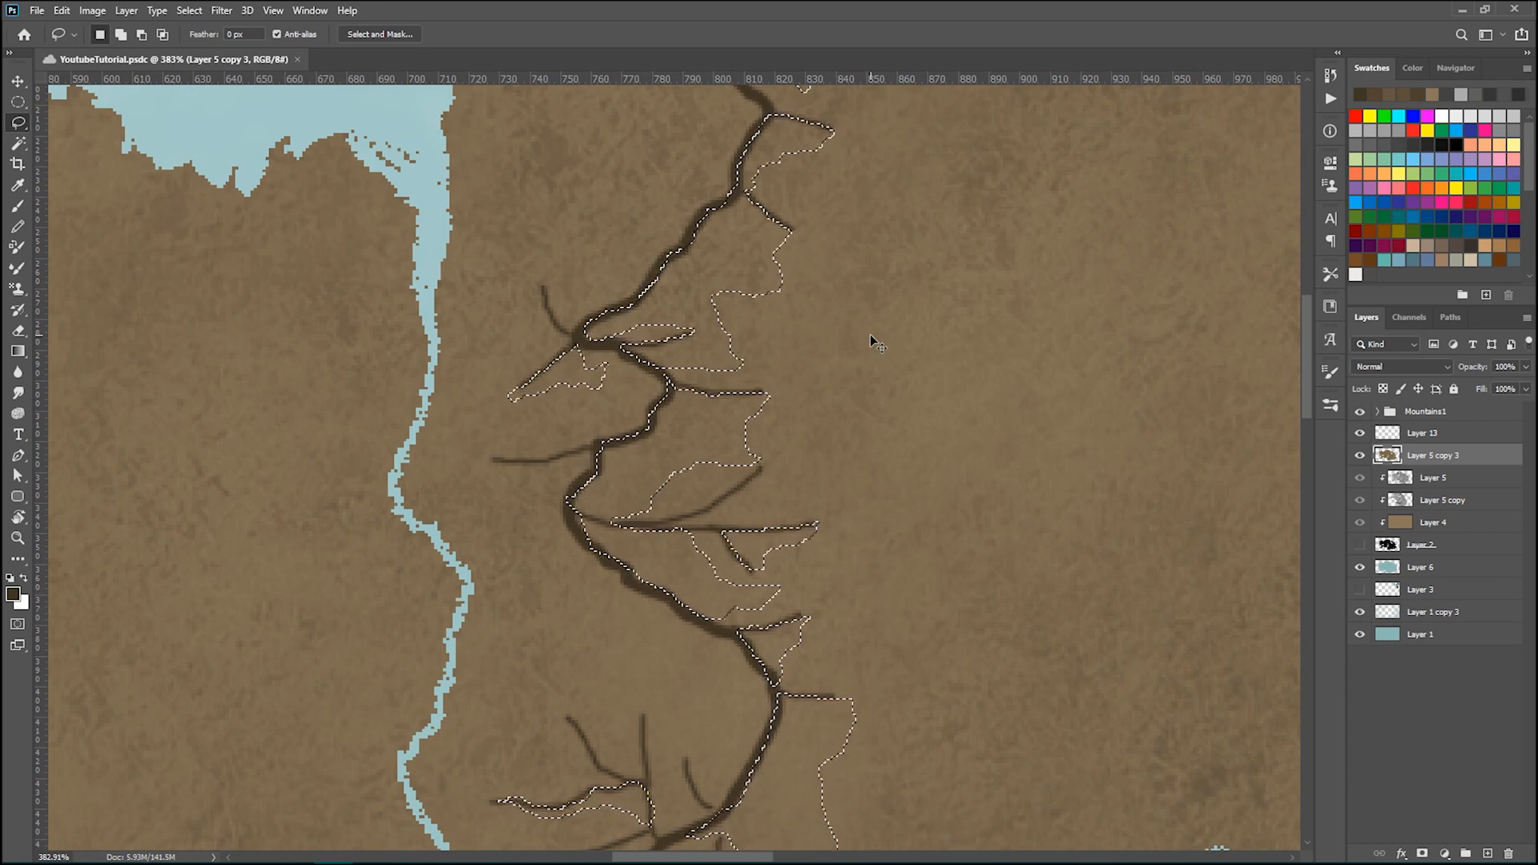
key(ctrl+j)
click(1360, 478)
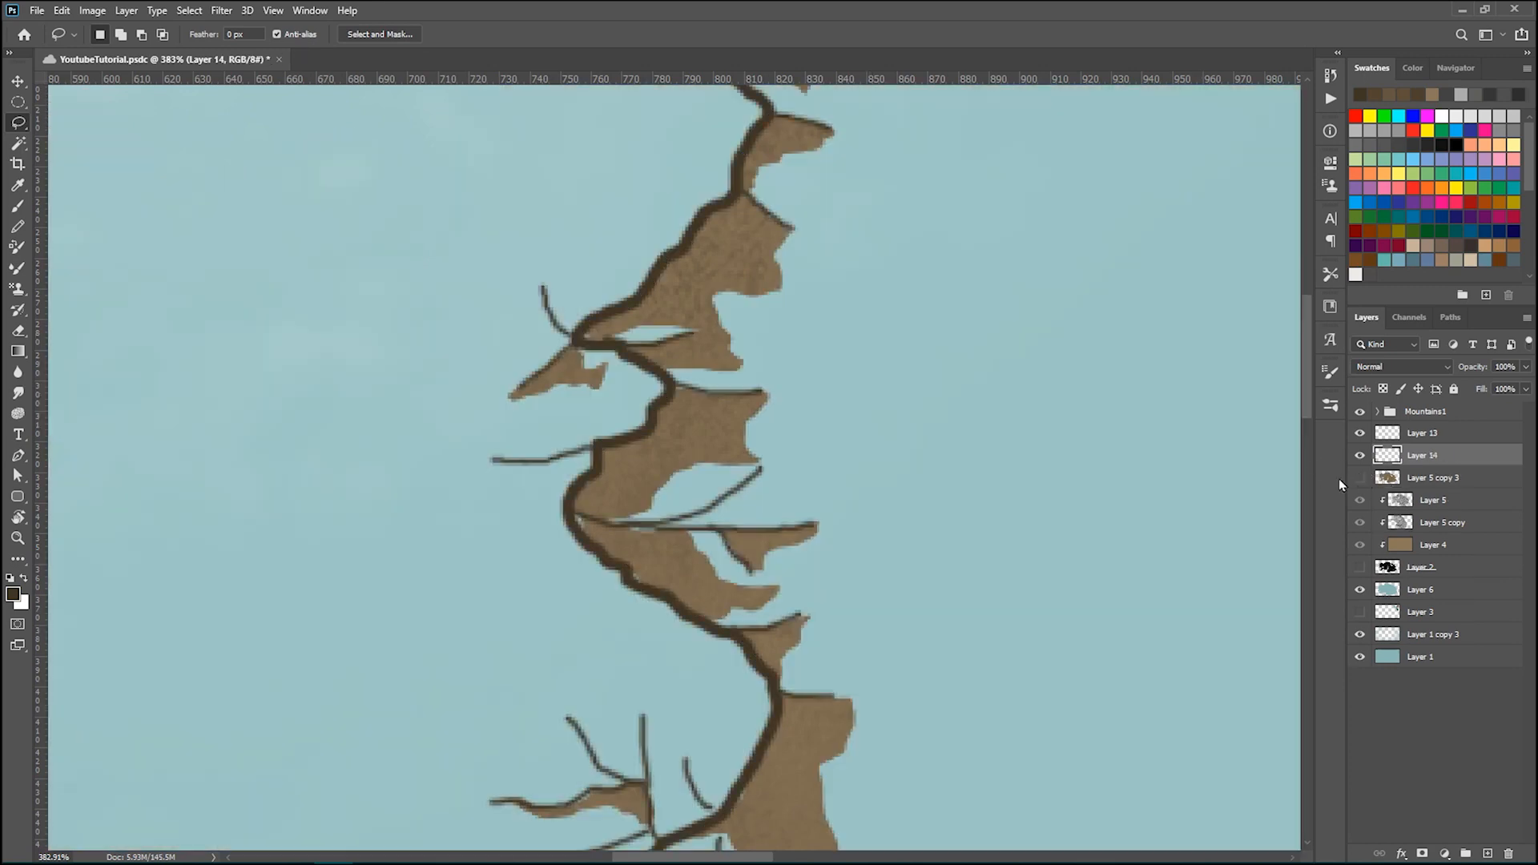
click(1360, 478)
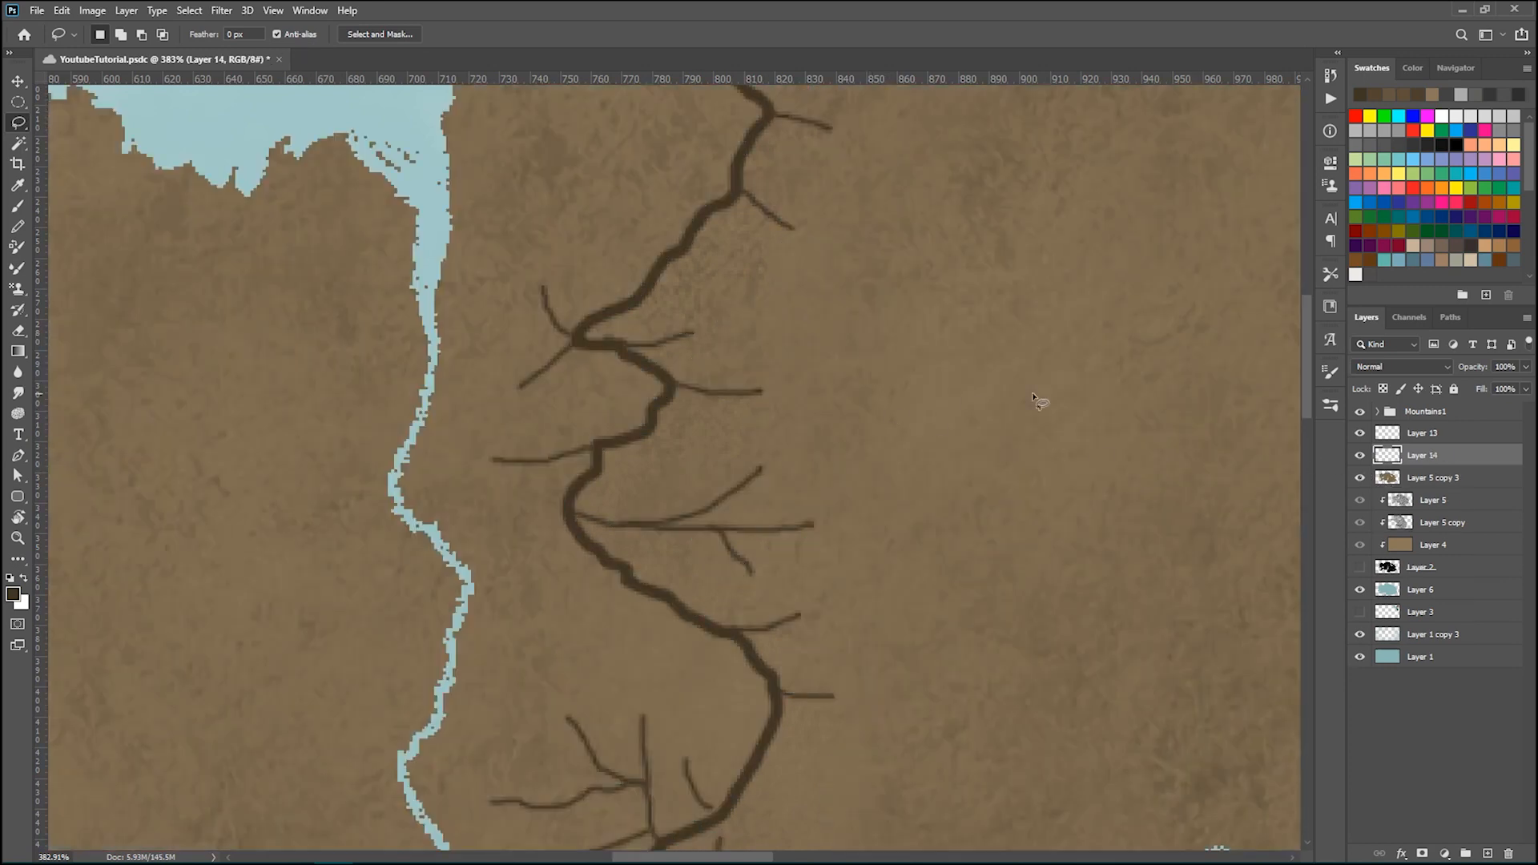
- Darken the copied terrain with Hue/Saturation, setting the lightness to -20, and return to the Lasso tool
key(ctrl+u)
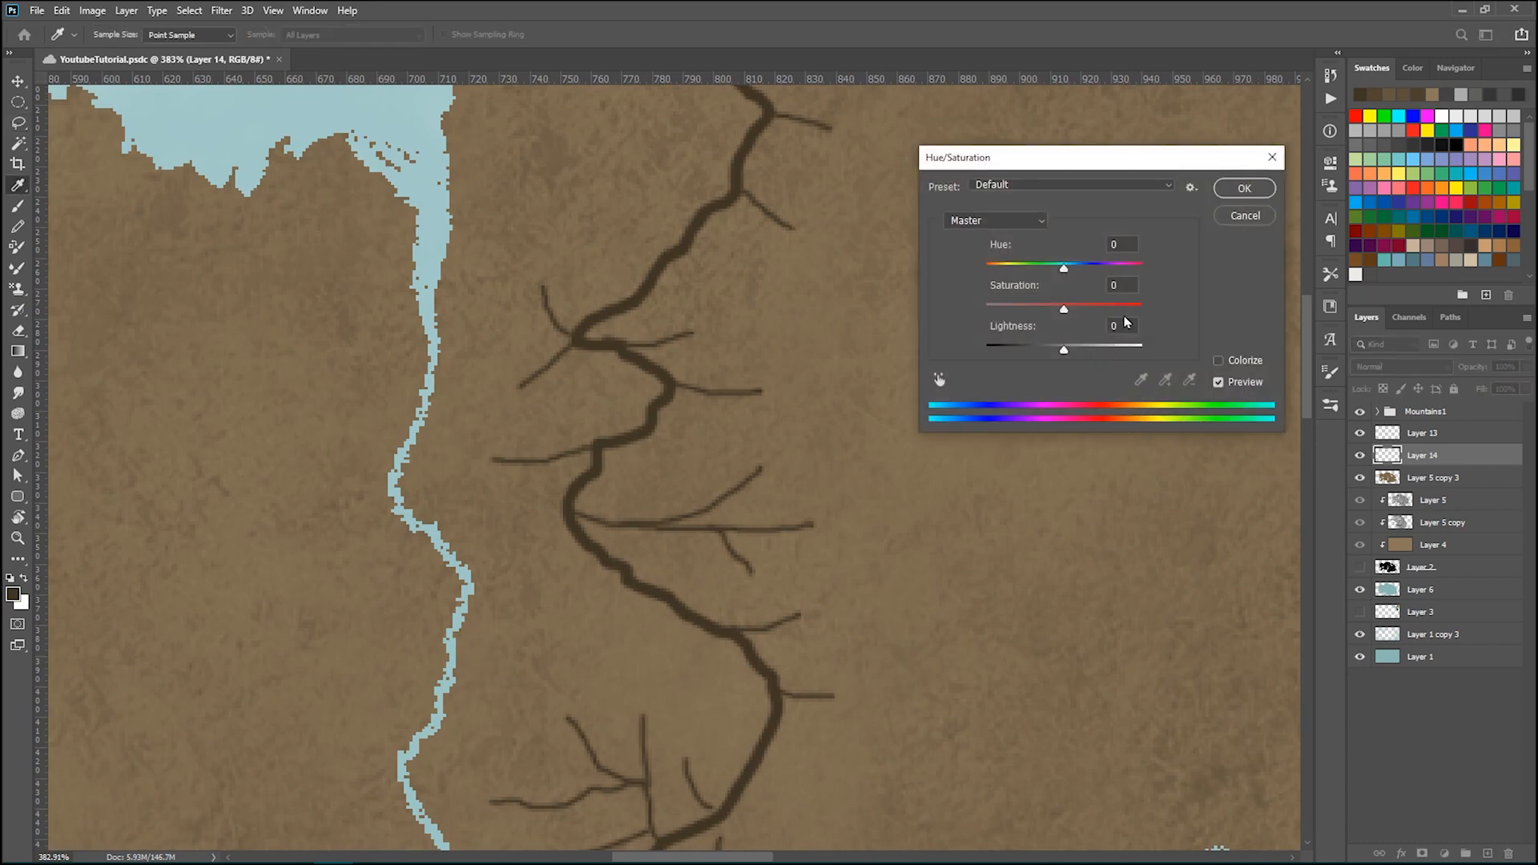
text(-20)
key(Return)
key(l)
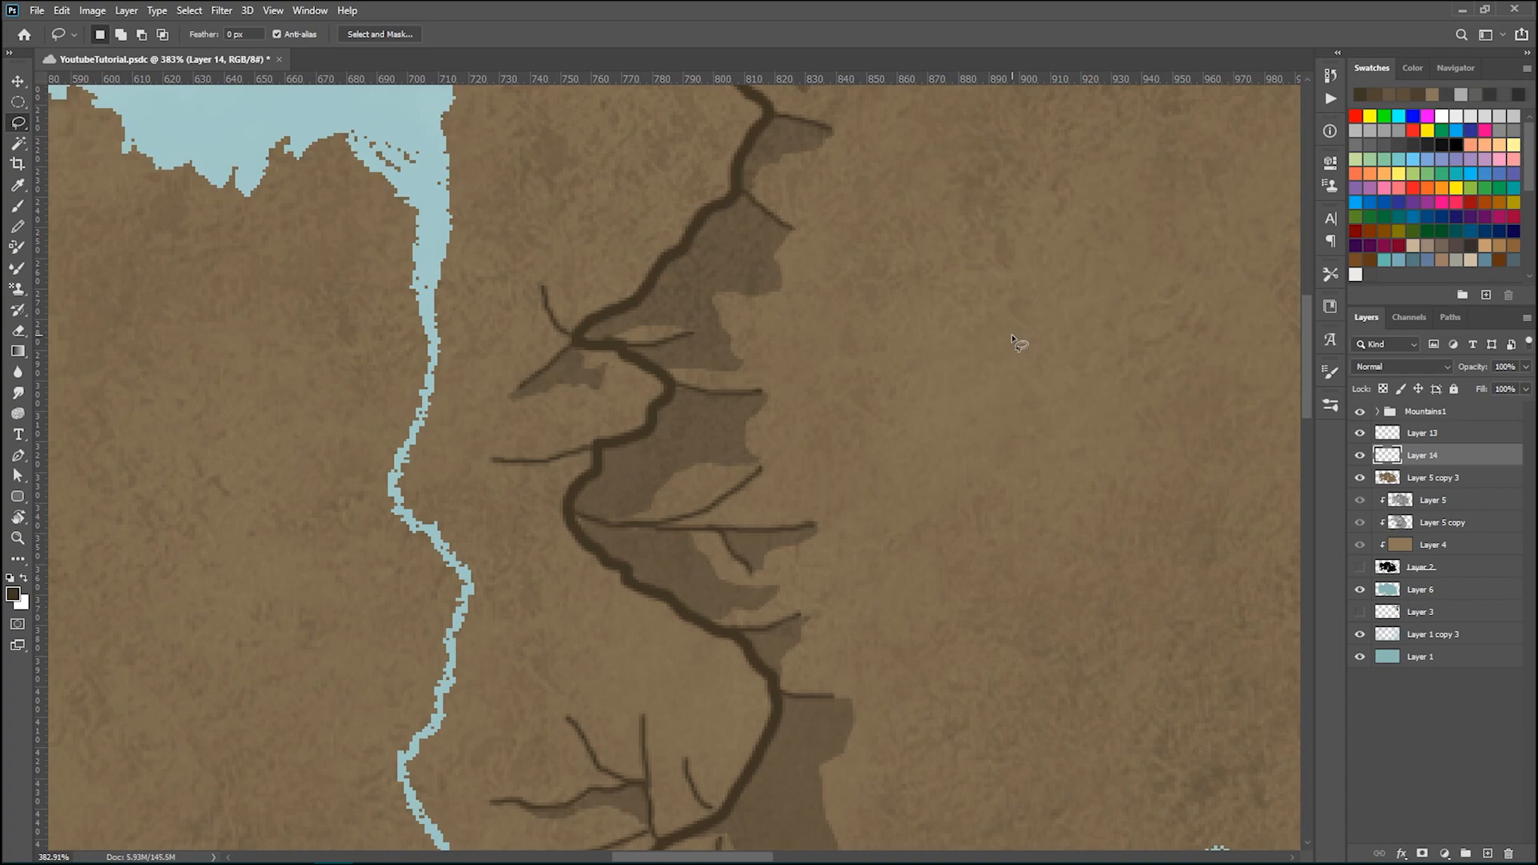
- Examine the shadow shapes up close and against the whole map, with the ridge line on Layer 13 hidden and shown
scroll(1017, 343, down, 5)
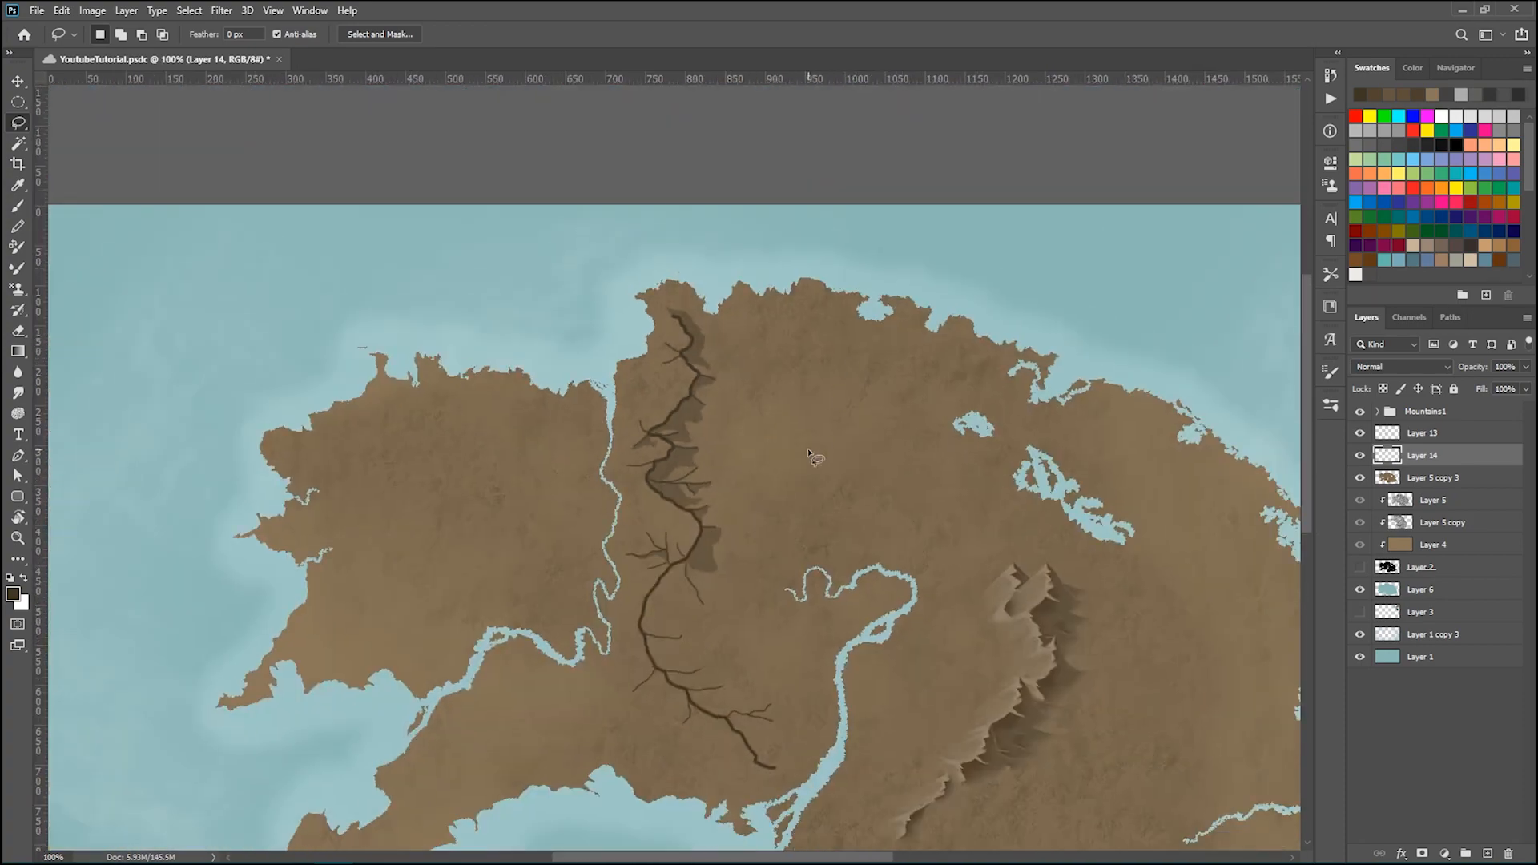
key(ctrl+plus)
key(ctrl+plus)
scroll(807, 449, up, 3)
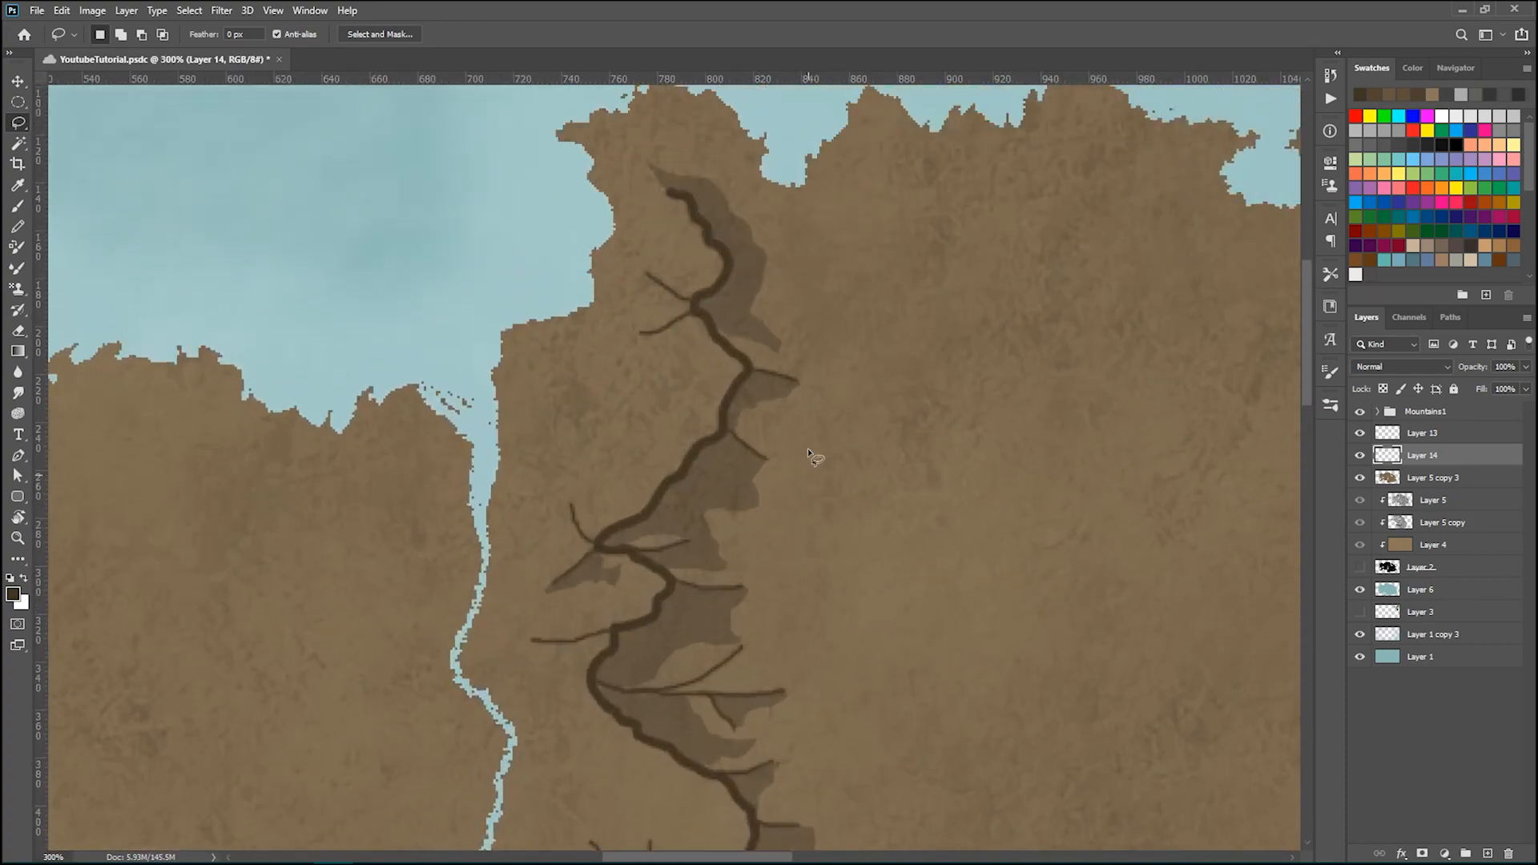
scroll(807, 449, up, 3)
scroll(807, 449, up, 4)
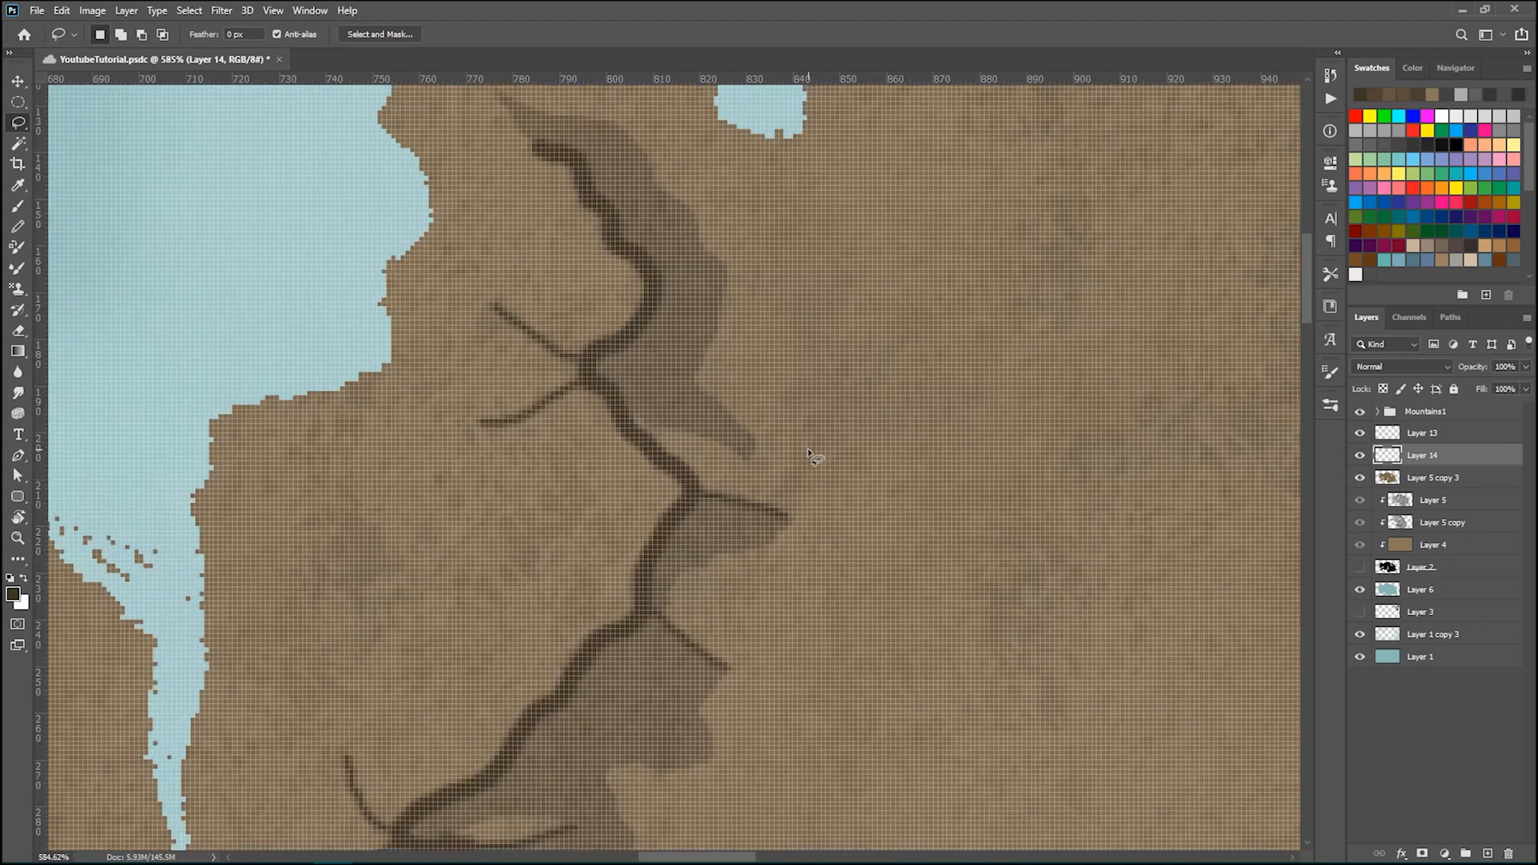
scroll(809, 455, down, 3)
scroll(809, 454, down, 1)
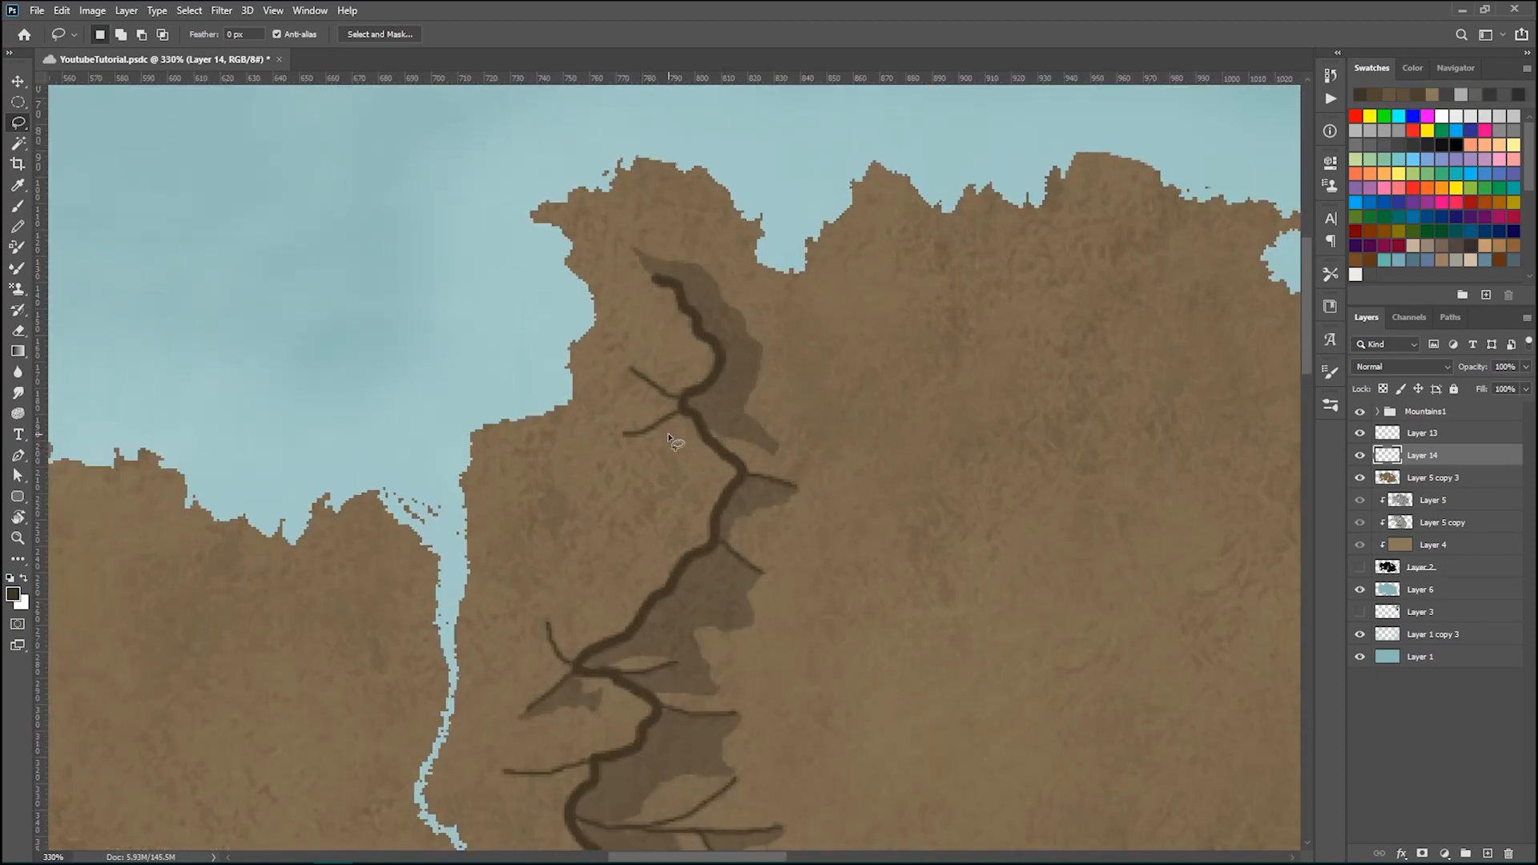
click(1361, 433)
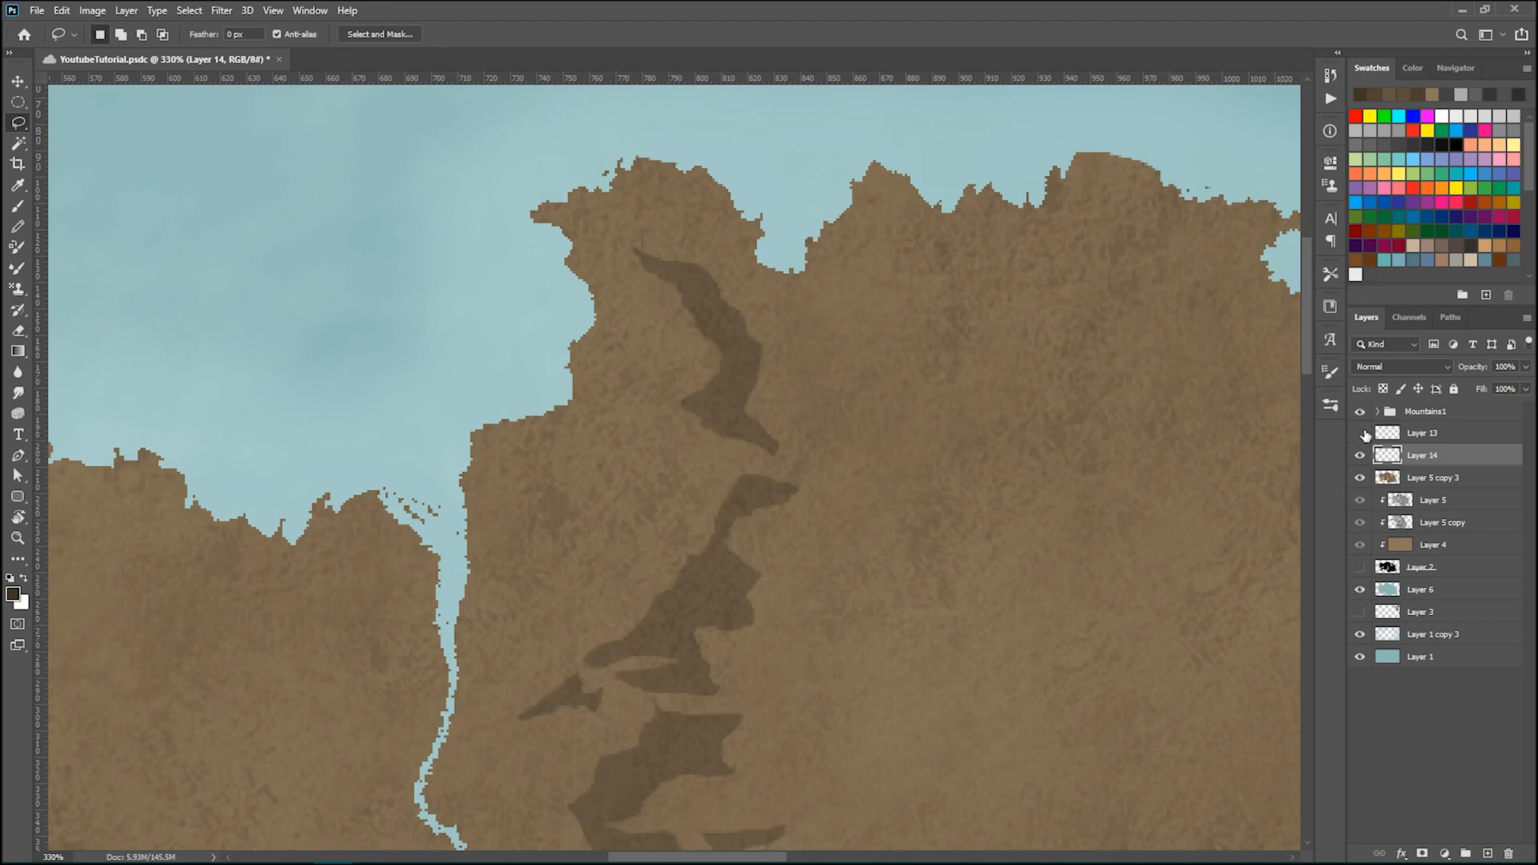
scroll(846, 428, down, 3)
scroll(845, 427, down, 3)
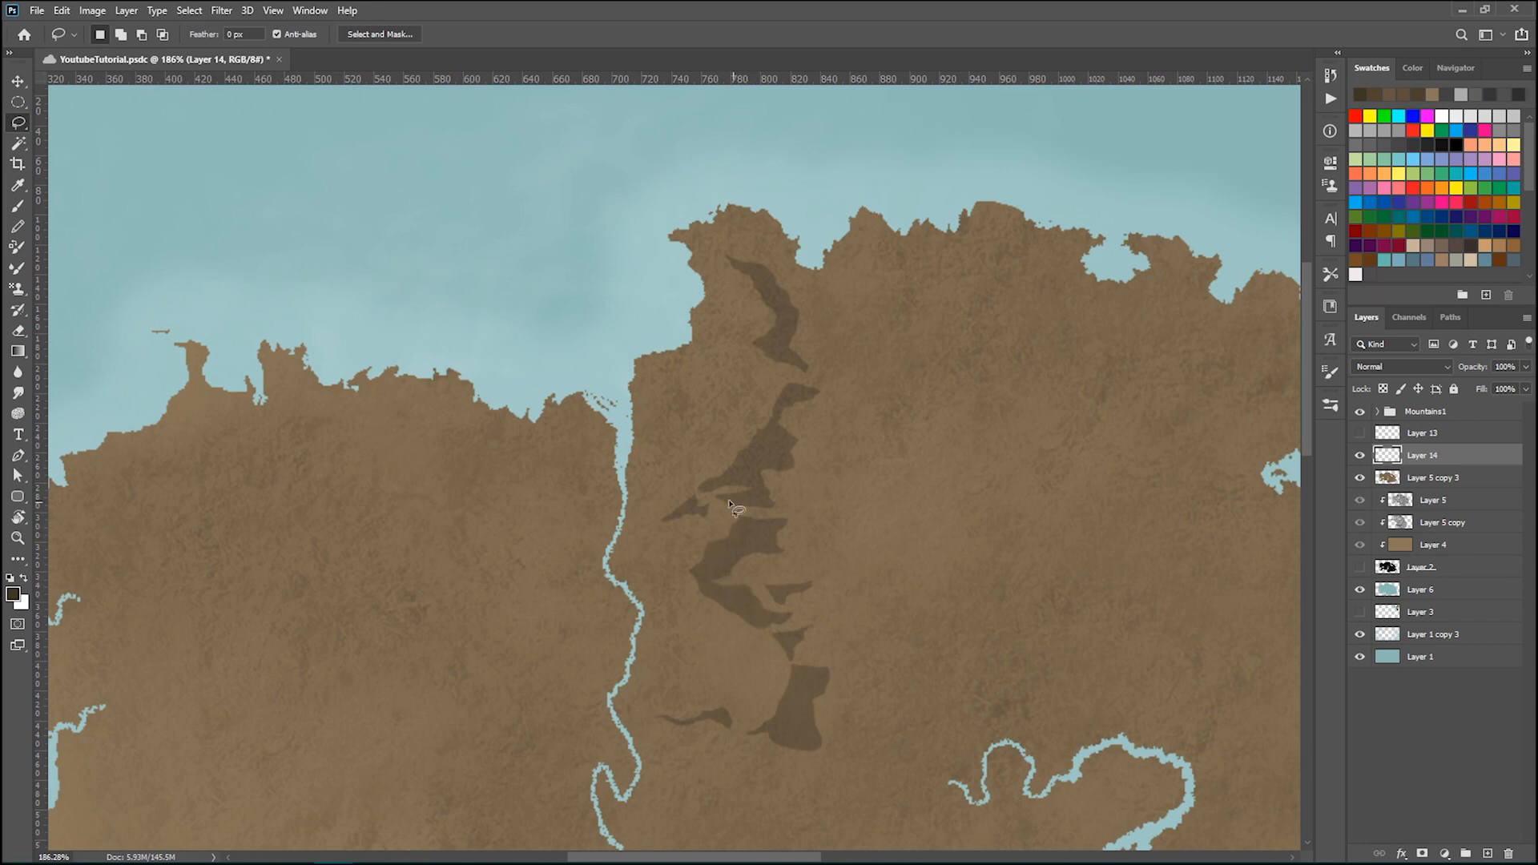
click(1360, 434)
scroll(865, 336, up, 5)
scroll(867, 321, up, 4)
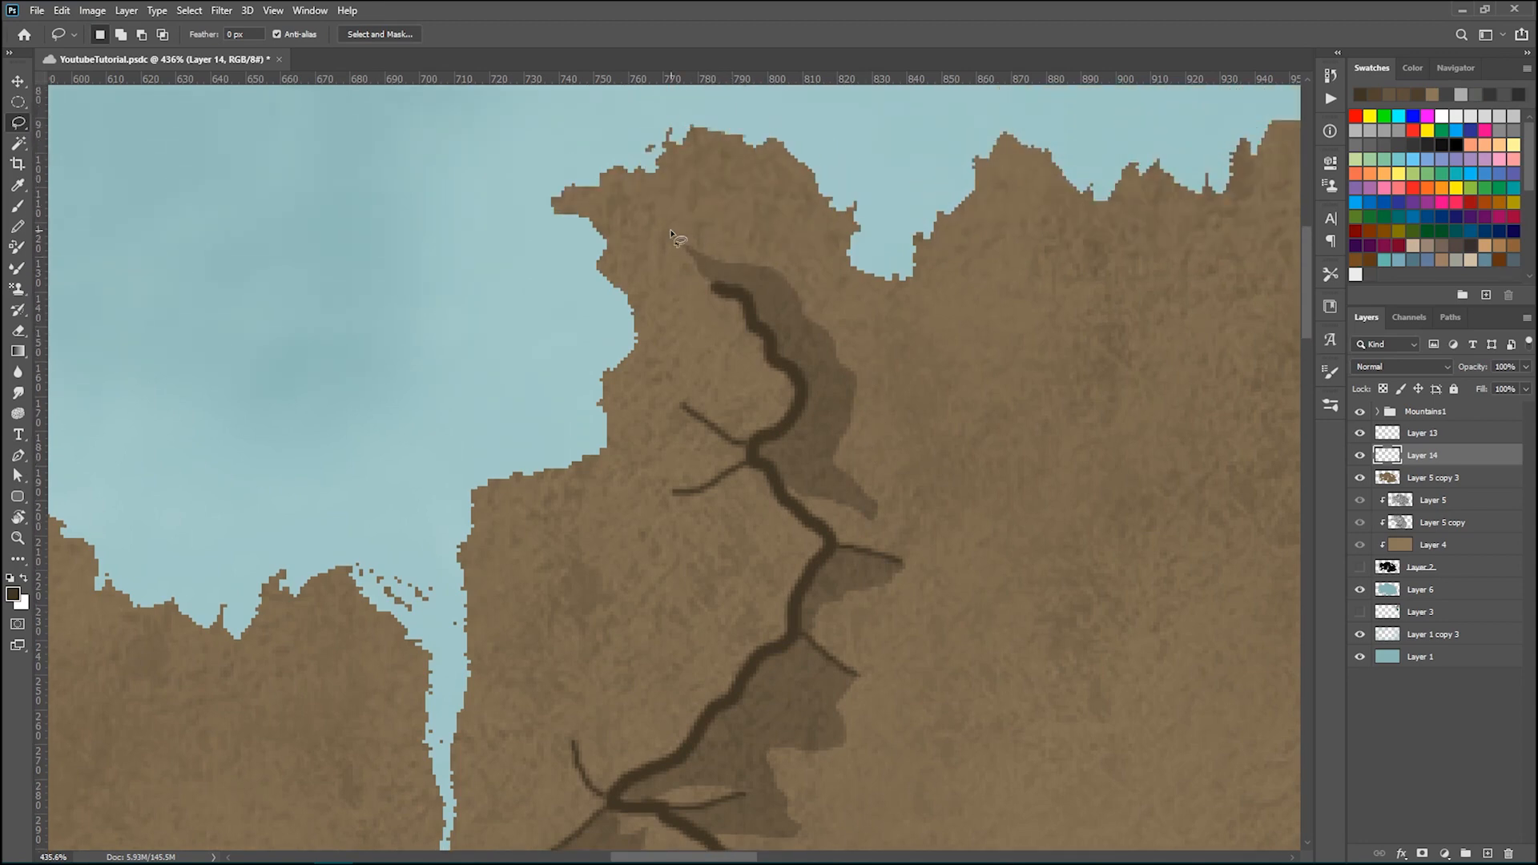
- On Layer 5 copy 3, lasso the terrain west of the ridge's northern end, down to the first western branch
click(1458, 480)
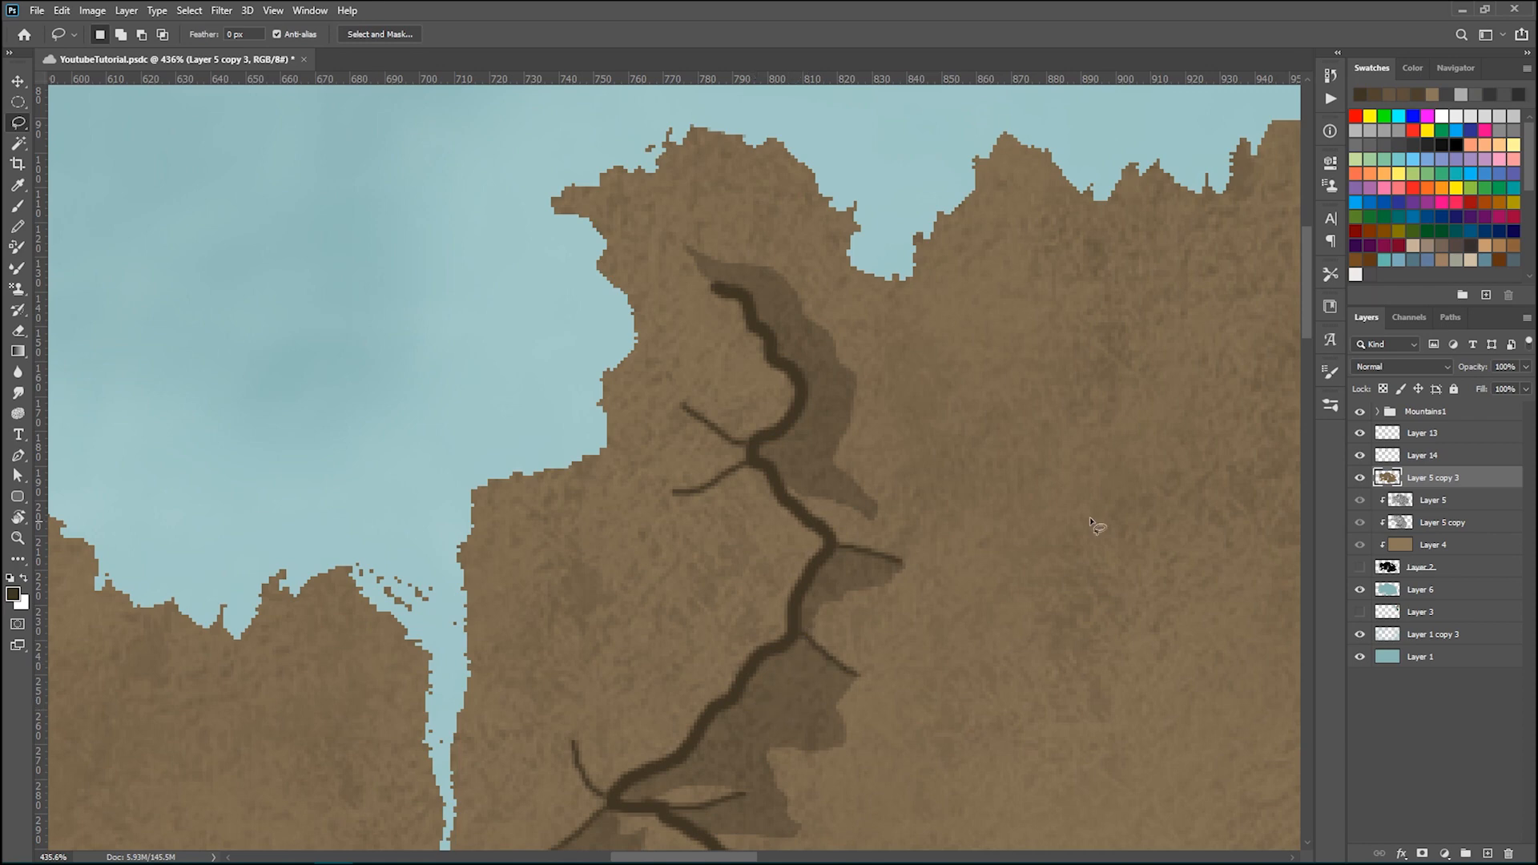
click(1362, 457)
click(1361, 458)
drag(667, 228, 670, 230)
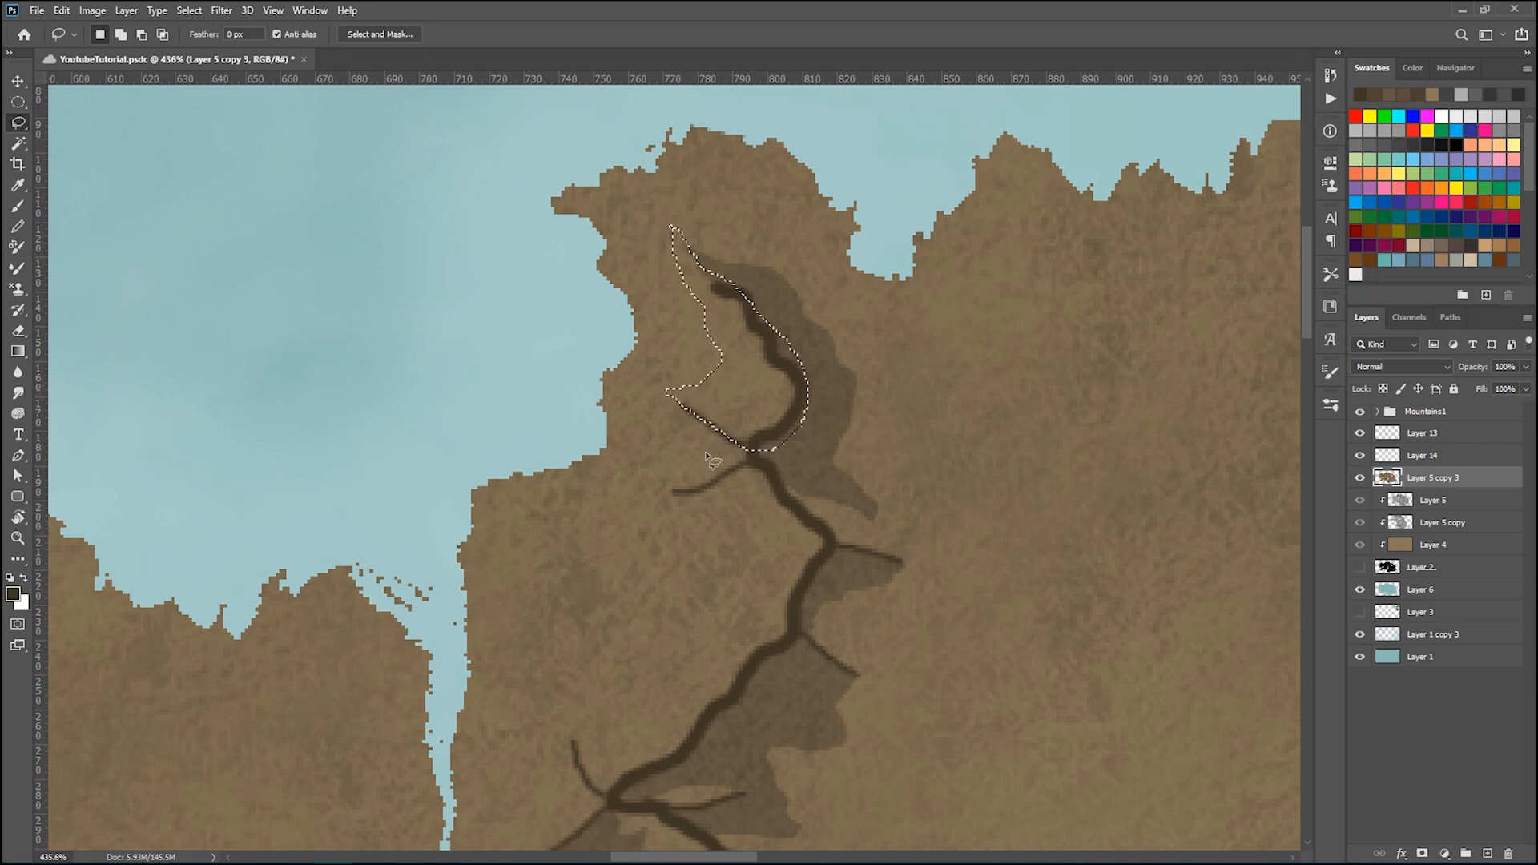
- Add the wedge between the first two western branches and the jagged slope below it, down to the next western branch, to the selection
key(shift)
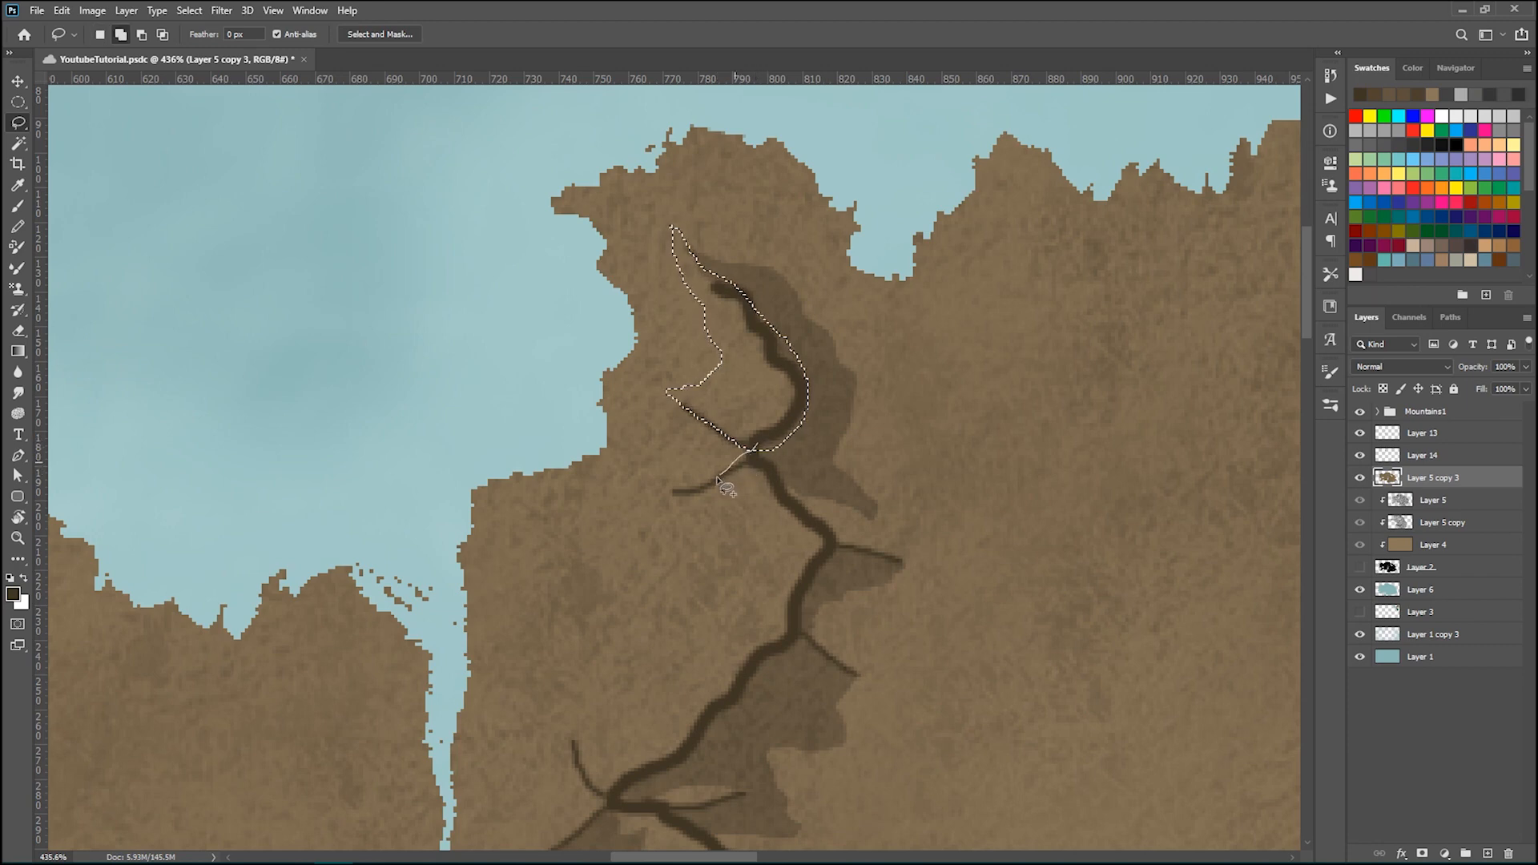
mouse_move(675, 491)
mouse_down()
mouse_move(704, 424)
mouse_move(748, 411)
mouse_move(765, 439)
mouse_move(727, 483)
mouse_up()
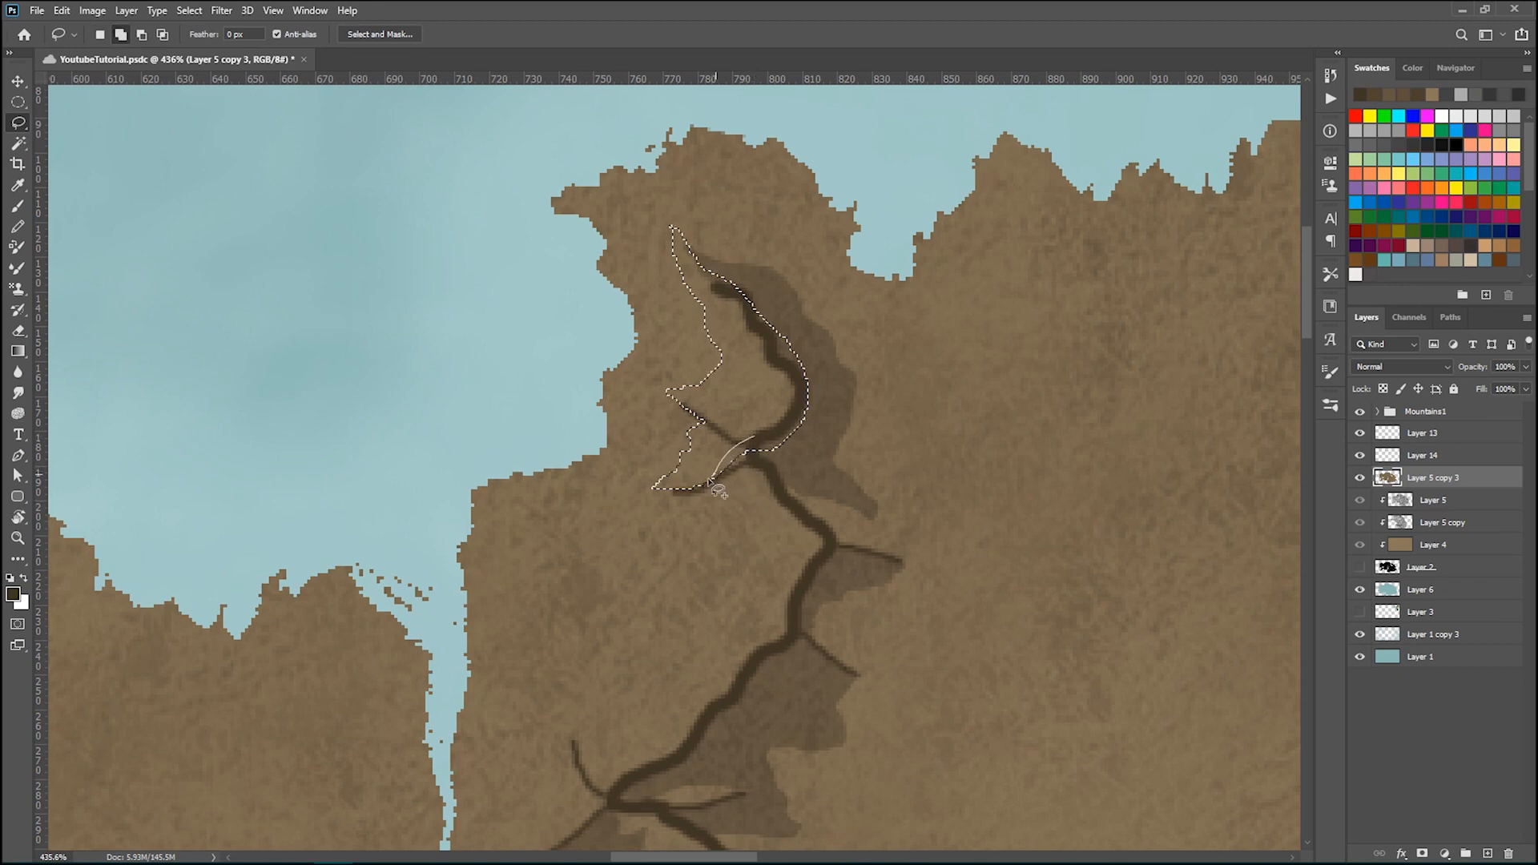
drag(702, 484, 730, 474)
drag(759, 550, 672, 568)
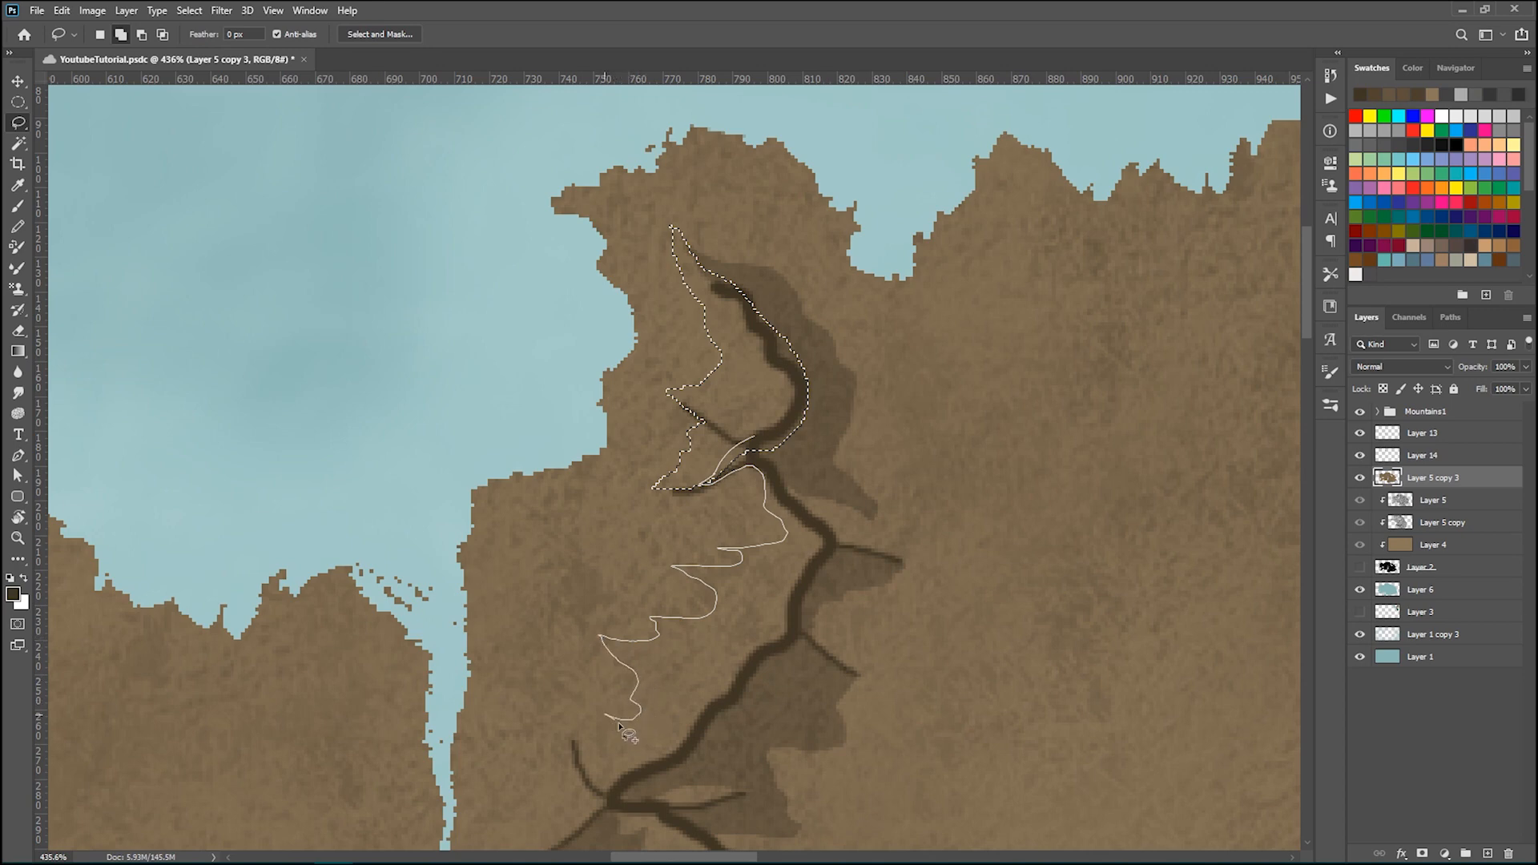
mouse_move(616, 790)
mouse_down()
mouse_move(706, 753)
mouse_move(787, 655)
mouse_move(823, 529)
mouse_move(769, 448)
mouse_up()
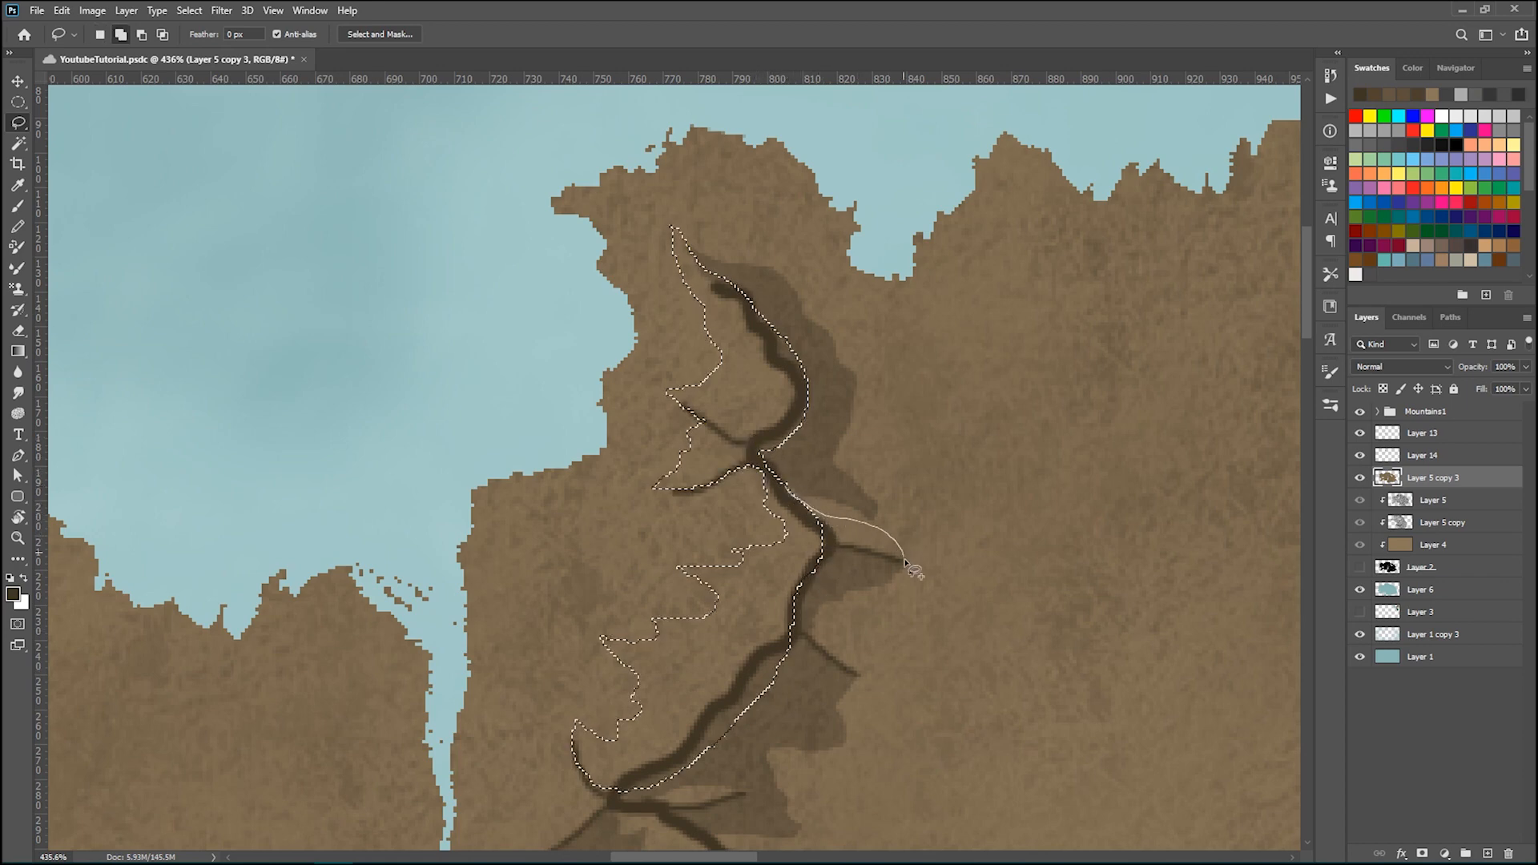
- Add narrow strips along the upper sides of two short eastern branches and the adjacent western fork branch to the selection
drag(907, 566, 827, 551)
scroll(766, 540, down, 3)
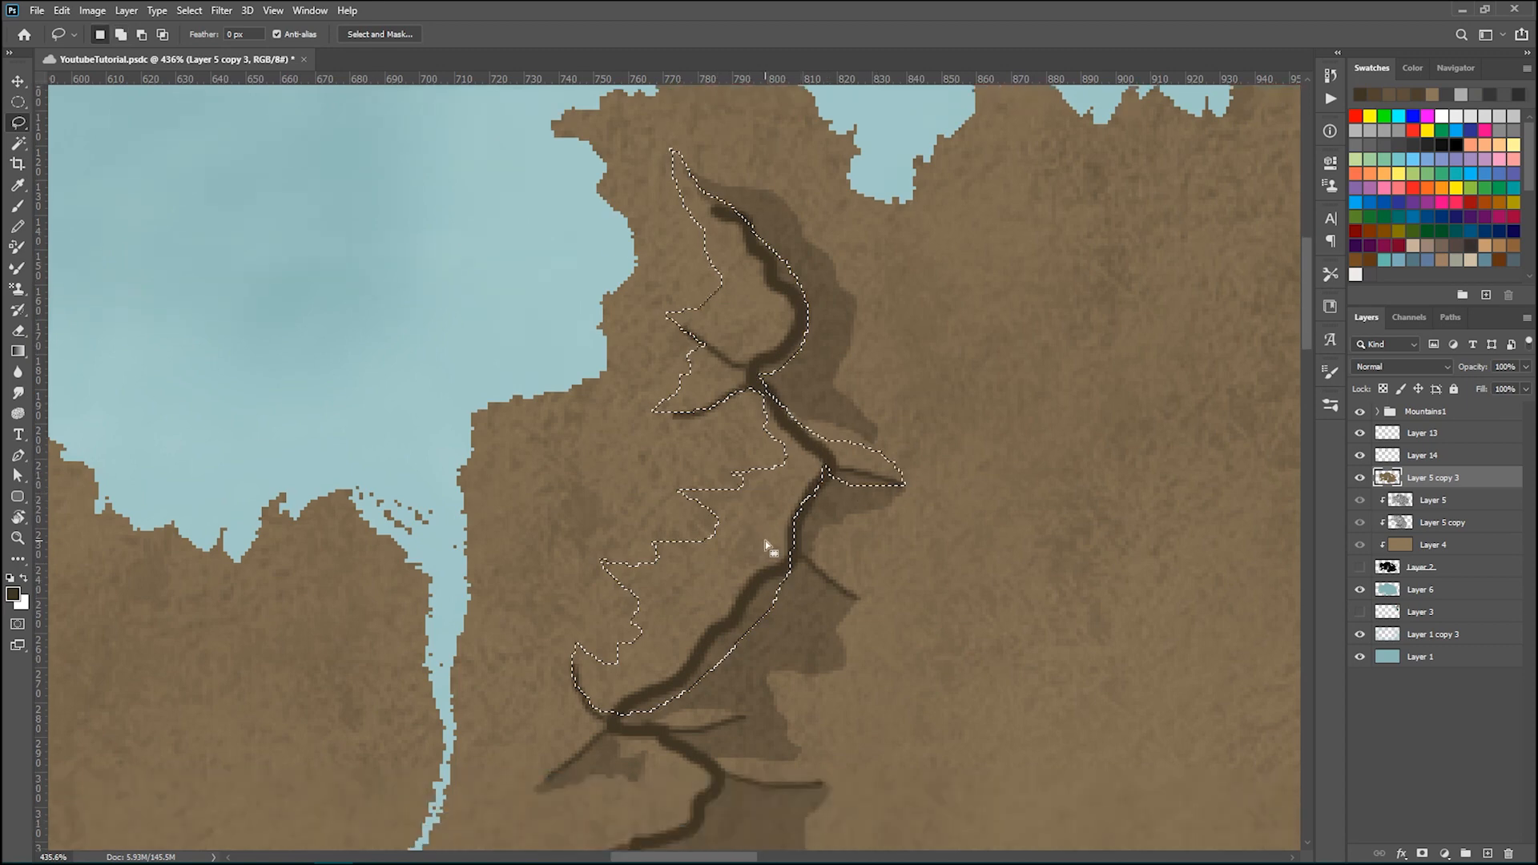
scroll(766, 541, down, 1)
mouse_move(623, 487)
mouse_down()
mouse_move(706, 482)
mouse_move(749, 494)
mouse_move(746, 510)
mouse_move(676, 520)
mouse_move(621, 497)
mouse_up()
scroll(609, 501, down, 1)
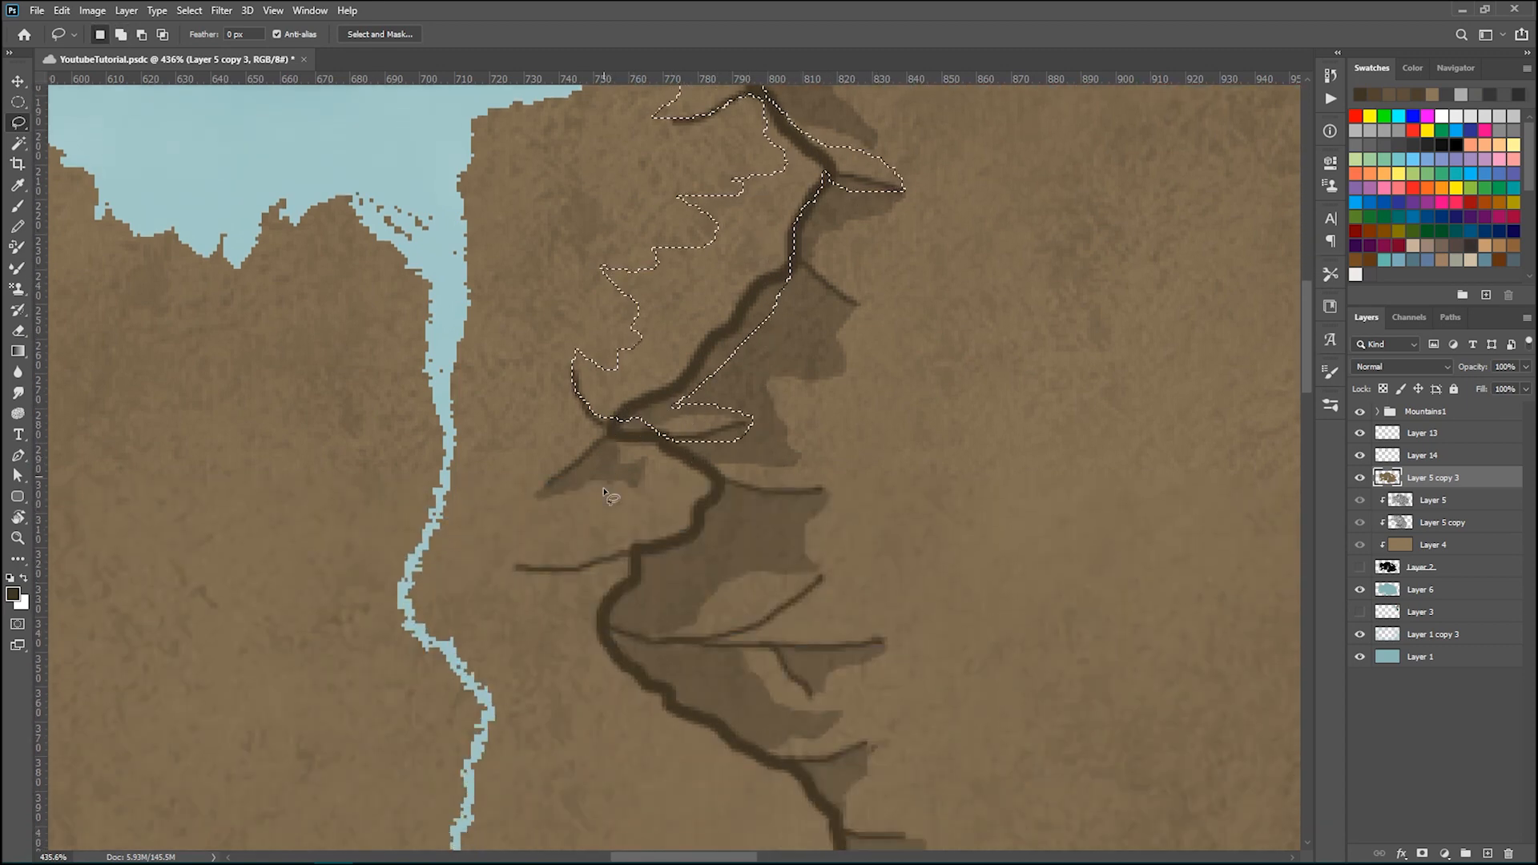
mouse_move(604, 430)
mouse_down()
mouse_move(616, 421)
mouse_move(560, 480)
mouse_move(615, 401)
mouse_move(622, 415)
mouse_up()
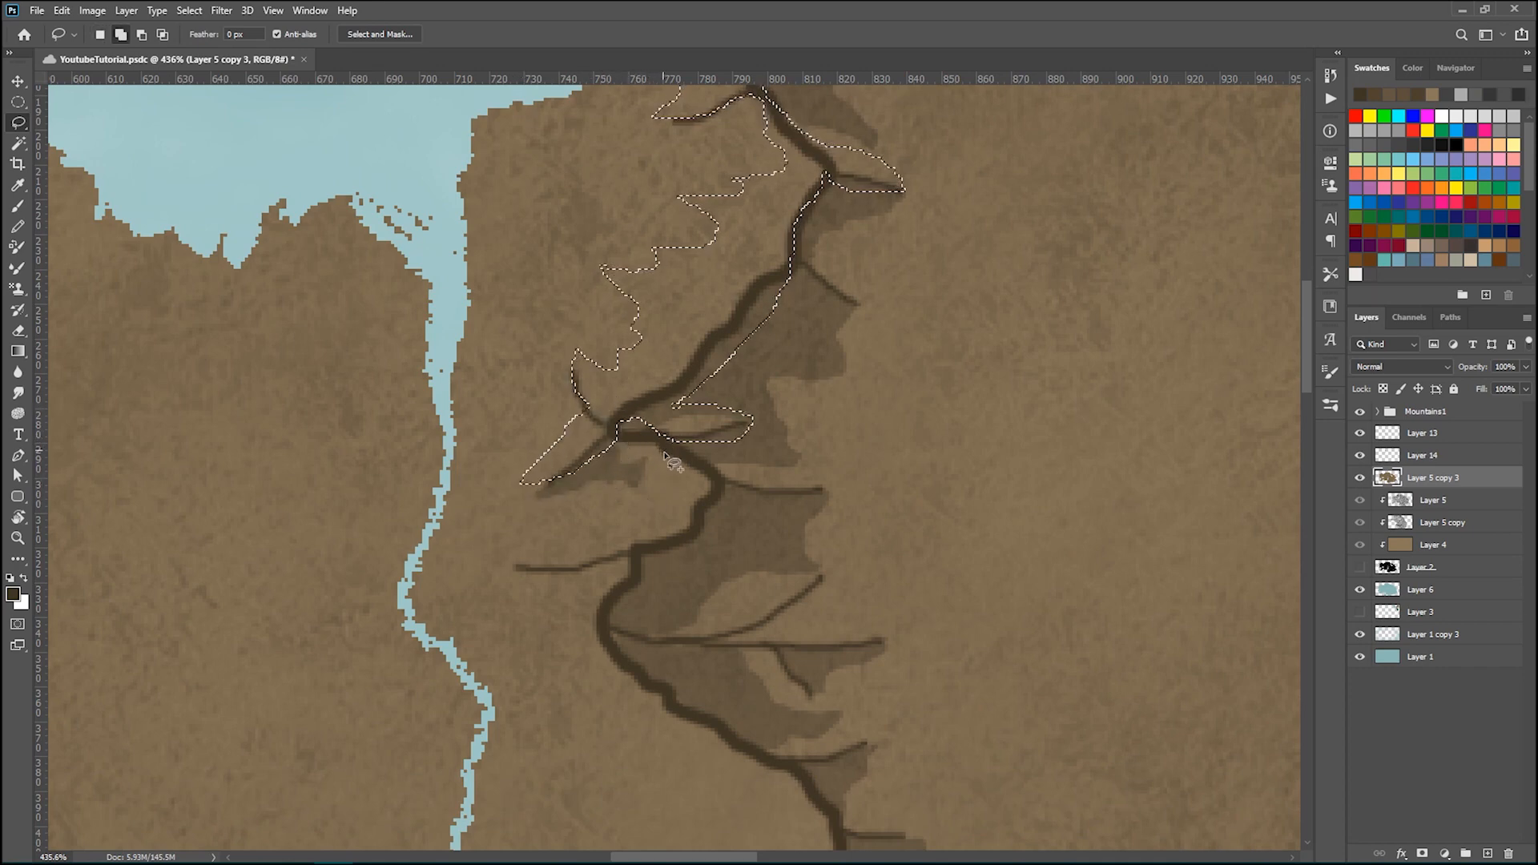
- Add the terrain above the next long western branch and the upper side of the eastern branch opposite it to the selection
mouse_move(699, 466)
mouse_down()
mouse_move(711, 497)
mouse_move(679, 540)
mouse_move(517, 561)
mouse_move(635, 517)
mouse_move(697, 465)
mouse_move(756, 490)
mouse_move(825, 493)
mouse_move(713, 458)
mouse_up()
scroll(685, 532, down, 1)
scroll(685, 533, down, 3)
mouse_move(705, 392)
mouse_down()
mouse_move(750, 417)
mouse_move(710, 394)
mouse_up()
scroll(709, 394, down, 5)
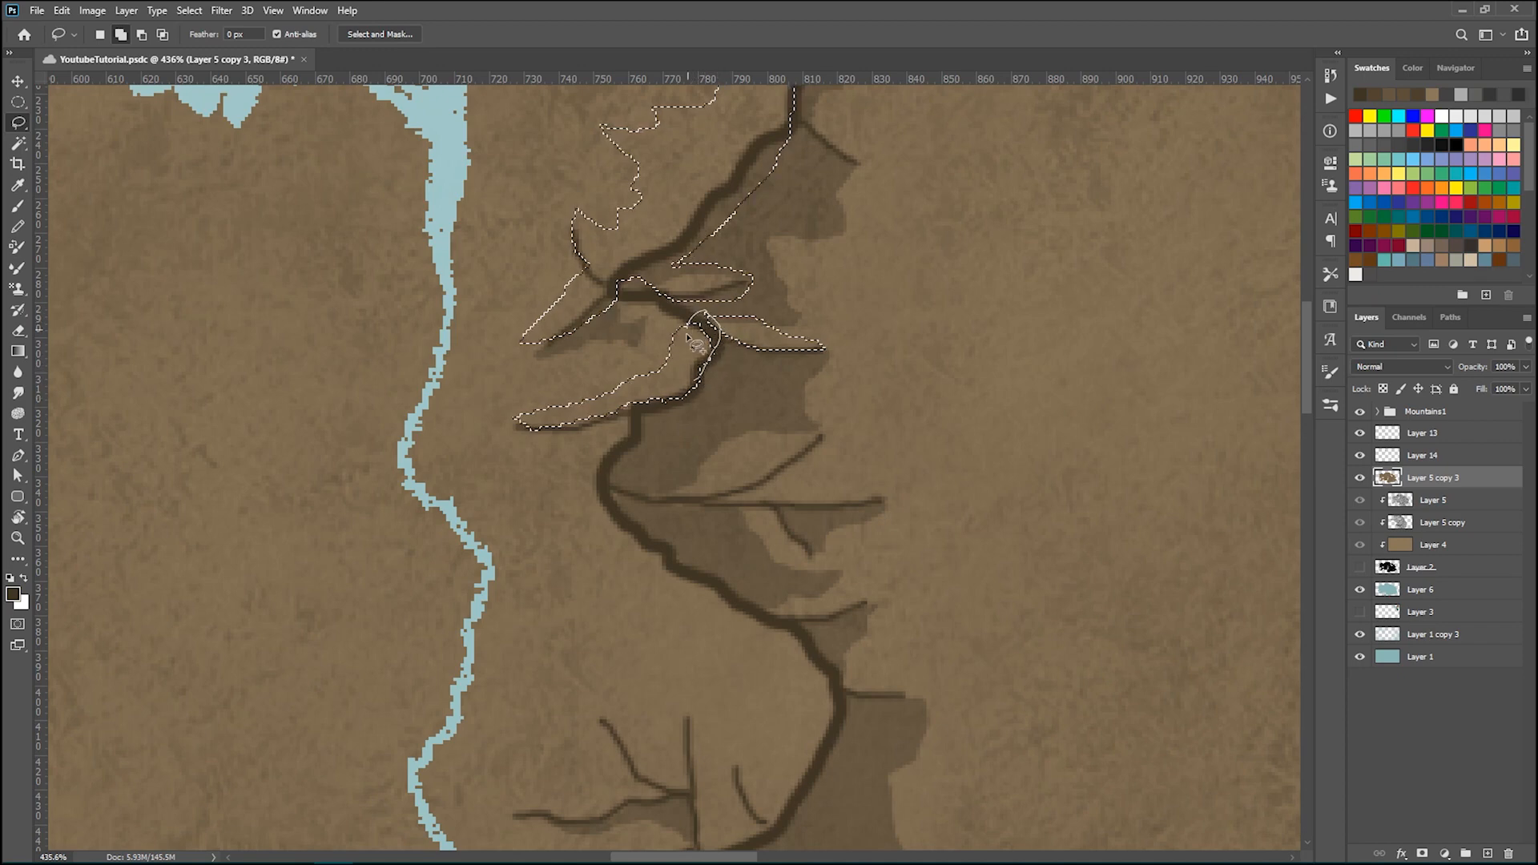
- Add the terrain west of the ridge to the selection, from below the long western branch down to the short branch at the southern bend
scroll(692, 364, up, 4)
scroll(694, 367, down, 4)
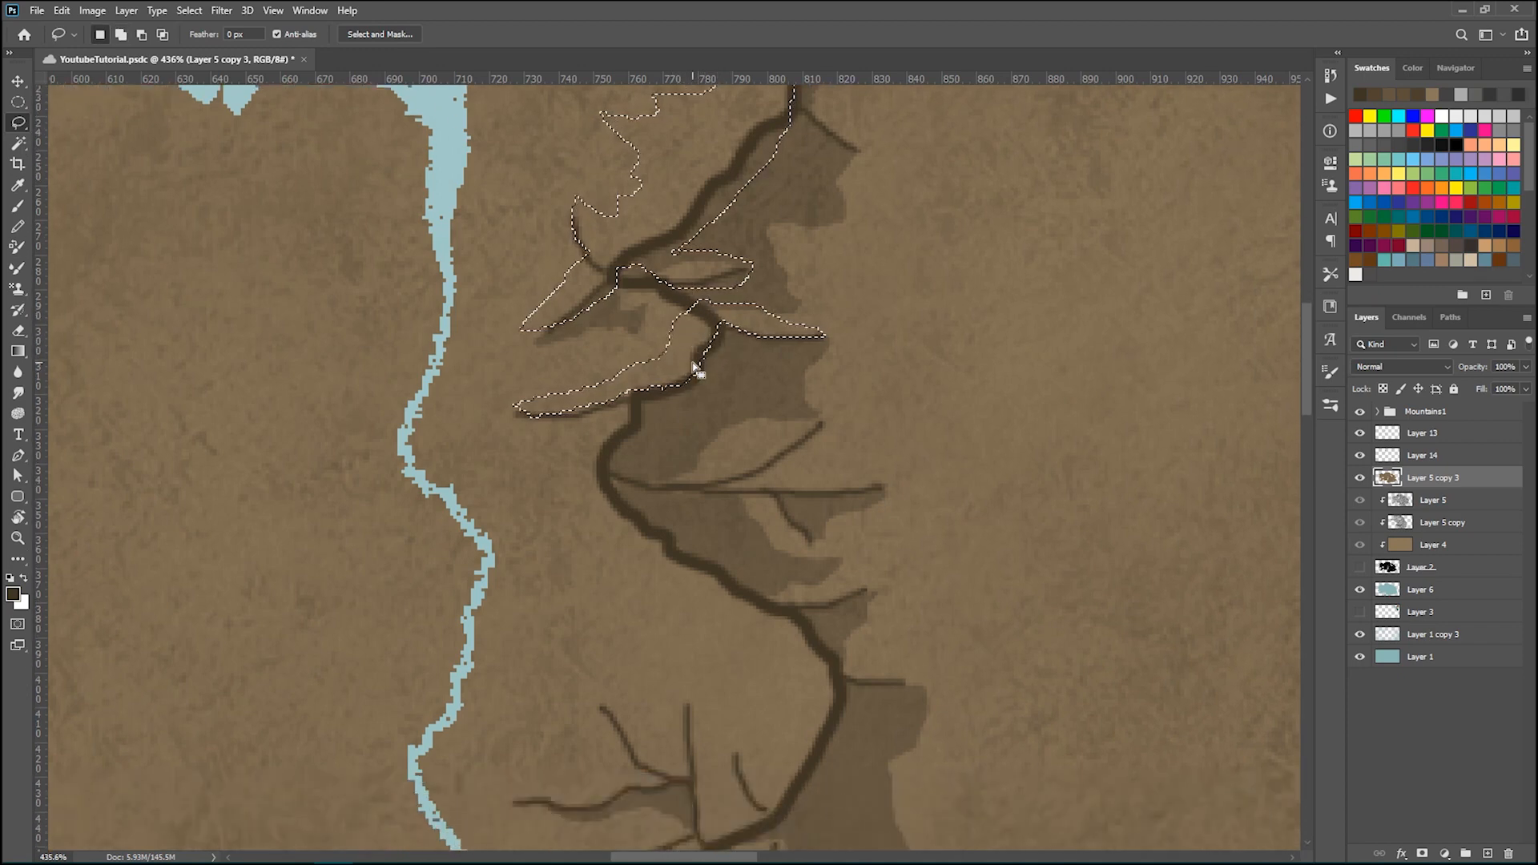
scroll(697, 357, down, 4)
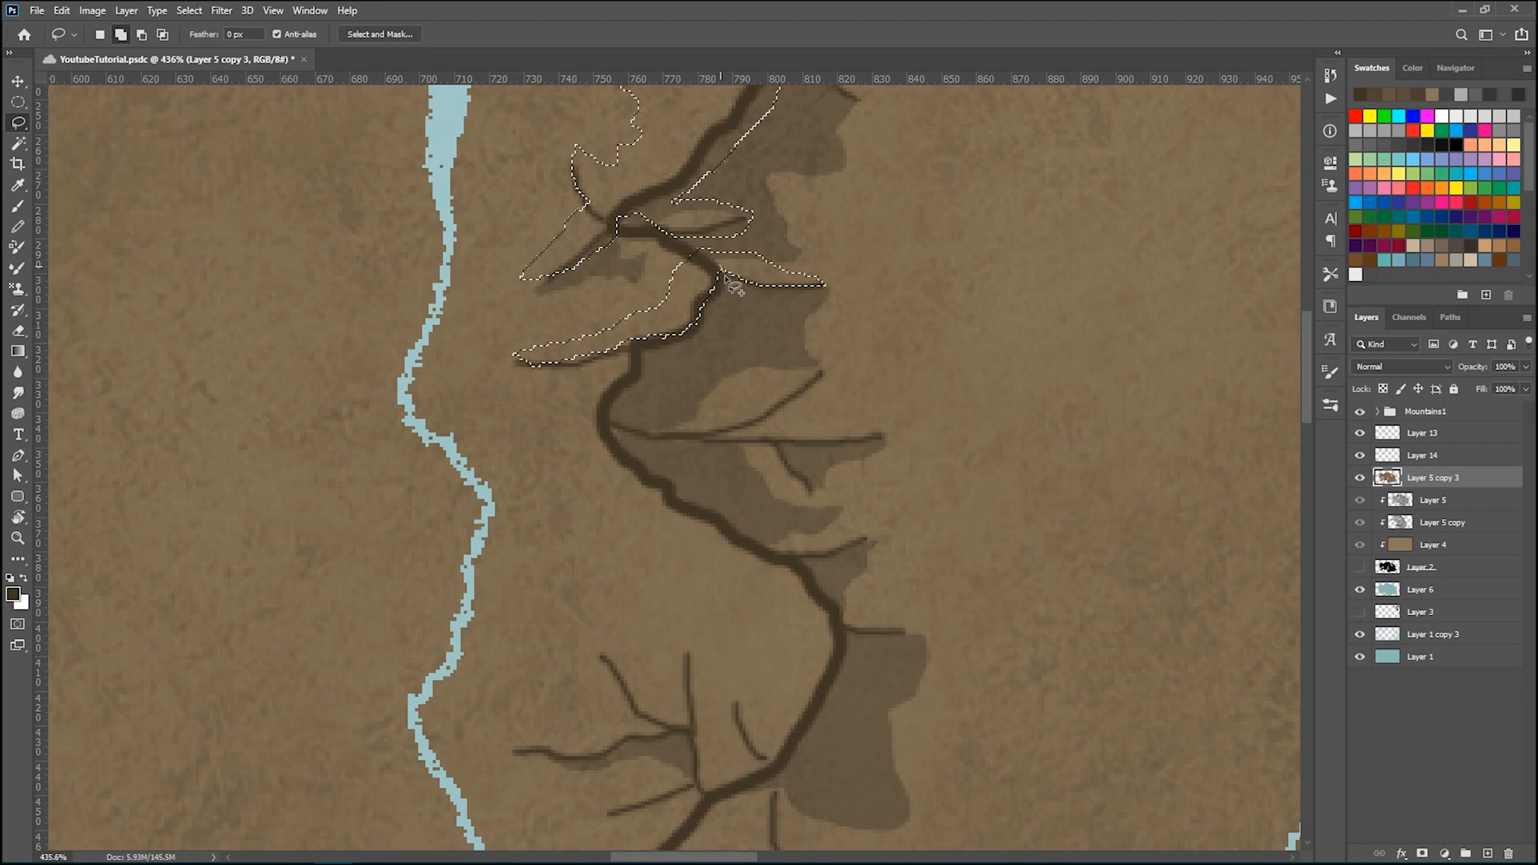
drag(711, 310, 653, 343)
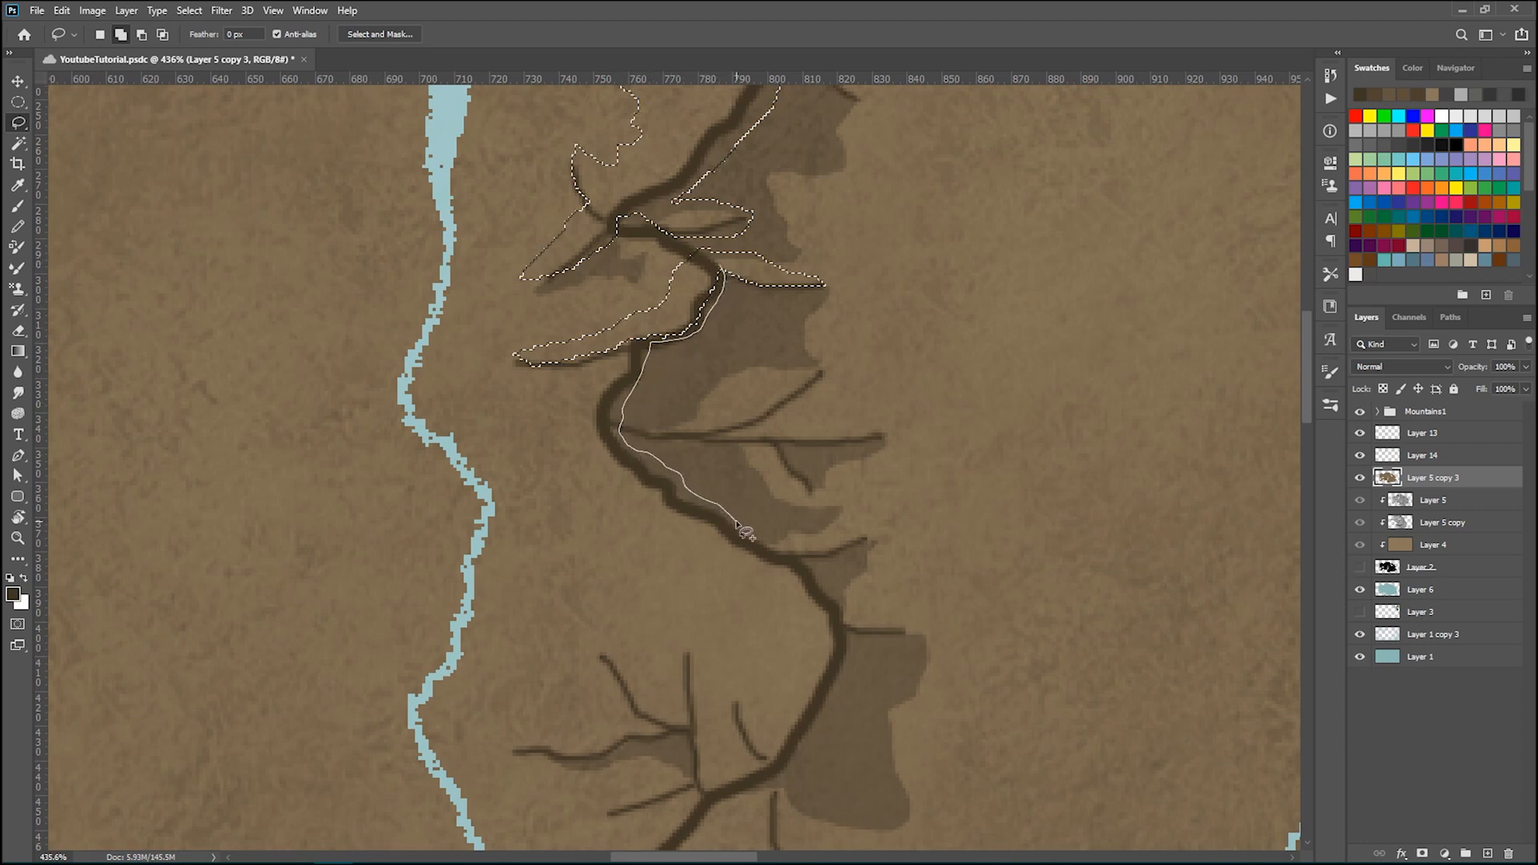
drag(770, 552, 815, 582)
drag(836, 706, 811, 750)
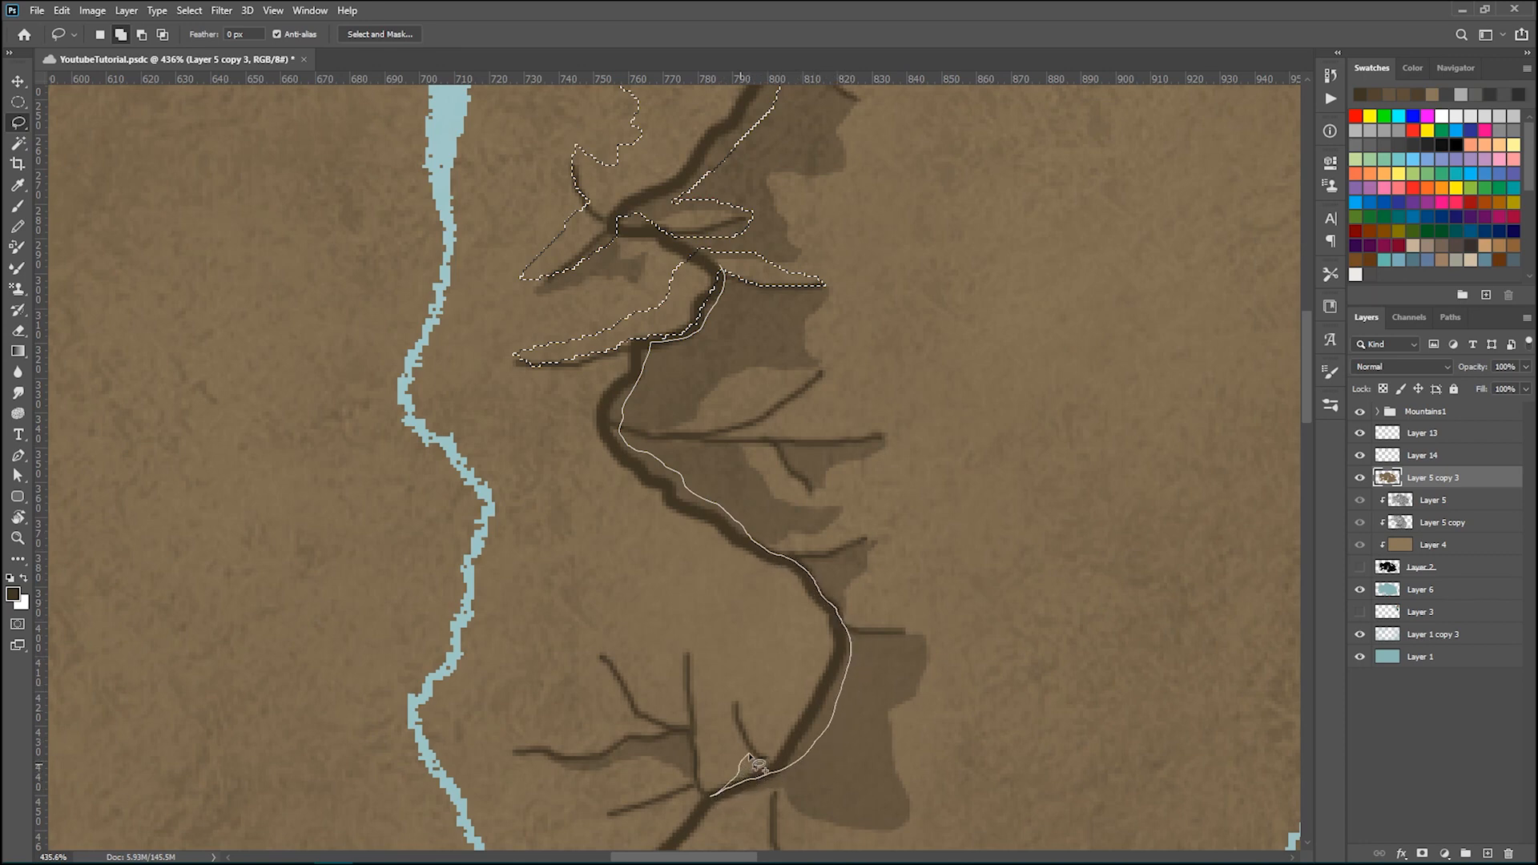
mouse_move(732, 705)
mouse_down()
mouse_move(728, 671)
mouse_move(768, 667)
mouse_move(617, 515)
mouse_move(552, 478)
mouse_move(532, 434)
mouse_move(554, 417)
mouse_move(507, 391)
mouse_move(583, 382)
mouse_move(650, 342)
mouse_up()
scroll(672, 552, down, 2)
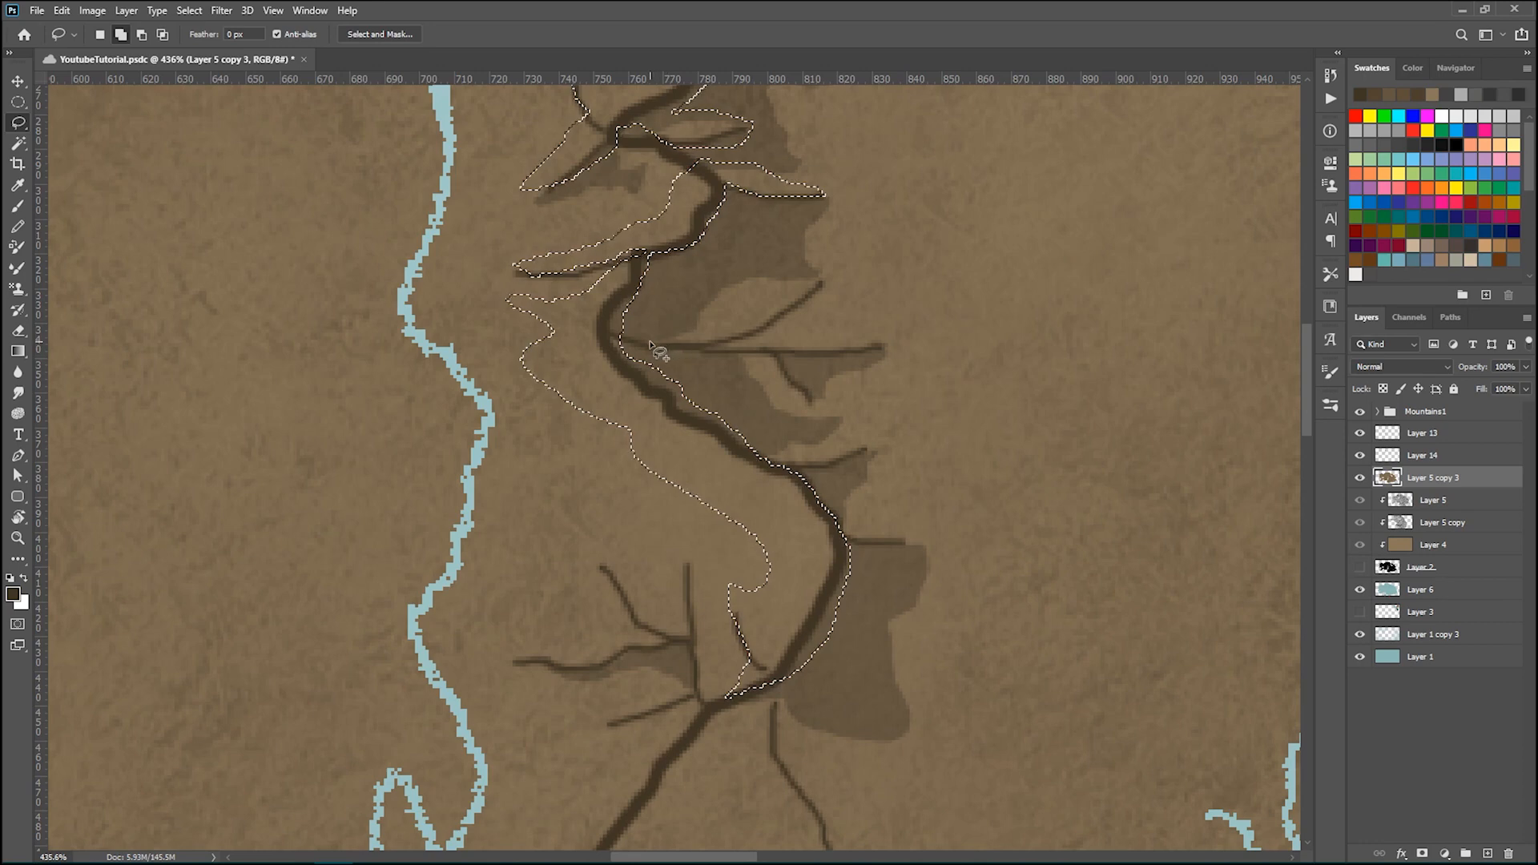
- Add the upper sides of the forked eastern branch and the two shorter eastern branches below it to the selection
mouse_move(637, 346)
mouse_down()
mouse_move(760, 336)
mouse_move(826, 284)
mouse_move(750, 285)
mouse_move(658, 320)
mouse_move(642, 343)
mouse_move(885, 354)
mouse_move(871, 330)
mouse_move(756, 326)
mouse_move(676, 349)
mouse_up()
scroll(690, 429, down, 2)
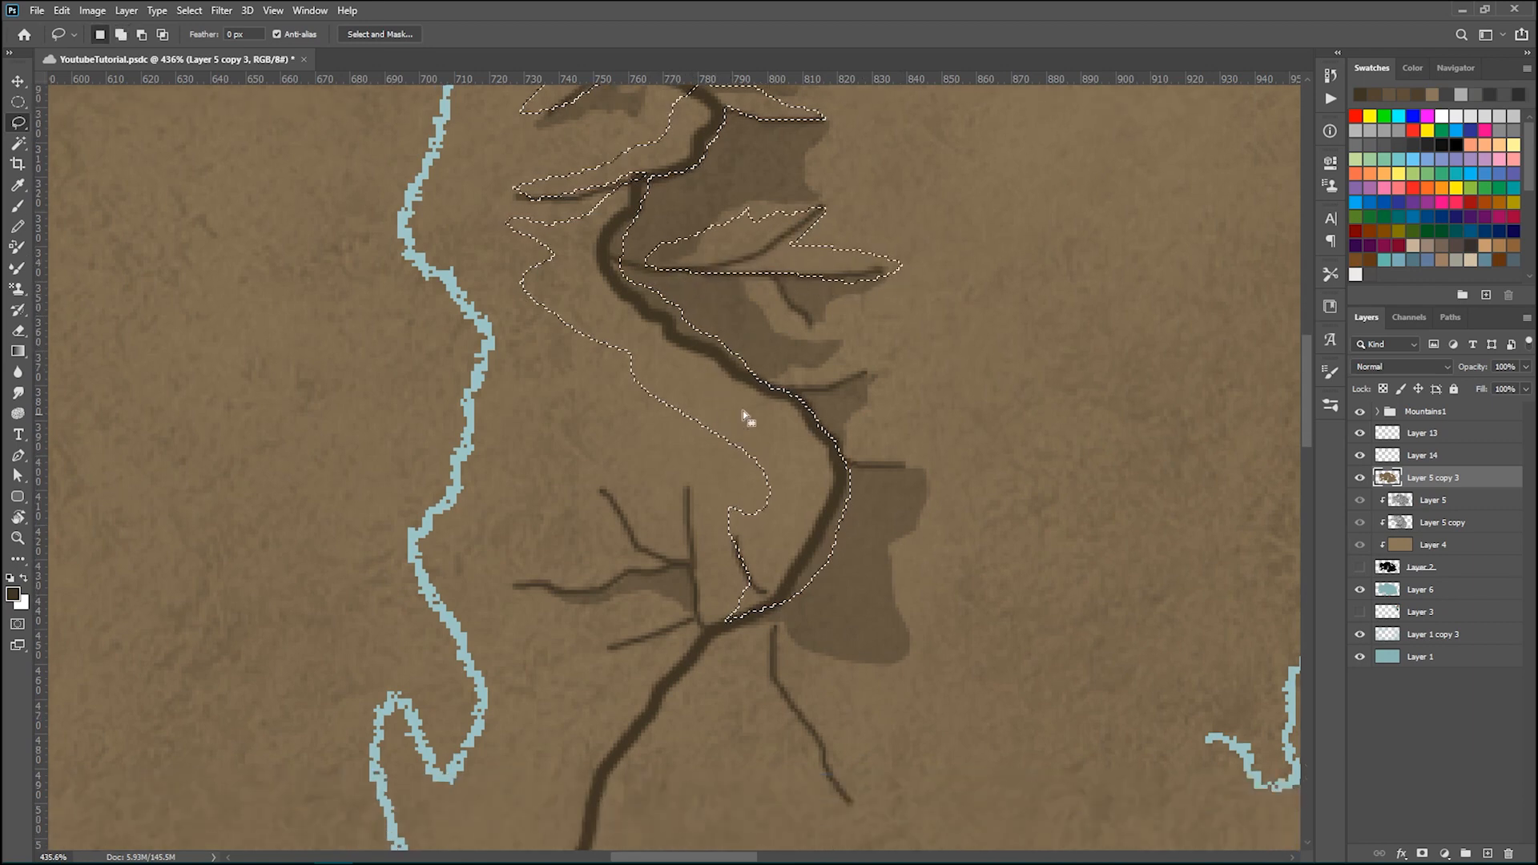
scroll(725, 344, down, 2)
mouse_move(769, 322)
mouse_down()
mouse_move(863, 303)
mouse_move(769, 320)
mouse_up()
mouse_move(843, 392)
mouse_down()
mouse_move(928, 385)
mouse_move(868, 369)
mouse_move(844, 378)
mouse_move(864, 401)
mouse_move(900, 399)
mouse_move(878, 377)
mouse_move(847, 395)
mouse_up()
scroll(768, 309, down, 2)
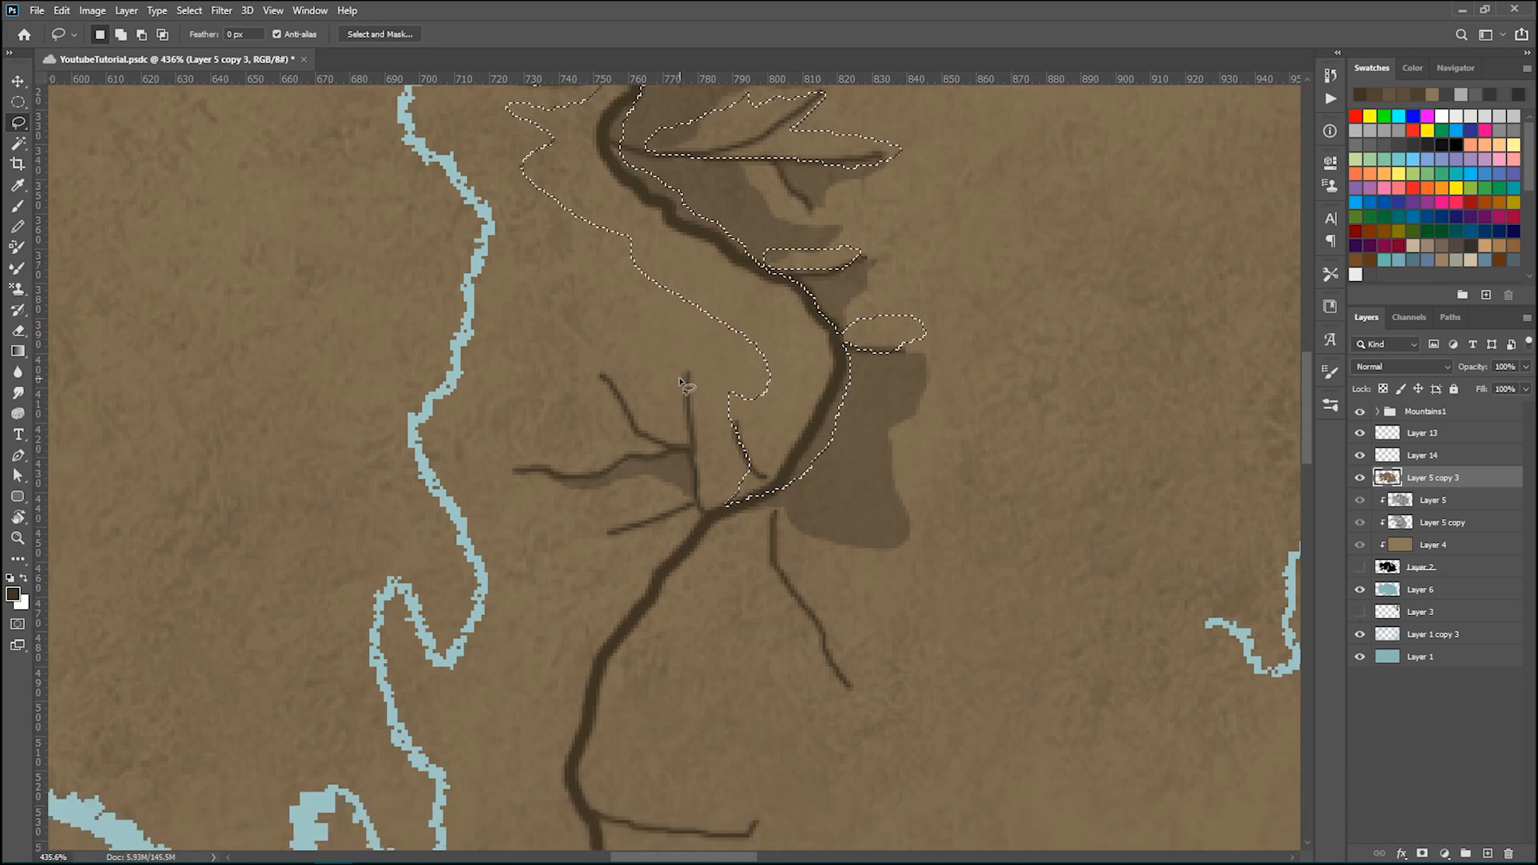
- Add the terrain around the western branch cluster at the ridge's southern bend to the selection, leaving out the shadow beneath the middle branch
scroll(721, 497, down, 2)
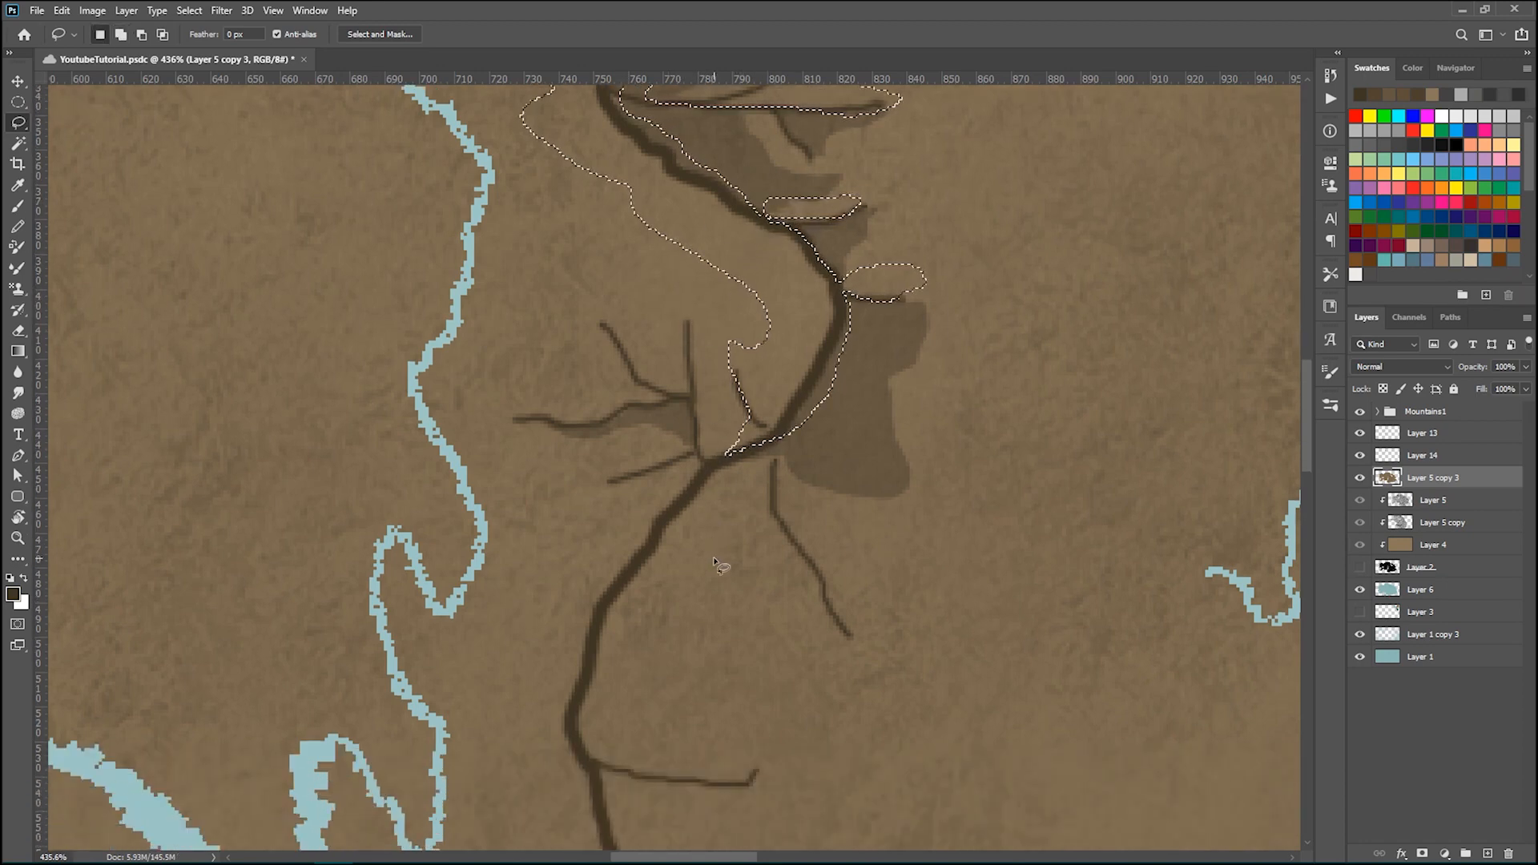
scroll(711, 496, down, 2)
mouse_move(727, 416)
mouse_down()
mouse_move(687, 336)
mouse_move(693, 271)
mouse_move(729, 324)
mouse_up()
drag(753, 404, 750, 406)
mouse_move(689, 358)
mouse_down()
mouse_move(590, 278)
mouse_move(594, 251)
mouse_move(689, 277)
mouse_up()
mouse_move(689, 360)
mouse_down()
mouse_move(617, 393)
mouse_move(521, 376)
mouse_move(599, 290)
mouse_up()
mouse_move(708, 411)
mouse_down()
mouse_move(595, 444)
mouse_move(571, 421)
mouse_move(615, 362)
mouse_up()
mouse_move(727, 365)
mouse_down()
mouse_move(756, 354)
mouse_move(724, 344)
mouse_up()
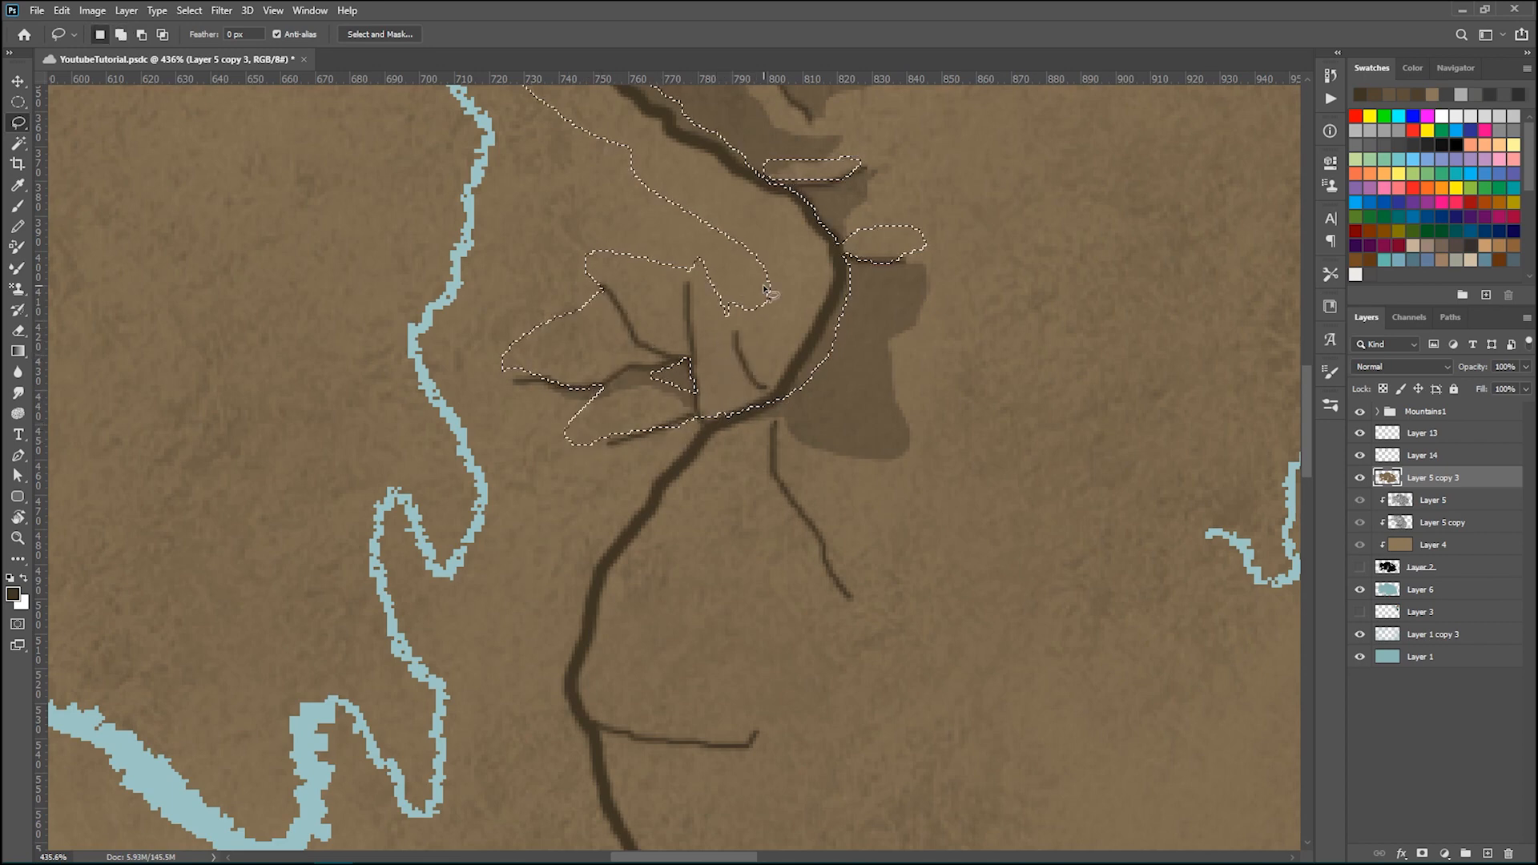
- Copy the selected slopes to a new layer and raise its Hue/Saturation lightness to +7
scroll(720, 320, up, 1)
scroll(697, 328, down, 2)
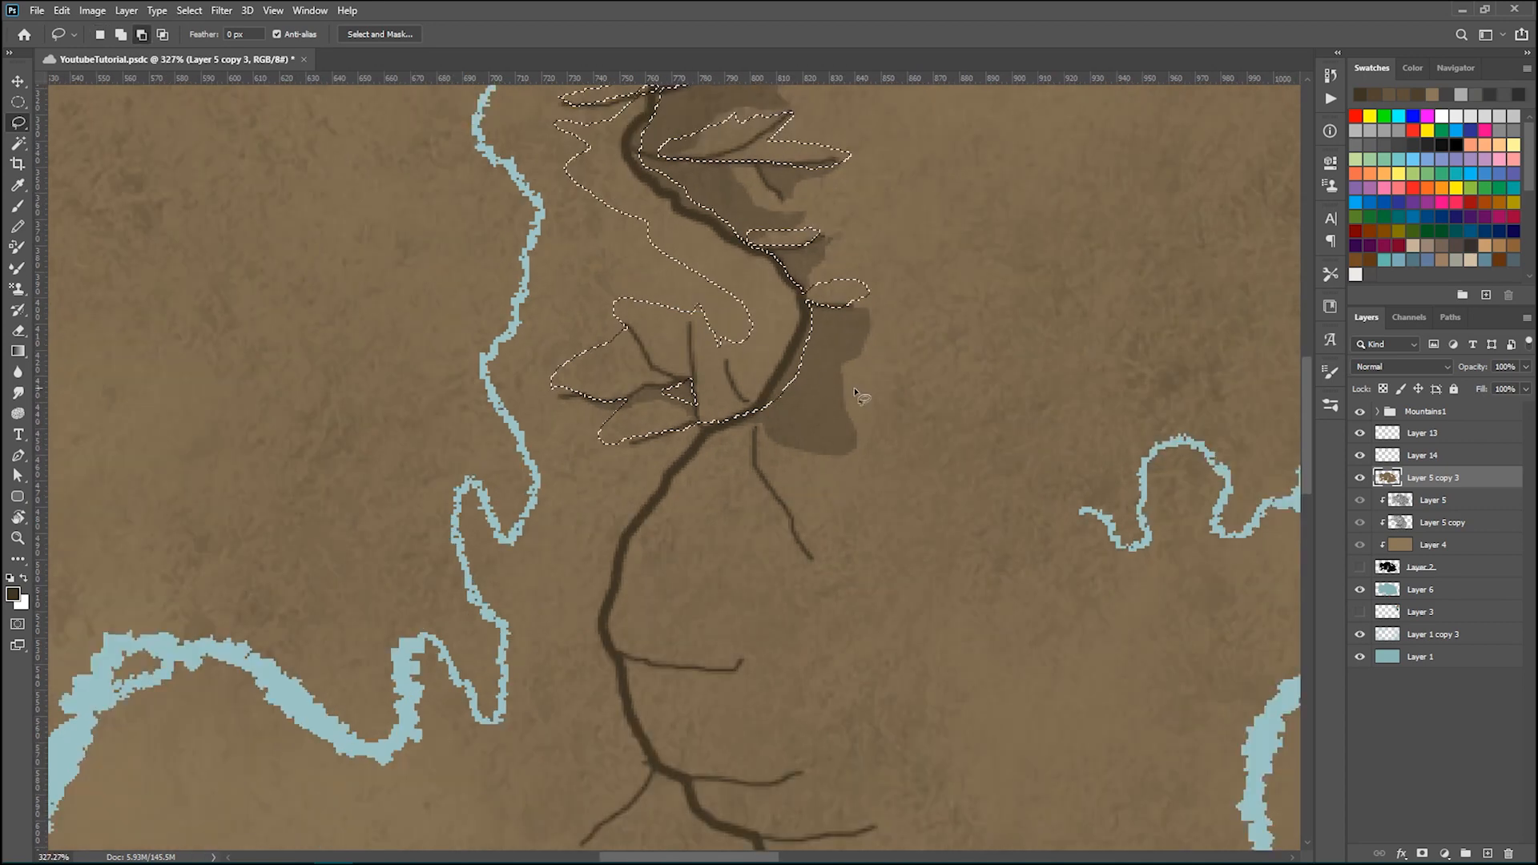
scroll(830, 388, up, 10)
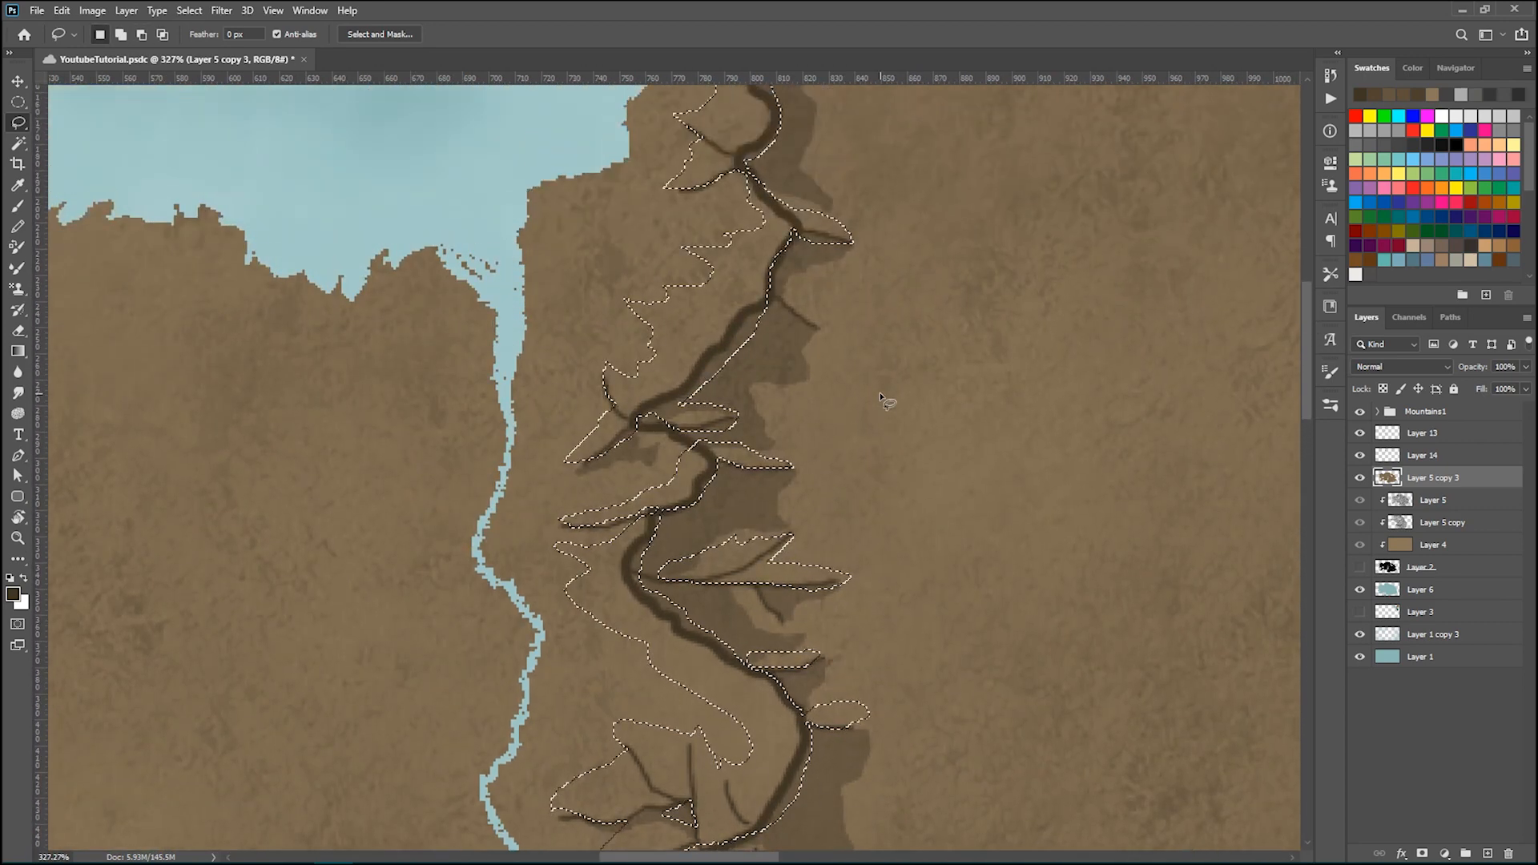
key(ctrl+j)
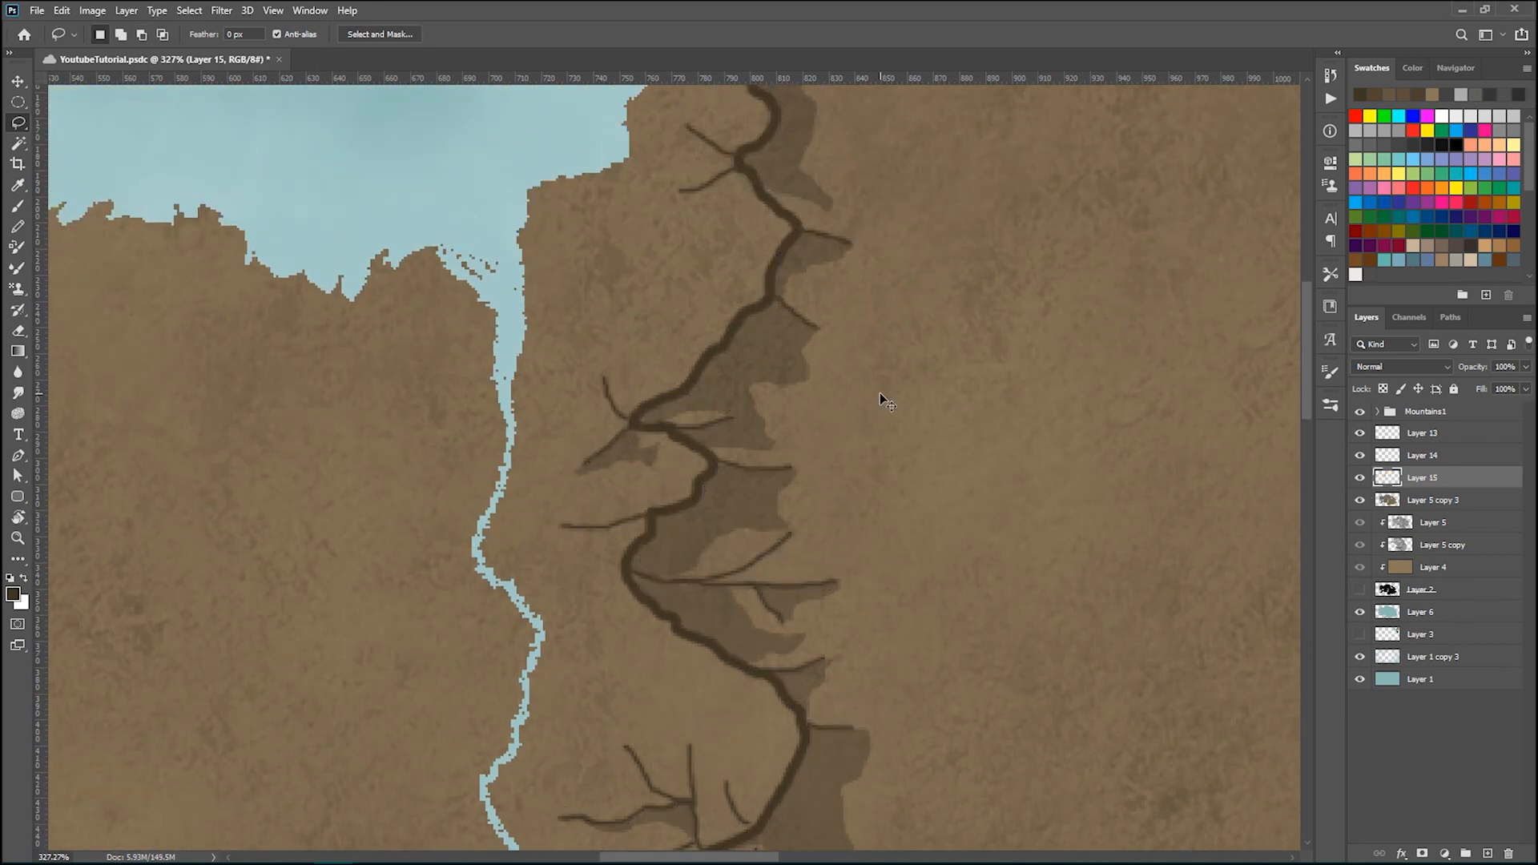
key(ctrl+u)
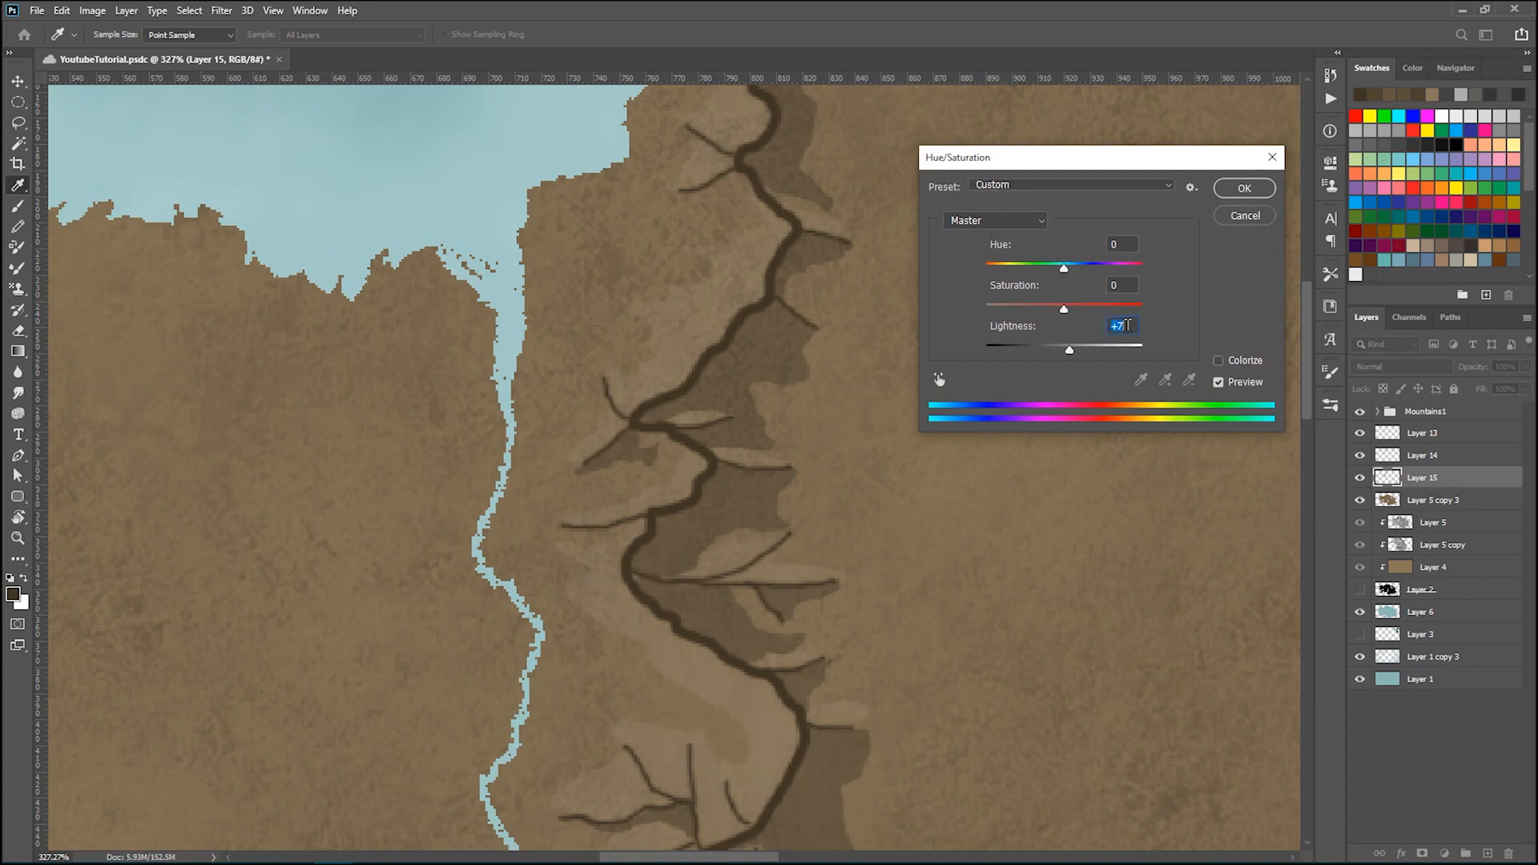
key(p)
key(p)
key(Return)
key(l)
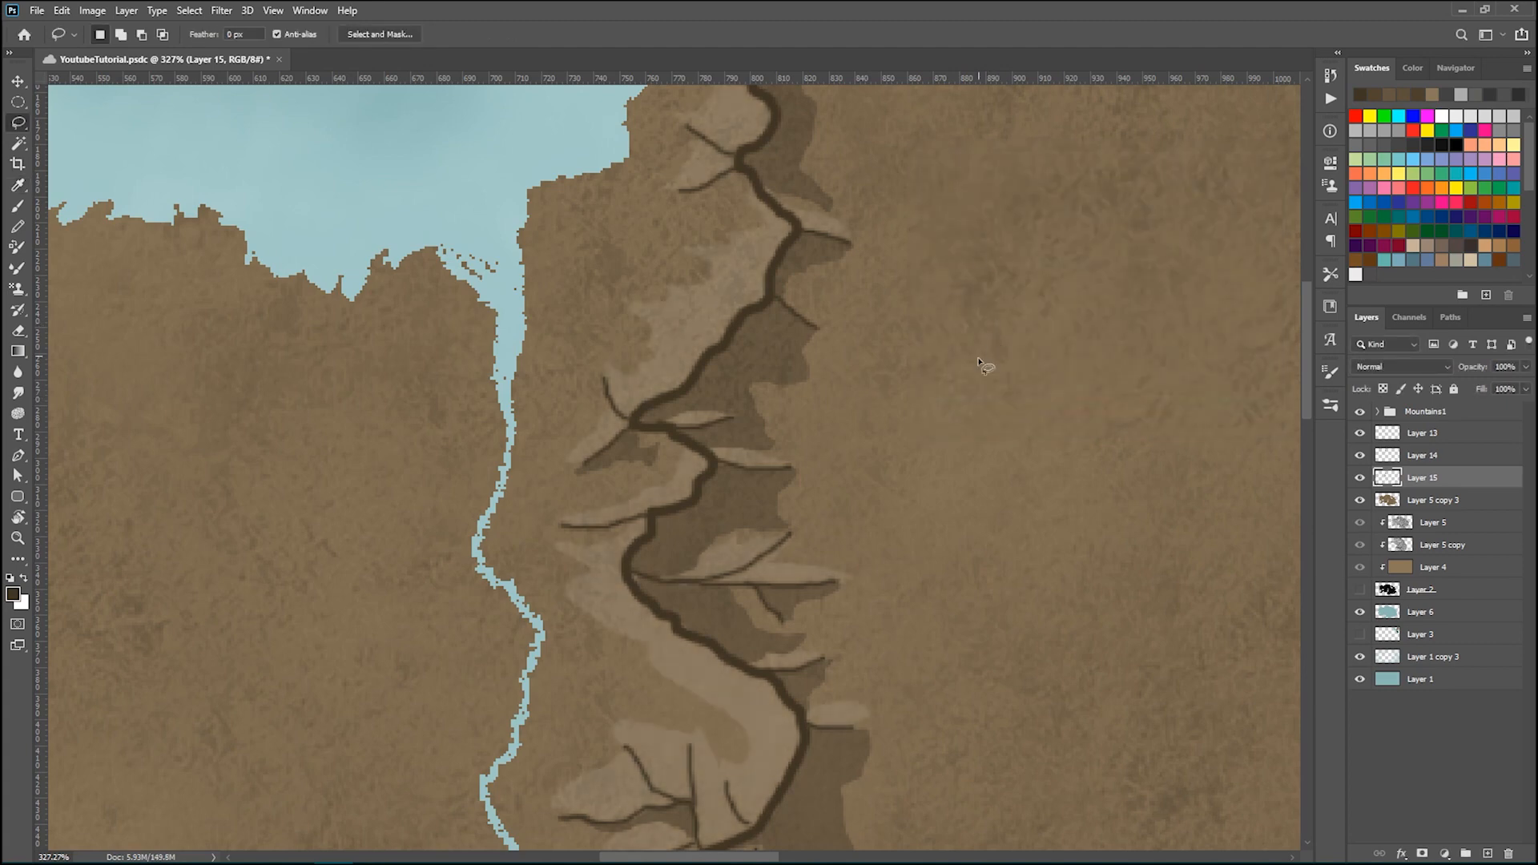
- Examine the mountain's highlights and shadows at several zoom levels with the ridge line layer hidden, and show Layer 13 again
scroll(727, 445, down, 5)
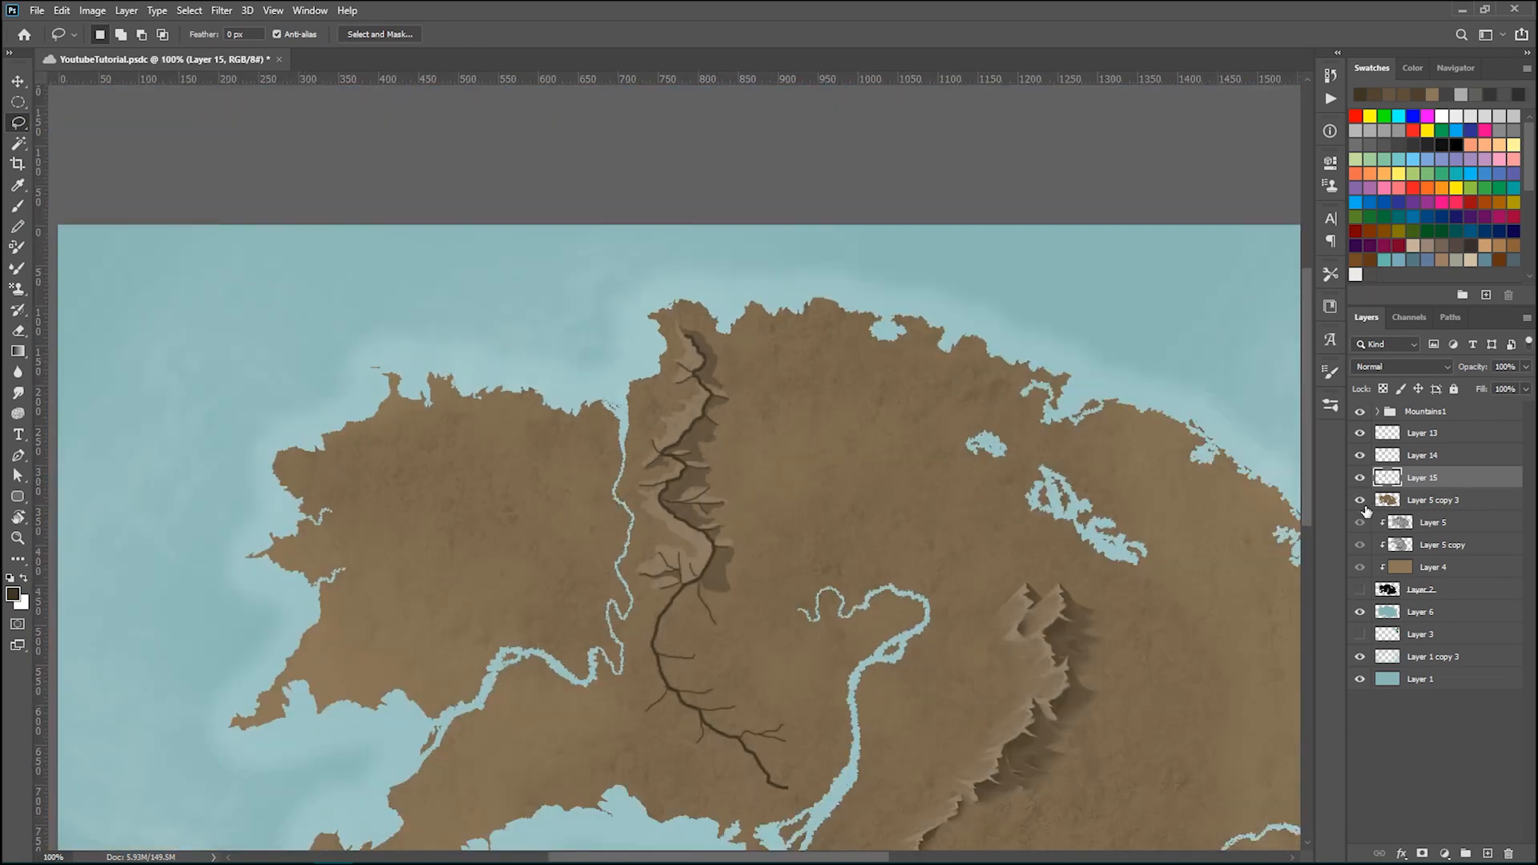
scroll(901, 473, up, 5)
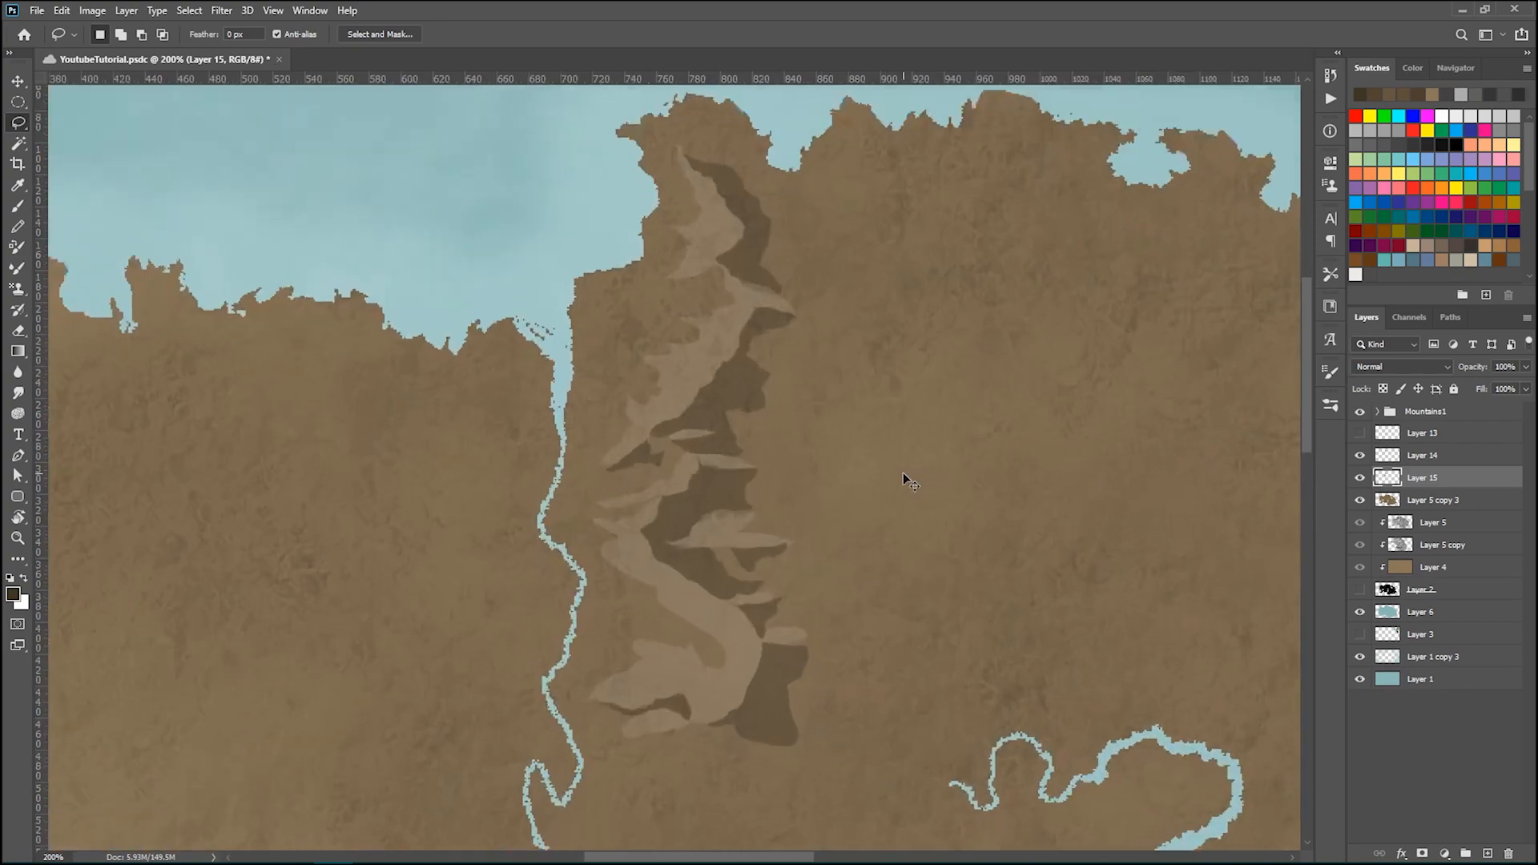
scroll(901, 472, down, 5)
scroll(902, 473, up, 5)
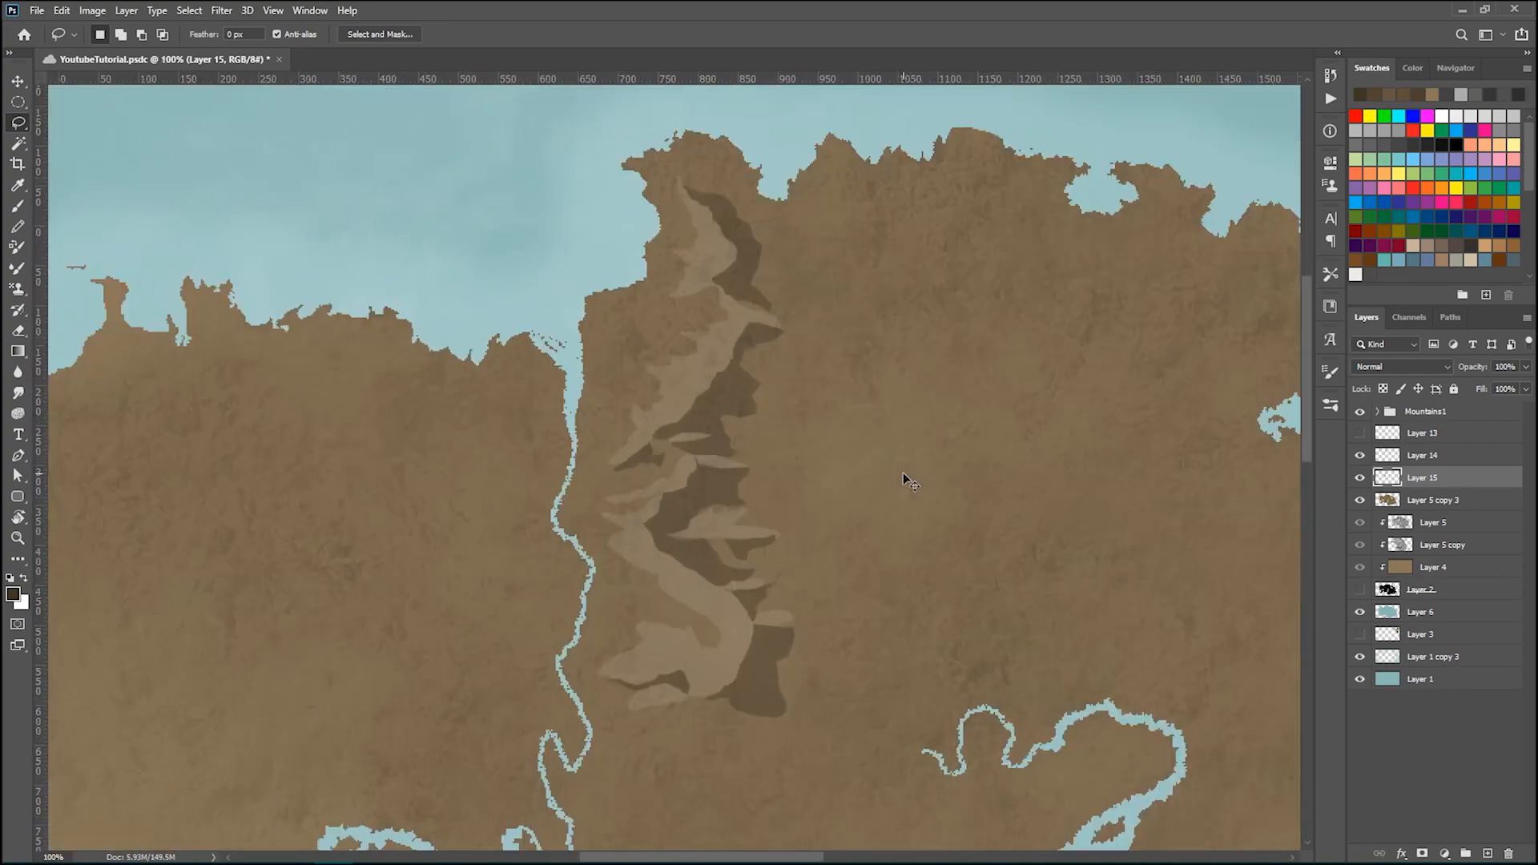
scroll(905, 478, up, 2)
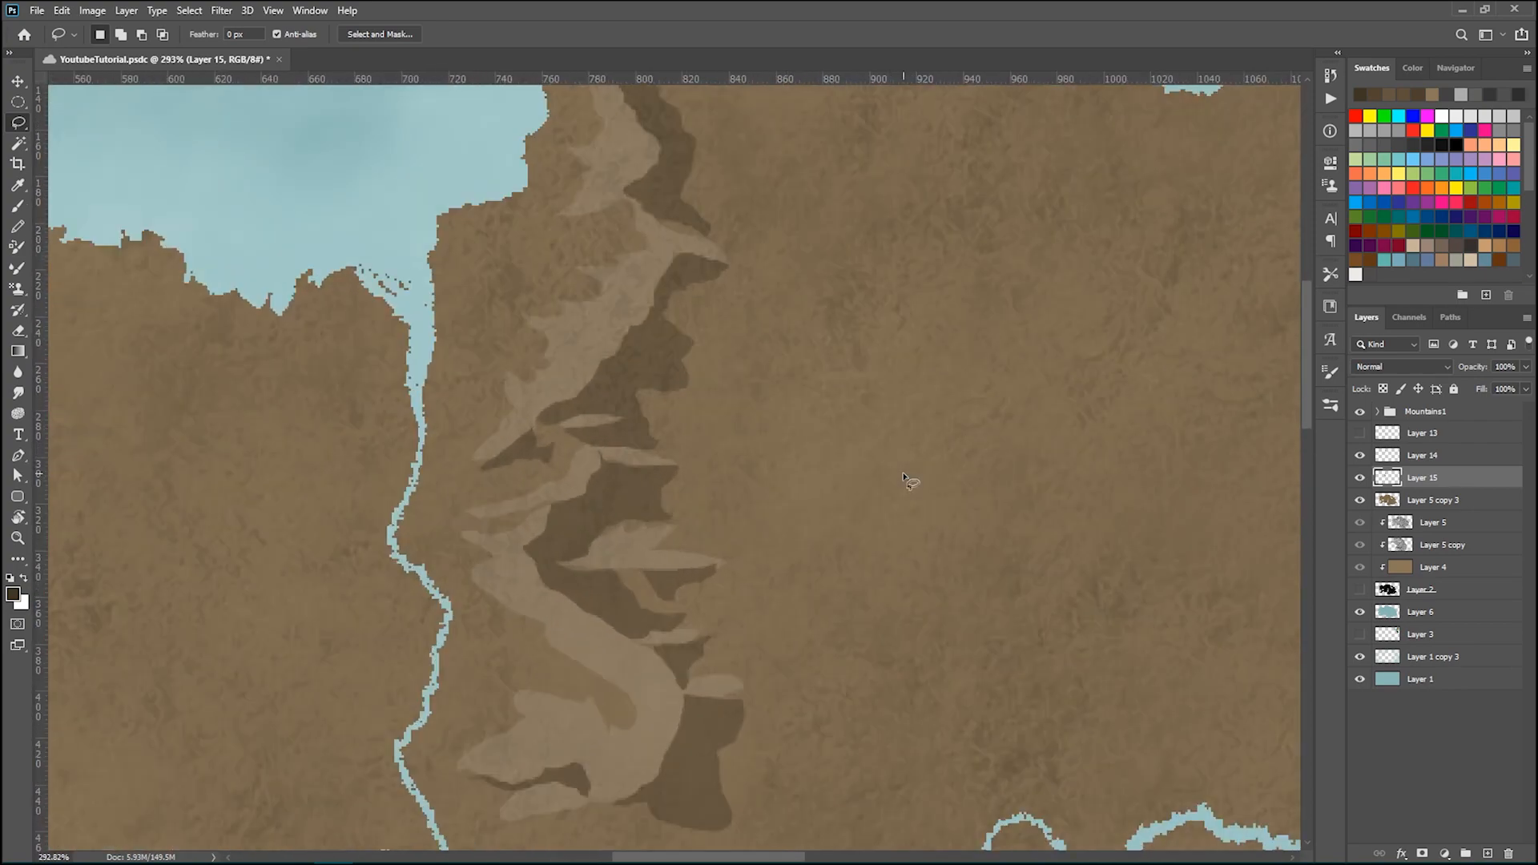
scroll(486, 329, up, 2)
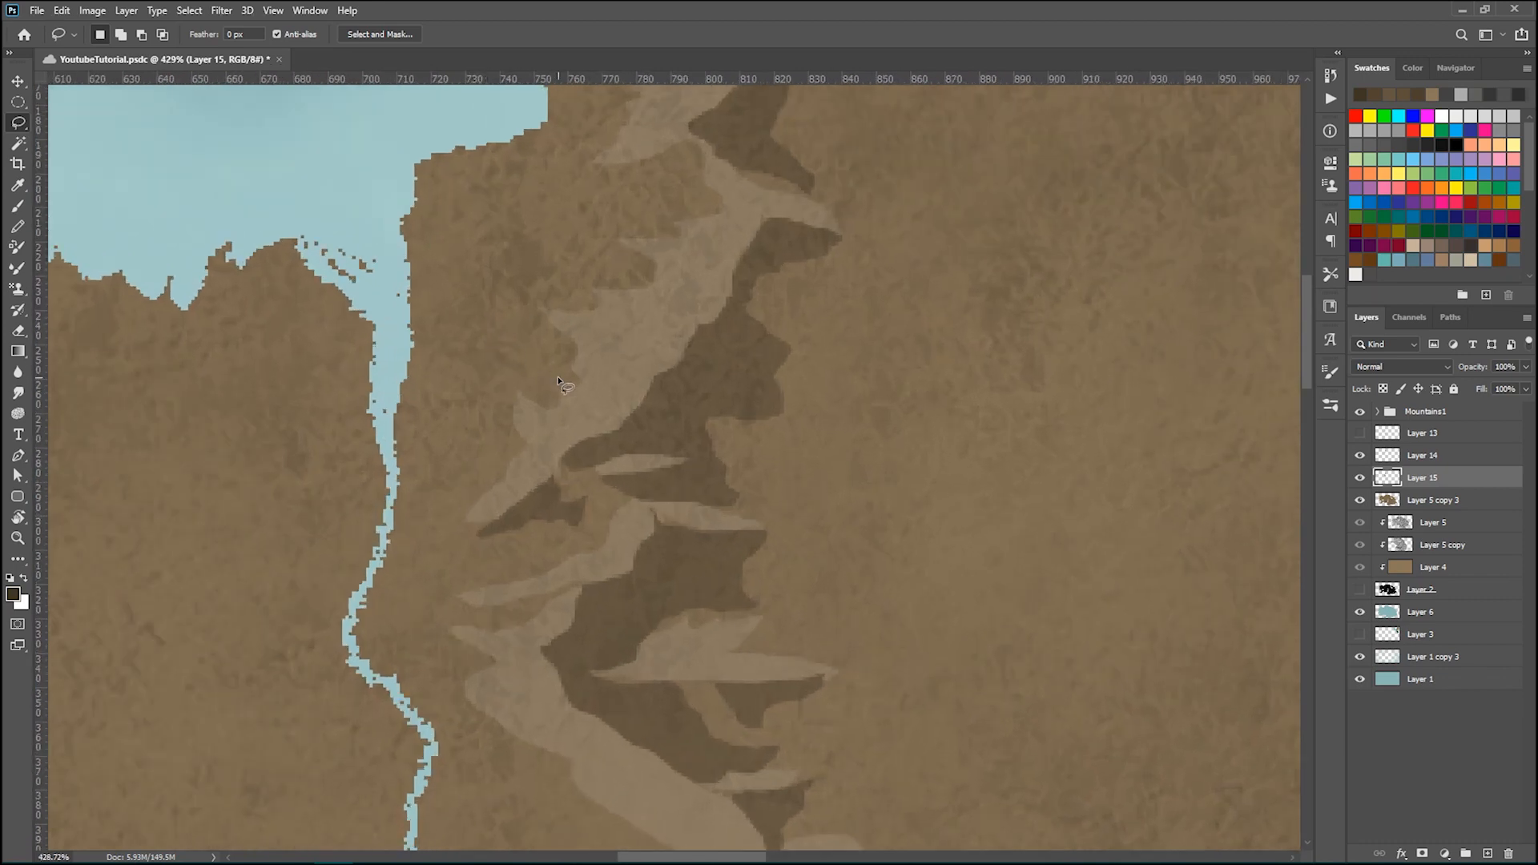
scroll(560, 383, down, 1)
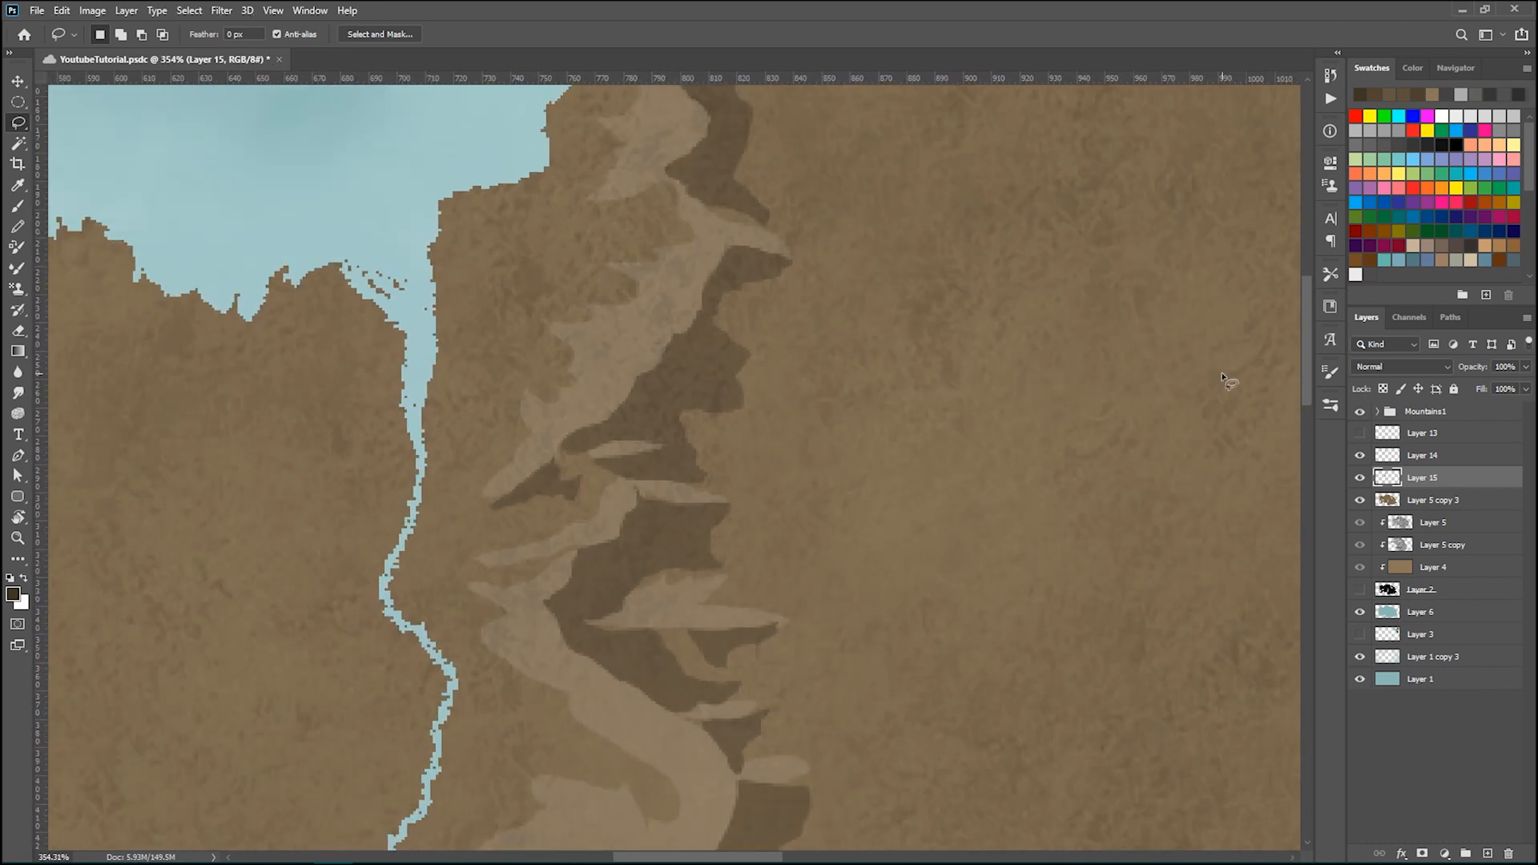
click(1358, 434)
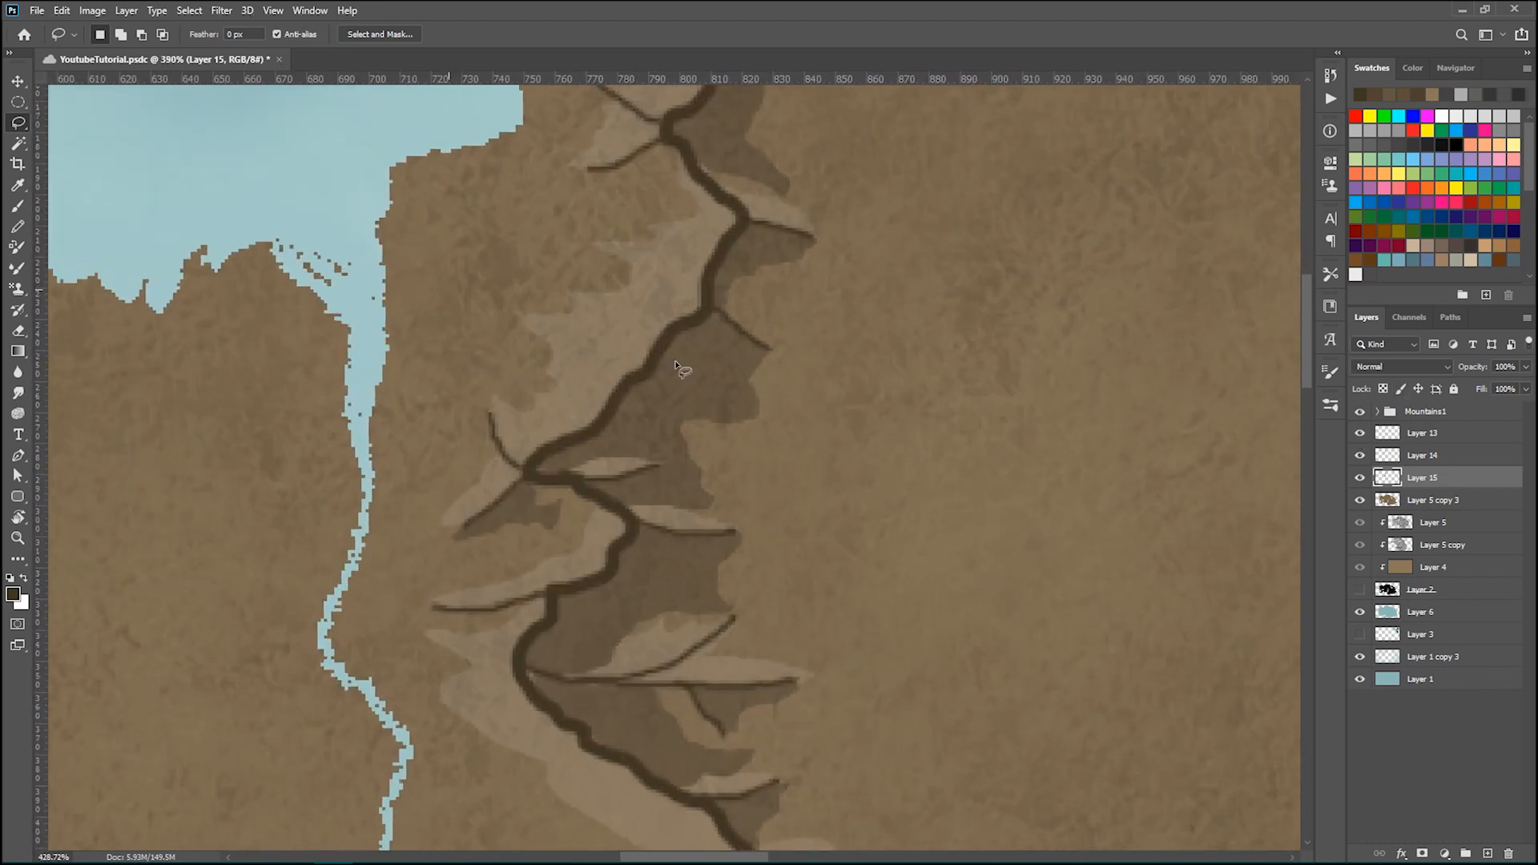
- Select the ridge line on Layer 13 and lower the layer's opacity to 40%
scroll(582, 370, up, 3)
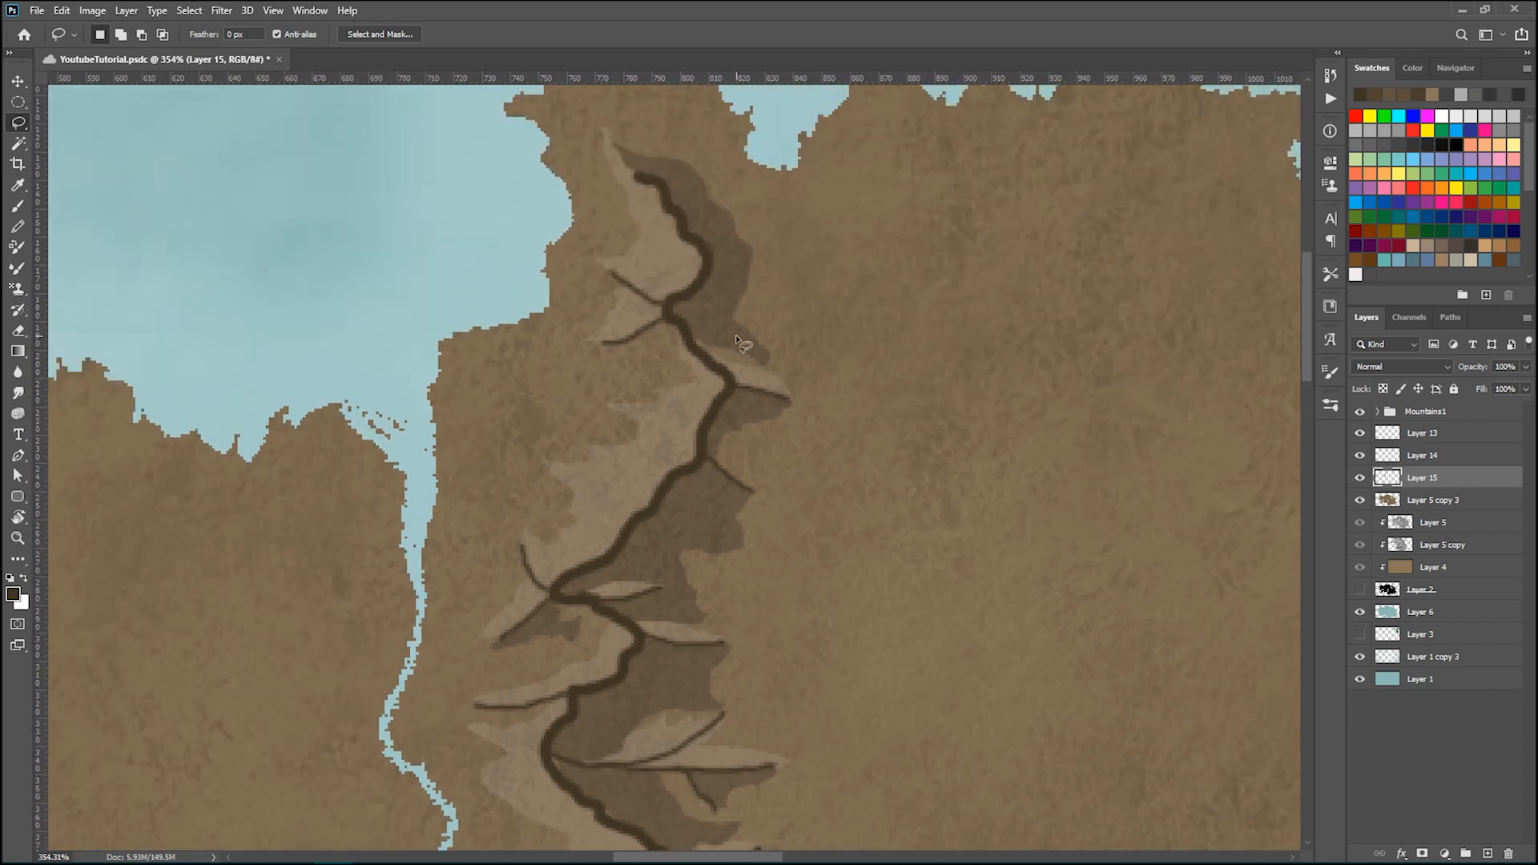
scroll(741, 344, up, 2)
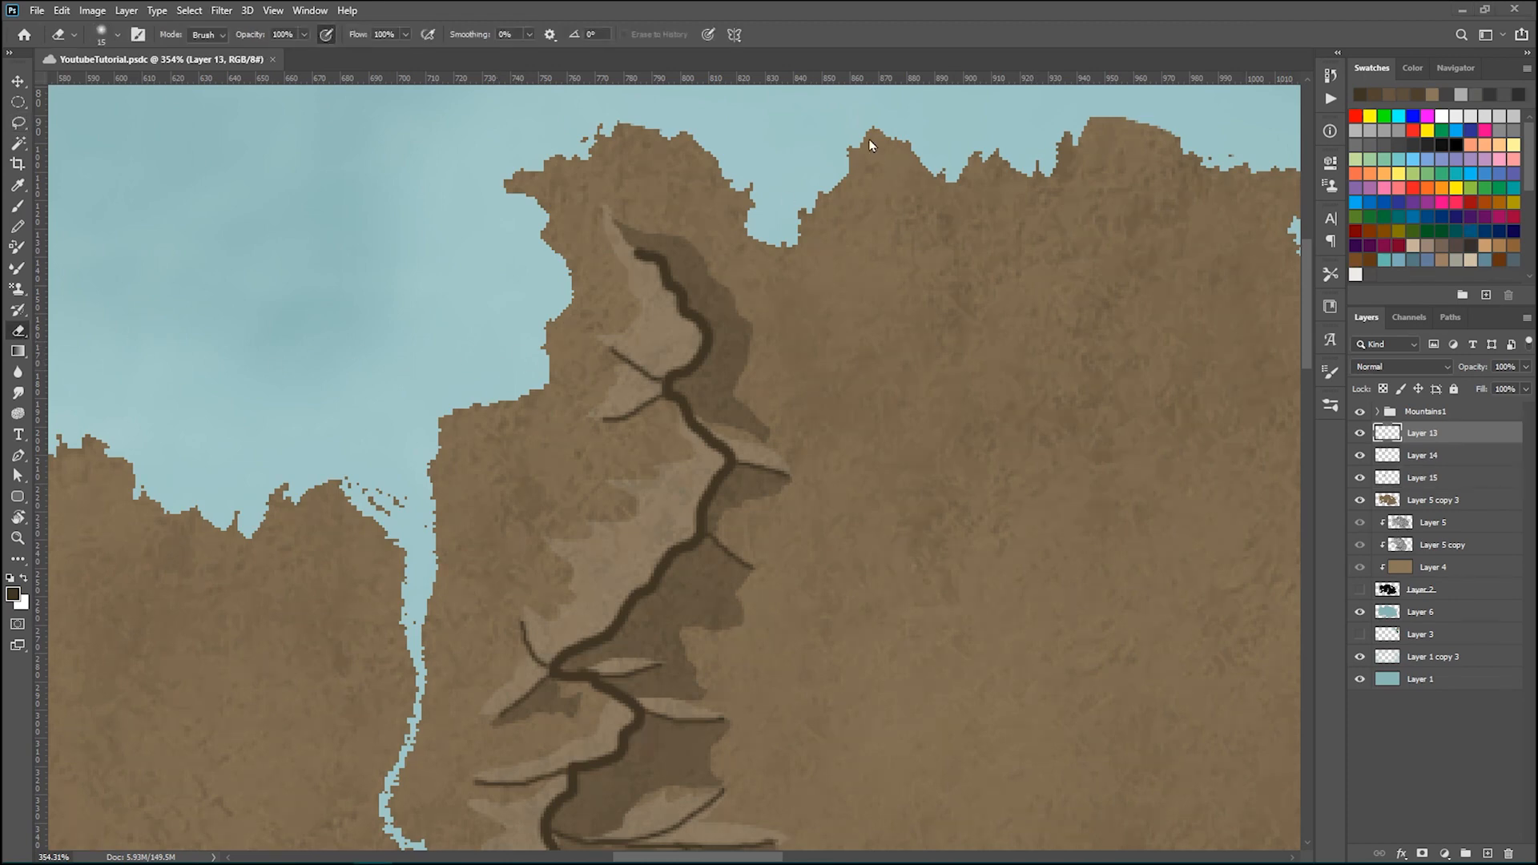
scroll(886, 340, down, 2)
scroll(865, 398, down, 3)
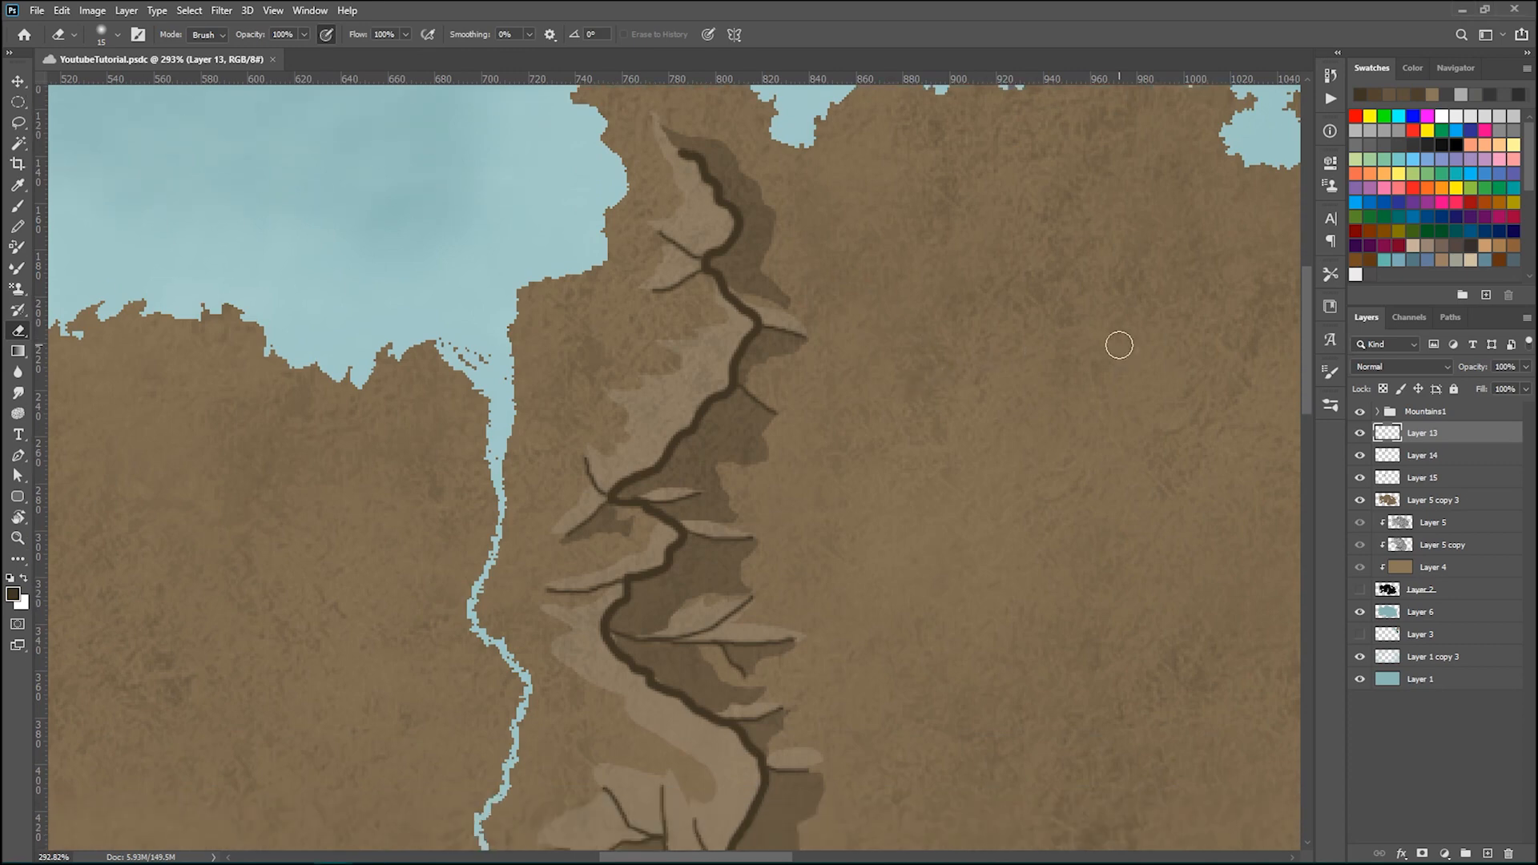
drag(1102, 346, 1044, 353)
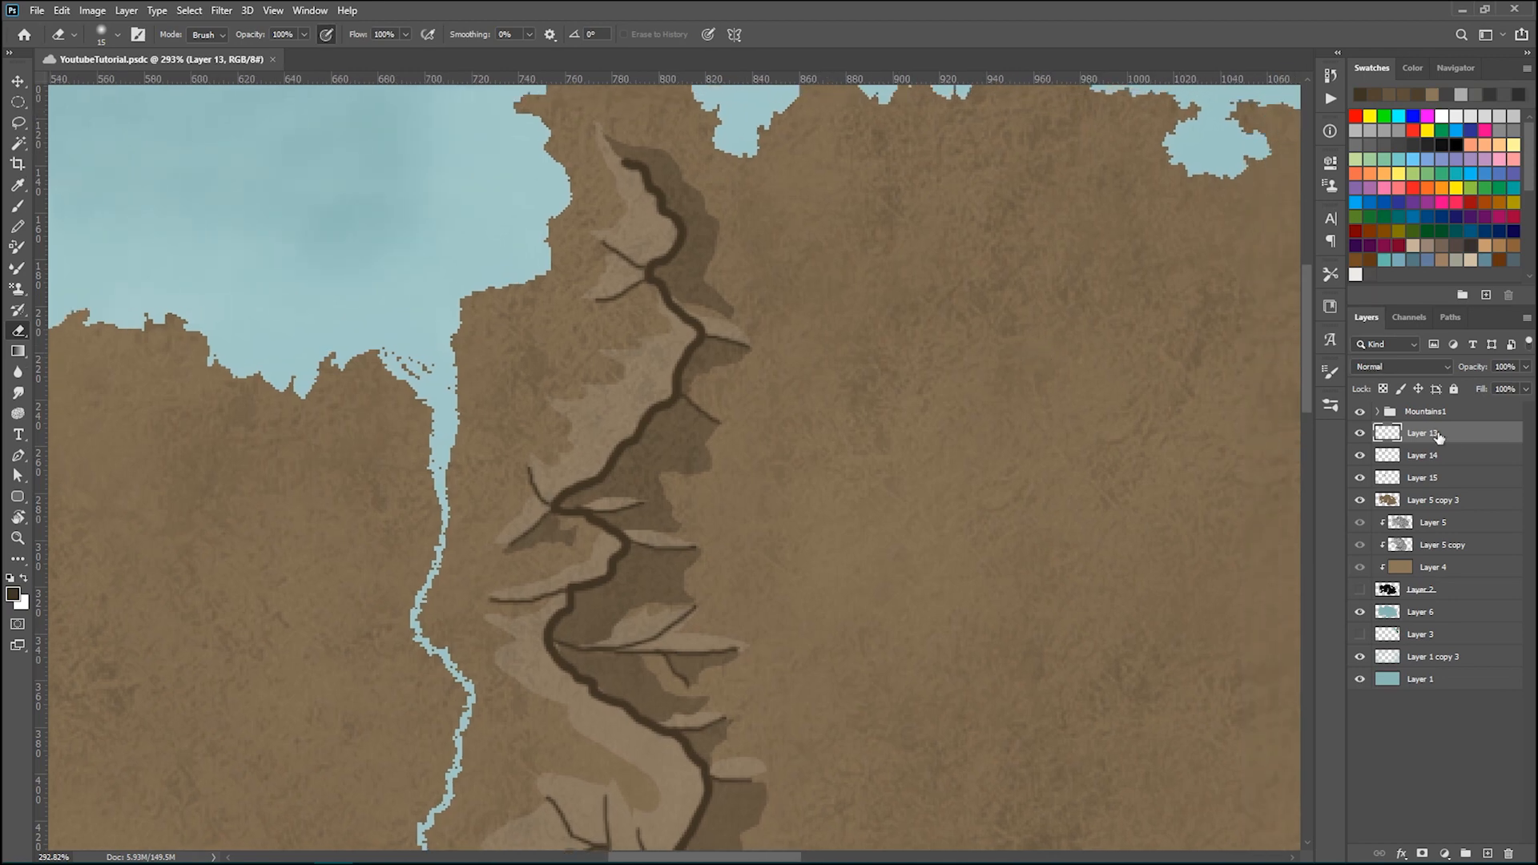
click(1524, 367)
drag(1524, 389, 1499, 394)
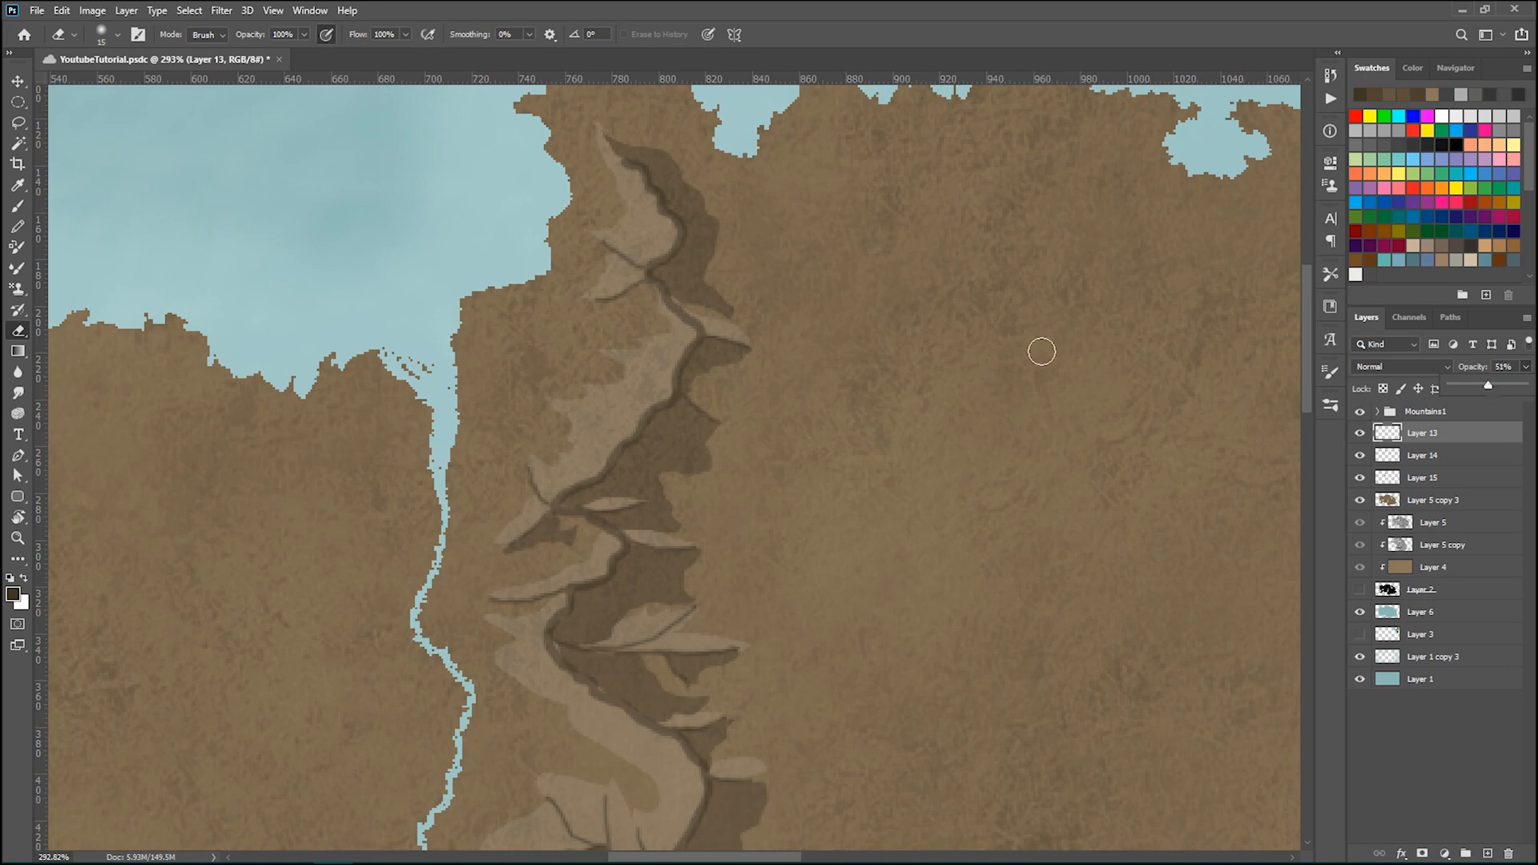
scroll(773, 371, down, 1)
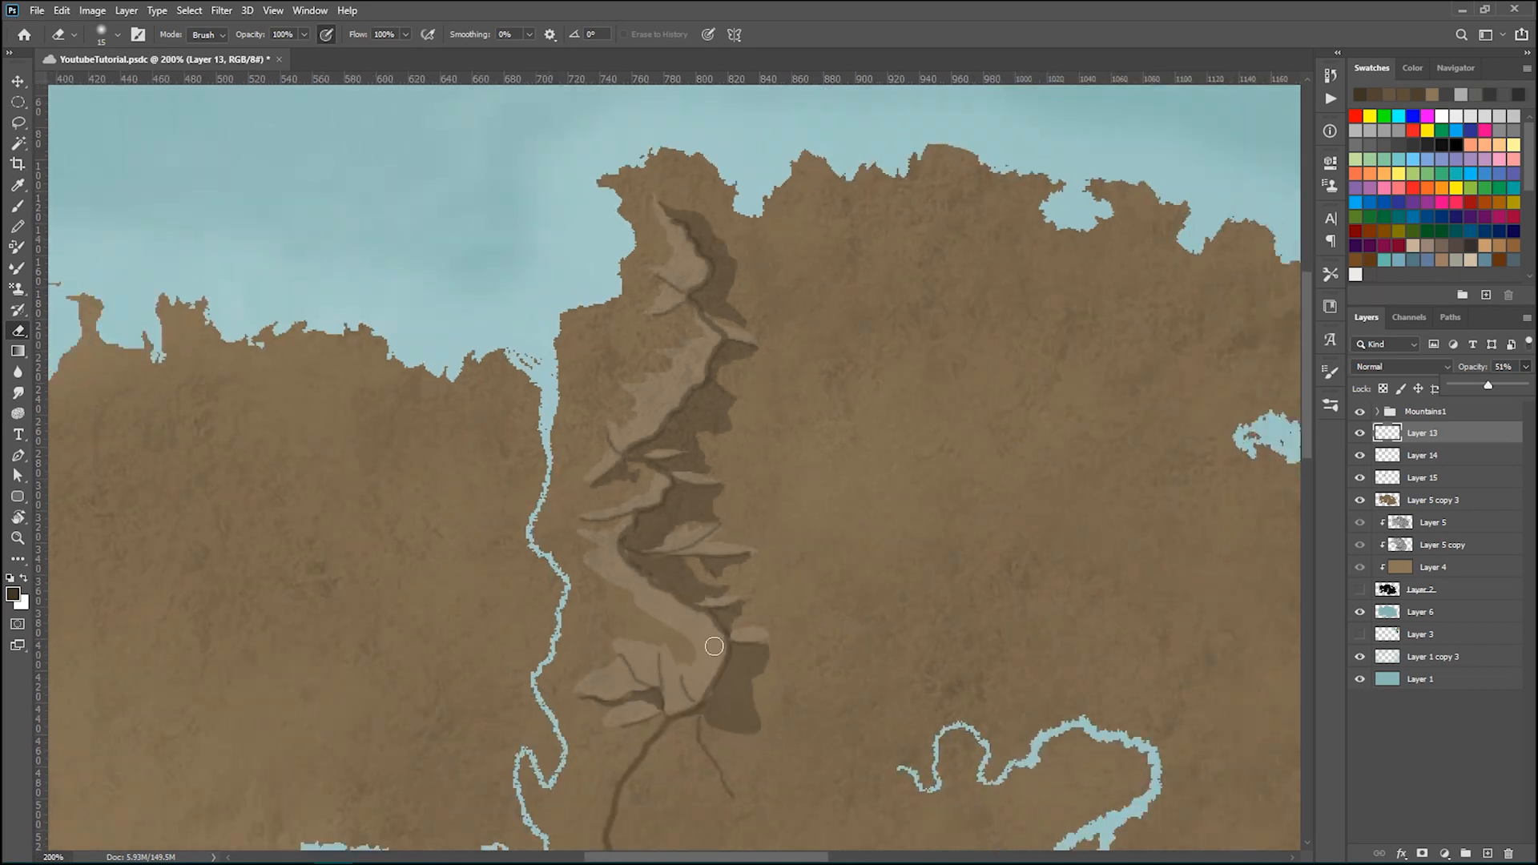
scroll(713, 646, up, 3)
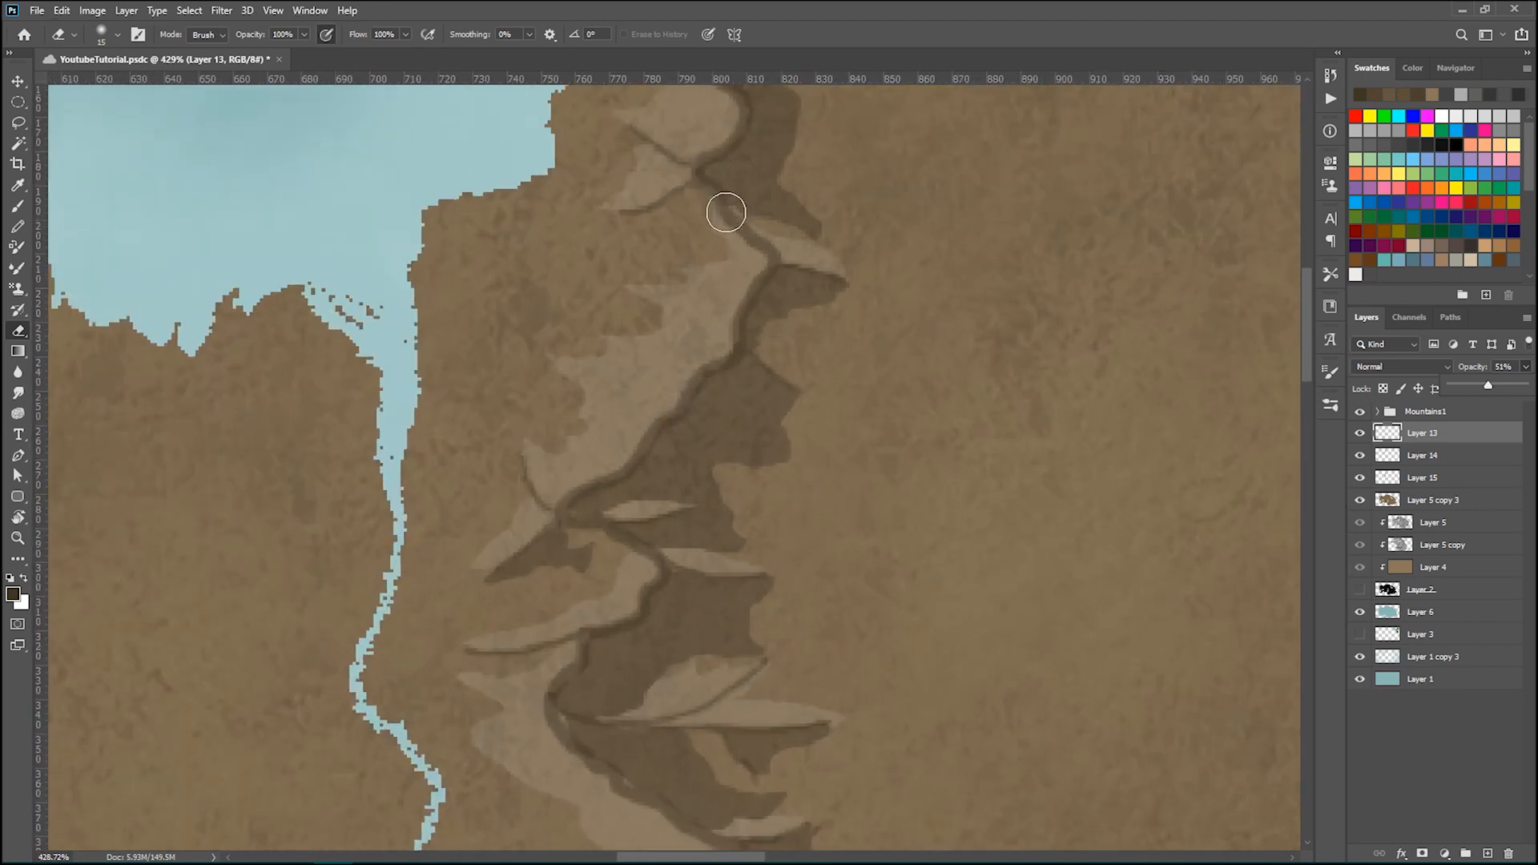
click(1506, 369)
text(40)
key(Return)
- Examine how the faded ridge line blends with the highlights and shadows along the northern part of the range
scroll(823, 276, up, 3)
scroll(828, 285, up, 5)
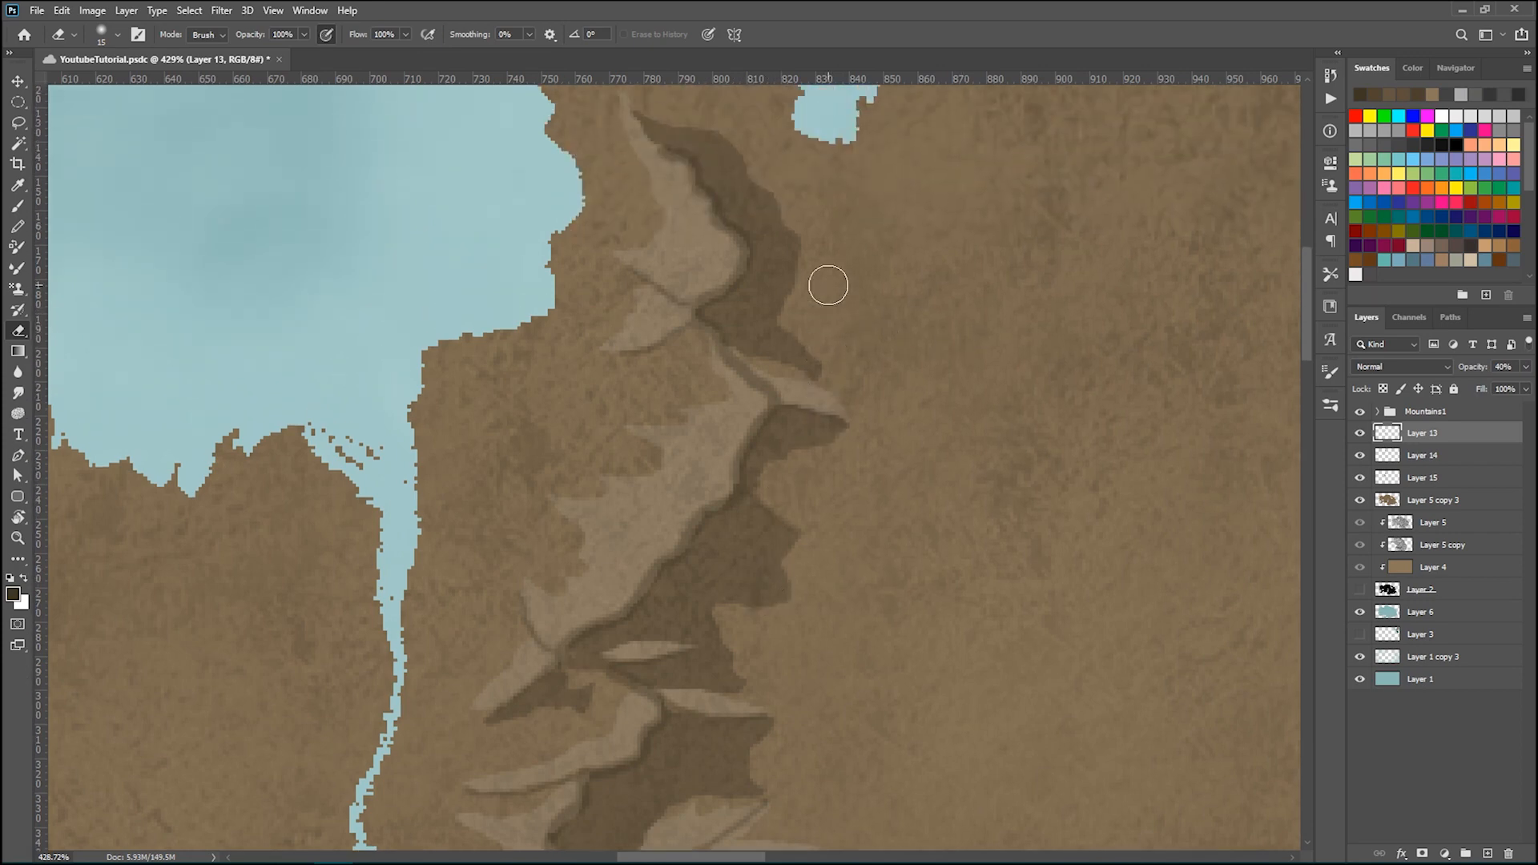
scroll(828, 285, down, 9)
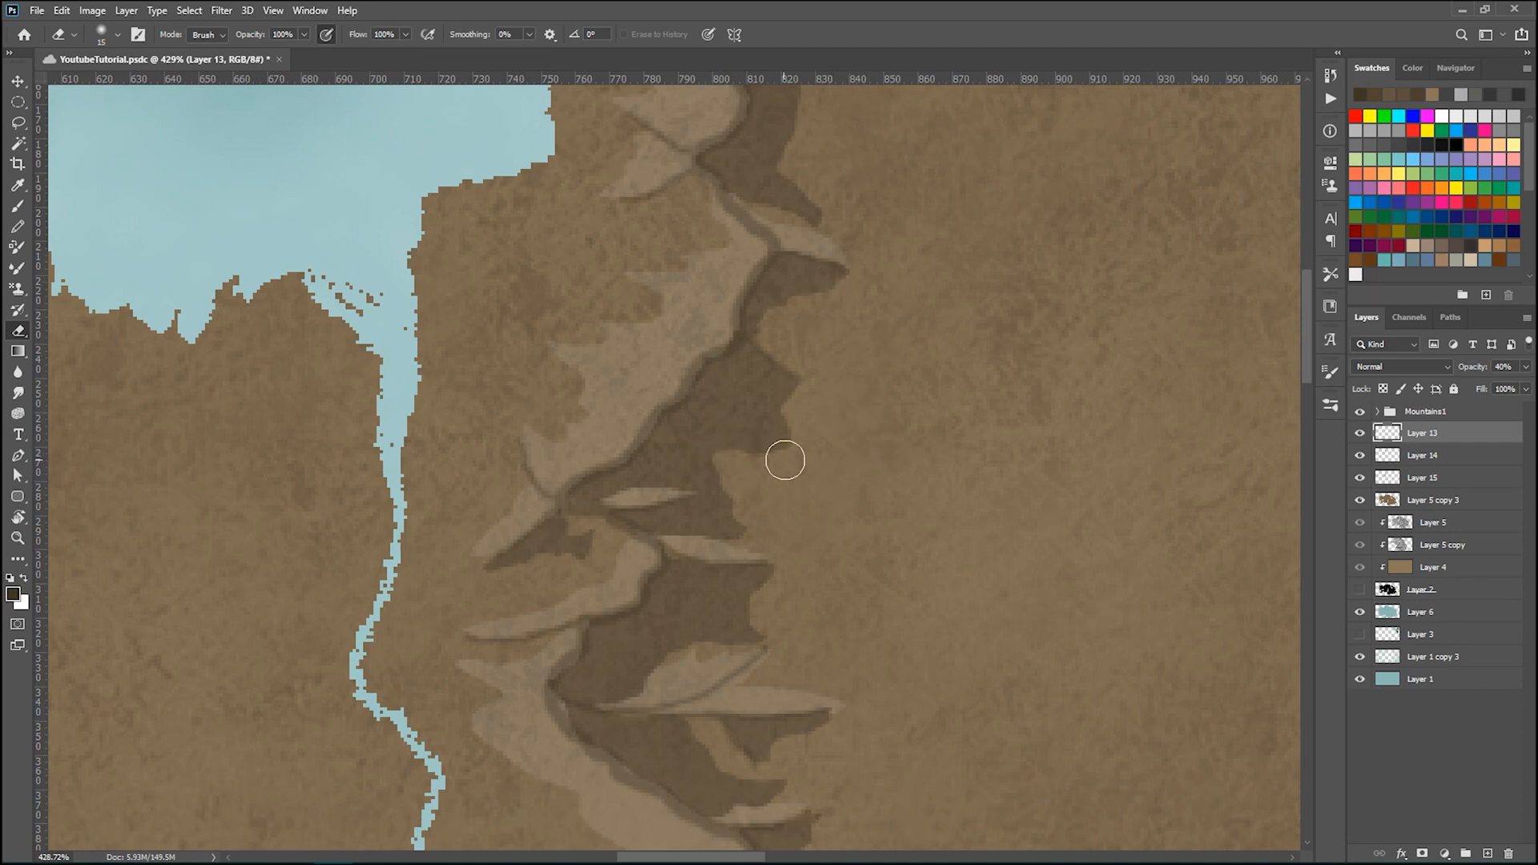
scroll(950, 422, up, 1)
scroll(950, 422, up, 7)
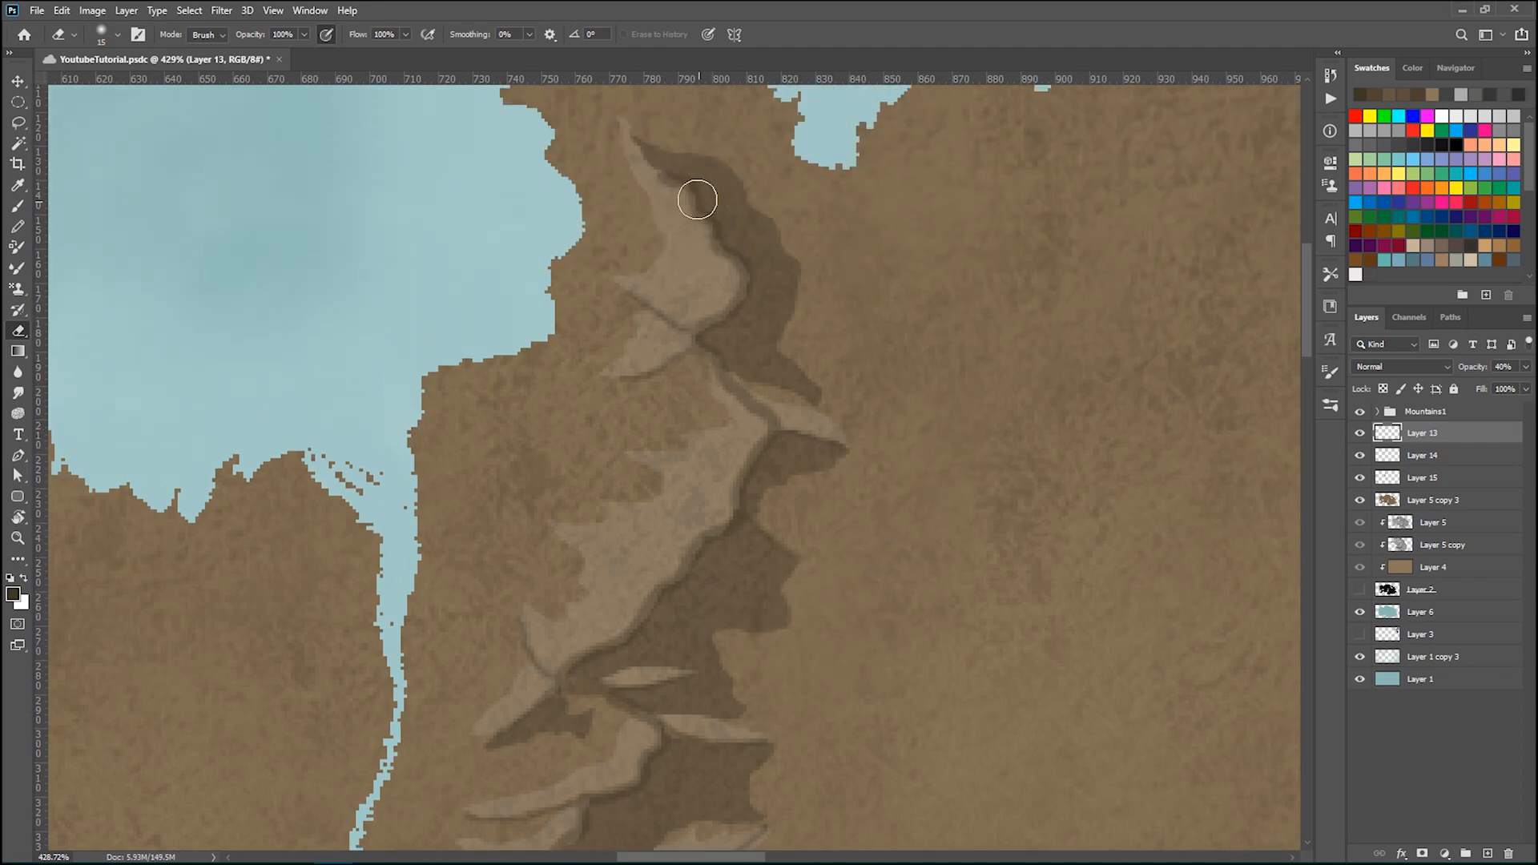
scroll(858, 443, down, 9)
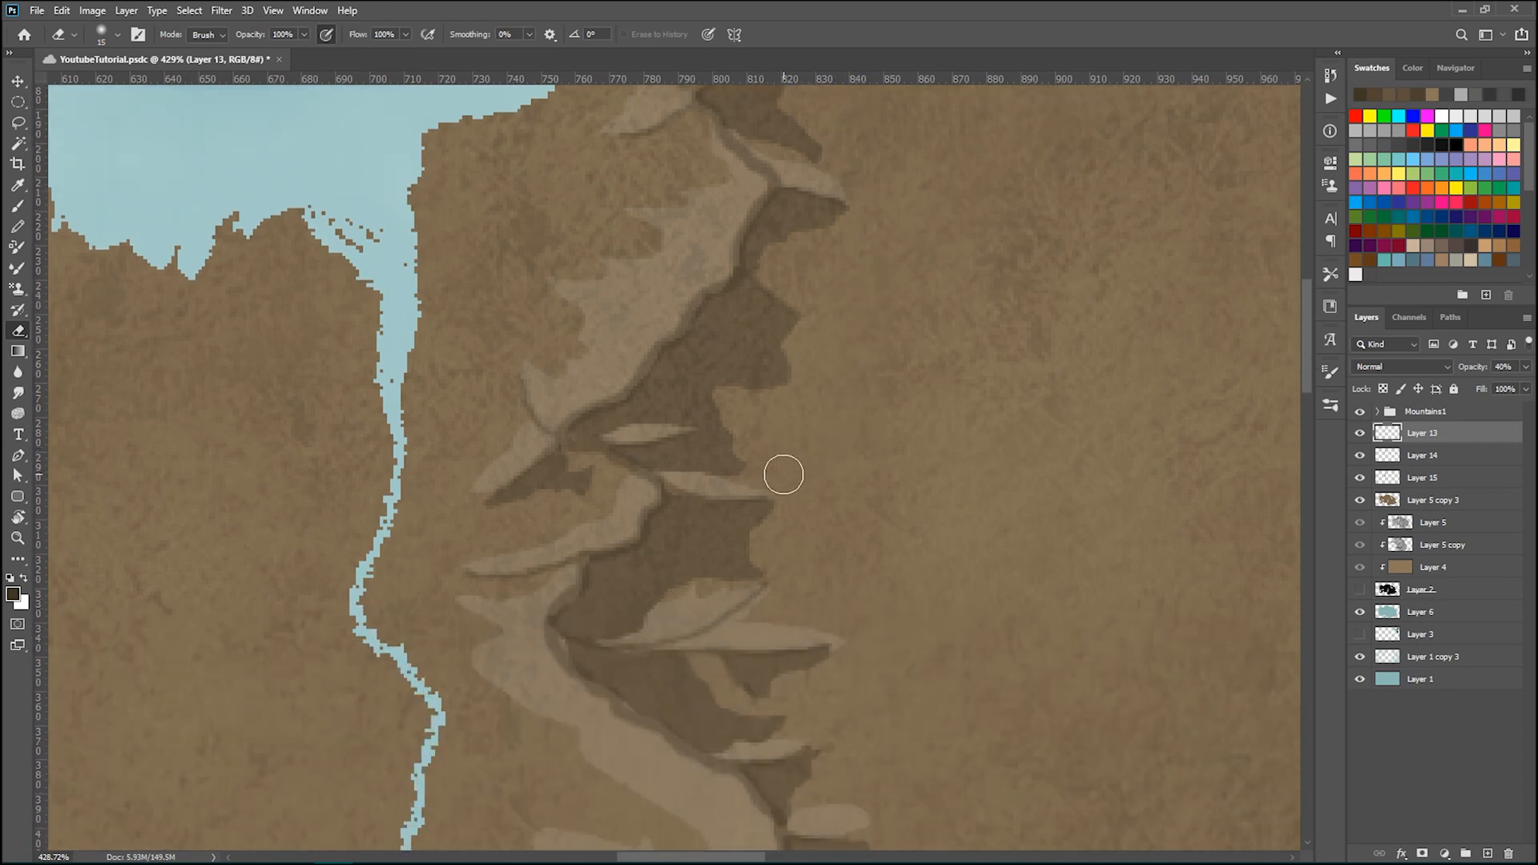
scroll(903, 377, up, 5)
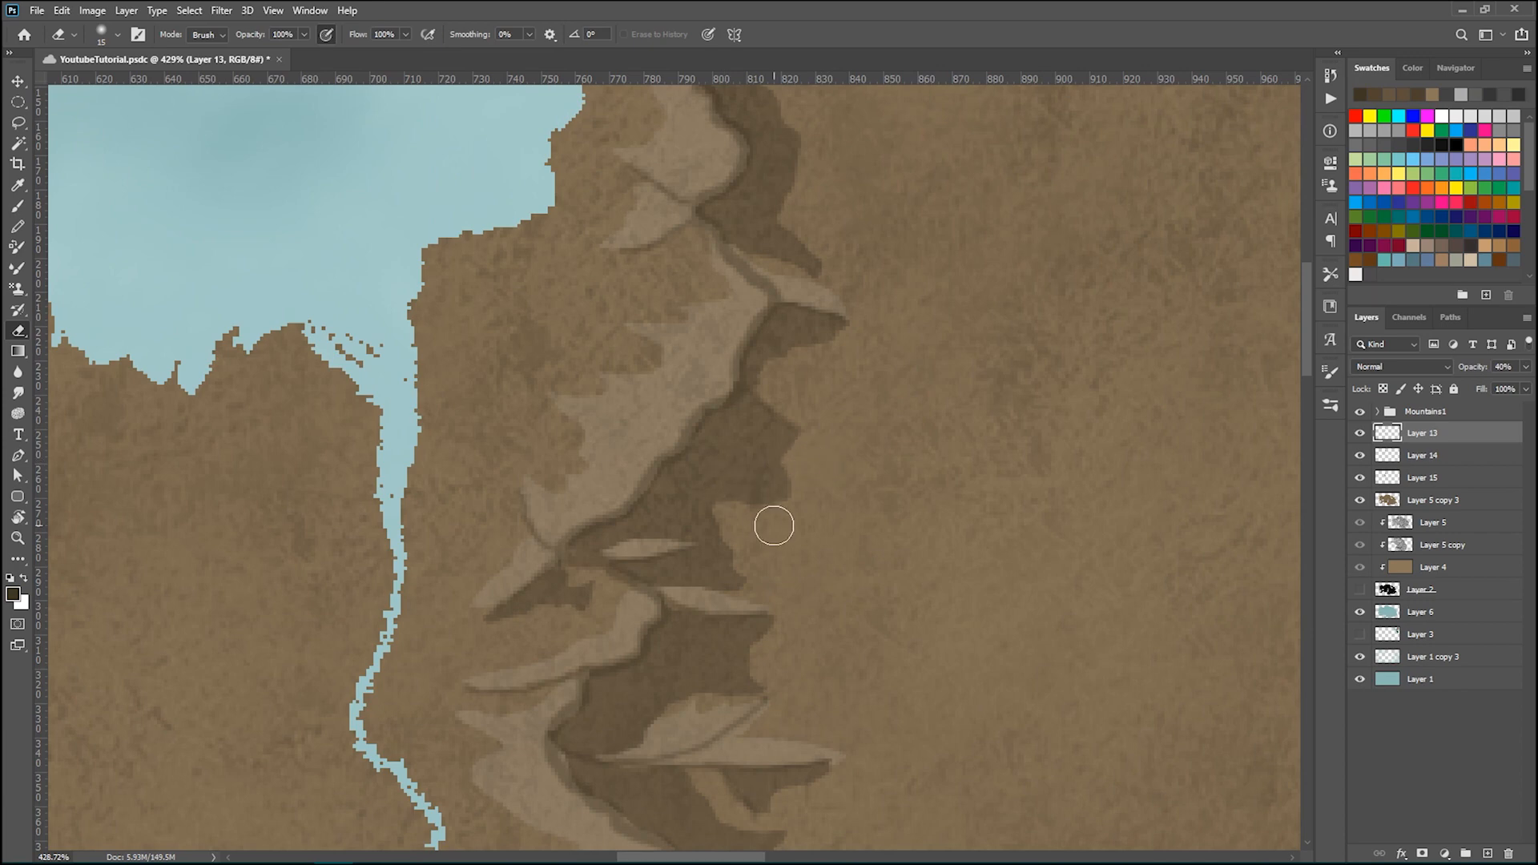
scroll(819, 346, up, 5)
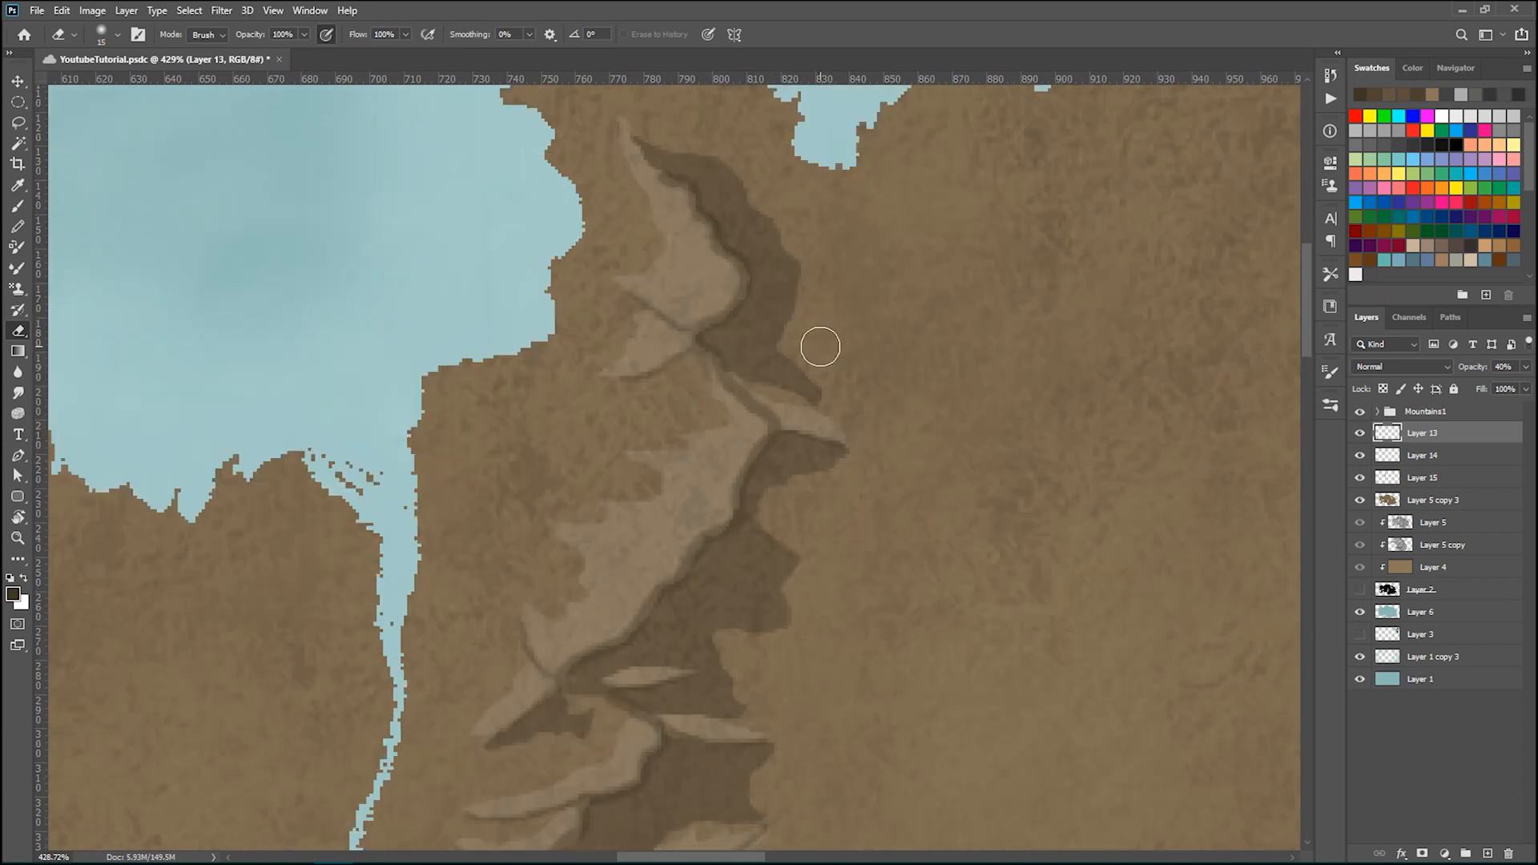
- Soften the outer edge of the northern peak's shadow on Layer 14 with a 15 px Soft Round eraser
click(110, 32)
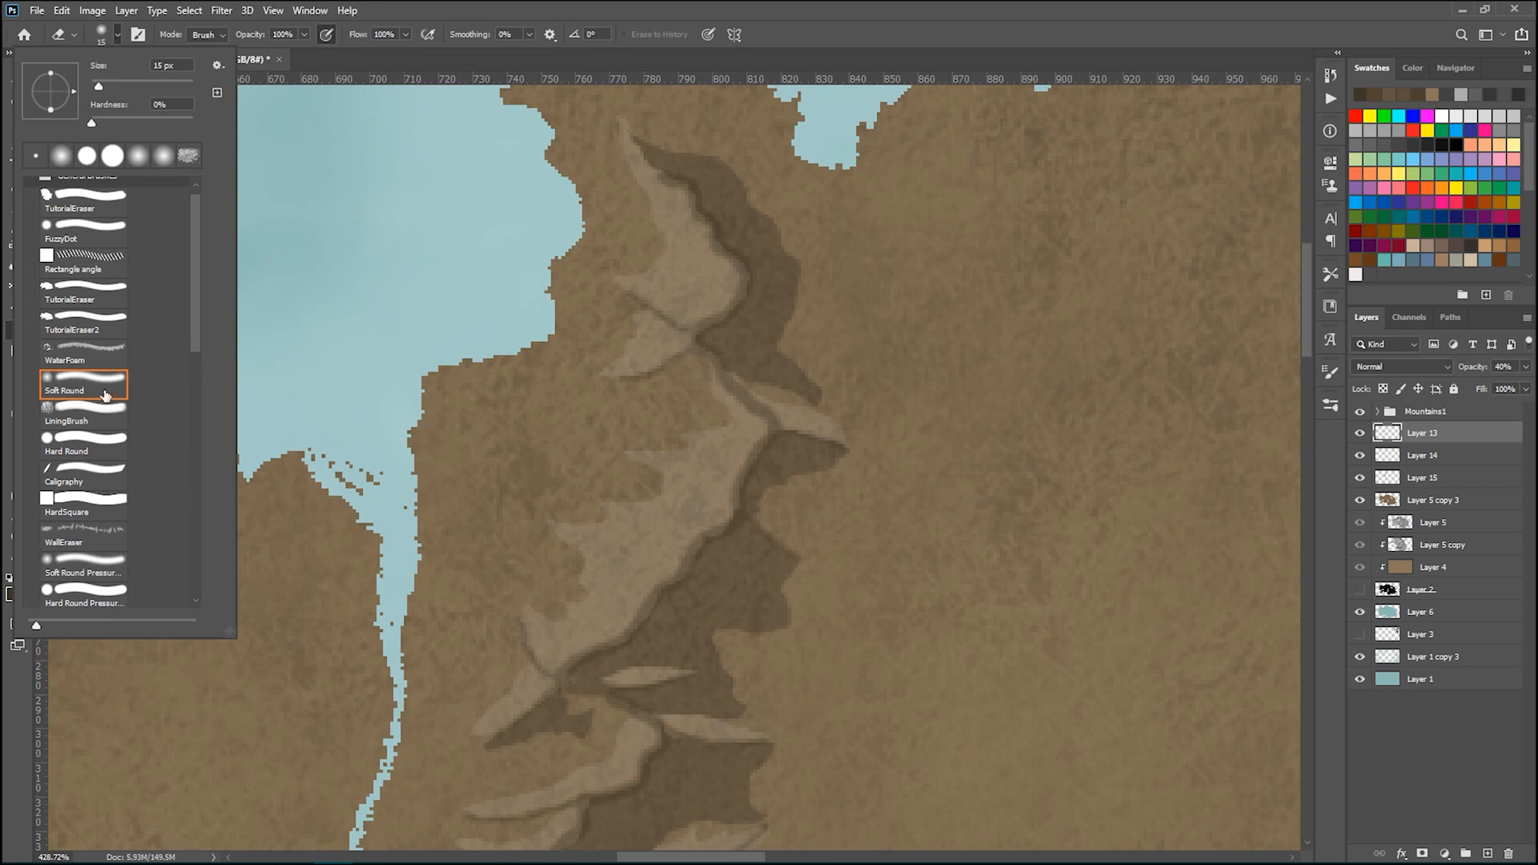
click(913, 12)
key(bracketright)
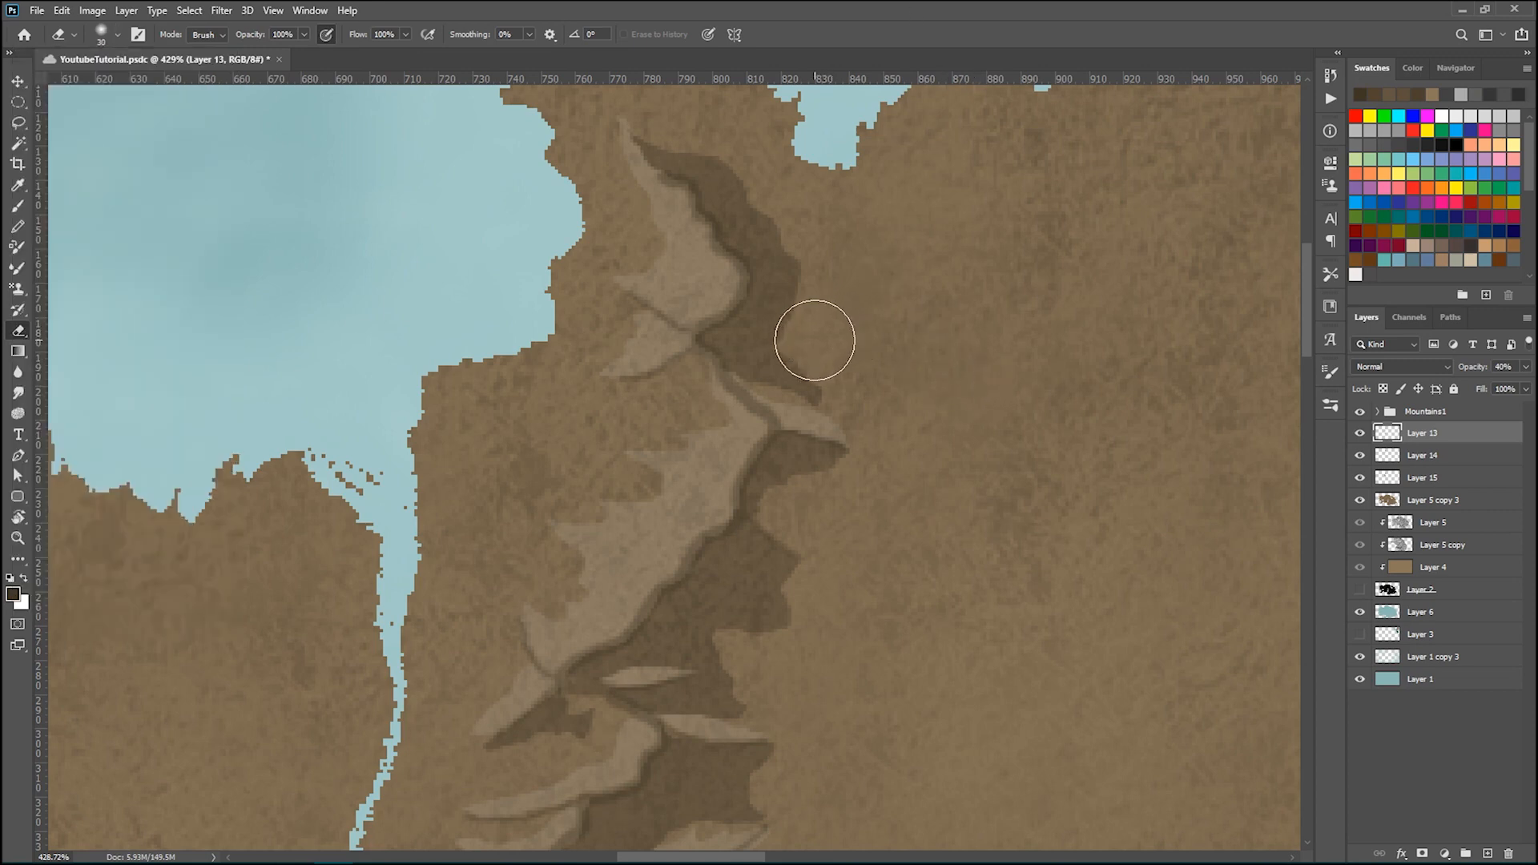
click(1478, 456)
click(1359, 455)
click(1359, 455)
key(bracketleft)
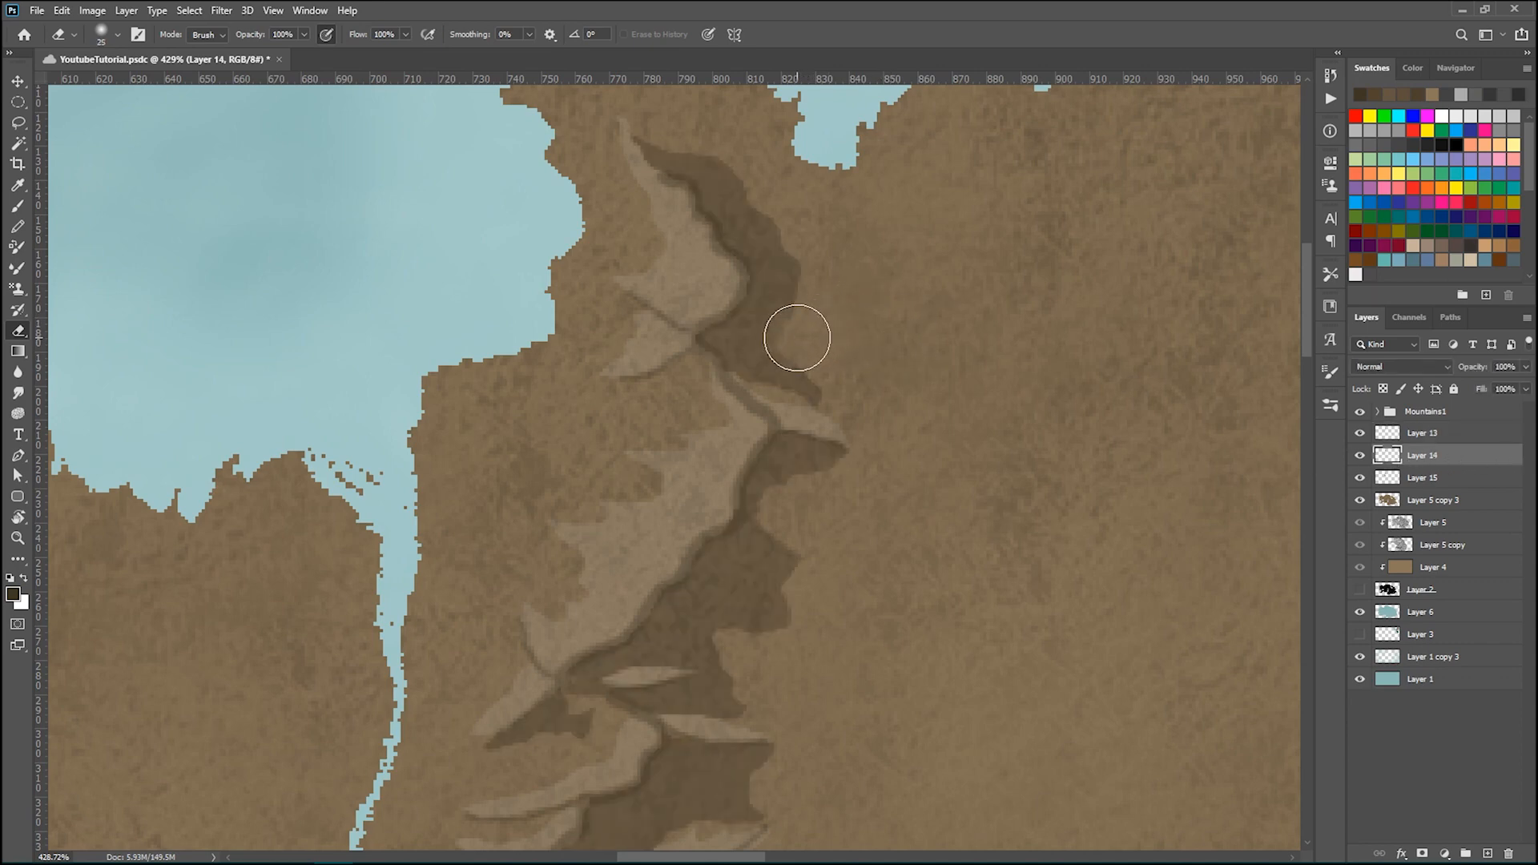
key(bracketleft)
scroll(809, 332, up, 3)
key(bracketleft)
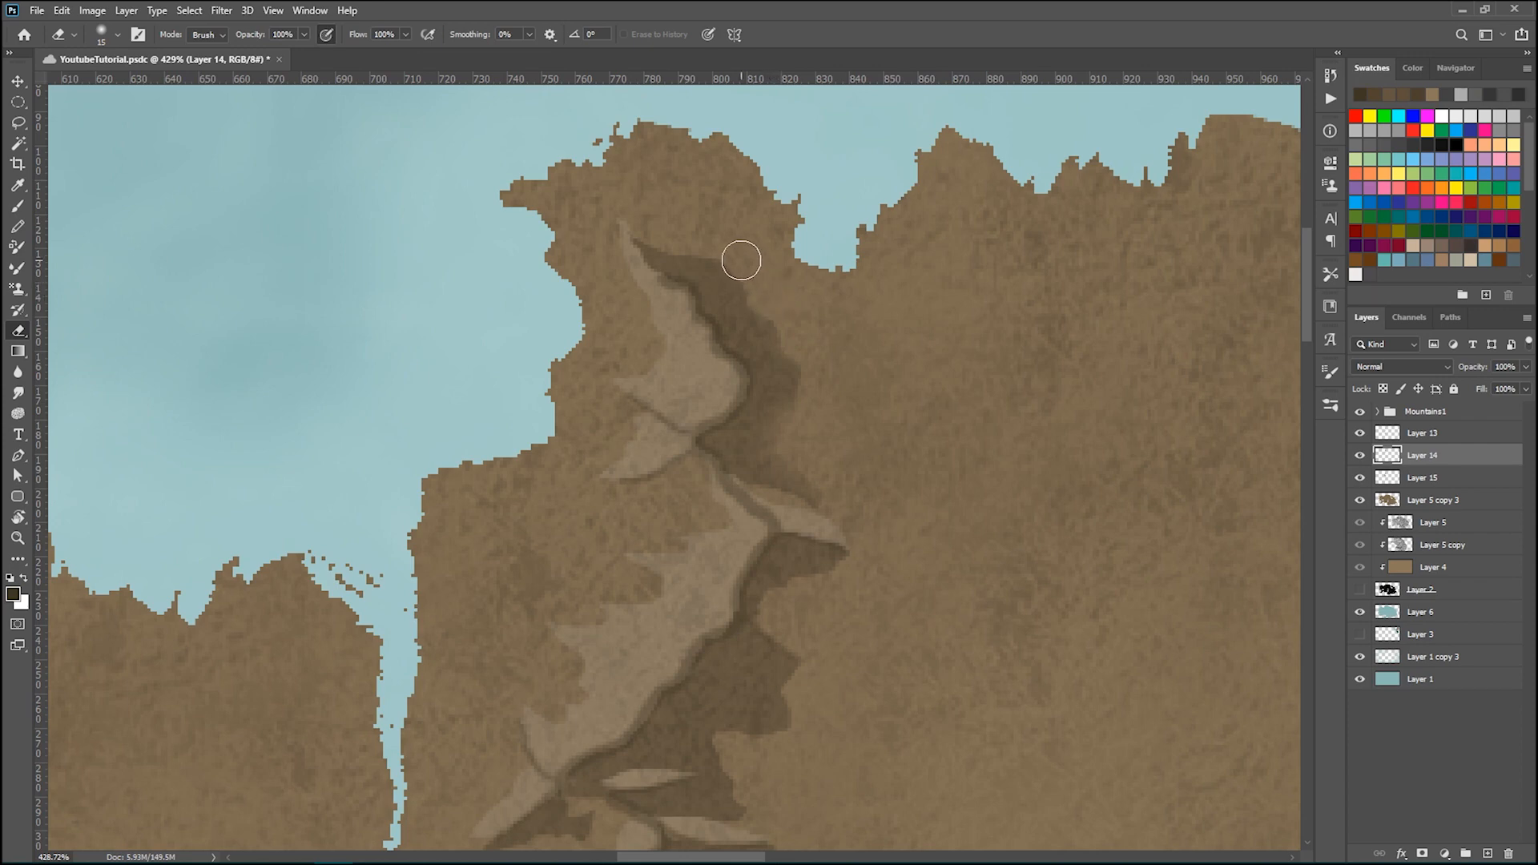
mouse_move(694, 232)
mouse_down()
mouse_move(676, 229)
mouse_move(687, 247)
mouse_move(662, 234)
mouse_up()
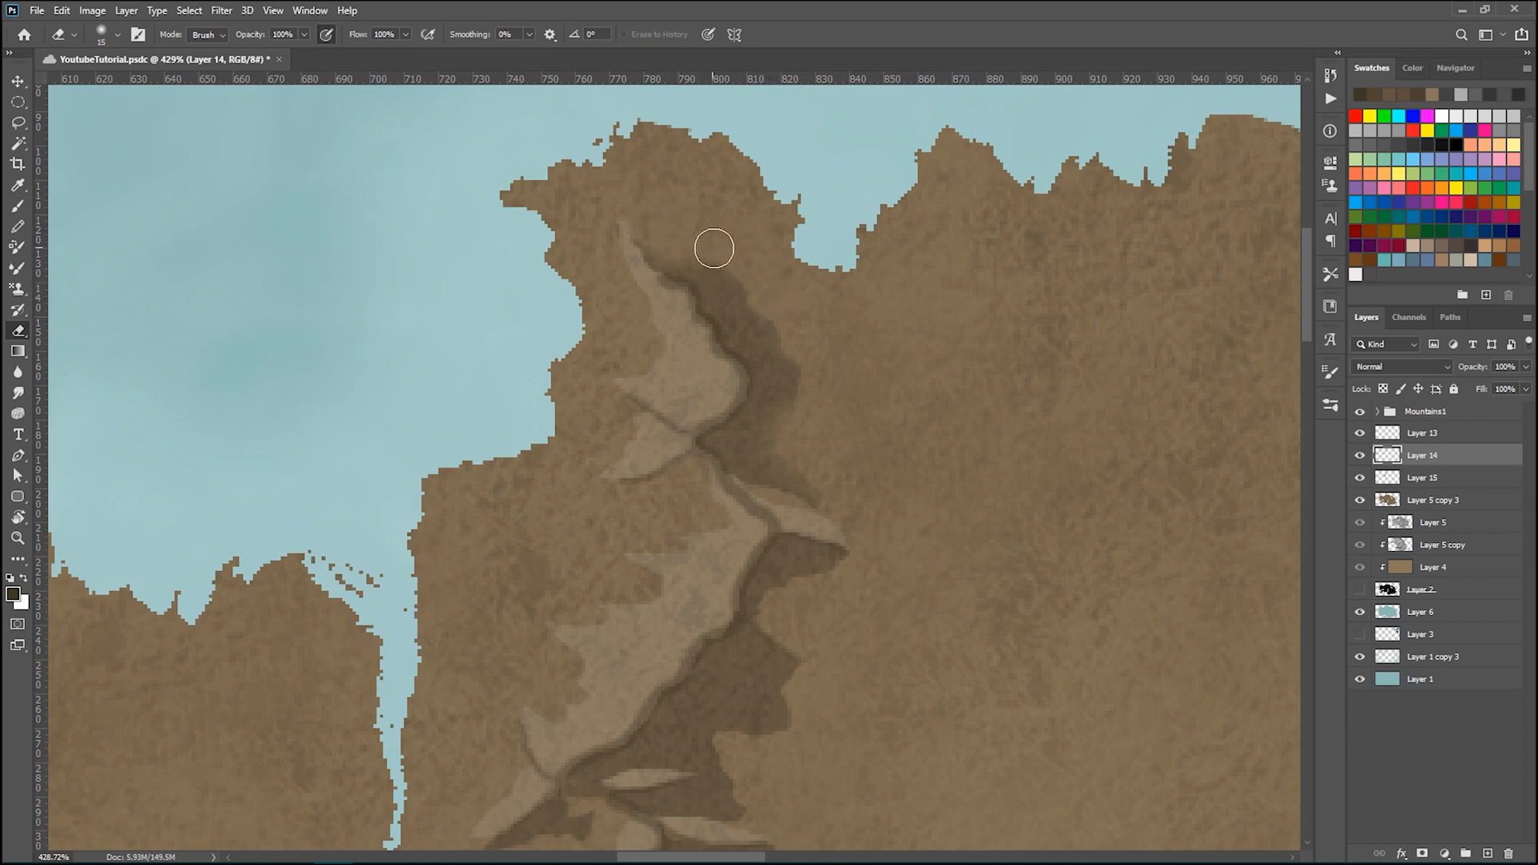
- Fade the eastern shadow edges on Layer 14 along the upper middle of the range with the 15 px soft eraser
scroll(937, 299, down, 3)
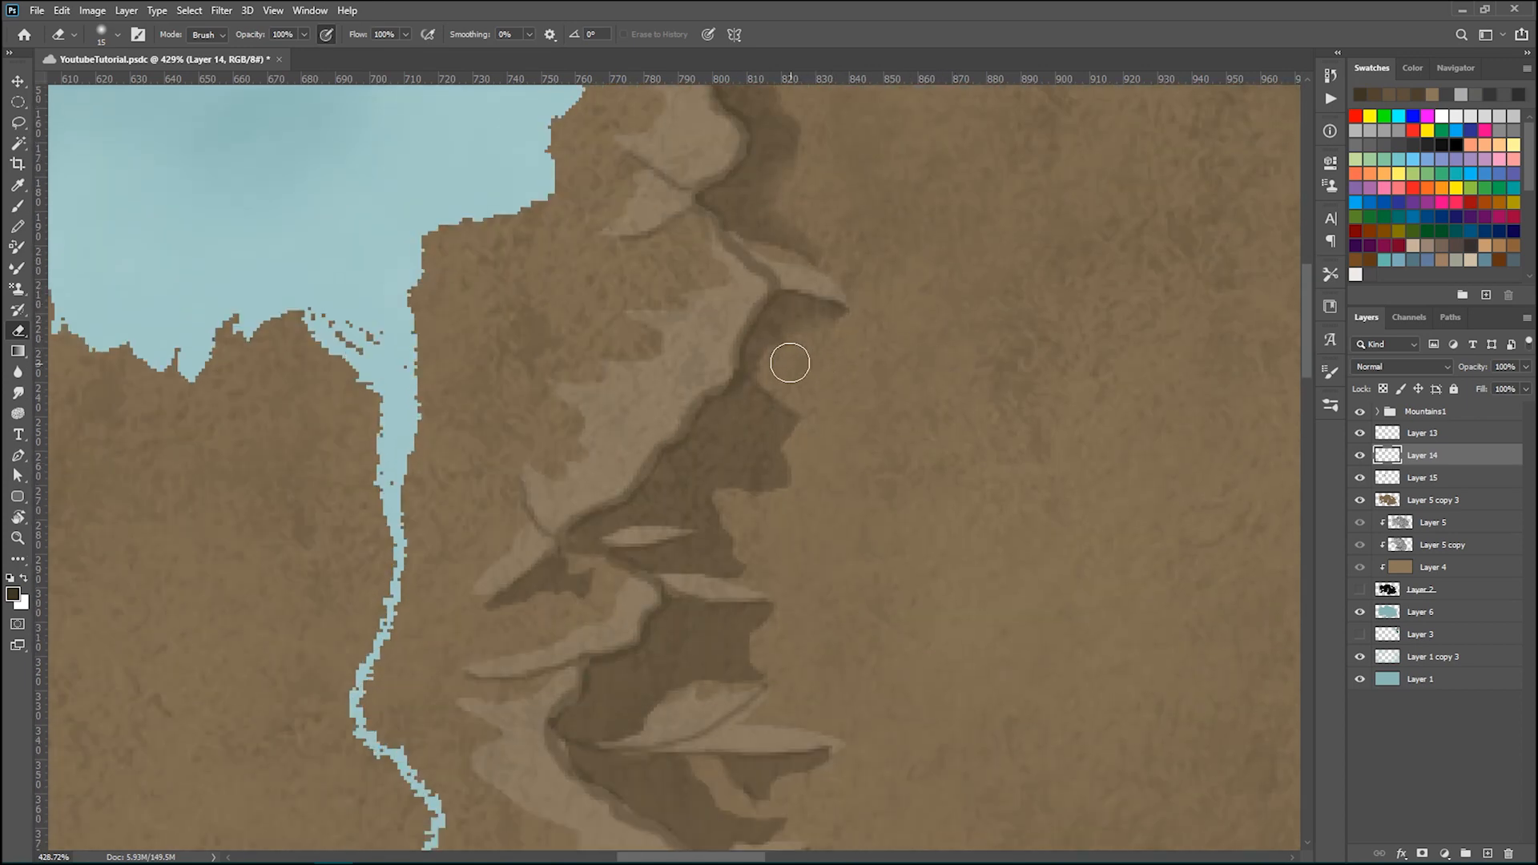
scroll(865, 376, down, 1)
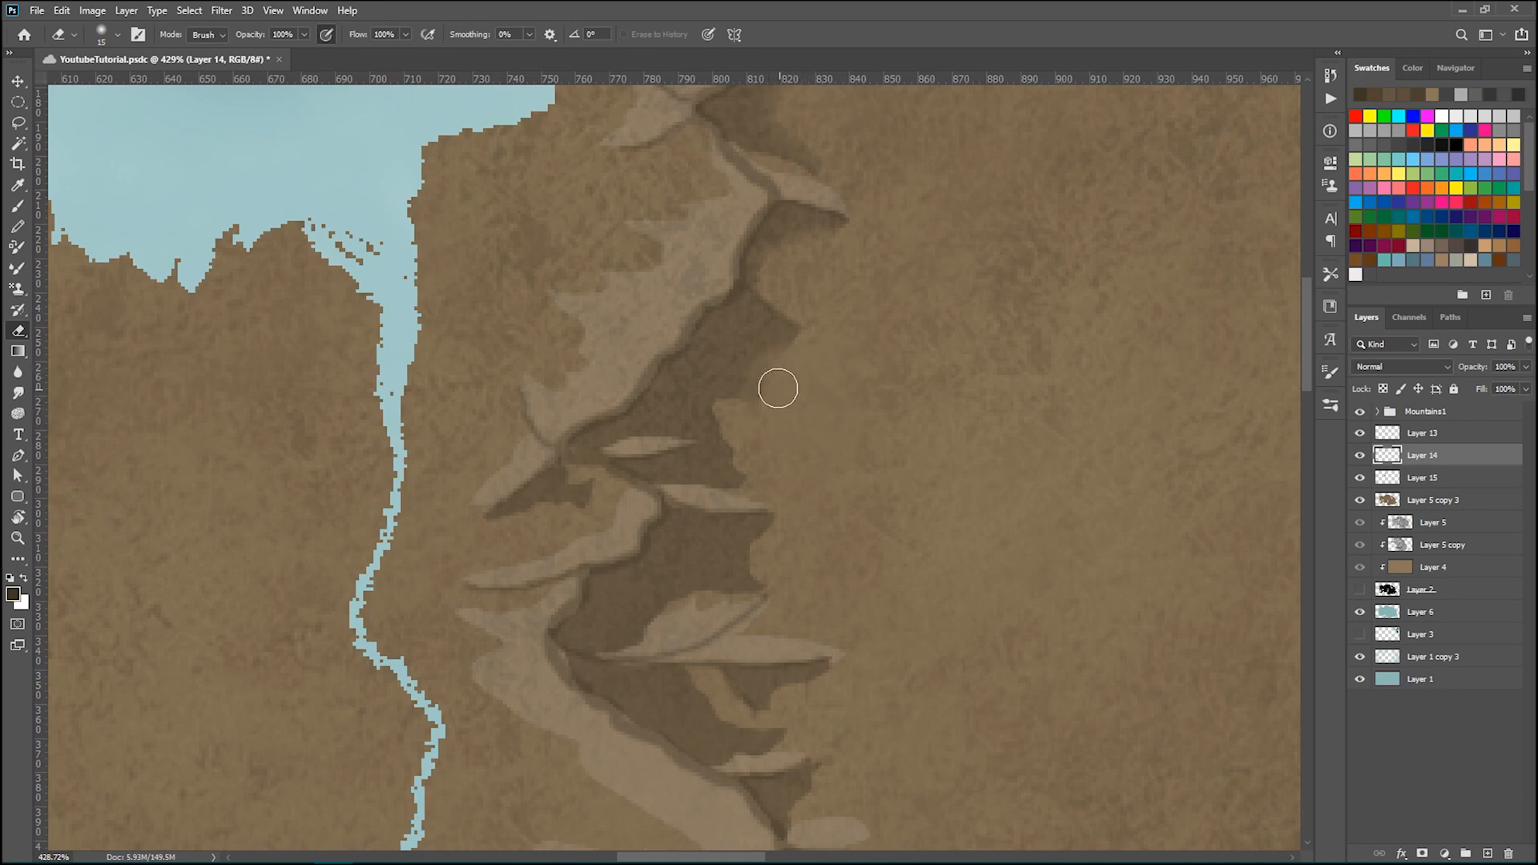
drag(734, 423, 739, 461)
mouse_move(785, 532)
mouse_down()
mouse_move(762, 539)
mouse_move(758, 567)
mouse_move(826, 571)
mouse_up()
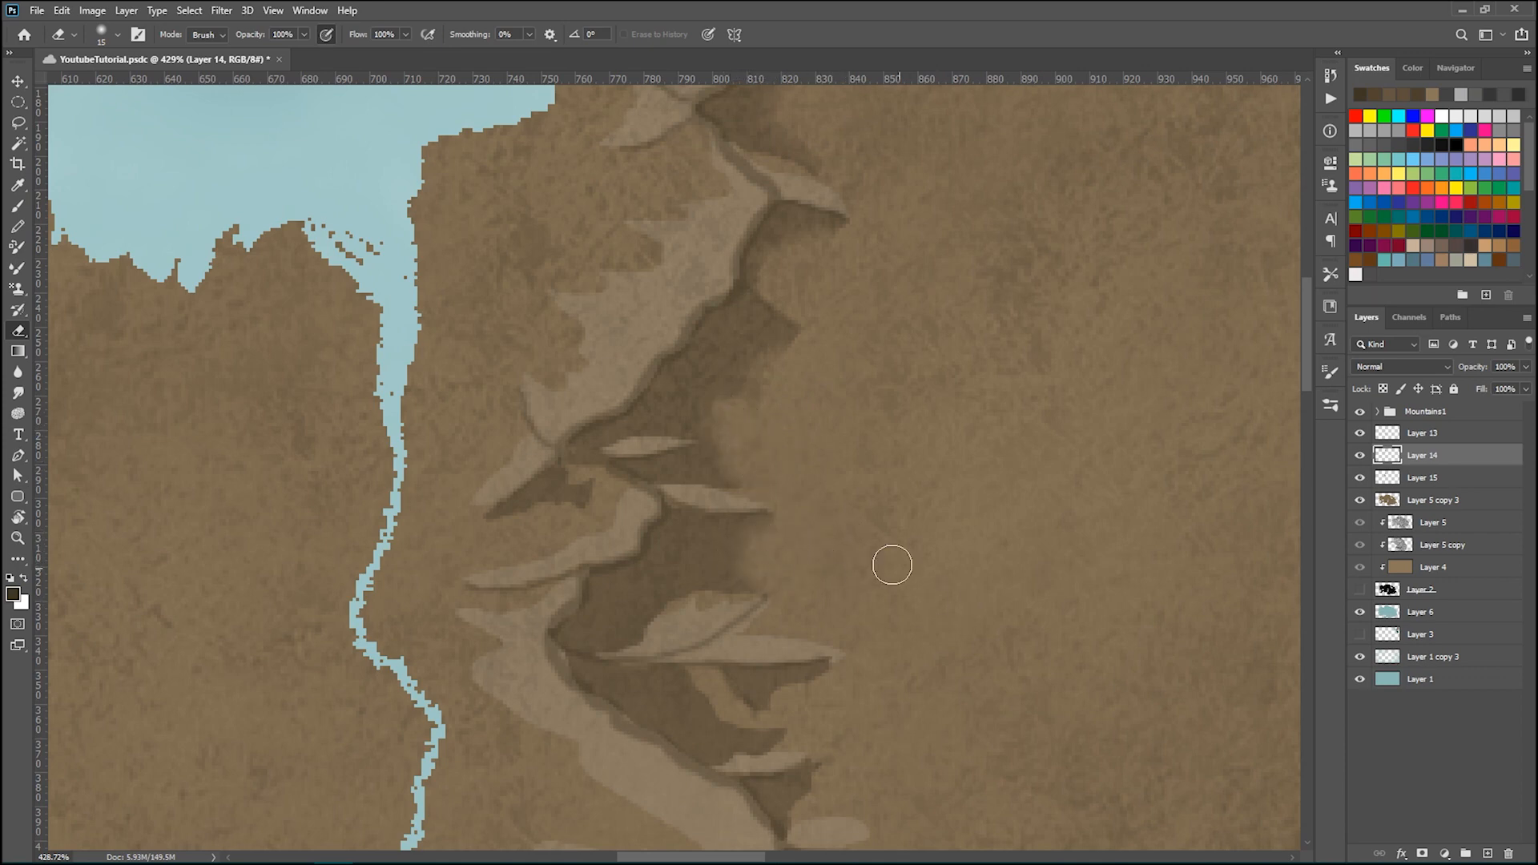
- Erase the hard edges of the small shadows between the lower eastern spurs on Layer 14 with a smaller soft eraser
scroll(841, 544, down, 2)
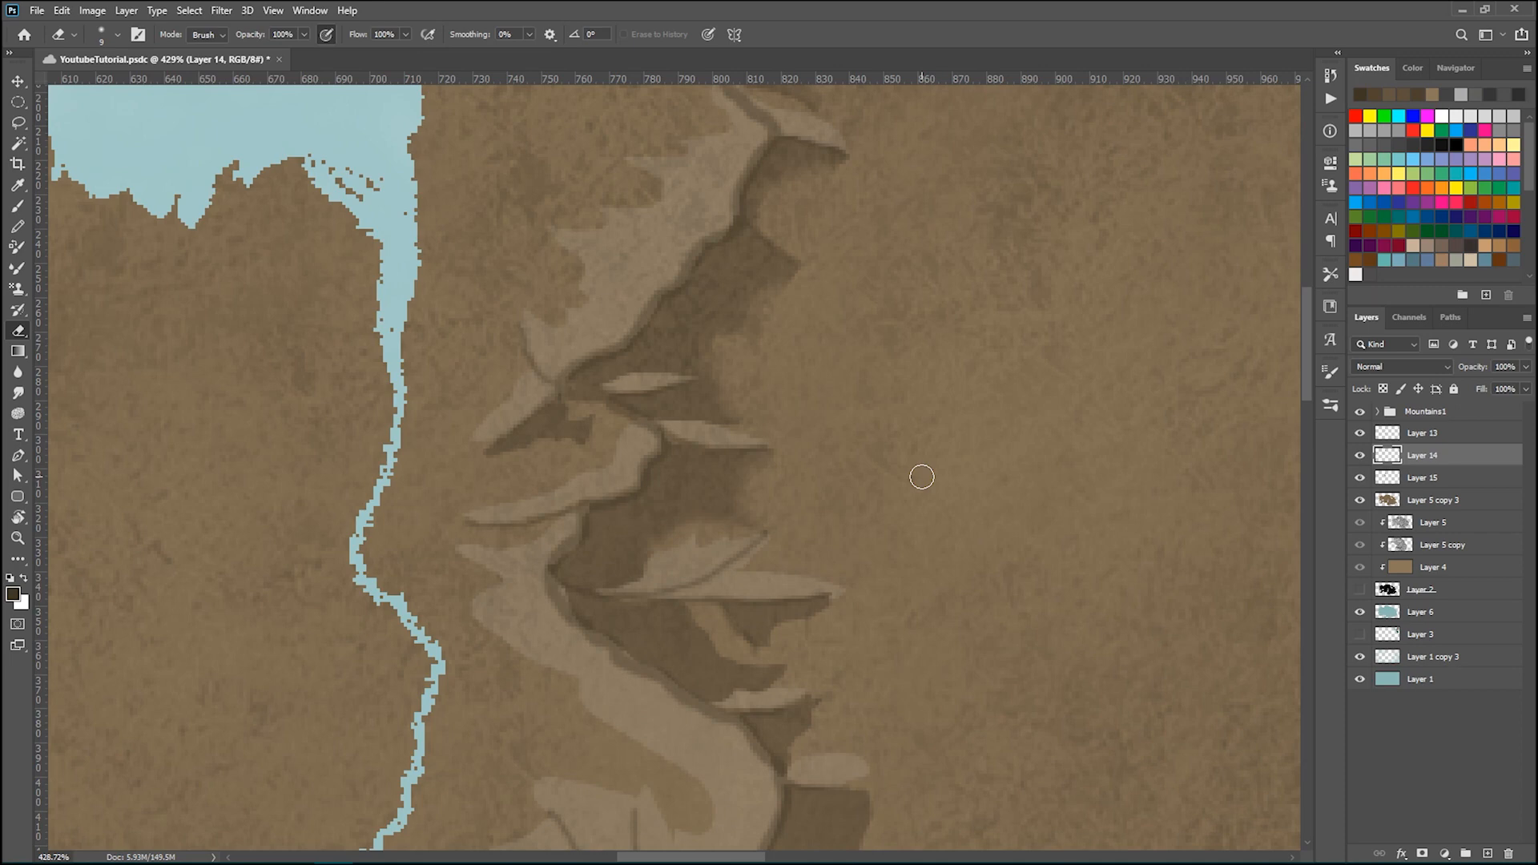
scroll(921, 476, down, 5)
scroll(852, 526, up, 3)
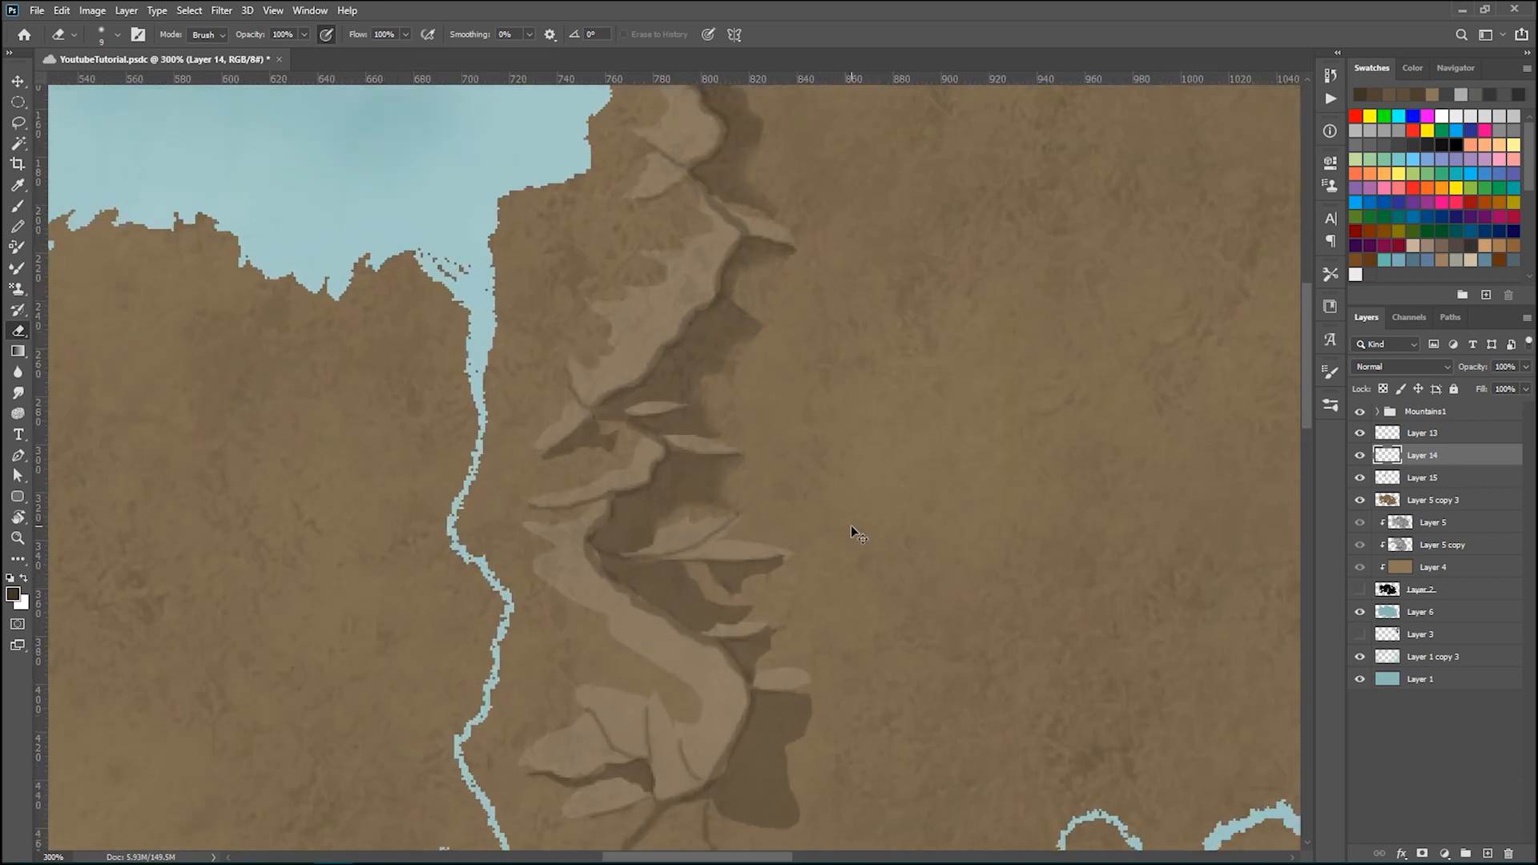
scroll(852, 526, up, 1)
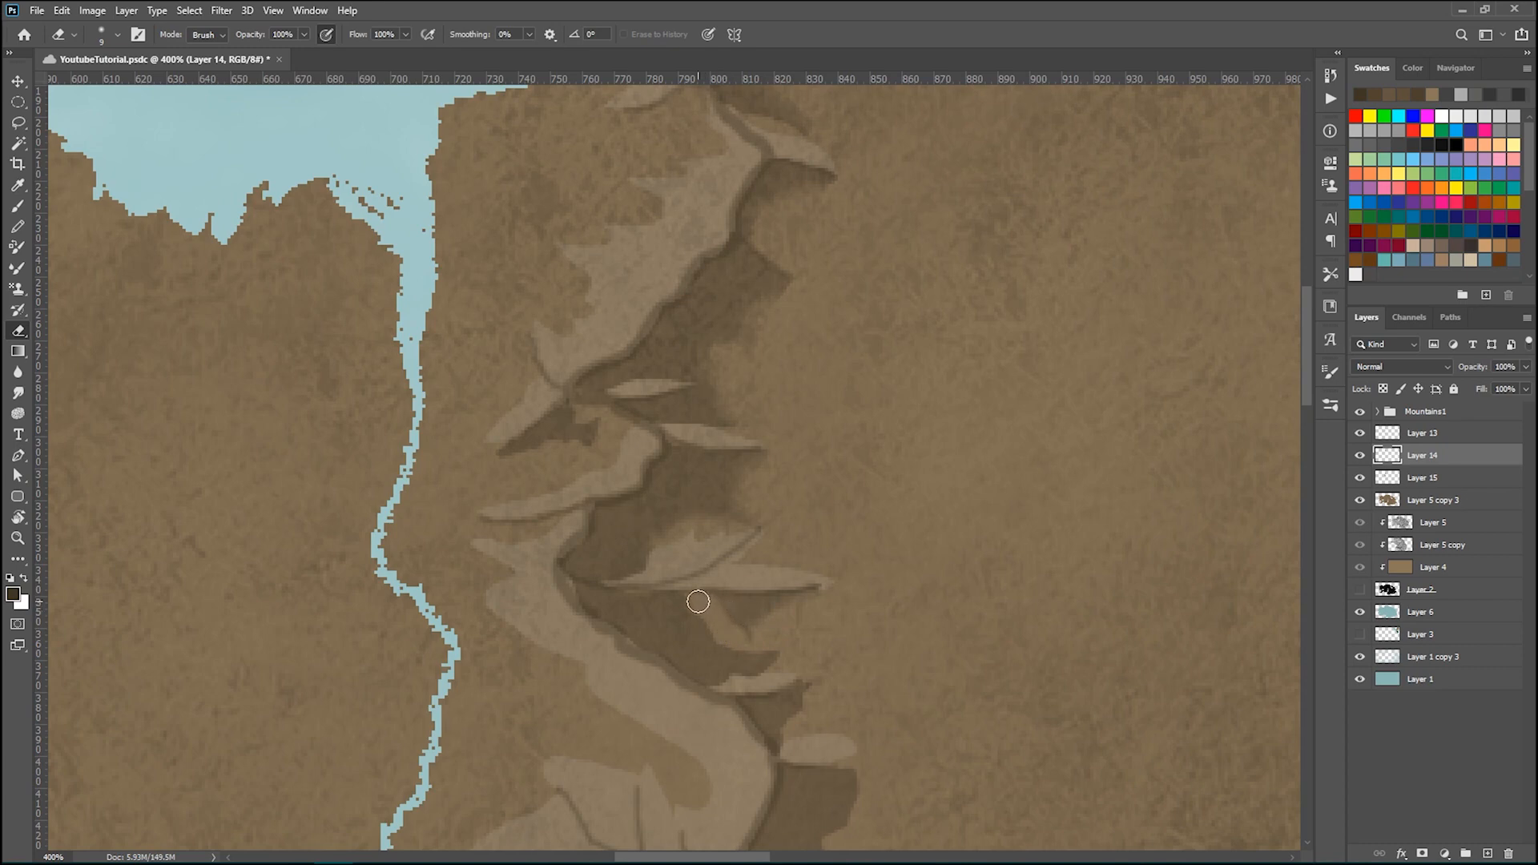
drag(738, 649, 807, 648)
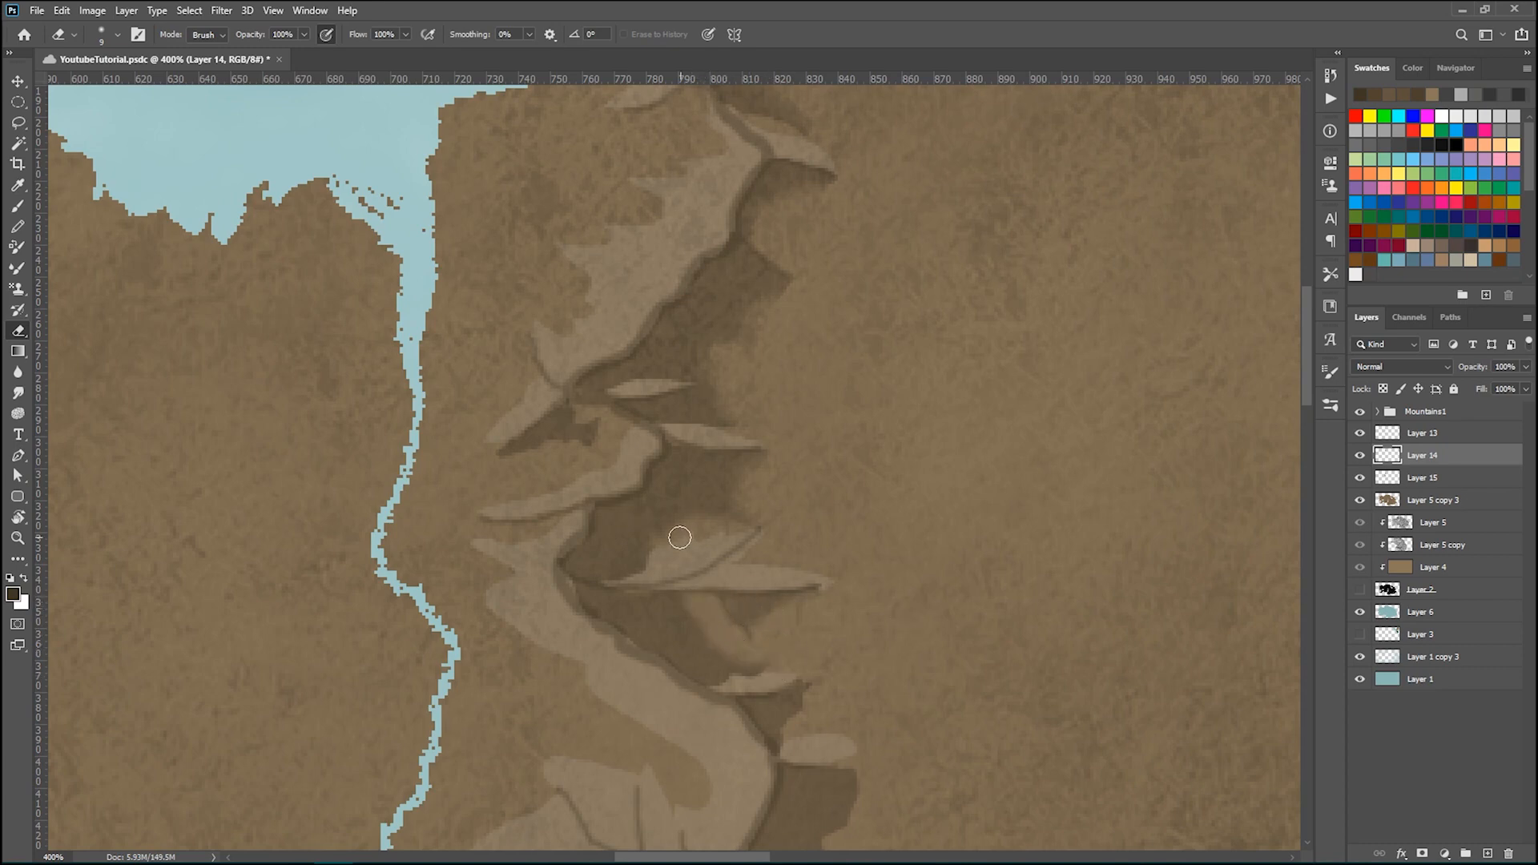
scroll(851, 624, down, 2)
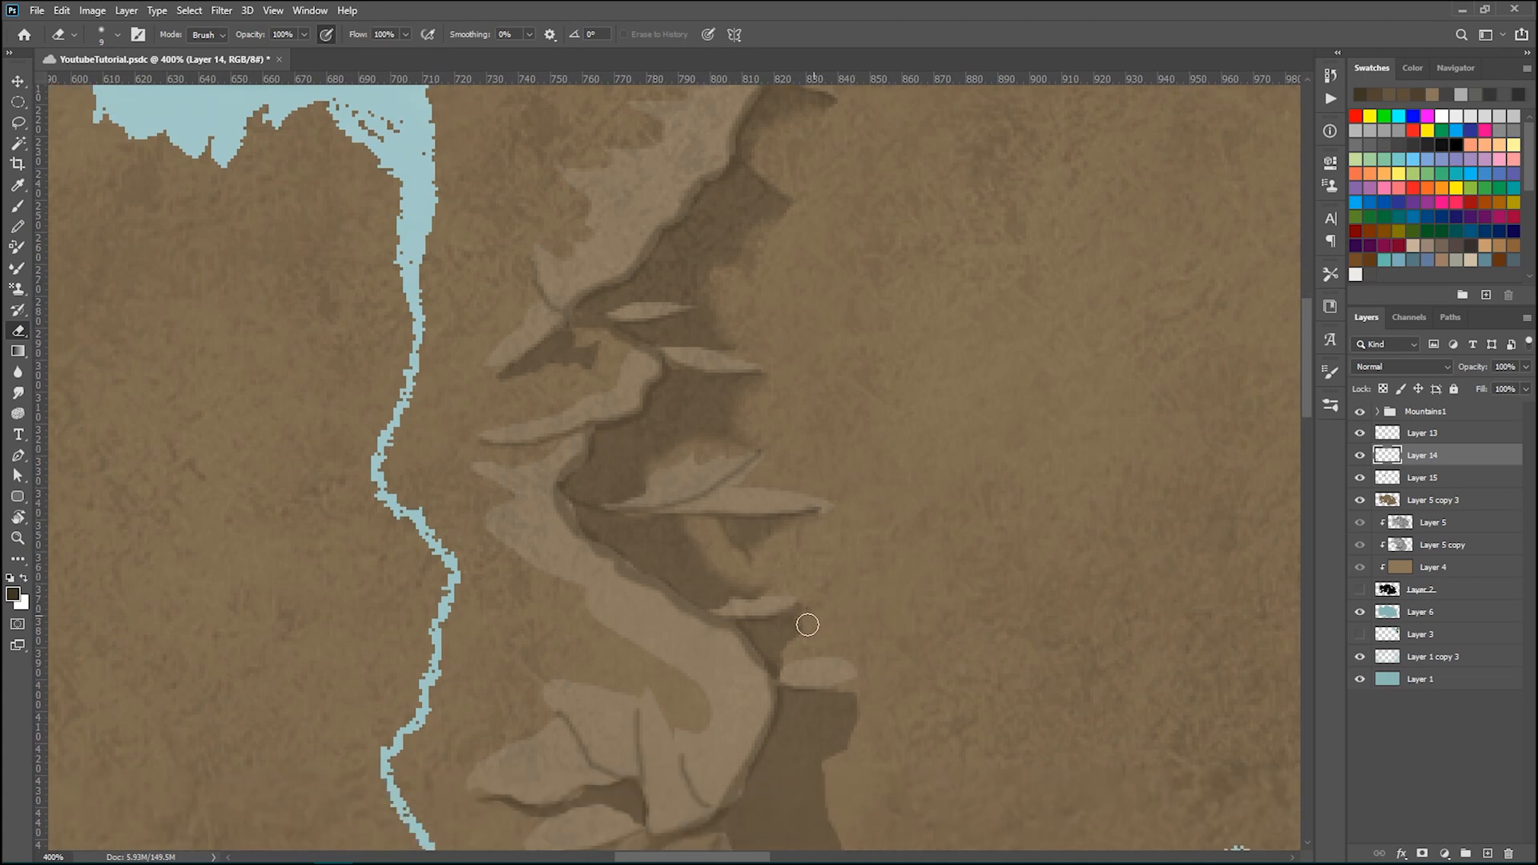
scroll(918, 605, down, 4)
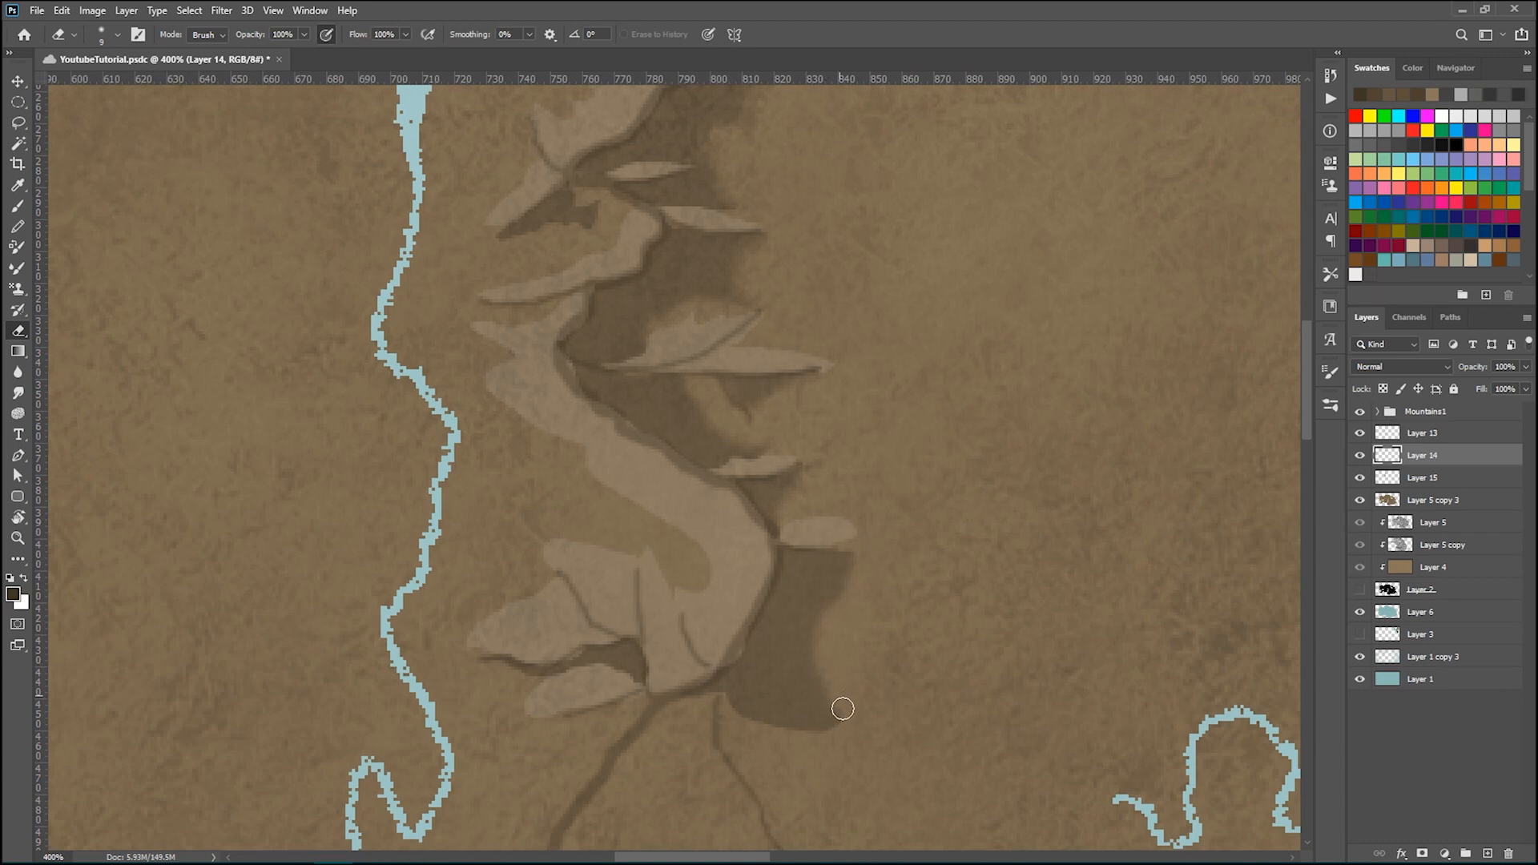
- Fade the outer edge of the large southern shadow on Layer 14 with an enlarged soft eraser, and check the shadow edges along the range
key(bracketright)
key(bracketright)
mouse_move(865, 611)
mouse_down()
mouse_move(852, 643)
mouse_move(866, 744)
mouse_move(851, 764)
mouse_move(877, 754)
mouse_move(857, 745)
mouse_move(874, 699)
mouse_move(854, 638)
mouse_up()
scroll(978, 561, up, 3)
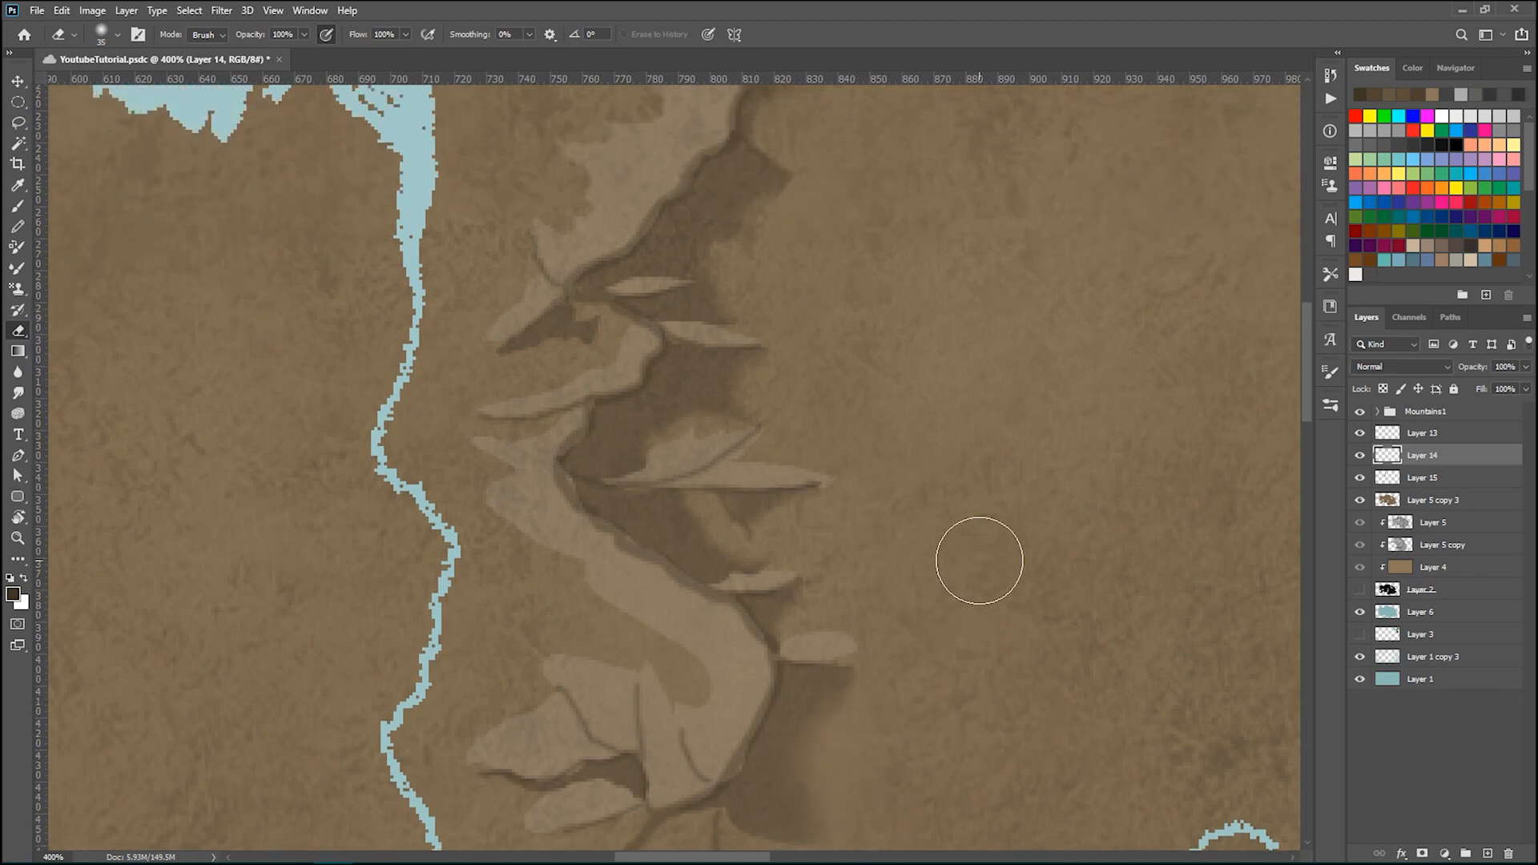
key(bracketleft)
scroll(889, 392, up, 3)
scroll(890, 392, up, 10)
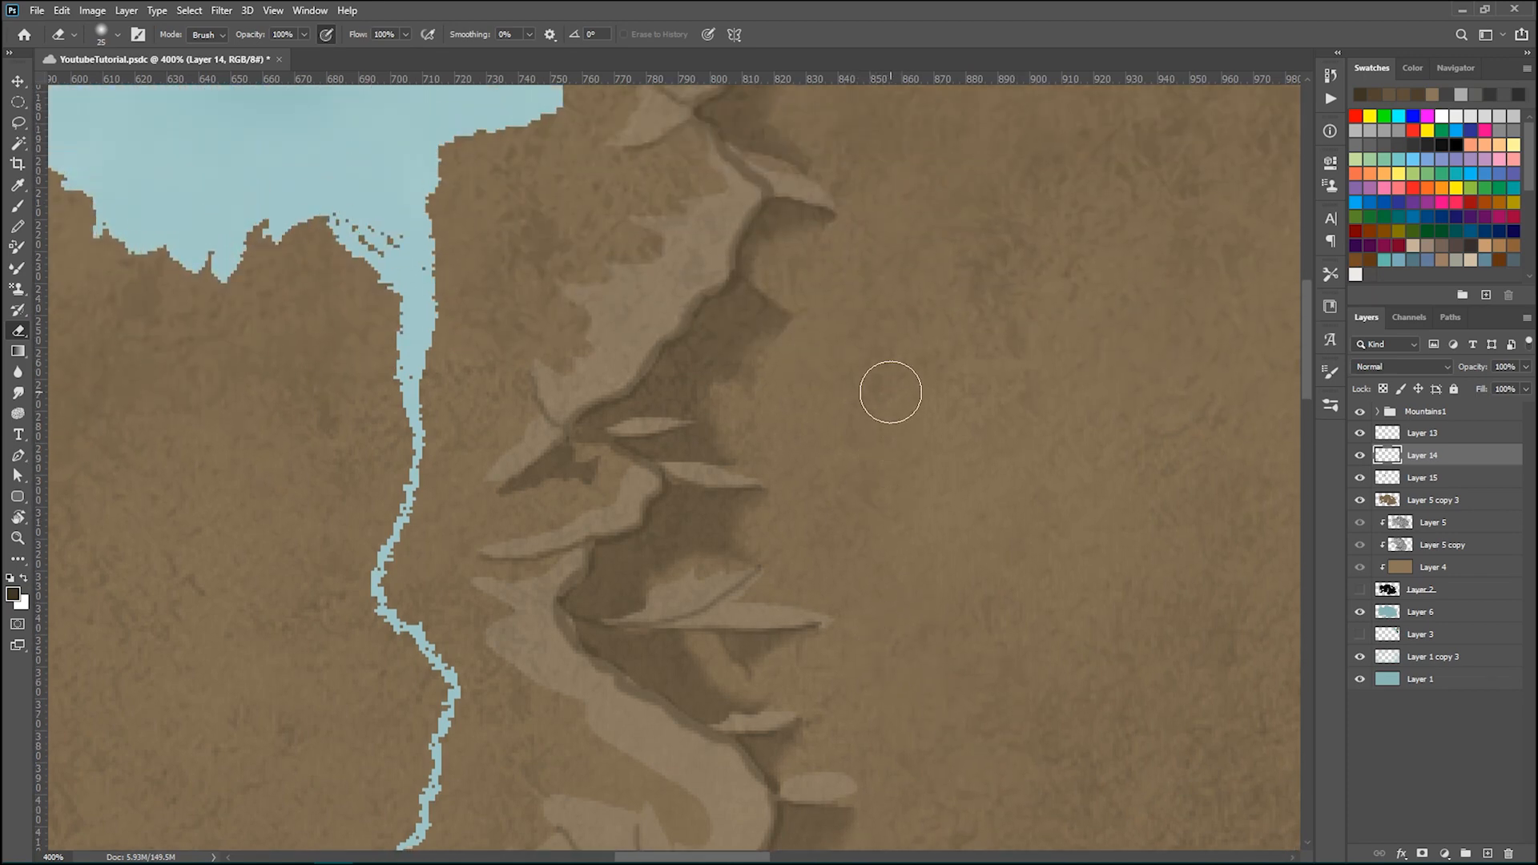
scroll(908, 327, down, 10)
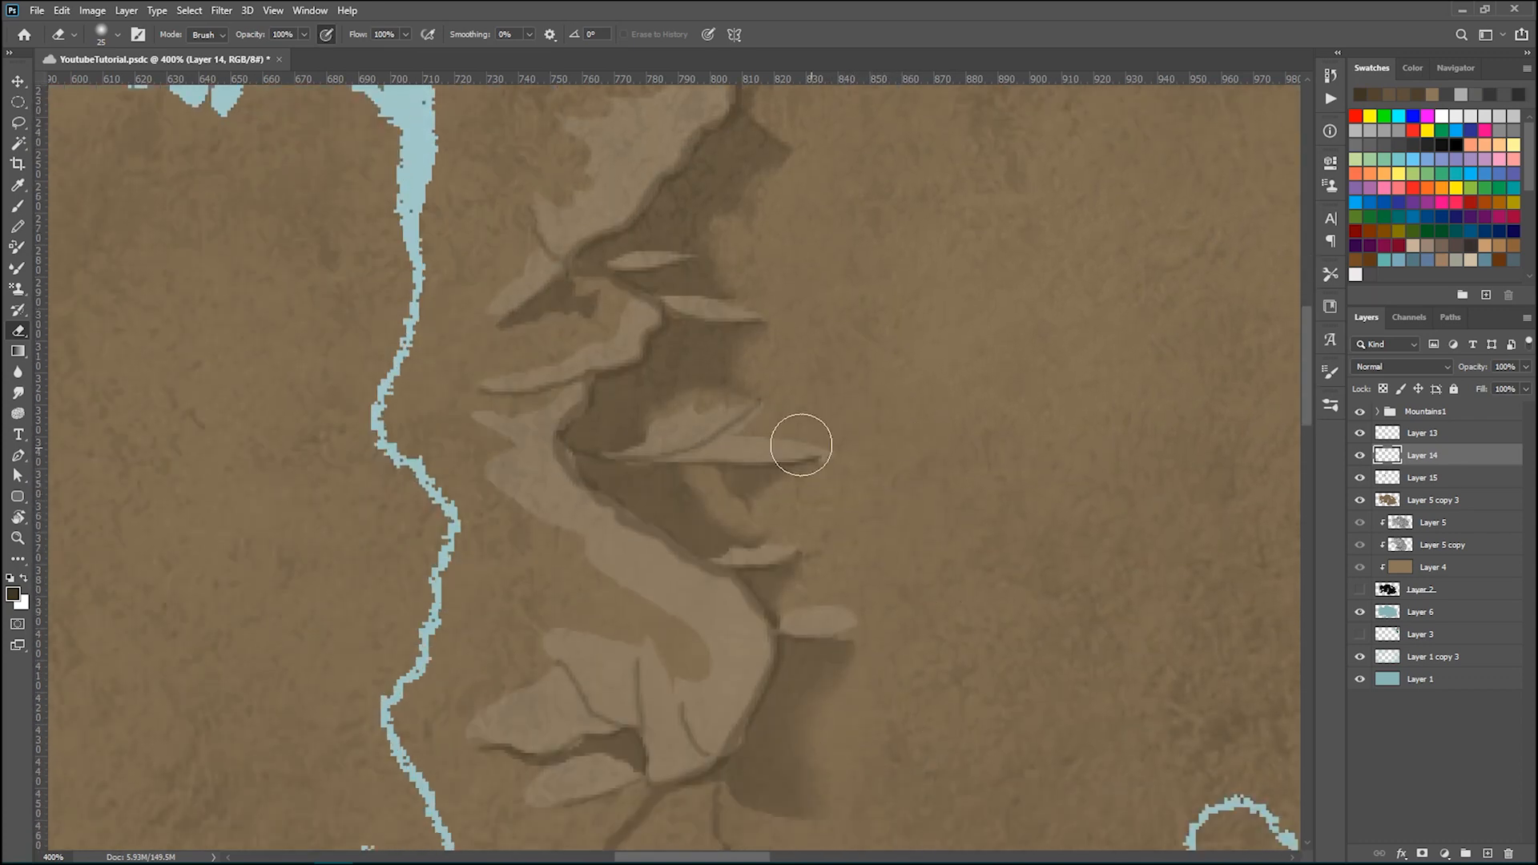
key(bracketleft)
key(bracketleft)
scroll(878, 418, down, 3)
scroll(1002, 422, up, 5)
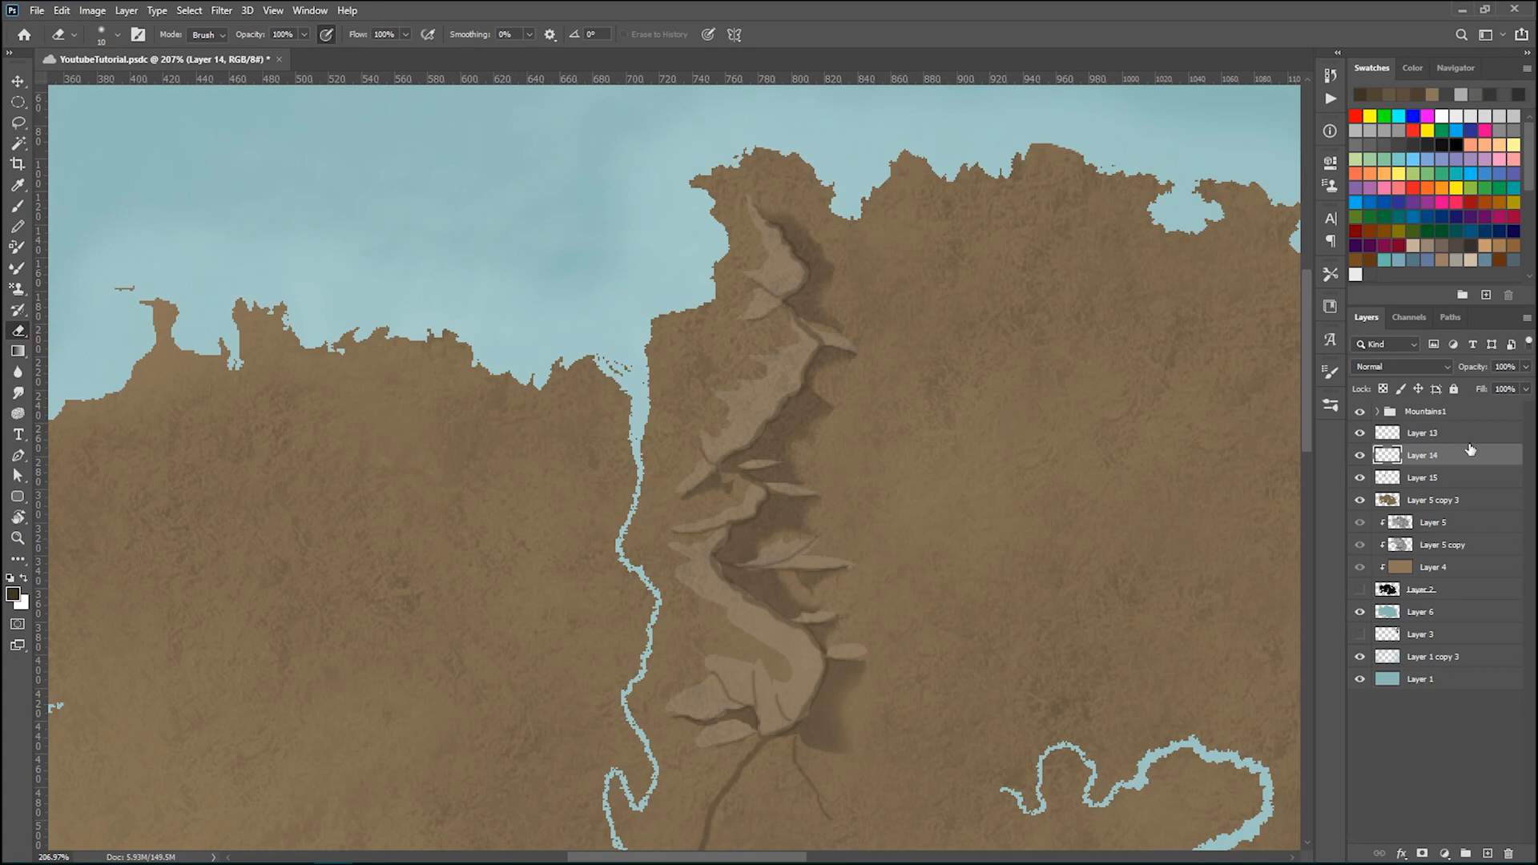
- Select the highlights on Layer 15 and fade the tip of the uppermost eastern spur with a larger soft eraser
click(1453, 477)
click(1360, 478)
click(1360, 477)
scroll(822, 344, up, 4)
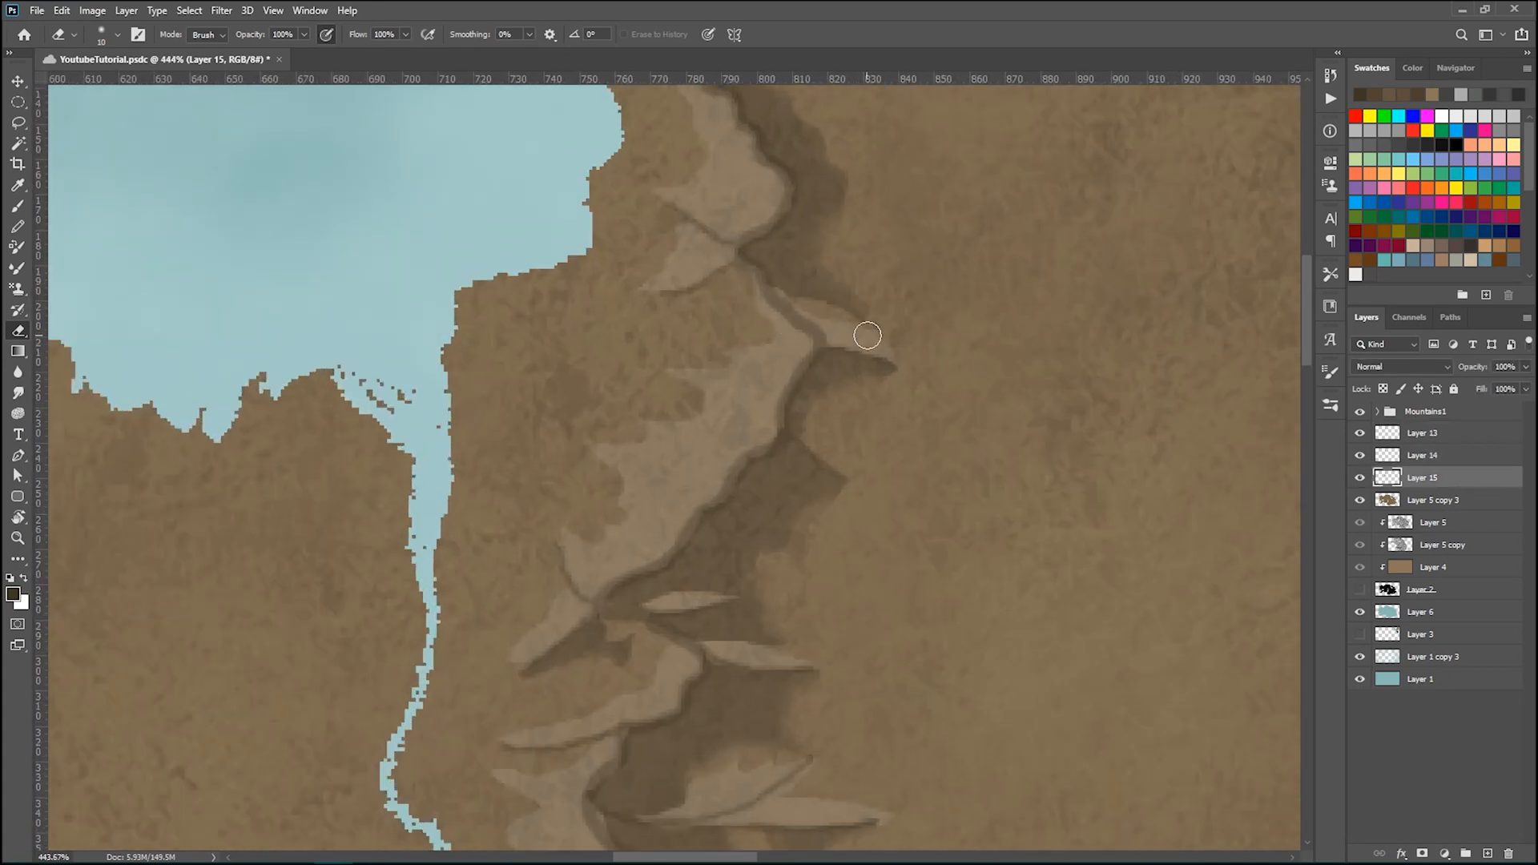
key(bracketright)
key(bracketright)
key(bracketright)
drag(906, 333, 897, 312)
- Soften the western edge of the large upper highlight on Layer 15 with a 20 px soft eraser
key(bracketleft)
key(bracketleft)
key(bracketright)
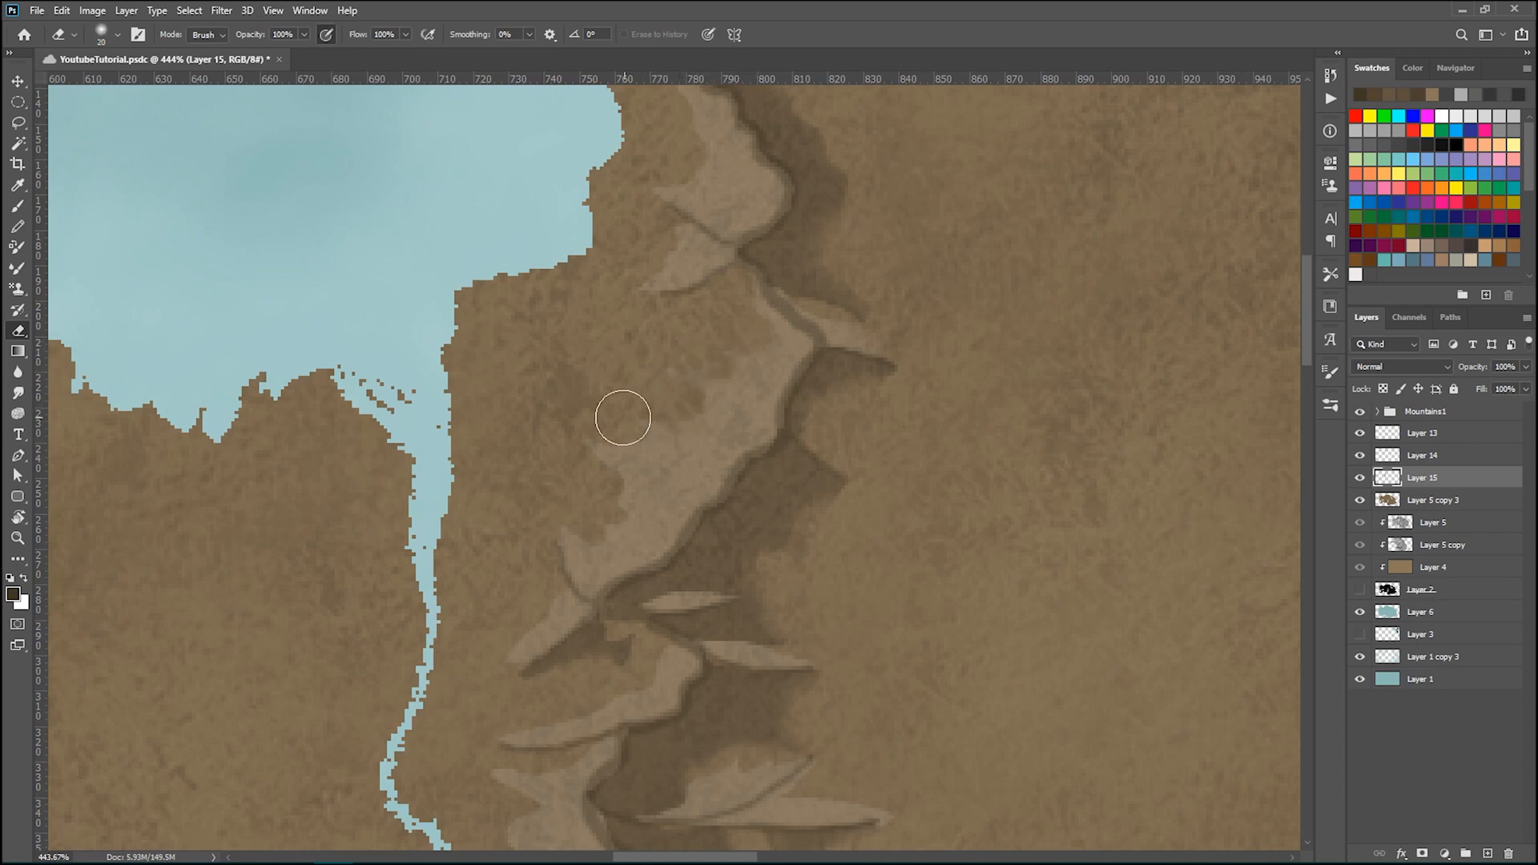
drag(584, 525, 567, 515)
scroll(513, 552, down, 2)
- Fade the highlight edges of the middle western spurs and upper bend on Layer 15 with a 15 px soft eraser
key(bracketleft)
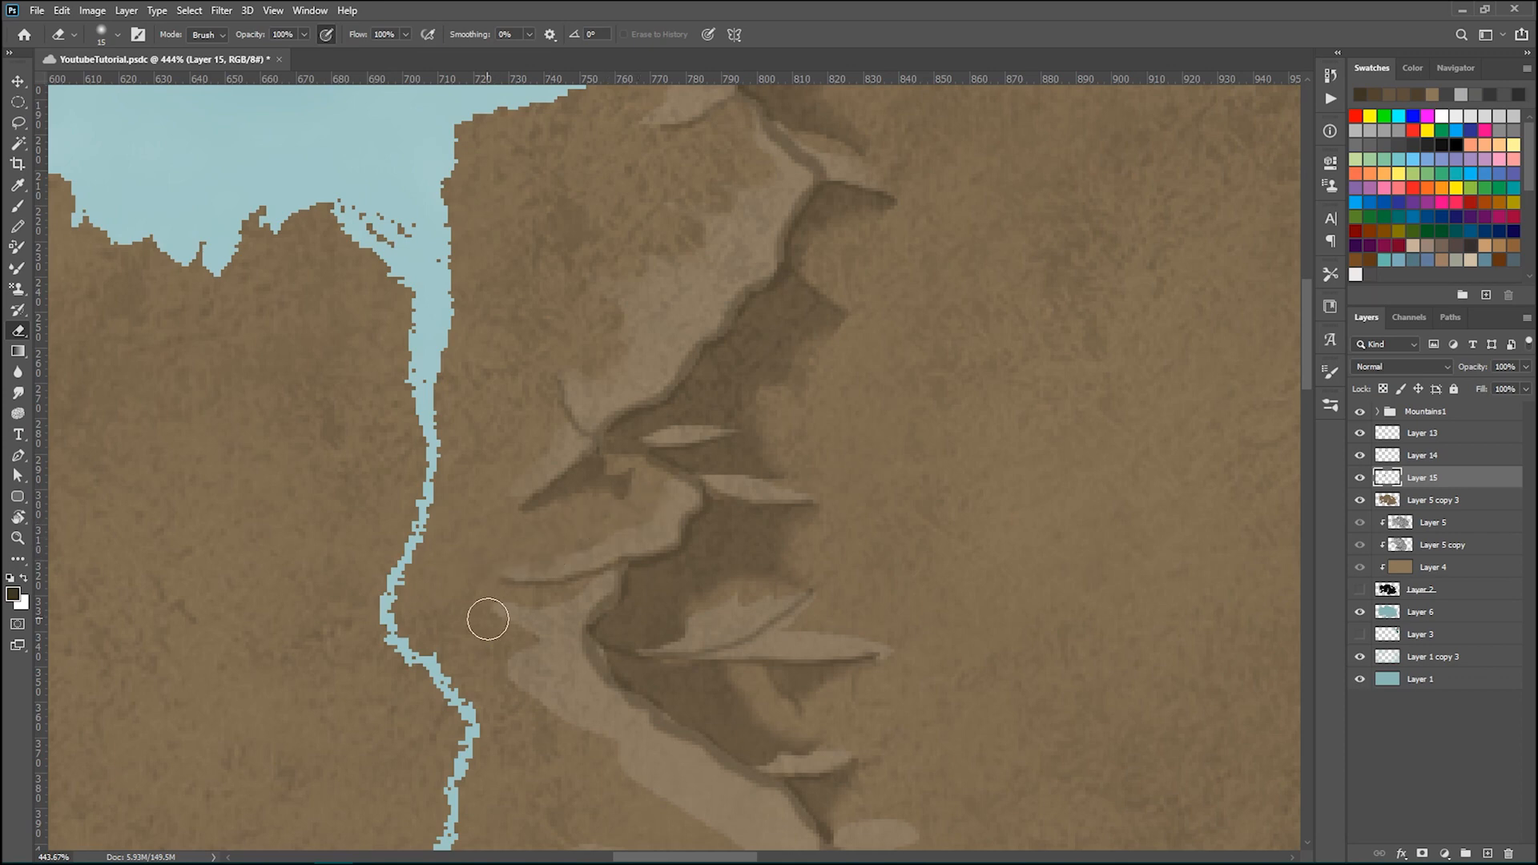
scroll(587, 539, down, 2)
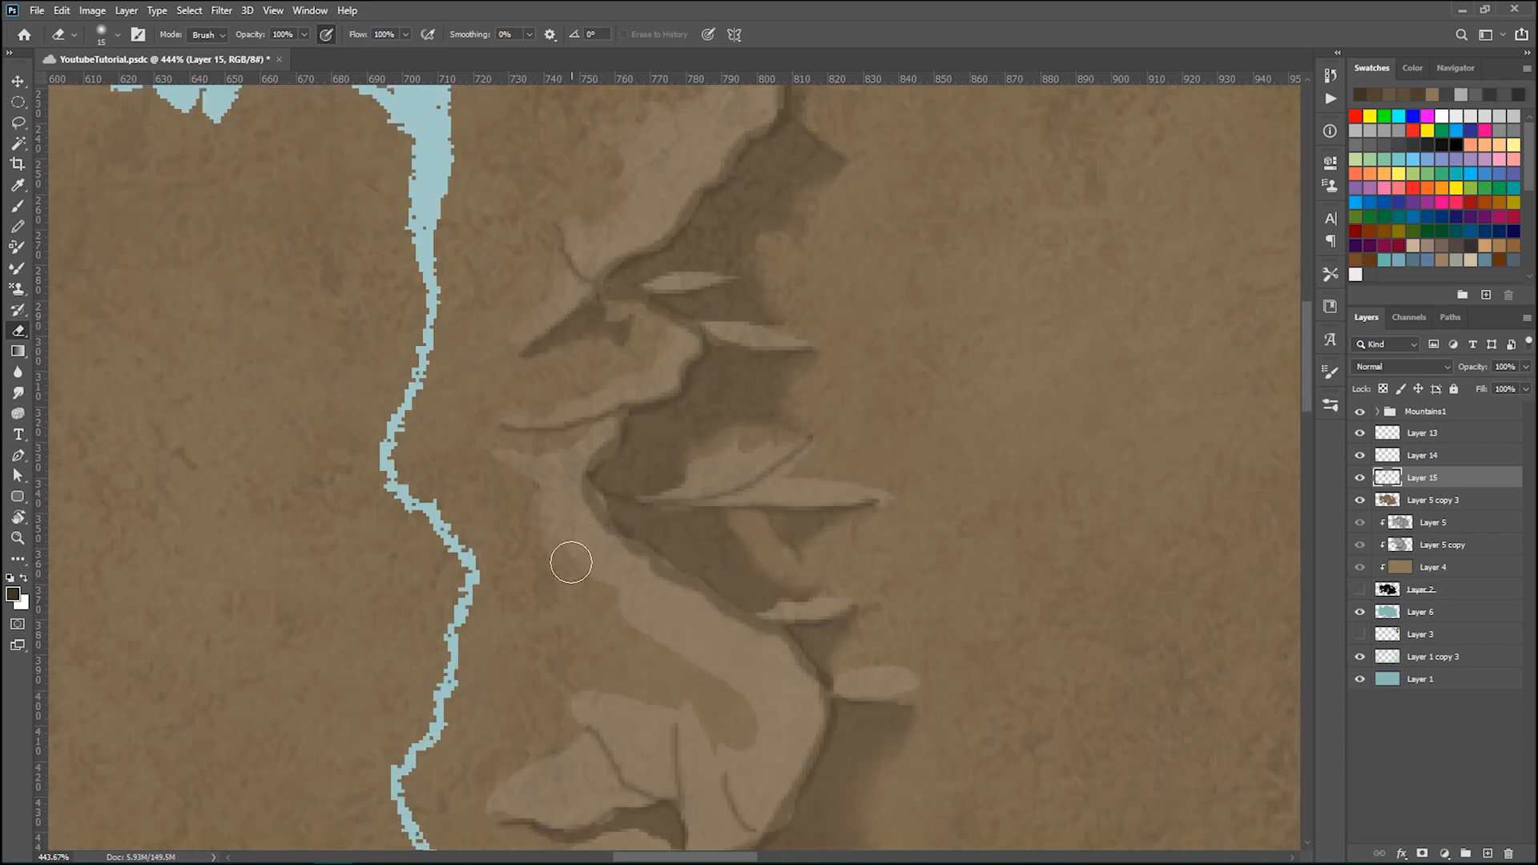
scroll(617, 628, down, 3)
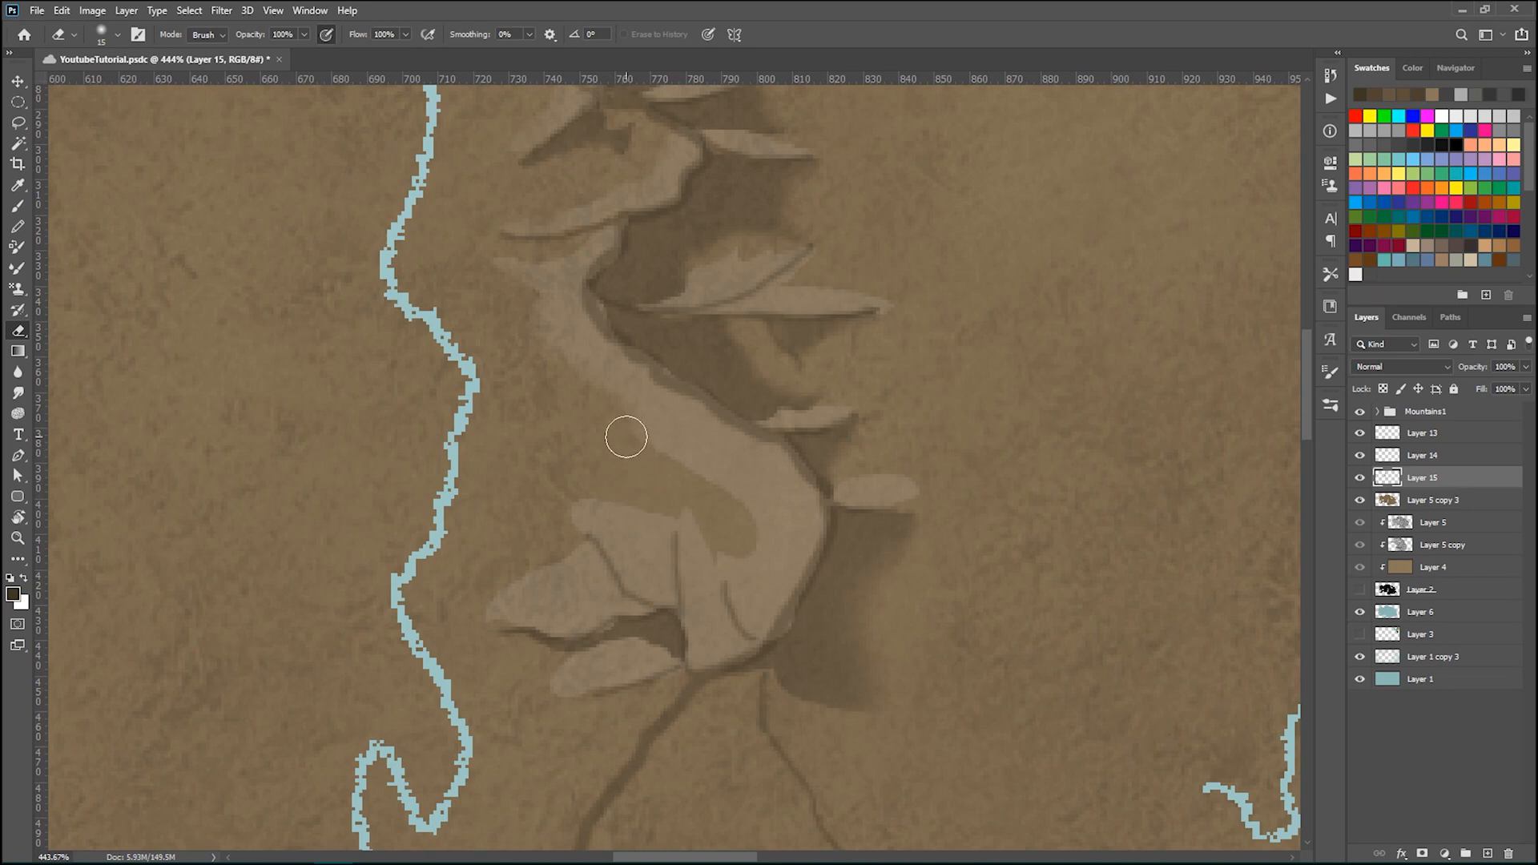
- Blend the outer edges of the southern highlights on Layer 15 into the terrain with a 20 px soft eraser
key(bracketright)
mouse_move(676, 467)
mouse_down()
mouse_move(723, 502)
mouse_move(729, 544)
mouse_move(655, 484)
mouse_move(642, 500)
mouse_move(589, 475)
mouse_move(559, 480)
mouse_move(557, 524)
mouse_move(502, 529)
mouse_move(558, 547)
mouse_move(480, 588)
mouse_move(511, 704)
mouse_move(537, 675)
mouse_up()
scroll(787, 418, up, 2)
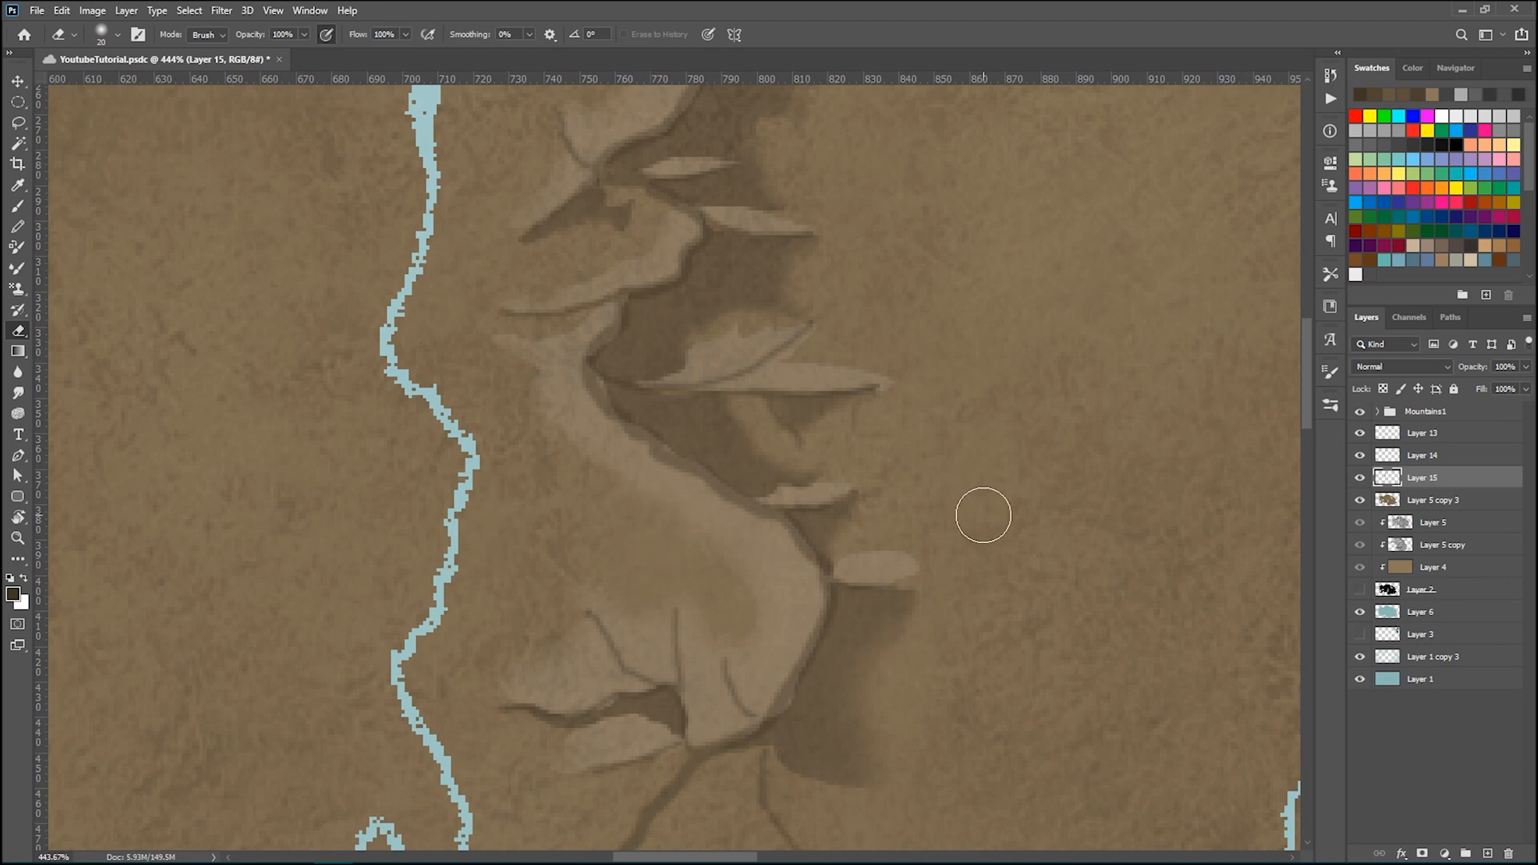
- Fade the highlights on the middle and southern eastern spurs of Layer 15 with soft eraser sizes of 10 and 20 px
key(ctrl+minus)
key(ctrl+minus)
key(ctrl+minus)
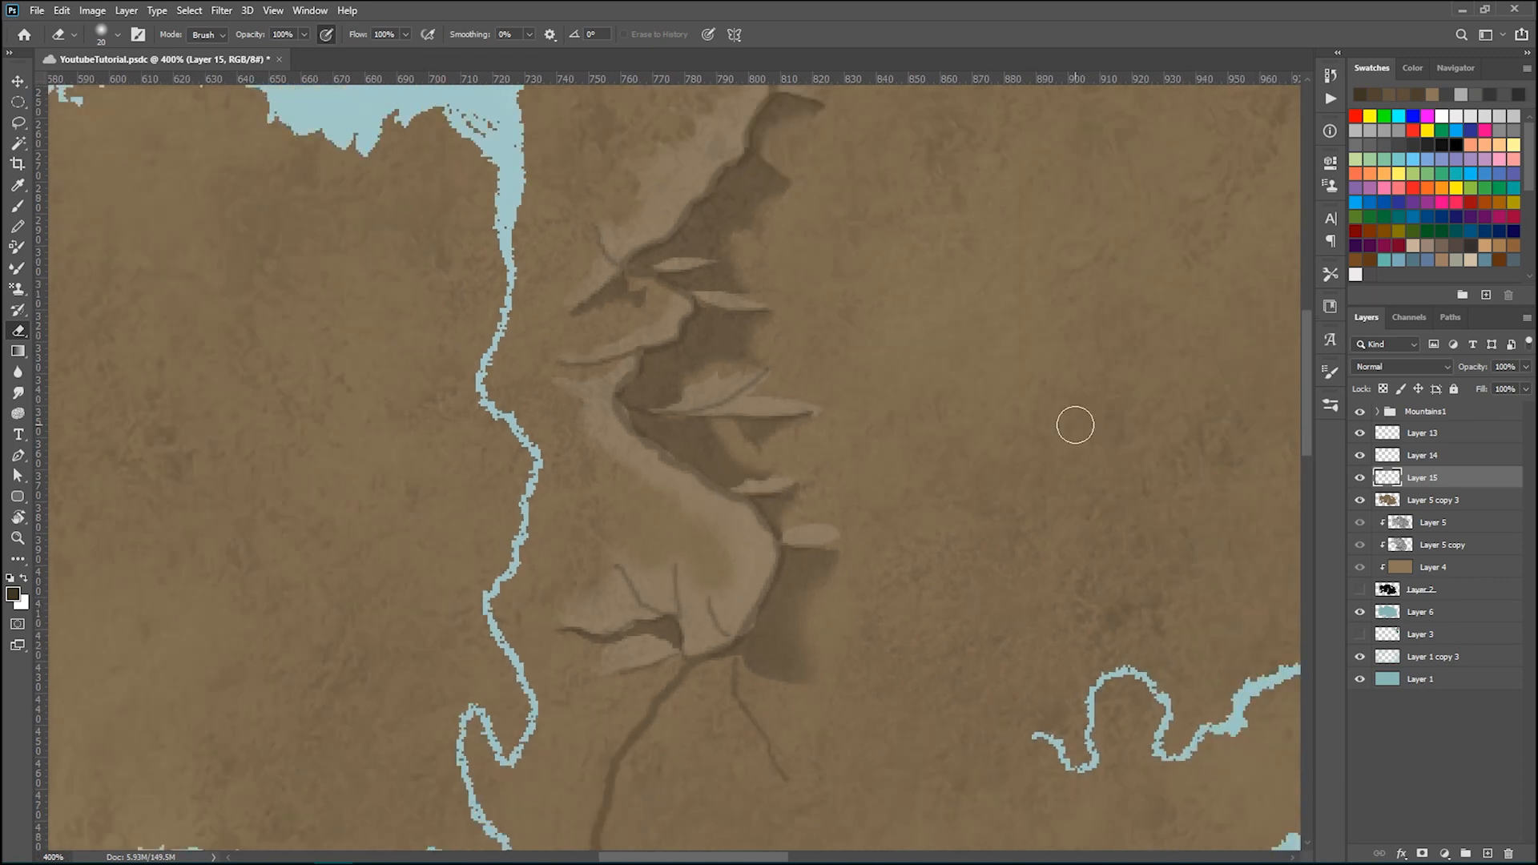
scroll(1001, 423, up, 1)
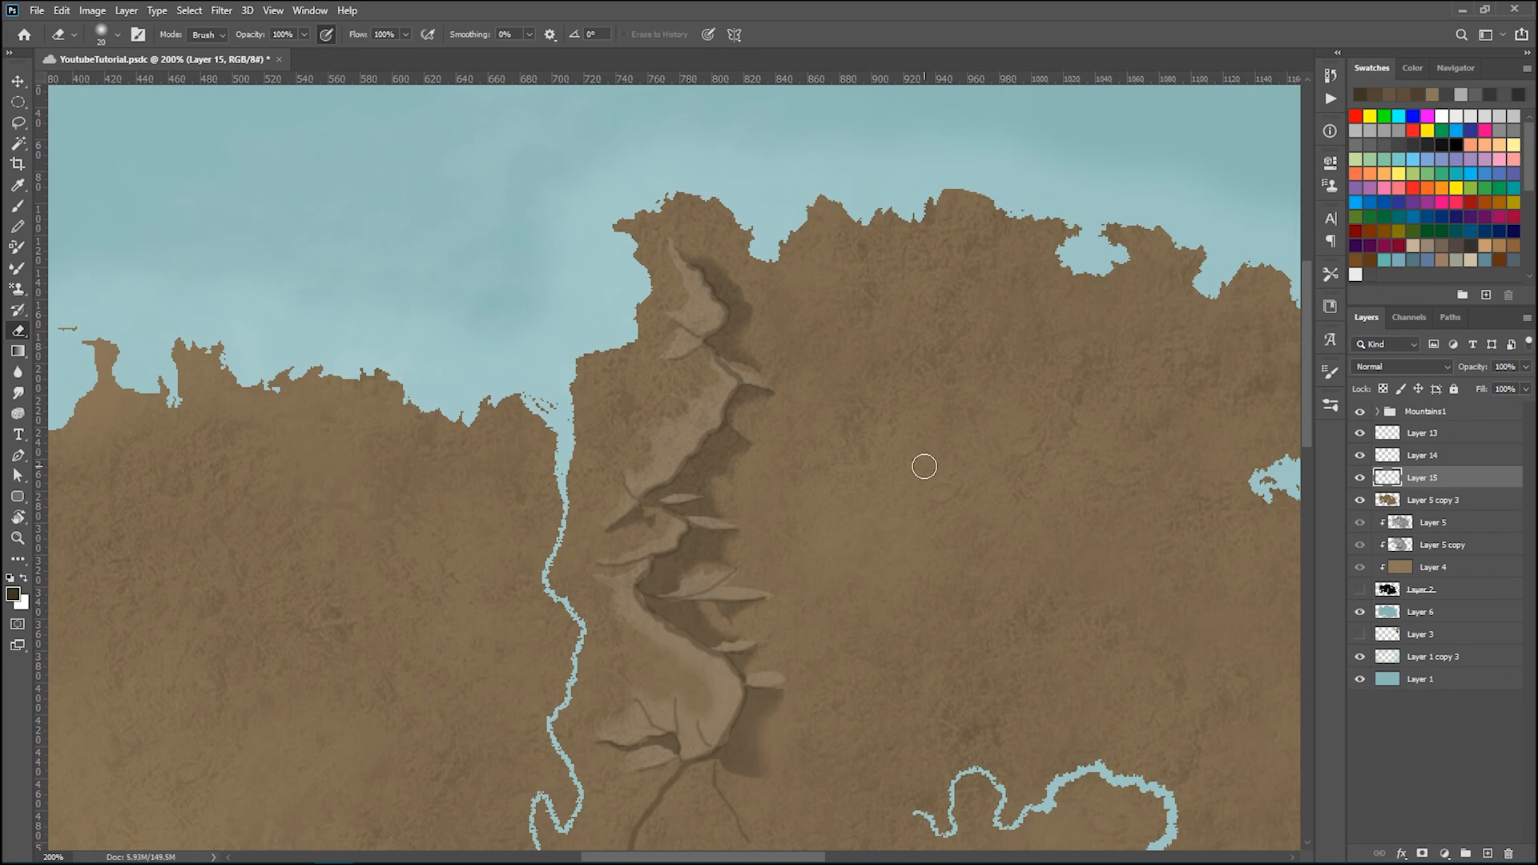
scroll(897, 493, up, 1)
key(ctrl+plus)
scroll(833, 552, down, 2)
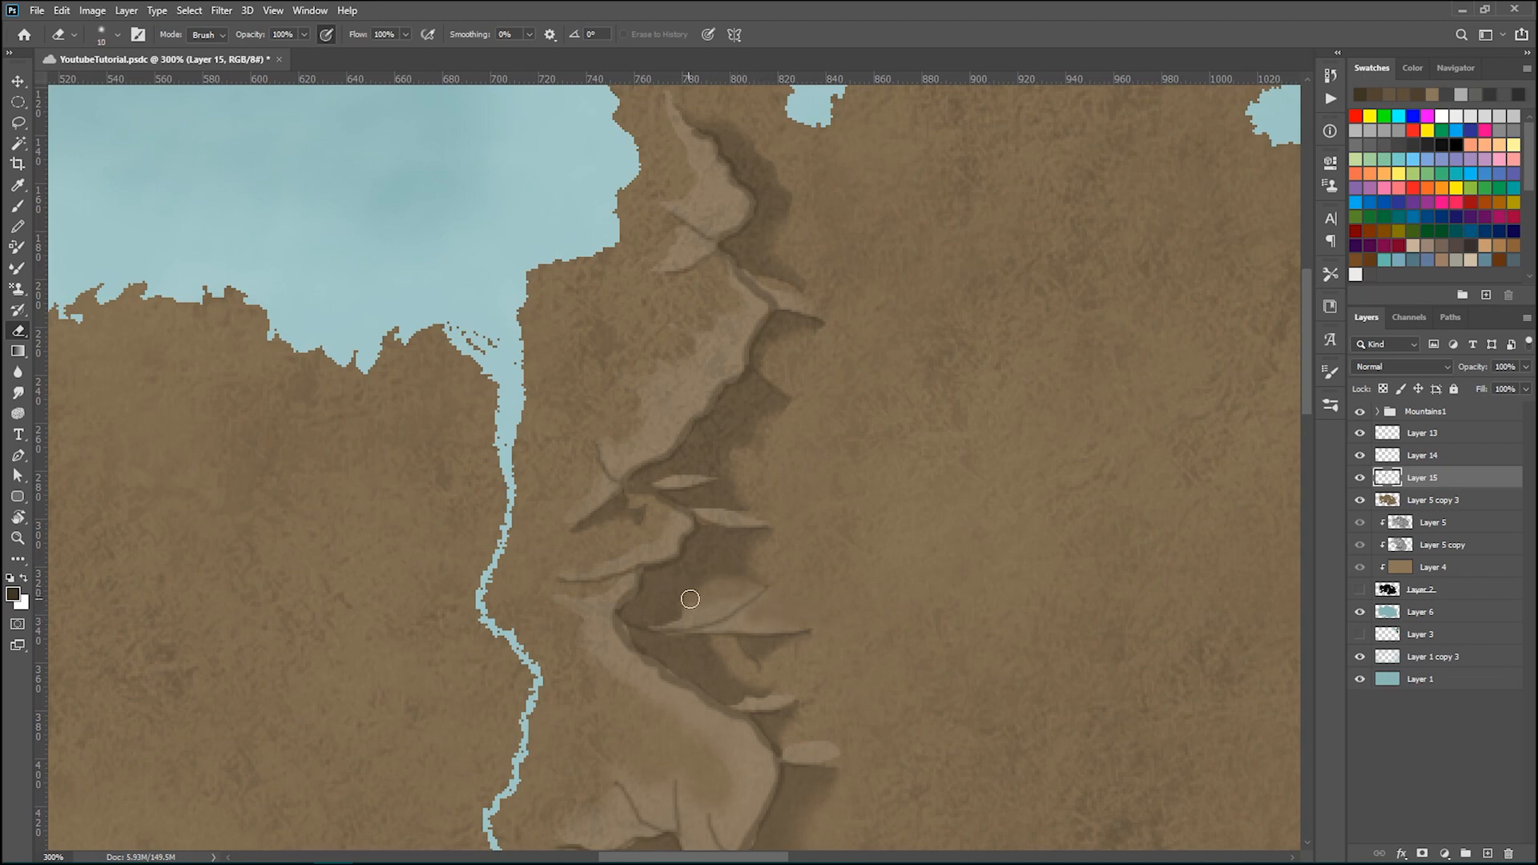
scroll(826, 620, down, 3)
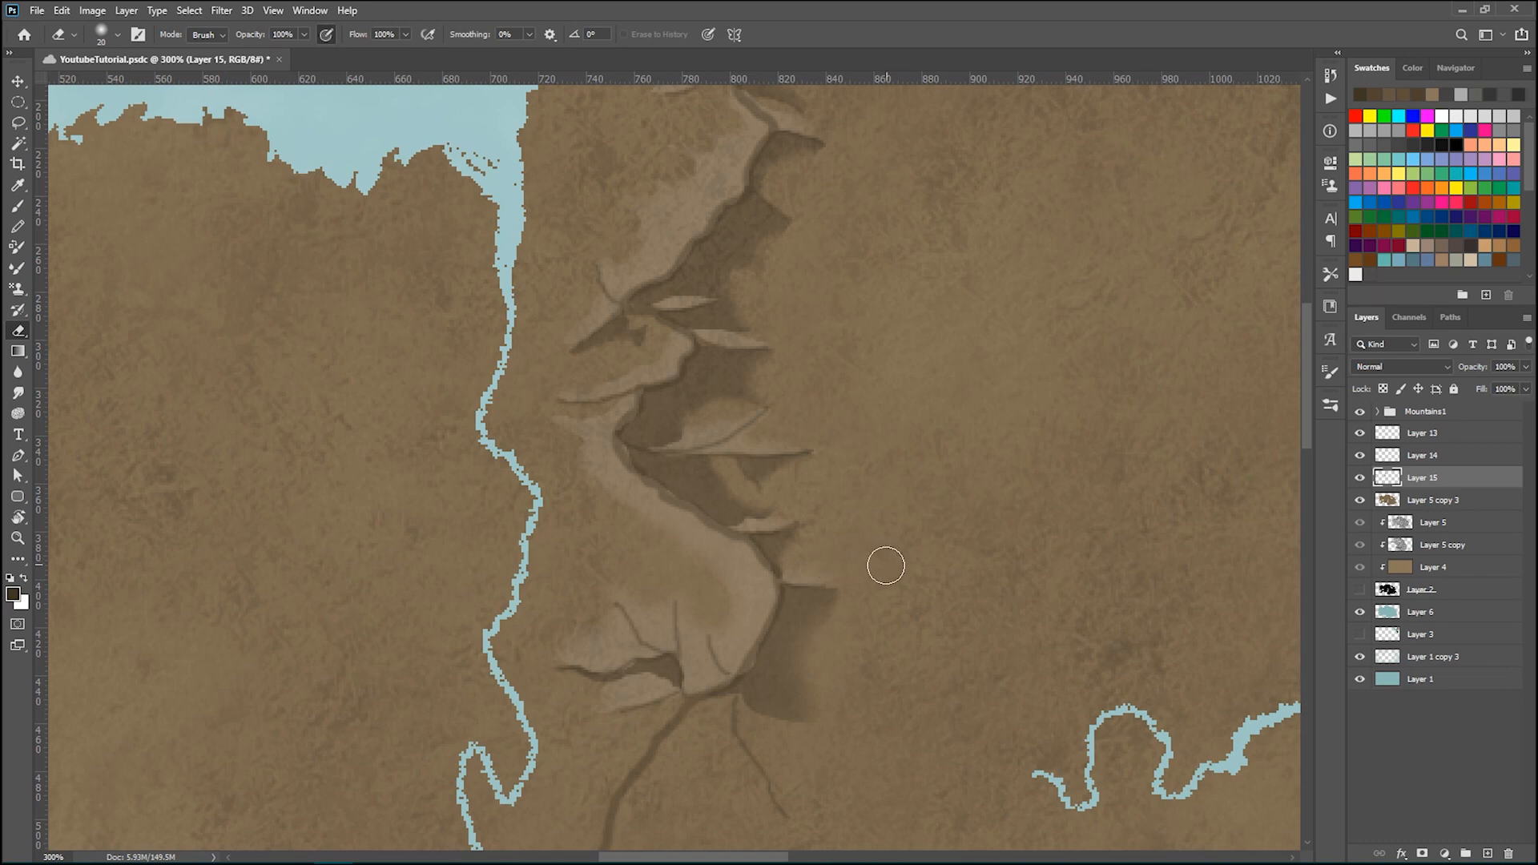
- Examine the softened mountain range up close and against the whole map, and hide the ridge line on Layer 13
scroll(877, 413, up, 1)
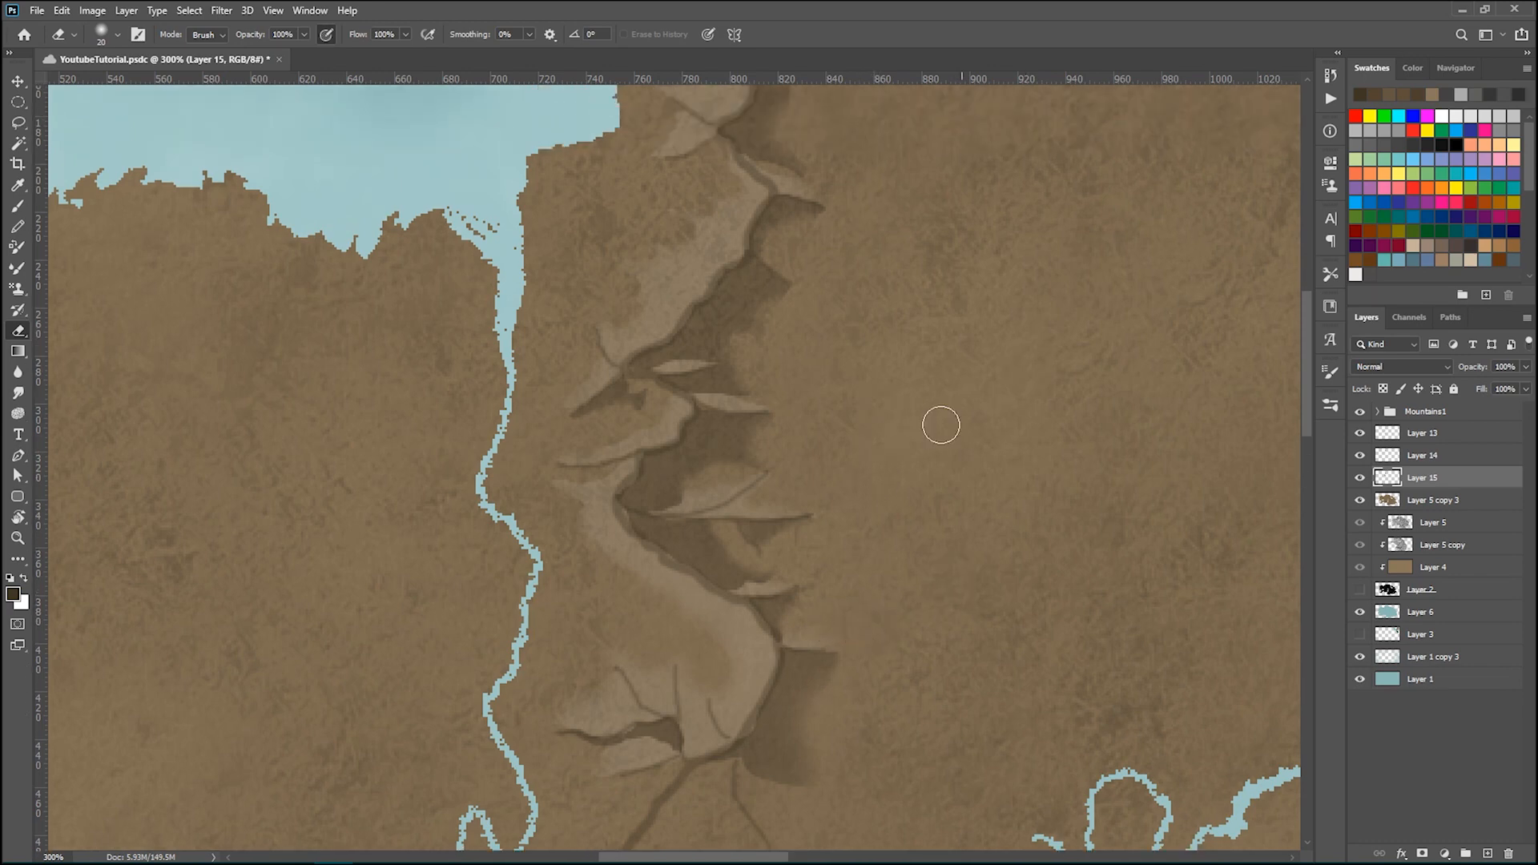
scroll(884, 435, down, 2)
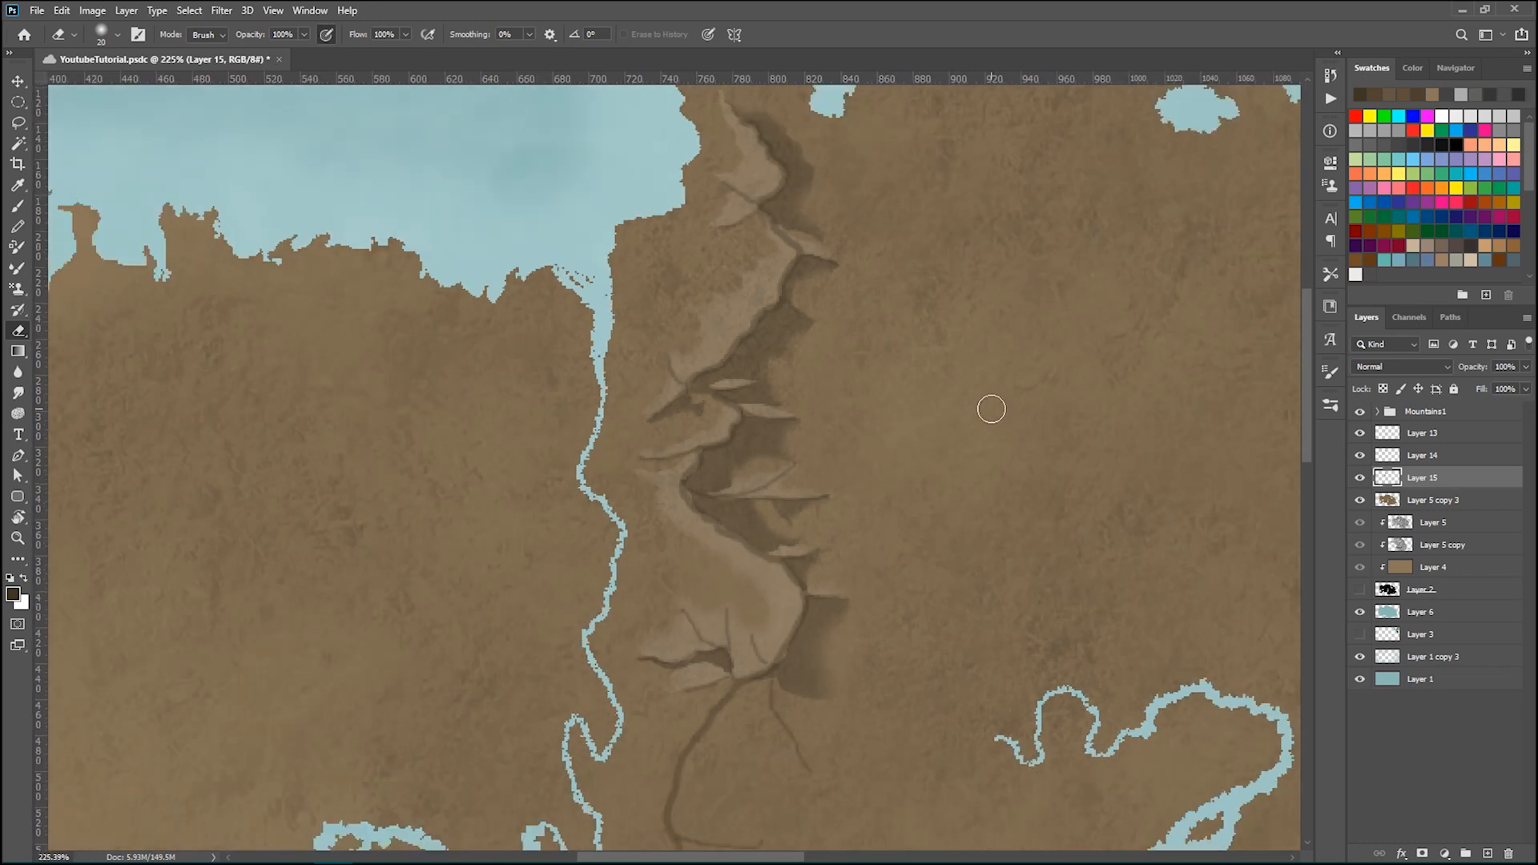
scroll(991, 409, down, 2)
scroll(813, 391, down, 2)
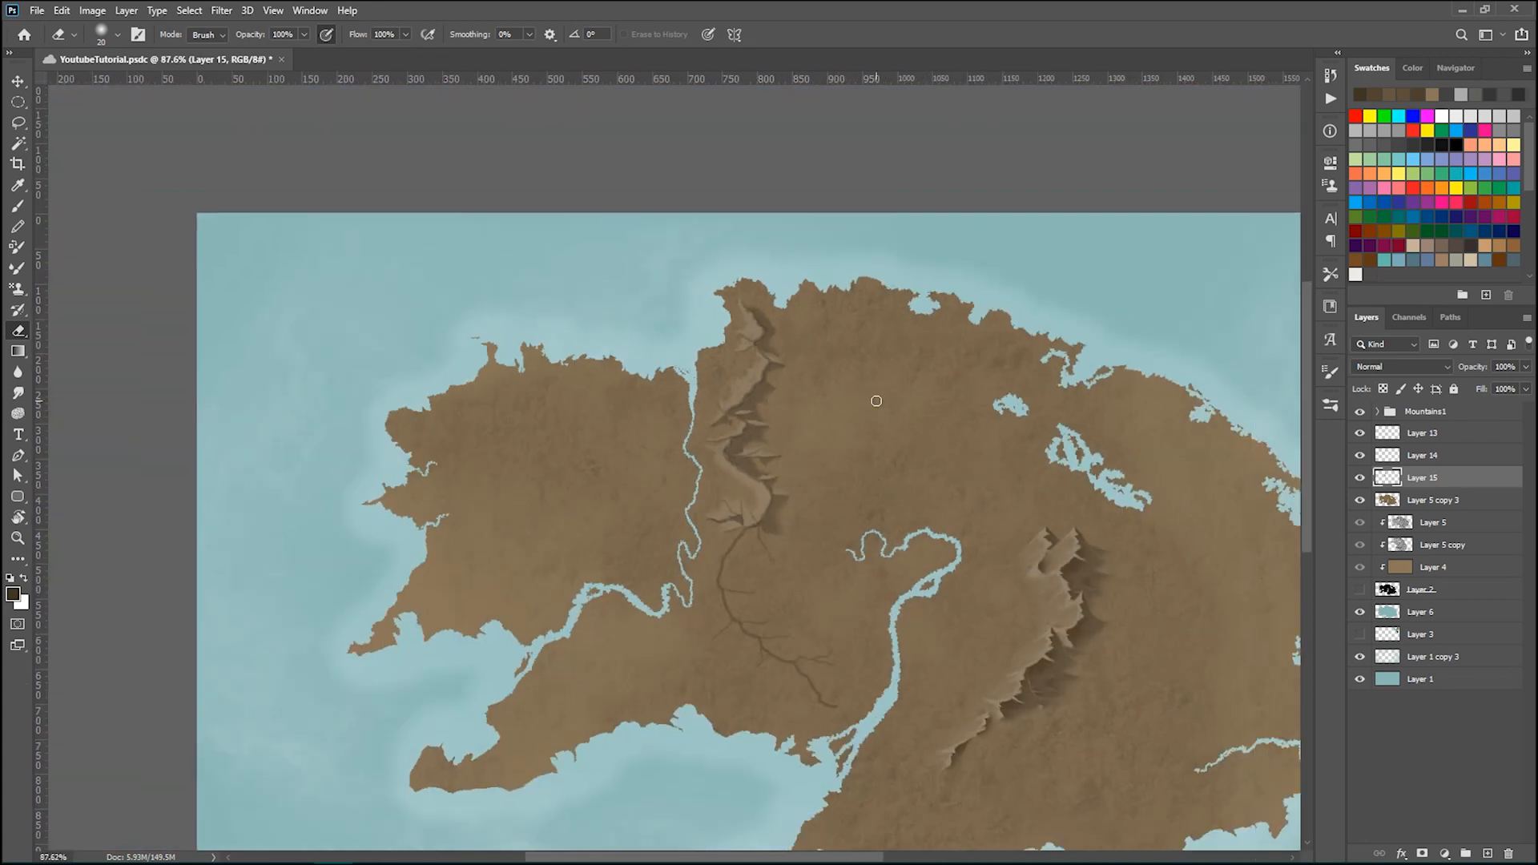
drag(877, 365, 810, 348)
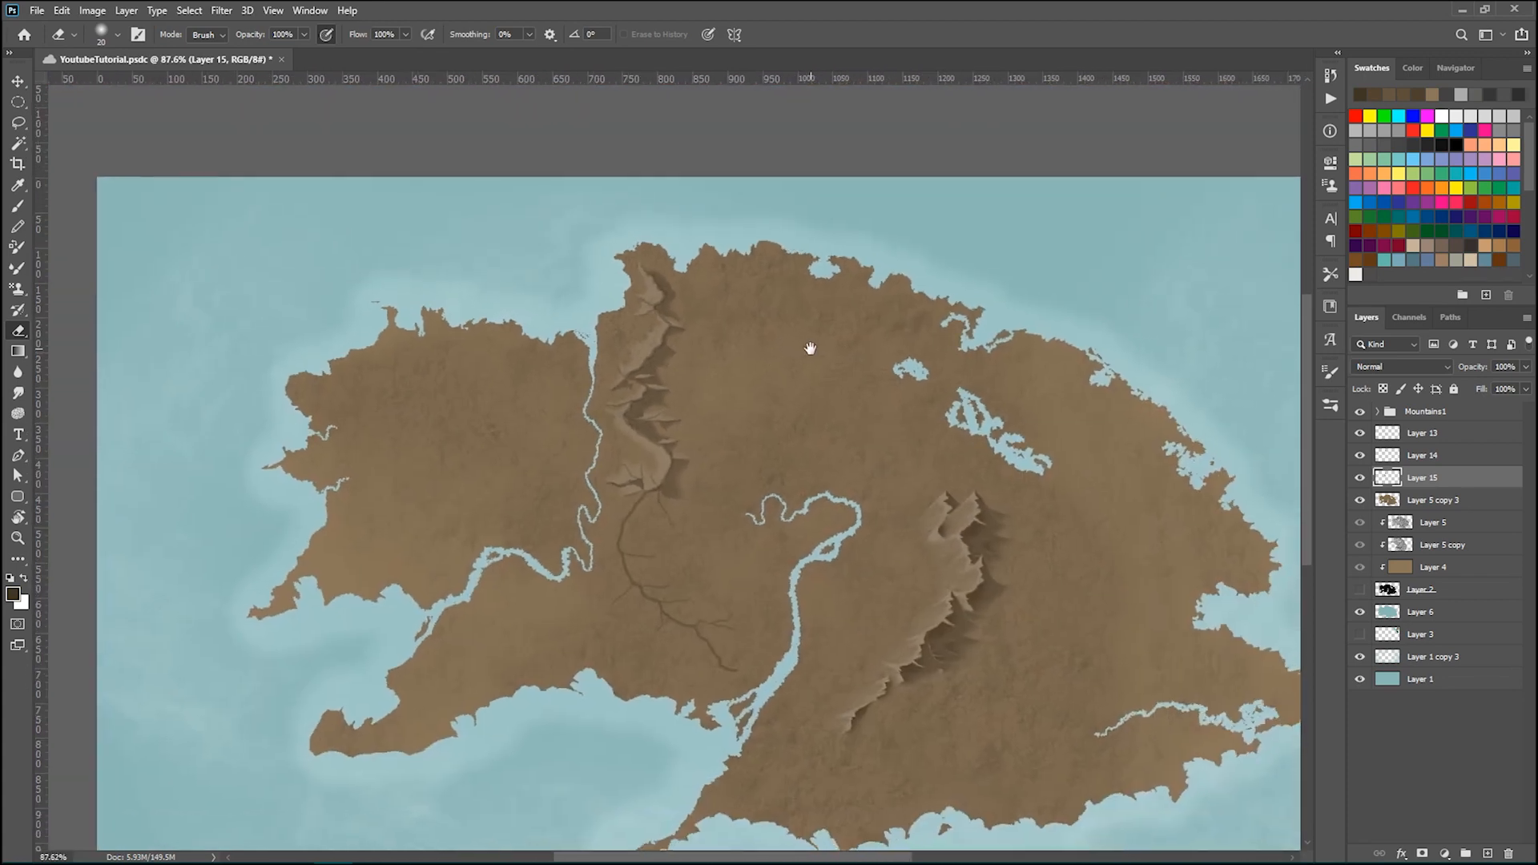
scroll(652, 344, up, 6)
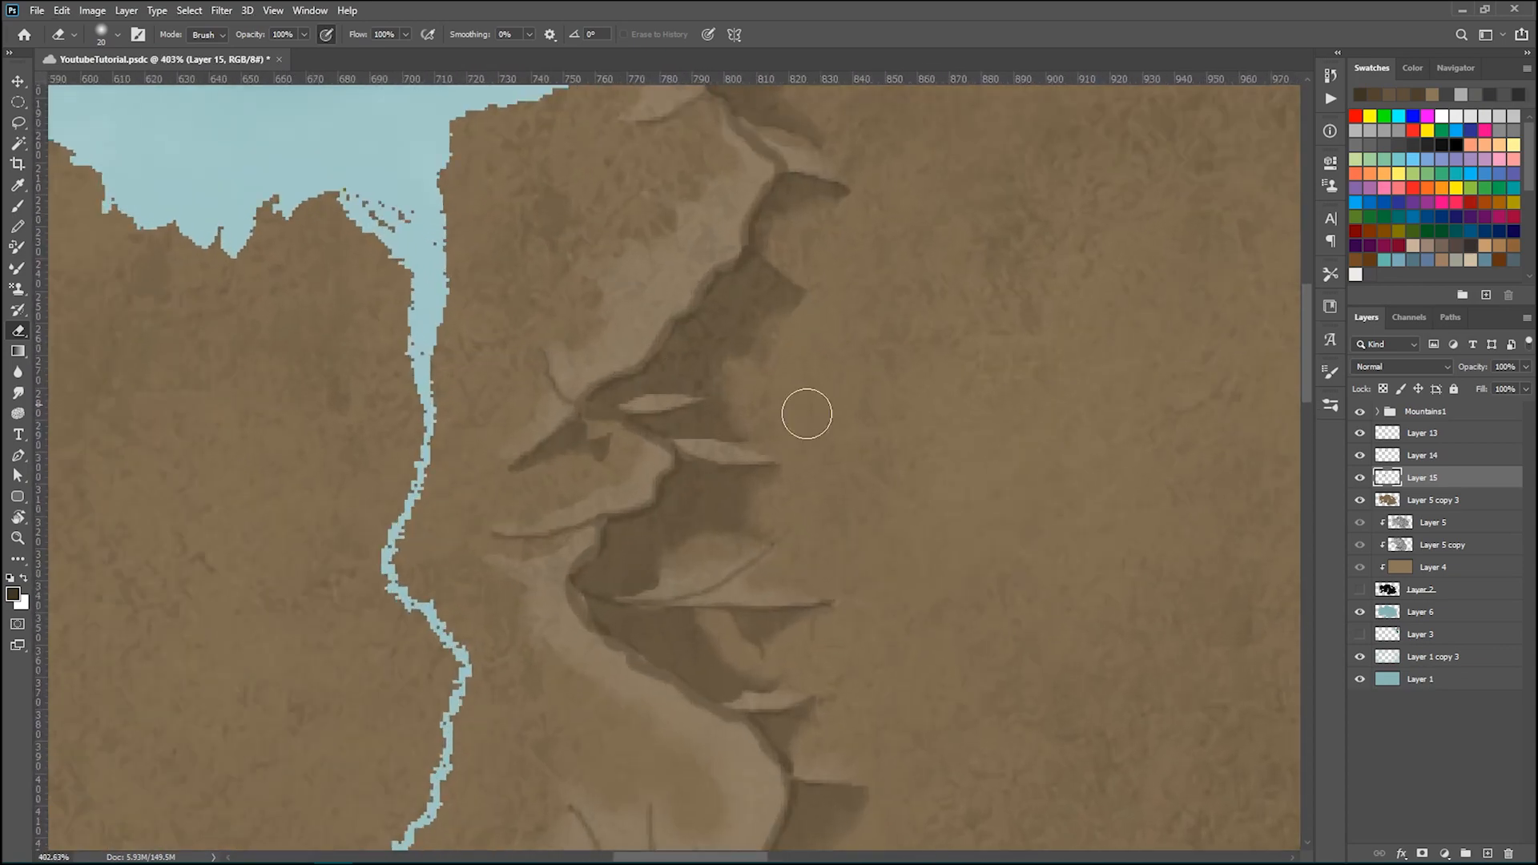
scroll(953, 449, down, 3)
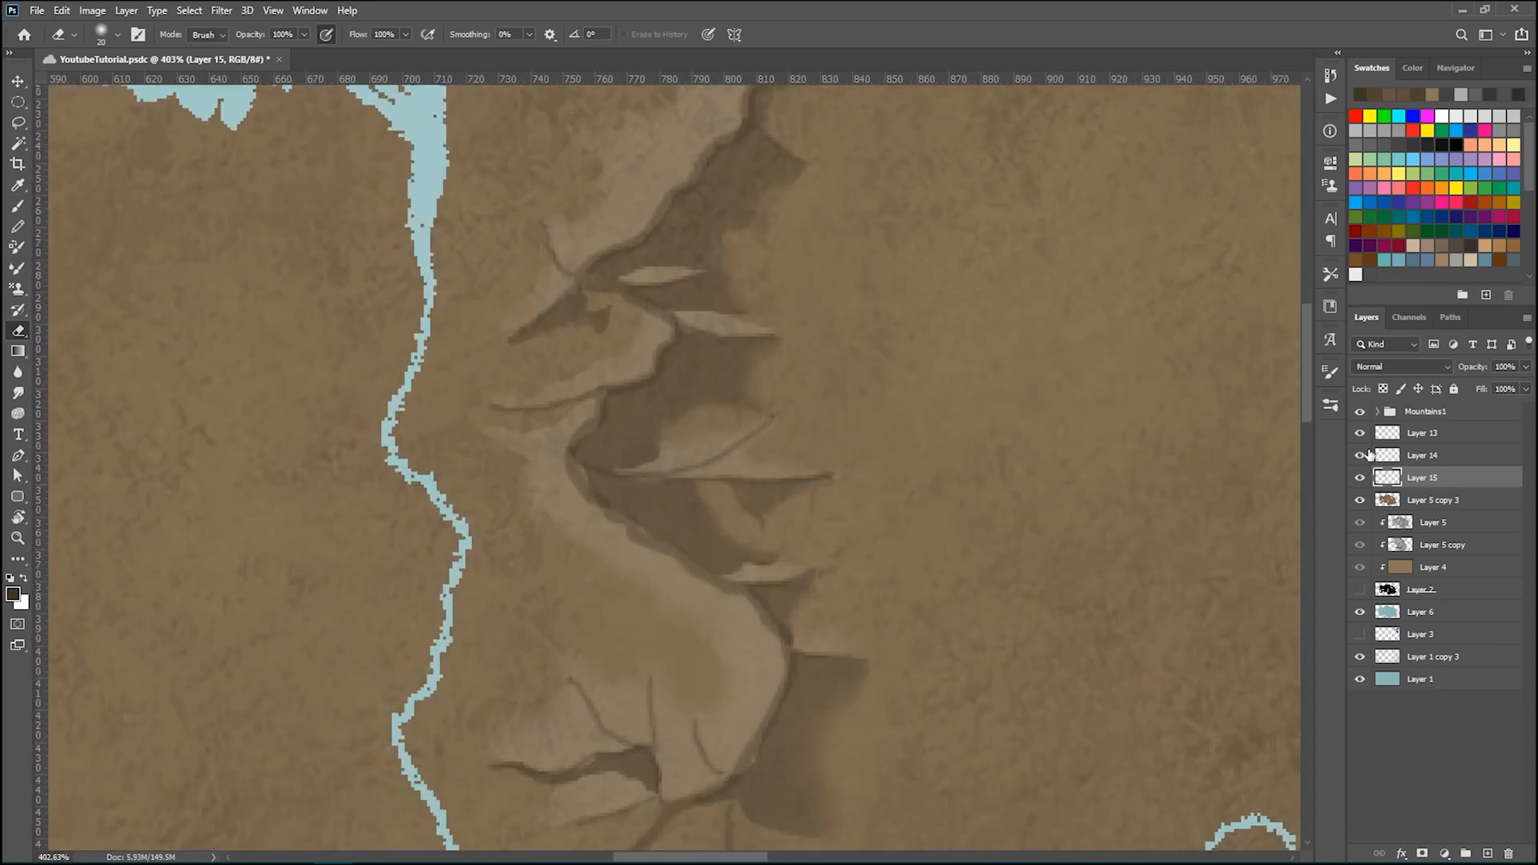
click(1359, 433)
scroll(929, 446, down, 4)
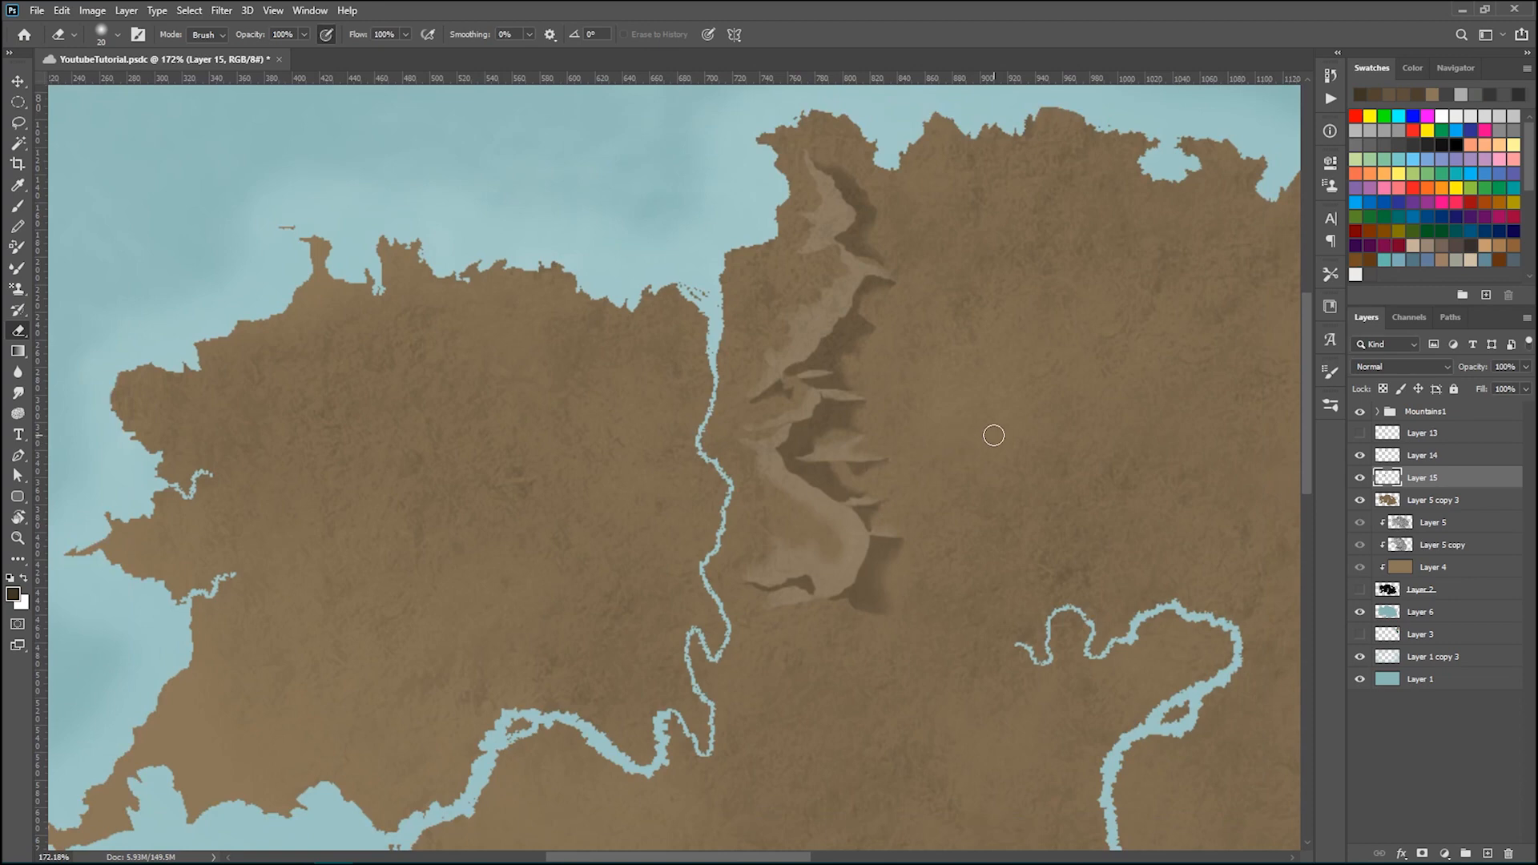
- Add a new layer clipped to the shadow layer, Layer 14, with the blend mode set to Multiply
scroll(993, 433, down, 2)
scroll(988, 429, up, 6)
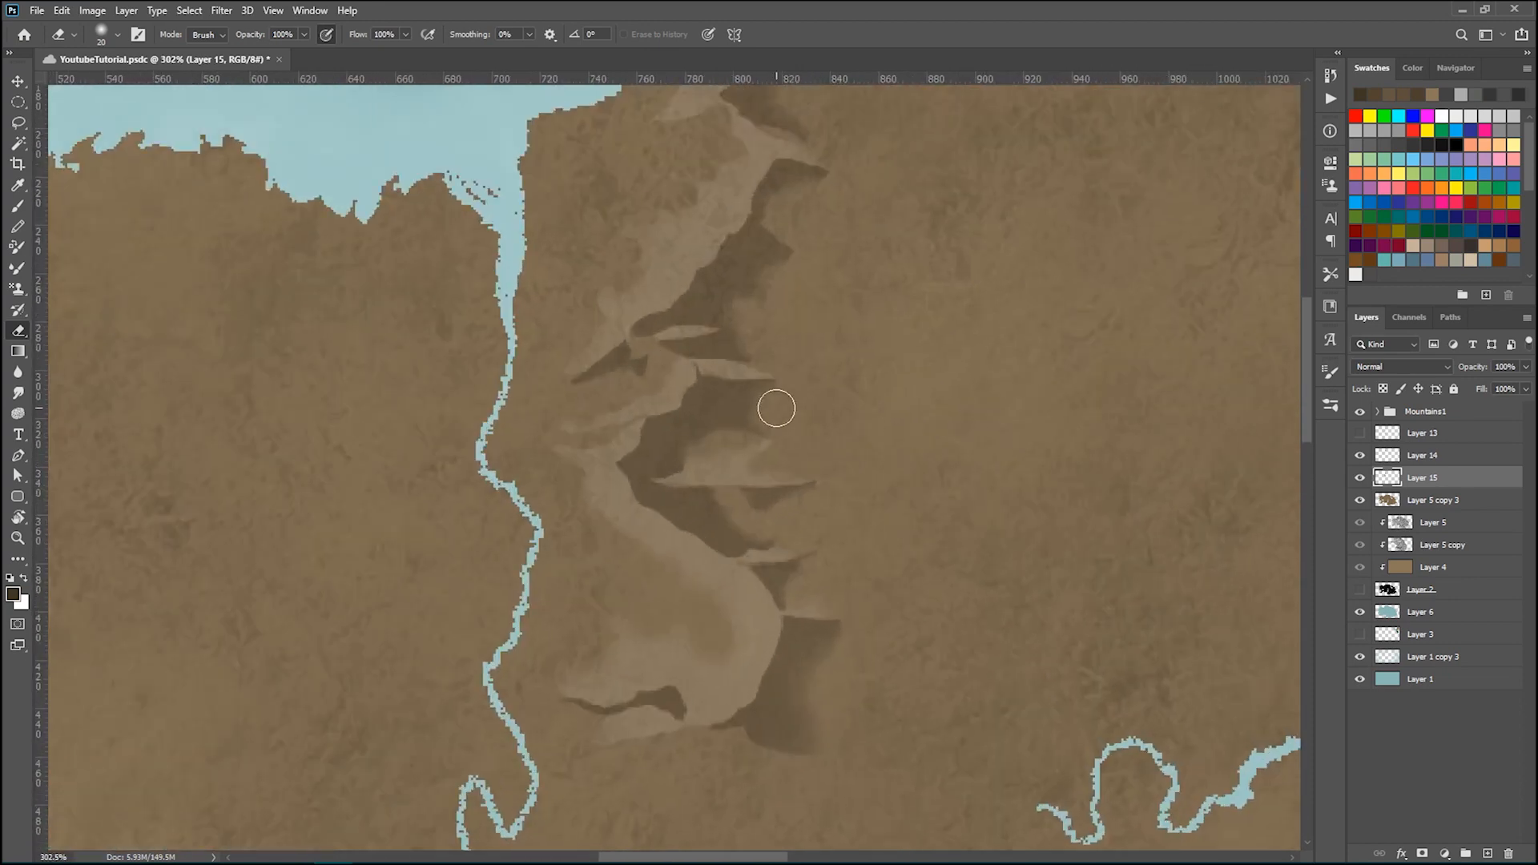
click(1463, 463)
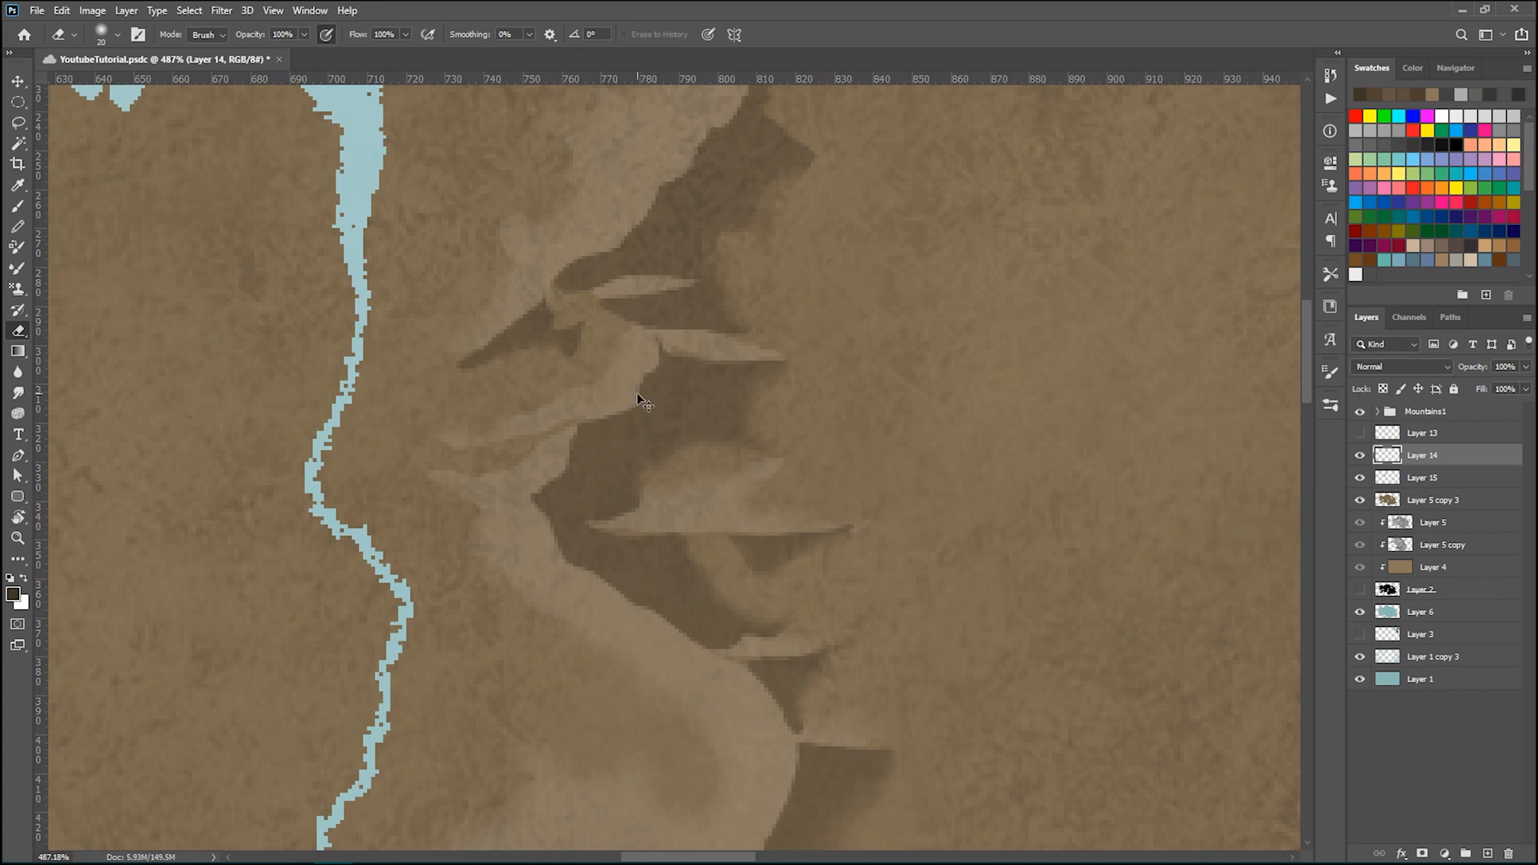
key(ctrl+shift+n)
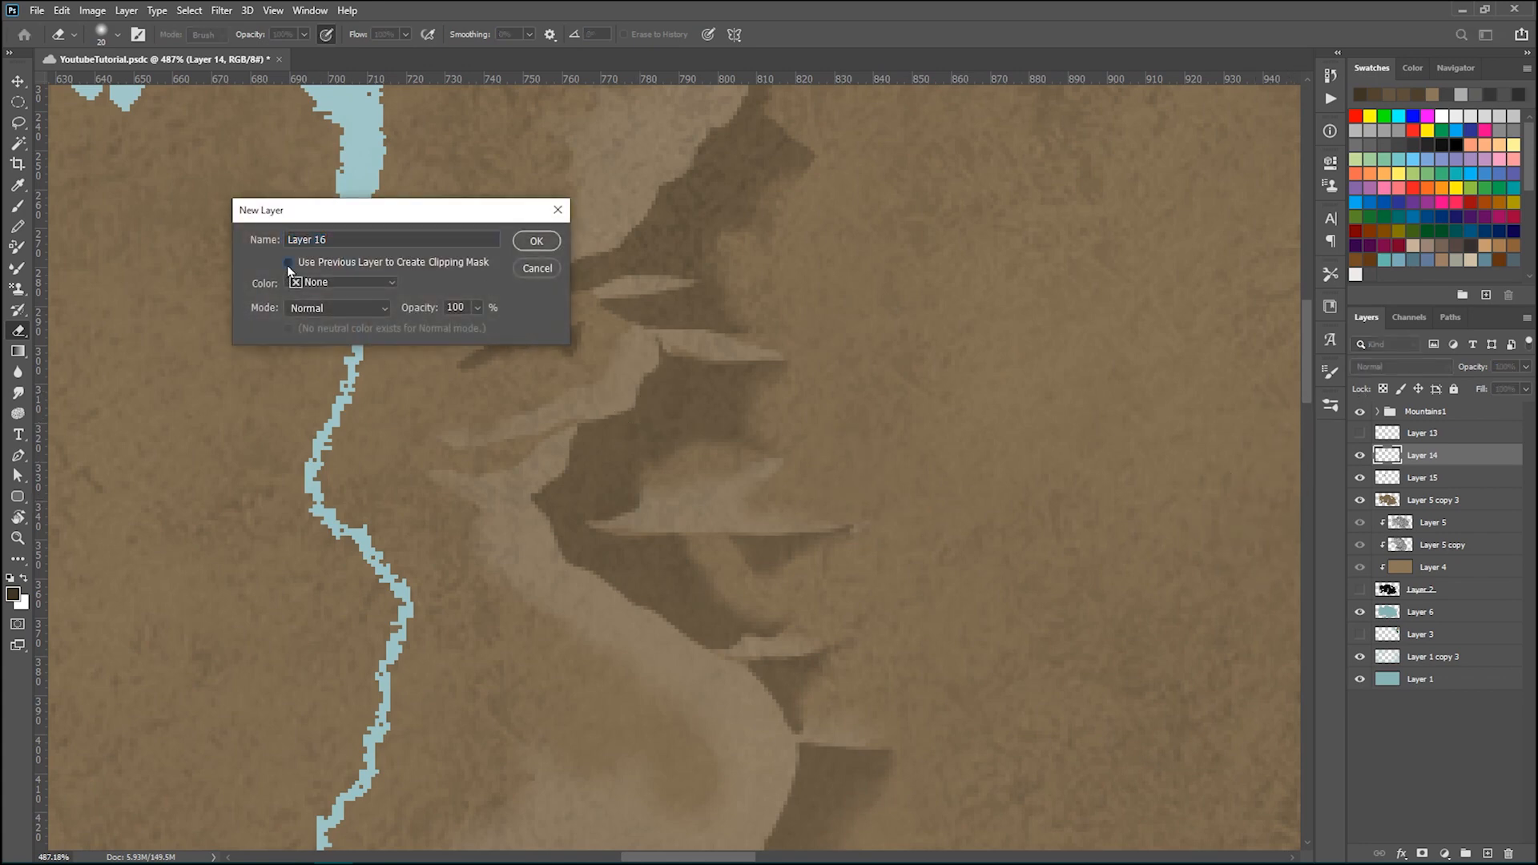
click(340, 308)
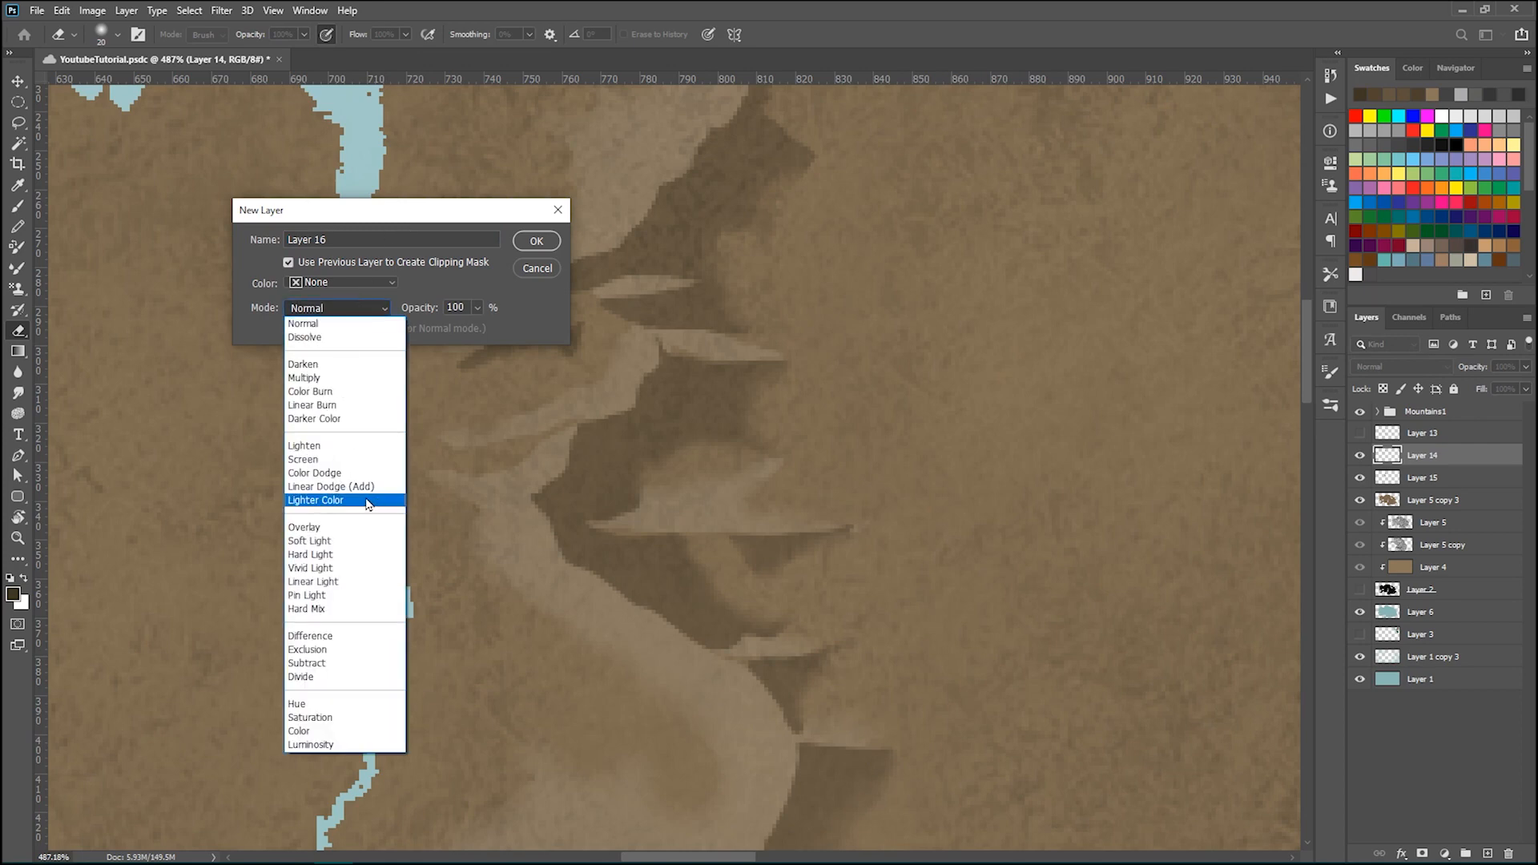
click(353, 378)
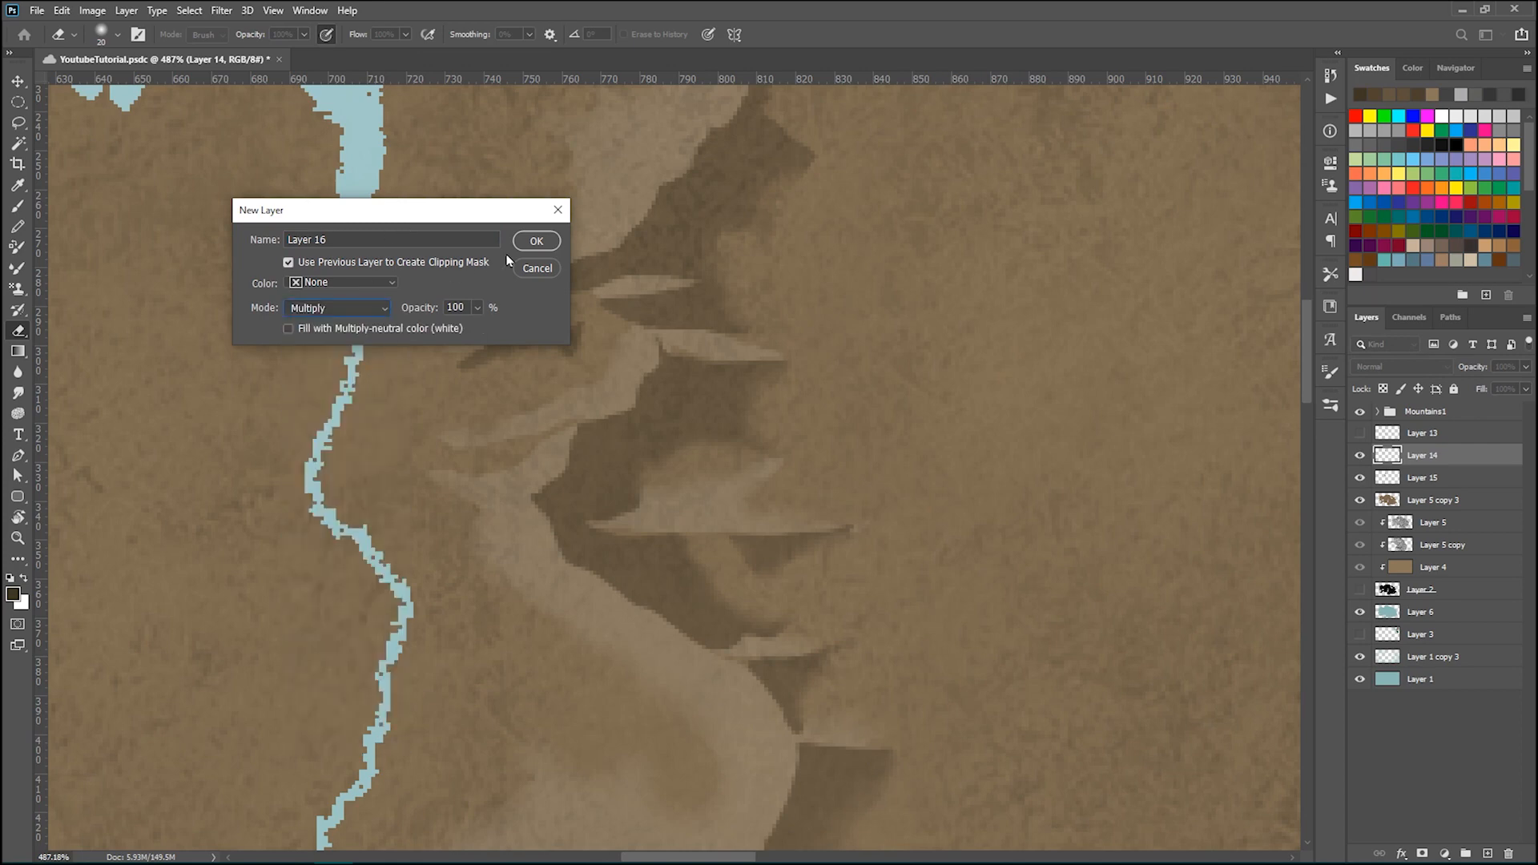
click(536, 241)
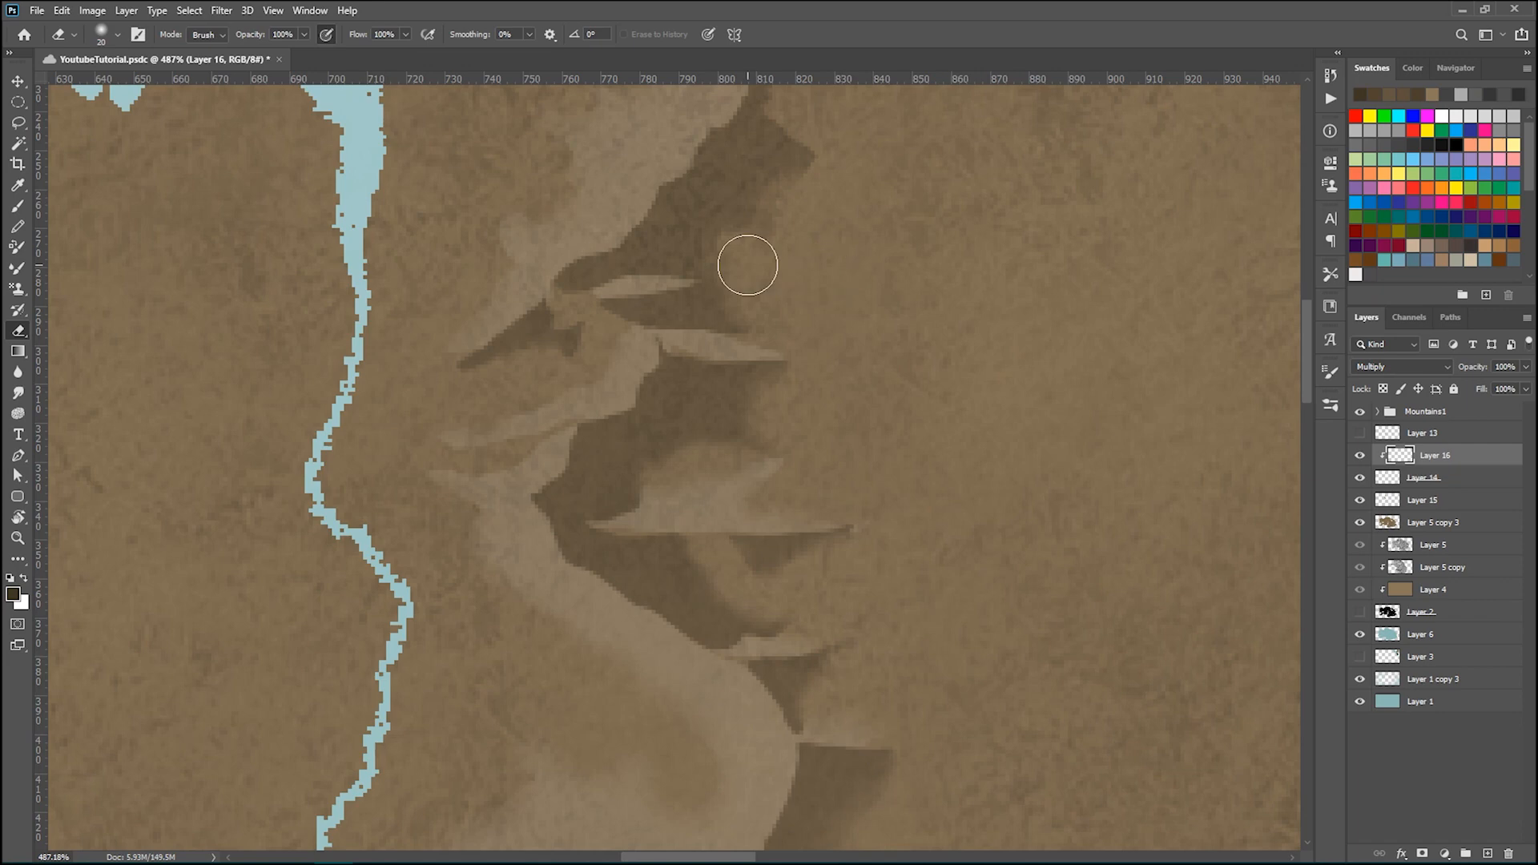
- With a 15 px soft brush and a light brown sampled from the map, deepen the shadows around the ridge's central fork
key(b)
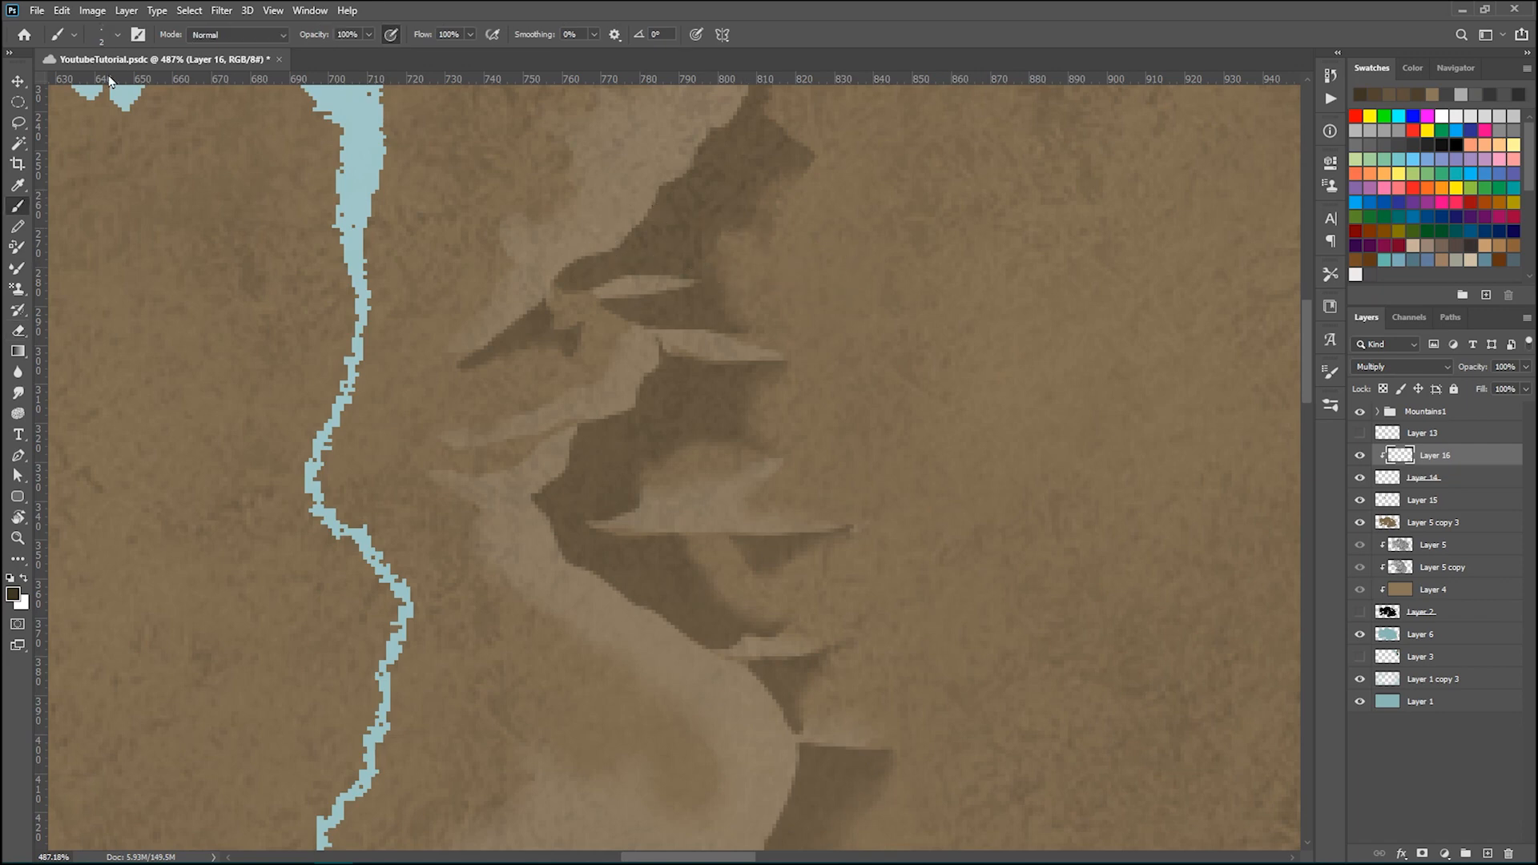
click(118, 36)
click(84, 393)
click(405, 8)
alt+click(630, 194)
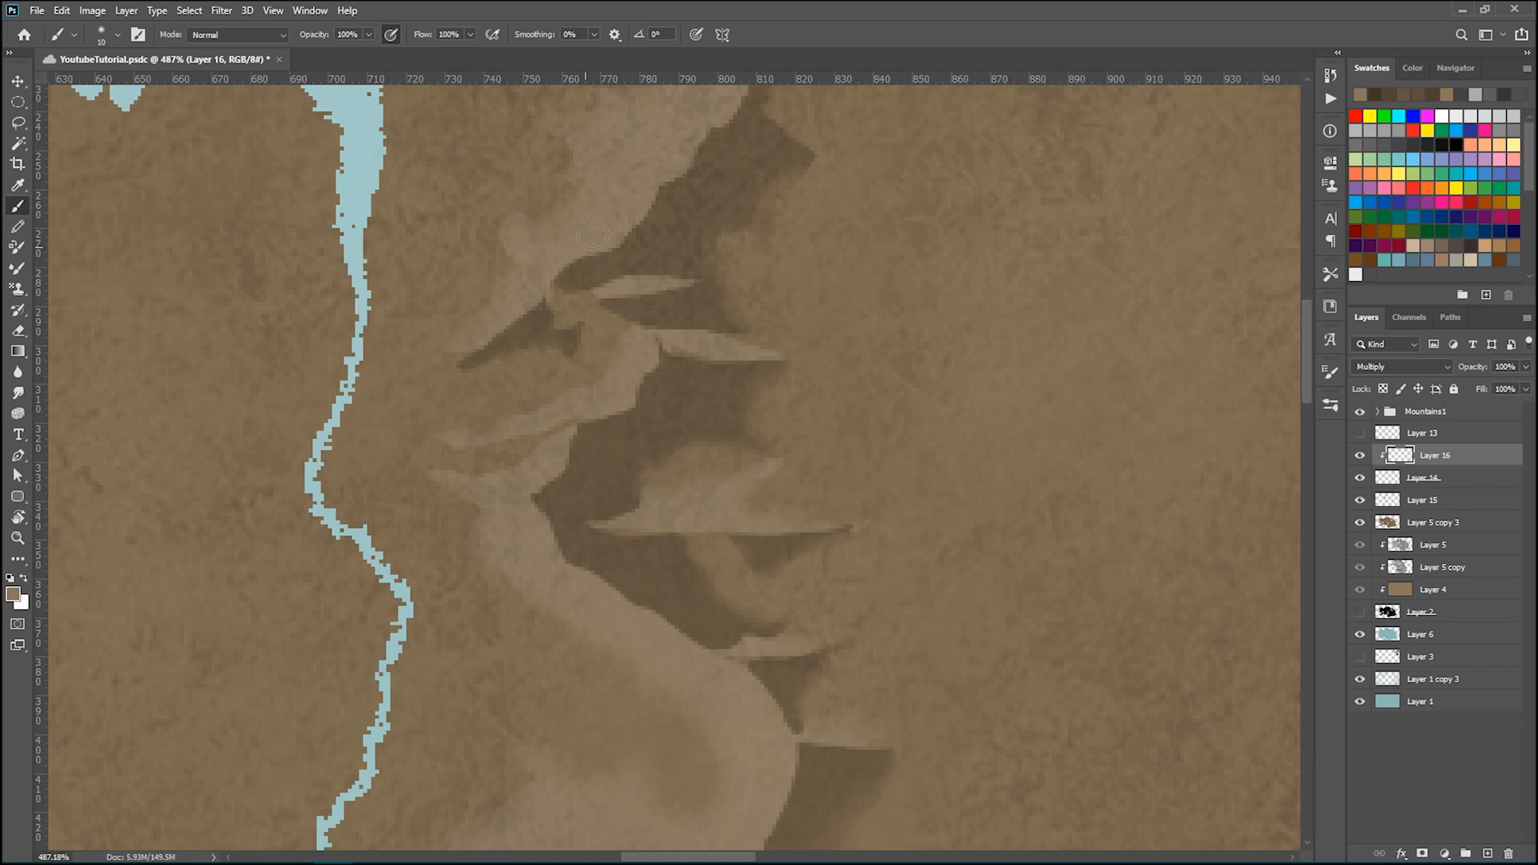
key(bracketright)
key(bracketright)
key(bracketleft)
mouse_move(620, 310)
mouse_down()
mouse_move(610, 342)
mouse_move(551, 283)
mouse_move(575, 283)
mouse_move(600, 245)
mouse_up()
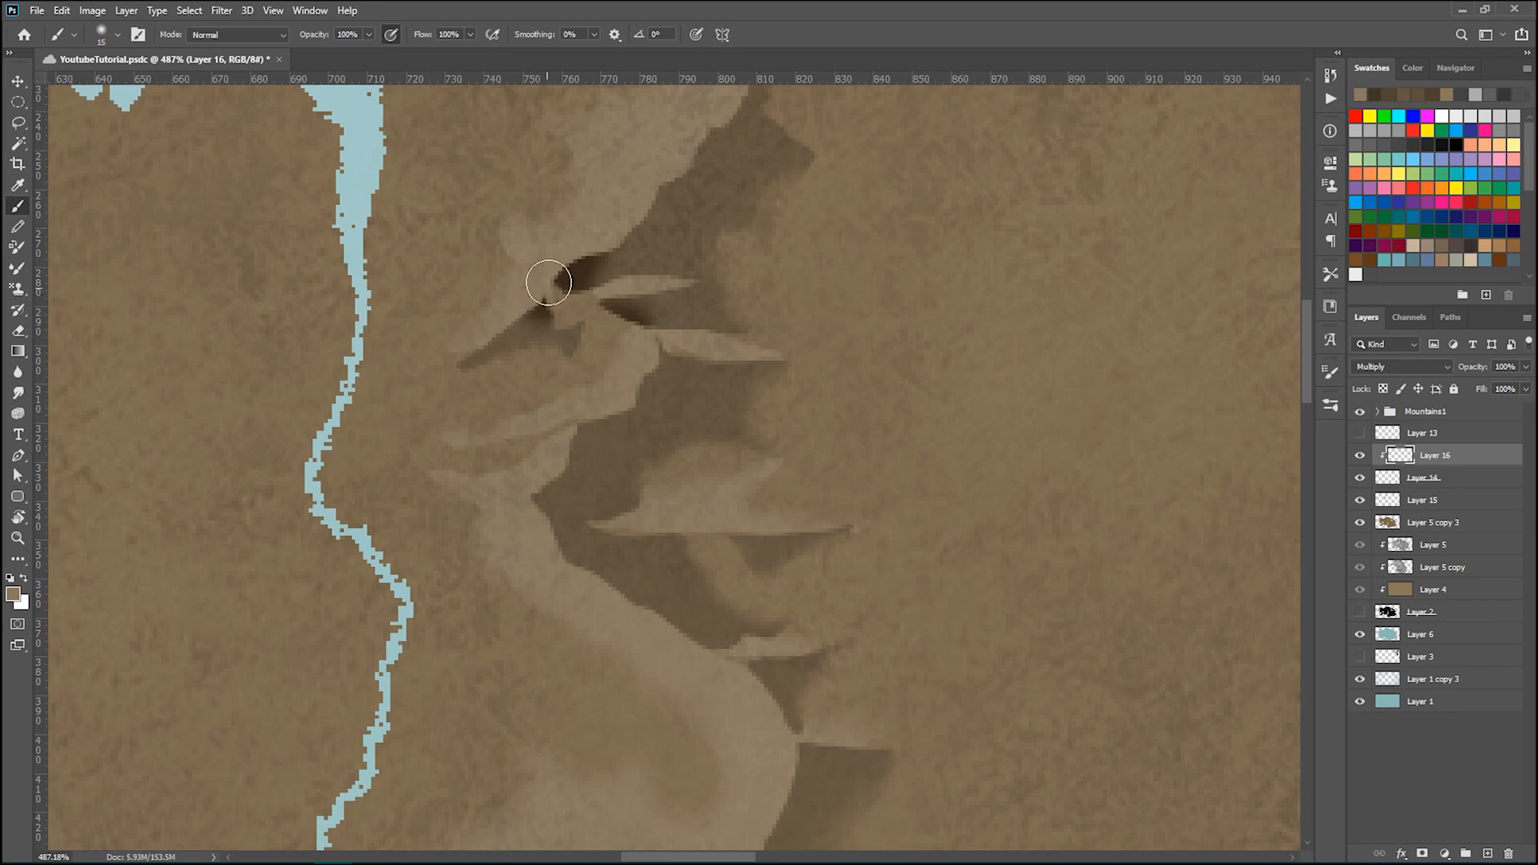
- Darken the shadow edge along the northern half of the ridge on Layer 16 with the 15 px soft brush
scroll(651, 220, up, 3)
scroll(677, 235, up, 1)
mouse_move(577, 408)
mouse_down()
mouse_move(613, 426)
mouse_move(790, 196)
mouse_up()
scroll(639, 313, up, 3)
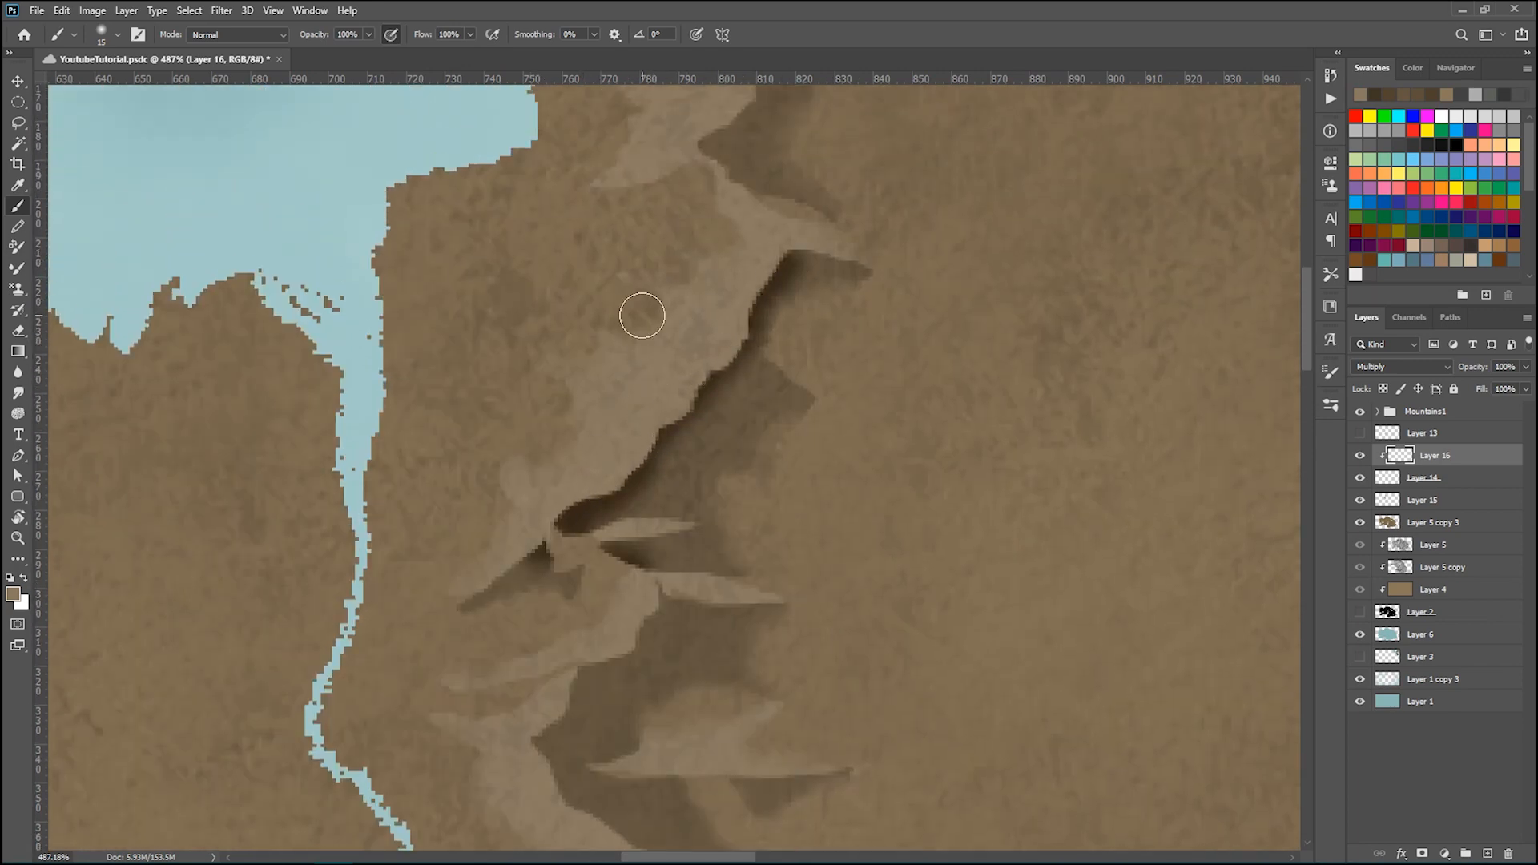
scroll(717, 209, up, 1)
mouse_move(735, 295)
mouse_down()
mouse_move(767, 343)
mouse_move(712, 269)
mouse_move(744, 233)
mouse_move(732, 265)
mouse_move(749, 214)
mouse_move(721, 160)
mouse_move(792, 196)
mouse_up()
scroll(792, 196, up, 2)
mouse_move(738, 313)
mouse_down()
mouse_move(703, 248)
mouse_move(632, 198)
mouse_up()
scroll(802, 278, down, 3)
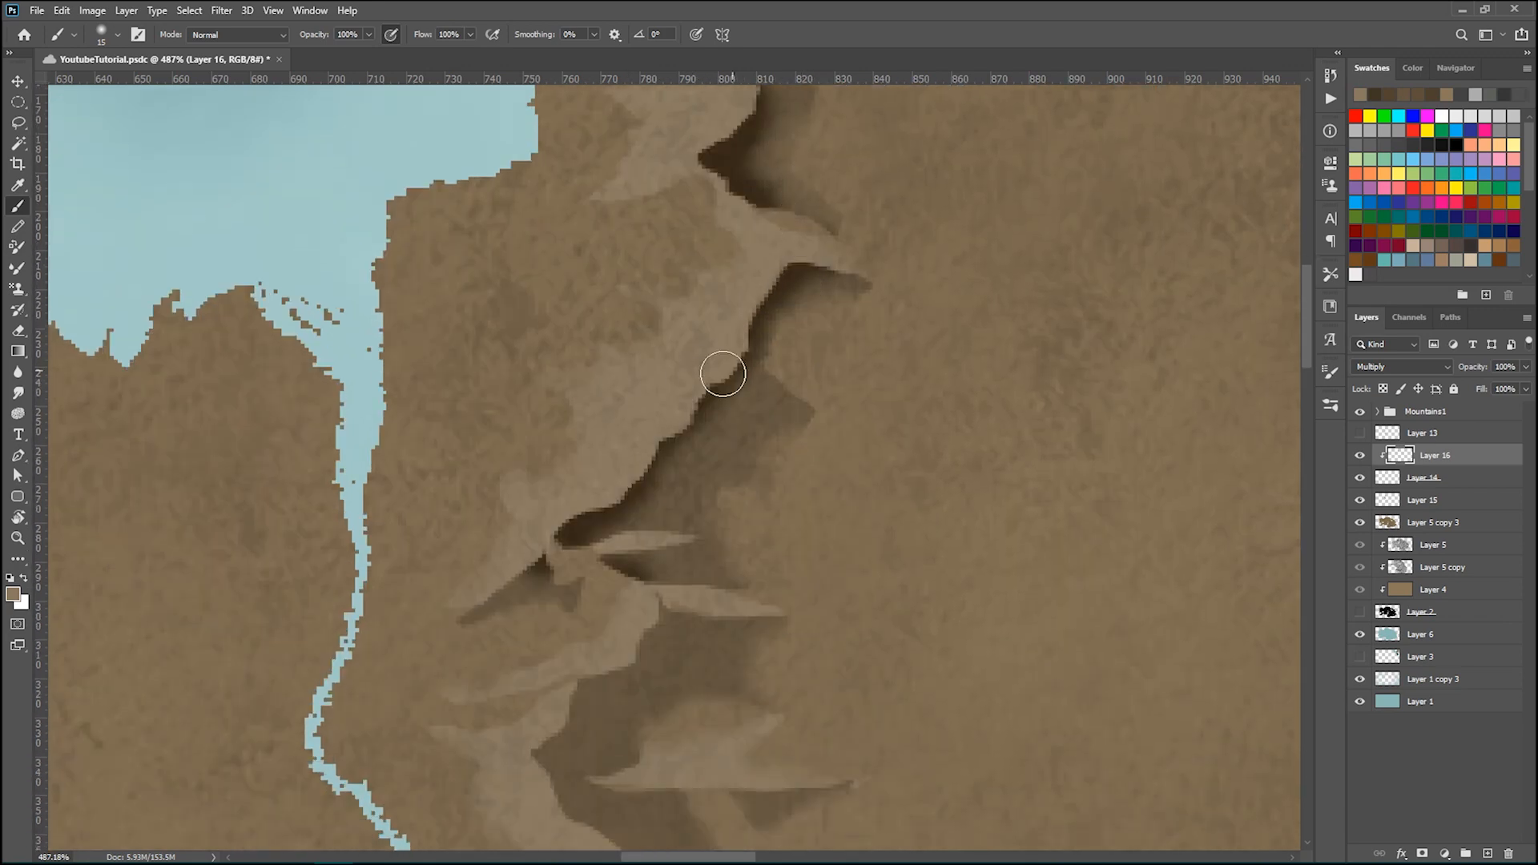
- Darken the shadow edges beside the middle and southern ridge and under its spurs on Layer 16
scroll(577, 504, down, 3)
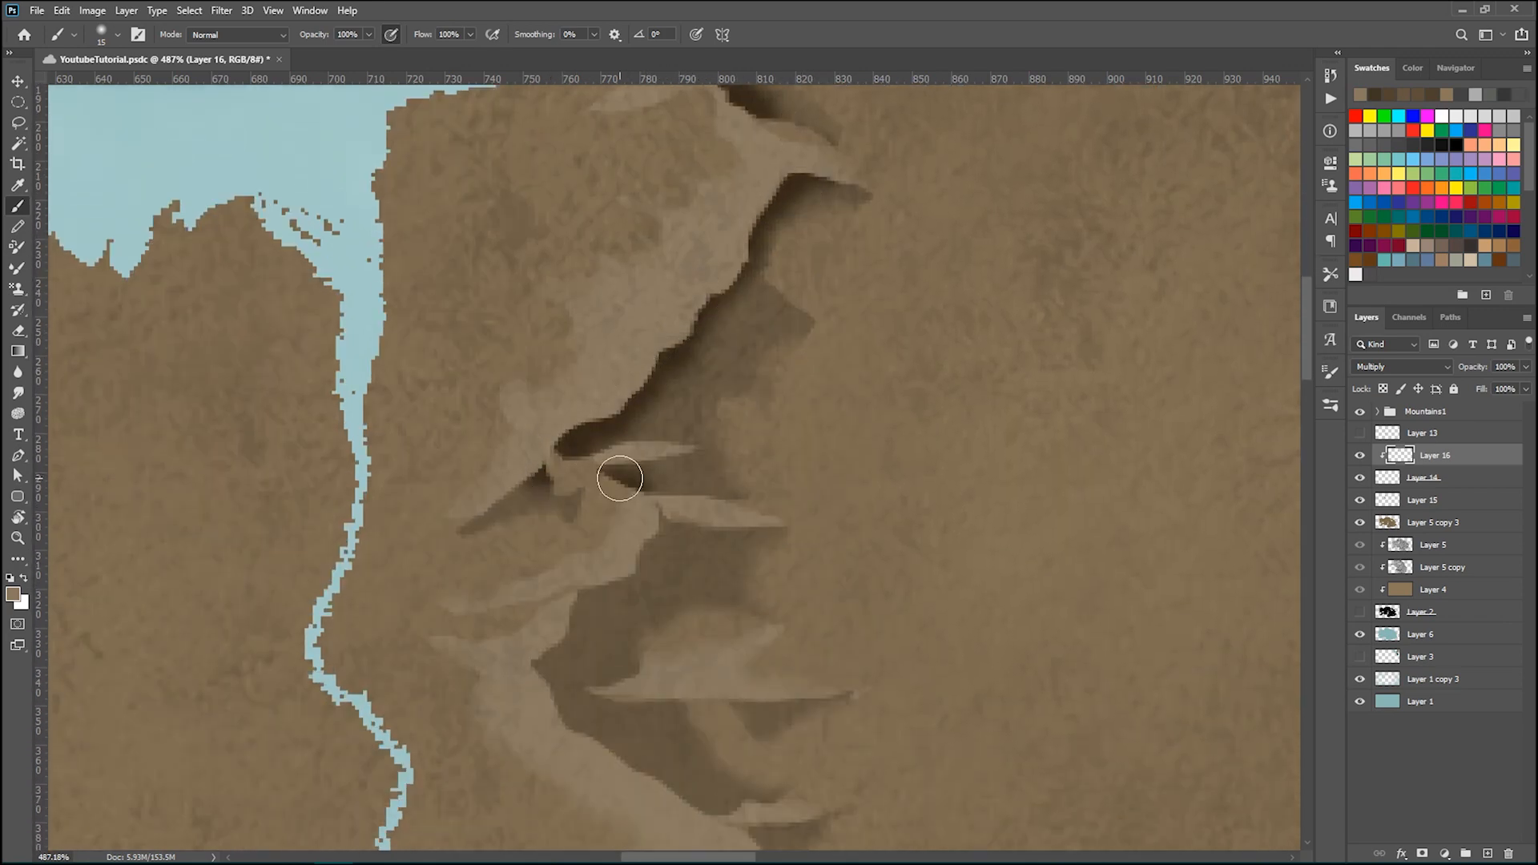
scroll(609, 401, down, 3)
mouse_move(707, 446)
mouse_down()
mouse_move(657, 444)
mouse_move(636, 496)
mouse_move(567, 547)
mouse_move(548, 595)
mouse_move(578, 647)
mouse_move(592, 632)
mouse_move(670, 638)
mouse_up()
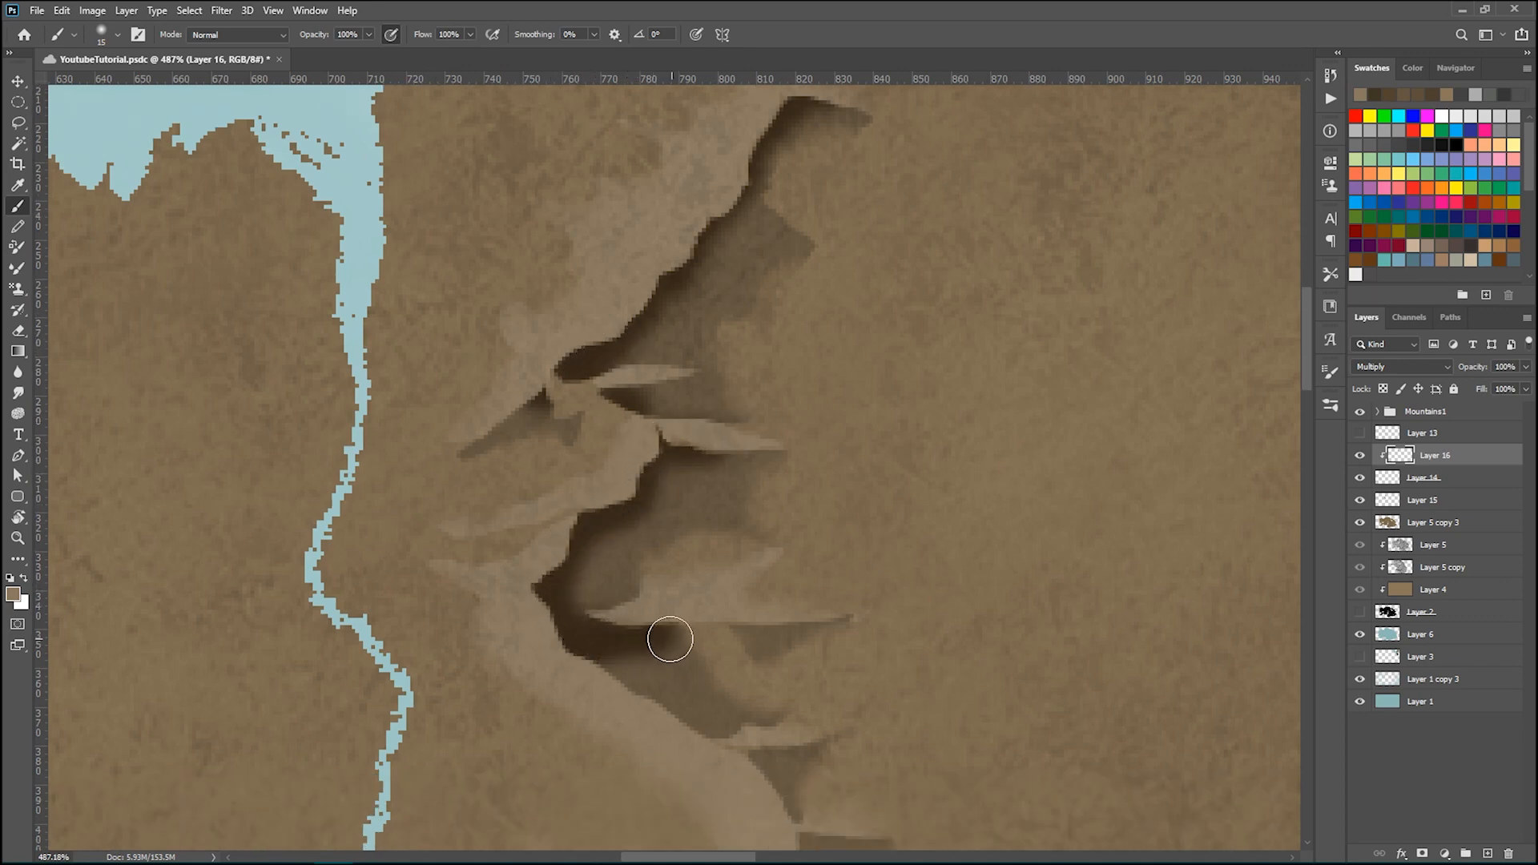
scroll(566, 443, down, 3)
drag(561, 521, 679, 629)
mouse_move(611, 577)
mouse_down()
mouse_move(658, 624)
mouse_move(673, 615)
mouse_move(761, 660)
mouse_move(774, 710)
mouse_move(789, 617)
mouse_up()
scroll(862, 483, down, 5)
mouse_move(852, 548)
mouse_down()
mouse_move(811, 547)
mouse_move(750, 677)
mouse_move(685, 719)
mouse_up()
drag(642, 638, 638, 665)
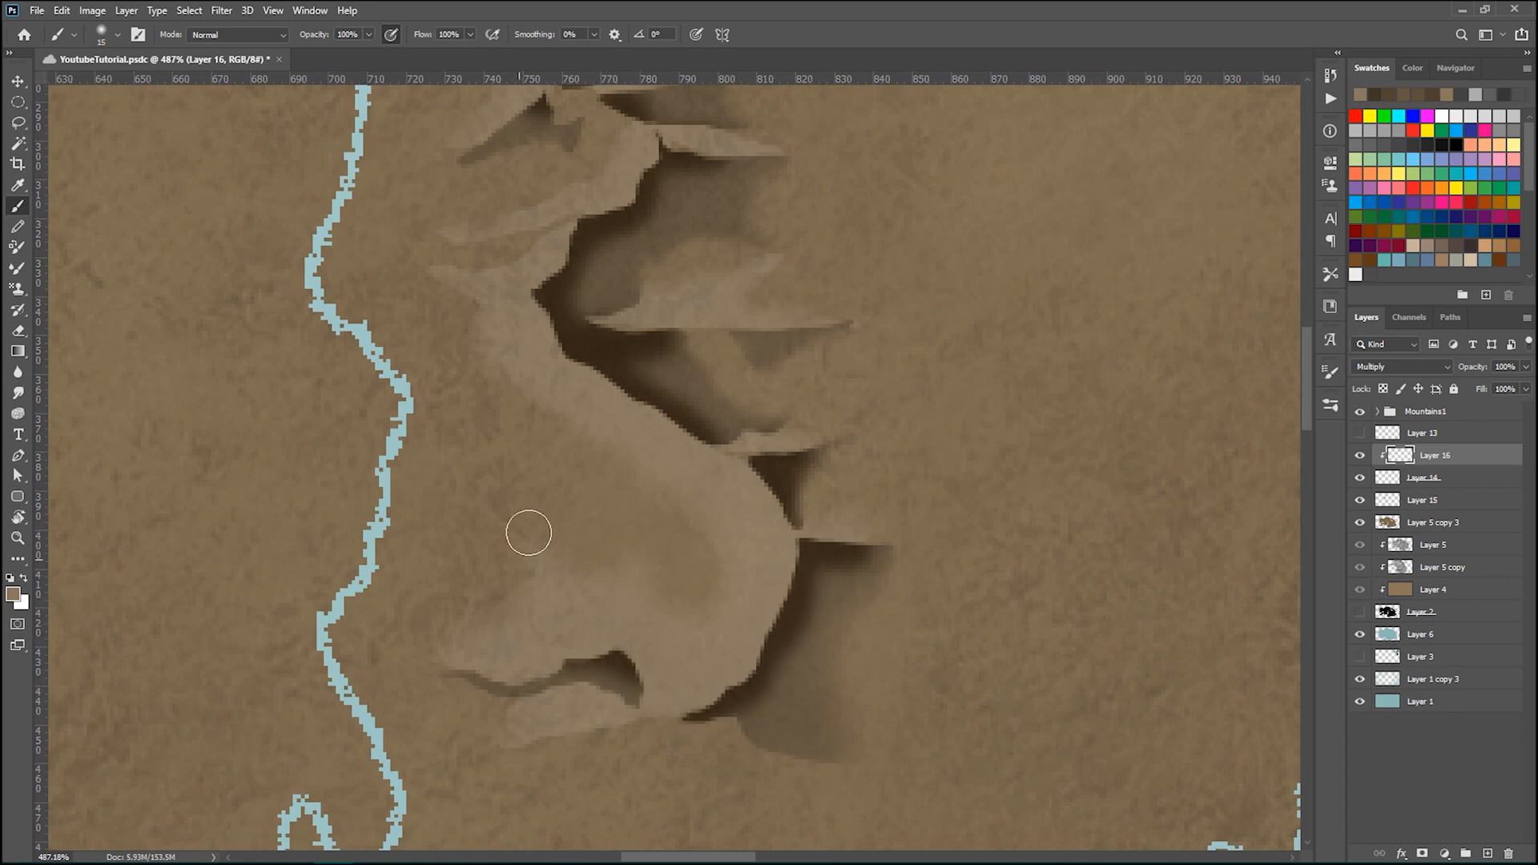
- Set the opacity of the Multiply layer, Layer 16, to 40%
scroll(508, 583, up, 5)
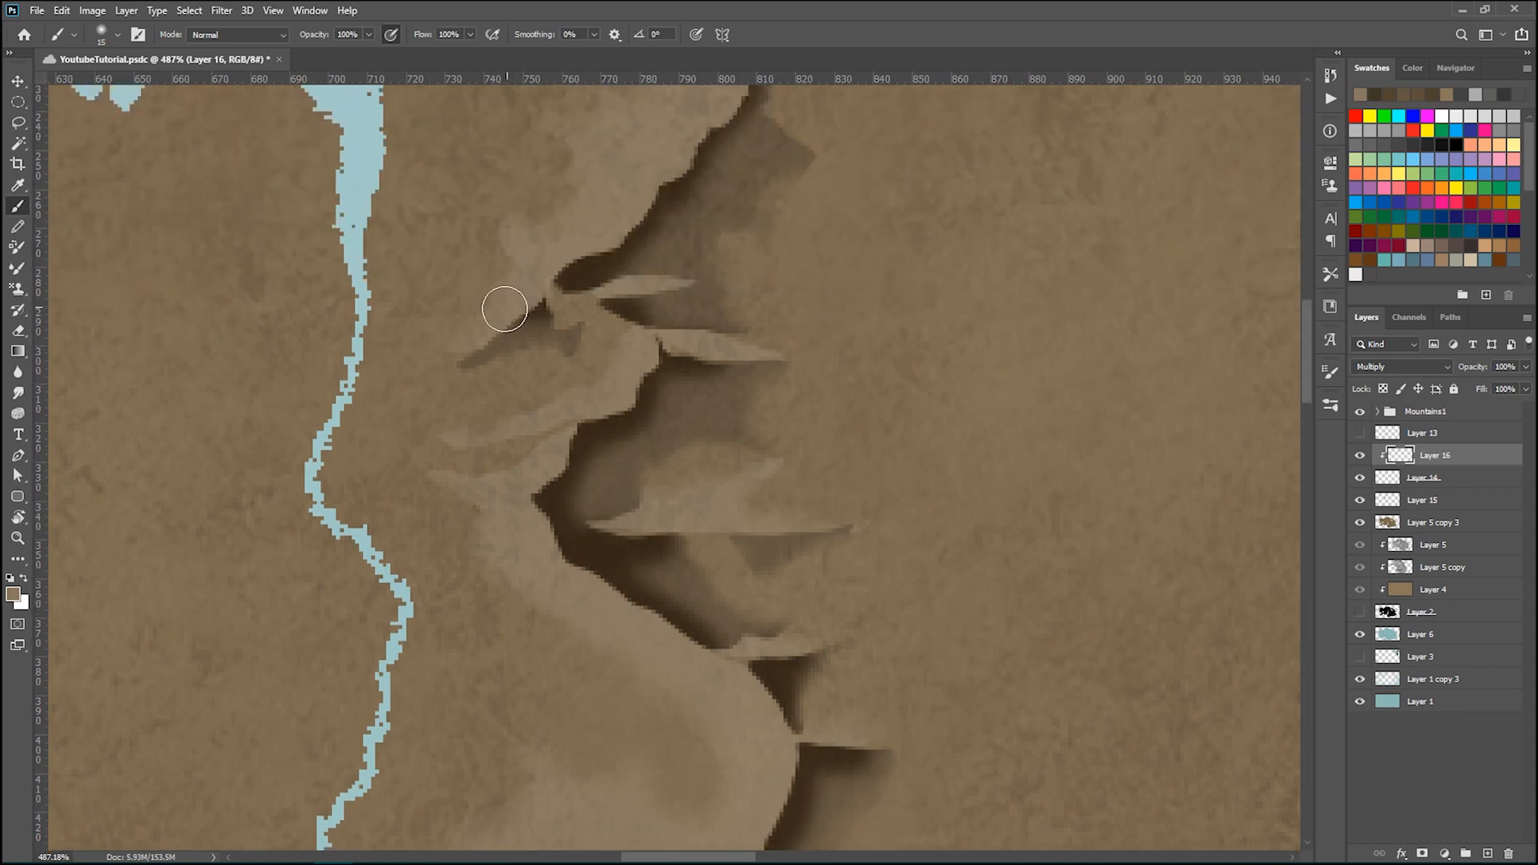
scroll(612, 189, up, 5)
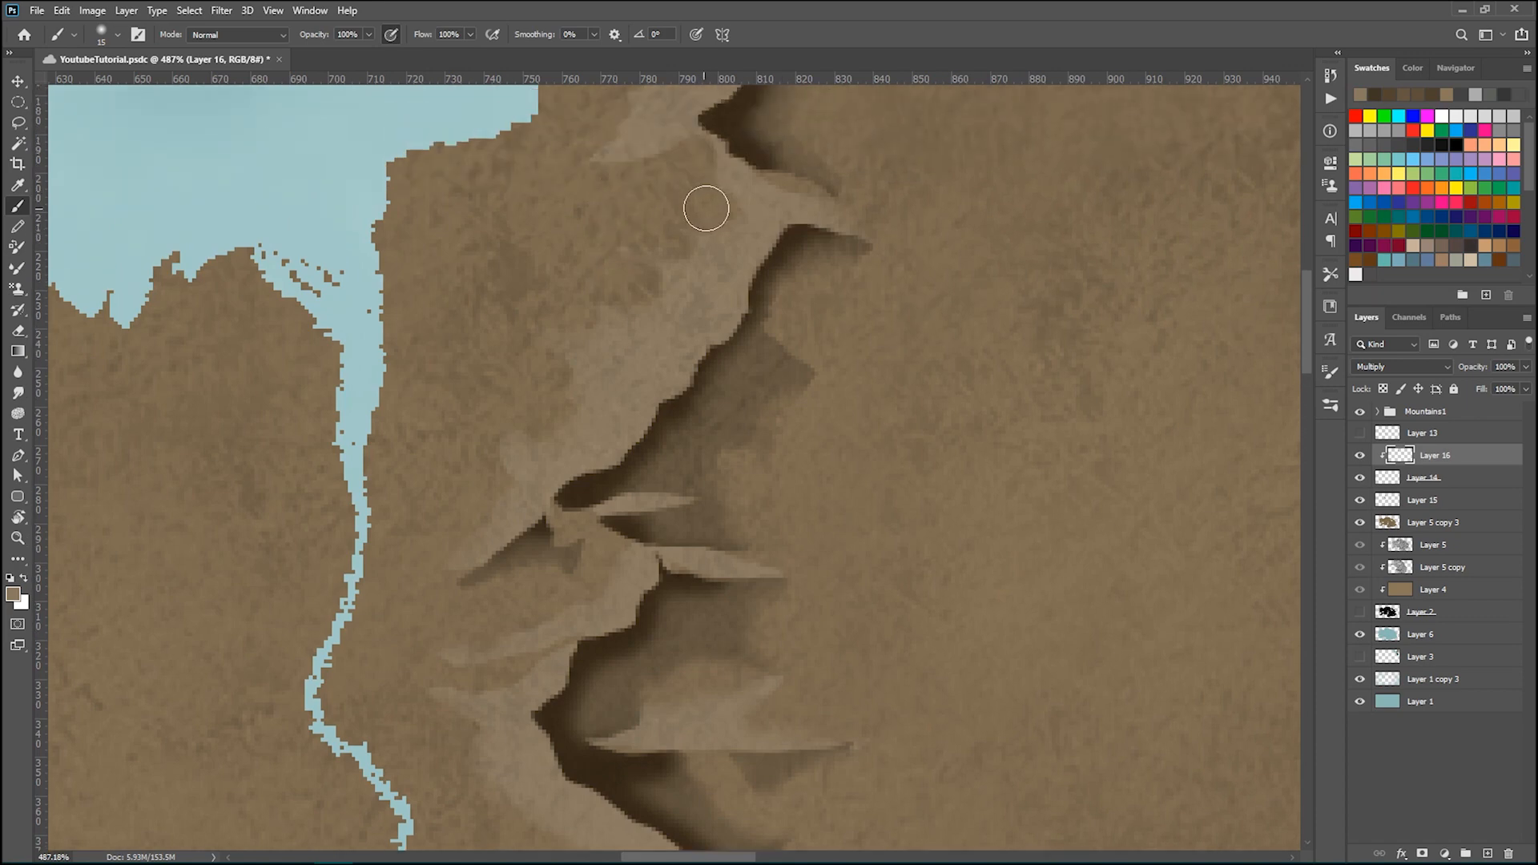
alt+scroll(846, 343, down, 4)
alt+scroll(847, 343, up, 3)
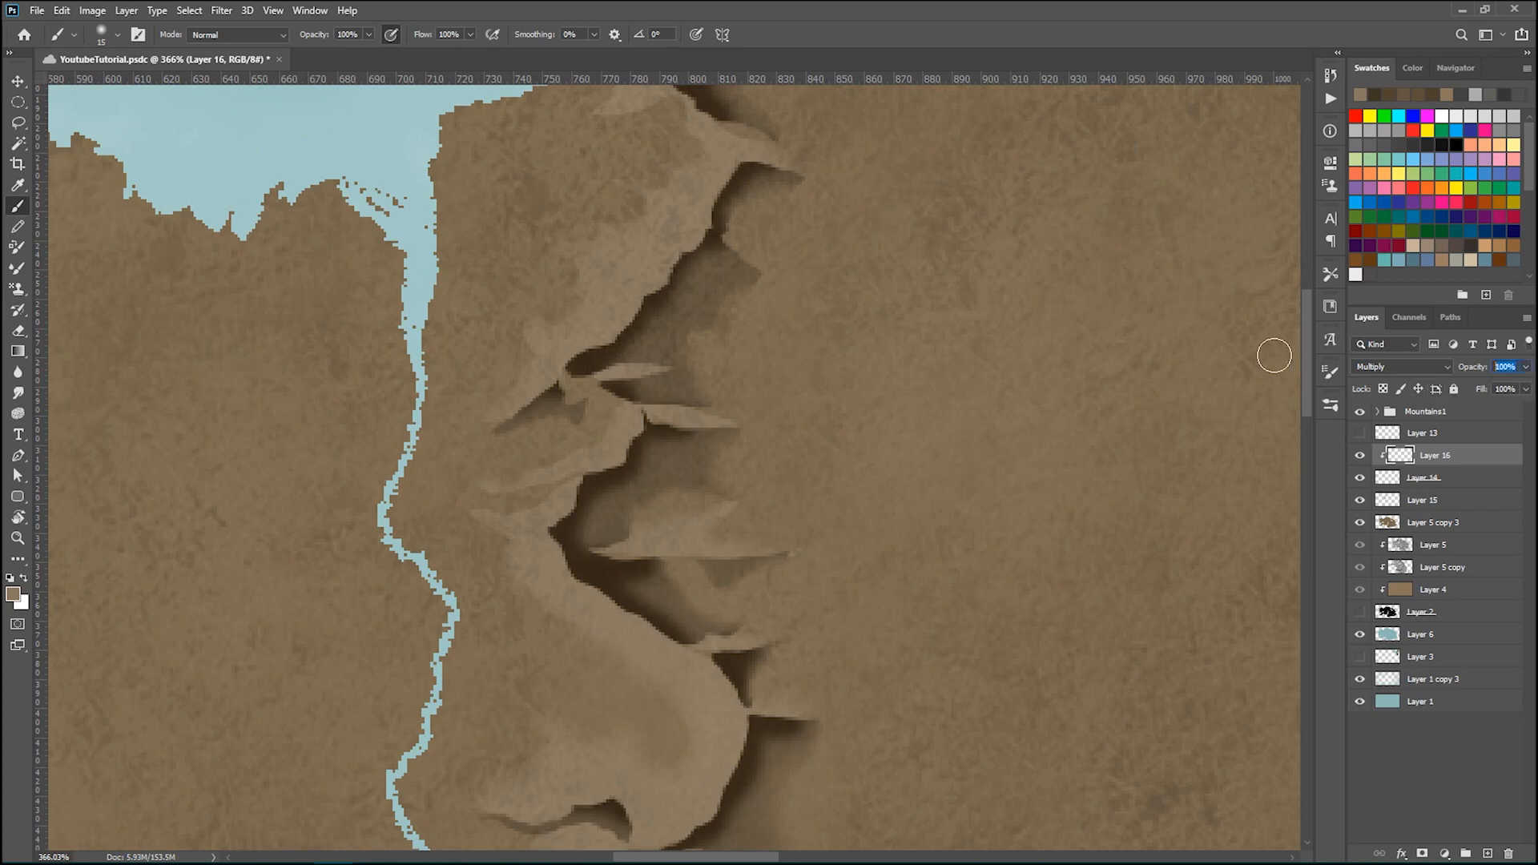
text(40)
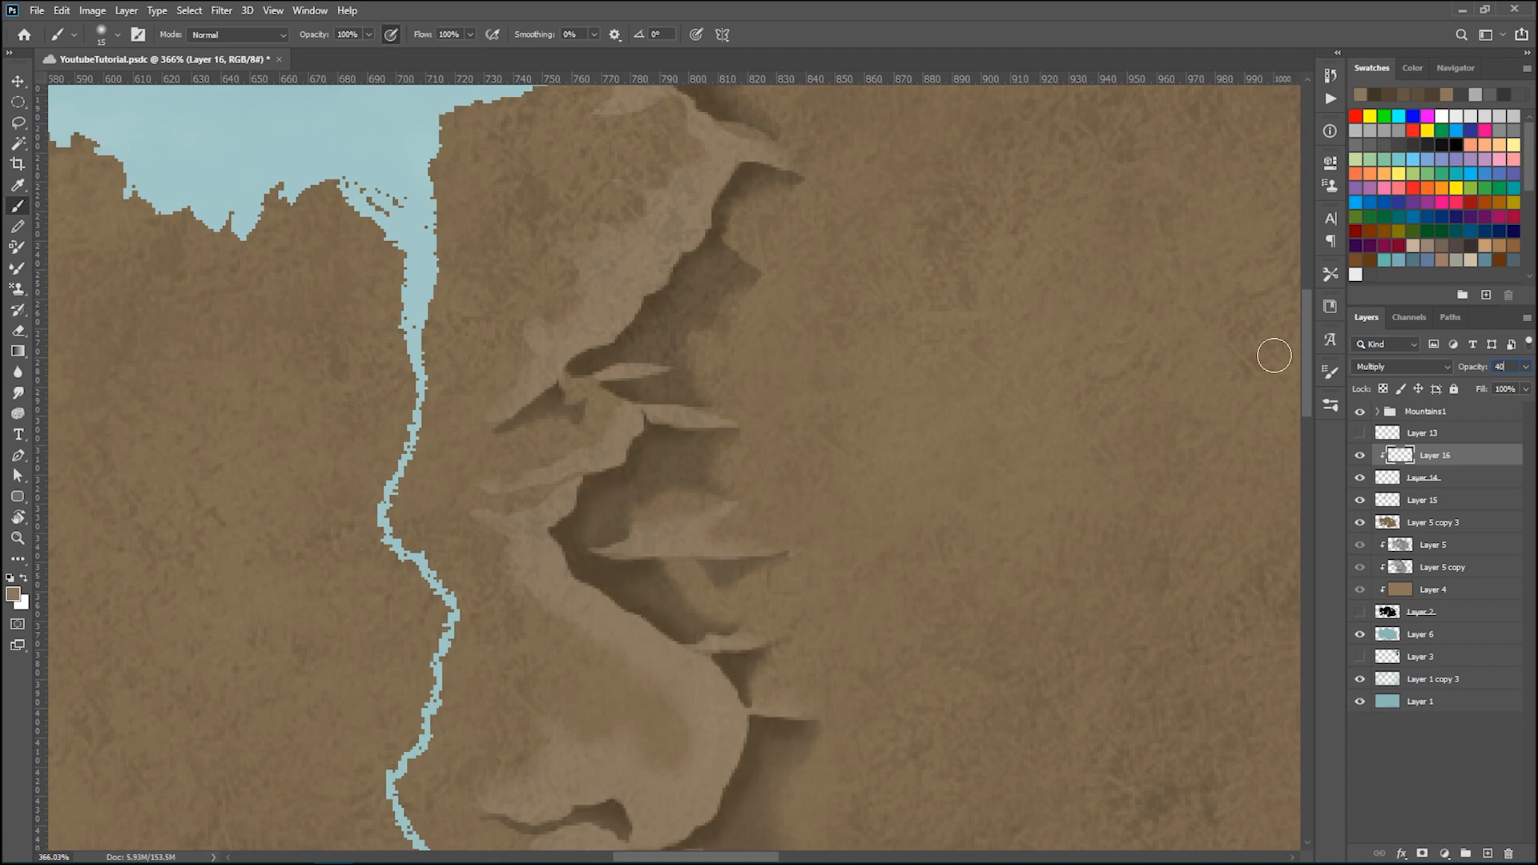
key(Return)
- Examine the deepened ridge shadows from a distance and up close along the mountain range
key(ctrl+minus)
key(ctrl+minus)
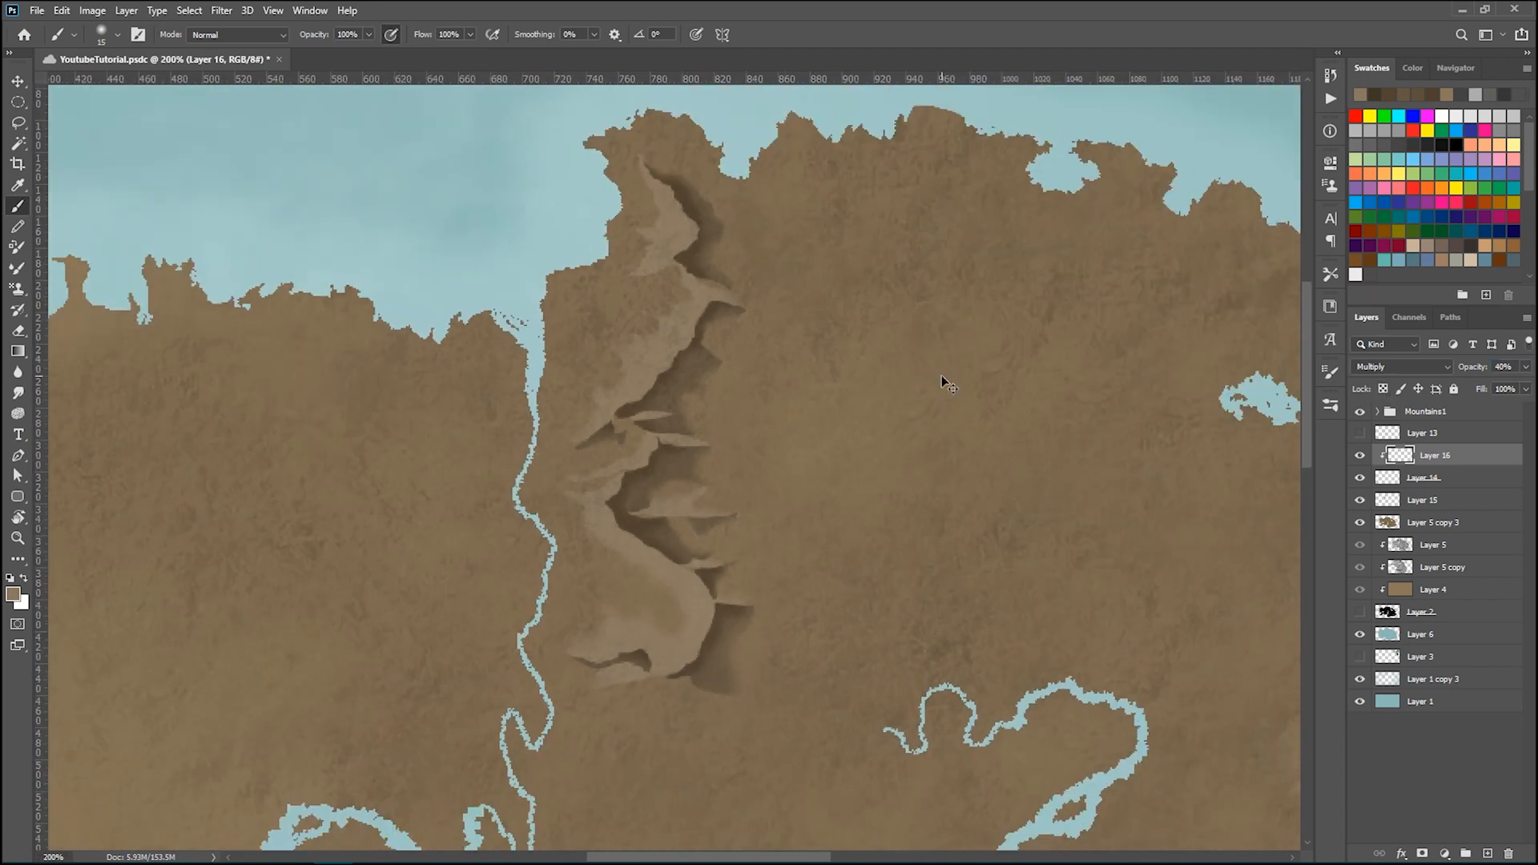
key(ctrl+minus)
key(ctrl+plus)
key(ctrl+plus)
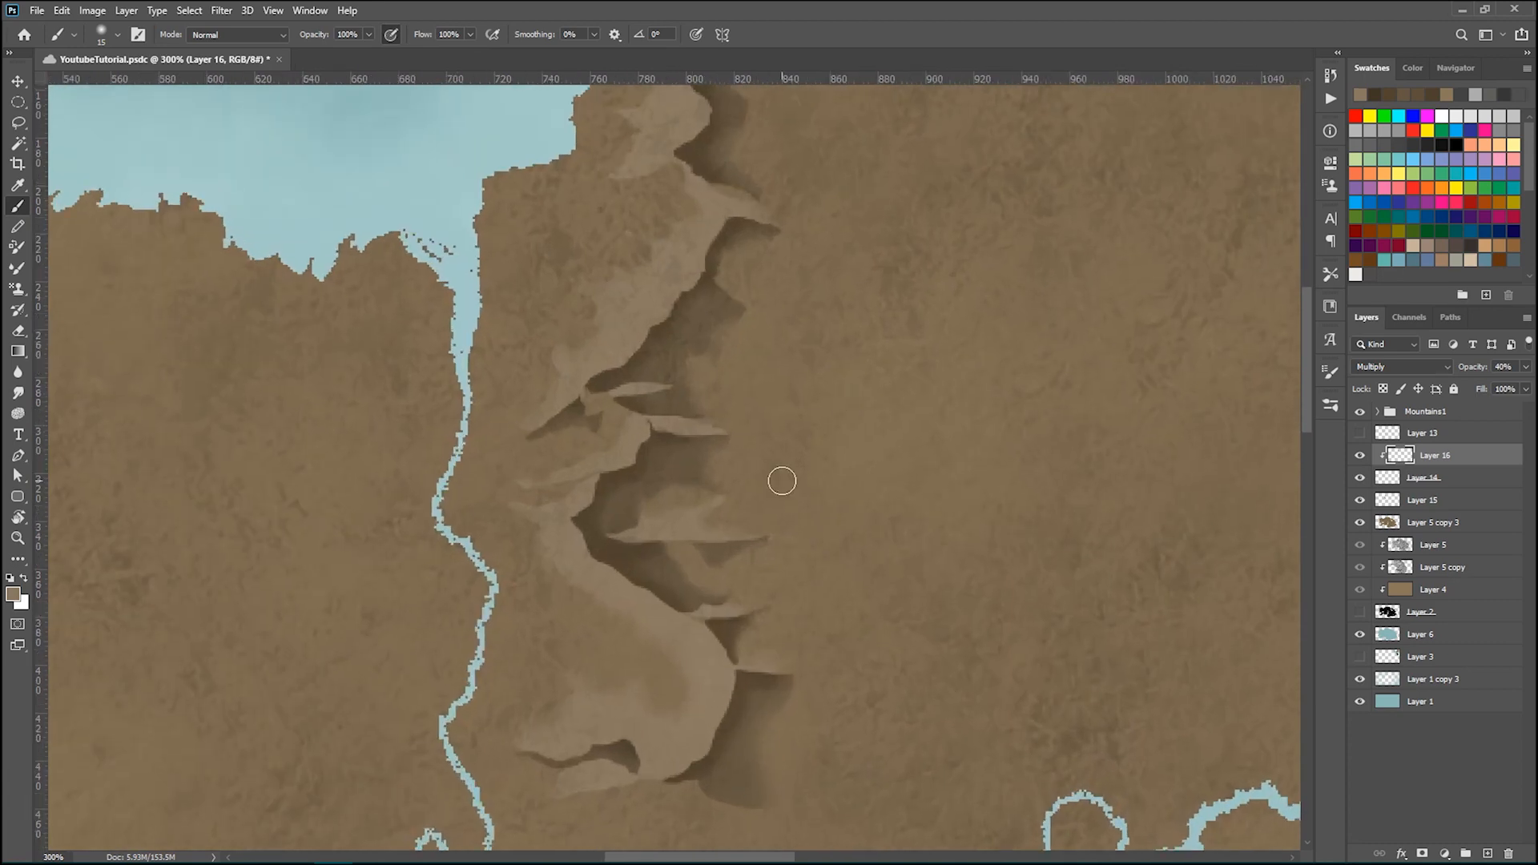
key(ctrl+plus)
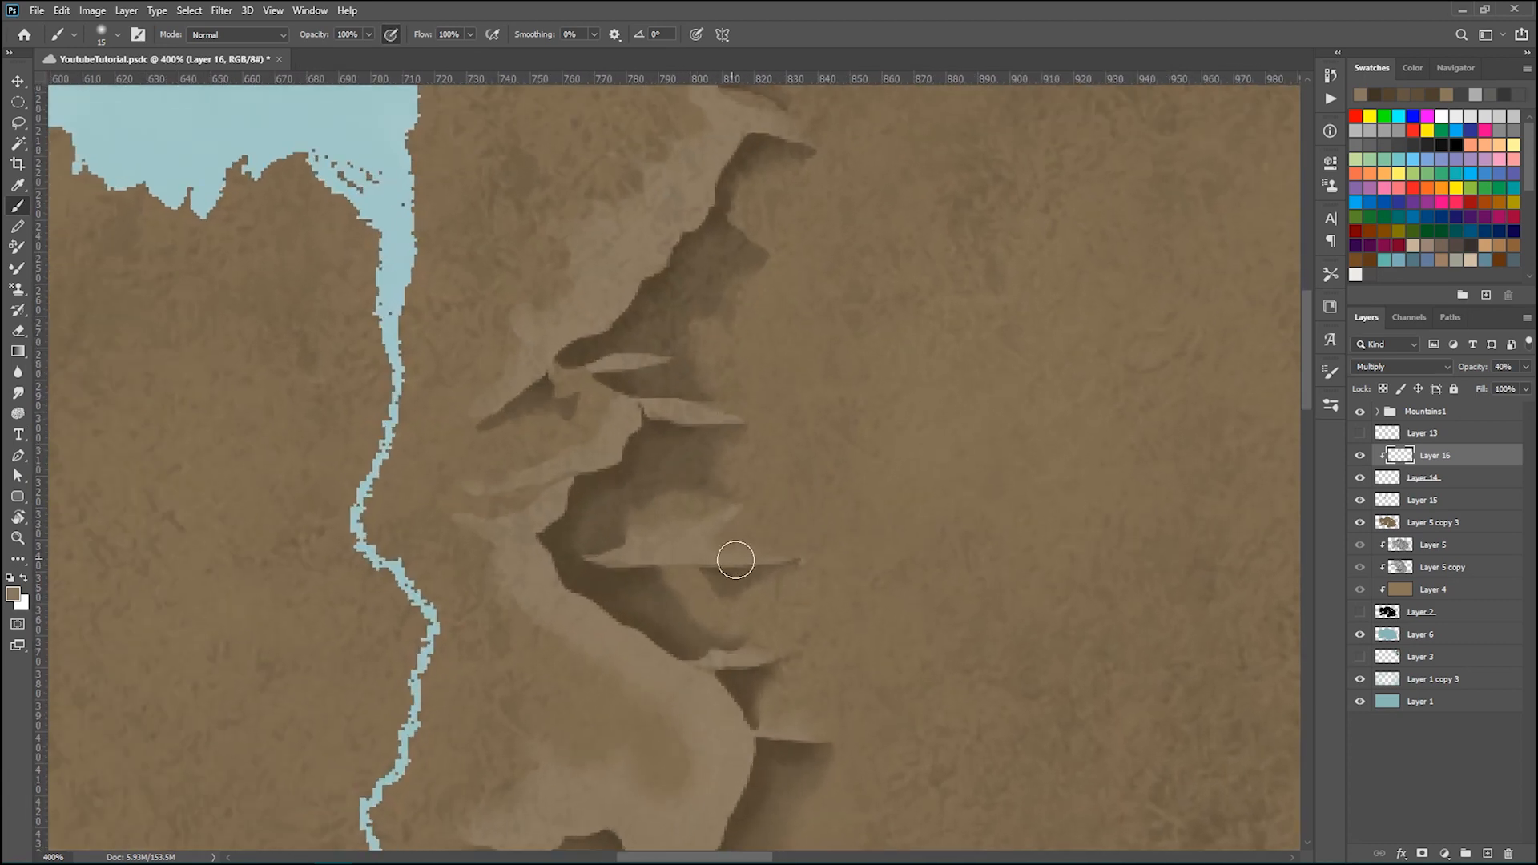
scroll(984, 457, up, 2)
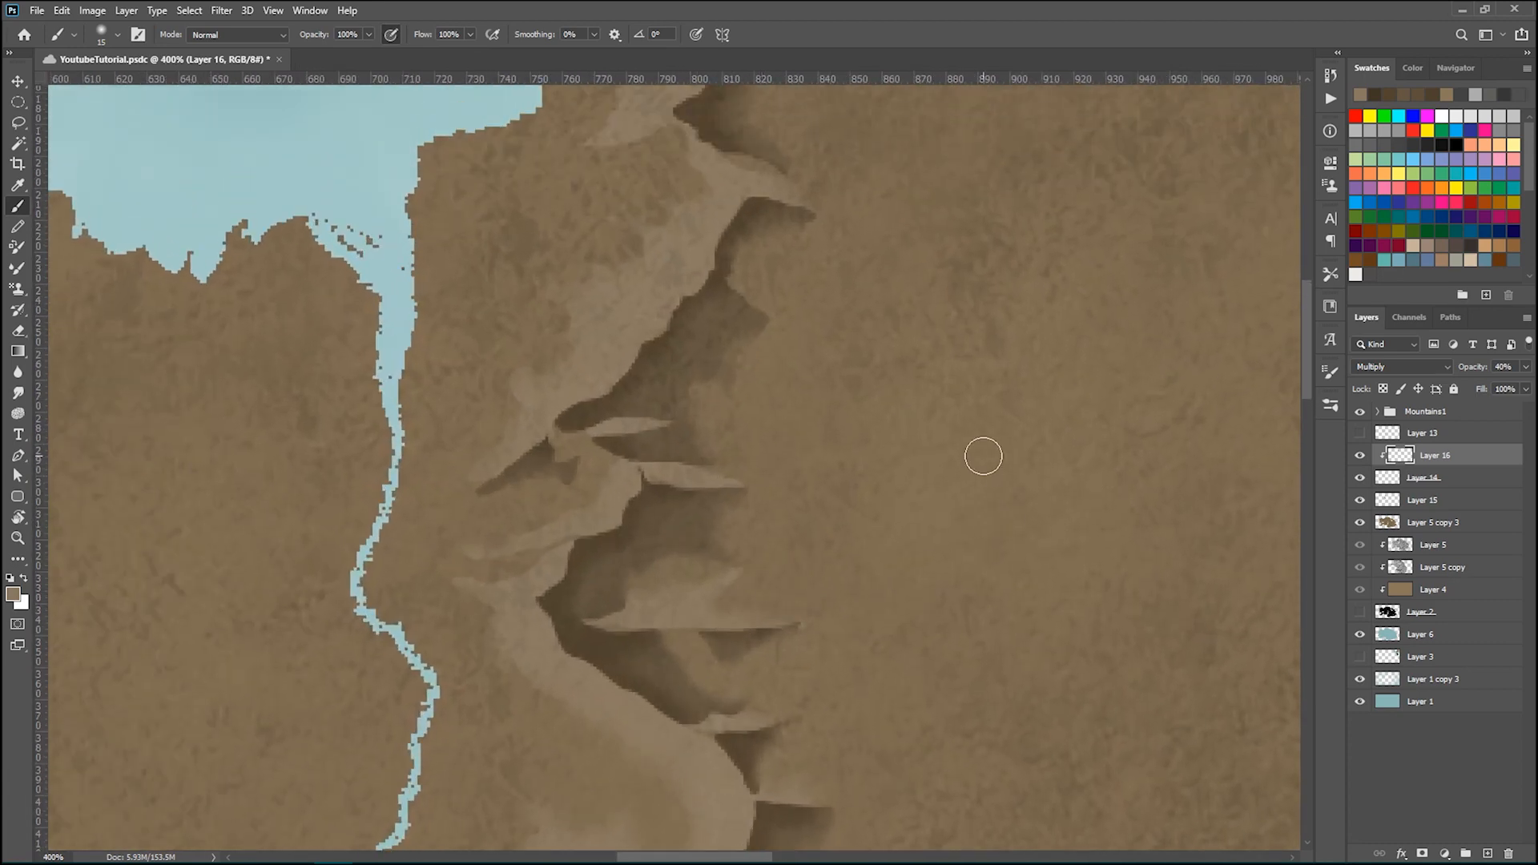
scroll(916, 438, up, 1)
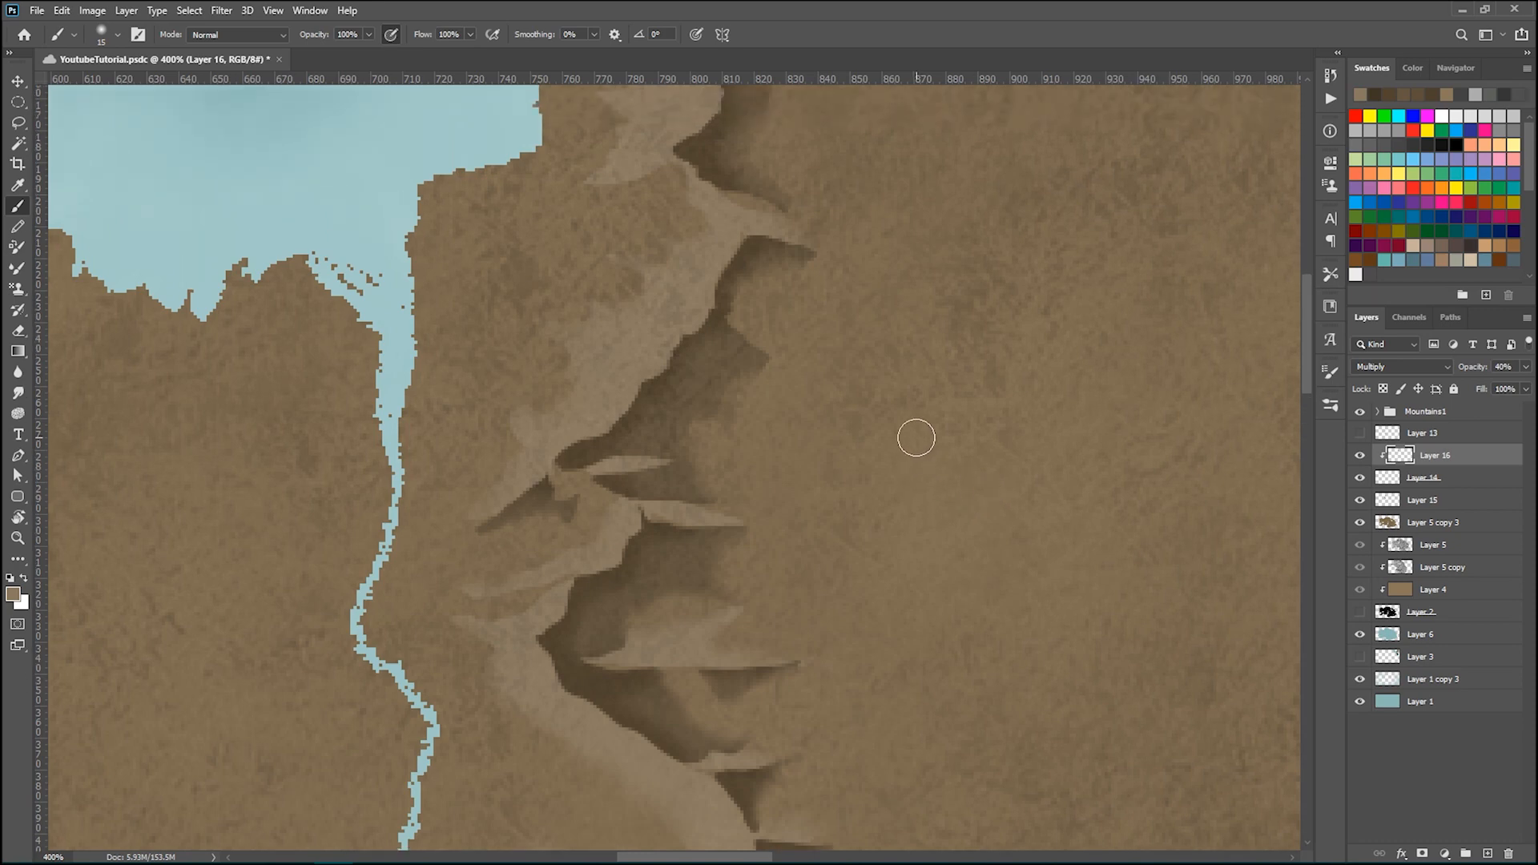
scroll(916, 438, up, 5)
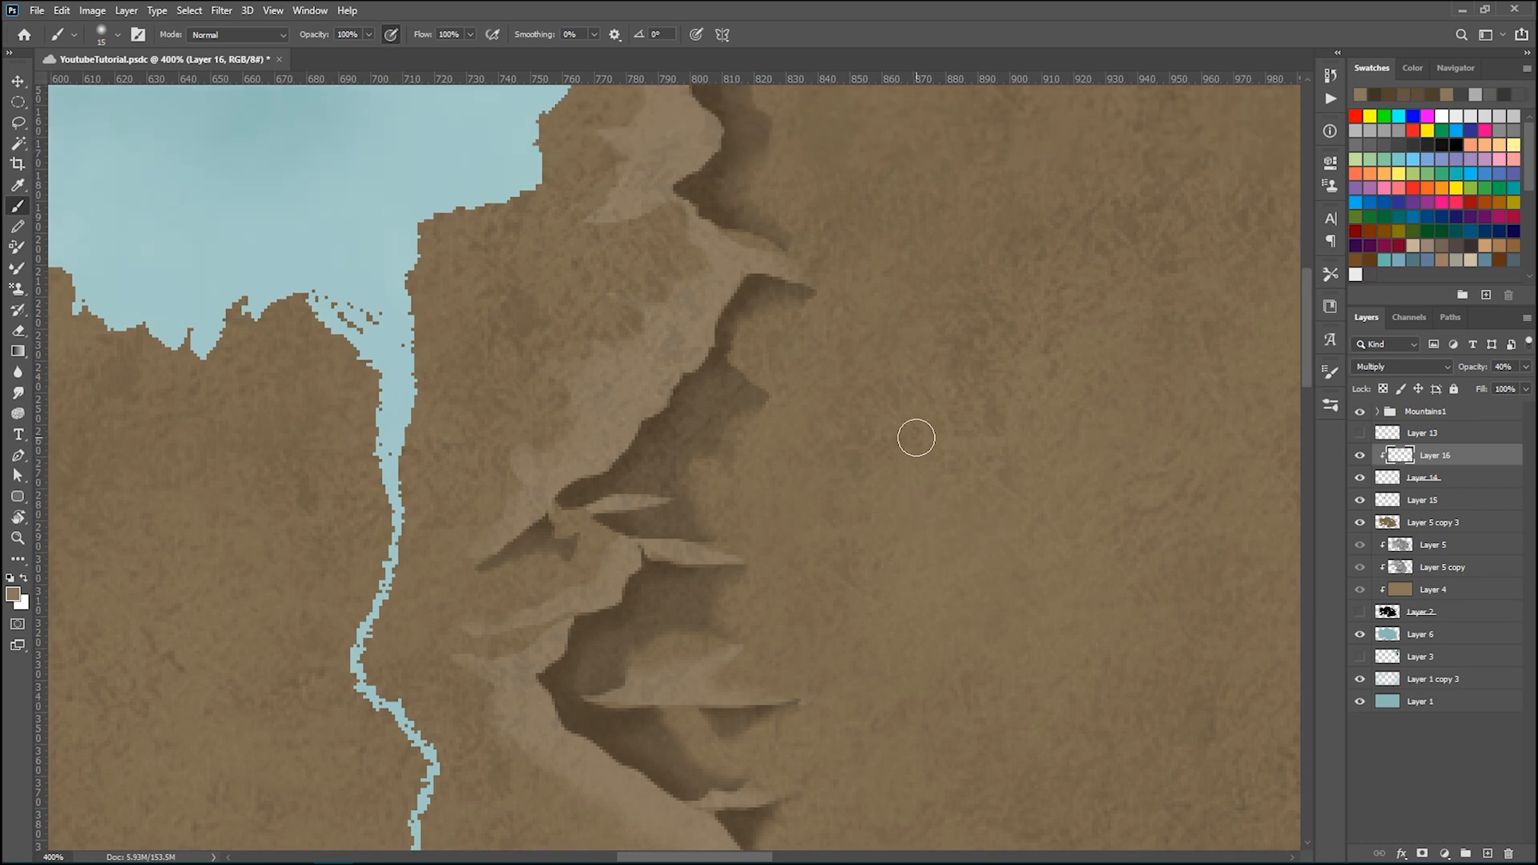
scroll(917, 438, down, 2)
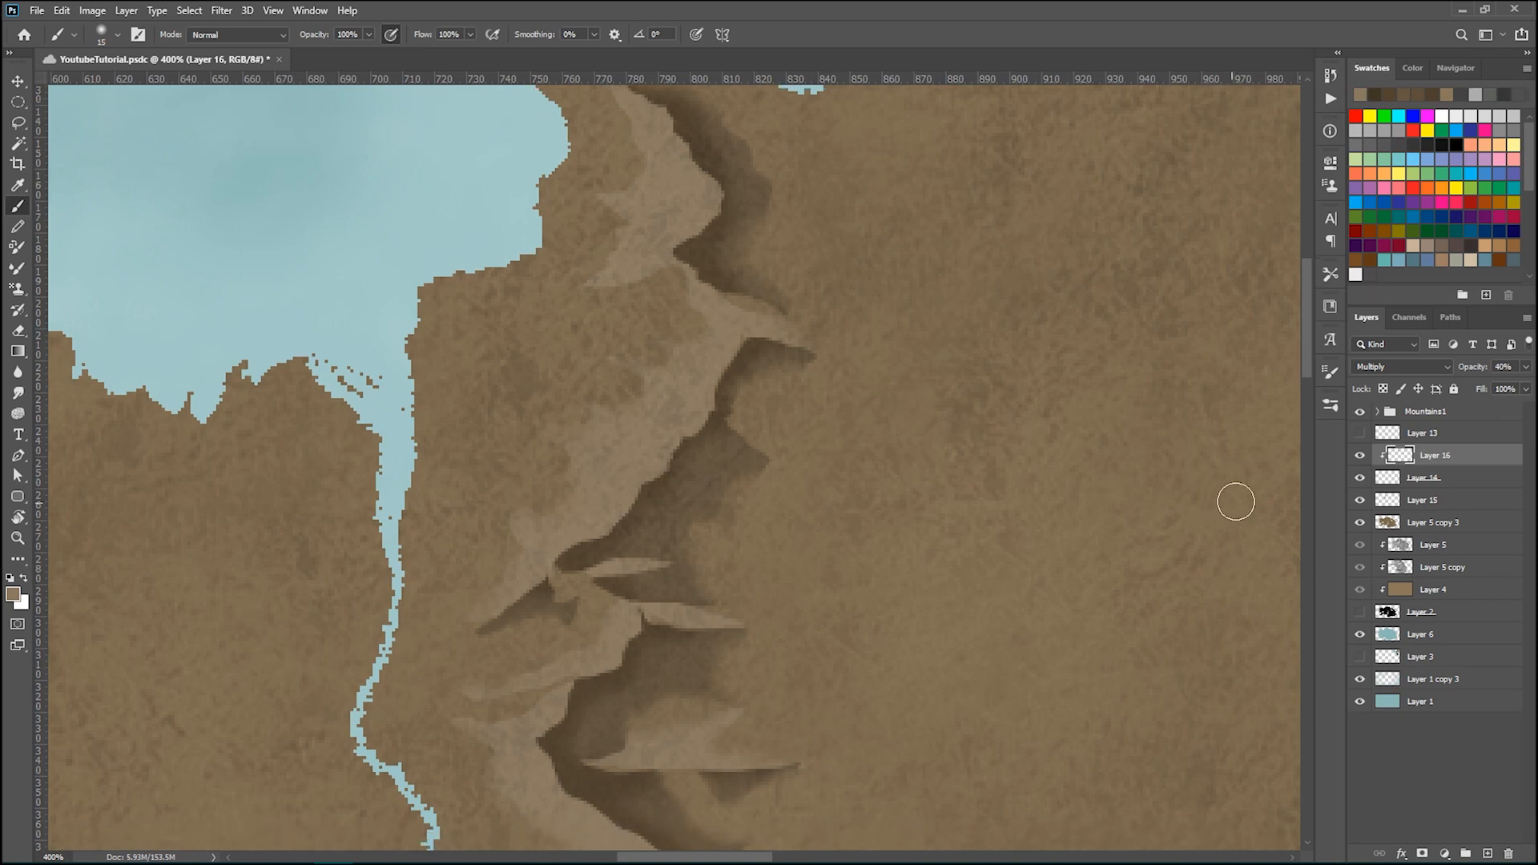
- Add a new layer clipped to the highlight layer, Layer 15, with the blend mode set to Screen
click(1474, 481)
click(1360, 478)
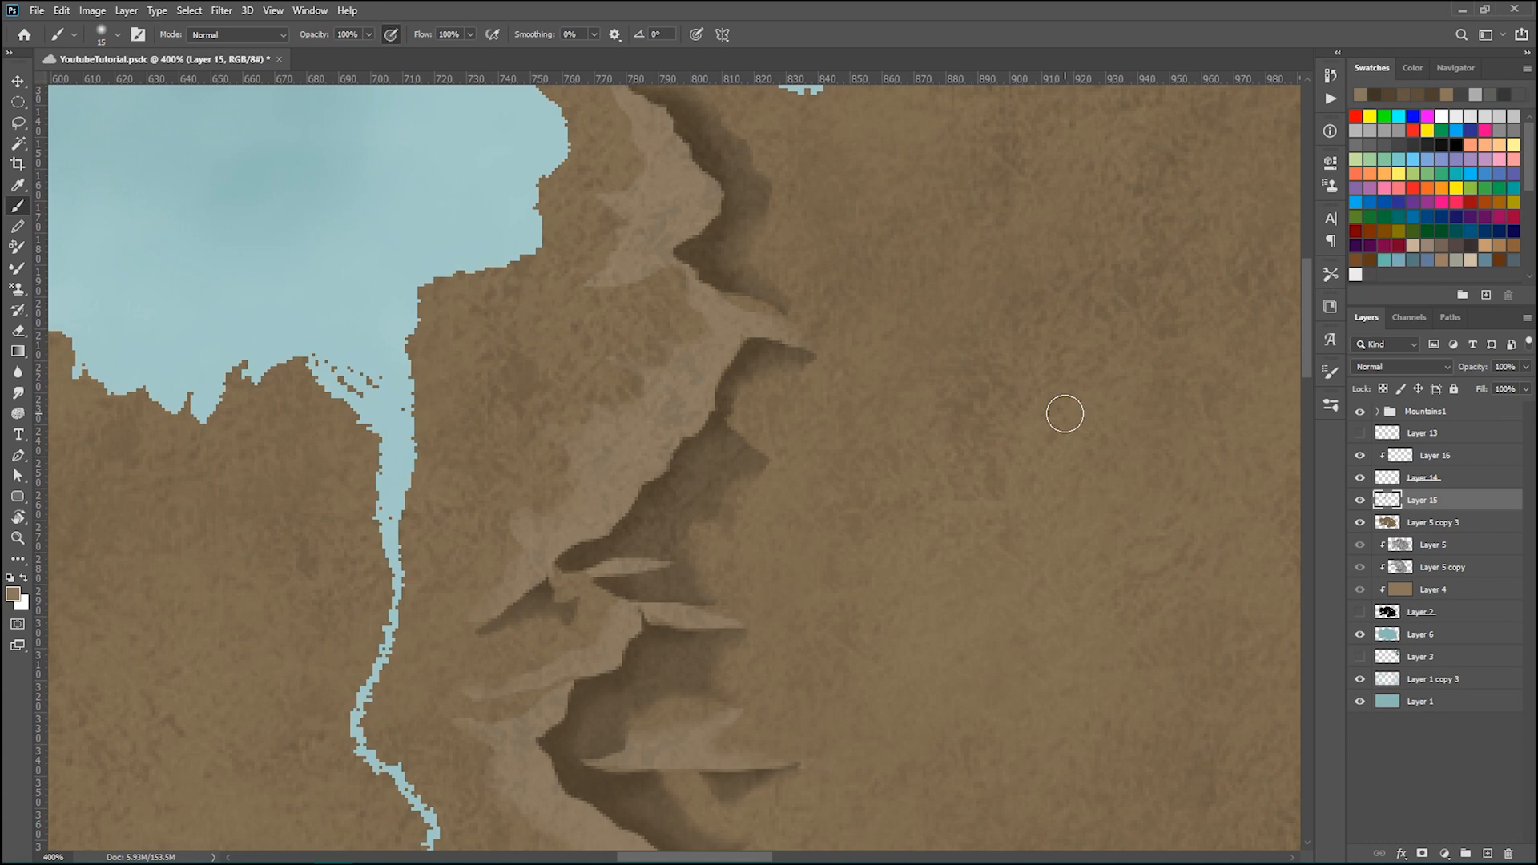
key(ctrl+shift+n)
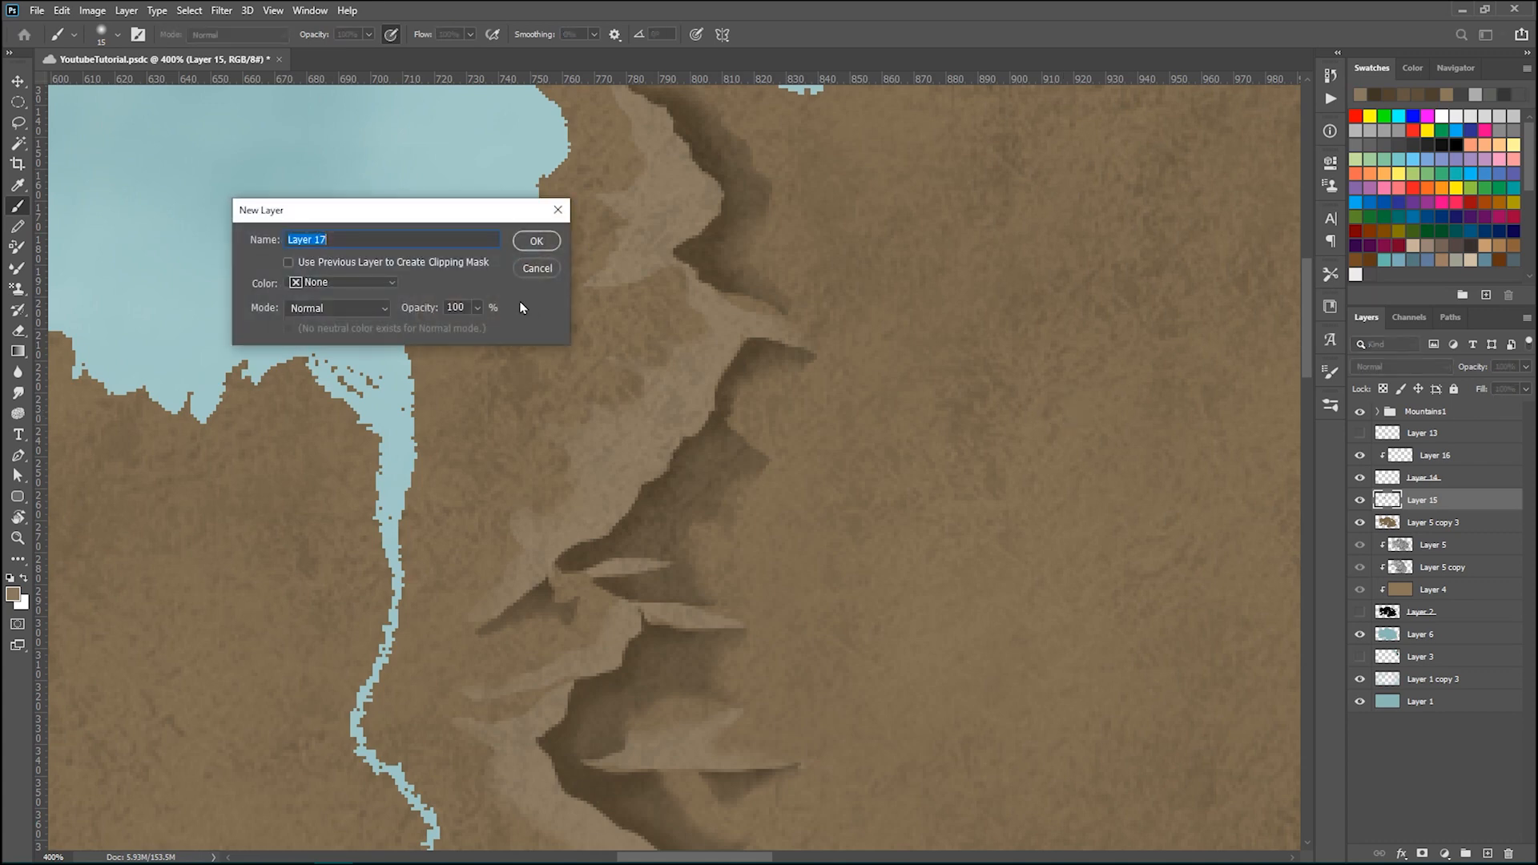
click(288, 262)
click(336, 308)
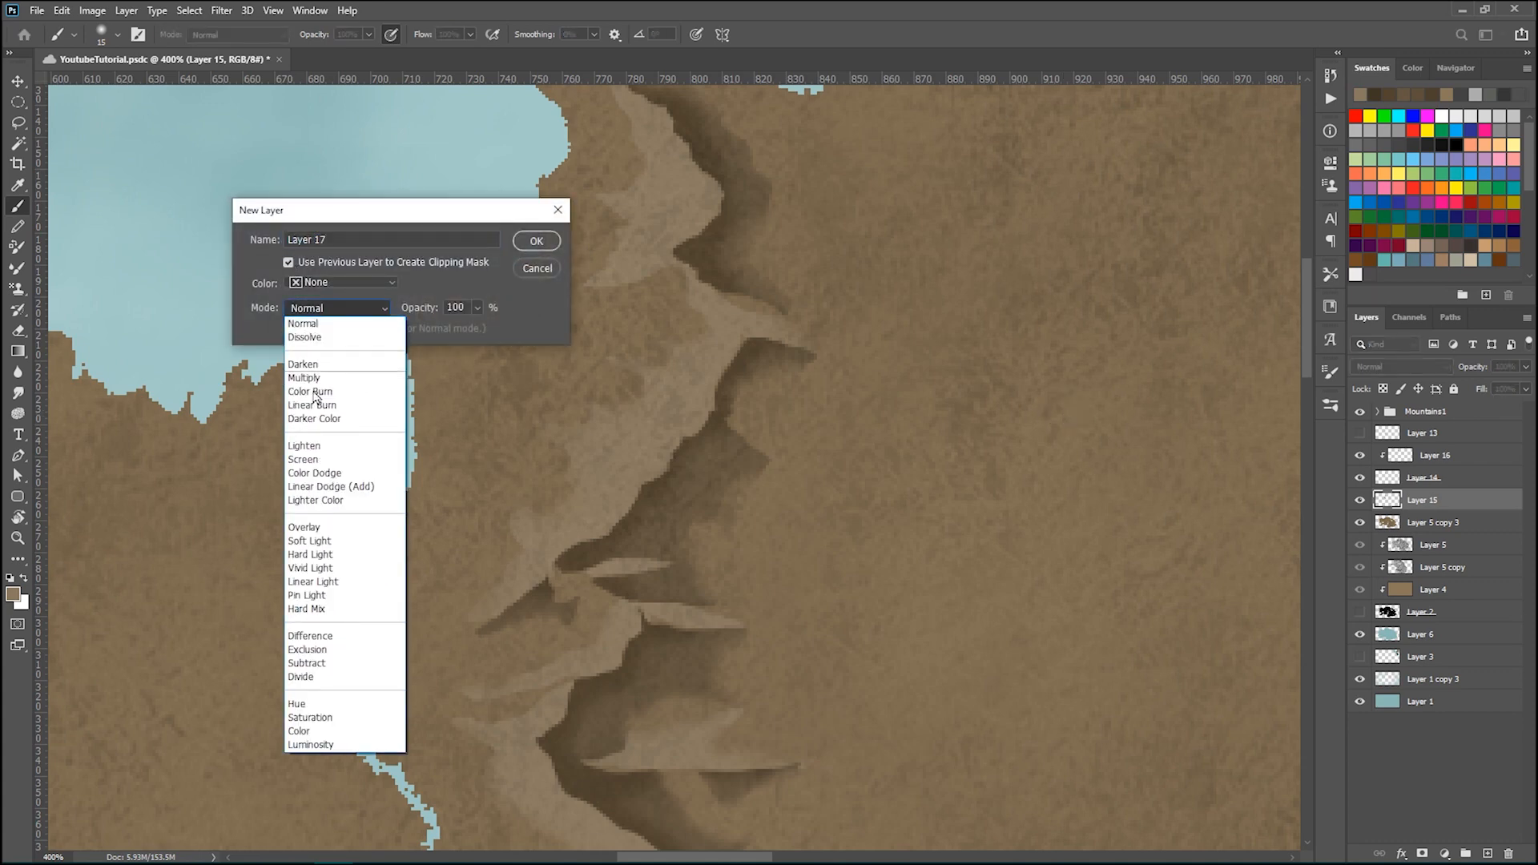
click(304, 459)
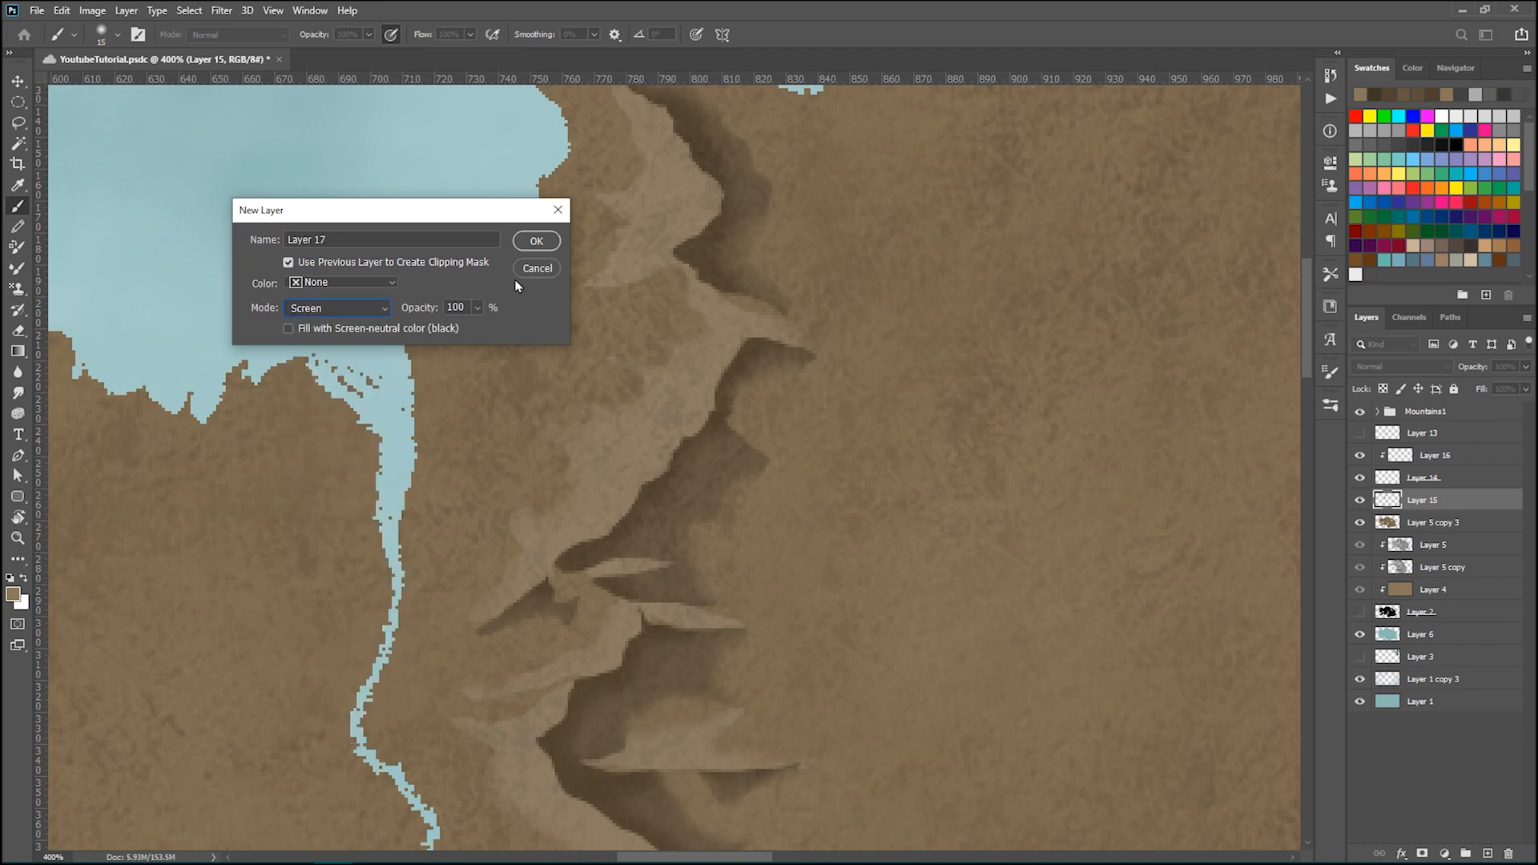
click(536, 241)
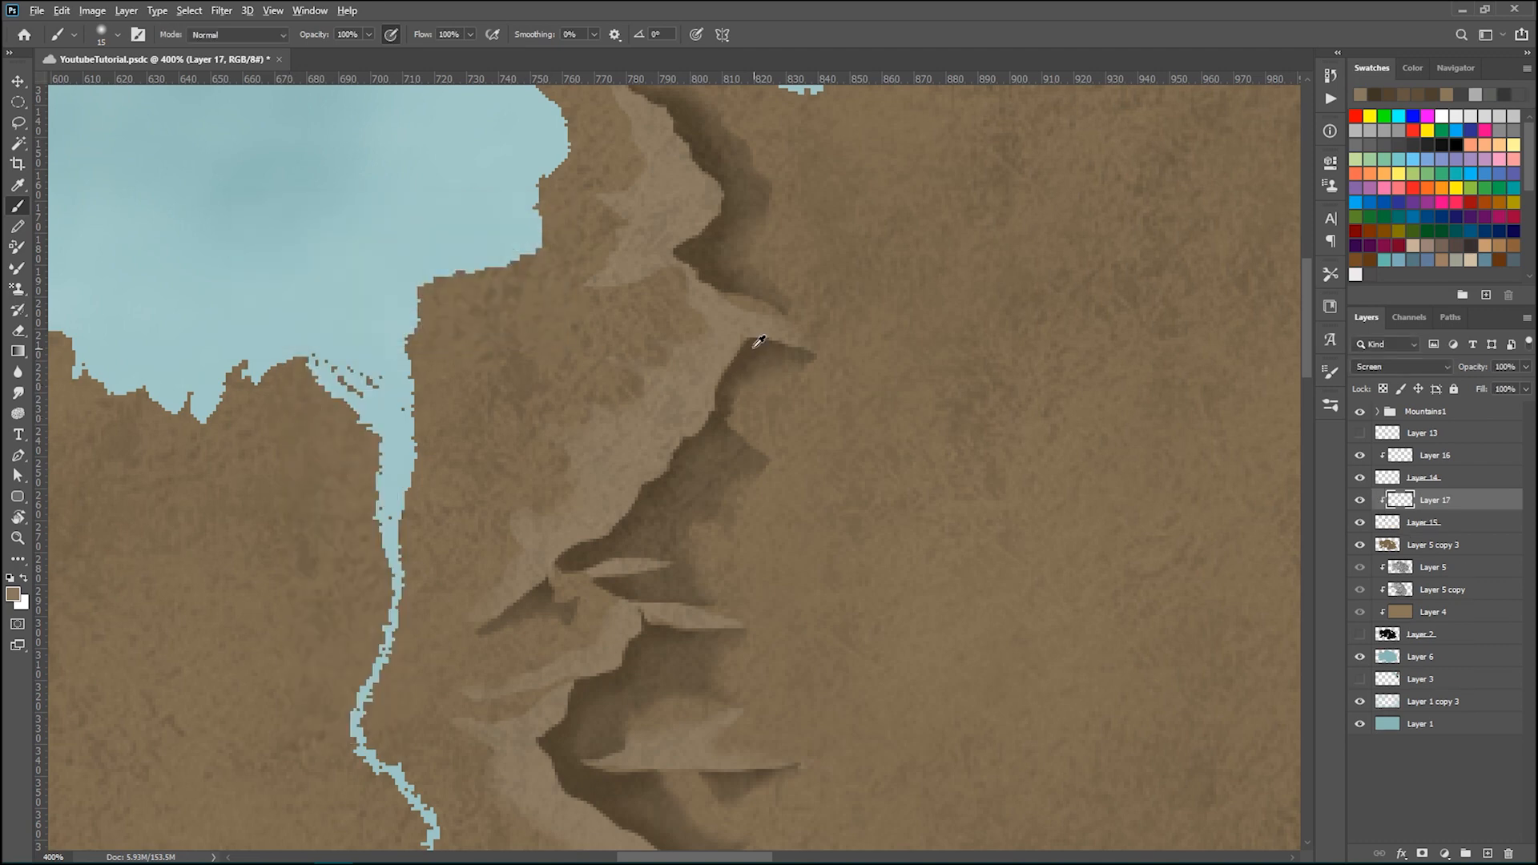
- Sample a dark brown and brighten the highlight edge along the ridge's upper bend on Layer 17 with a soft brush
alt+click(690, 245)
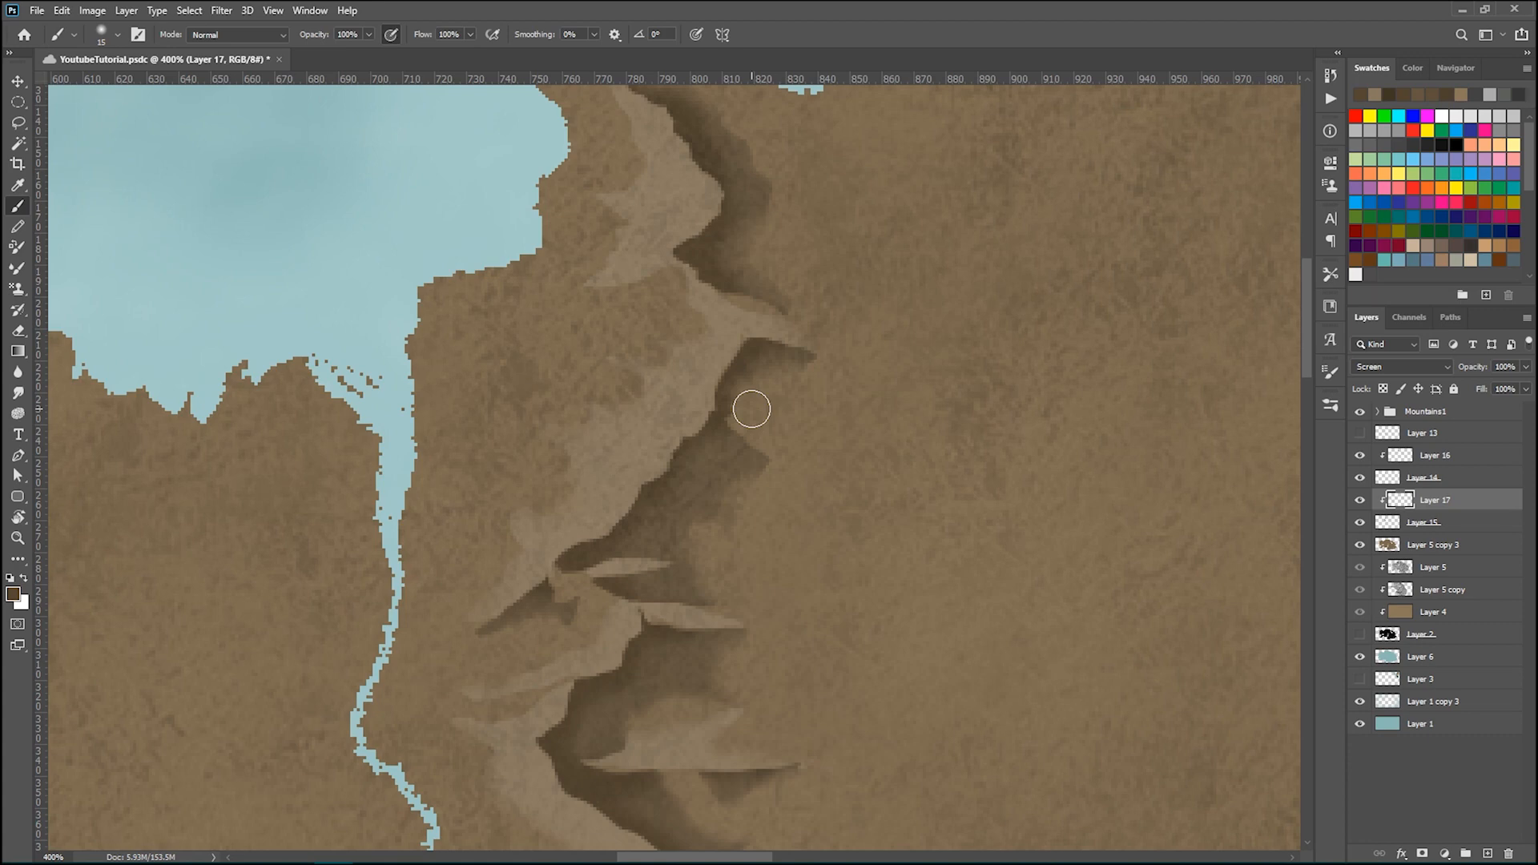
key(bracketright)
mouse_move(731, 387)
mouse_down()
mouse_move(645, 542)
mouse_move(650, 518)
mouse_move(601, 532)
mouse_up()
key(bracketleft)
mouse_move(745, 347)
mouse_down()
mouse_move(721, 288)
mouse_move(750, 345)
mouse_move(738, 309)
mouse_move(633, 233)
mouse_up()
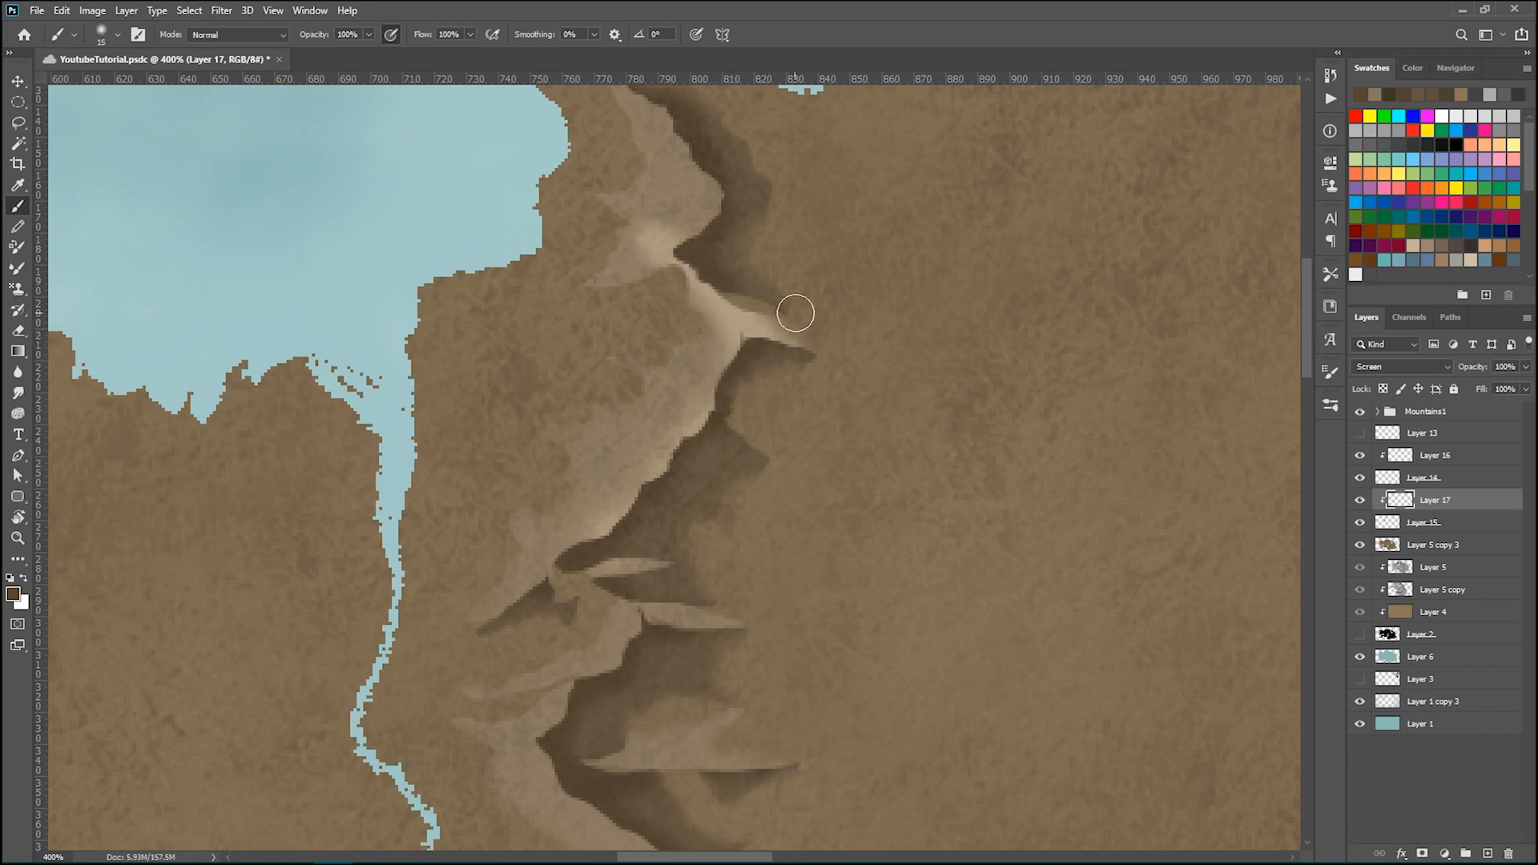
- Brighten the highlight edge of the ridge's northernmost section on Layer 17 with the 15 px soft brush
scroll(794, 312, up, 5)
scroll(796, 313, up, 1)
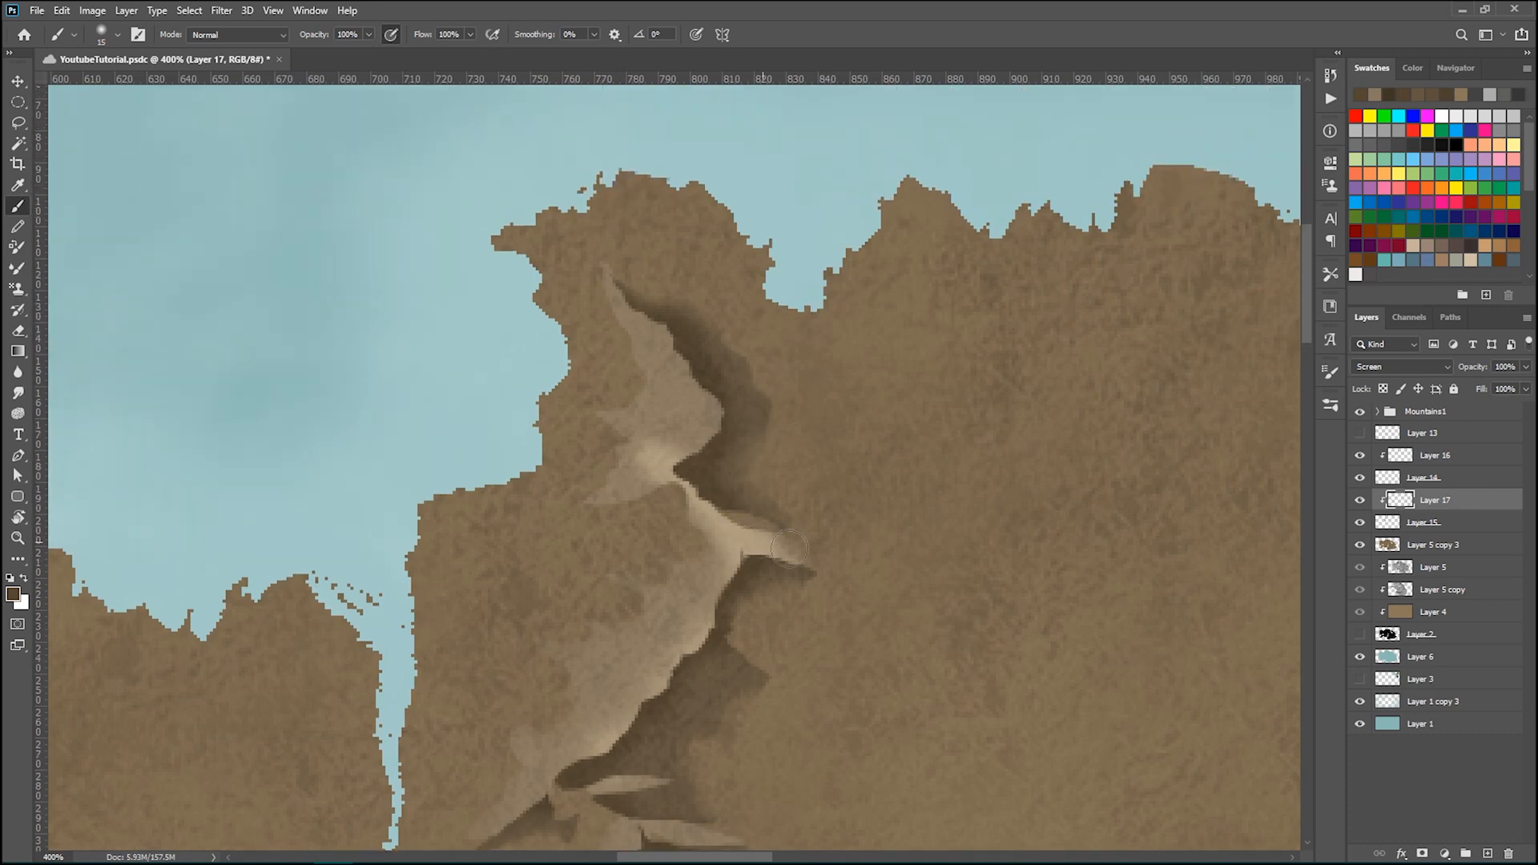
scroll(721, 401, up, 1)
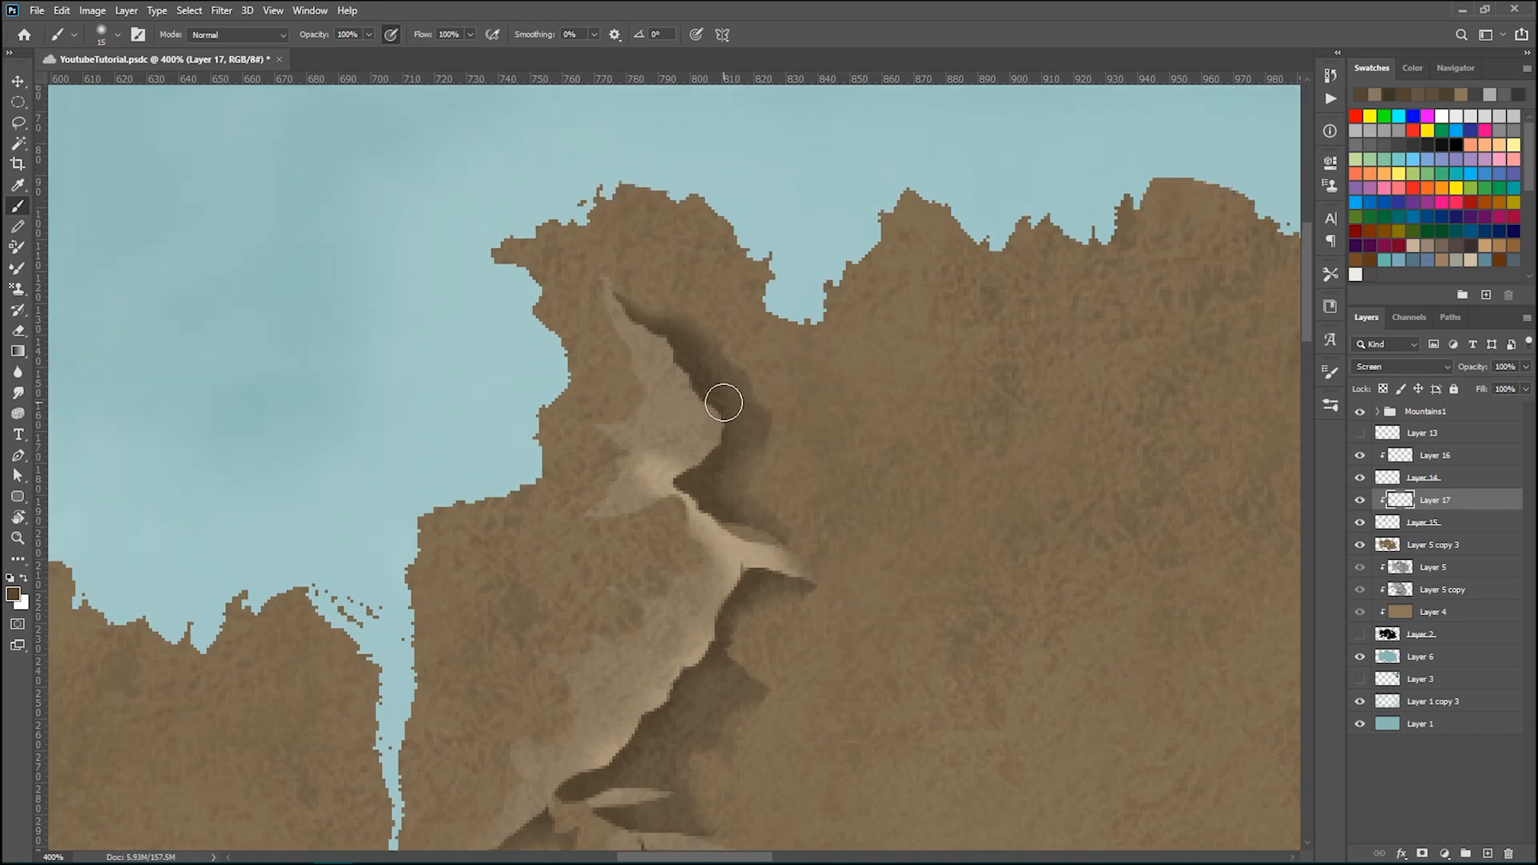
scroll(723, 403, up, 1)
mouse_move(677, 481)
mouse_down()
mouse_move(709, 436)
mouse_move(681, 376)
mouse_move(612, 308)
mouse_up()
scroll(758, 406, down, 5)
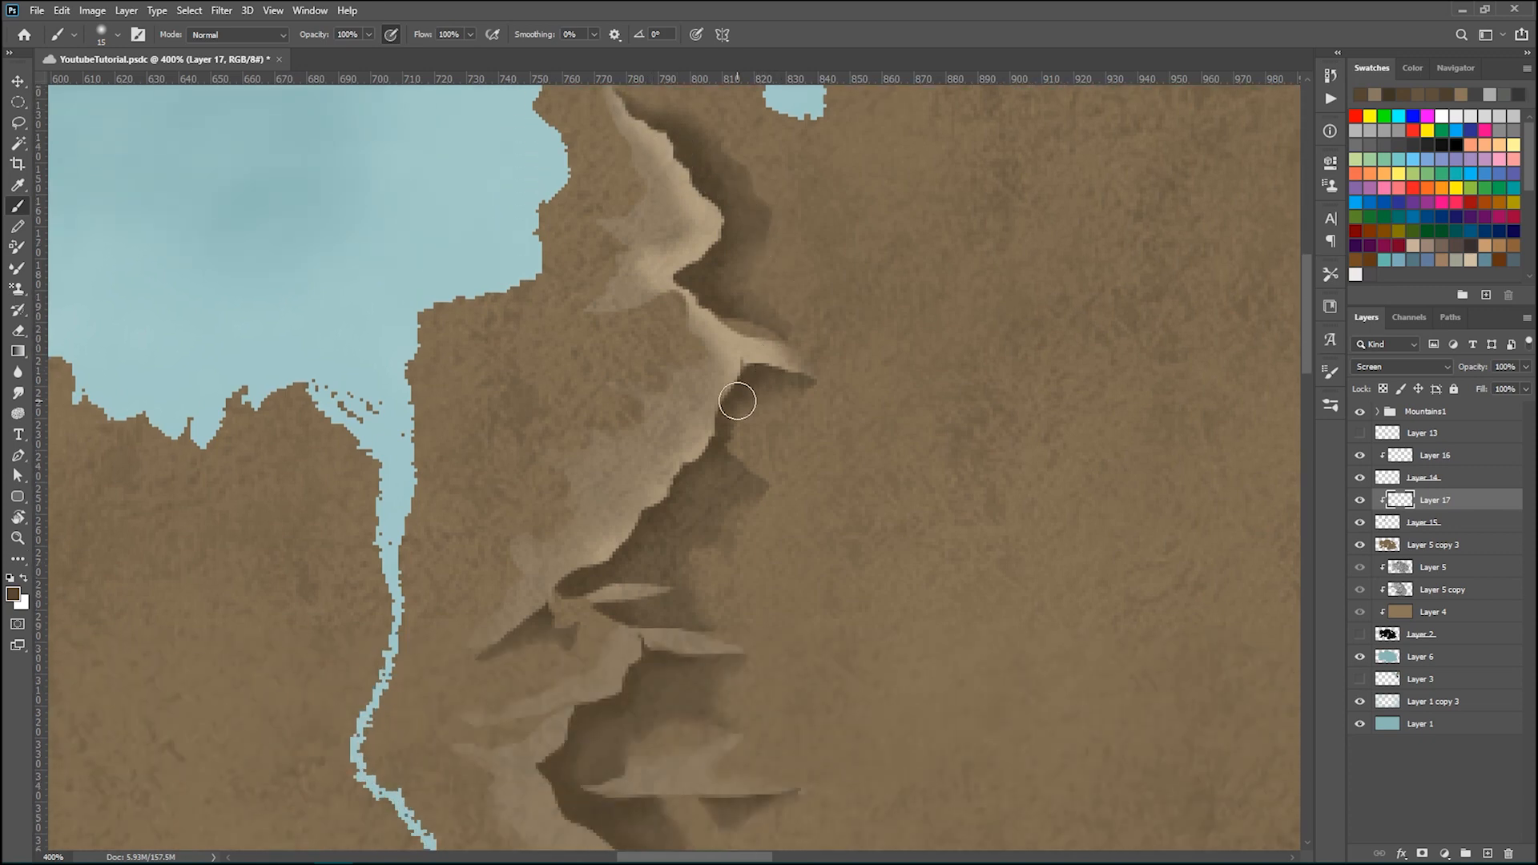
- Brighten the highlight edge on Layer 17 from the ridge's middle slope down around the large southern bend with the soft brush
mouse_move(700, 449)
mouse_down()
mouse_move(604, 555)
mouse_move(560, 588)
mouse_up()
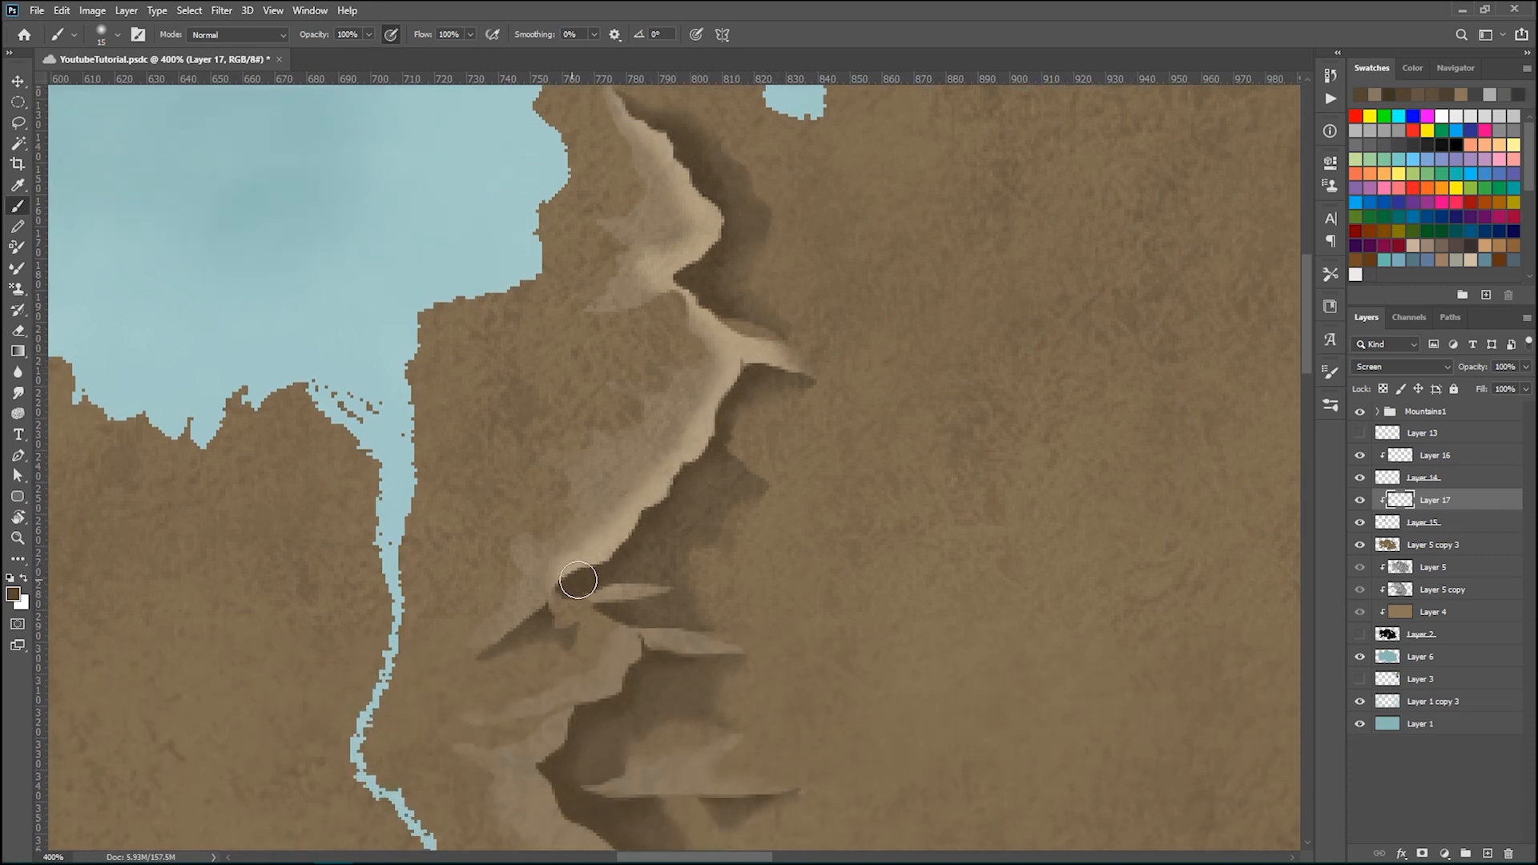
scroll(700, 440, down, 3)
drag(554, 459, 500, 512)
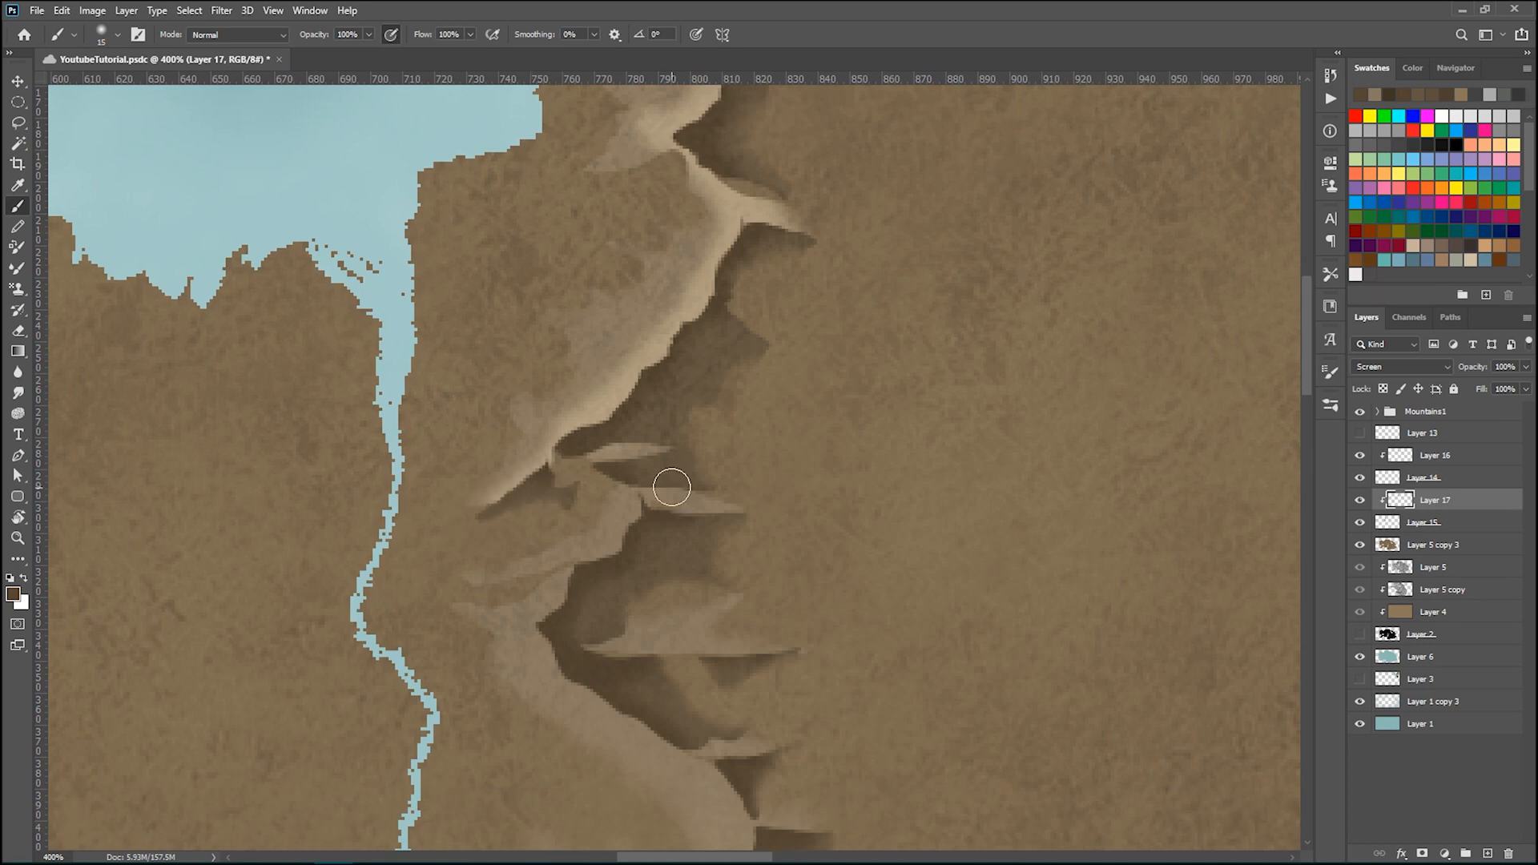
mouse_move(645, 505)
mouse_down()
mouse_move(696, 523)
mouse_move(634, 511)
mouse_move(634, 544)
mouse_move(596, 590)
mouse_move(613, 542)
mouse_move(565, 570)
mouse_move(563, 588)
mouse_move(581, 568)
mouse_move(549, 638)
mouse_up()
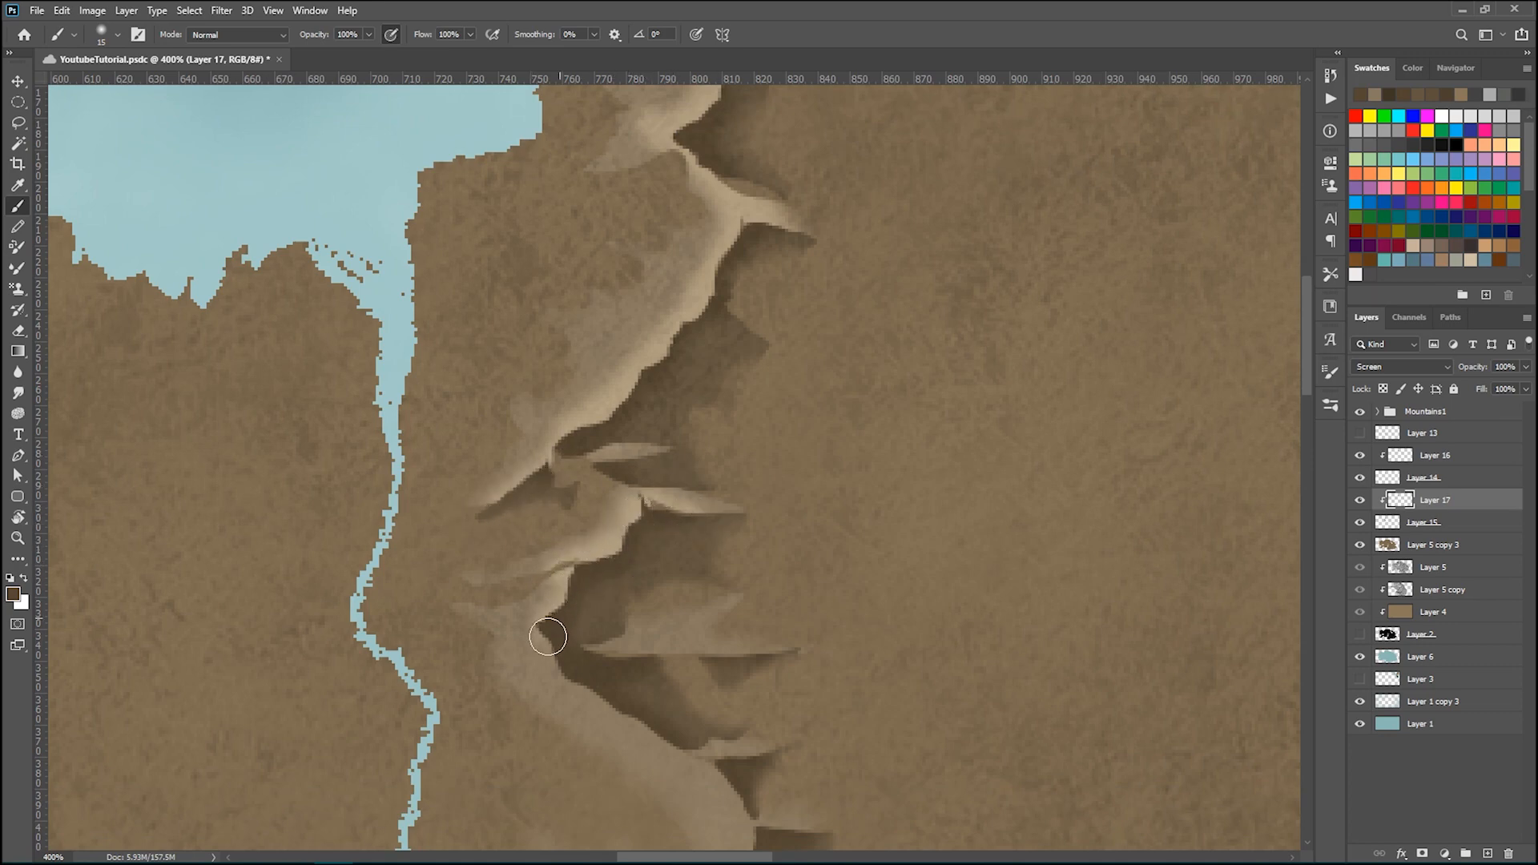
scroll(549, 638, down, 3)
mouse_move(558, 490)
mouse_down()
mouse_move(573, 528)
mouse_move(695, 609)
mouse_move(738, 666)
mouse_move(708, 776)
mouse_up()
mouse_move(756, 667)
mouse_down()
mouse_move(818, 671)
mouse_move(798, 677)
mouse_up()
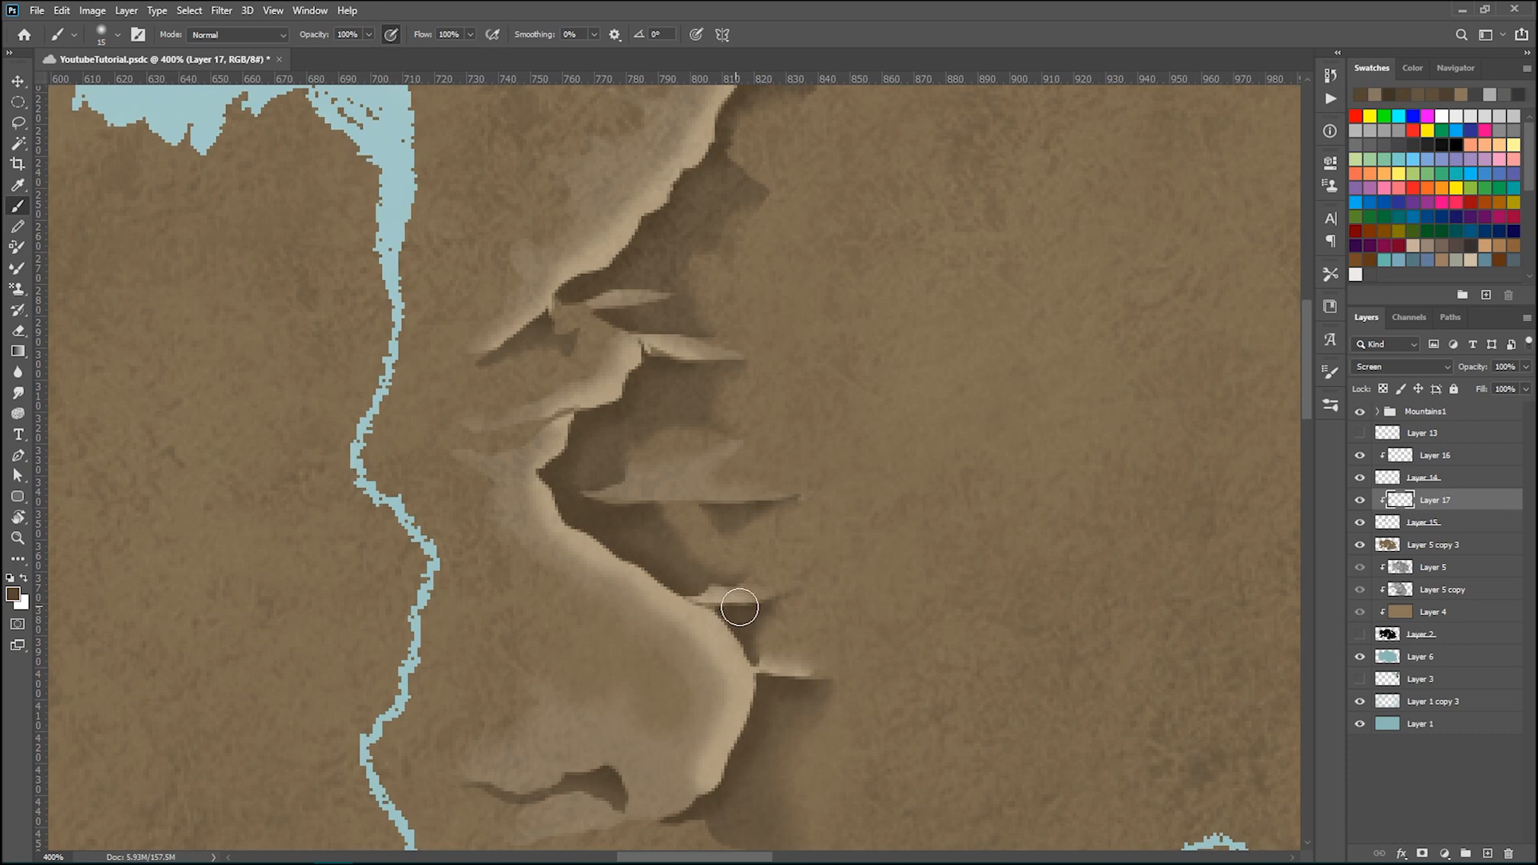
- Brighten the eastern spurs and the hooked southern end of the ridge on Layer 17
scroll(869, 480, down, 3)
drag(589, 314, 809, 305)
scroll(660, 422, down, 2)
mouse_move(697, 524)
mouse_down()
mouse_move(653, 547)
mouse_move(615, 492)
mouse_move(496, 505)
mouse_up()
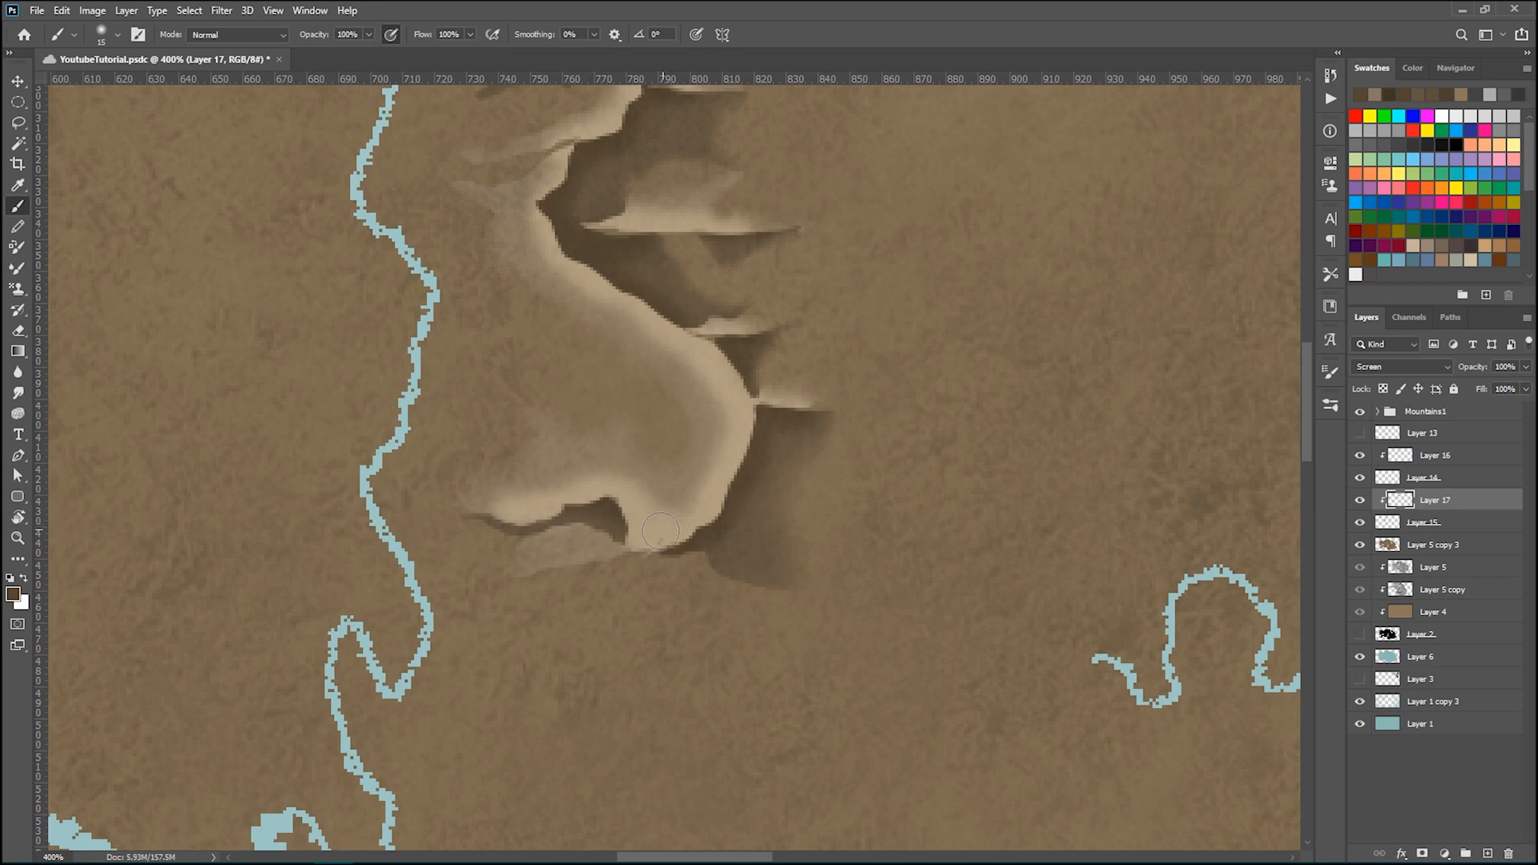
mouse_move(626, 549)
mouse_down()
mouse_move(570, 549)
mouse_move(590, 543)
mouse_up()
- Paint a second pass on Layer 17 to widen the bright band from the lower curve up to the middle slope
scroll(783, 412, up, 5)
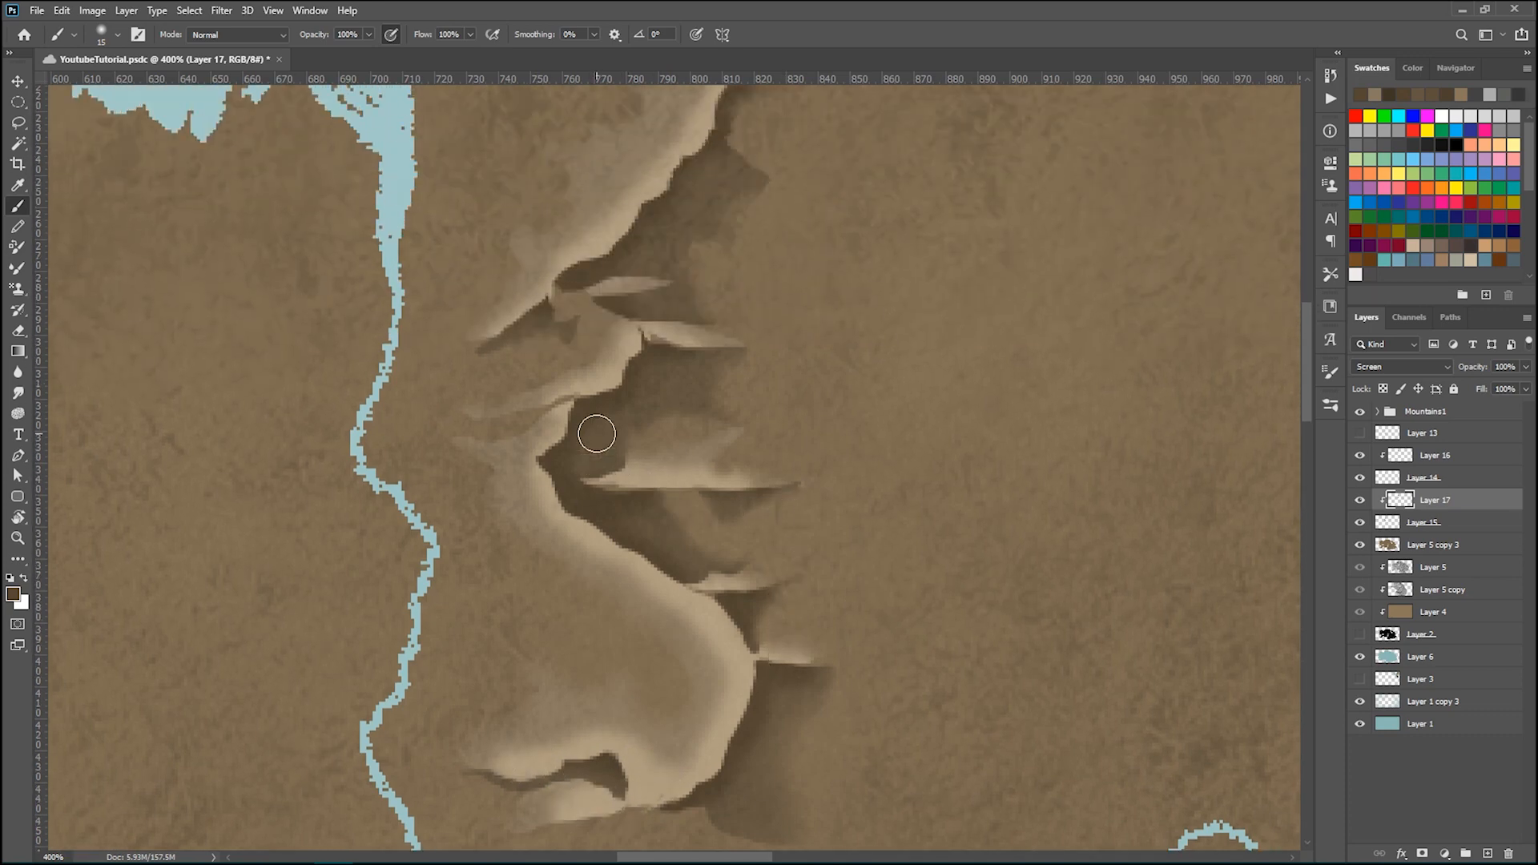
mouse_move(529, 453)
mouse_down()
mouse_move(560, 529)
mouse_move(690, 596)
mouse_up()
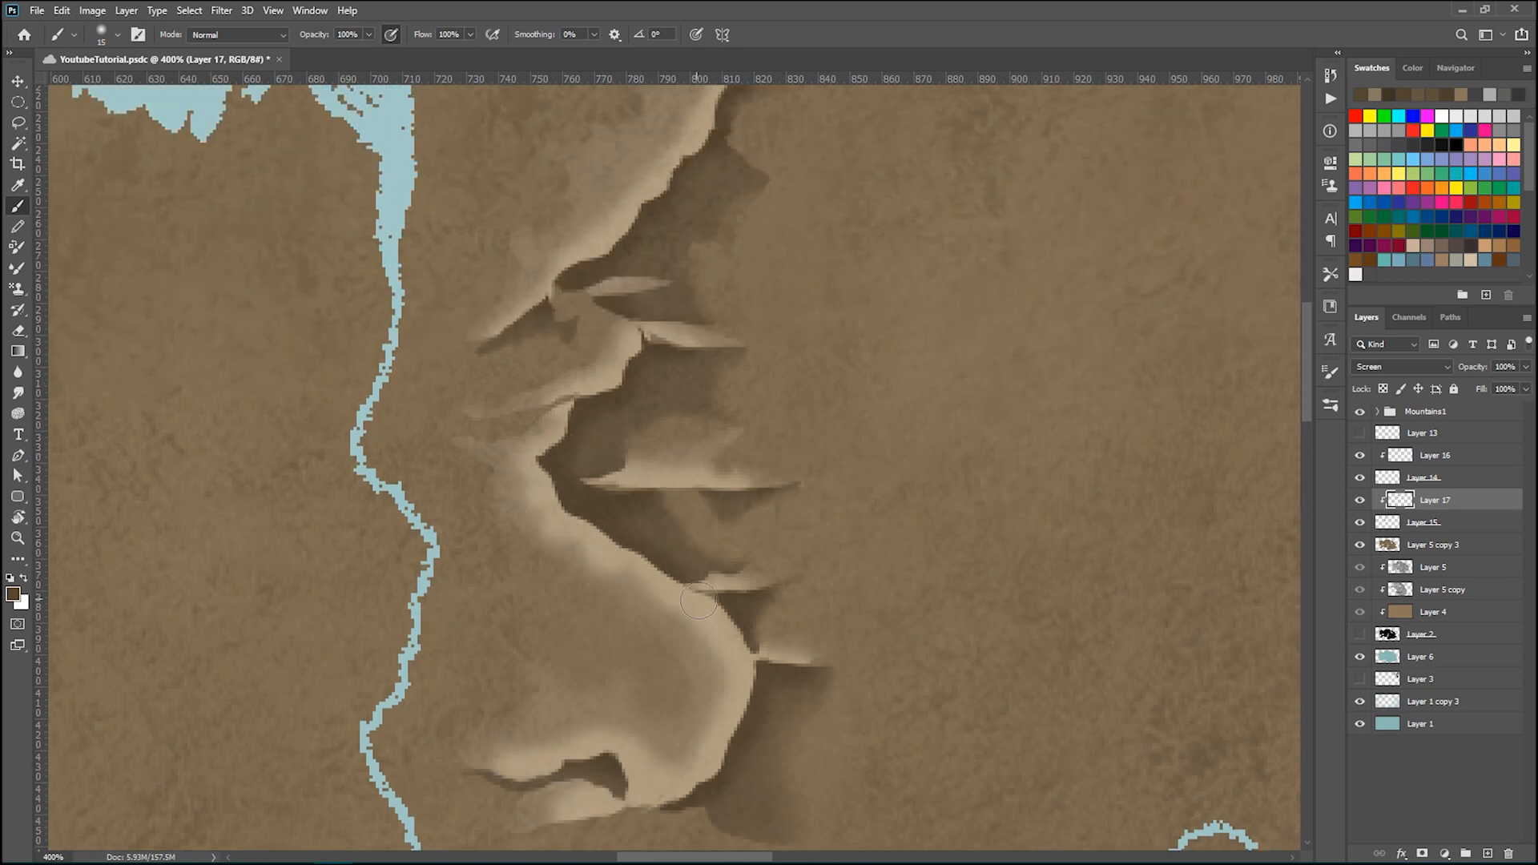
scroll(638, 377, up, 3)
drag(631, 325, 650, 299)
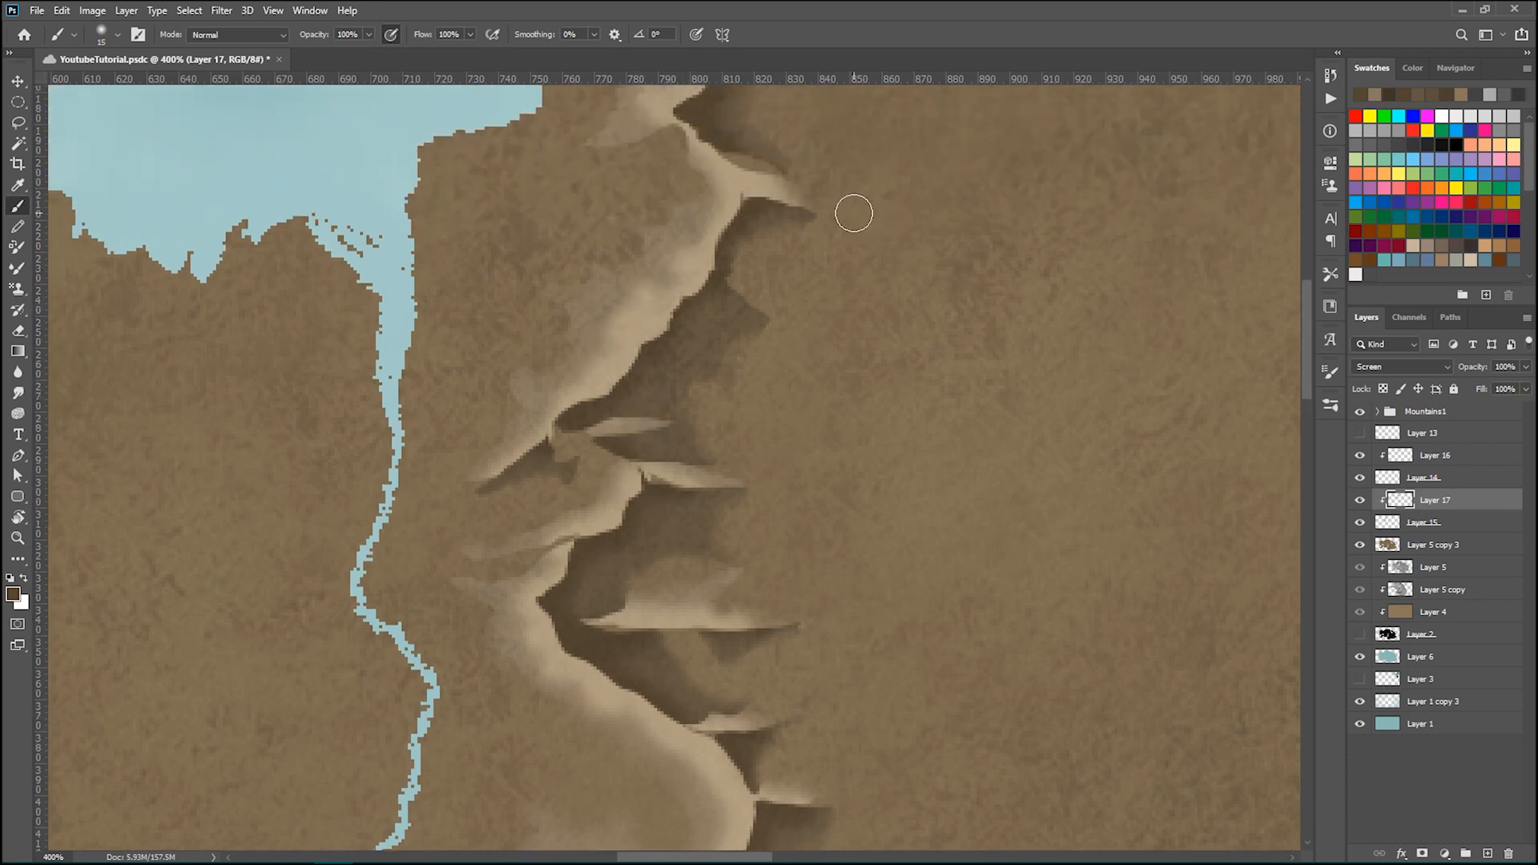
scroll(800, 241, up, 3)
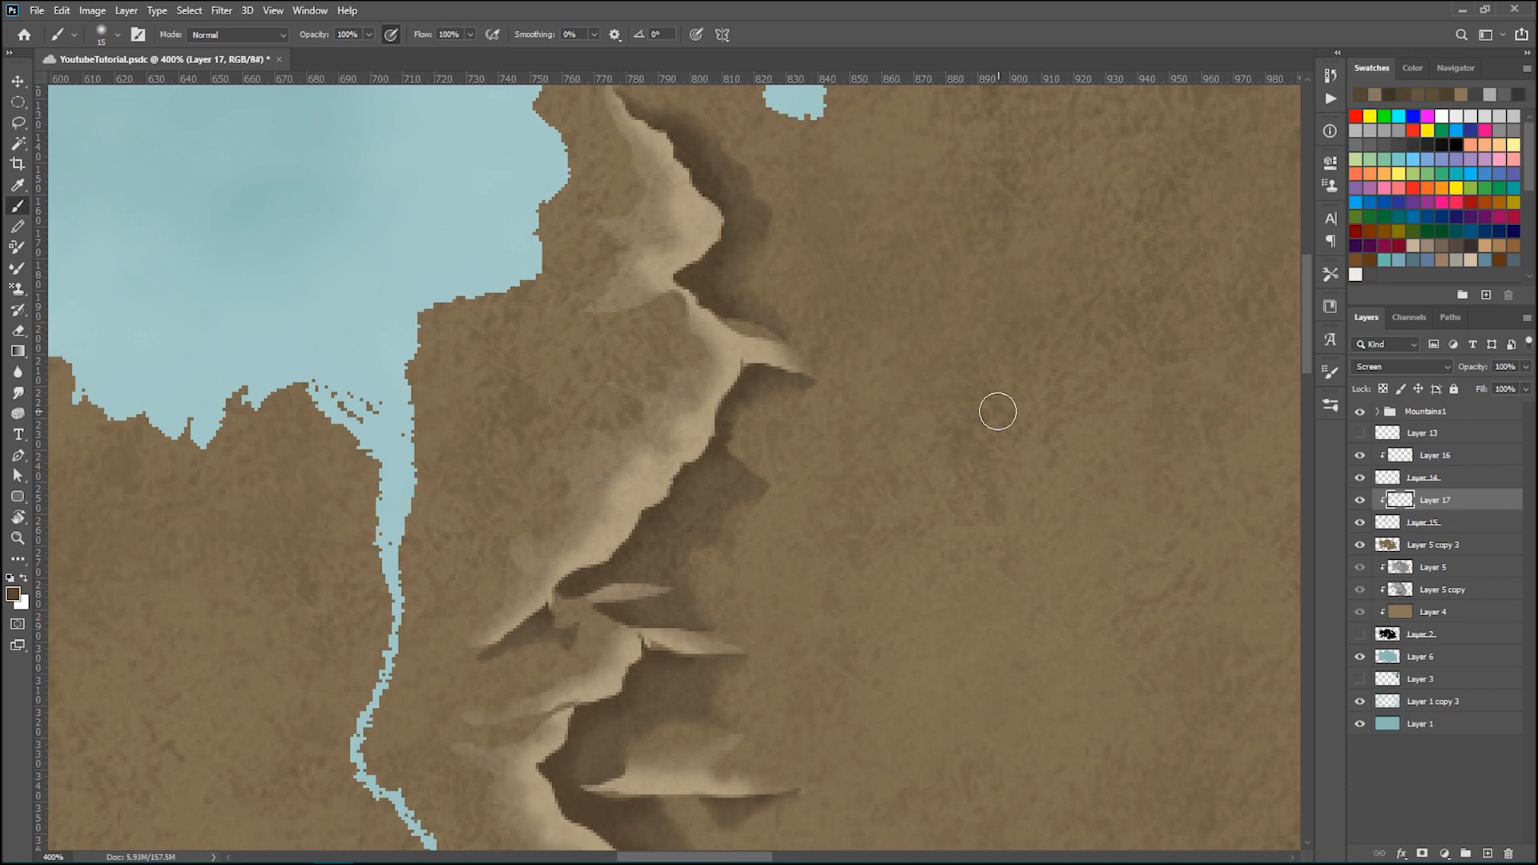
- Reduce Layer 17's opacity to 40% and check the softened highlights across the whole range
scroll(848, 399, down, 4)
scroll(847, 398, down, 3)
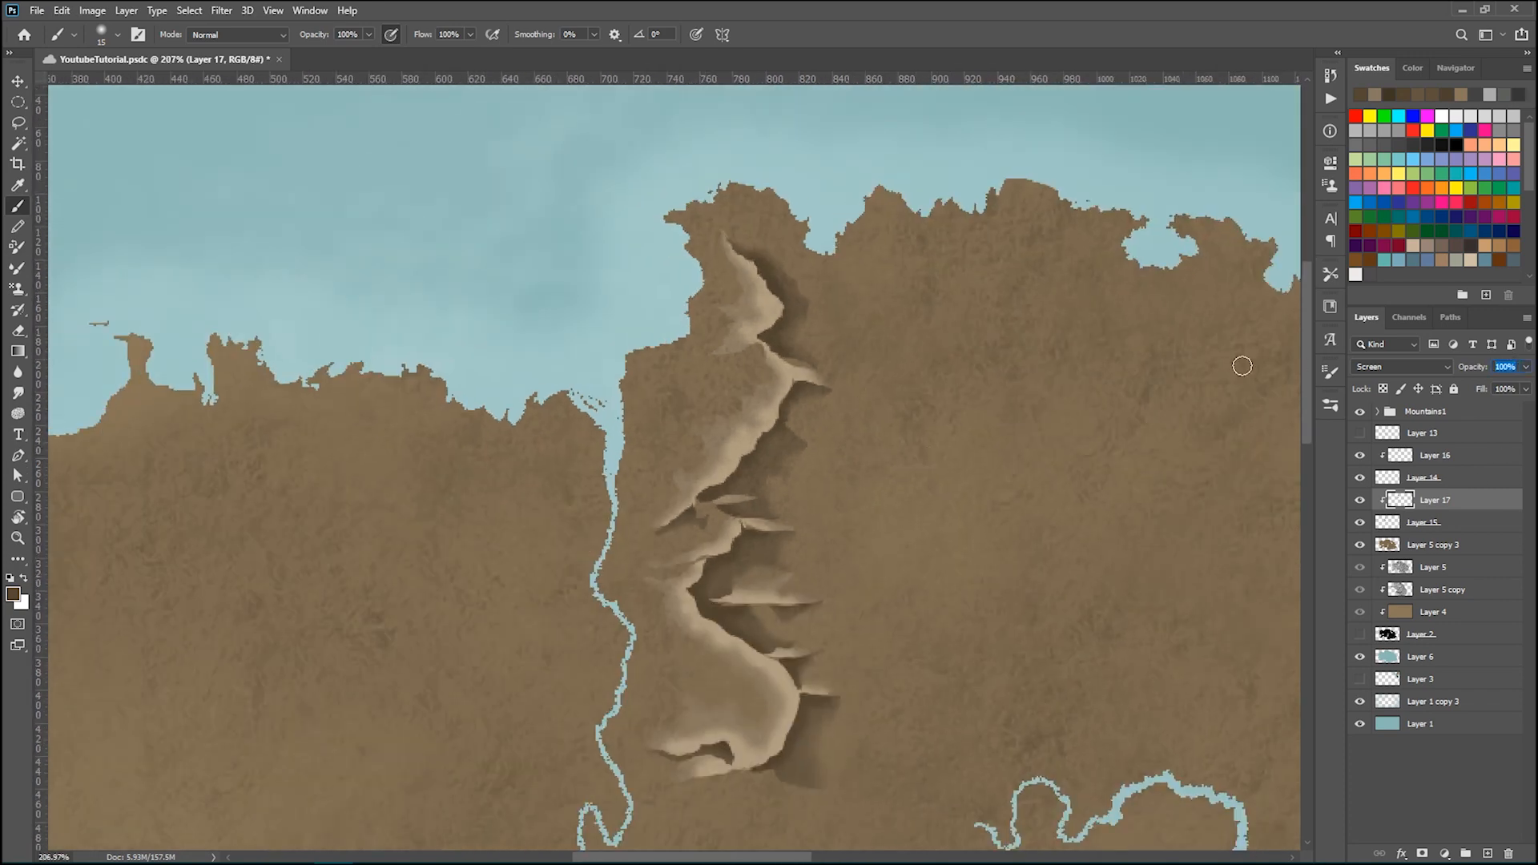
text(40)
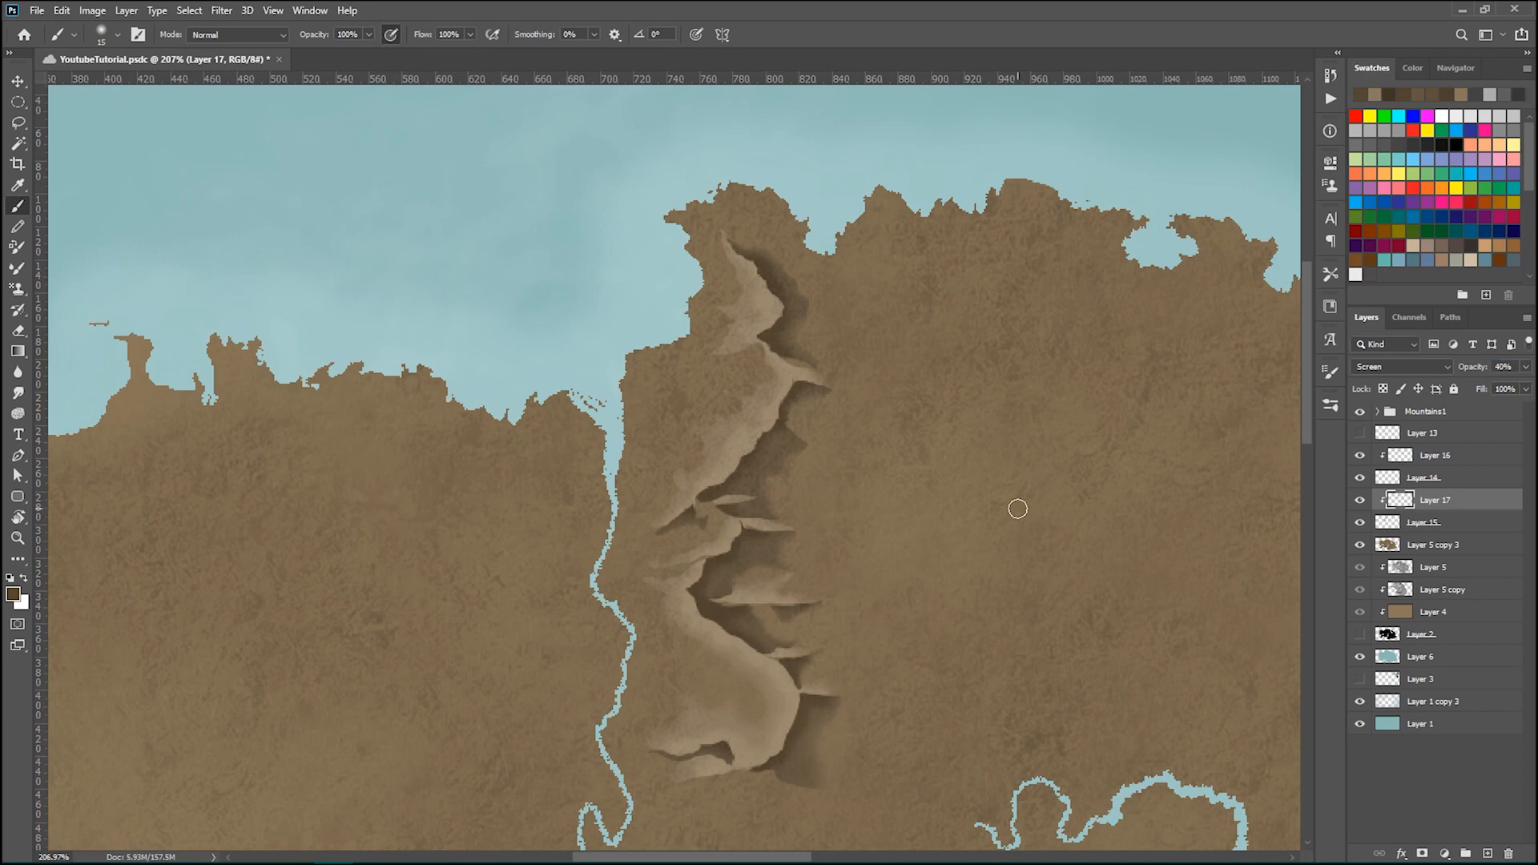
scroll(893, 503, down, 3)
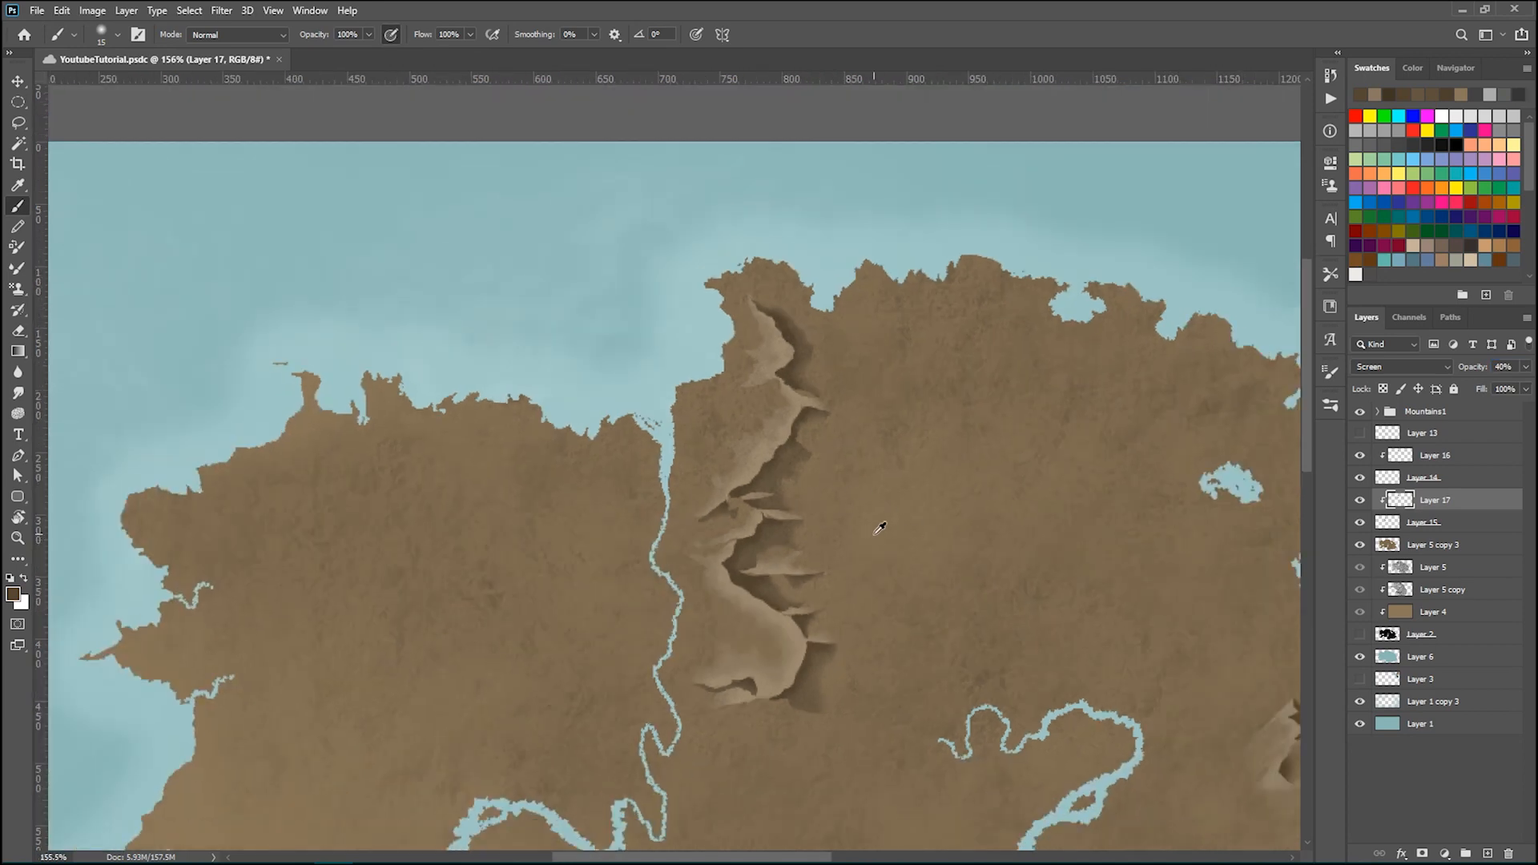
scroll(879, 528, down, 3)
drag(952, 514, 885, 441)
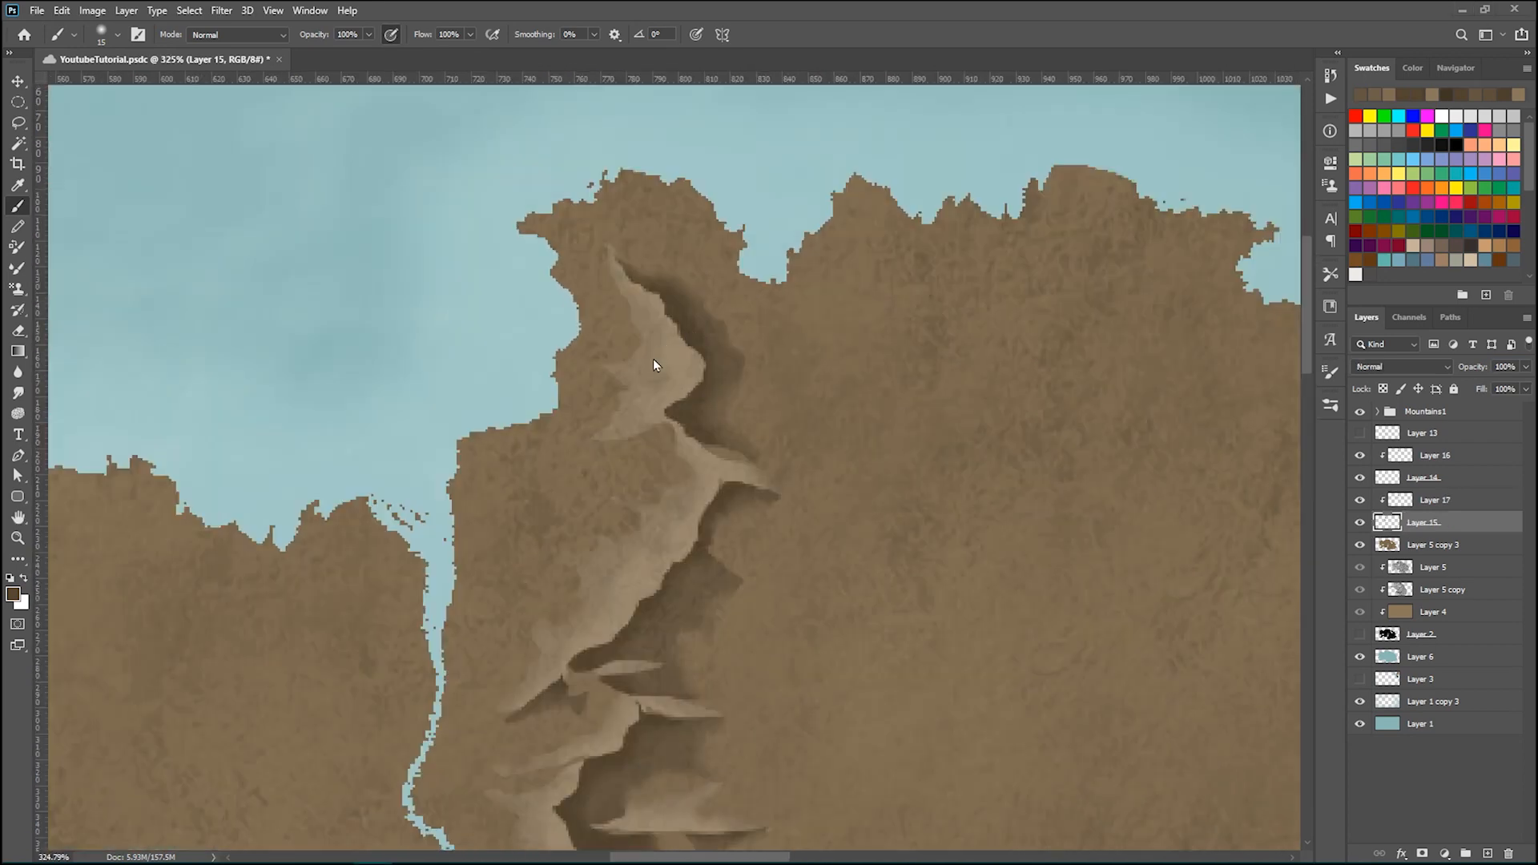
scroll(652, 358, up, 4)
scroll(670, 344, down, 2)
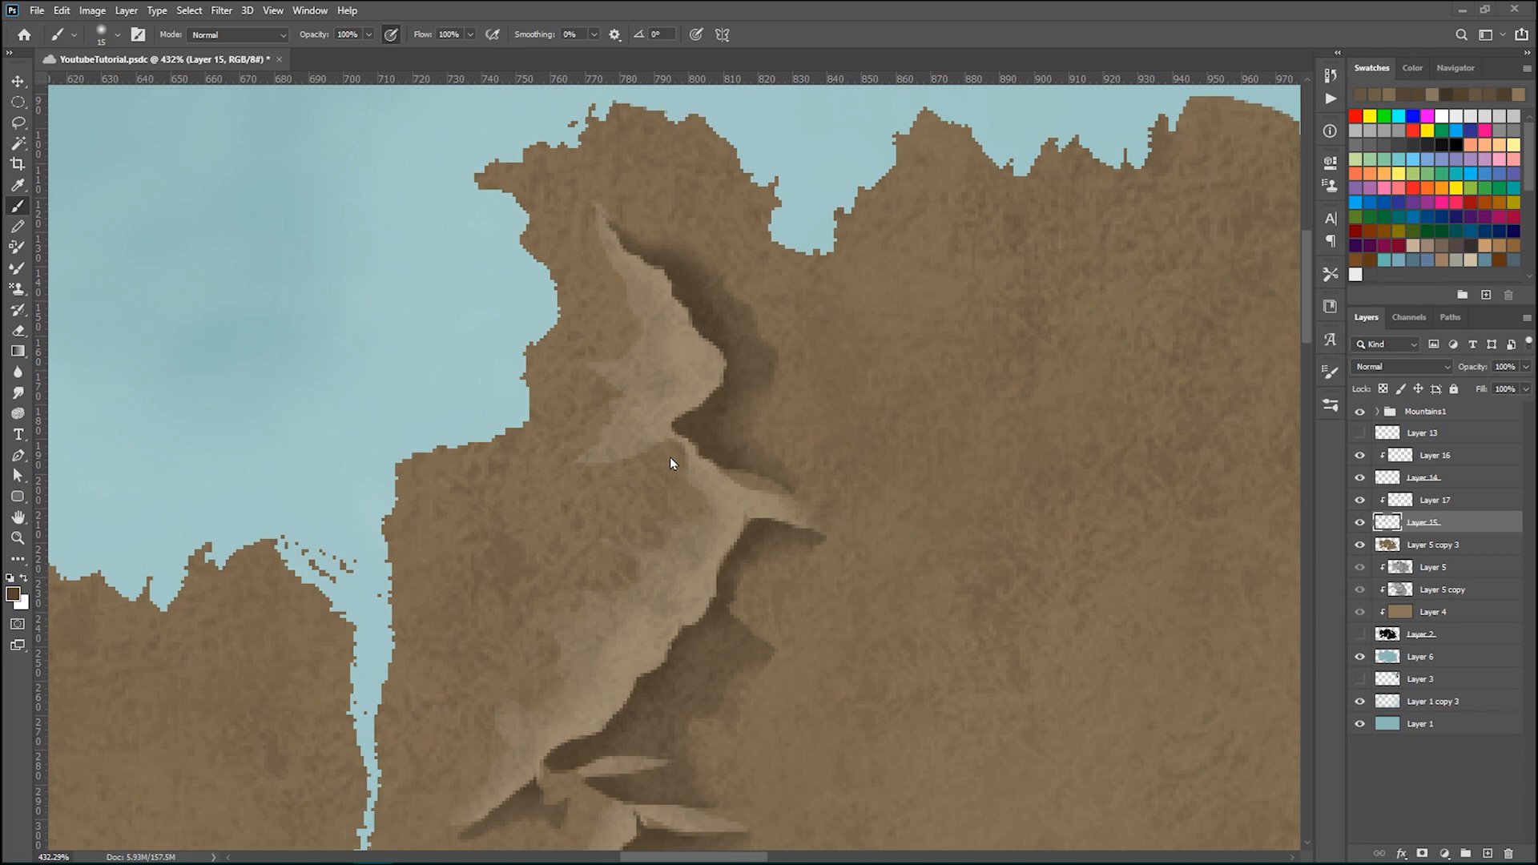
drag(626, 298, 613, 306)
click(605, 267)
click(605, 300)
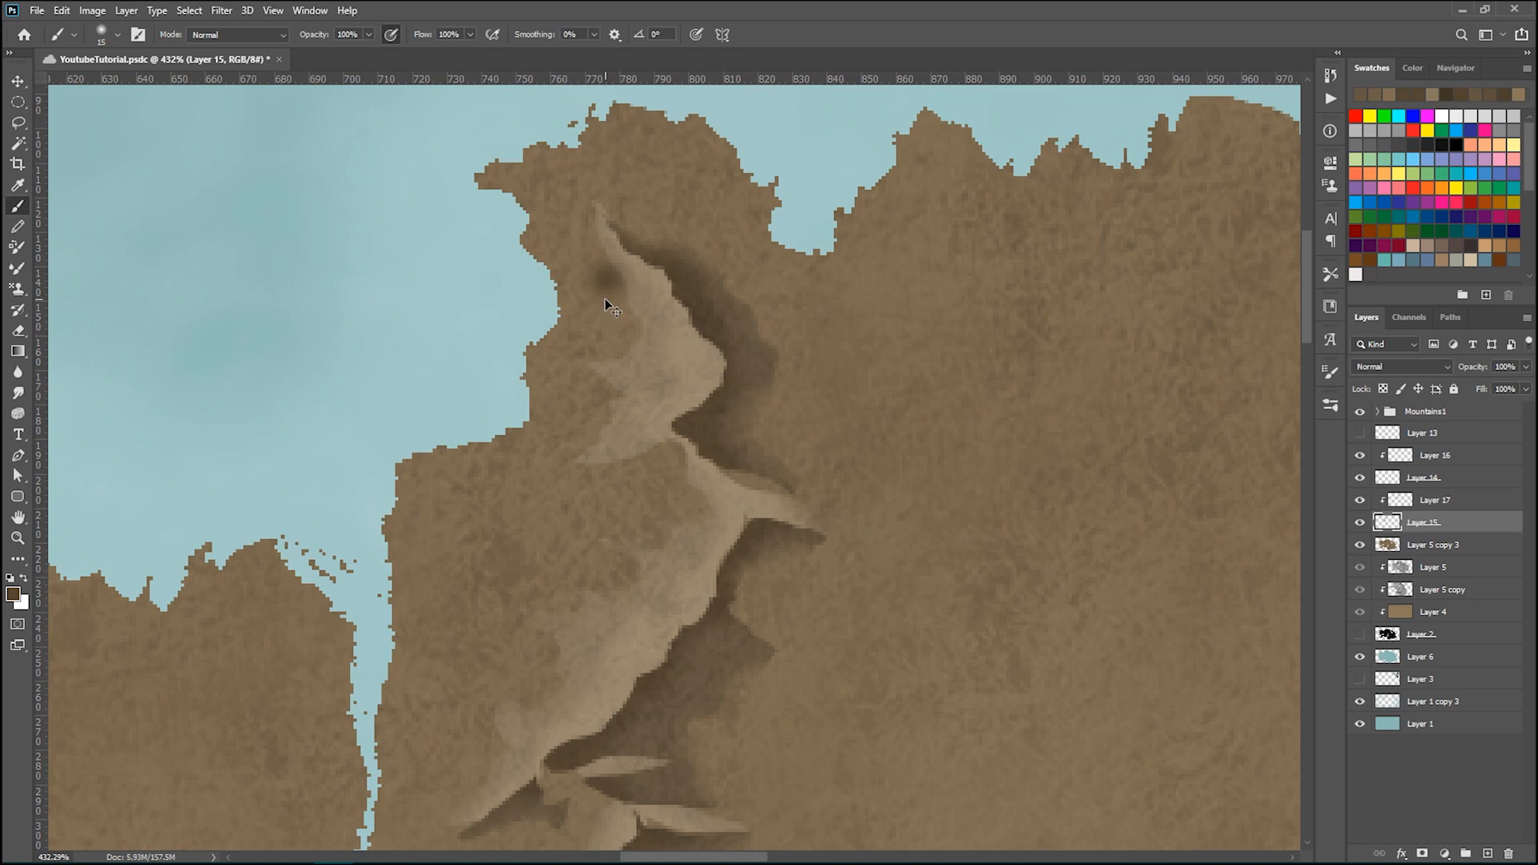
key(ctrl+z)
key(ctrl+z)
- Fade the western edge of the northern section's highlight on Layer 15 with a small soft eraser
key(e)
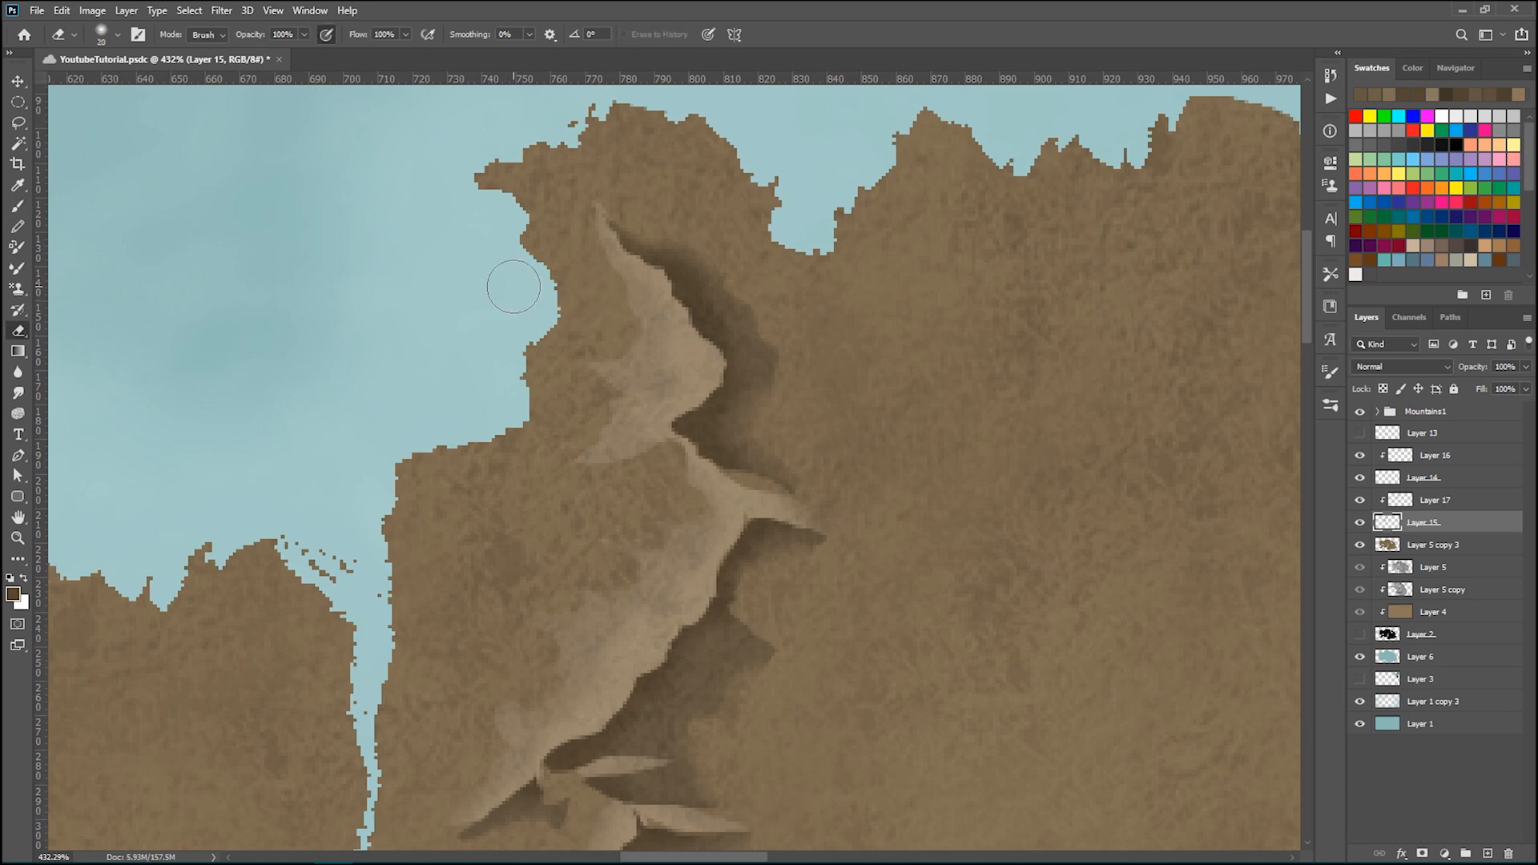
key(bracketleft)
scroll(658, 375, up, 1)
scroll(668, 380, down, 1)
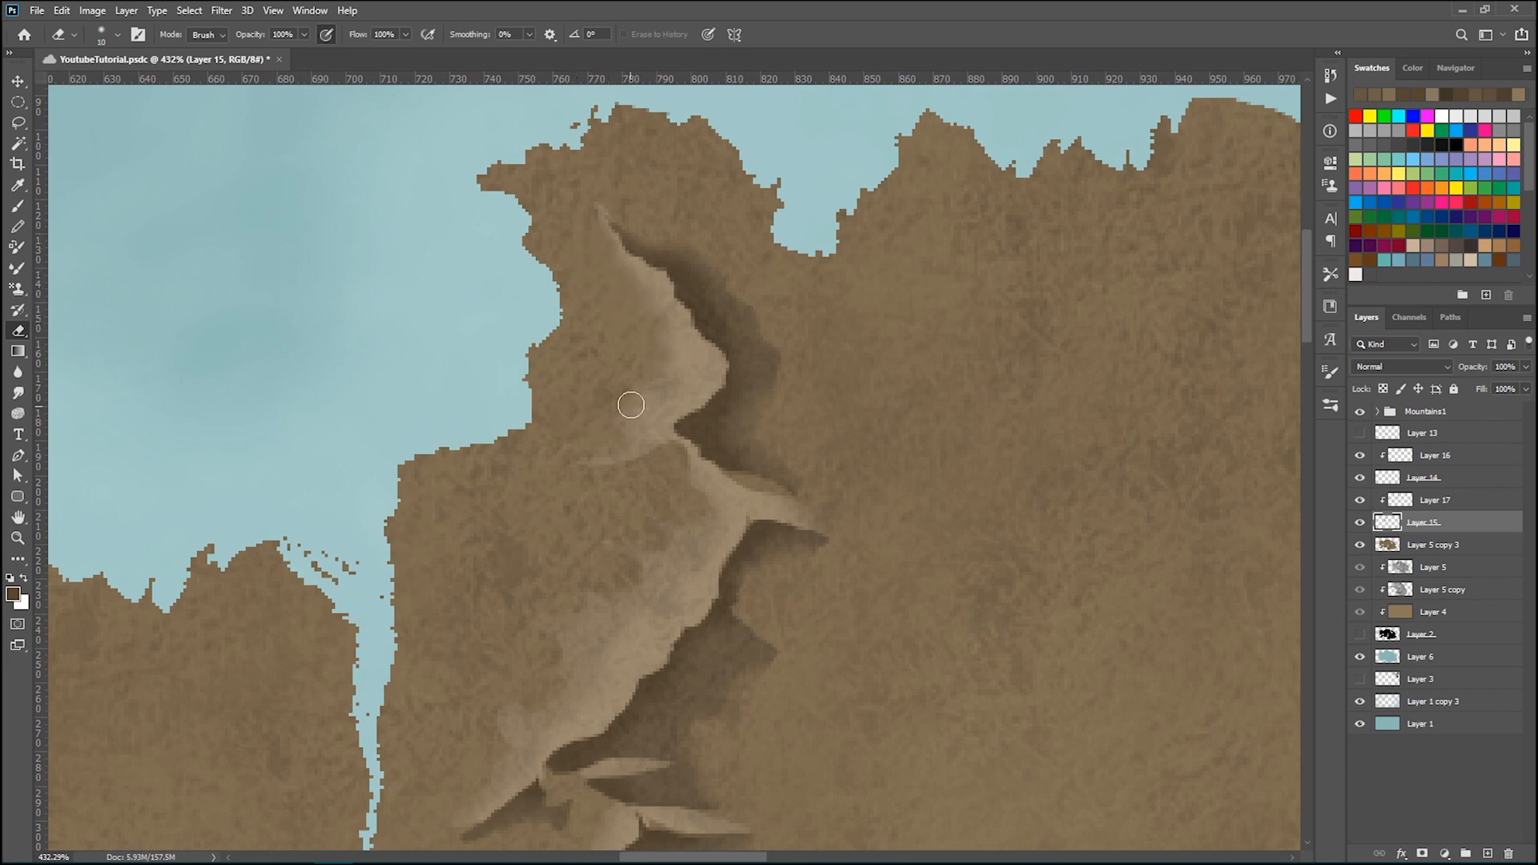
scroll(631, 405, down, 2)
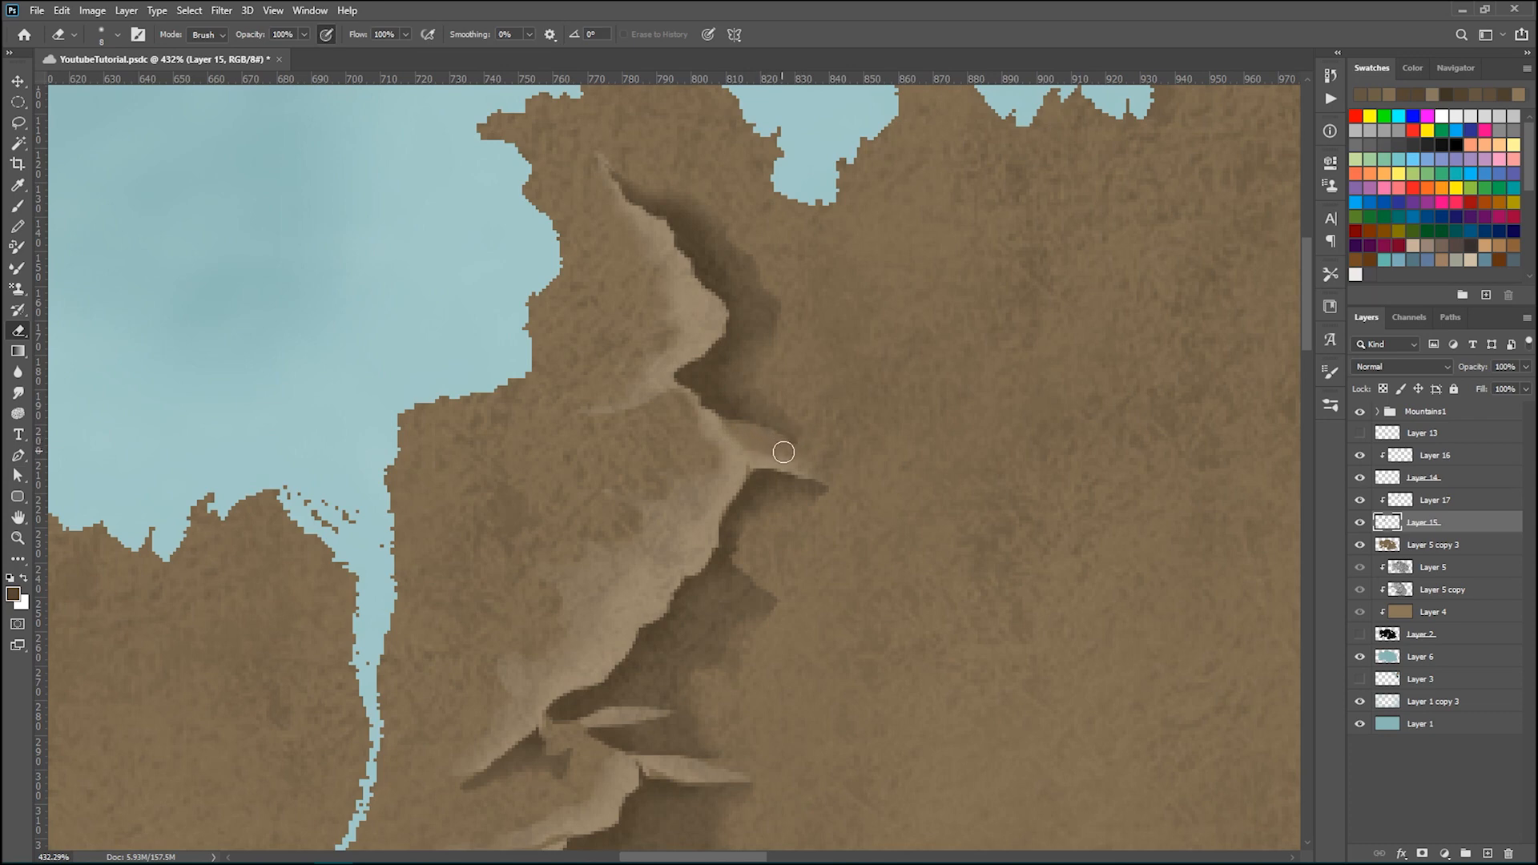
scroll(922, 432, down, 2)
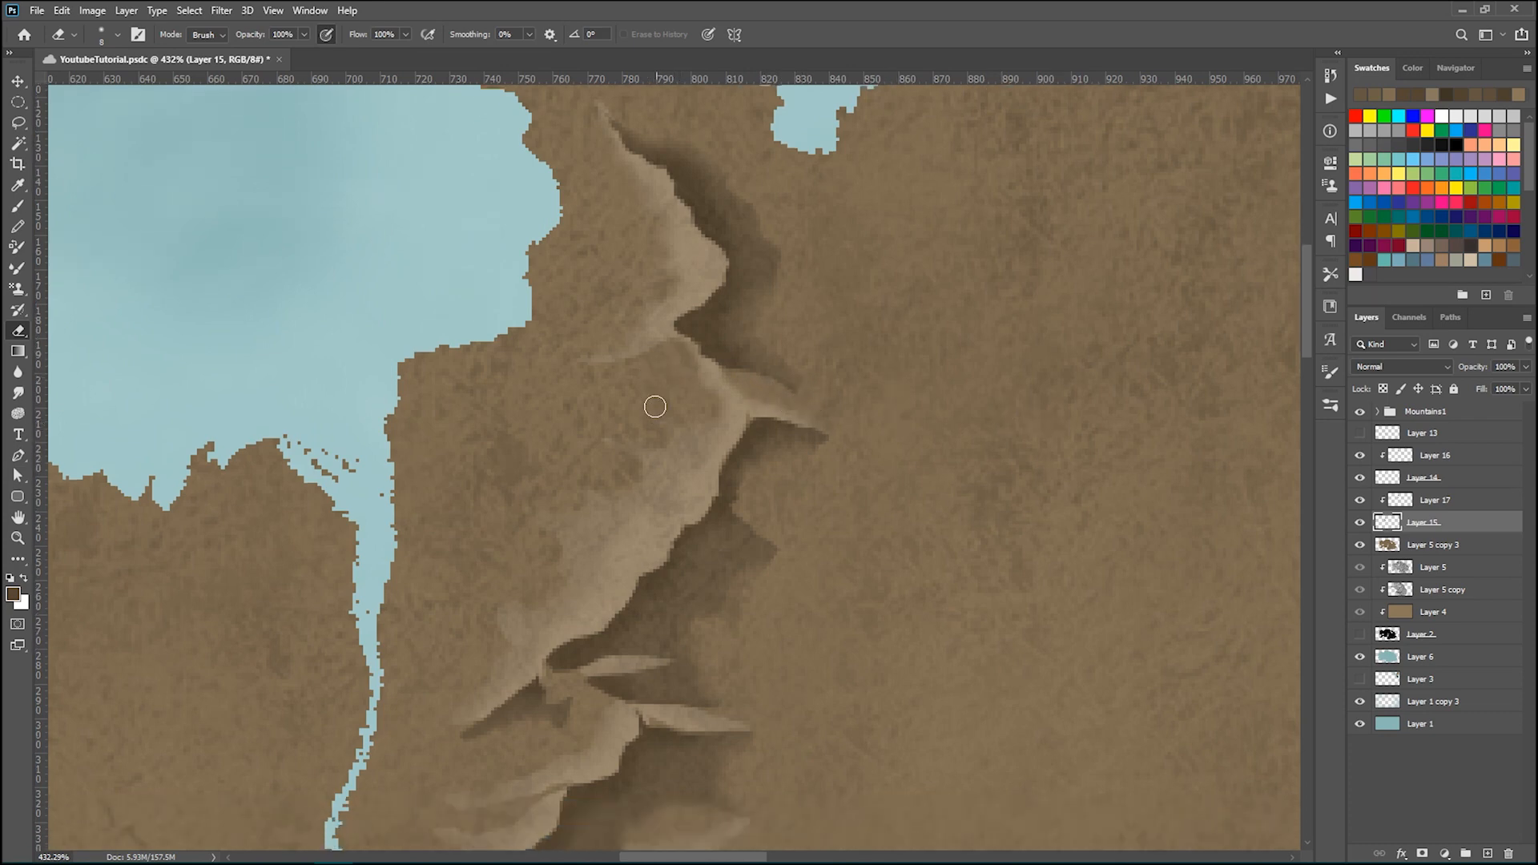
- Fade the outer western edge of the middle slope's highlight on Layer 15 with a 15 px soft eraser
key(bracketright)
key(bracketright)
key(bracketright)
key(bracketleft)
key(bracketleft)
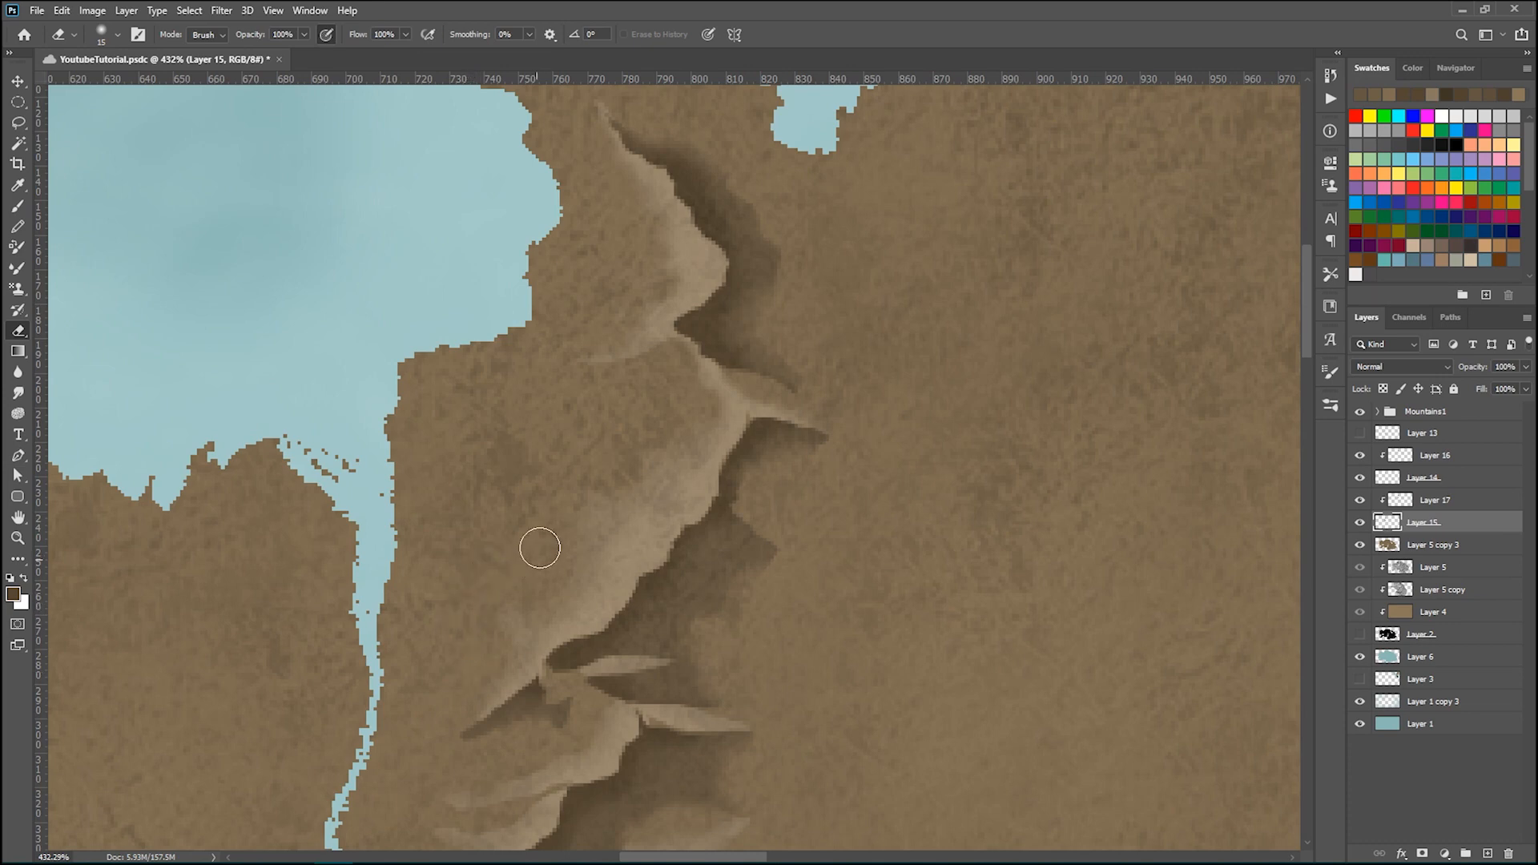
- Soften the highlights around the ridge's middle junction and thin its eastern spur on Layer 15 with the 15 px eraser
scroll(862, 513, down, 1)
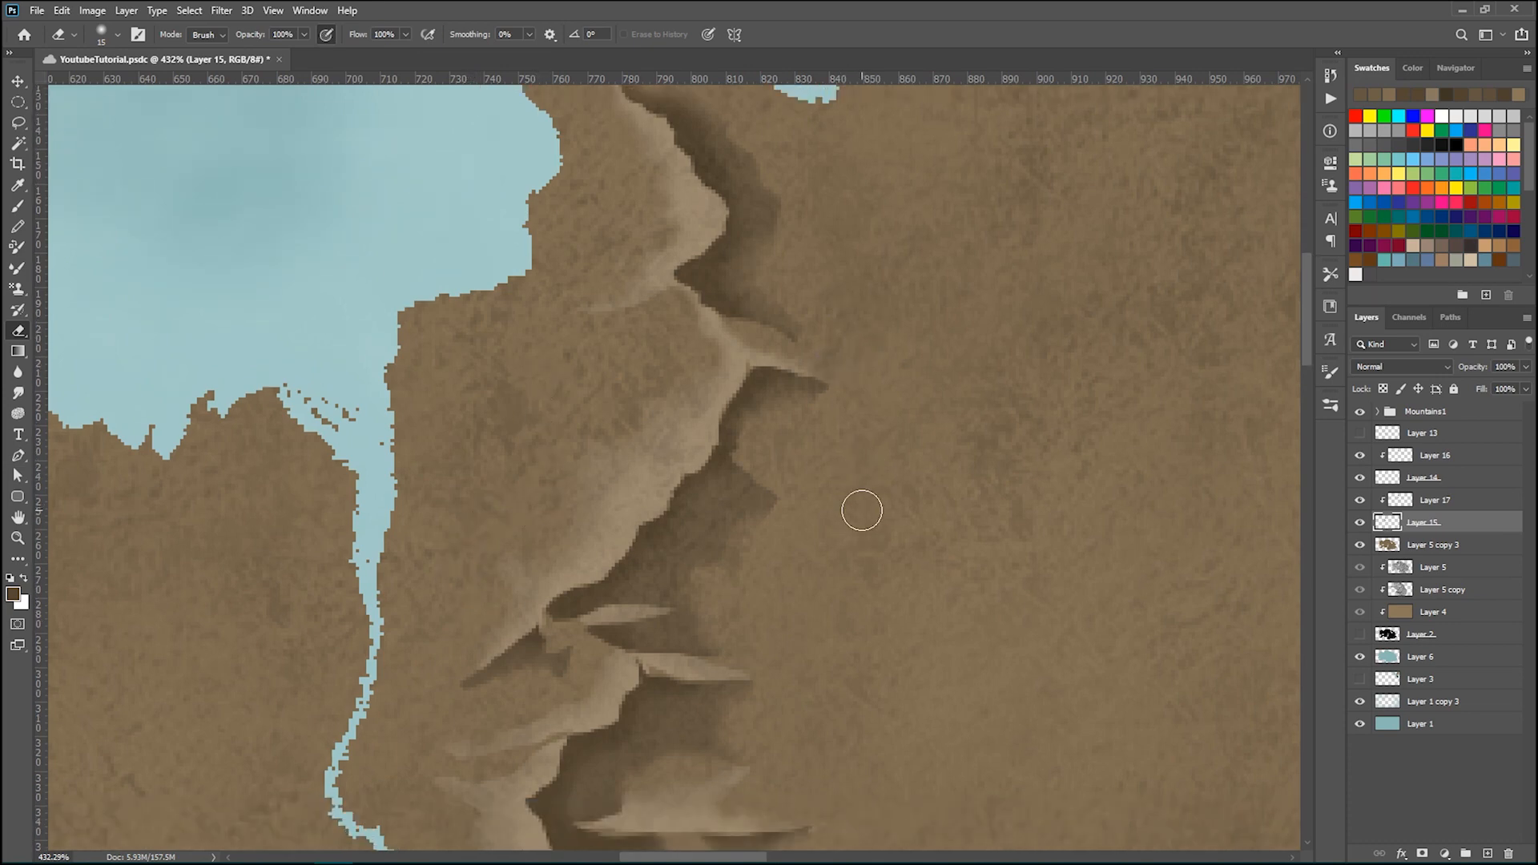
mouse_move(604, 636)
mouse_down()
mouse_move(583, 697)
mouse_move(450, 700)
mouse_move(494, 716)
mouse_move(485, 729)
mouse_move(440, 730)
mouse_move(403, 696)
mouse_move(569, 713)
mouse_move(491, 714)
mouse_up()
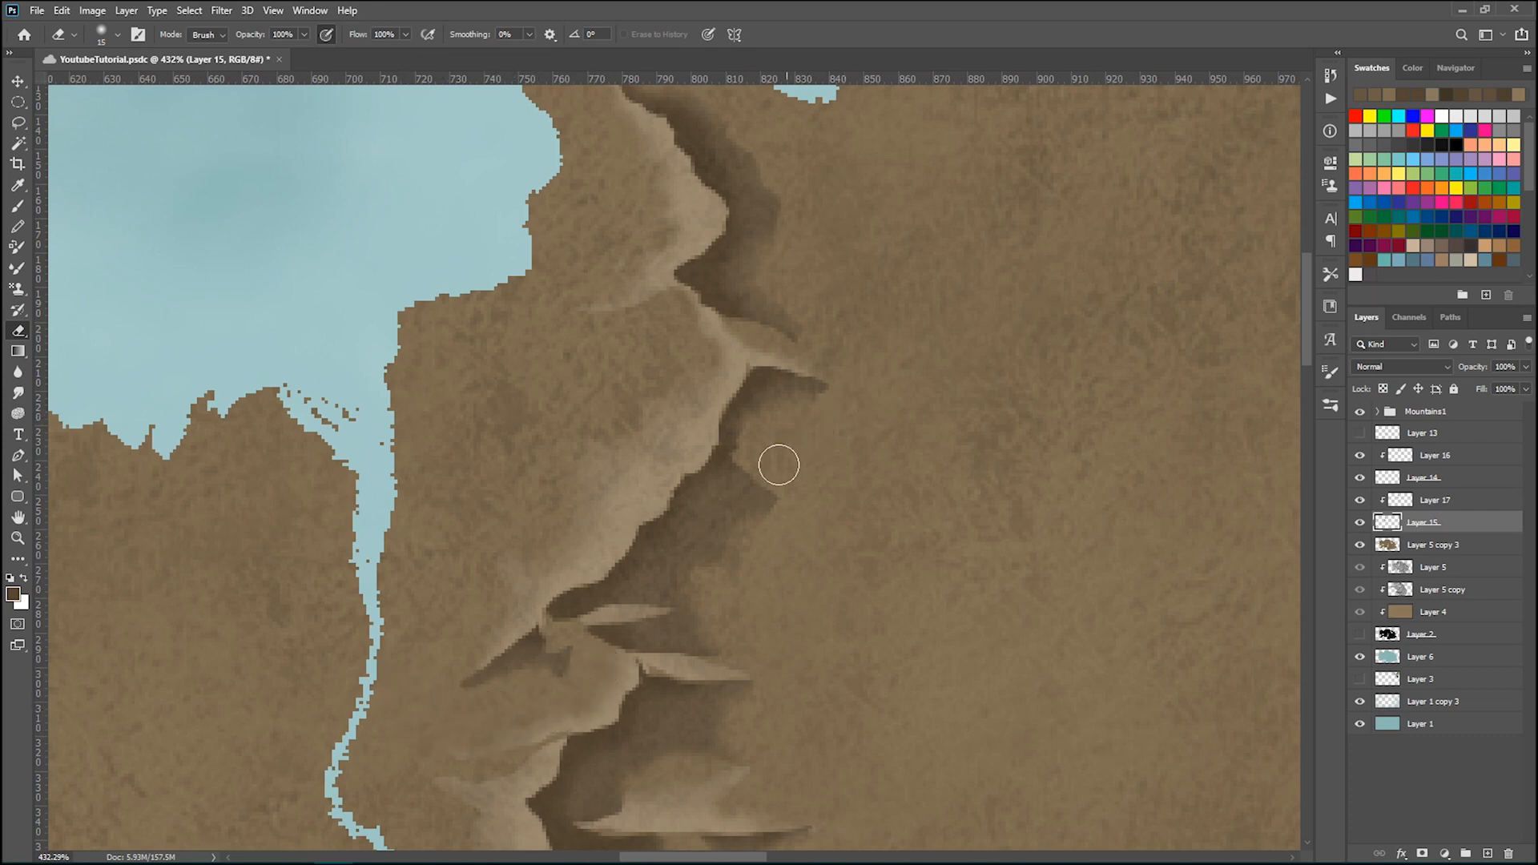
mouse_move(744, 660)
mouse_down()
mouse_move(691, 638)
mouse_move(539, 632)
mouse_move(625, 636)
mouse_up()
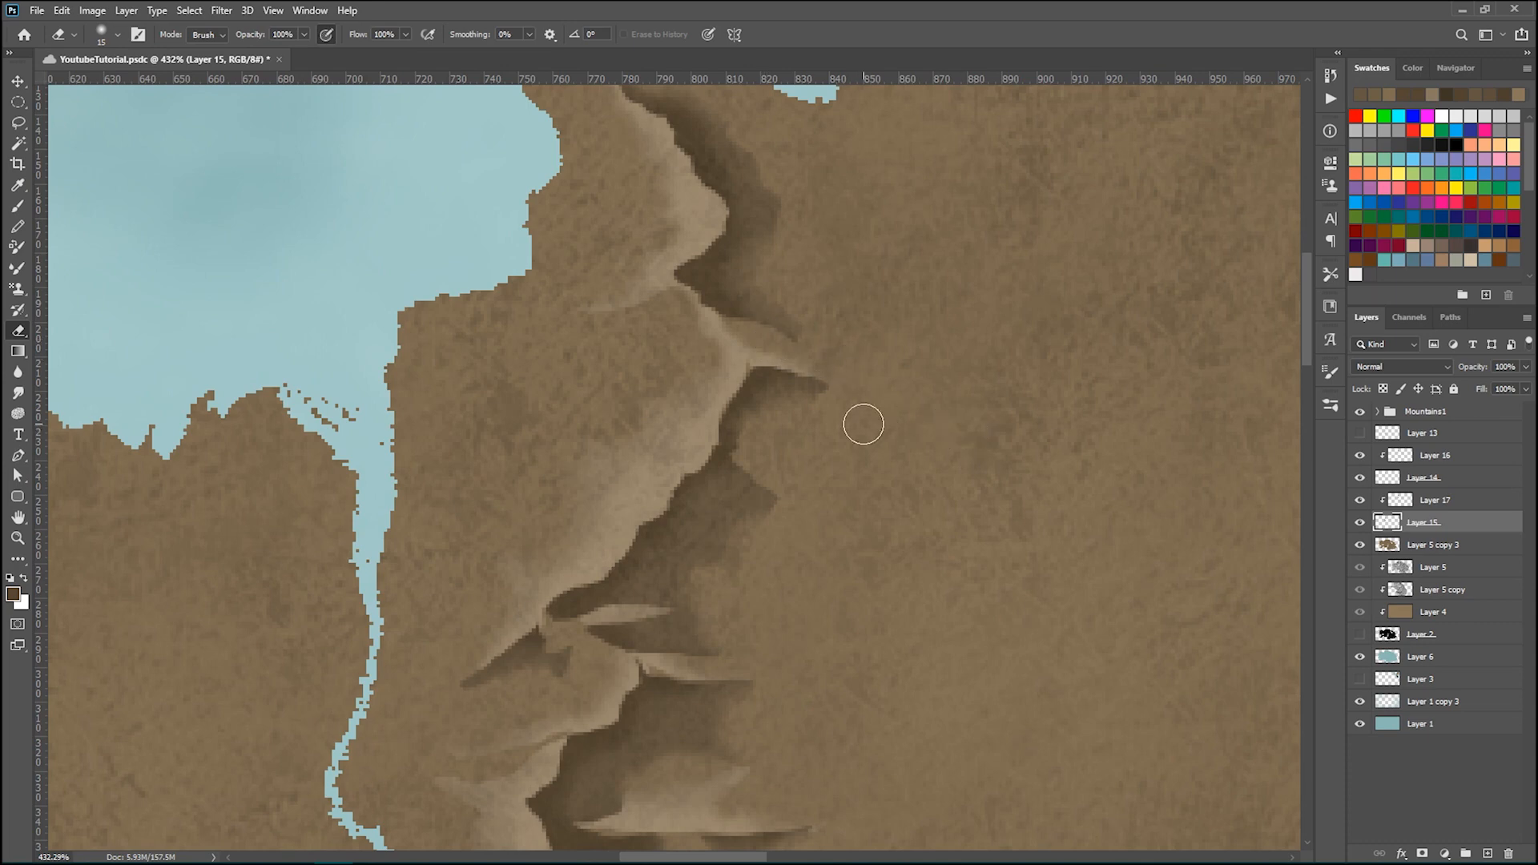
scroll(863, 423, up, 1)
scroll(570, 529, down, 2)
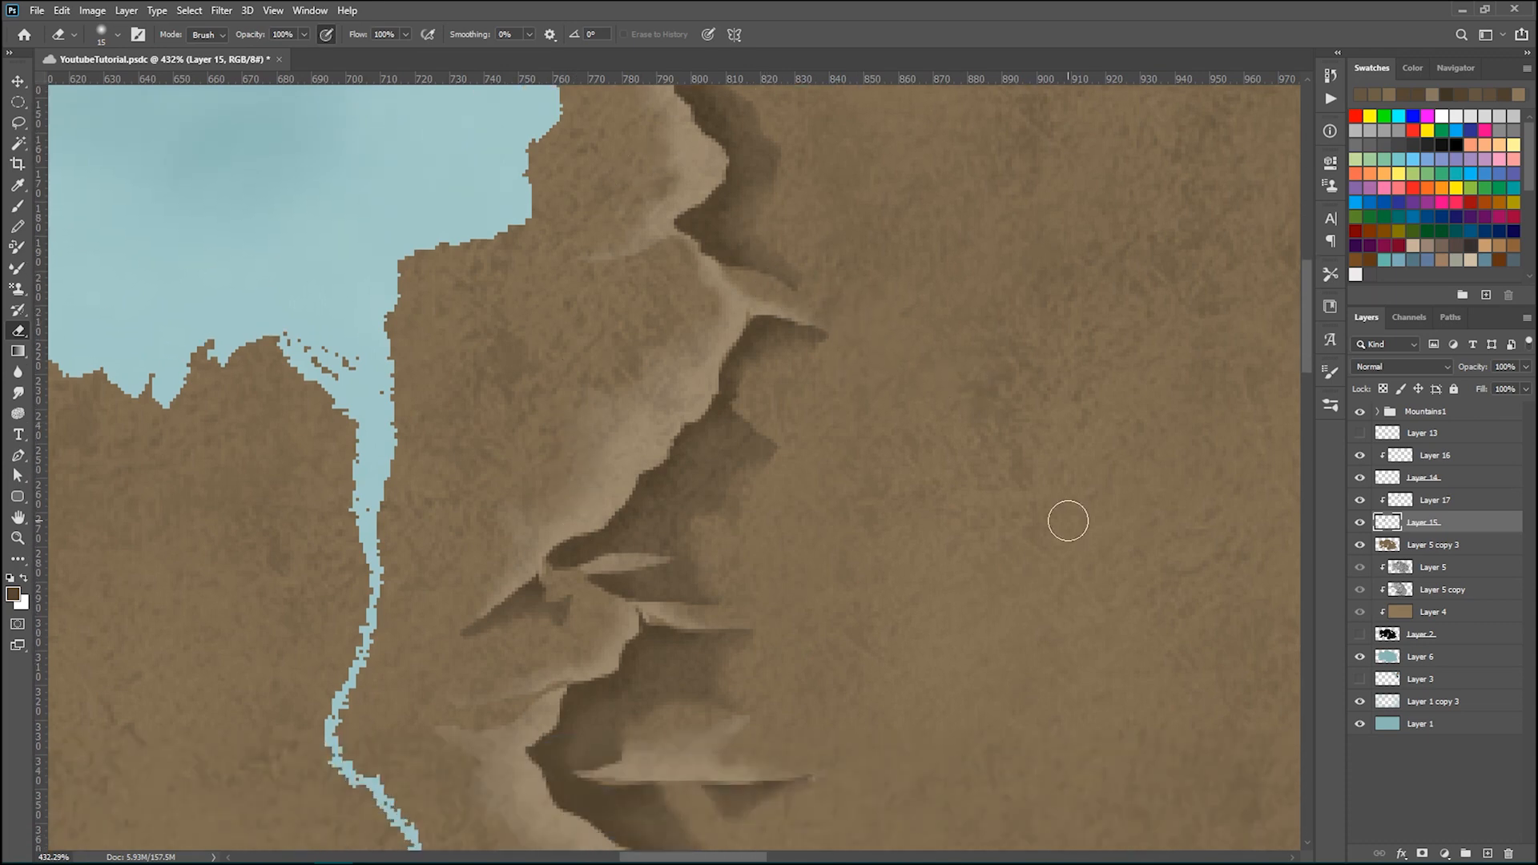
- Lasso the ground around the ridge's middle junction on Layer 5 copy 3 and copy it to a new layer
click(1464, 547)
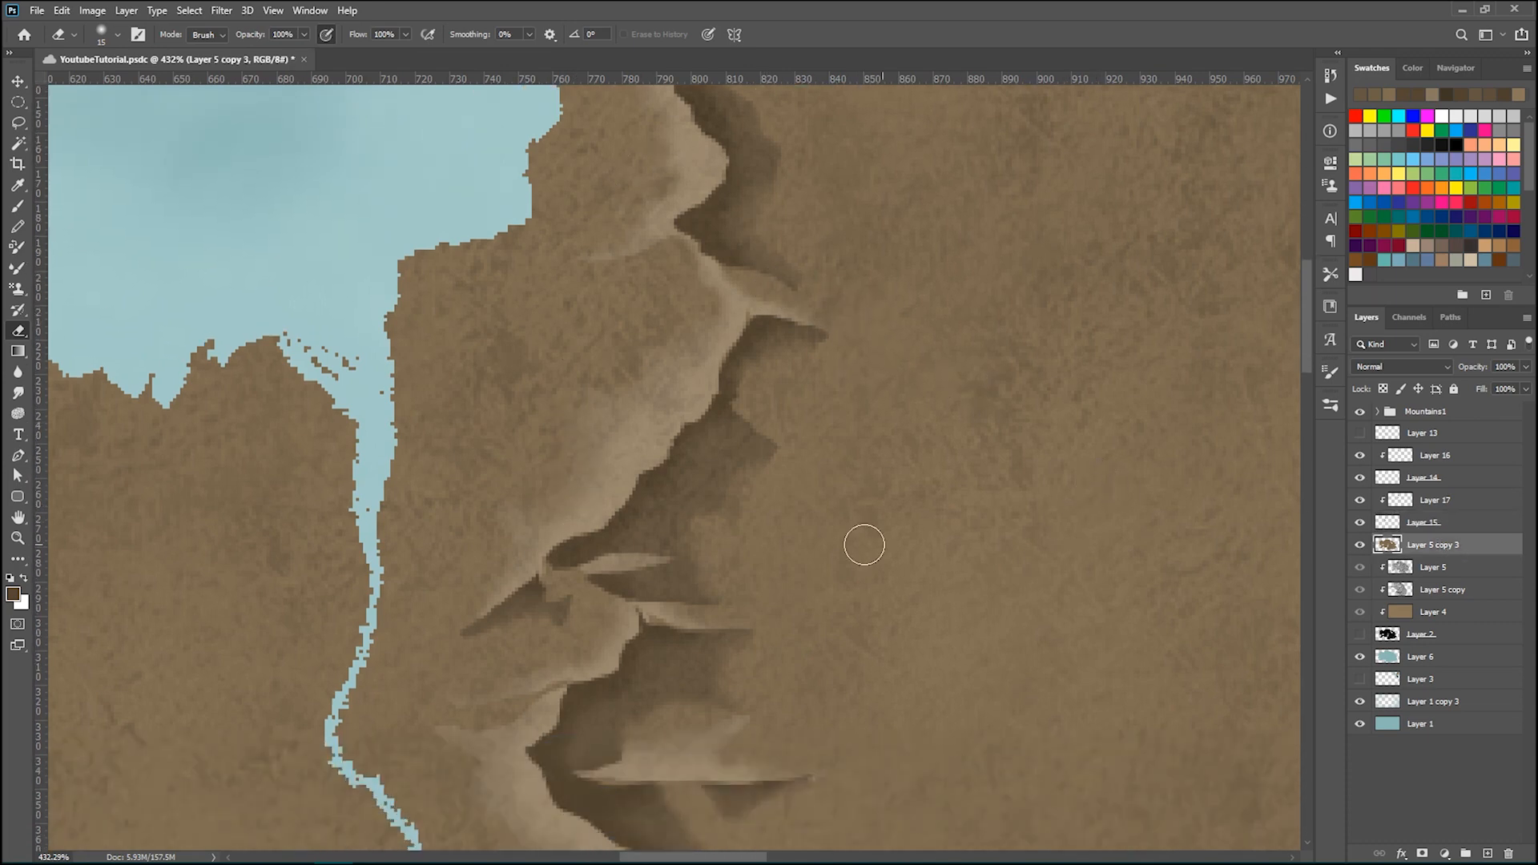
click(28, 122)
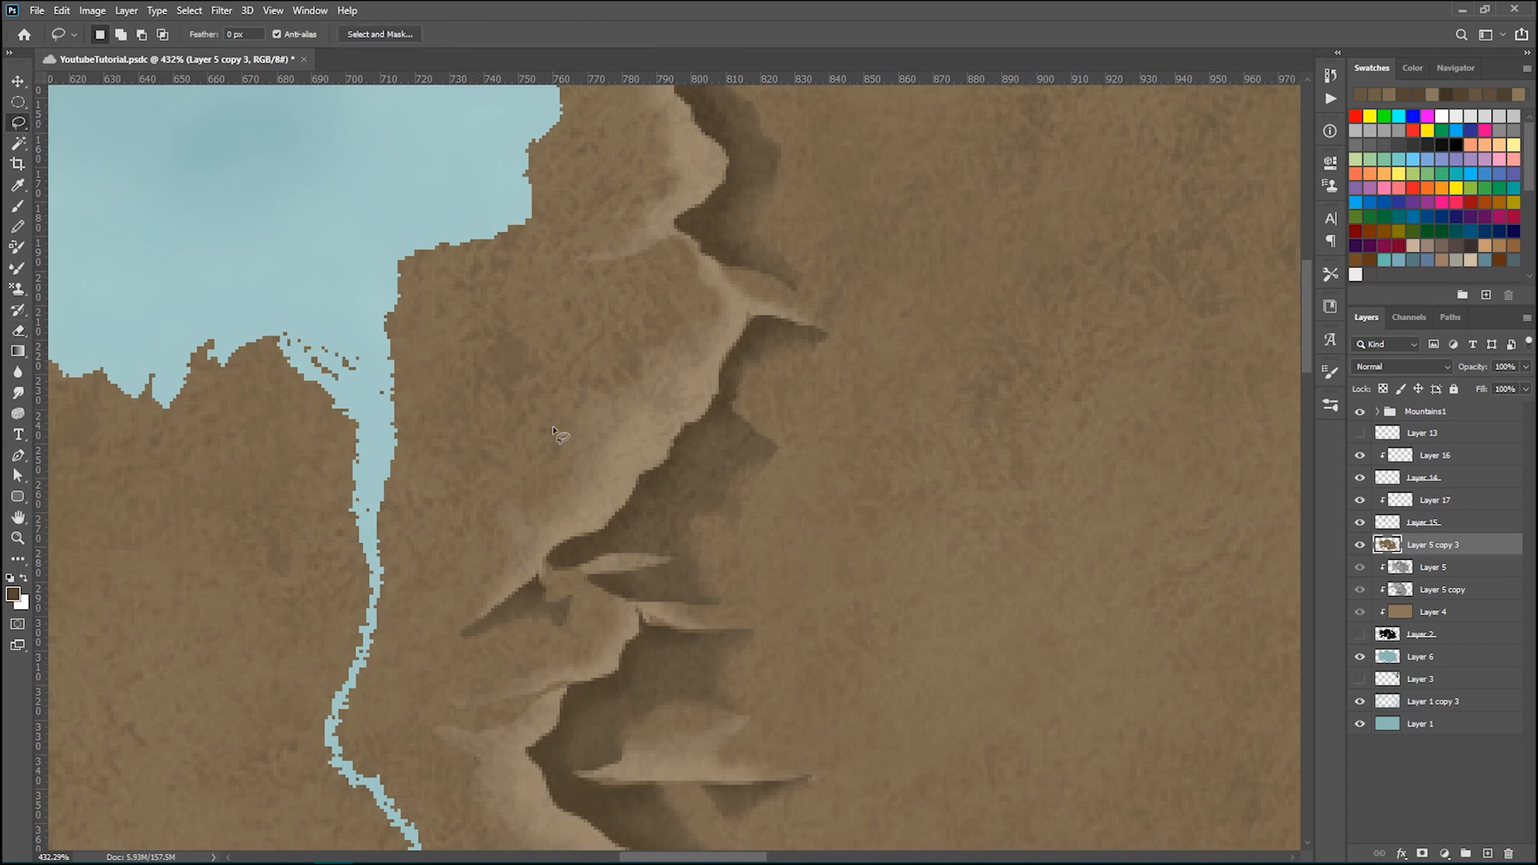
mouse_move(546, 545)
mouse_down()
mouse_move(520, 583)
mouse_move(562, 621)
mouse_move(531, 677)
mouse_move(603, 678)
mouse_move(631, 640)
mouse_move(684, 620)
mouse_move(651, 544)
mouse_move(593, 537)
mouse_up()
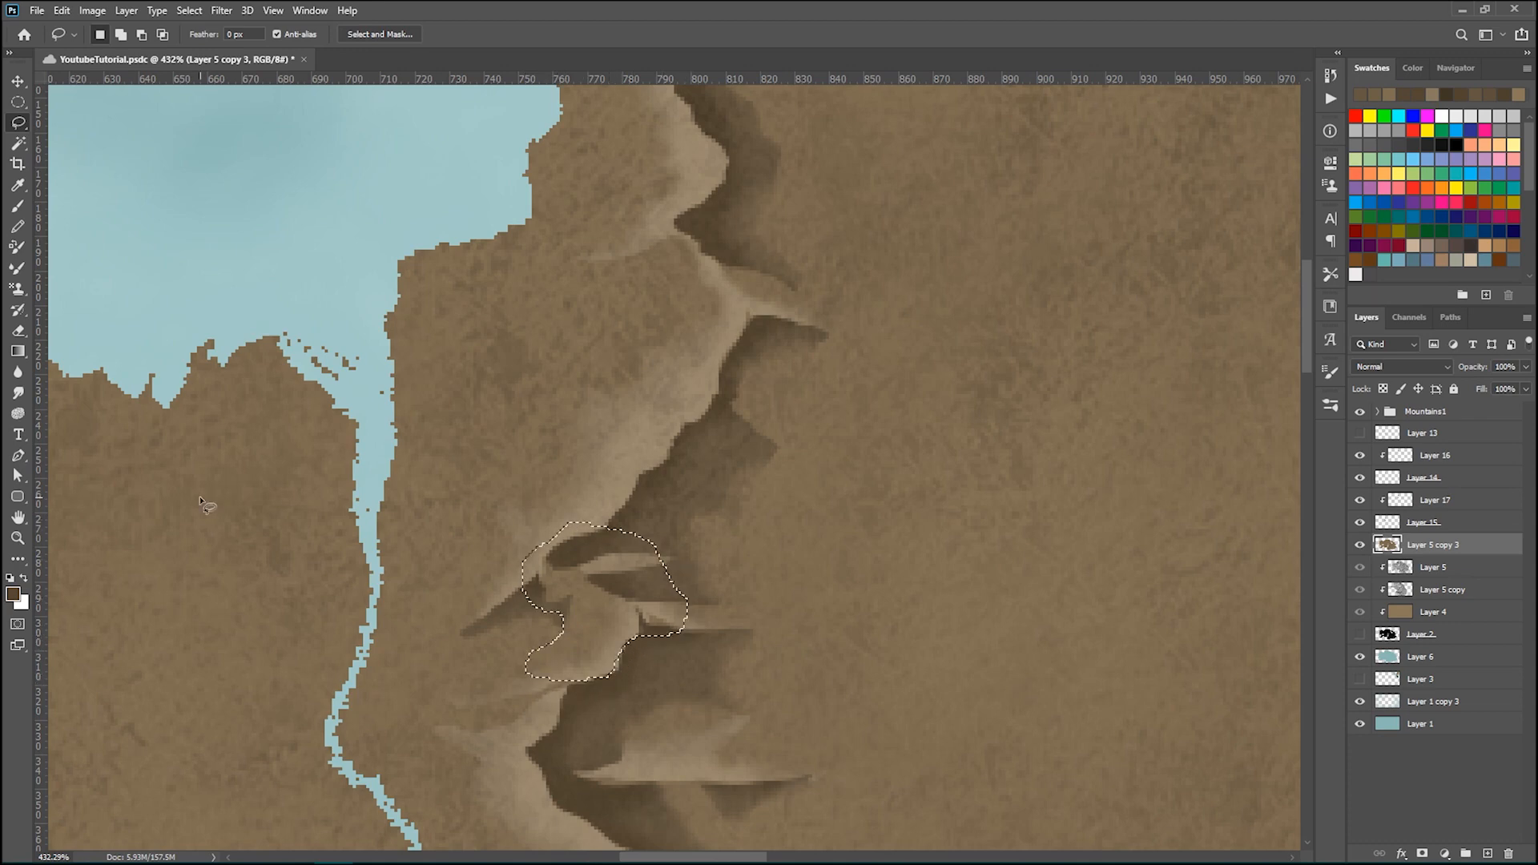
key(ctrl+j)
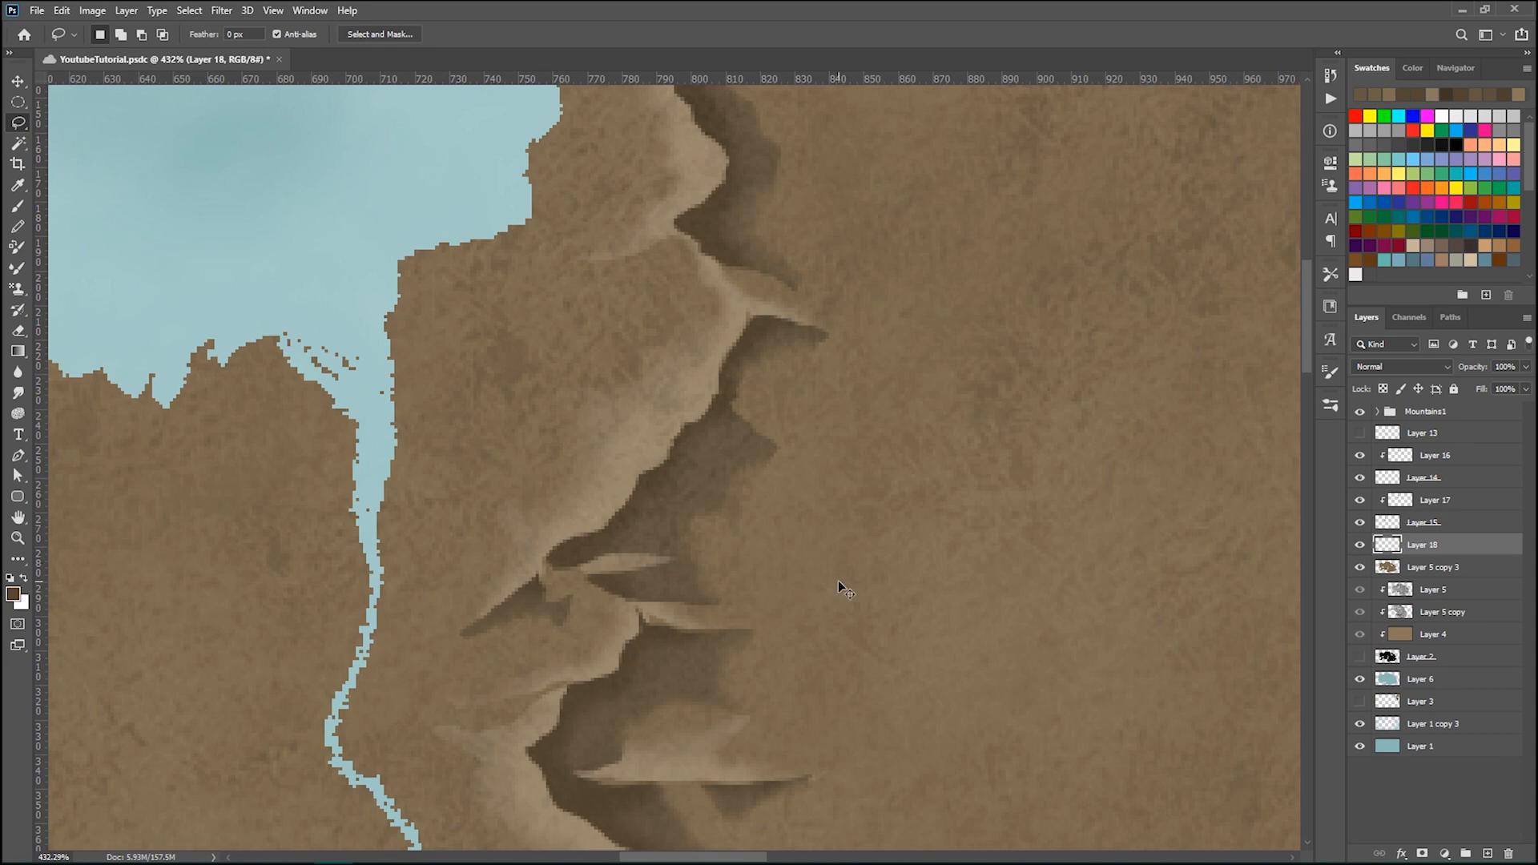
- Set the copied ground patch's lightness to 10 with a Hue/Saturation adjustment
key(ctrl+u)
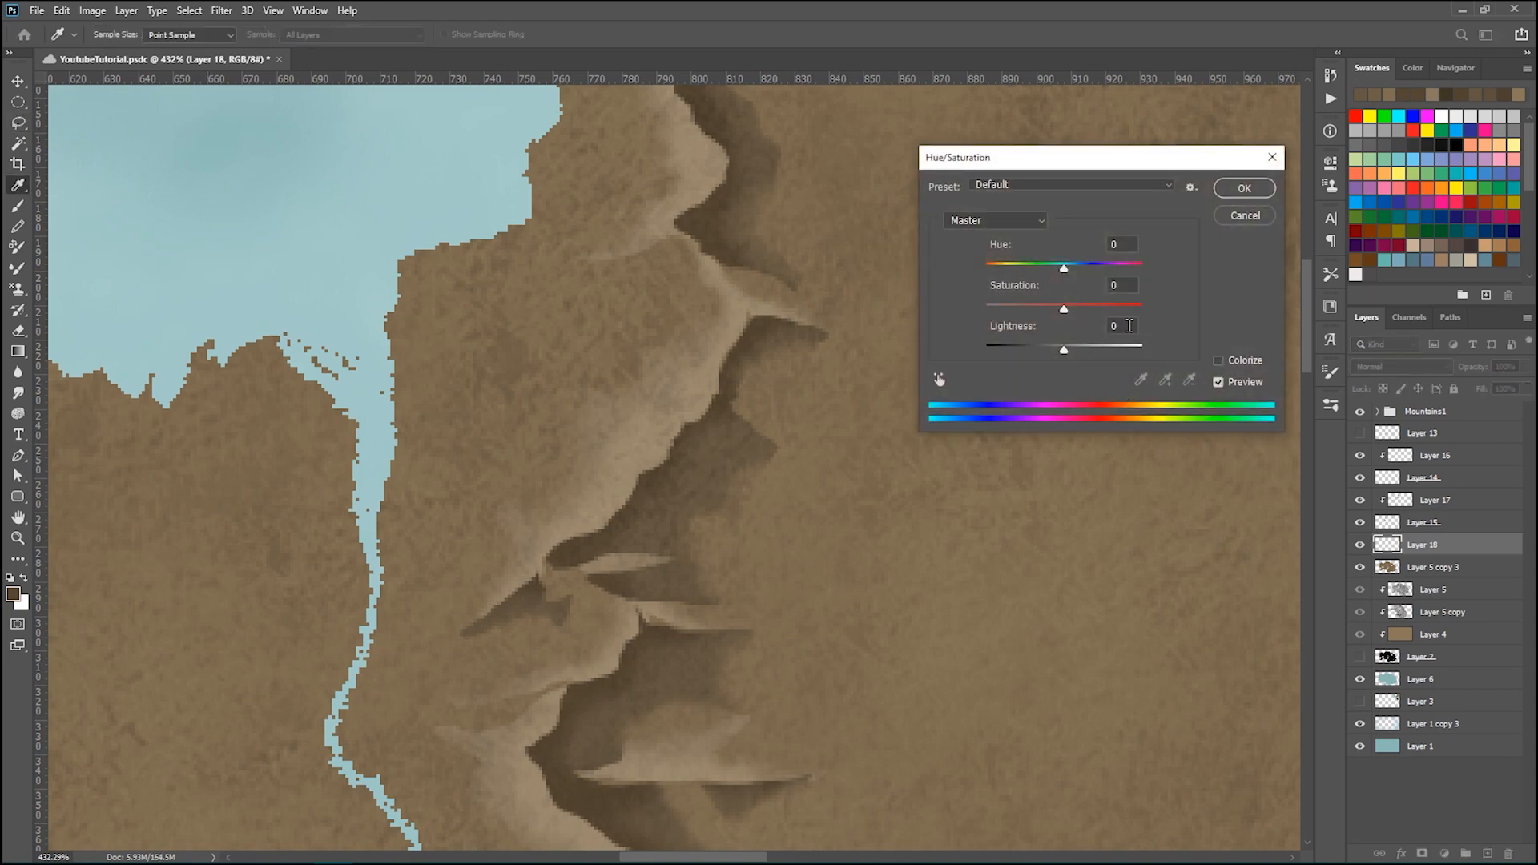
text(10)
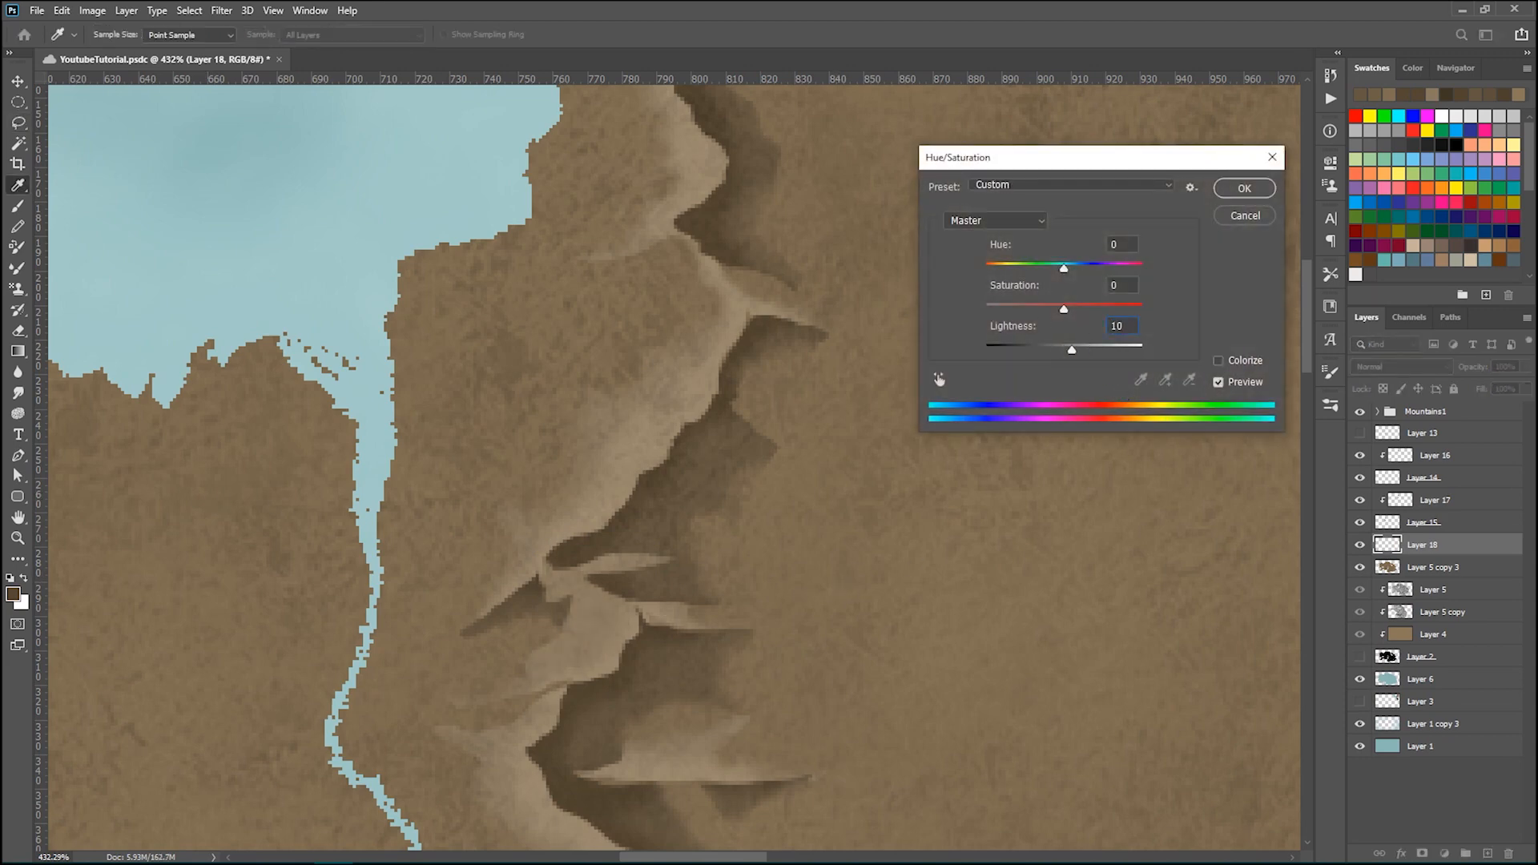
key(Return)
- Erase the lightened patch's outer edges on Layer 18 with the soft eraser to blend it into the ridge
key(e)
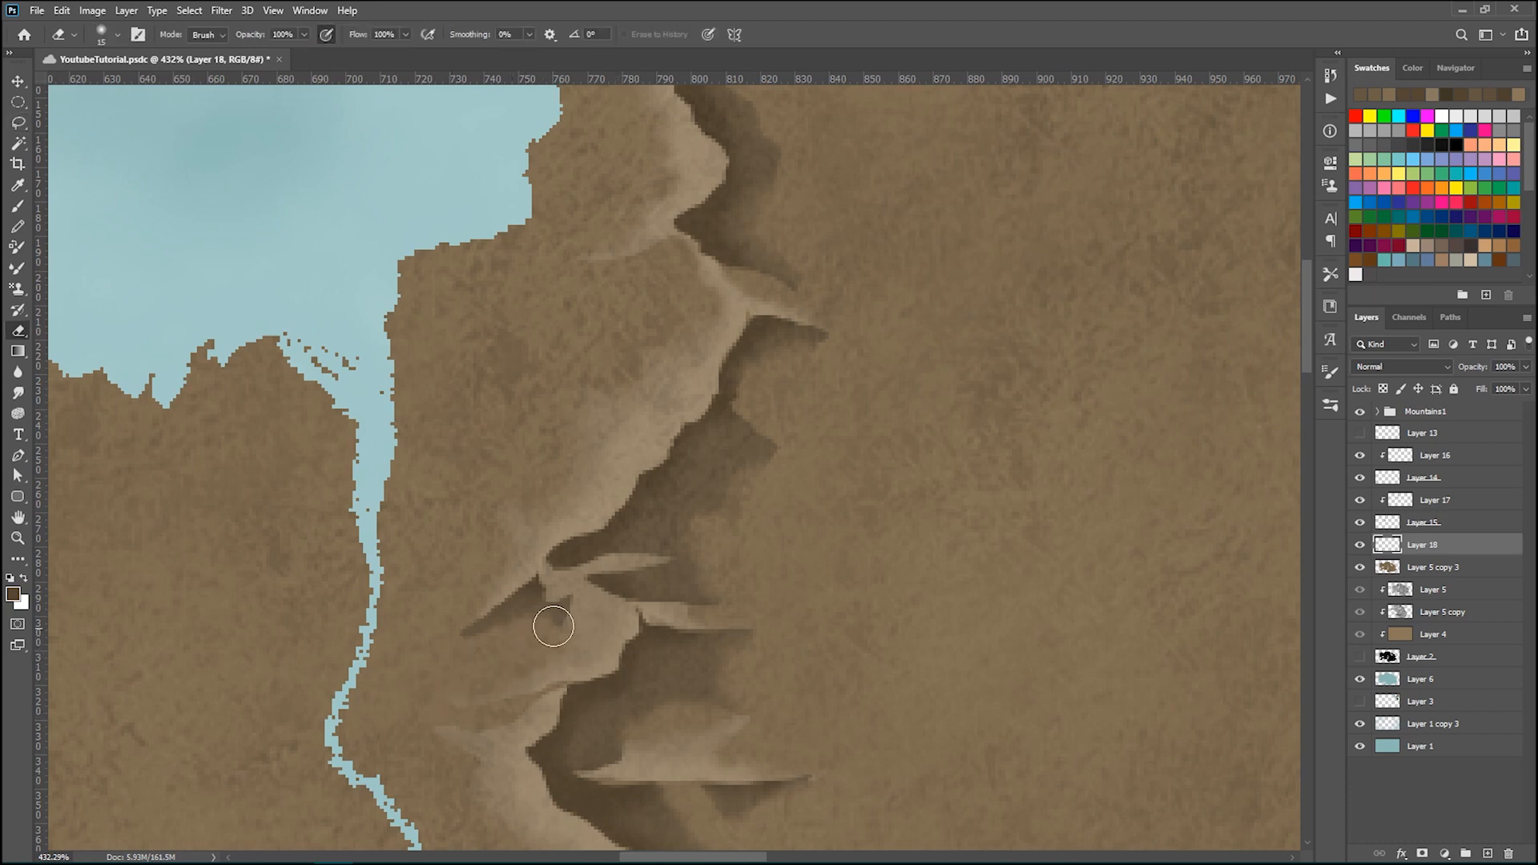
mouse_move(552, 639)
mouse_down()
mouse_move(525, 654)
mouse_move(571, 613)
mouse_move(556, 638)
mouse_move(696, 601)
mouse_move(681, 581)
mouse_up()
scroll(837, 624, down, 2)
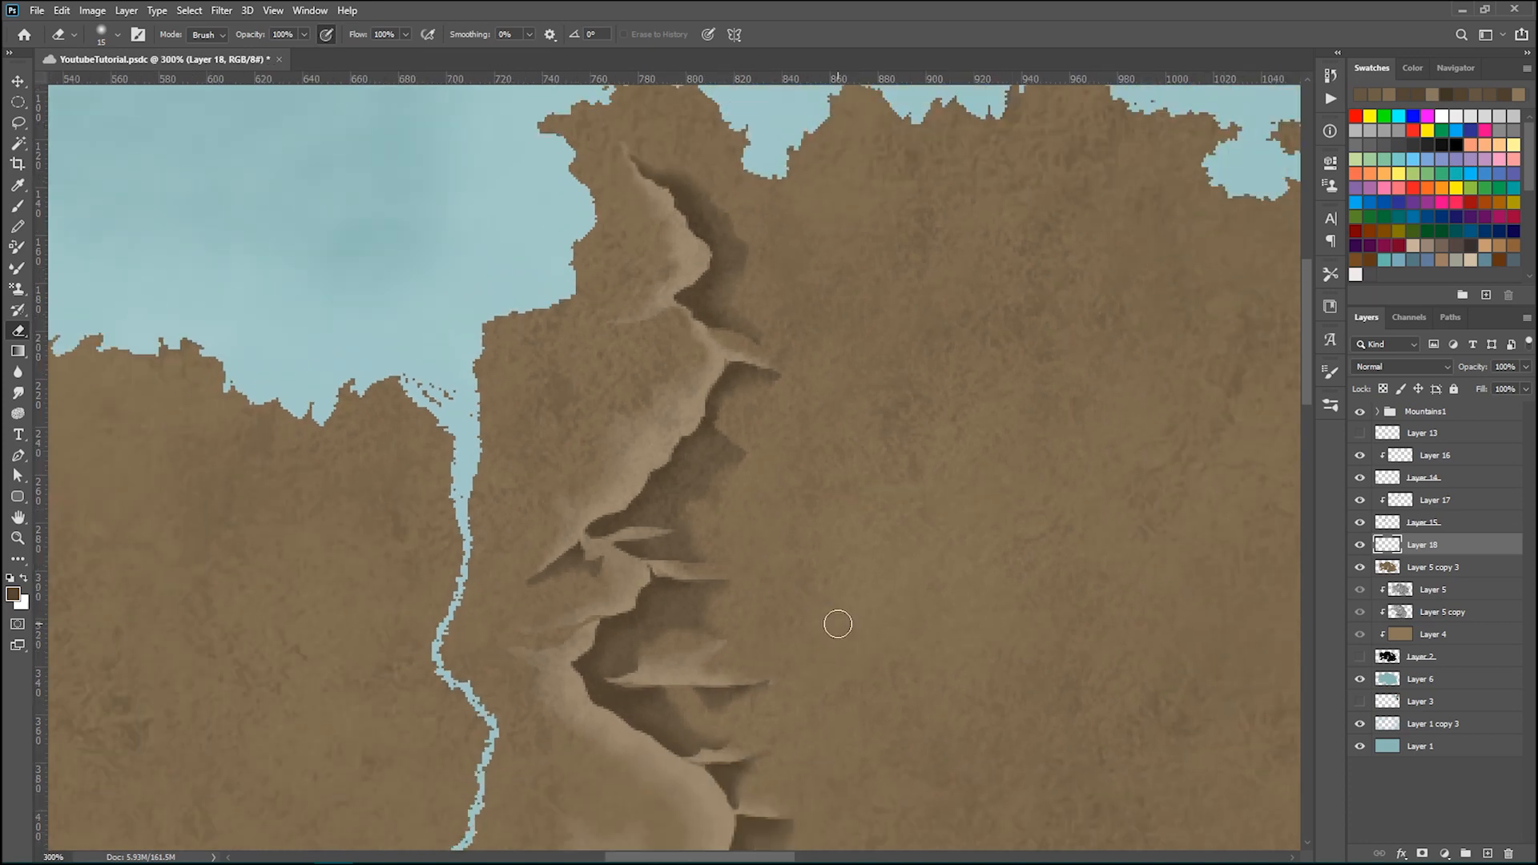
scroll(837, 624, down, 1)
scroll(837, 624, up, 2)
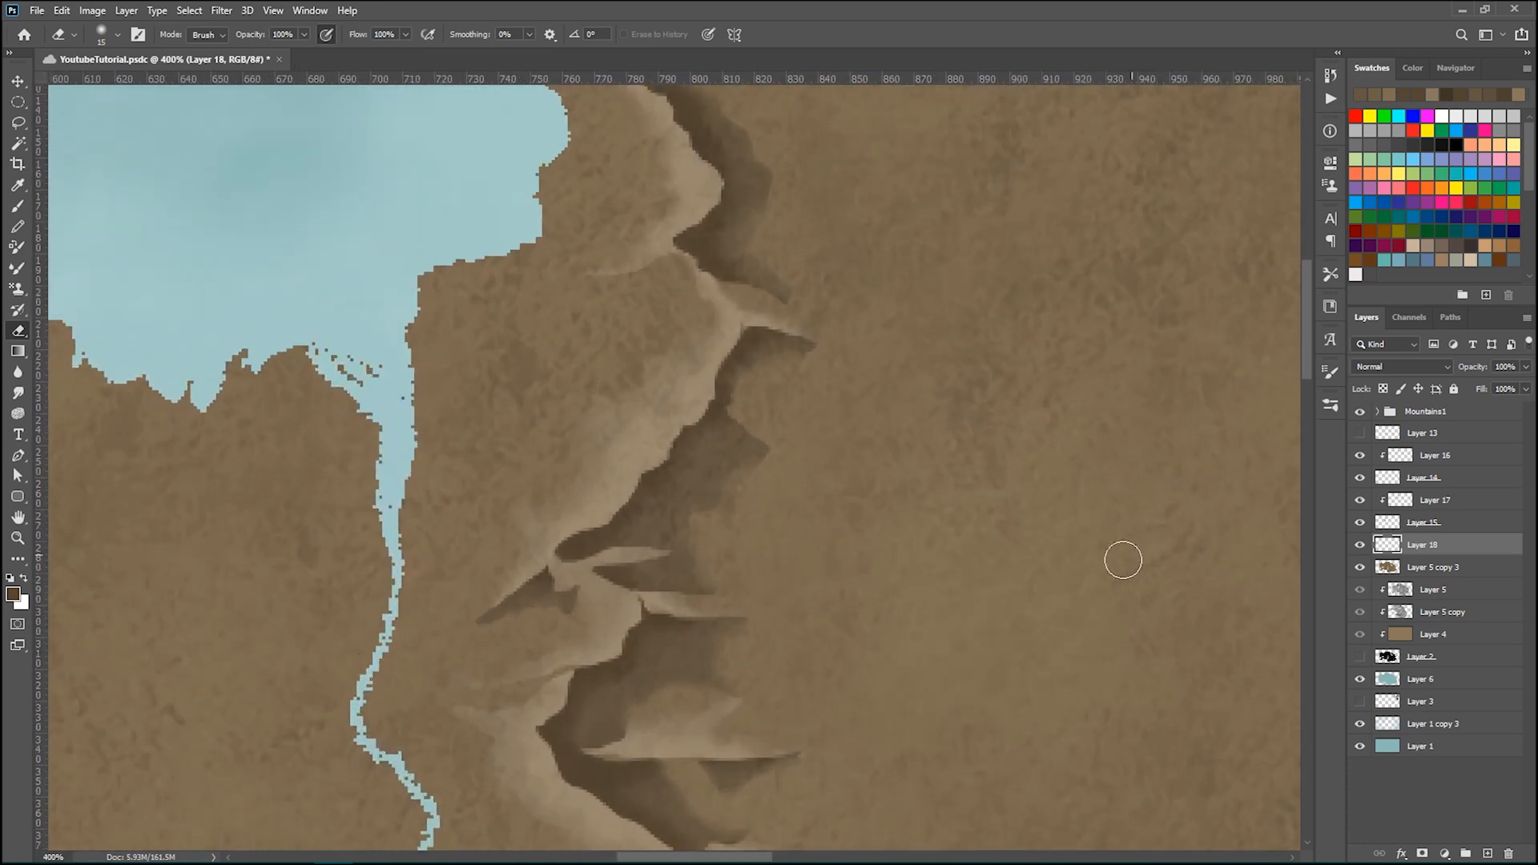
- Erase the faint western tips of the two highlights below the middle junction on Layer 15, finishing with a smaller eraser
click(1460, 522)
mouse_move(493, 679)
mouse_down()
mouse_move(467, 676)
mouse_move(463, 700)
mouse_move(503, 696)
mouse_up()
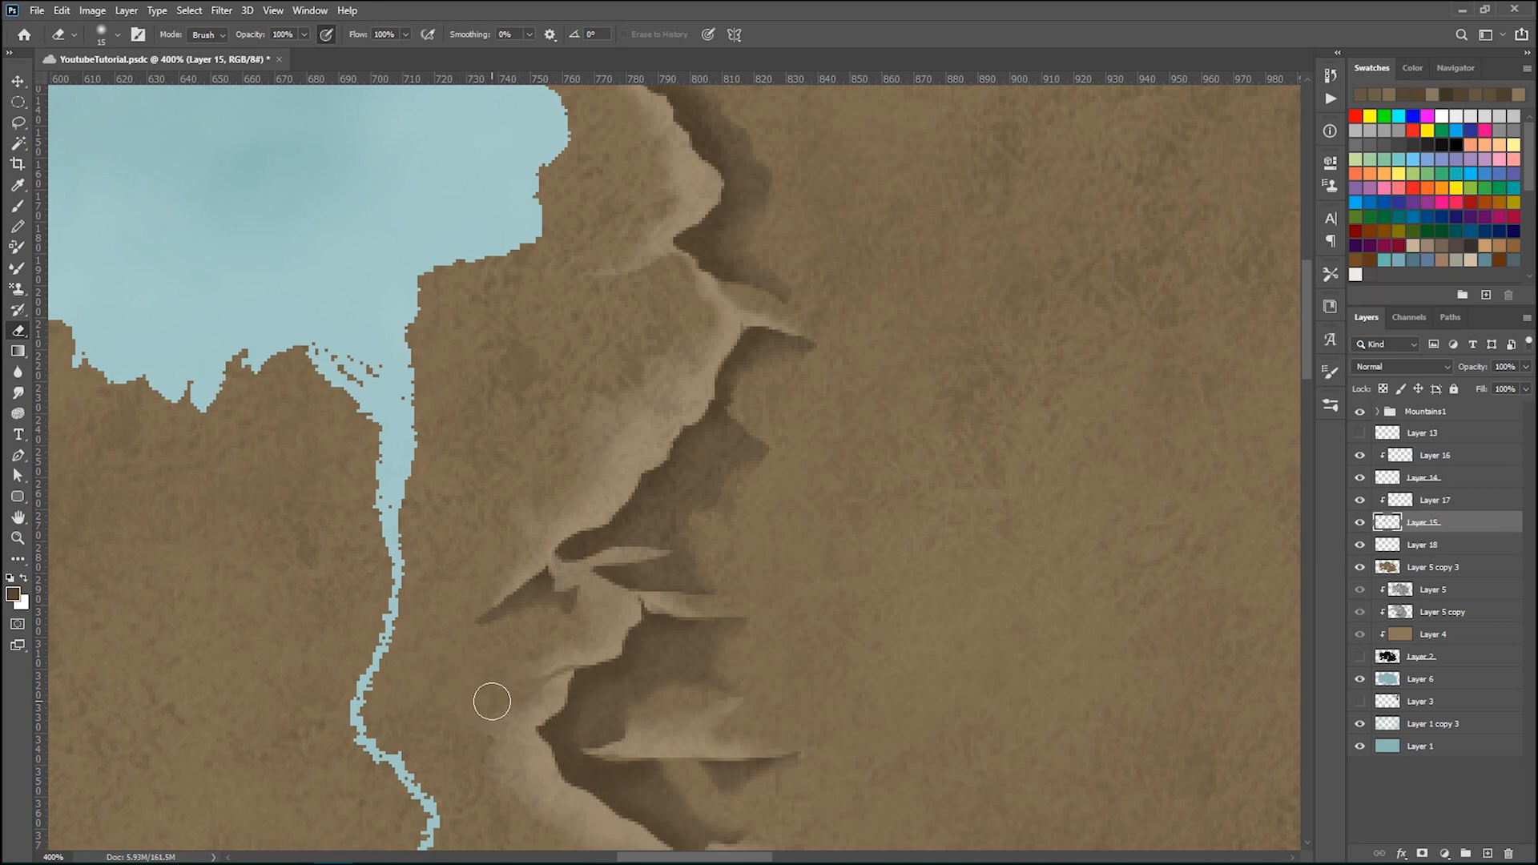
key(bracketleft)
drag(550, 689, 446, 711)
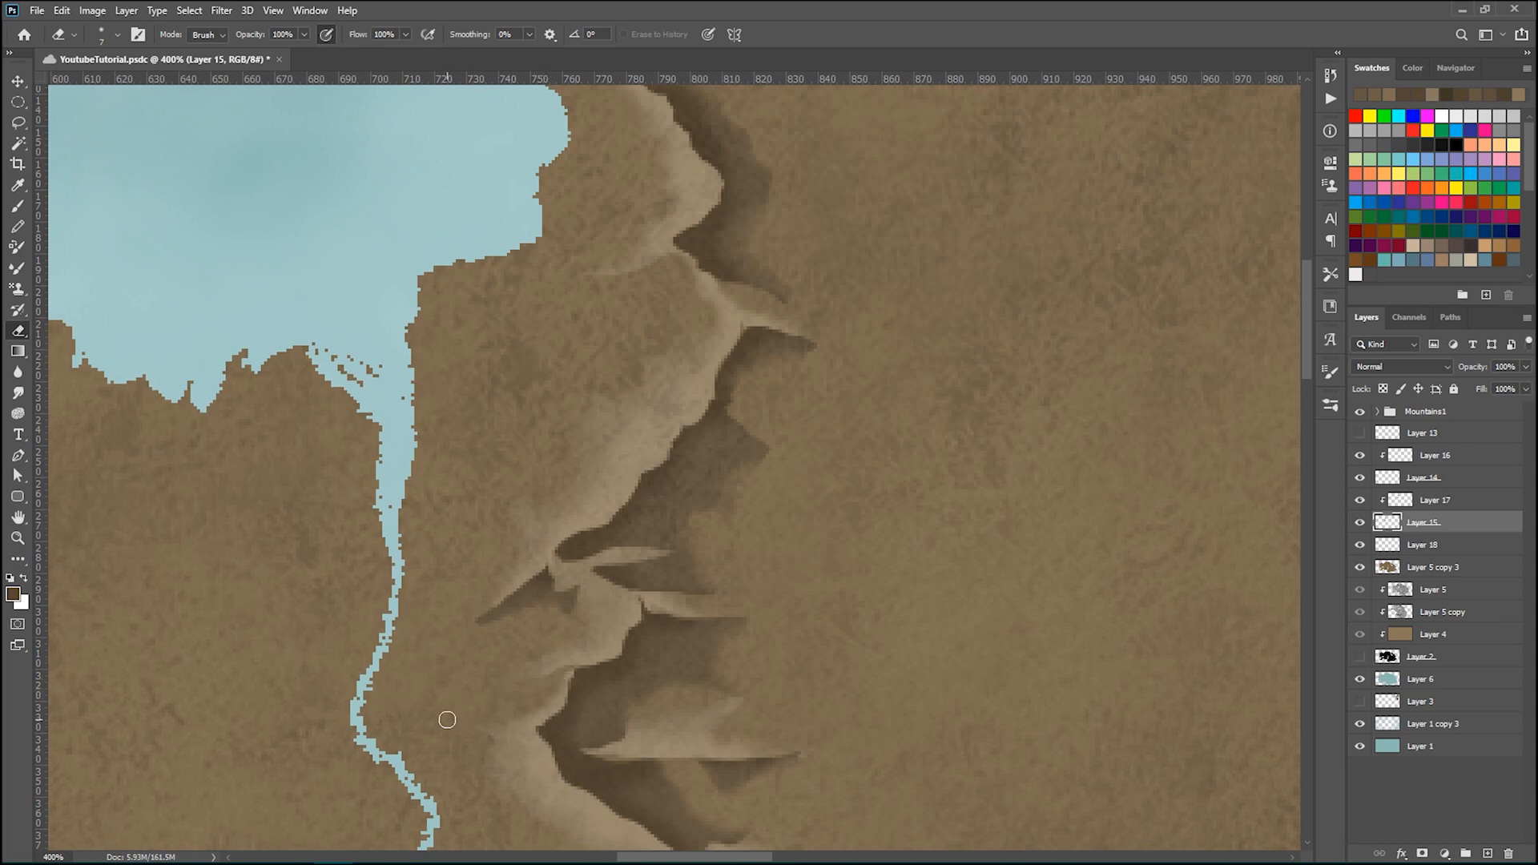
- Merge Layer 16 down into Layer 14 and Layer 17 down into Layer 15
key(bracketright)
key(bracketright)
key(bracketright)
scroll(449, 666, down, 5)
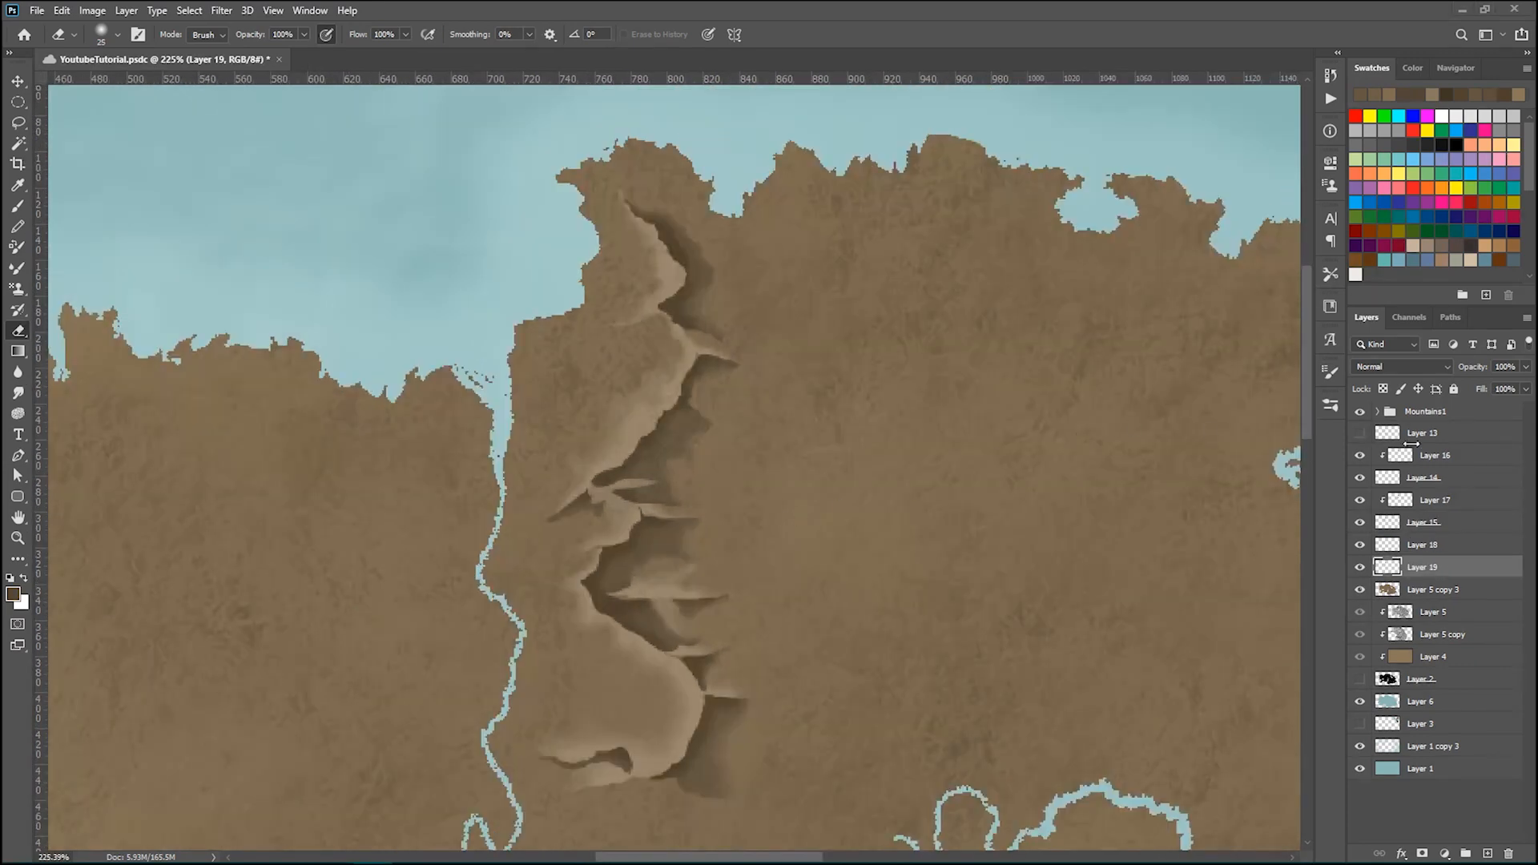
click(1464, 462)
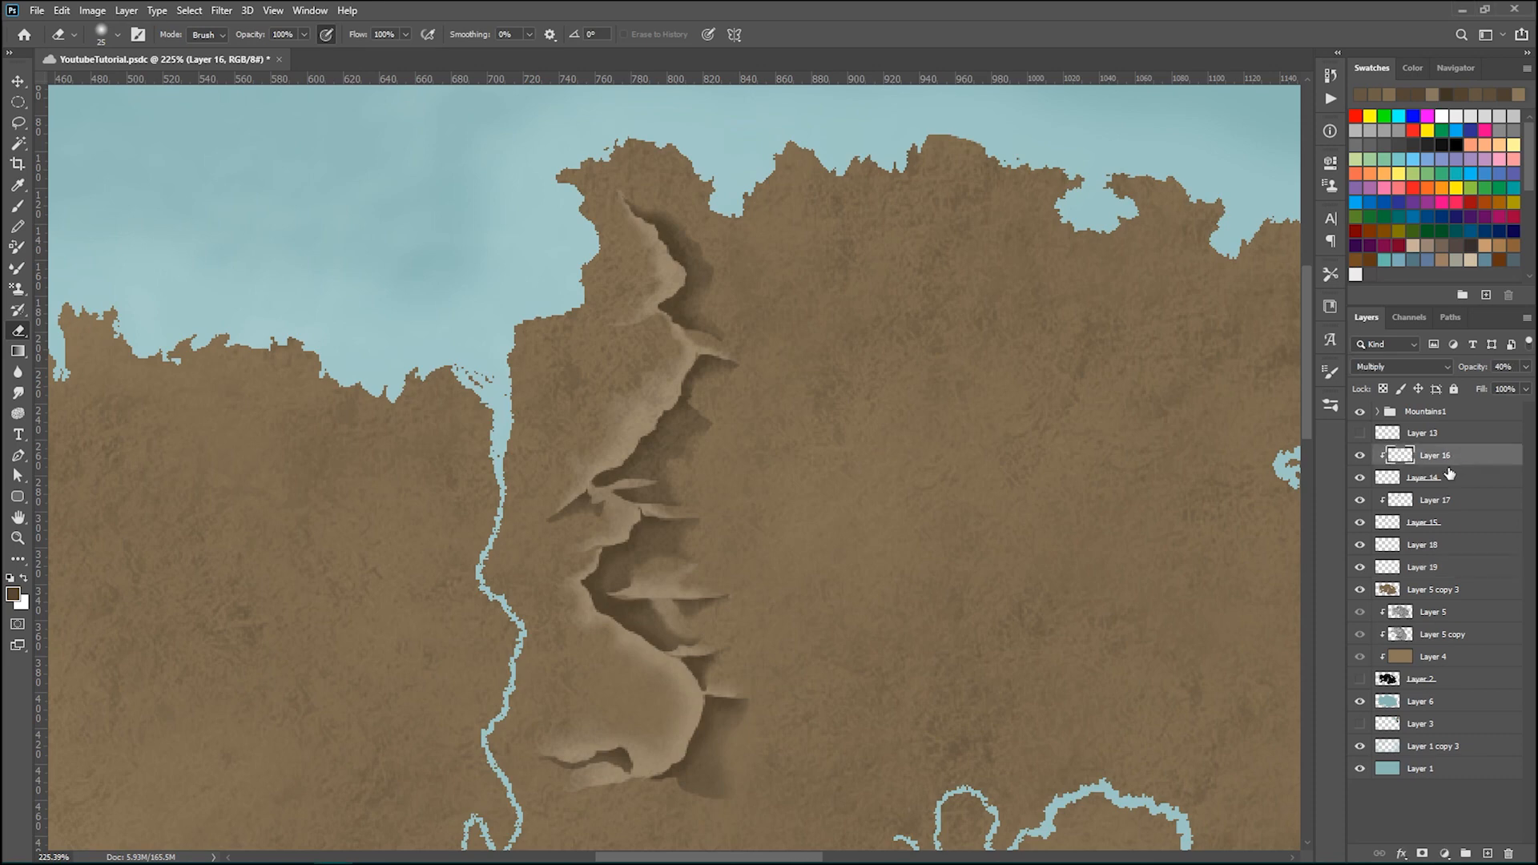
key(Delete)
click(1454, 481)
key(Delete)
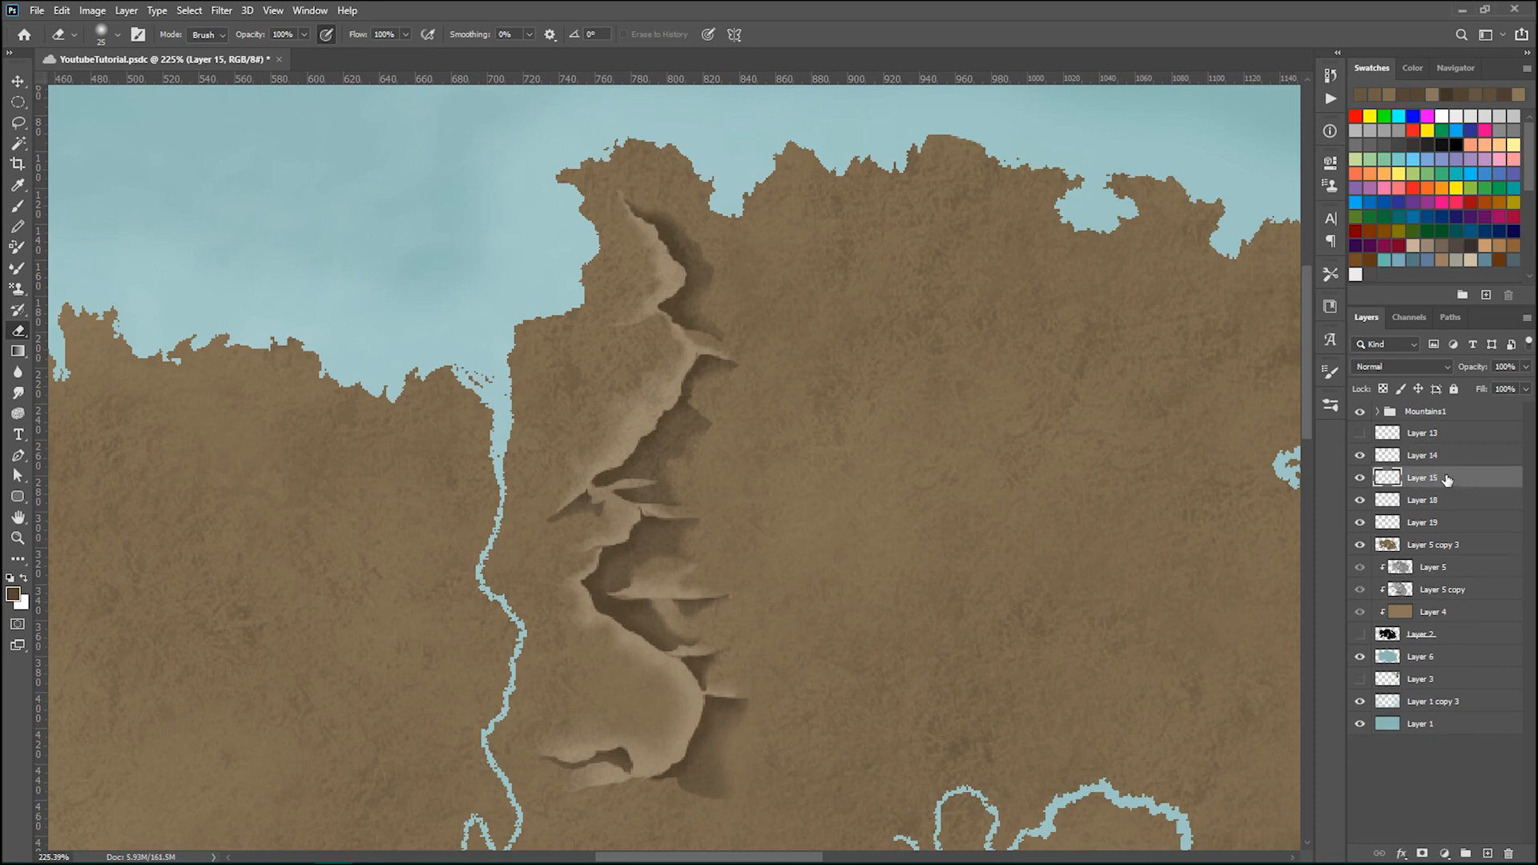
- Merge Layers 15, 18 and 19 into one layer, then compare the ridge with Layer 15 and Layer 14 hidden and shown
scroll(590, 384, up, 1)
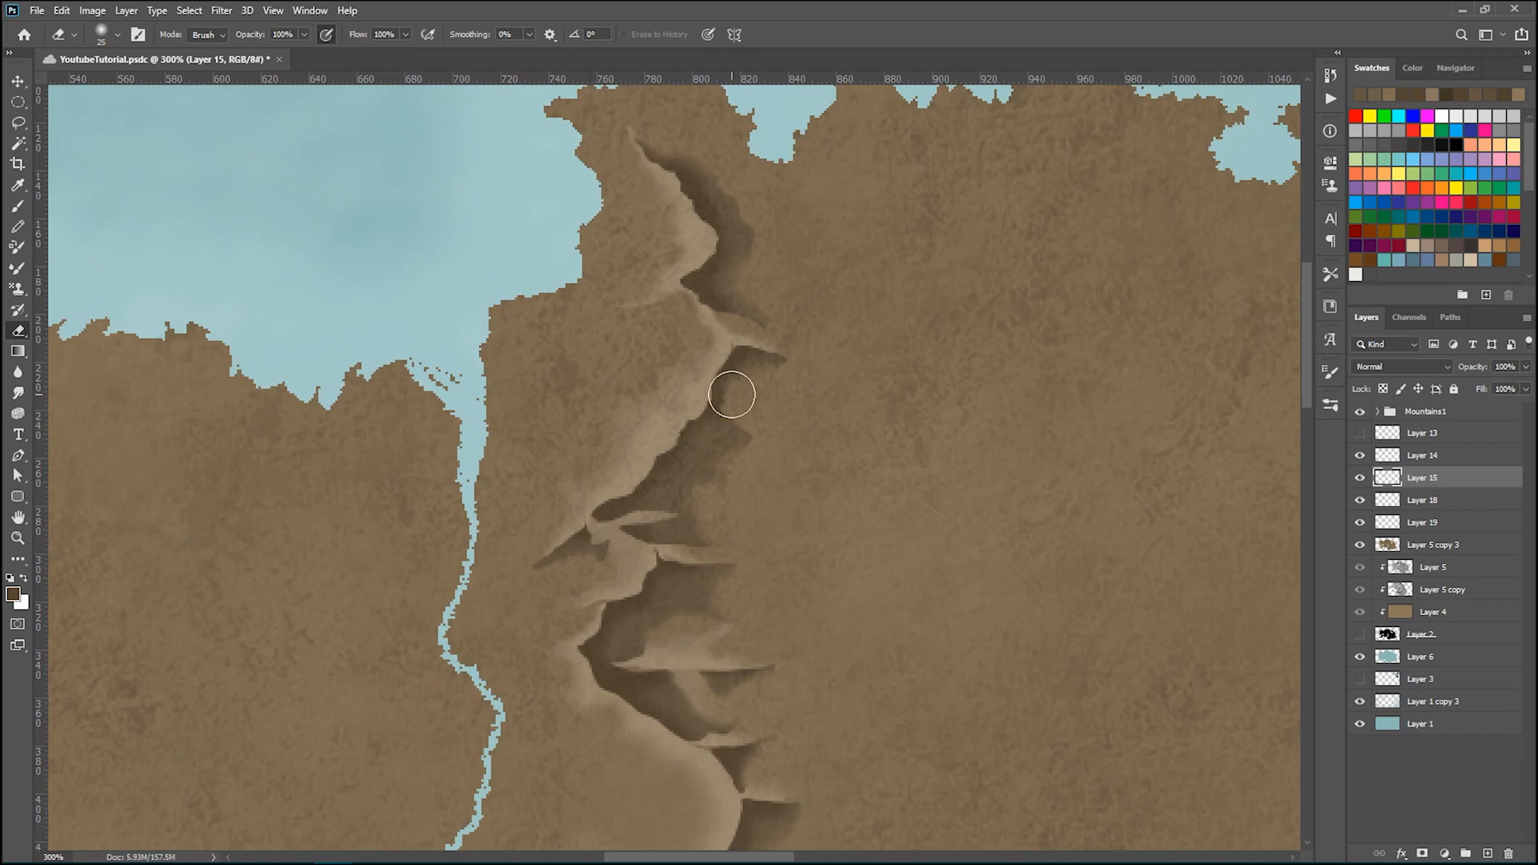
scroll(731, 395, up, 1)
click(1427, 500)
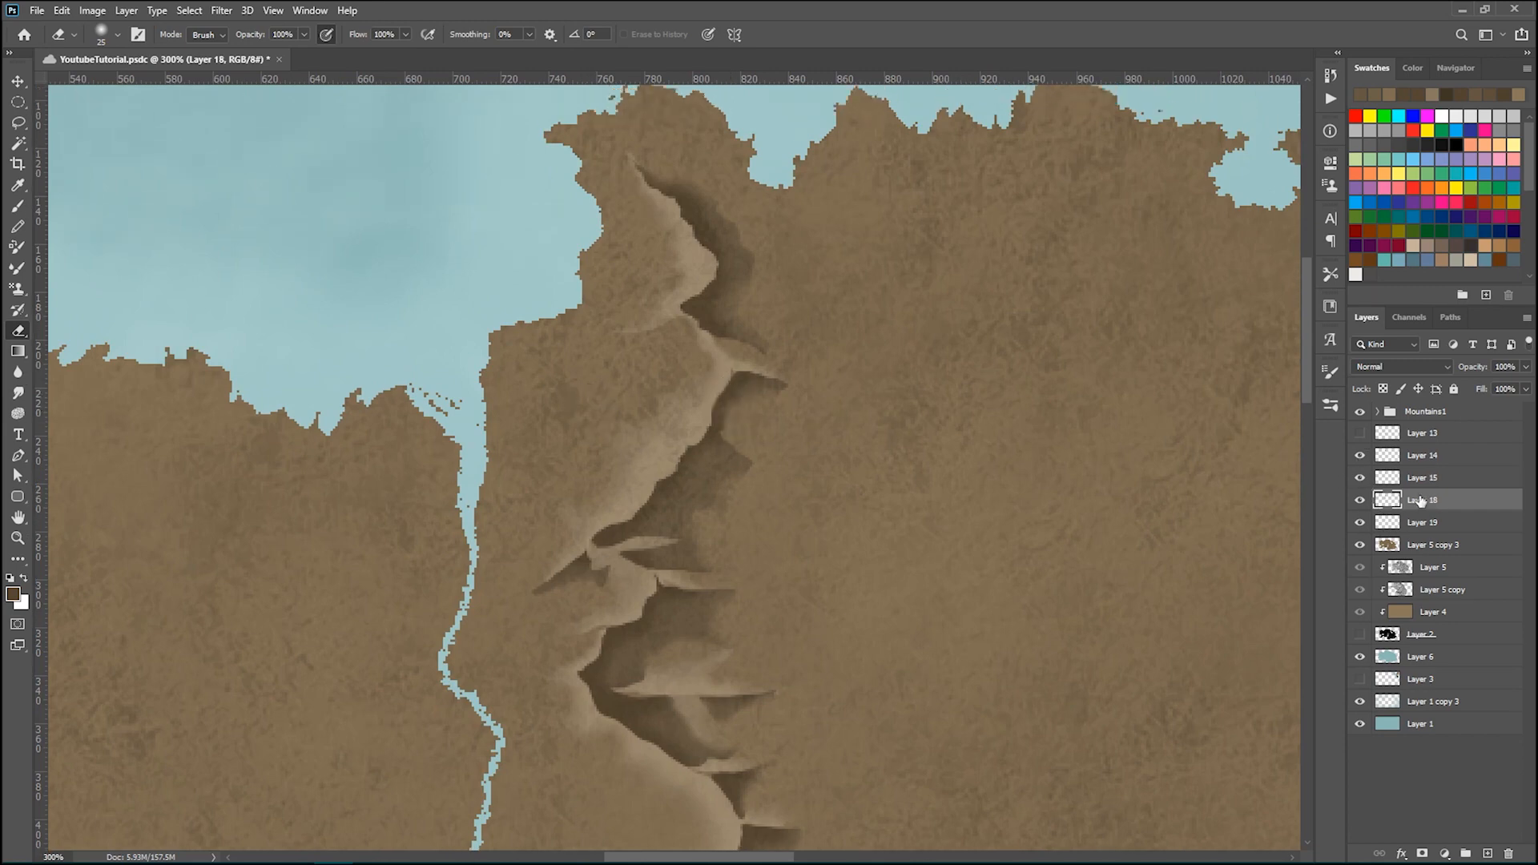
click(1461, 479)
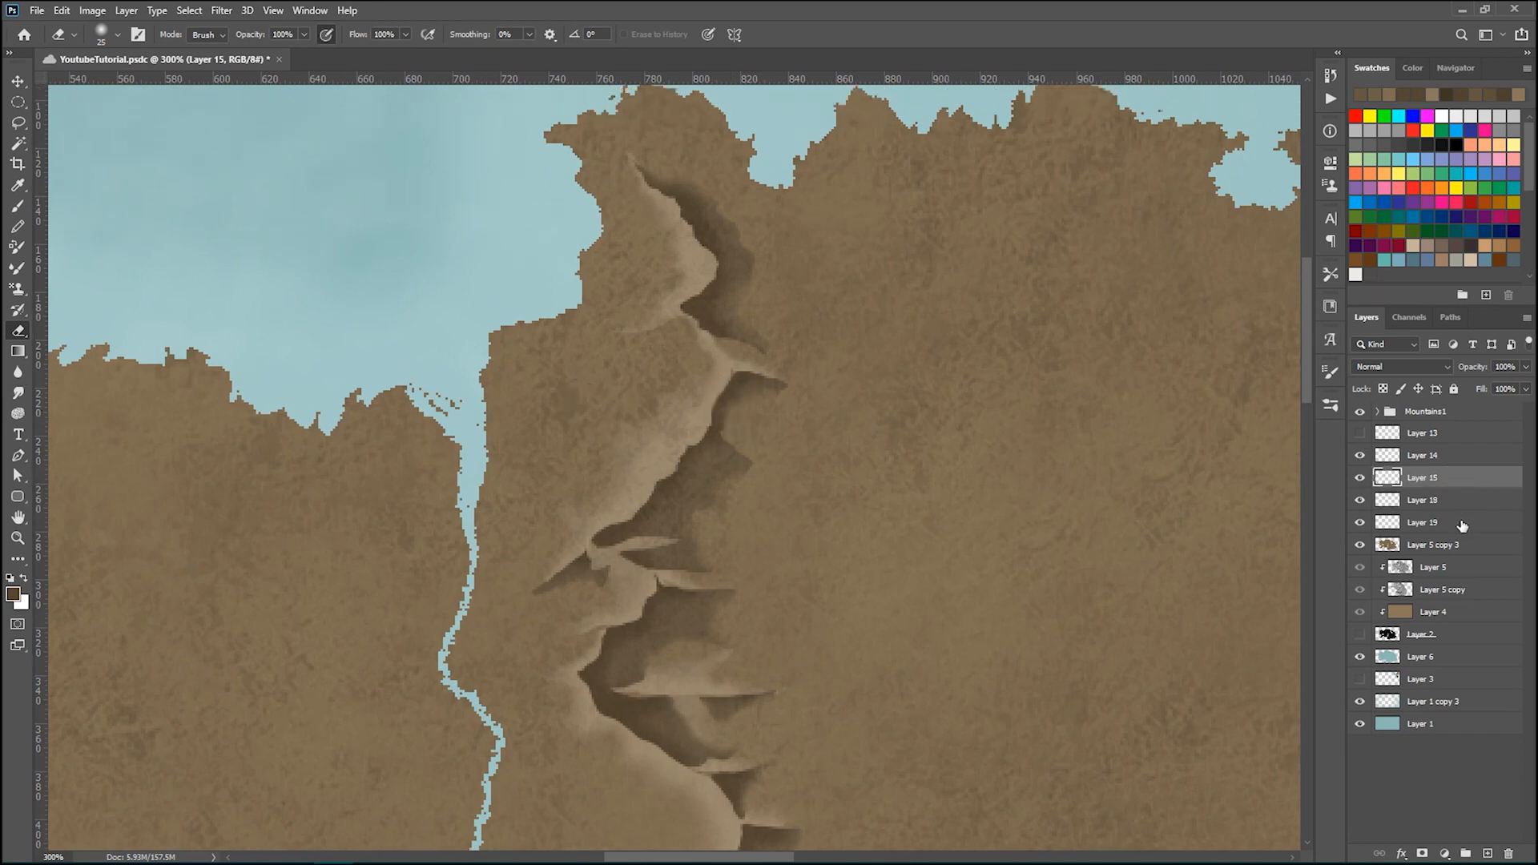
shift+click(1459, 526)
key(ctrl+e)
click(1360, 478)
click(1359, 478)
click(1359, 455)
click(1359, 455)
- Lasso several jagged patches along the upper ridge's shaded edge and one under the spur below it
scroll(727, 275, up, 3)
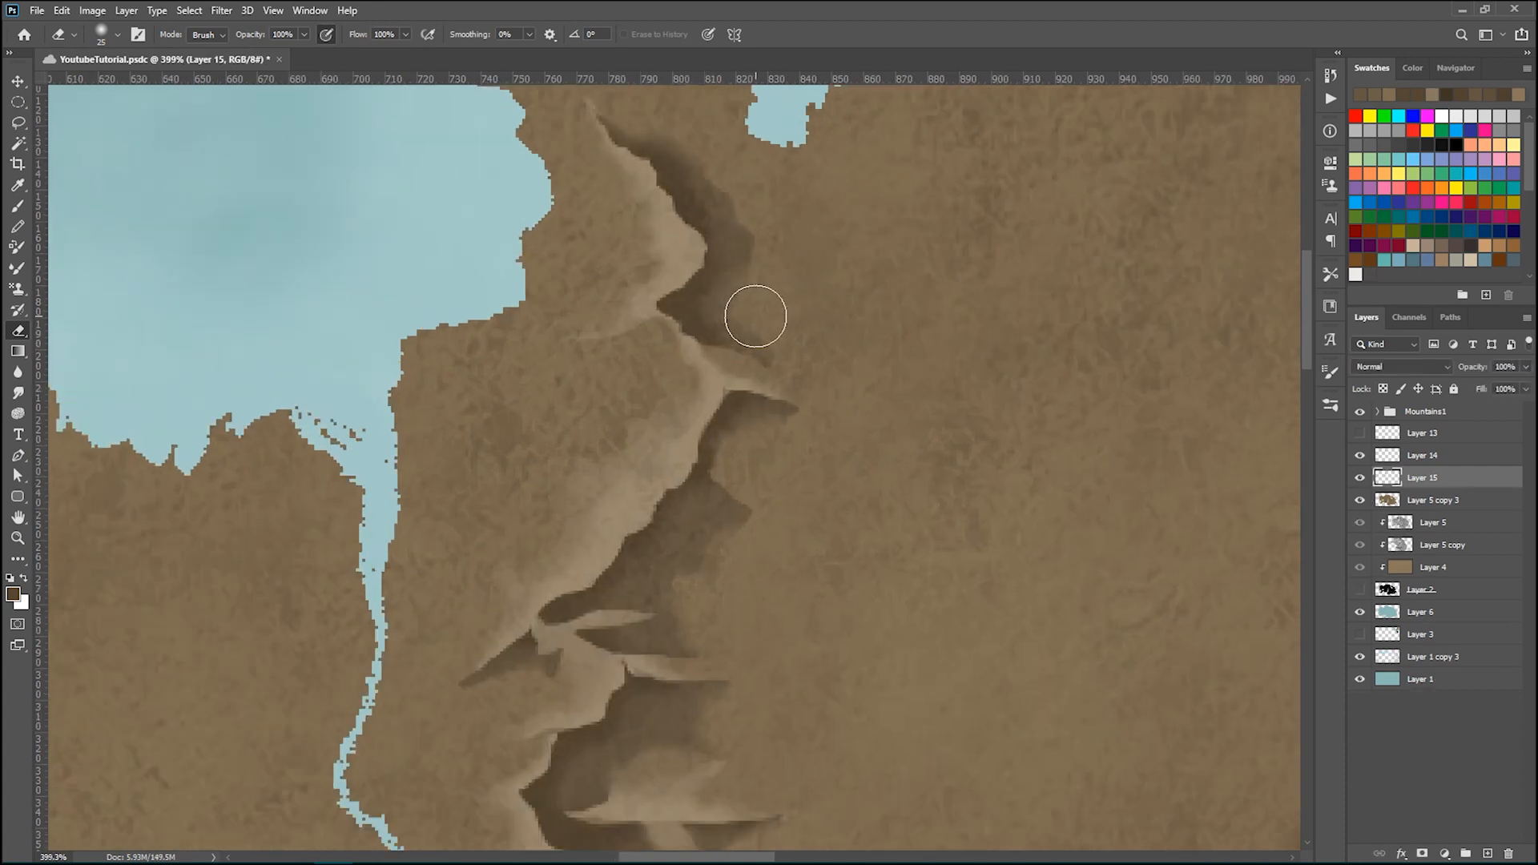
click(22, 126)
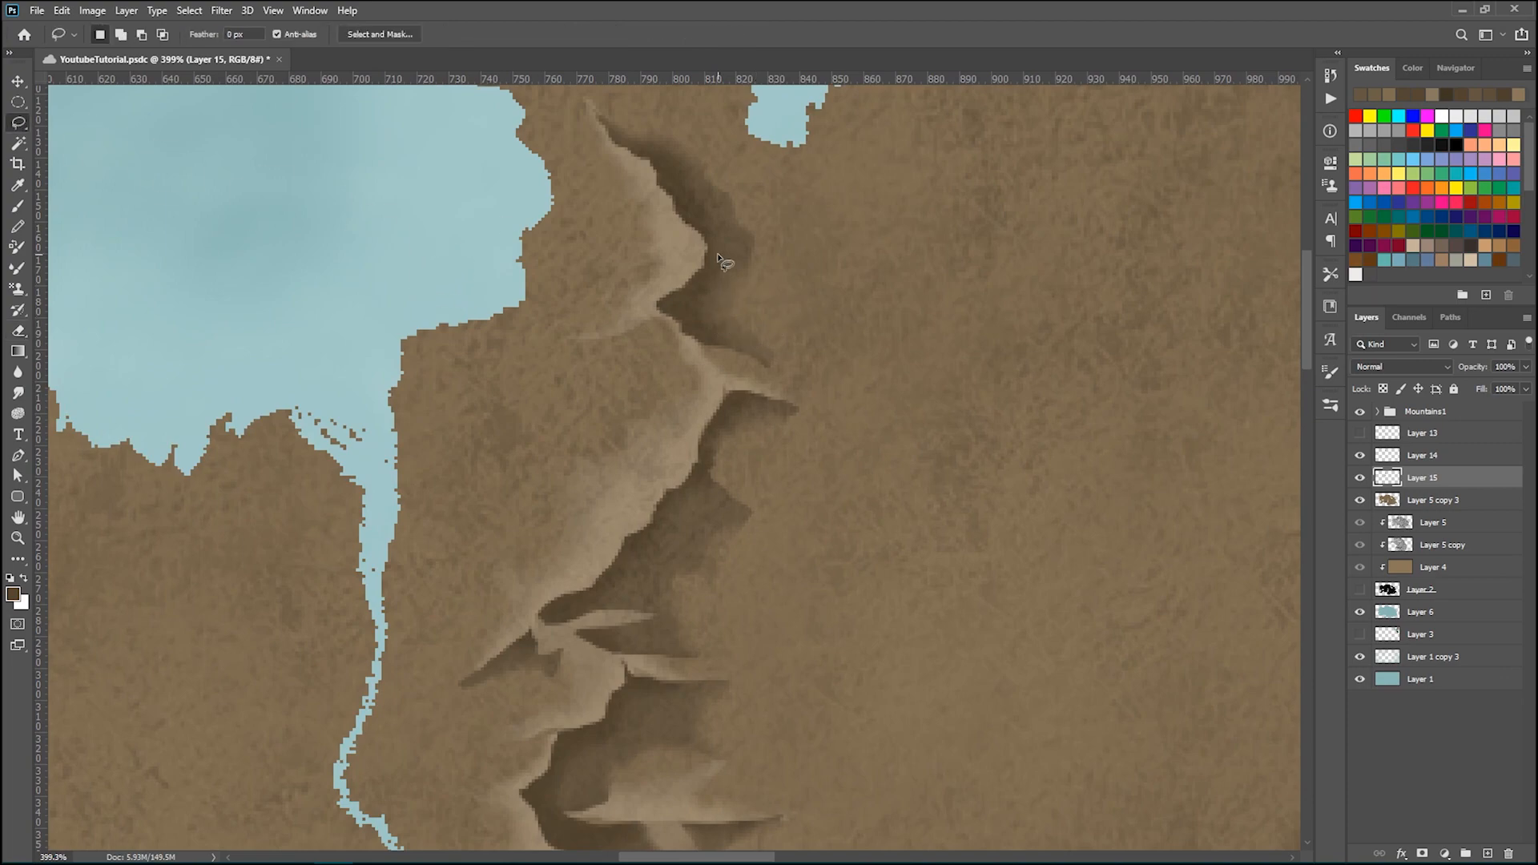
scroll(783, 245, up, 3)
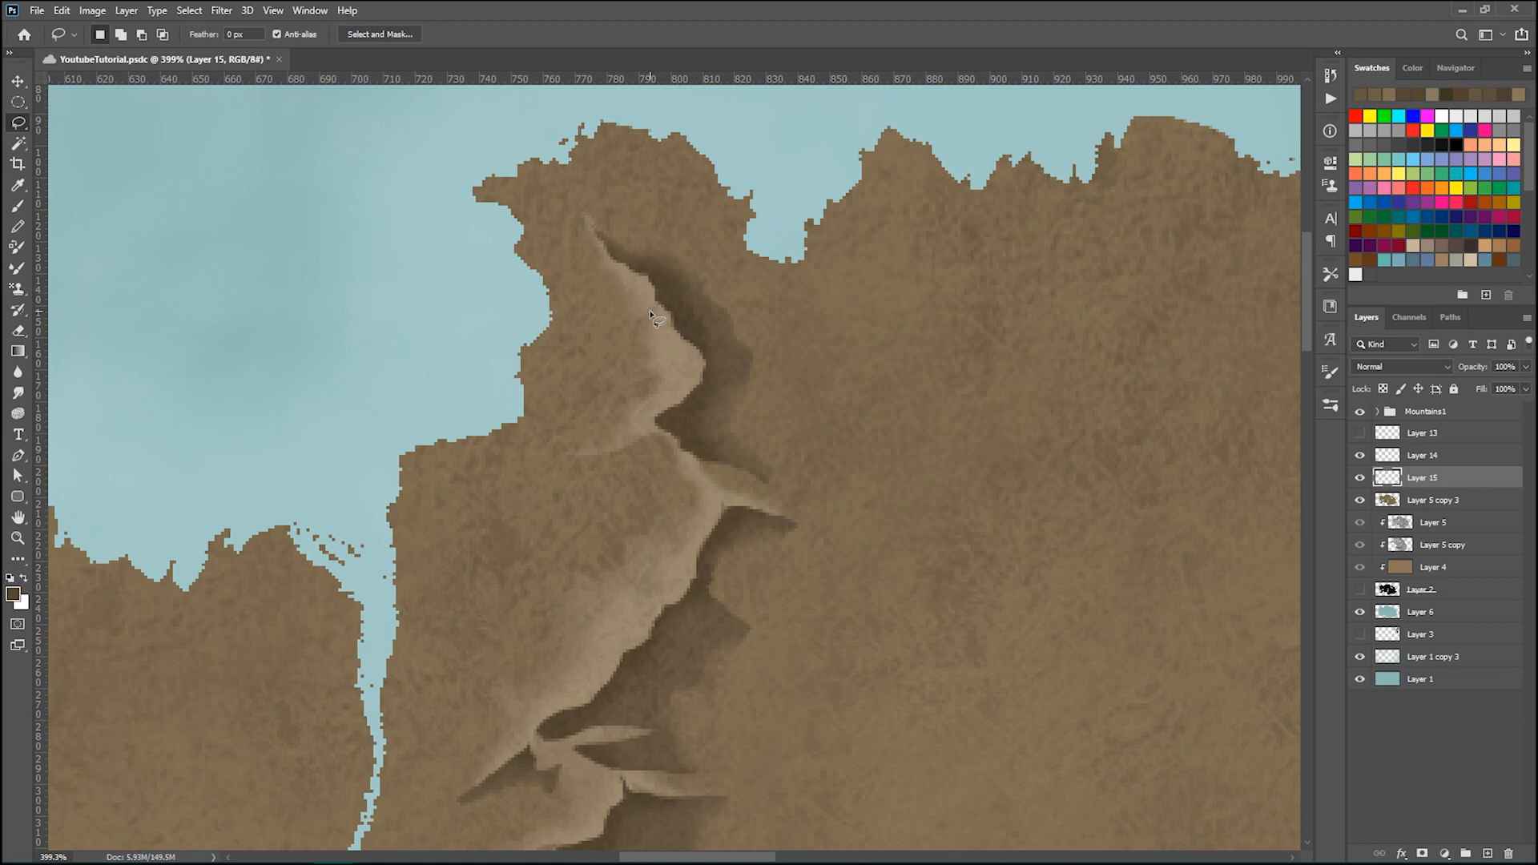
scroll(650, 314, down, 2)
scroll(687, 389, up, 1)
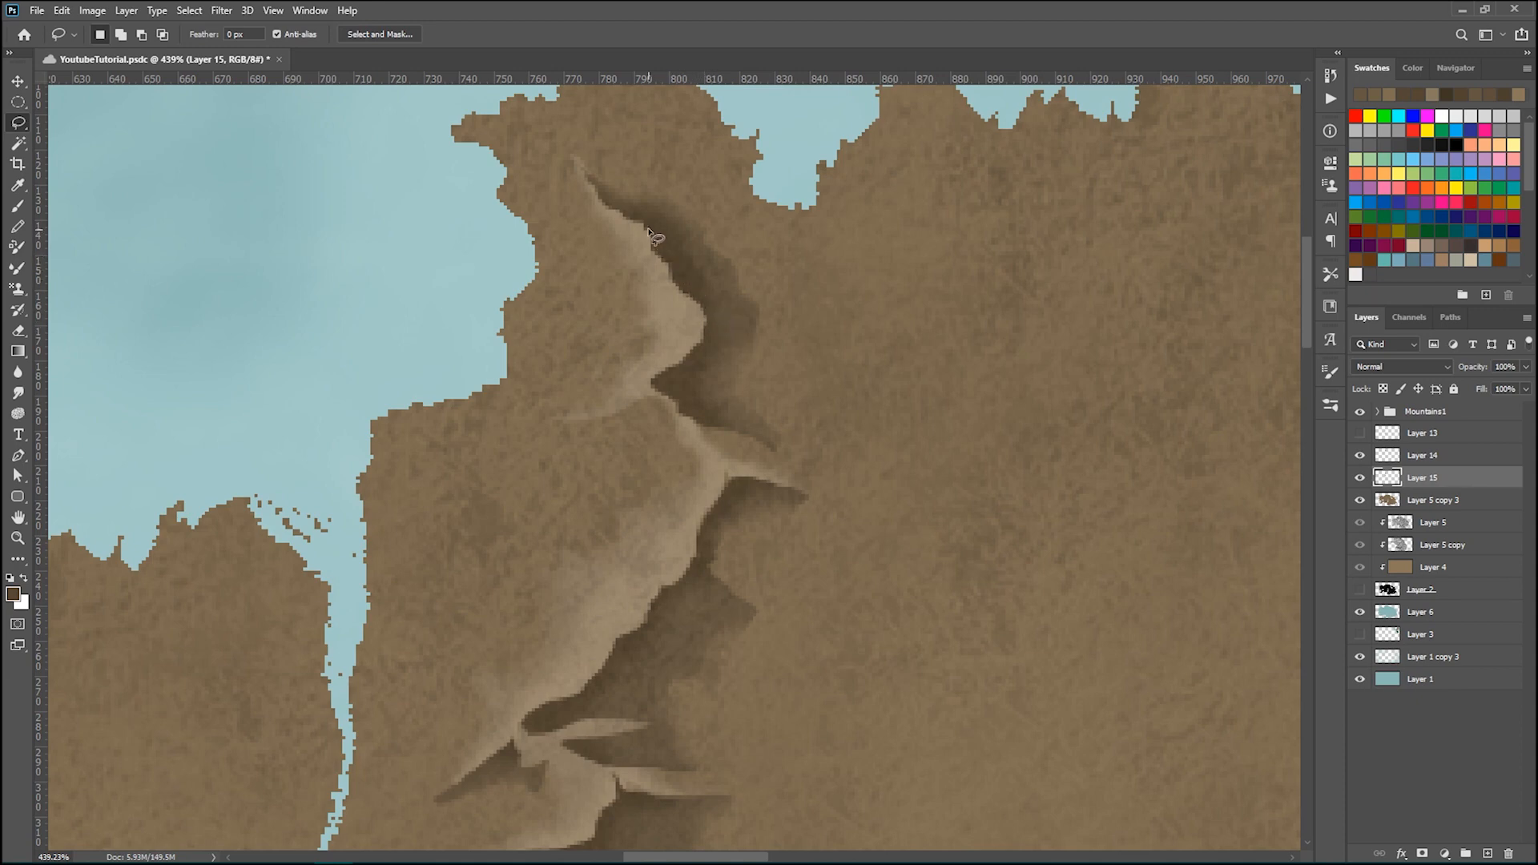
mouse_move(704, 246)
mouse_down()
mouse_move(643, 252)
mouse_move(644, 239)
mouse_move(696, 278)
mouse_move(737, 283)
mouse_move(674, 291)
mouse_move(668, 274)
mouse_move(749, 340)
mouse_move(715, 334)
mouse_move(722, 349)
mouse_move(695, 369)
mouse_move(720, 393)
mouse_move(648, 379)
mouse_move(684, 320)
mouse_up()
mouse_move(672, 402)
mouse_down()
mouse_move(728, 409)
mouse_move(681, 418)
mouse_move(671, 402)
mouse_up()
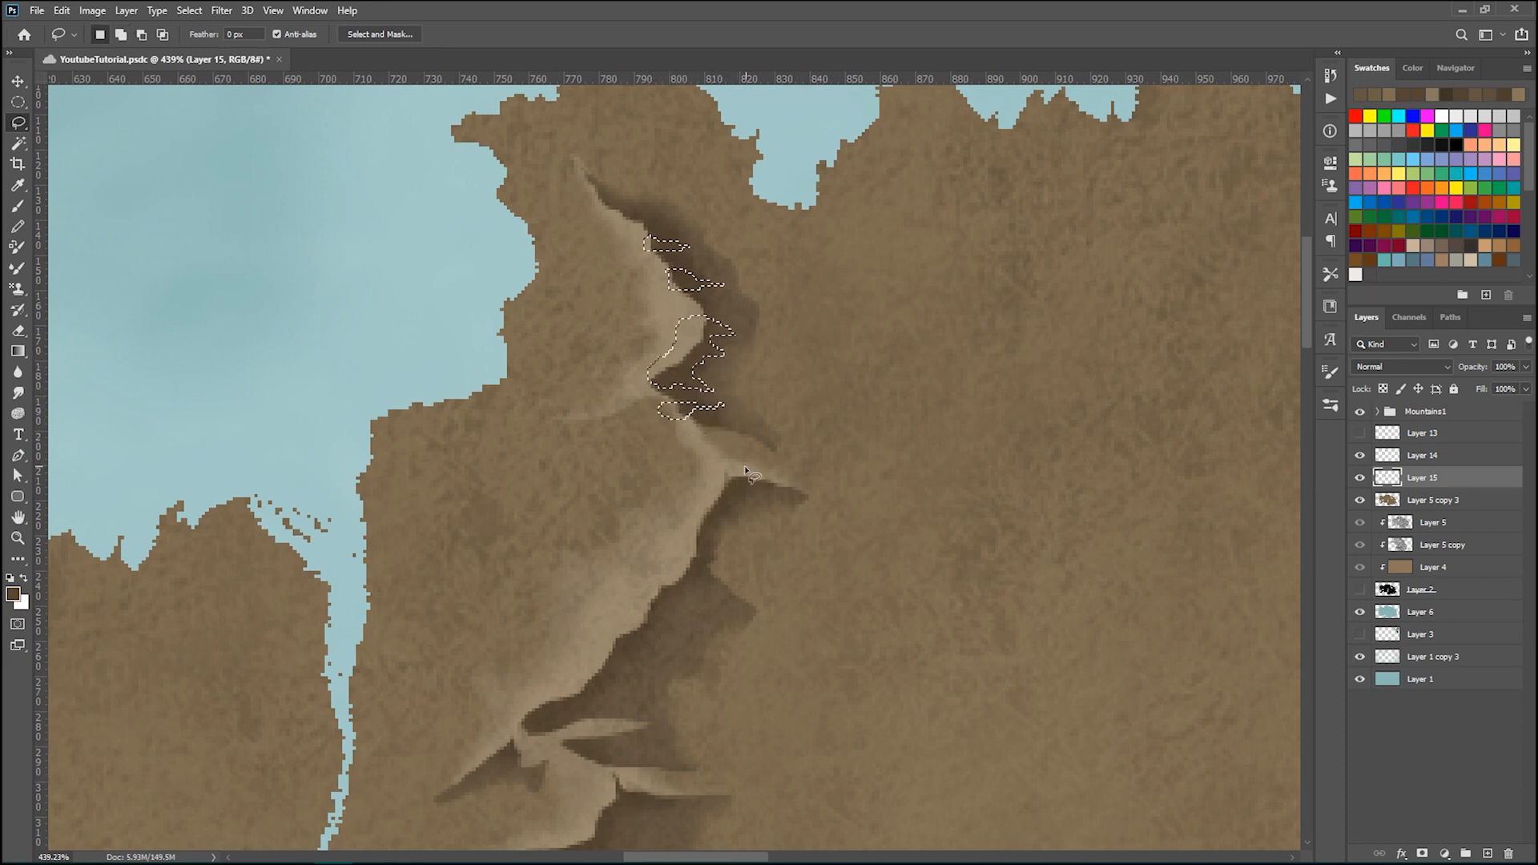
mouse_move(729, 475)
mouse_down()
mouse_move(758, 483)
mouse_move(736, 496)
mouse_move(715, 482)
mouse_move(727, 473)
mouse_up()
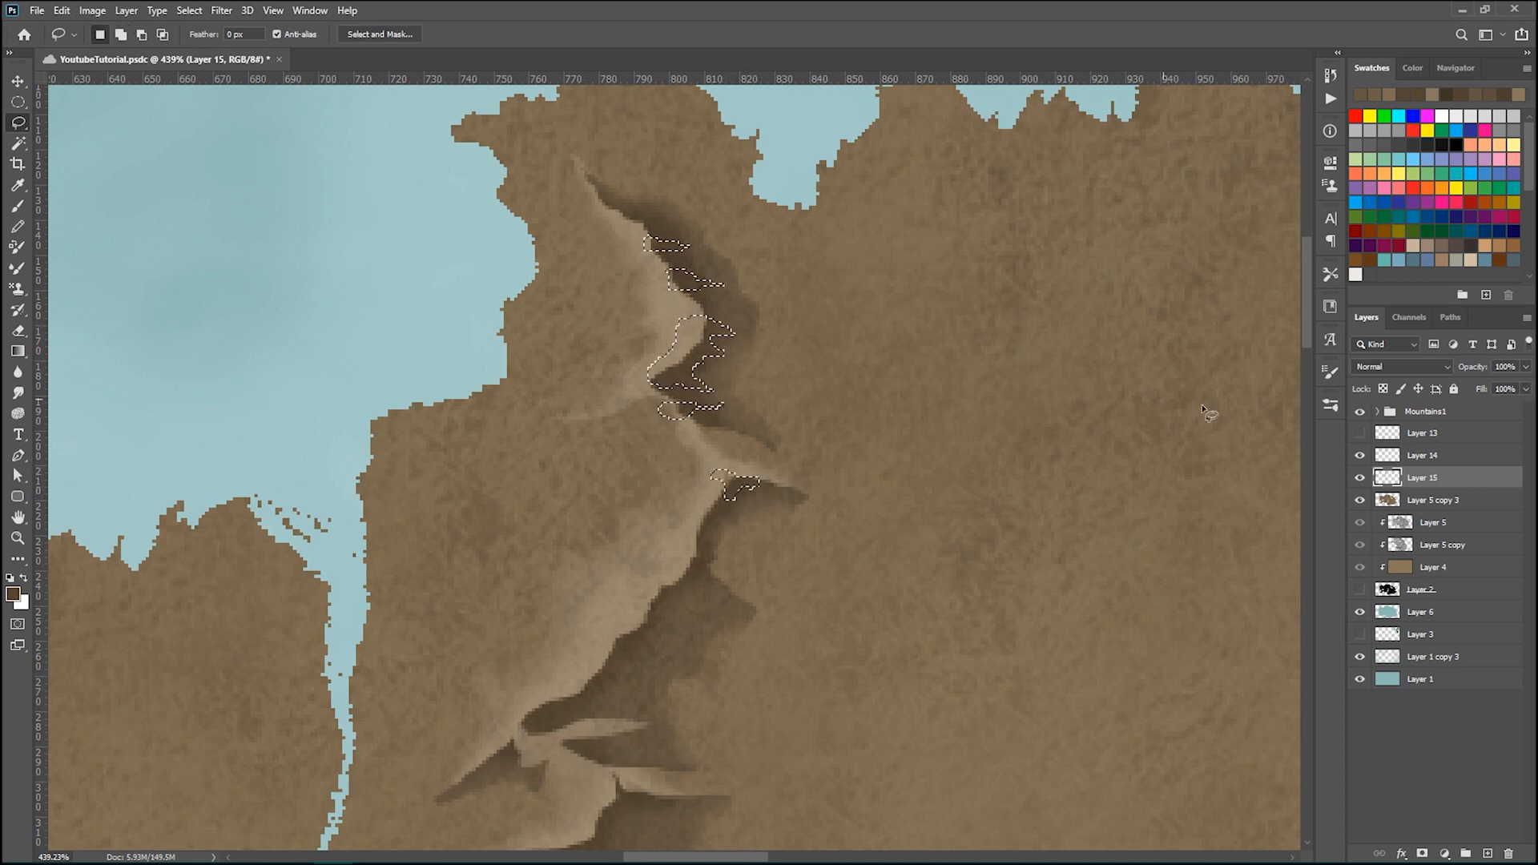
key(ctrl+j)
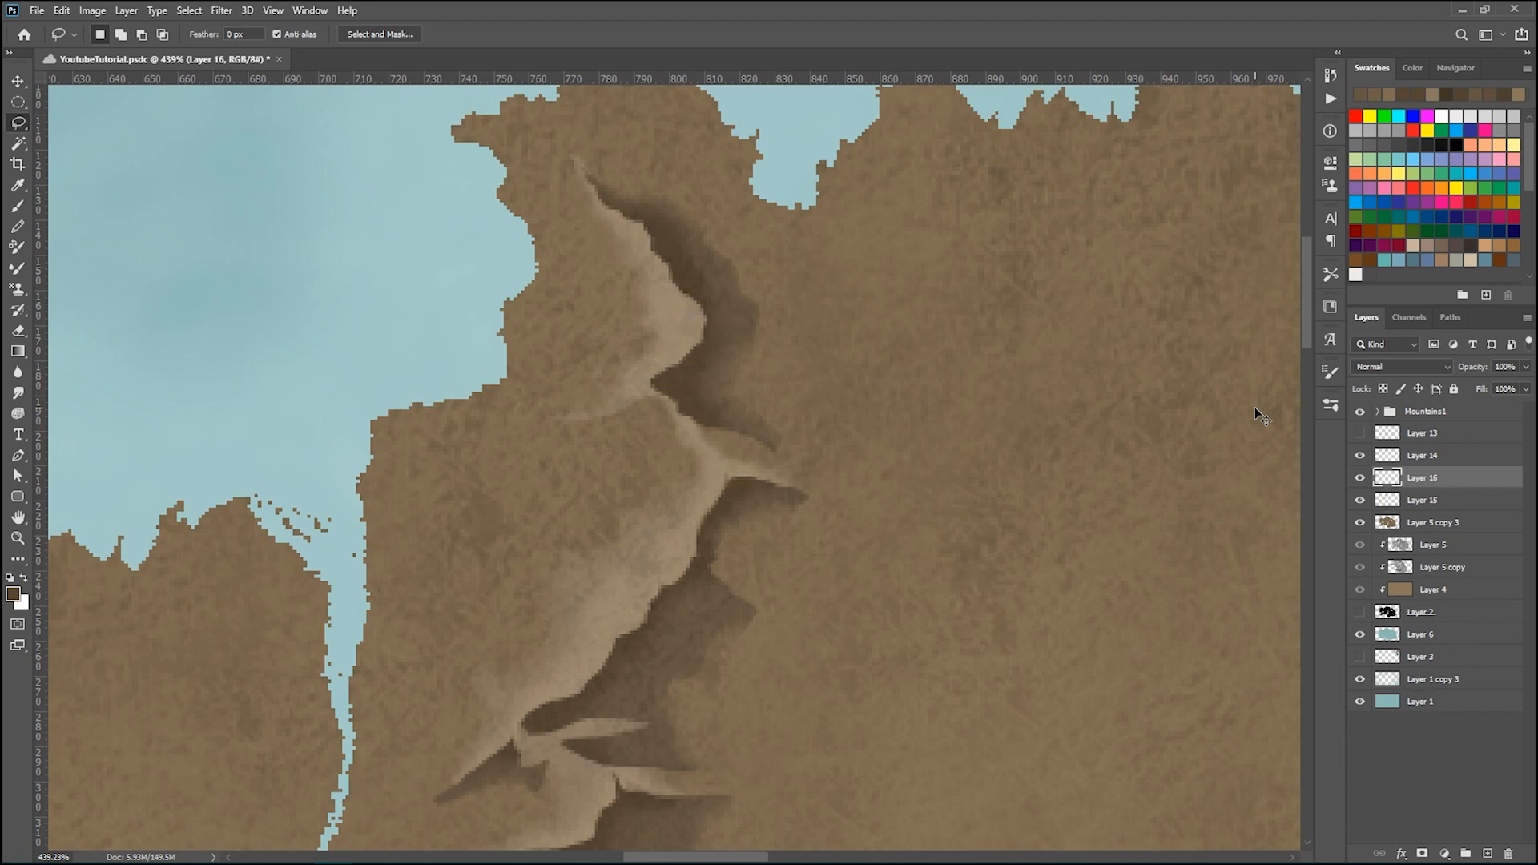
key(ctrl+u)
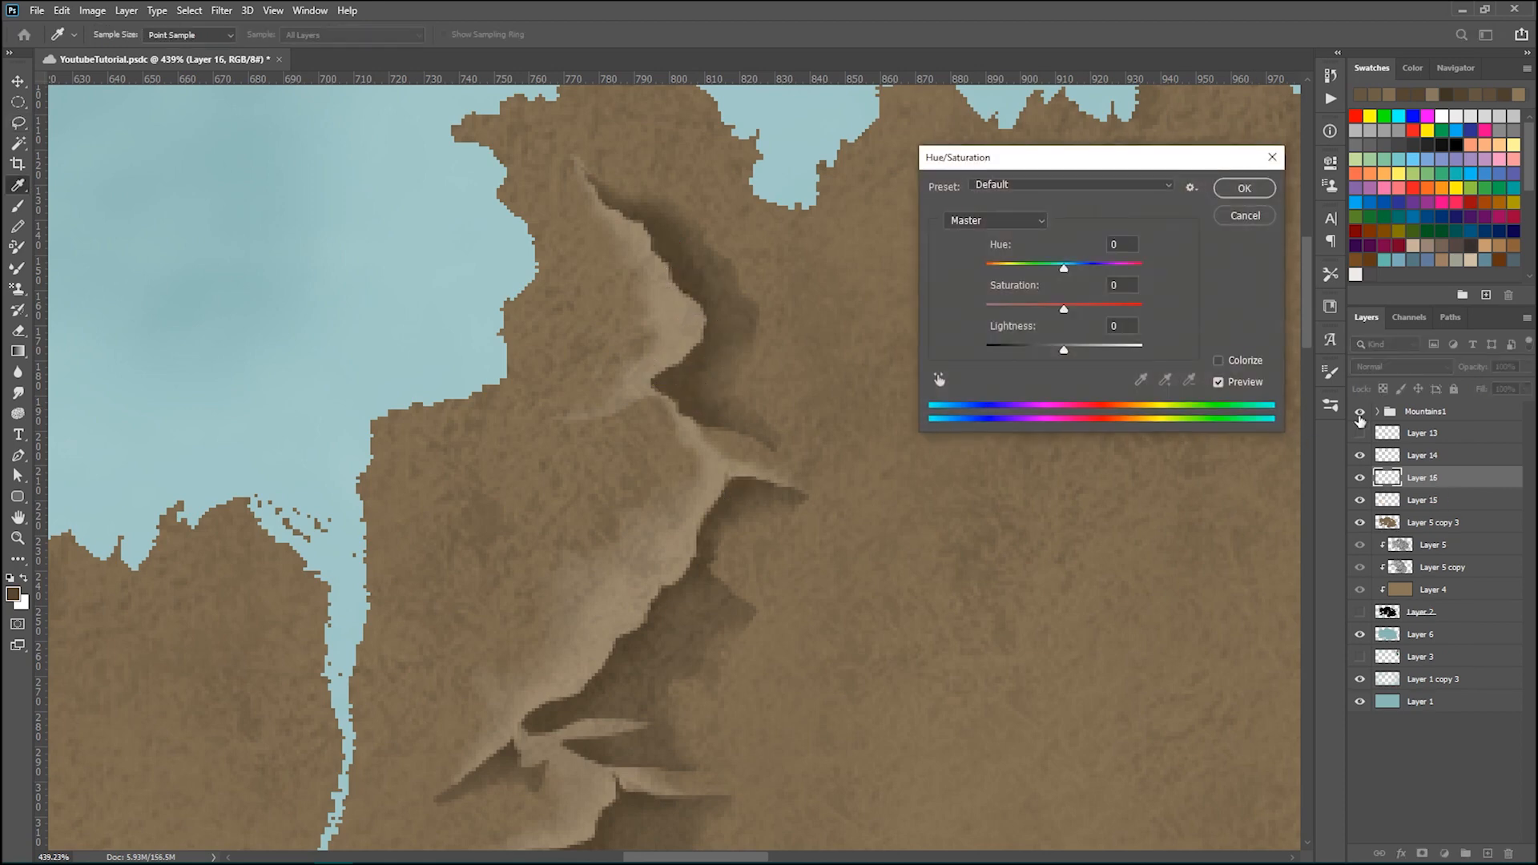
mouse_move(1060, 354)
mouse_down()
mouse_move(1003, 354)
mouse_move(1061, 358)
mouse_move(1035, 356)
mouse_up()
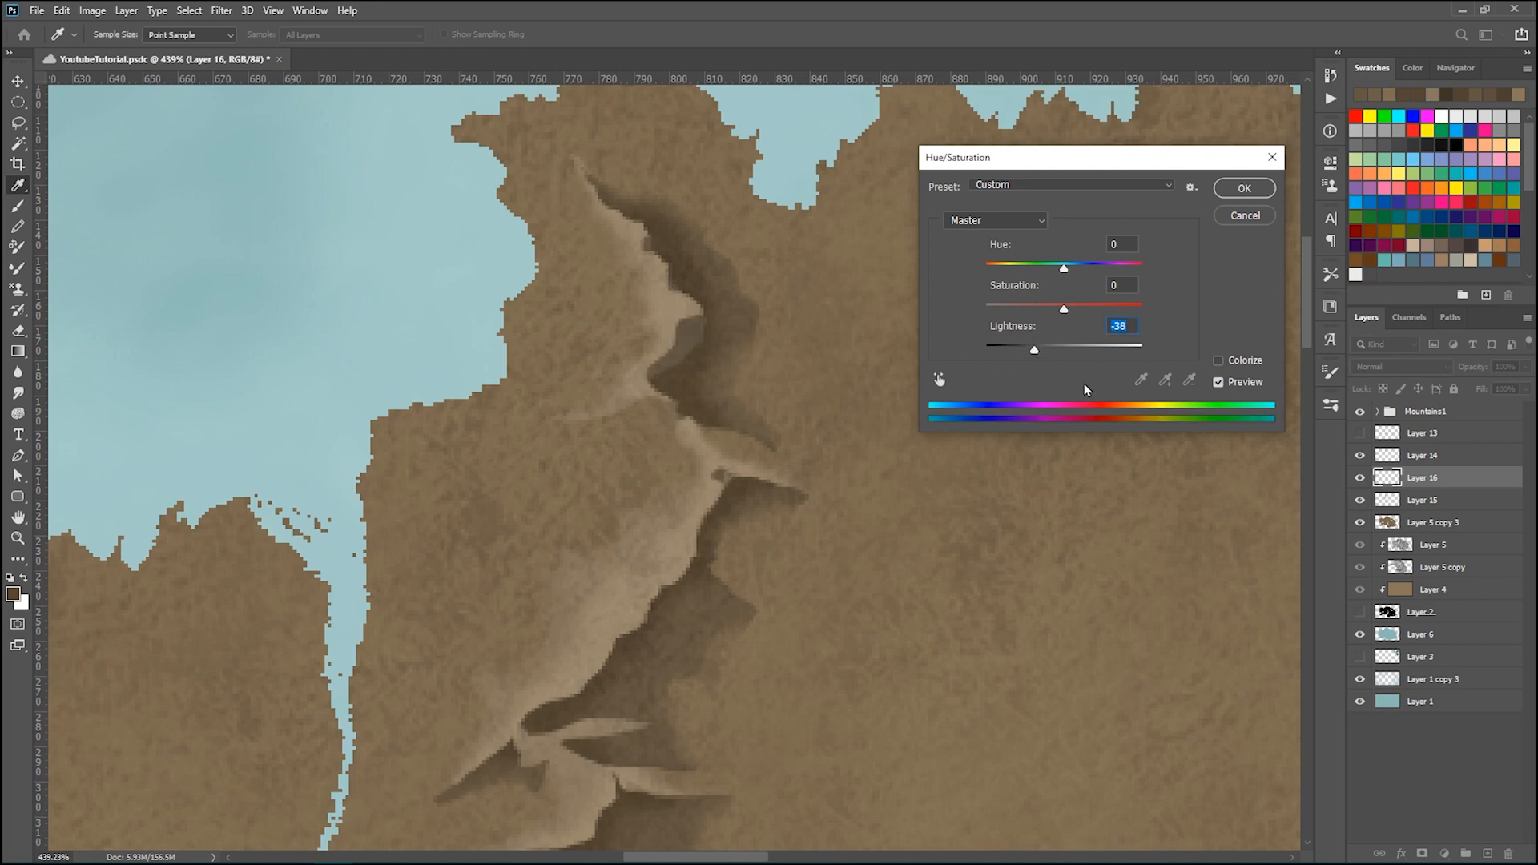
click(1246, 216)
click(1360, 478)
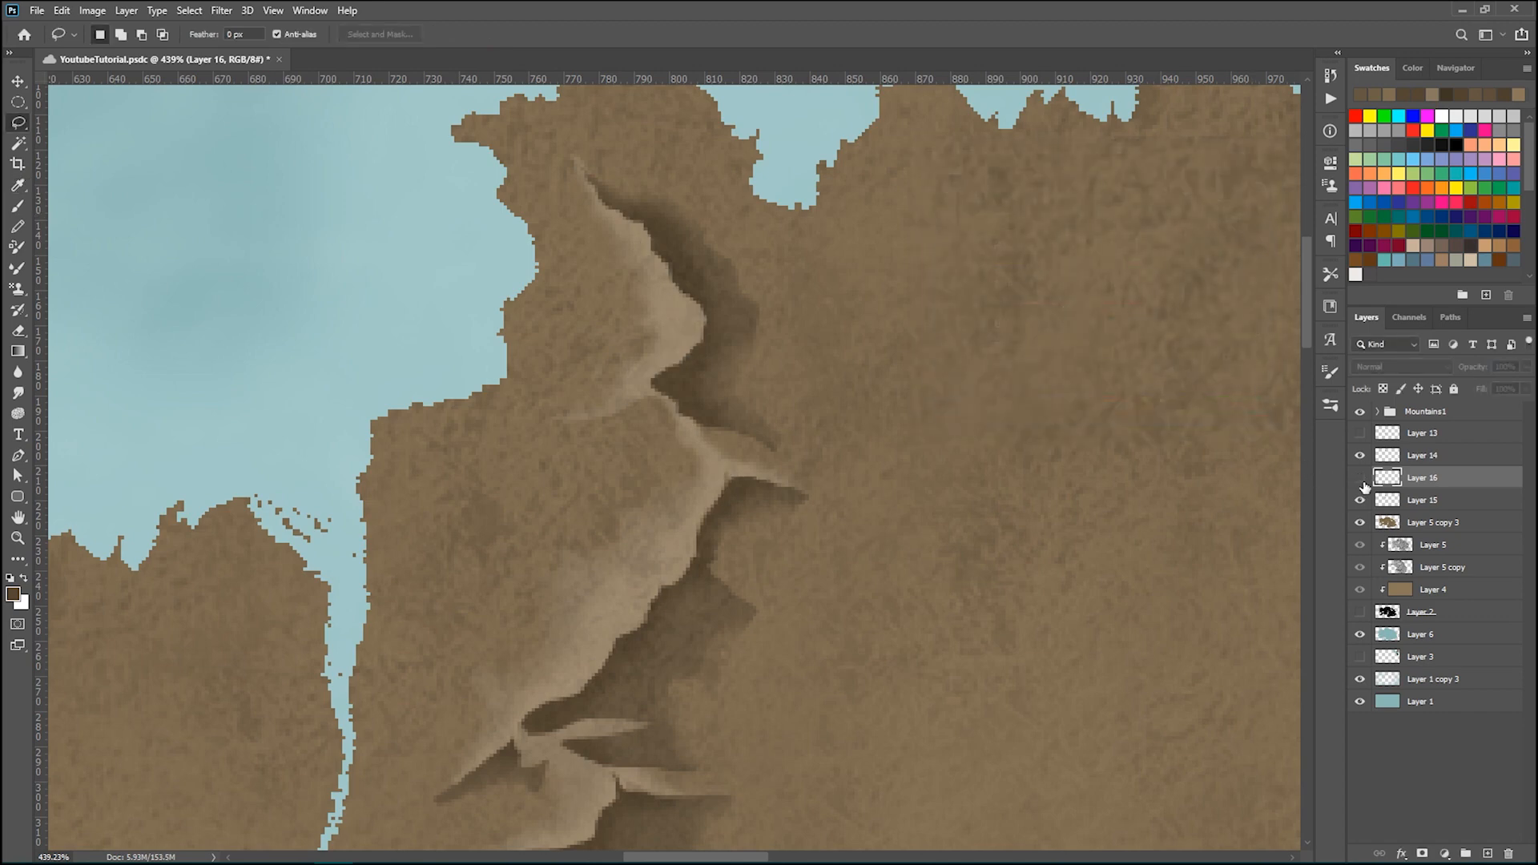
click(1359, 478)
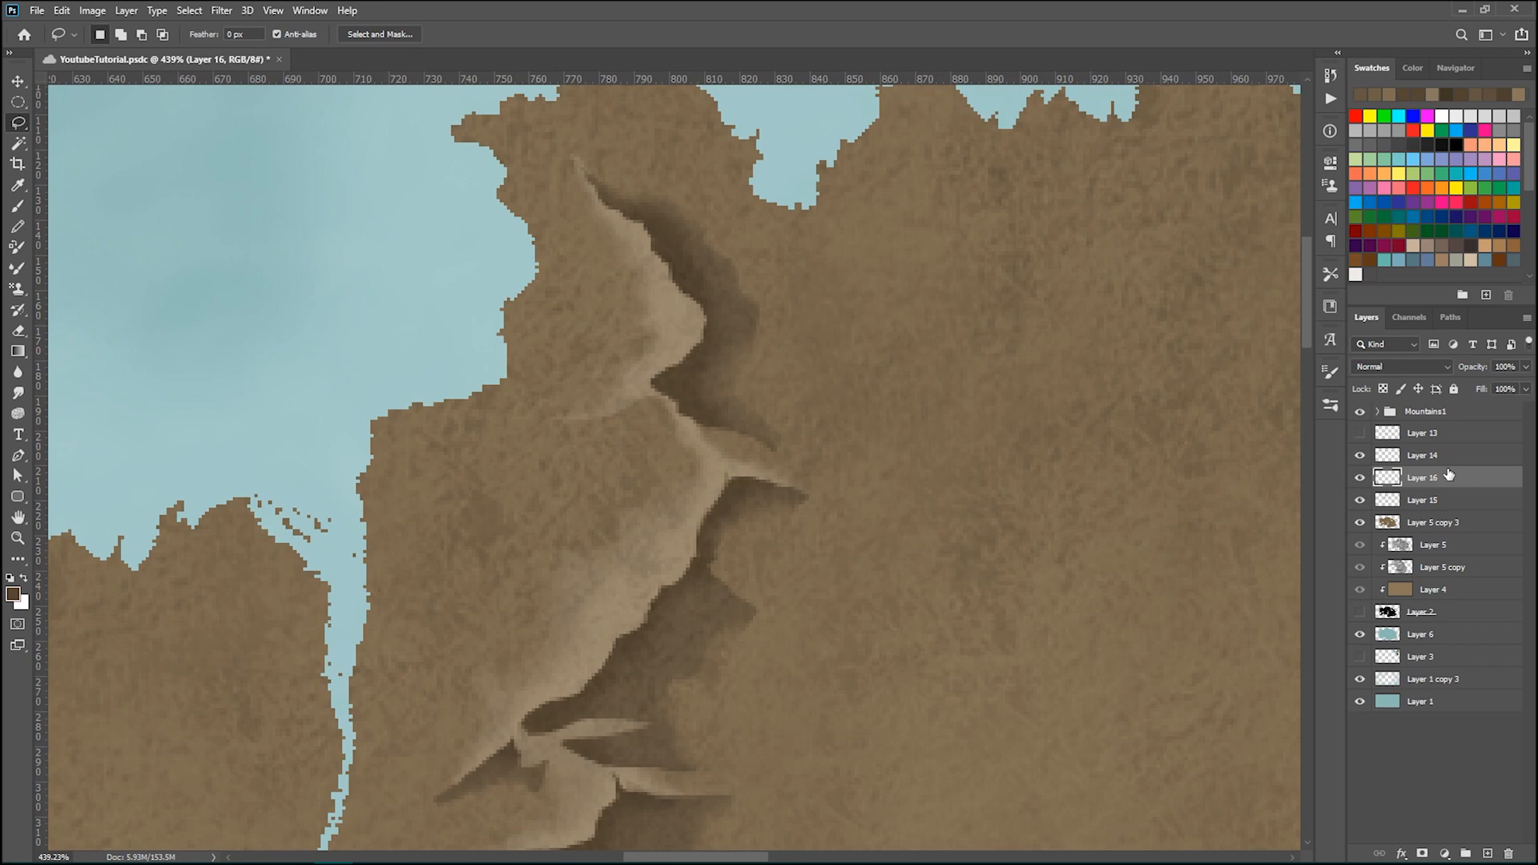
key(ctrl+comma)
key(ctrl+z)
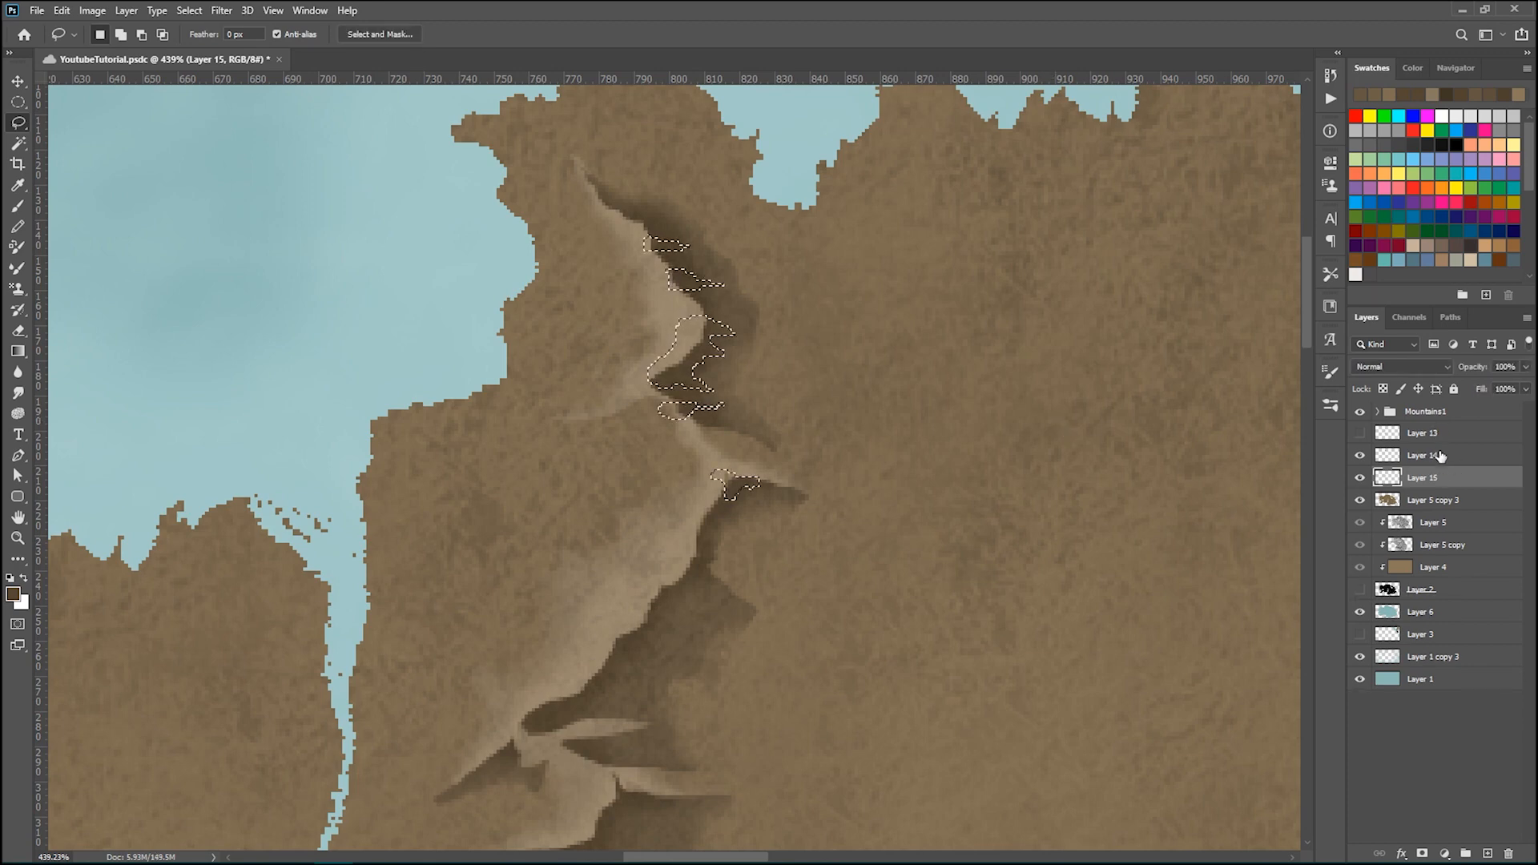
- Copy the selected shadow patches from Layer 14 to a new layer and set their lightness to -14 with Hue/Saturation
click(1439, 455)
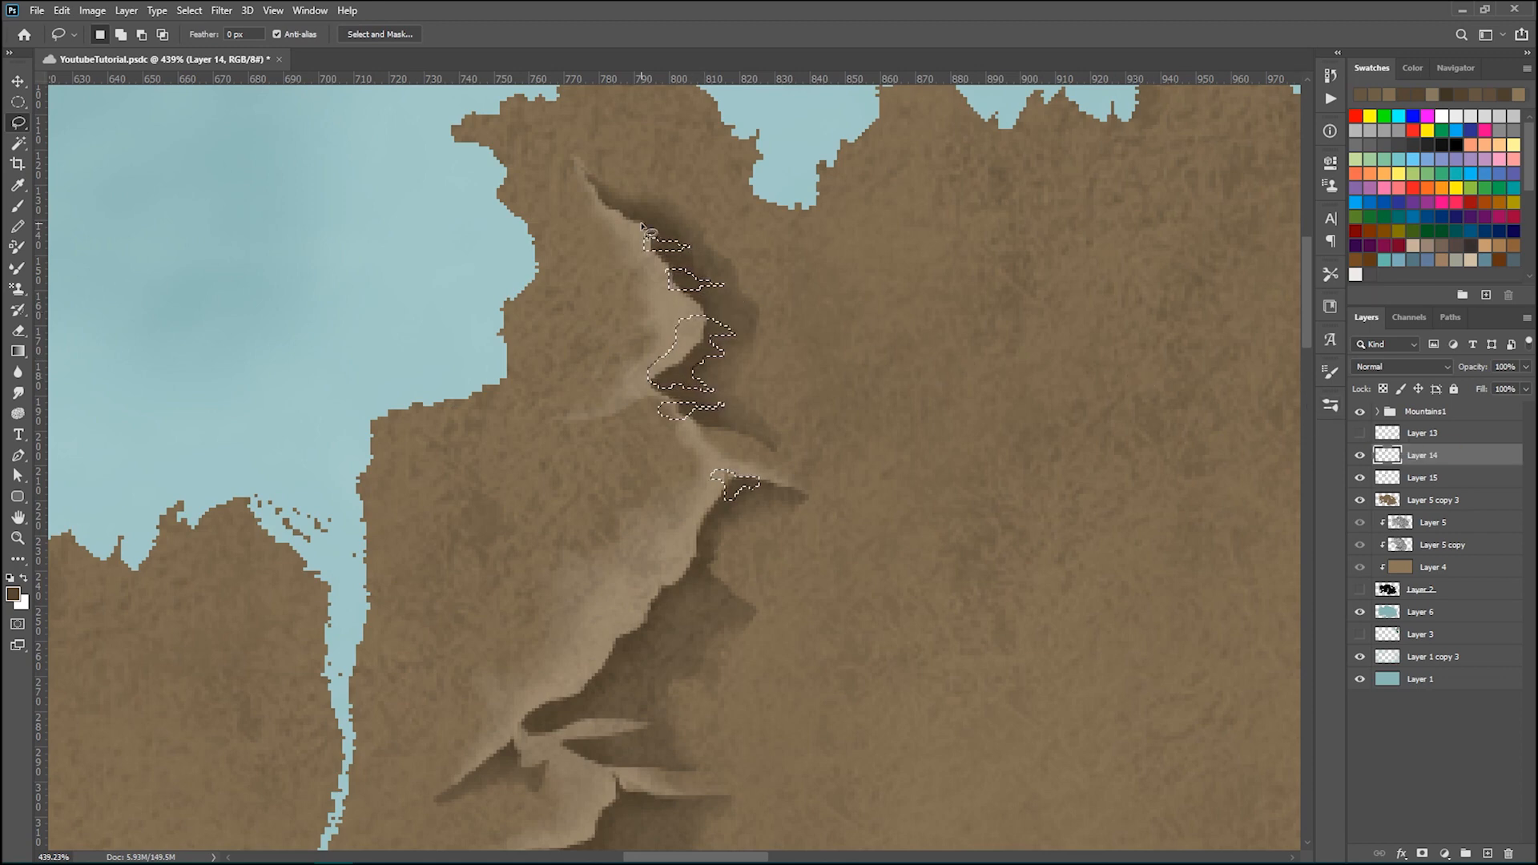
click(1359, 455)
click(1359, 455)
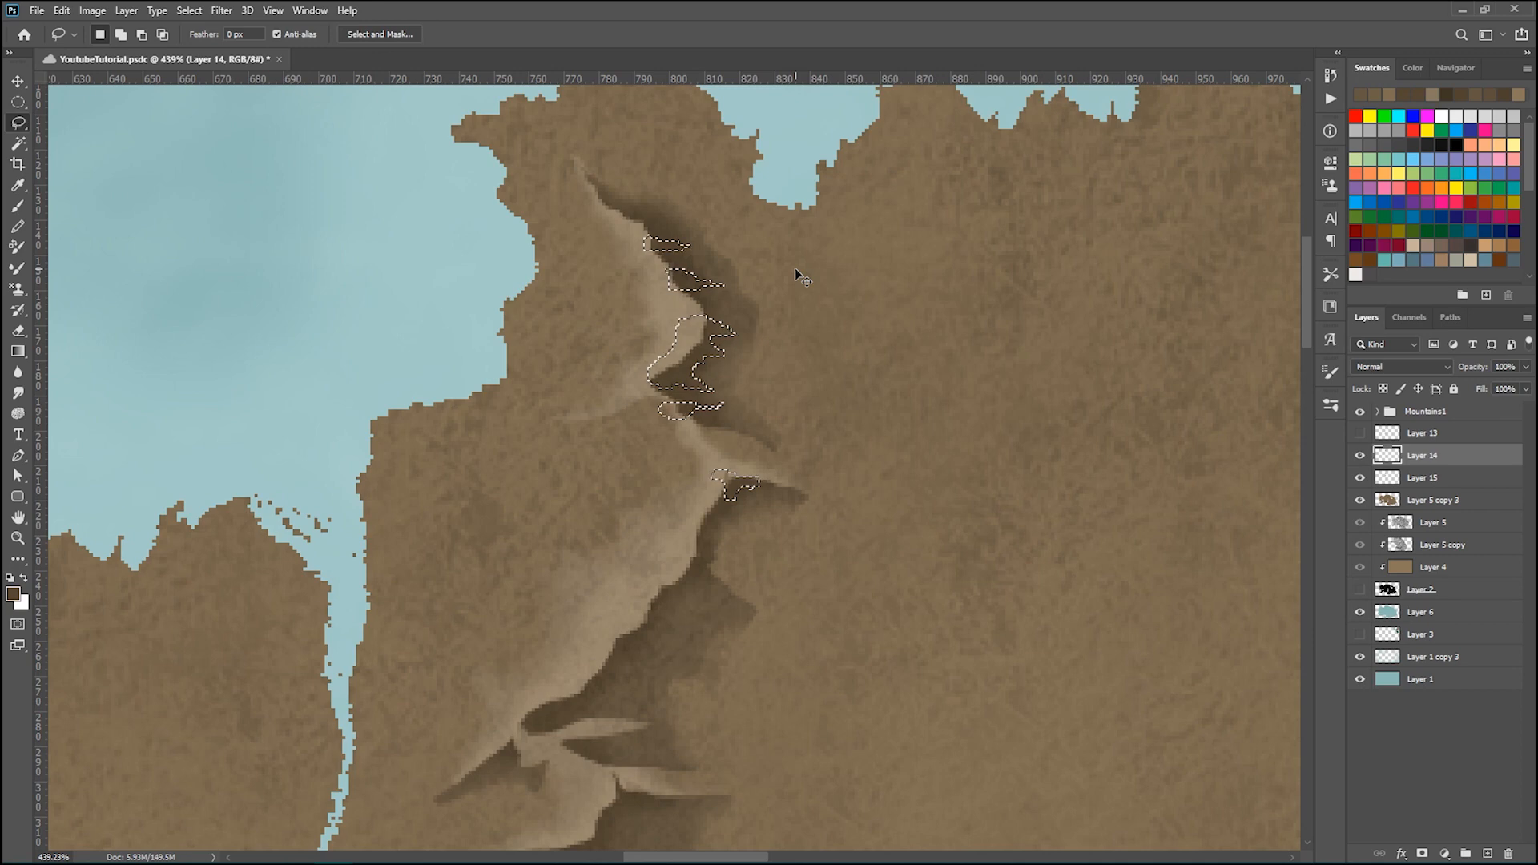
key(ctrl+j)
key(ctrl+u)
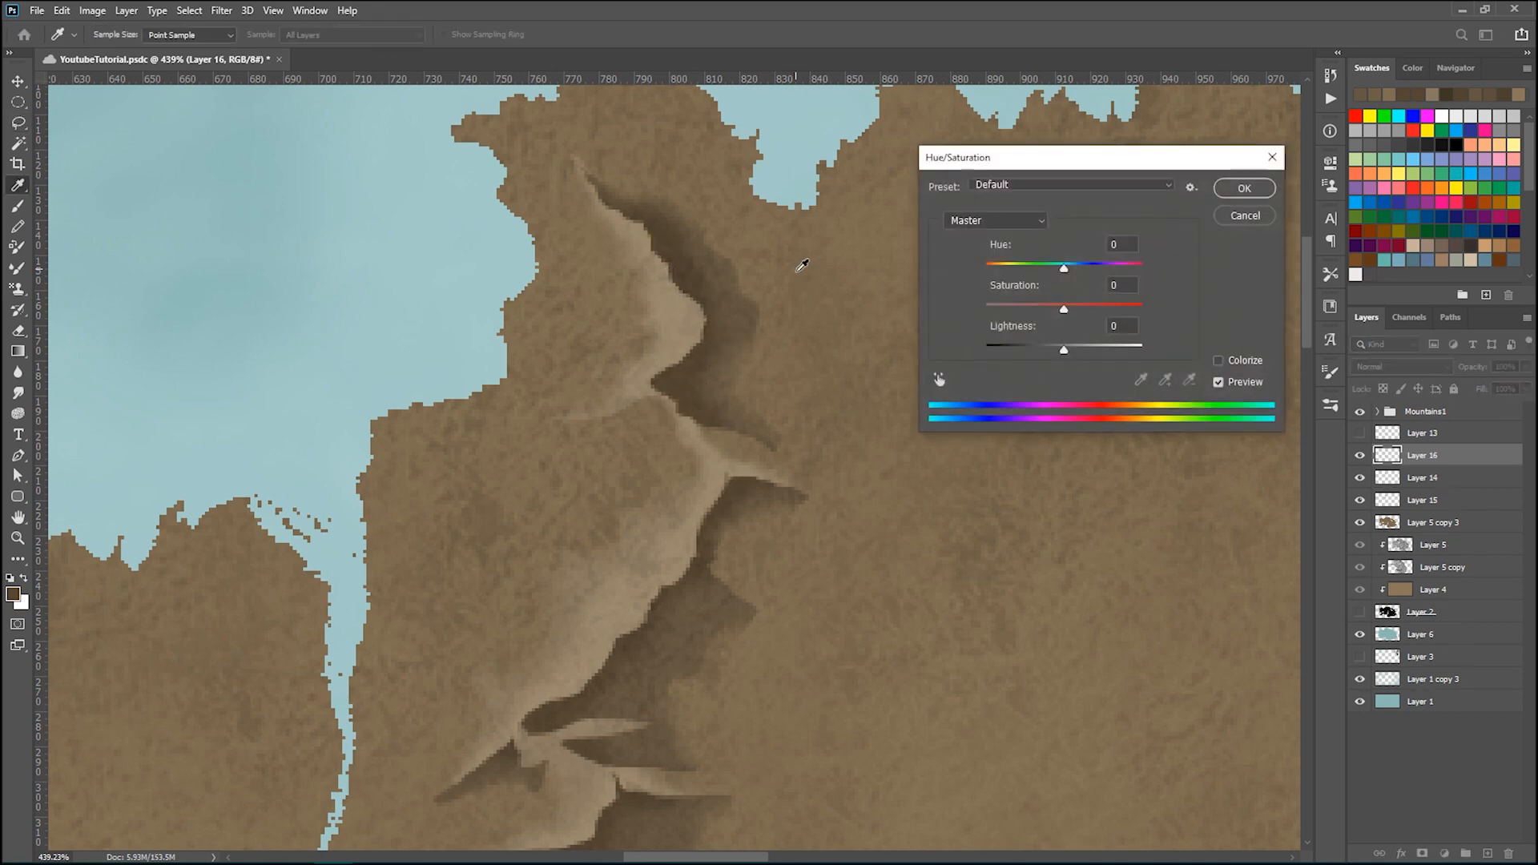
drag(1065, 352, 1053, 355)
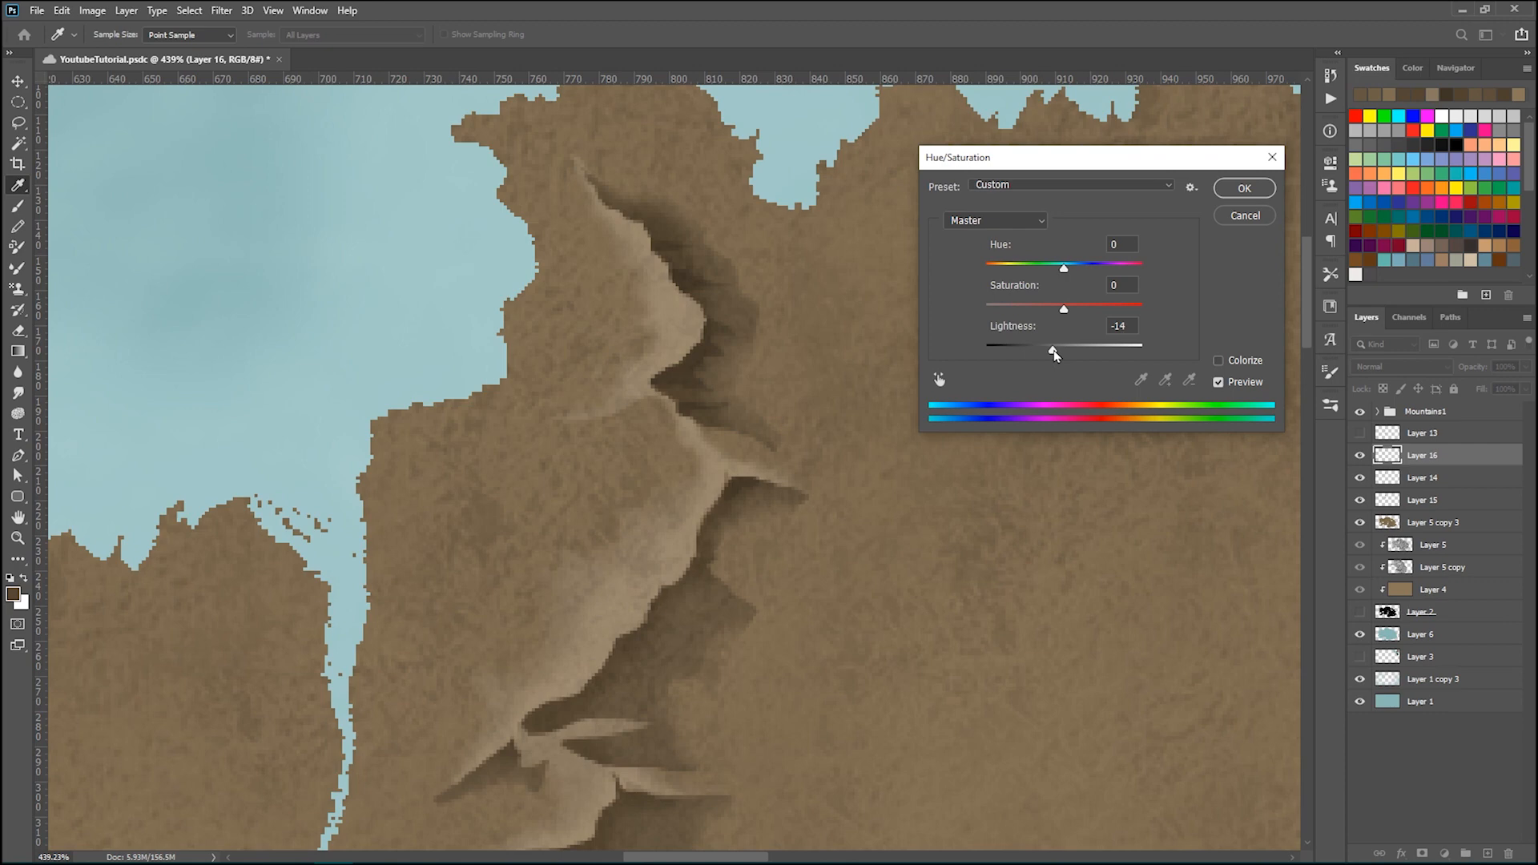
click(1243, 188)
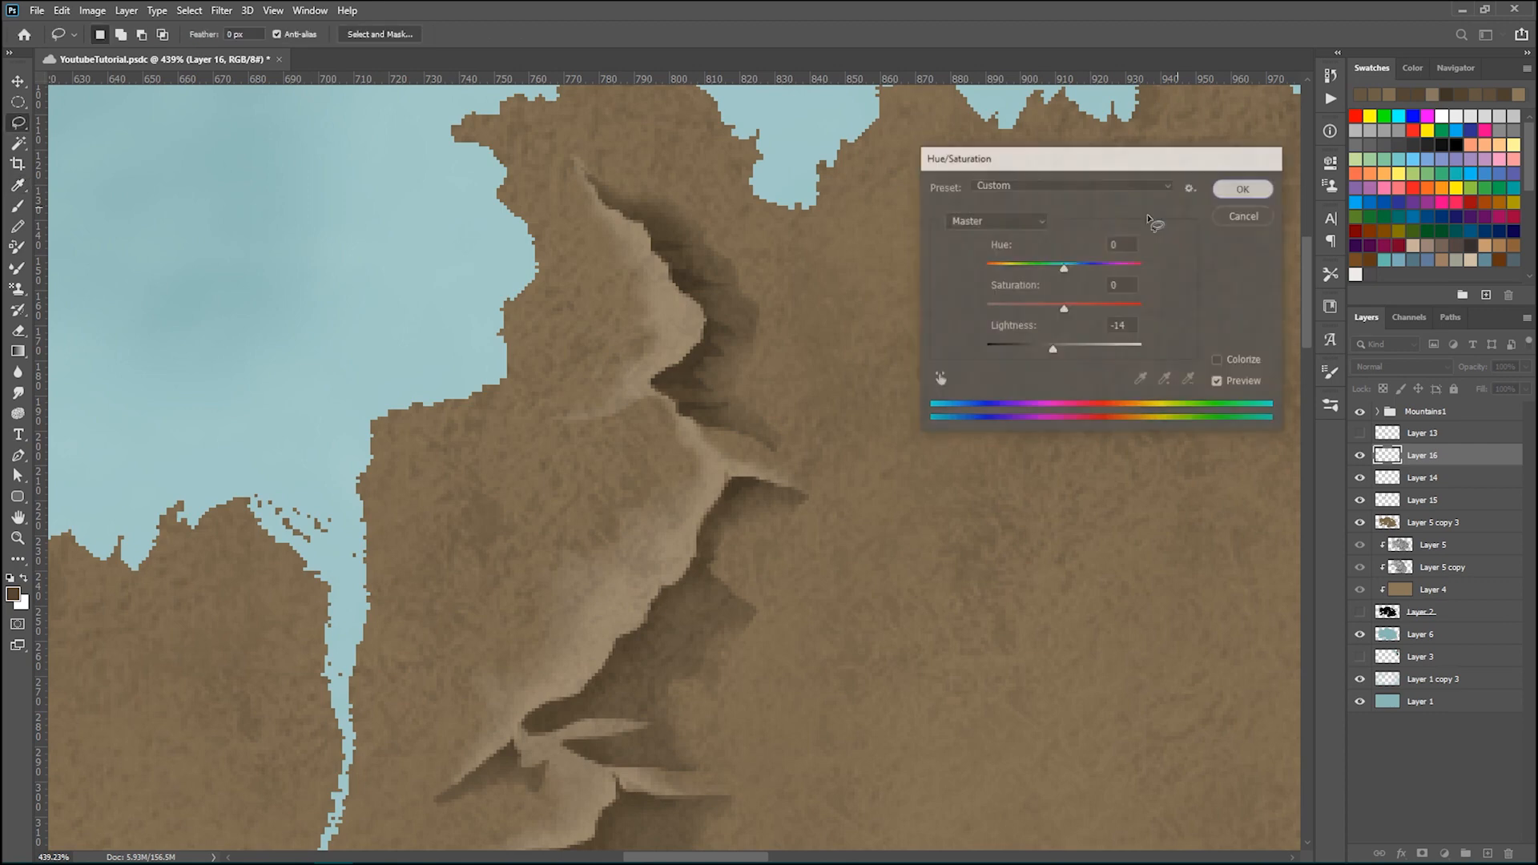
- Lighten the copied shadow patches on Layer 16 slightly with another Hue/Saturation adjustment
scroll(958, 429, down, 3)
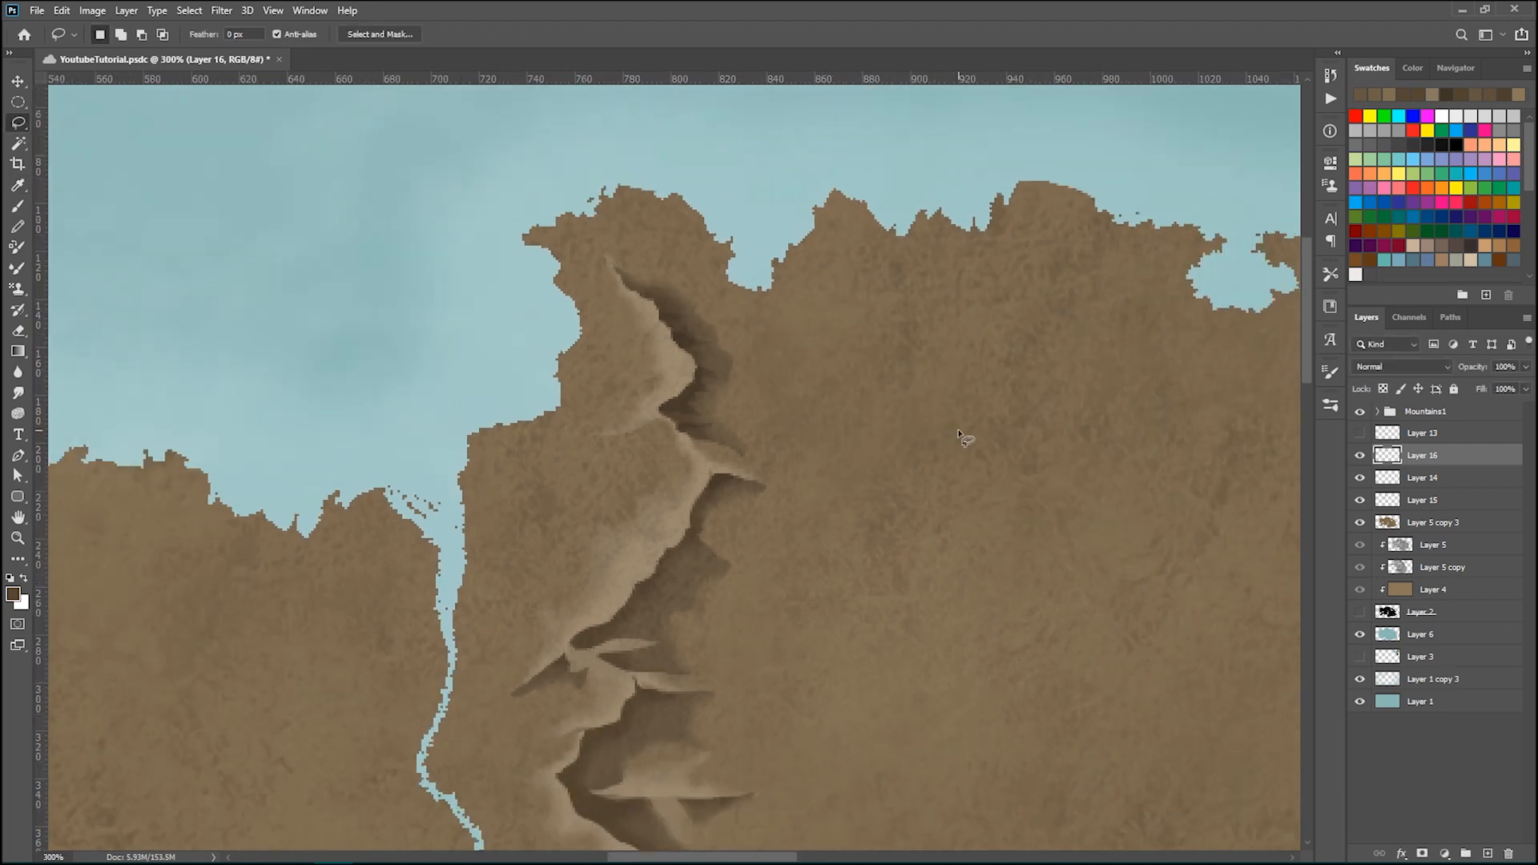
scroll(960, 433, up, 2)
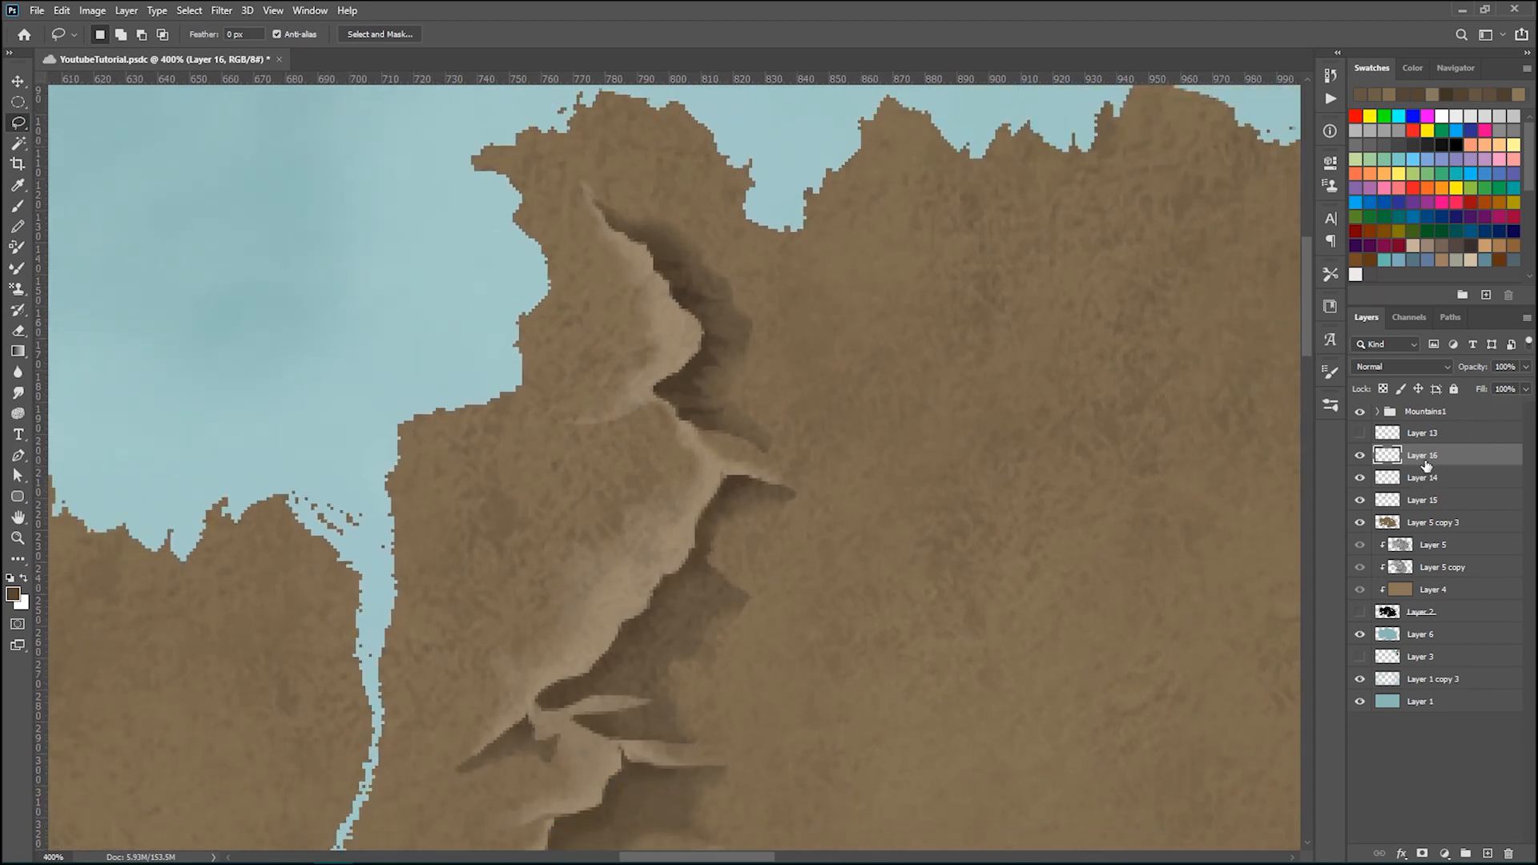
key(ctrl+u)
drag(1064, 350, 1070, 350)
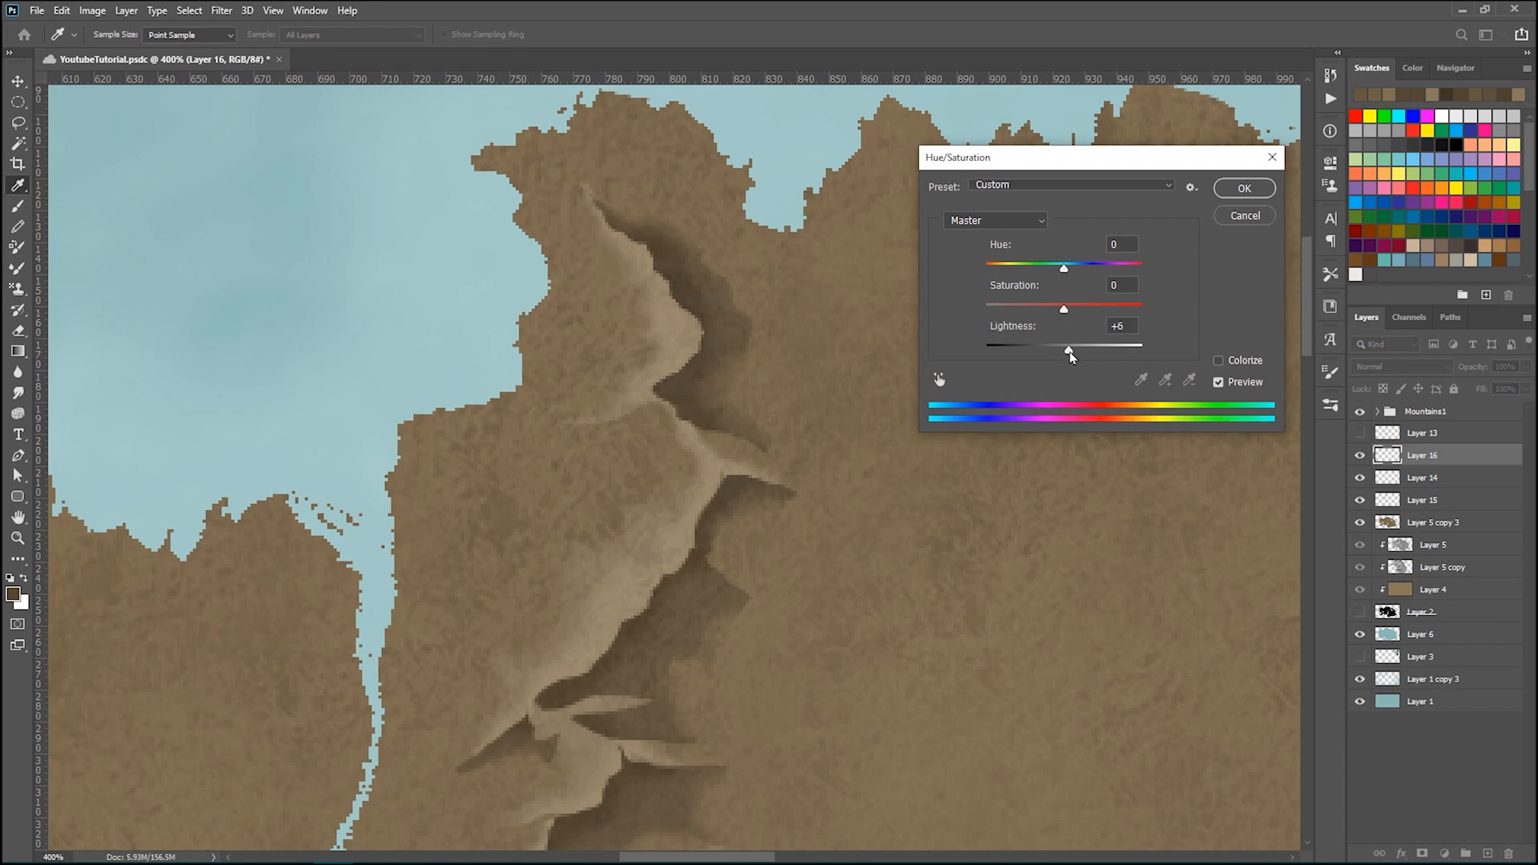
drag(1071, 358, 1066, 357)
click(1244, 189)
key(l)
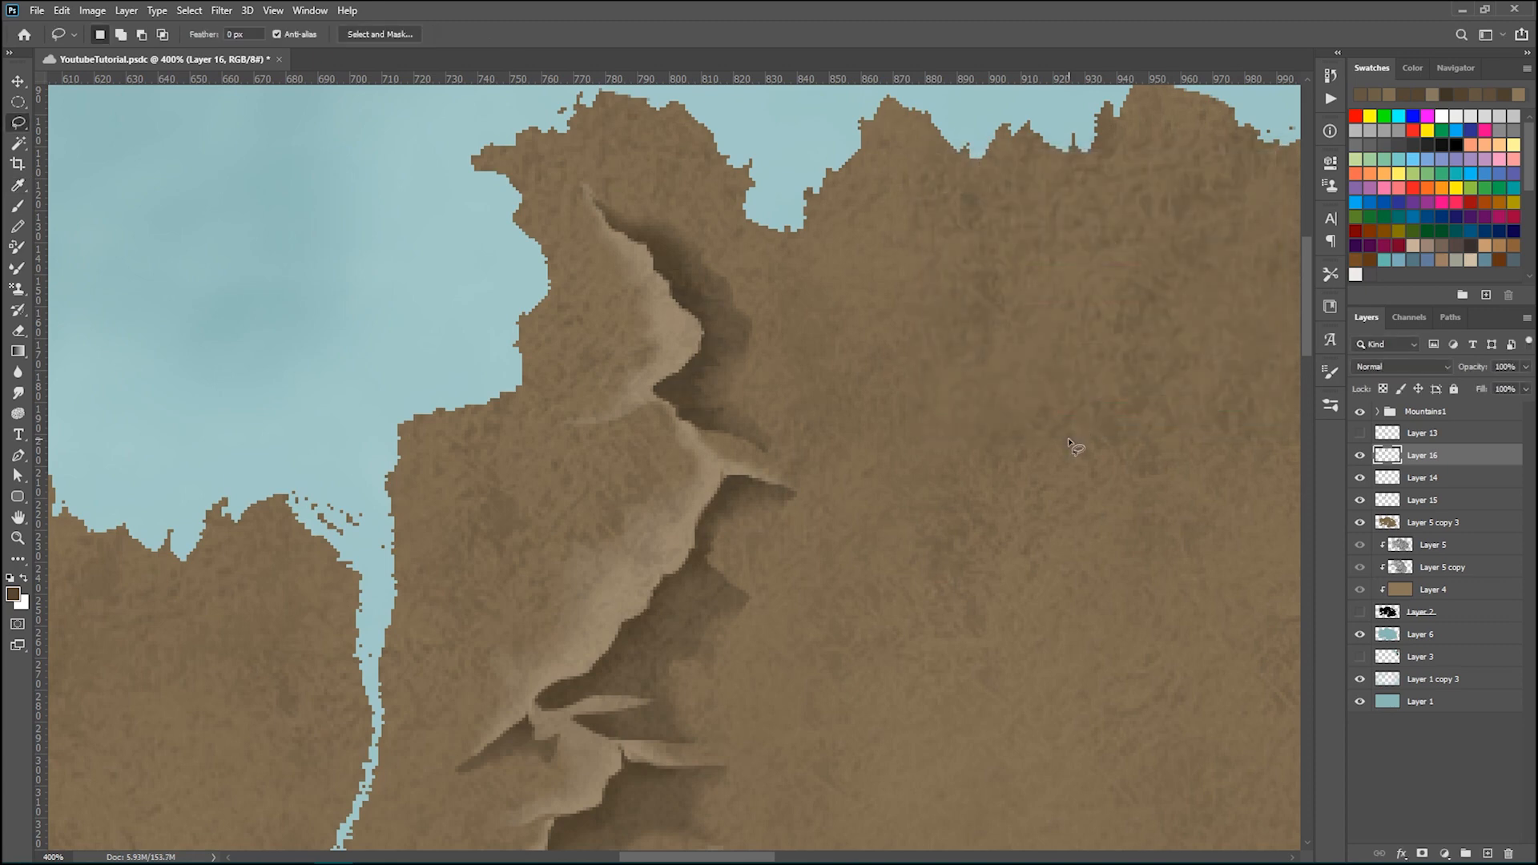
- Lasso the shadow edge along the slope between the upper spur and the middle junction, and copy it from Layer 14 to a new layer
key(ctrl+minus)
key(ctrl+minus)
key(ctrl+plus)
key(ctrl+plus)
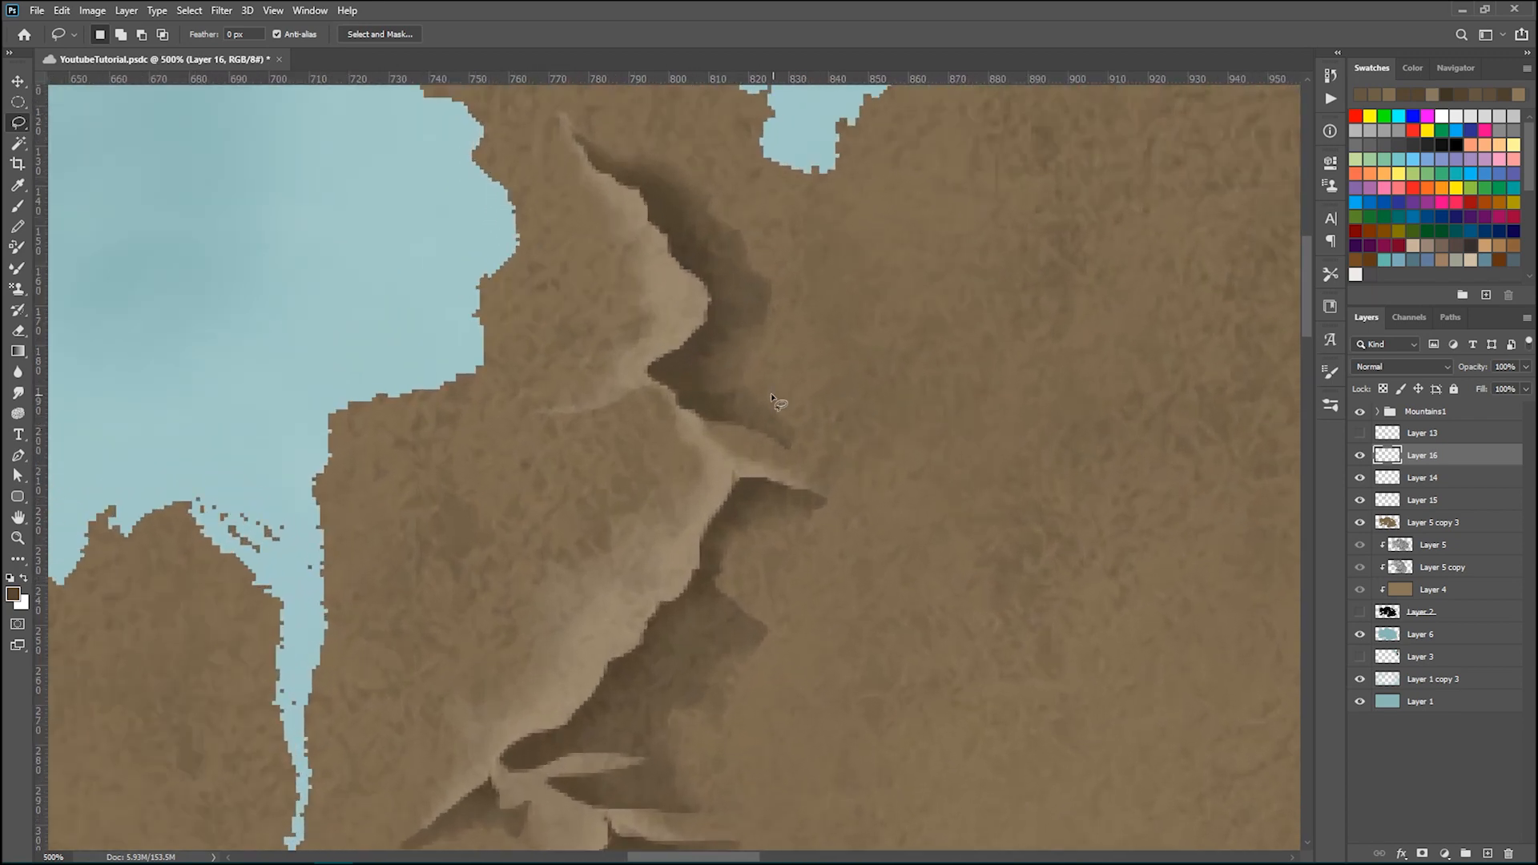
scroll(767, 491, down, 1)
scroll(768, 491, down, 1)
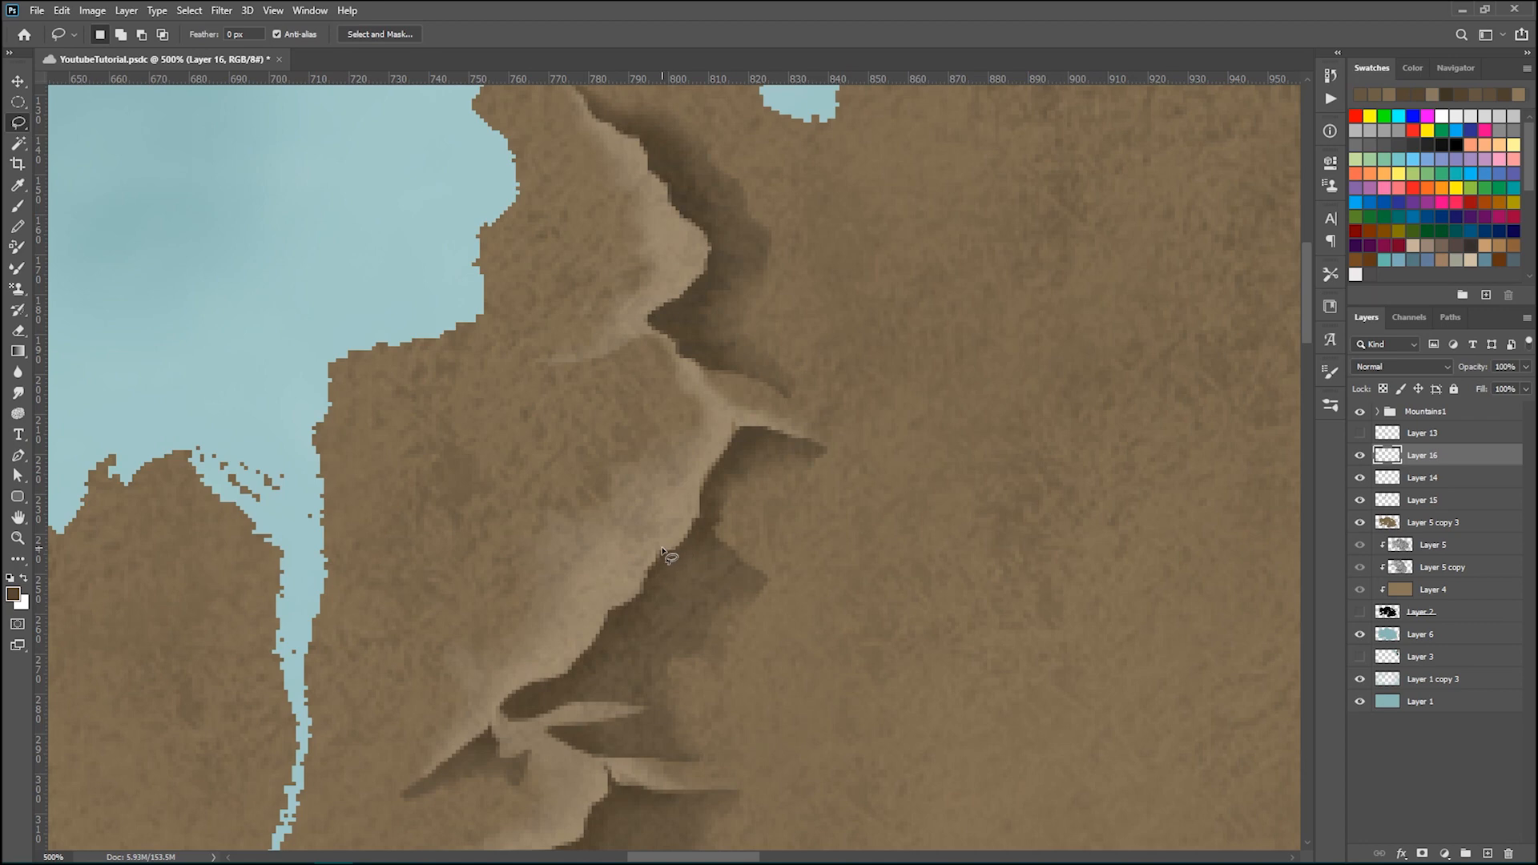
mouse_move(660, 546)
mouse_down()
mouse_move(724, 599)
mouse_move(663, 567)
mouse_move(671, 591)
mouse_move(639, 604)
mouse_move(644, 626)
mouse_move(688, 650)
mouse_move(621, 624)
mouse_move(597, 644)
mouse_move(650, 676)
mouse_move(590, 649)
mouse_move(593, 608)
mouse_up()
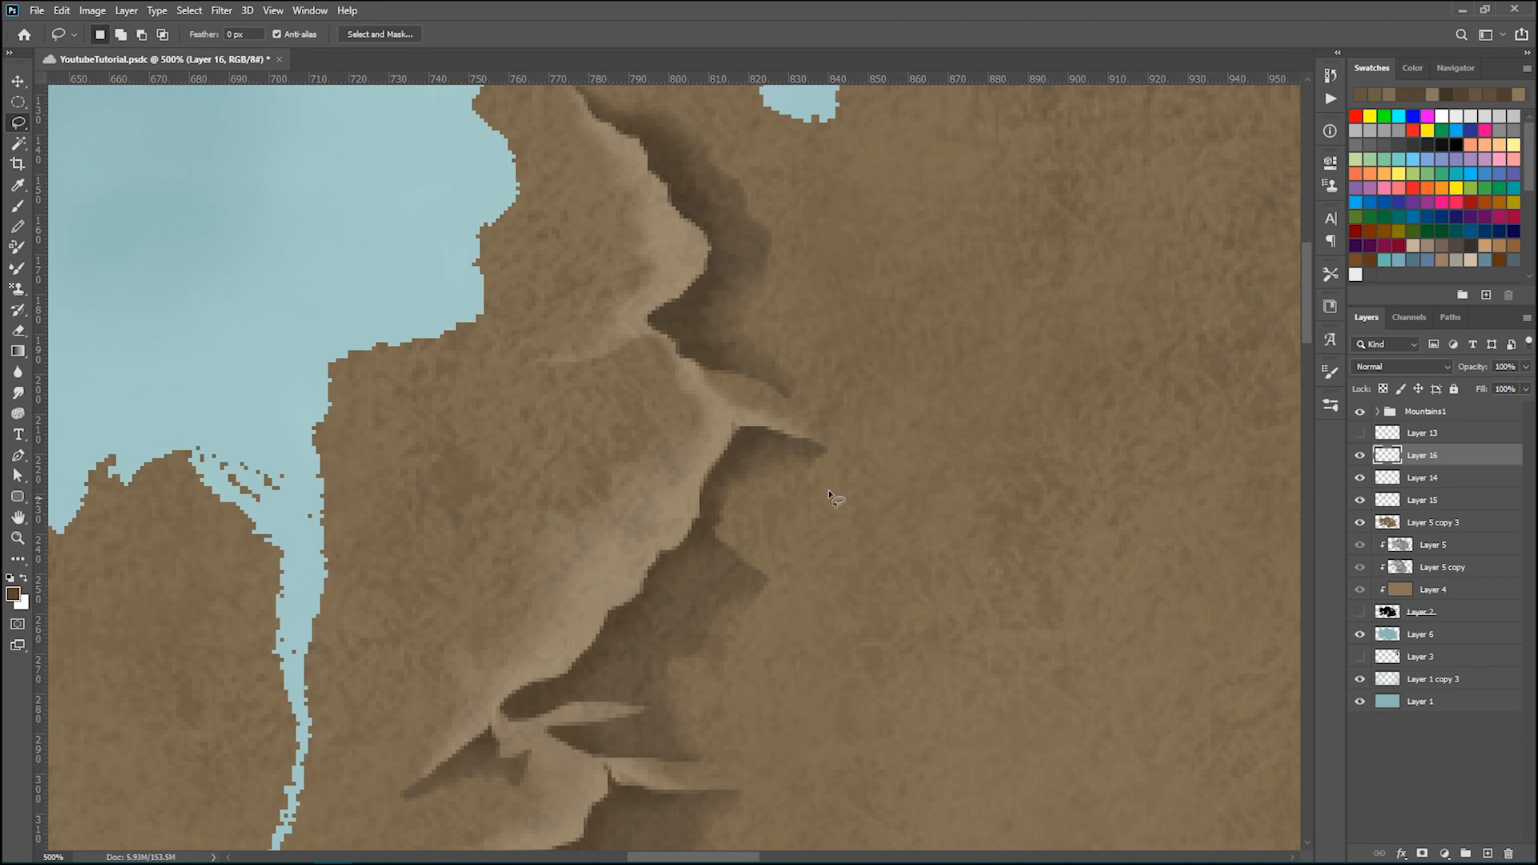
click(1442, 479)
key(ctrl+j)
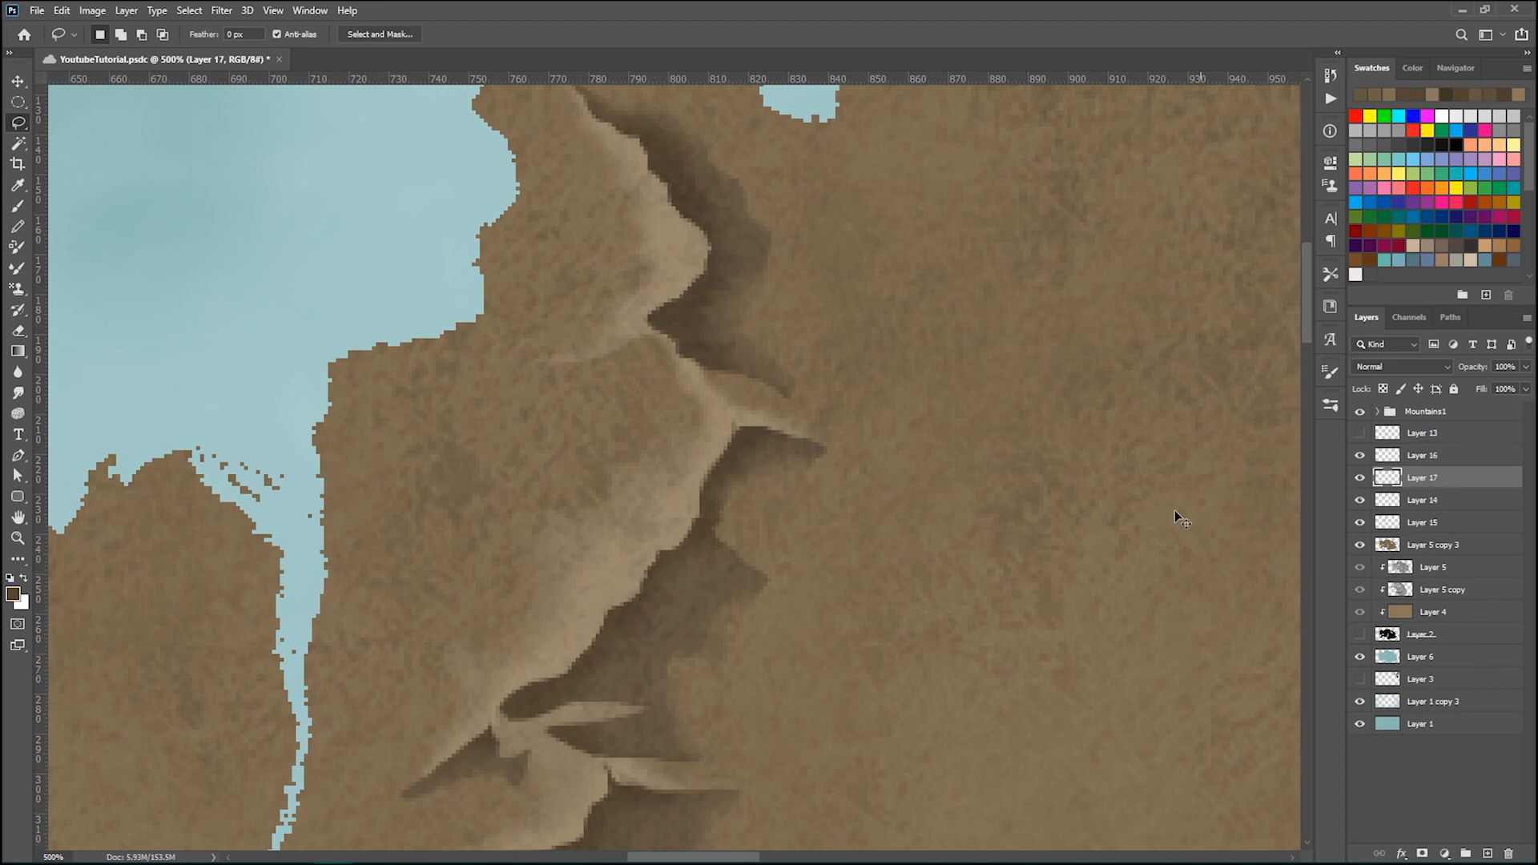
- Set the copied slope shadow's lightness to -10 with a Hue/Saturation adjustment
key(ctrl+u)
double_click(1123, 321)
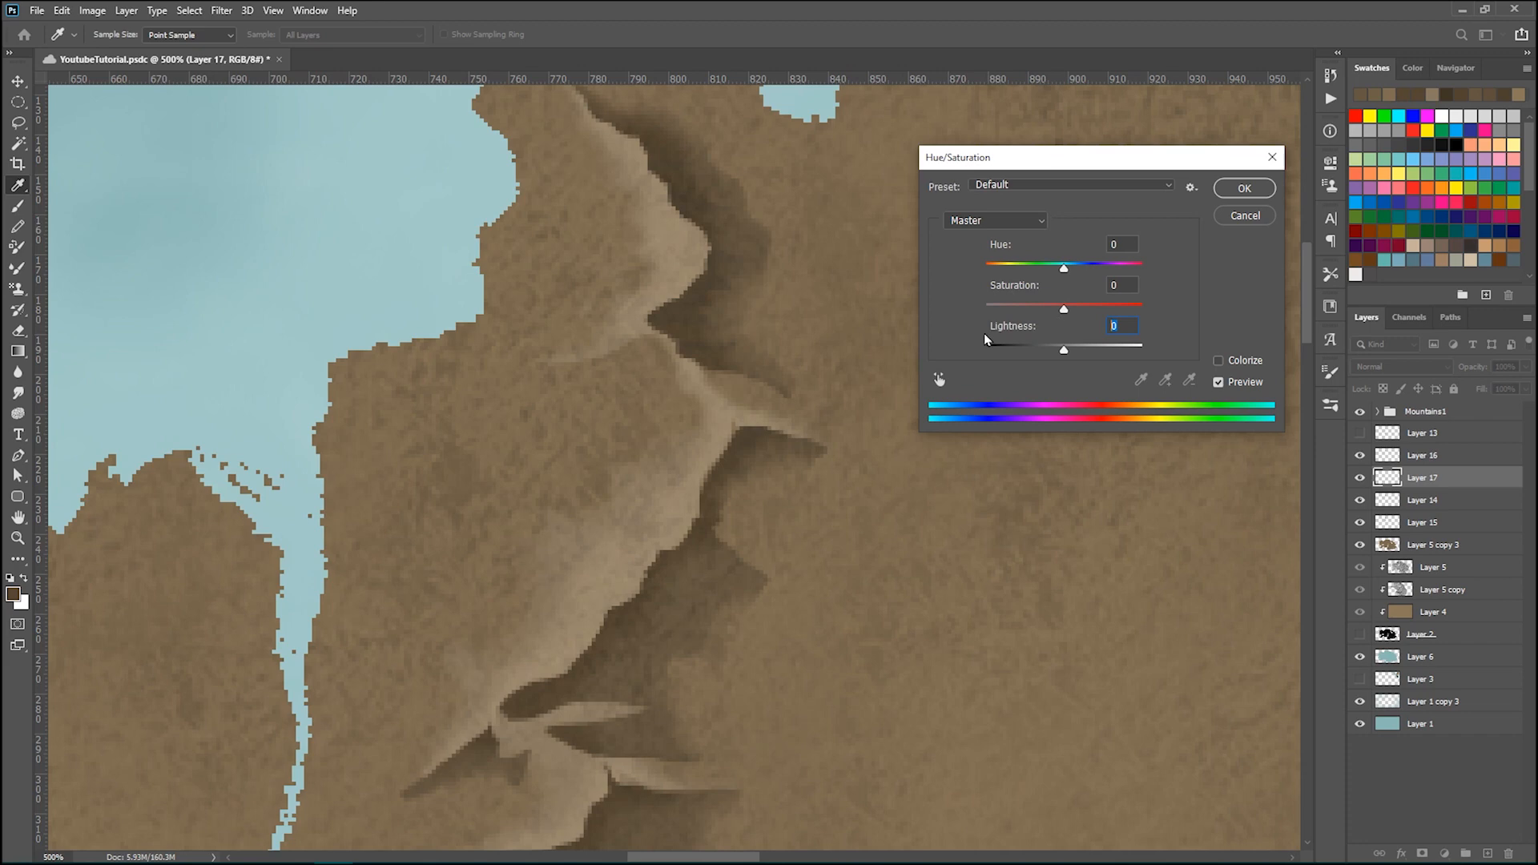
text(-5)
text(-10)
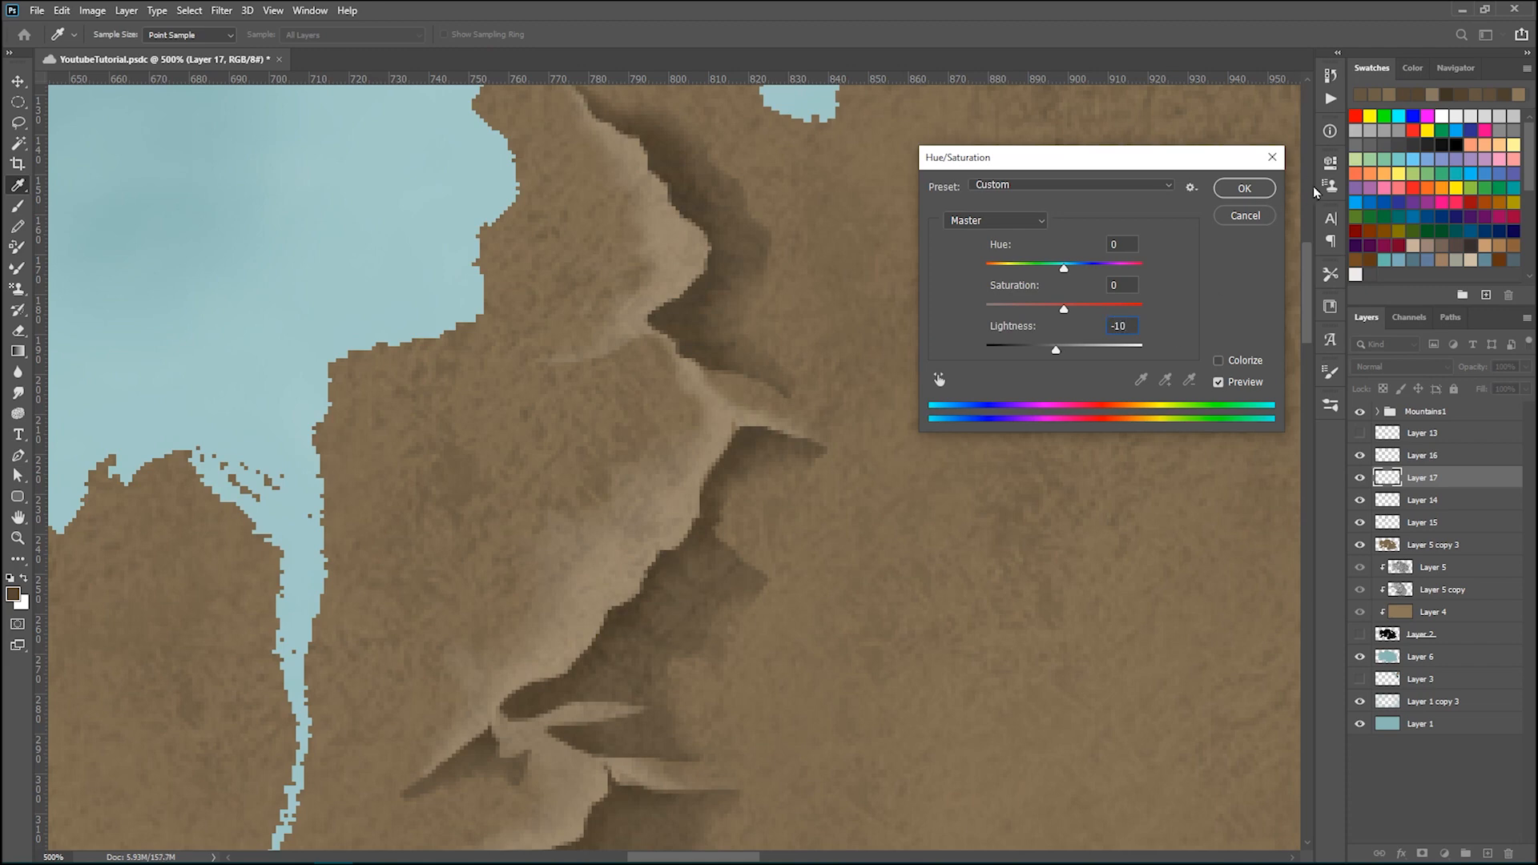
click(1246, 184)
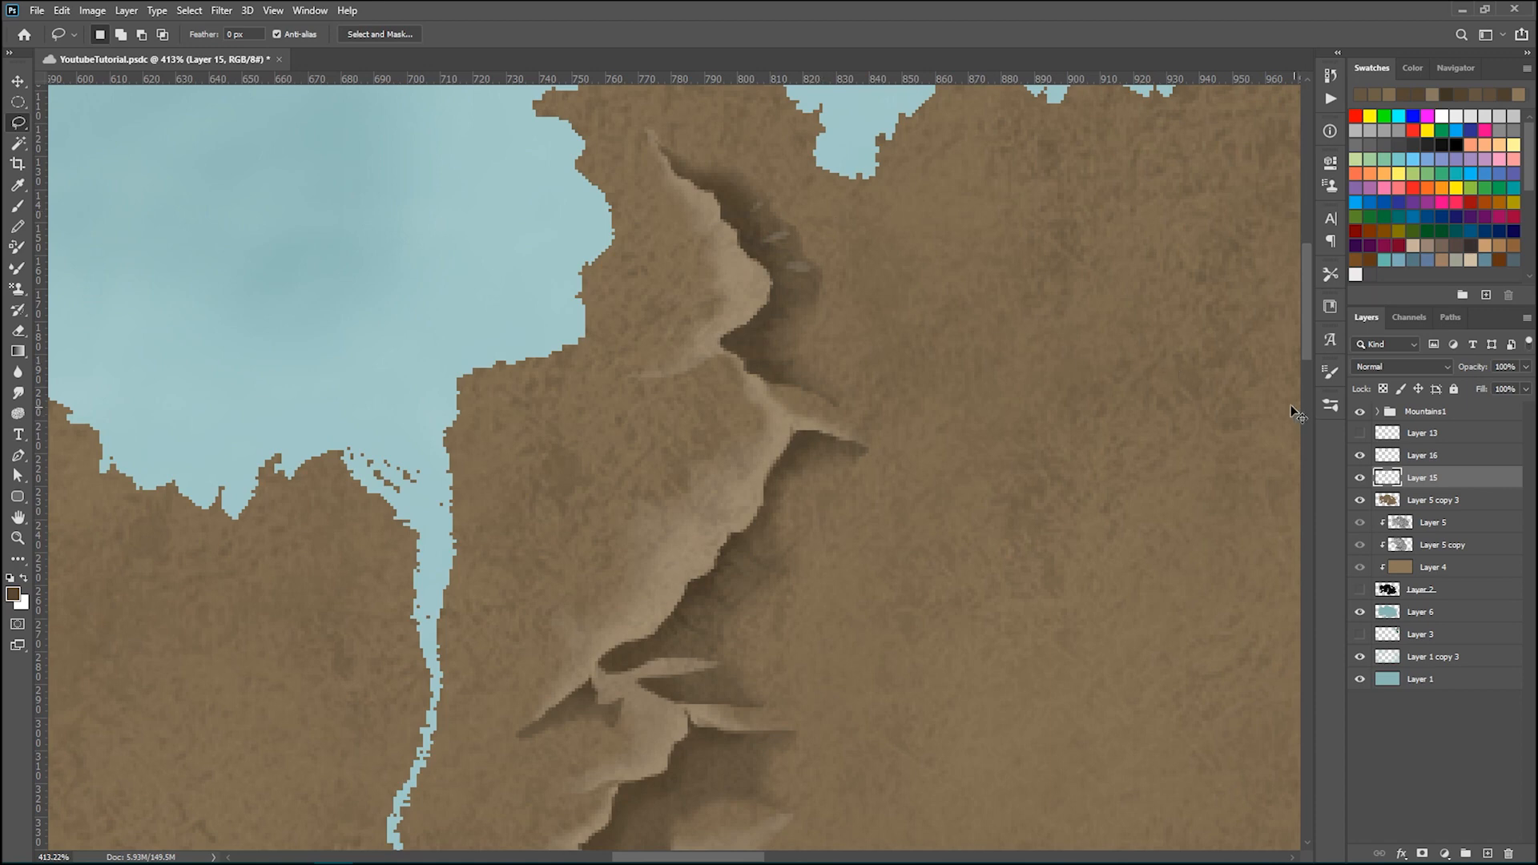
- Create a new layer above Layer 15 in Multiply mode, clipped to it
key(ctrl+shift+n)
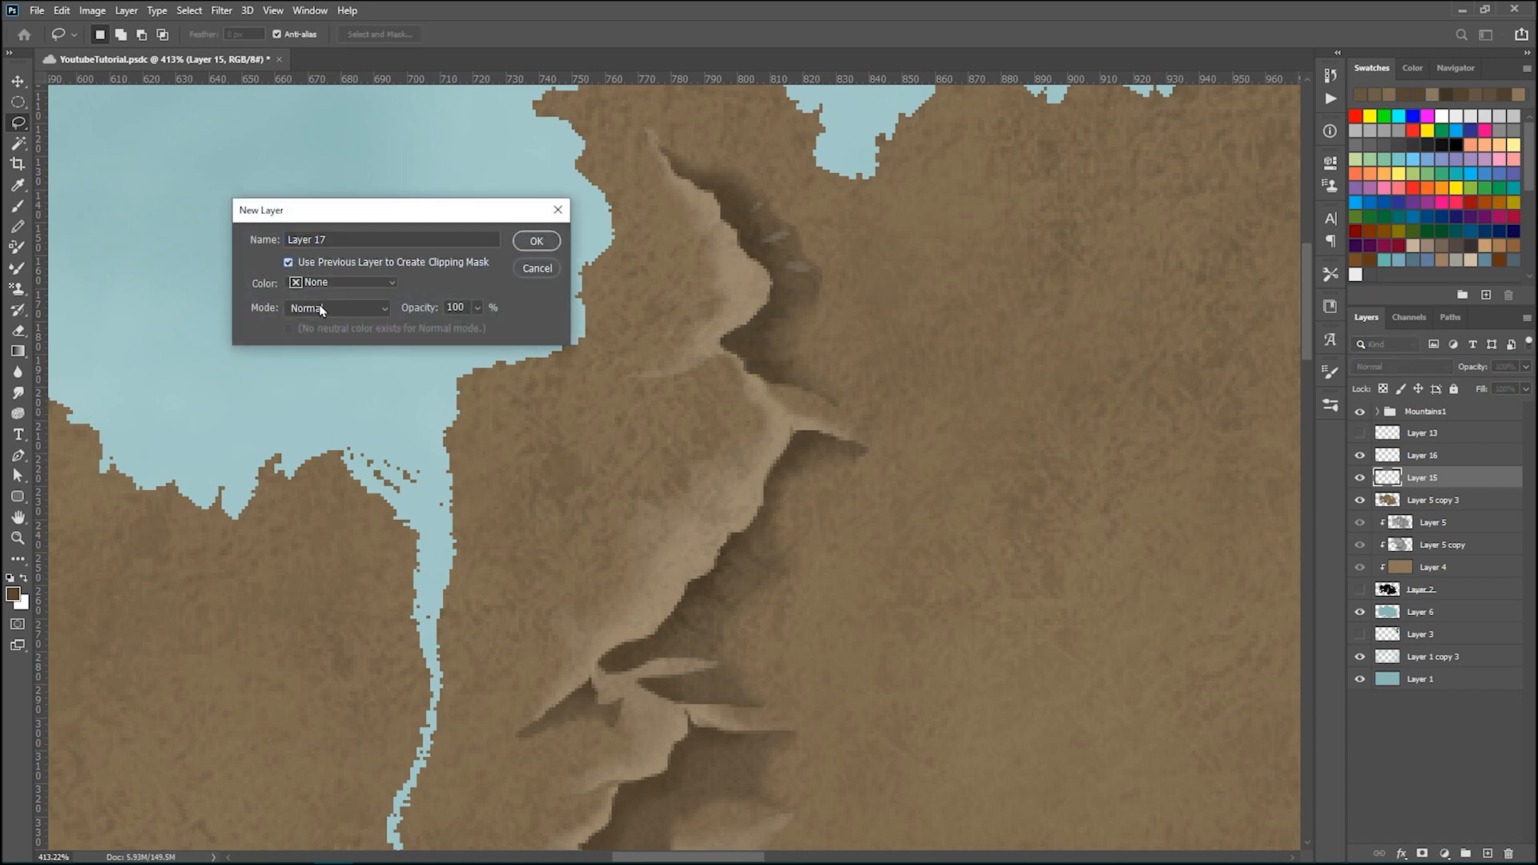
click(321, 308)
click(335, 374)
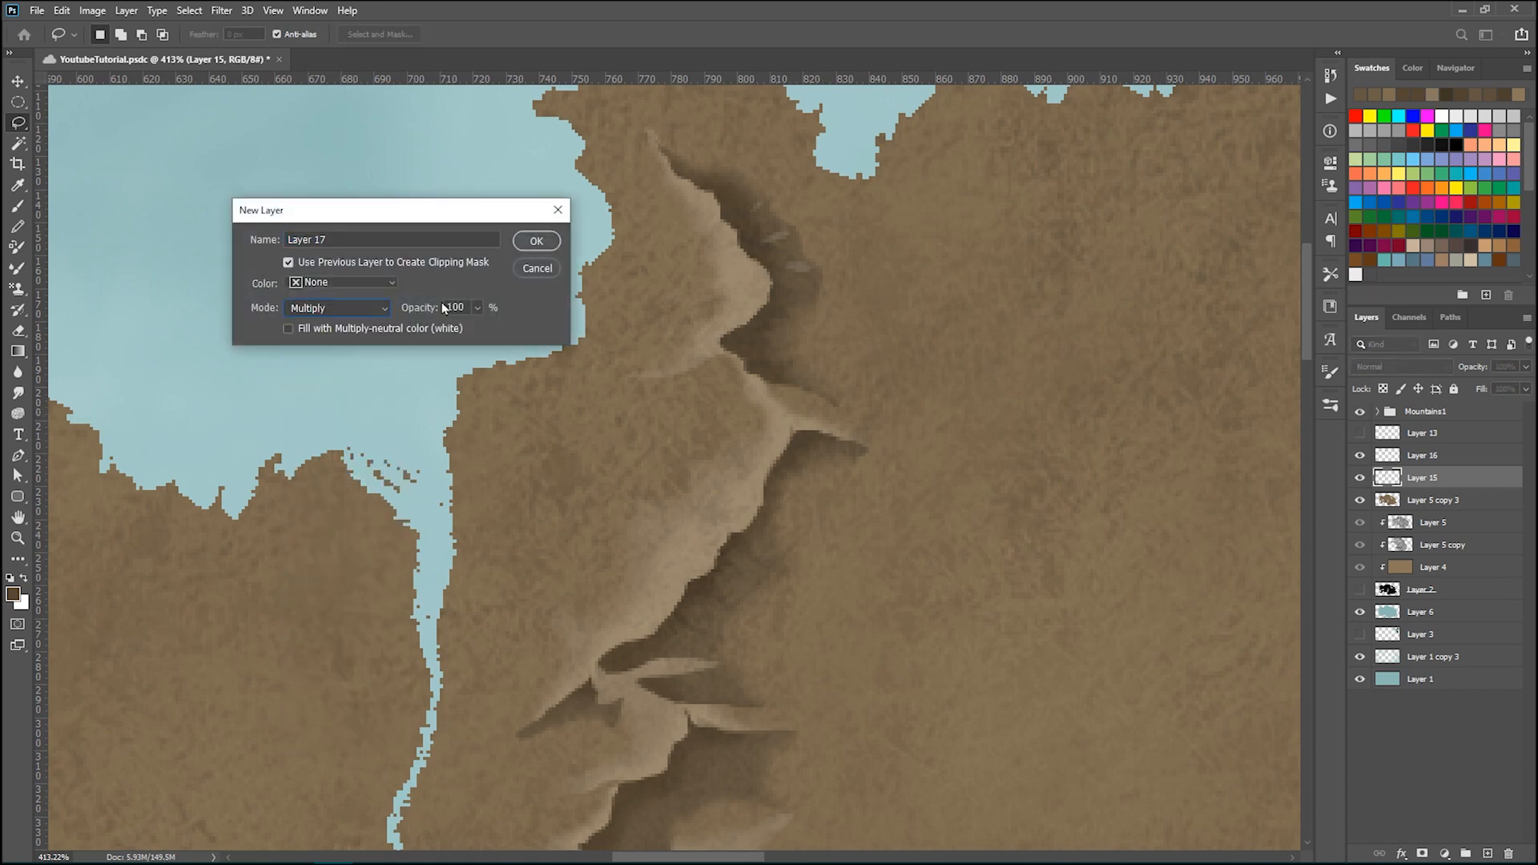
click(542, 243)
- Sample the light ridge colour and paint thin dark creases on the upper ridge's lit side with a small brush
key(b)
alt+click(756, 252)
key(bracketleft)
key(bracketleft)
key(bracketleft)
key(bracketleft)
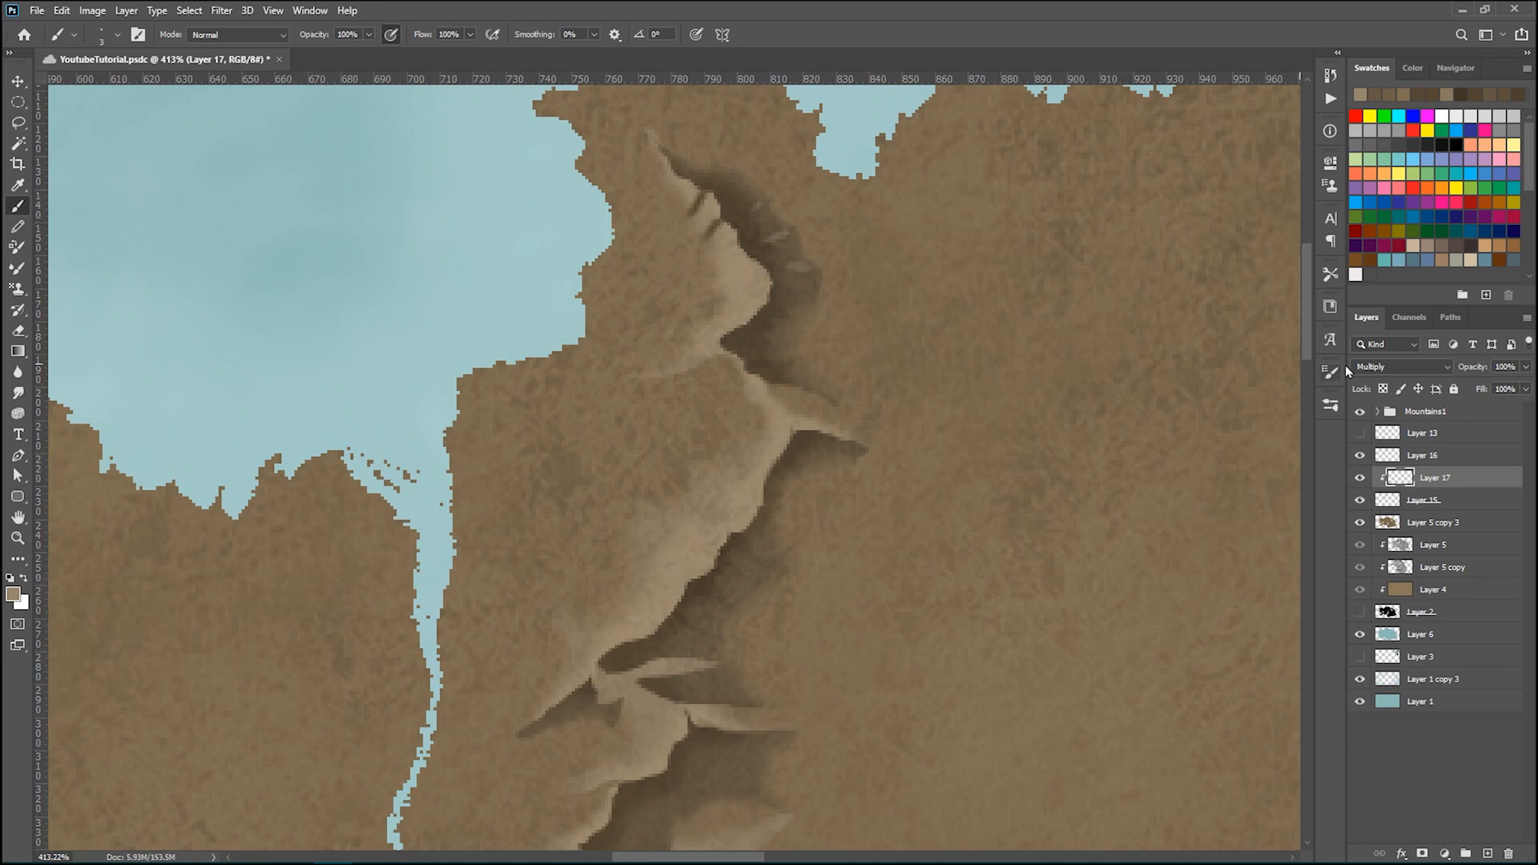
- Set the opacity of the clipped Multiply layer to 20%
click(1526, 366)
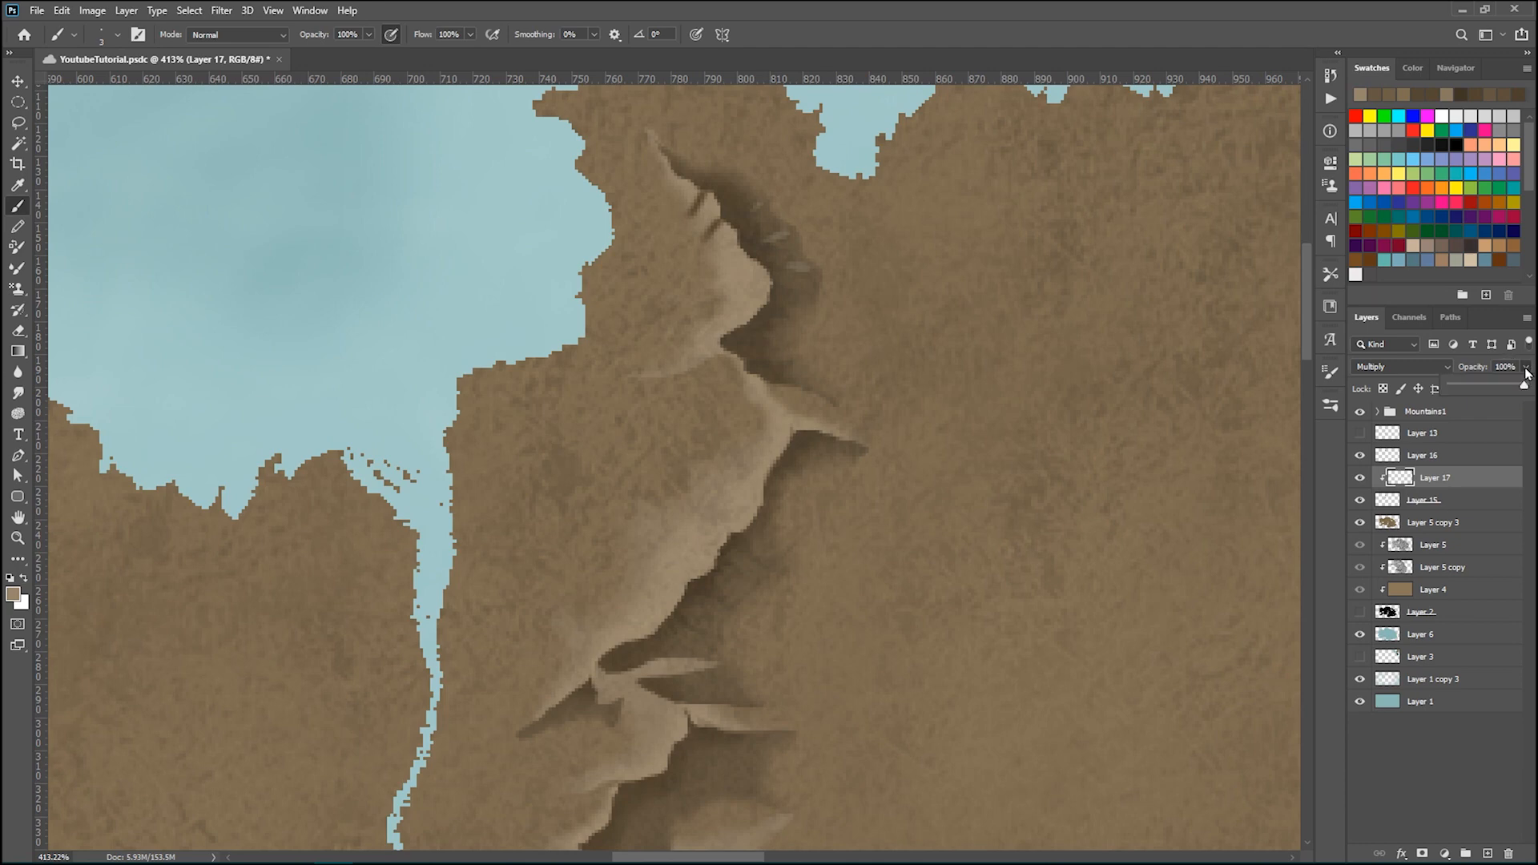
drag(1518, 385, 1480, 397)
click(1491, 366)
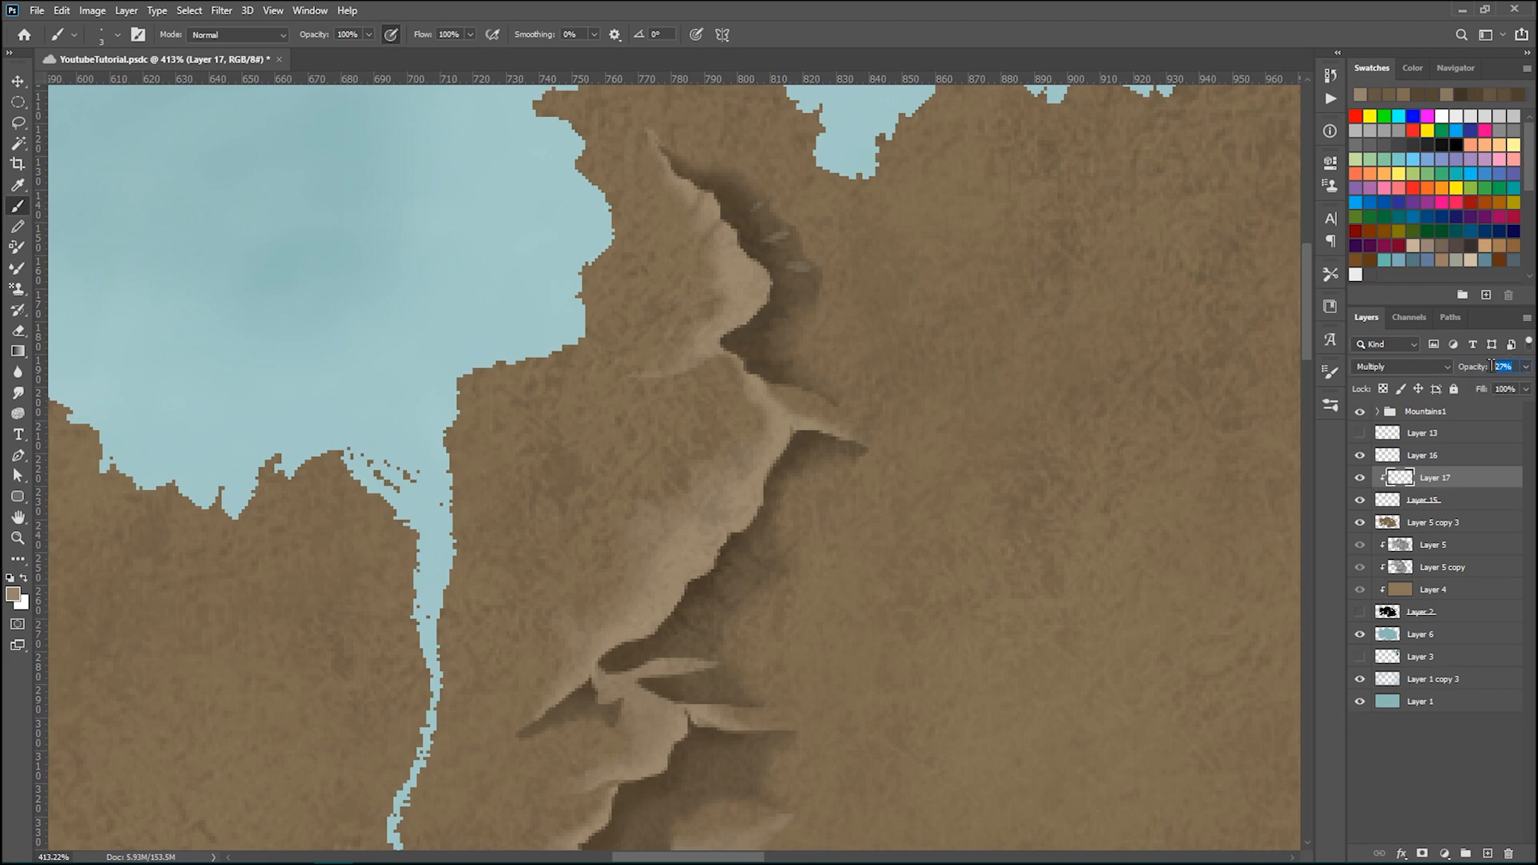
text(20)
key(Return)
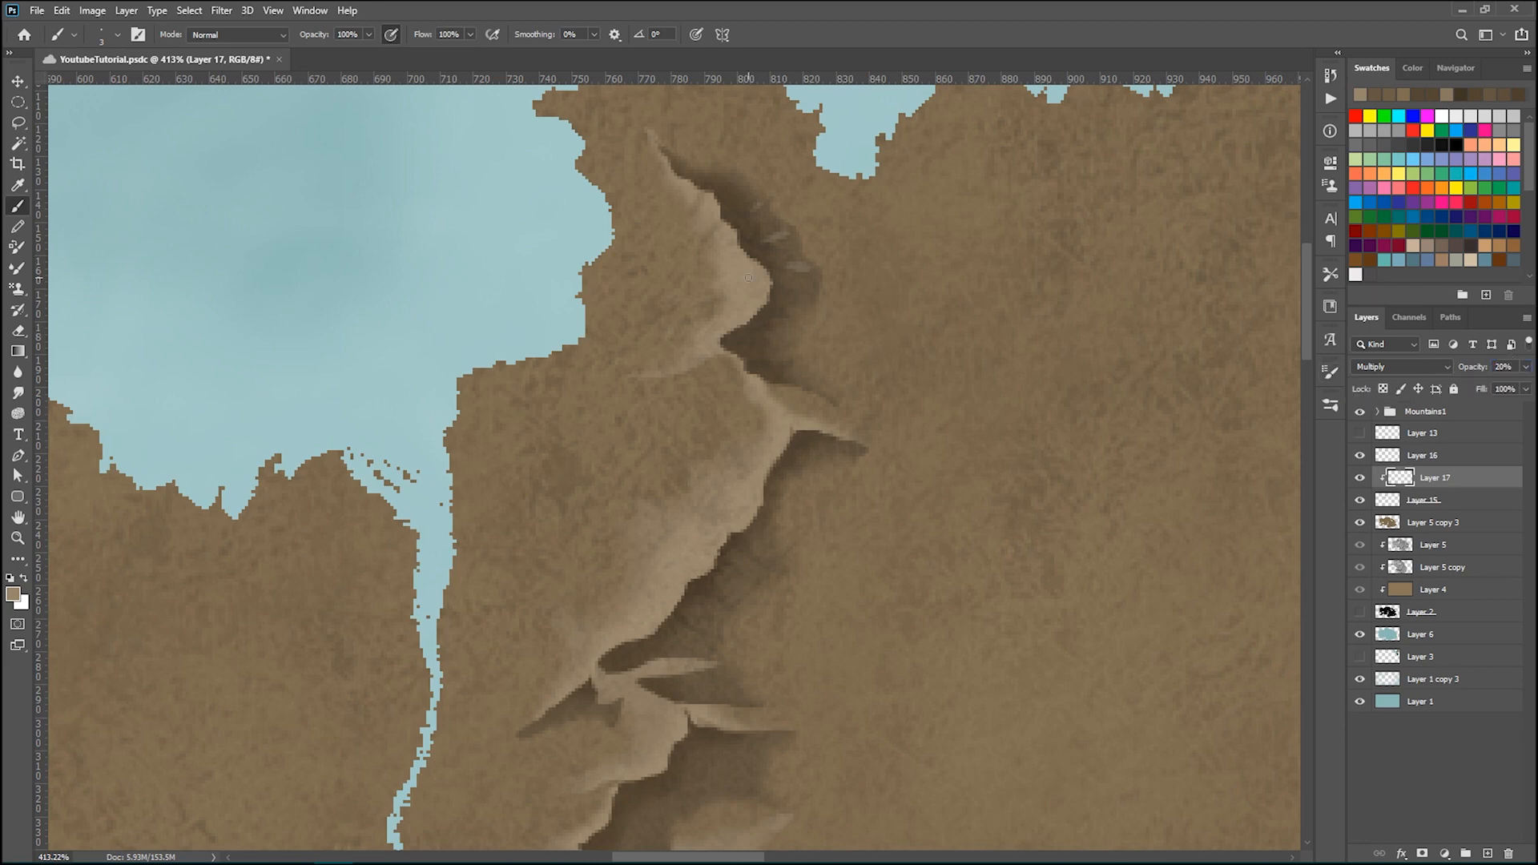
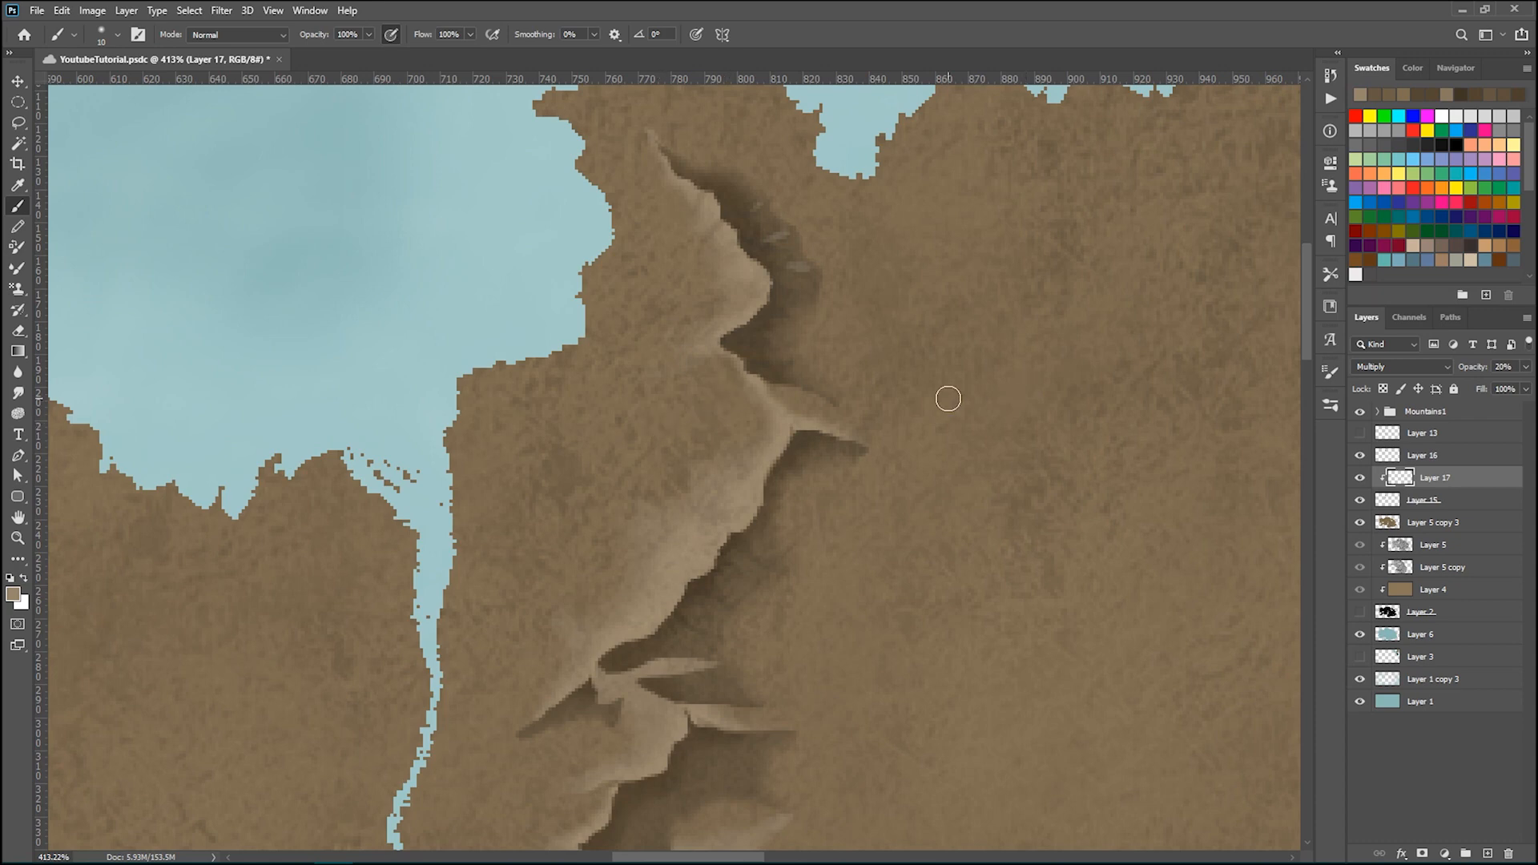
- Paint soft creases of varying width down the lit slope between the middle spur and the lower junction
scroll(919, 422, down, 2)
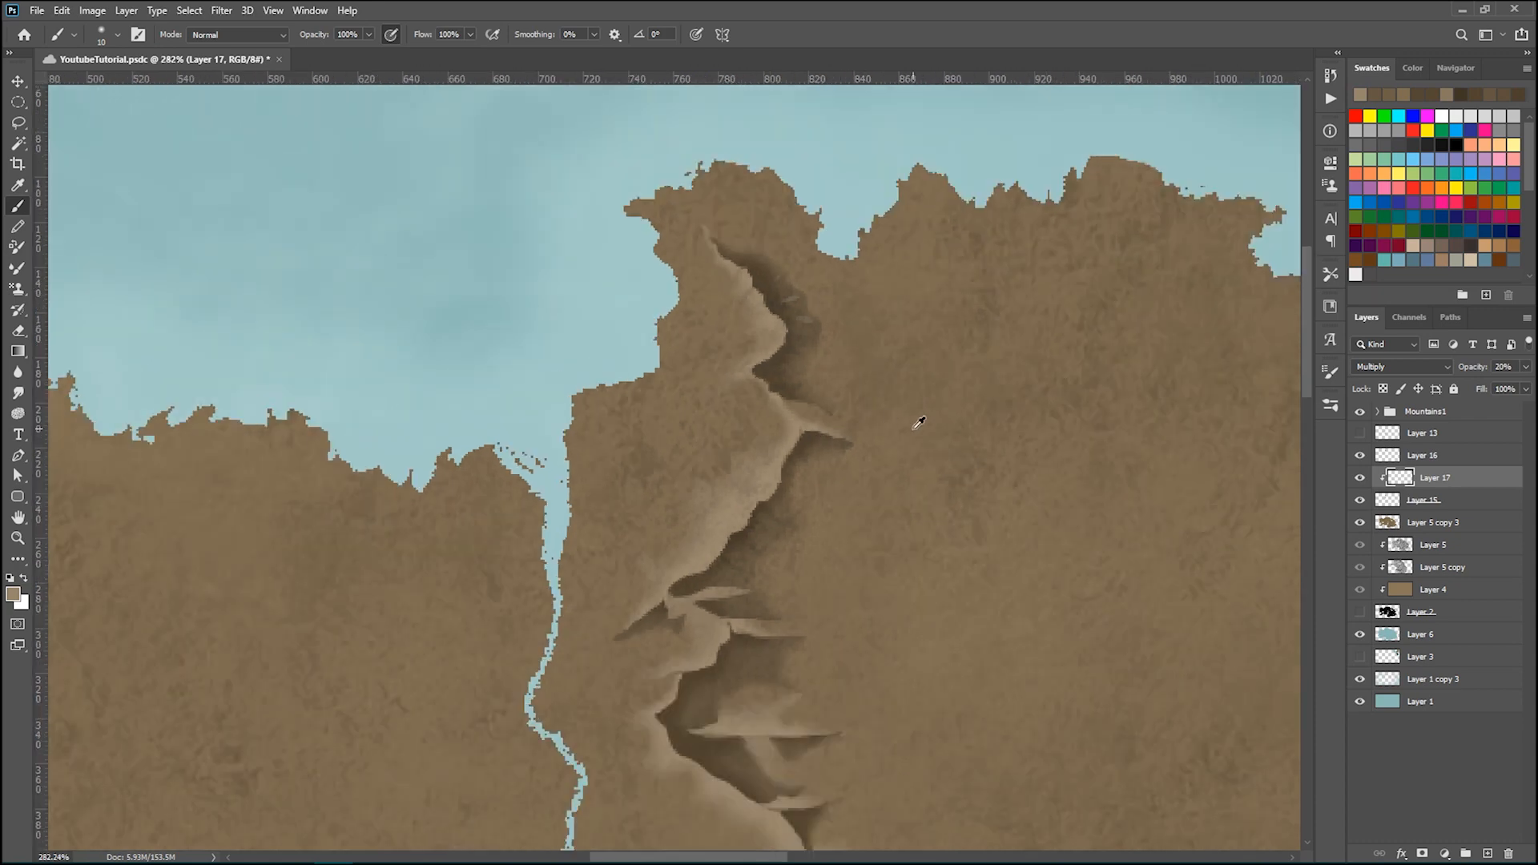
scroll(859, 354, up, 3)
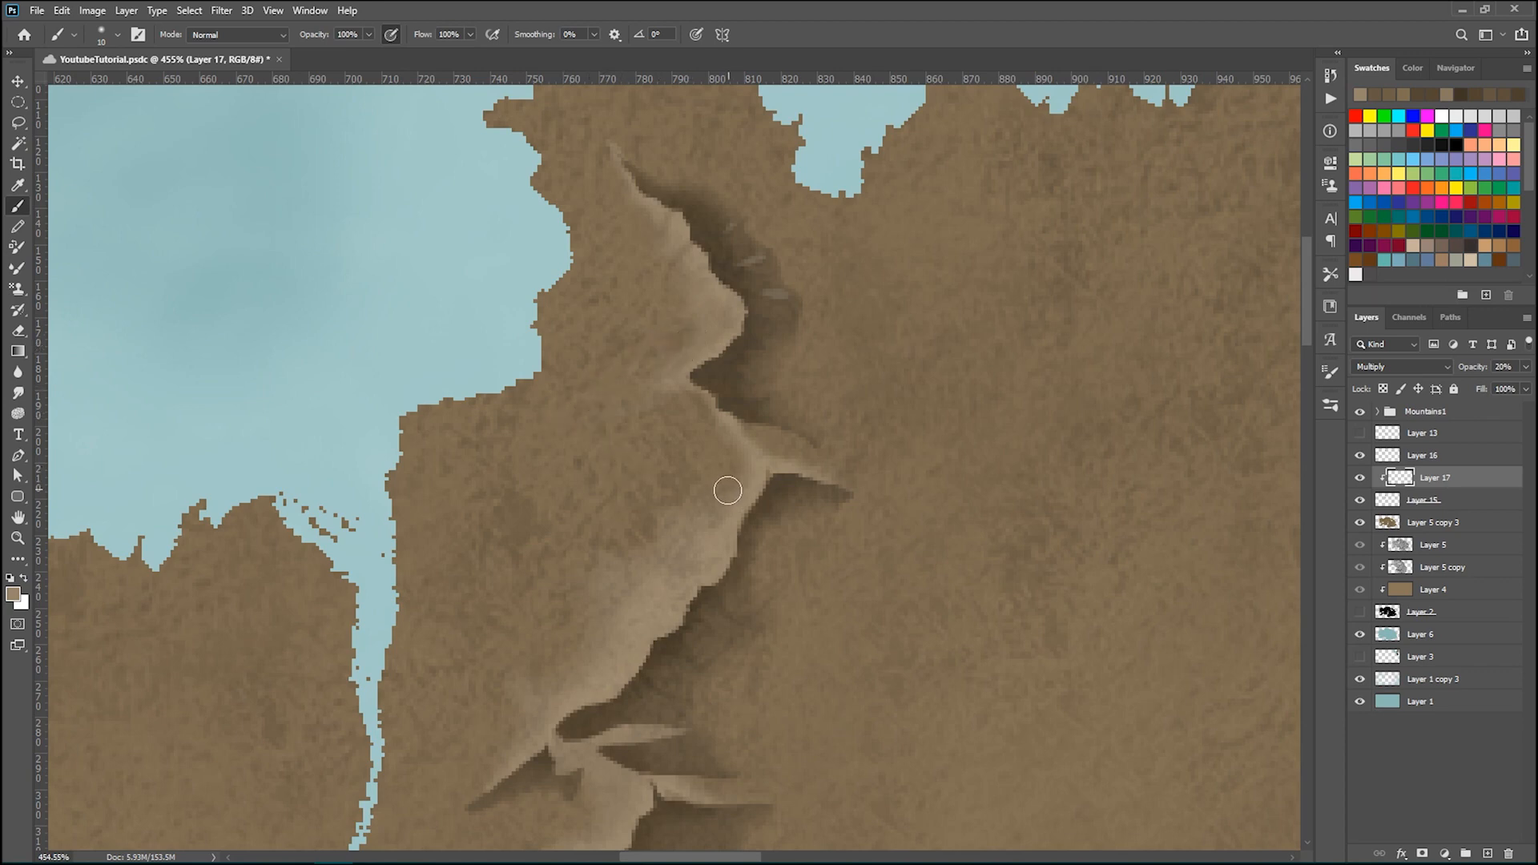
key(bracketleft)
key(bracketleft)
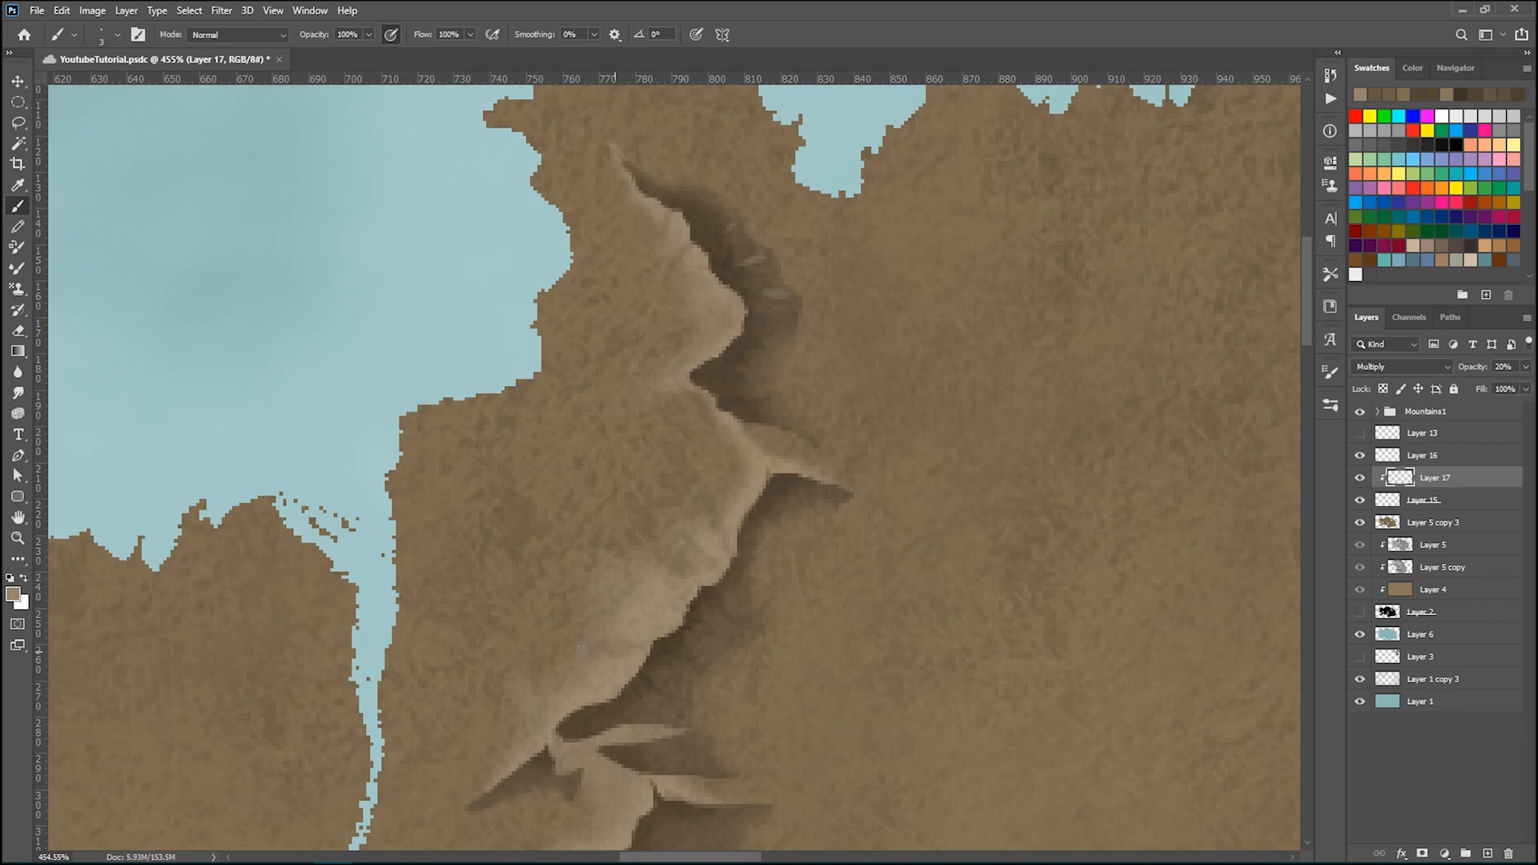
key(])
key(])
key(])
key(])
drag(611, 570, 650, 614)
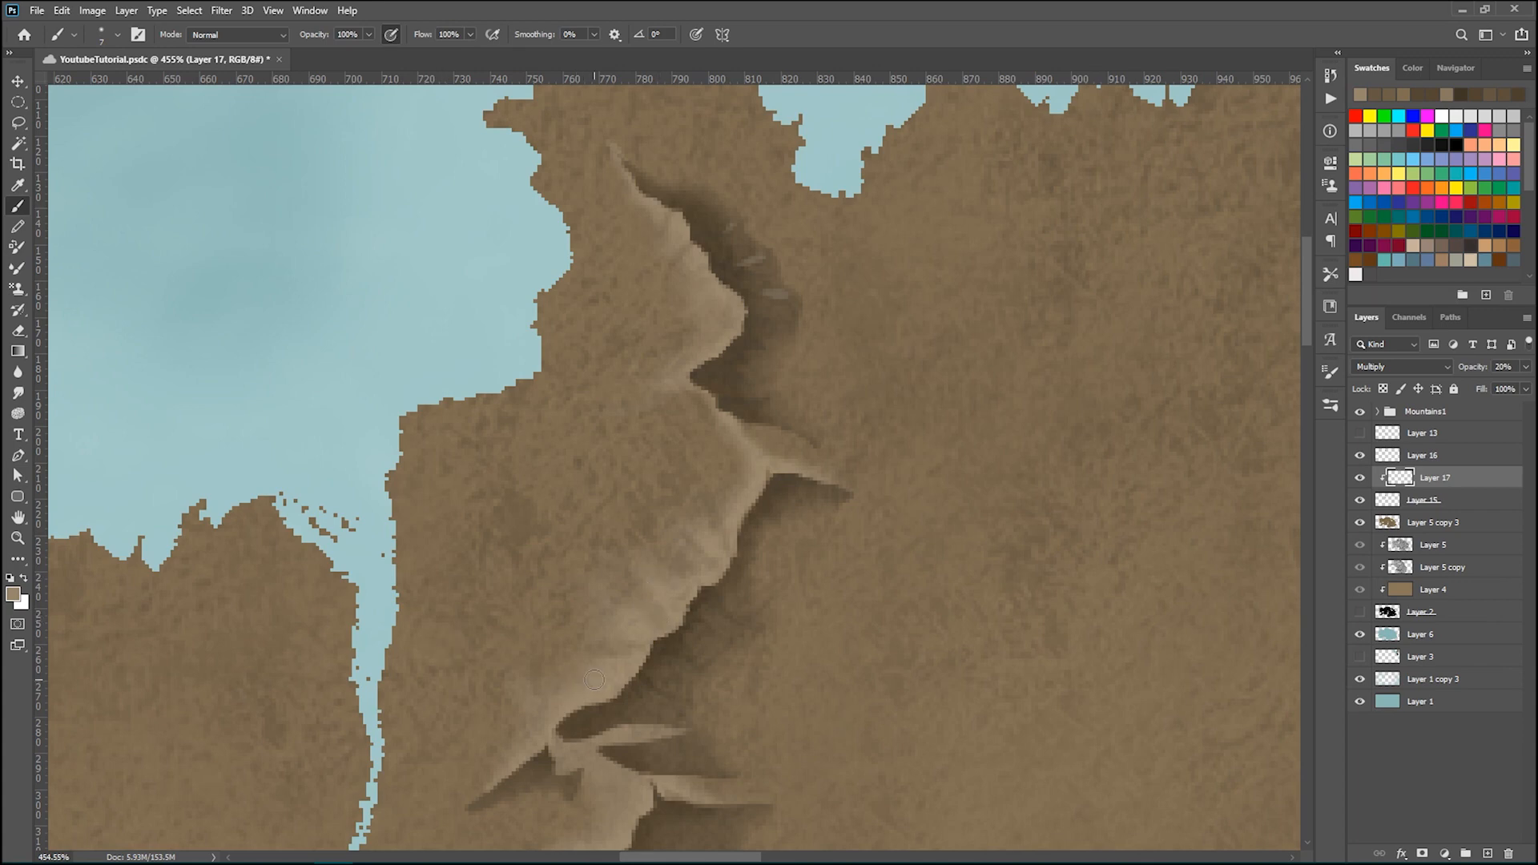
scroll(763, 510, up, 1)
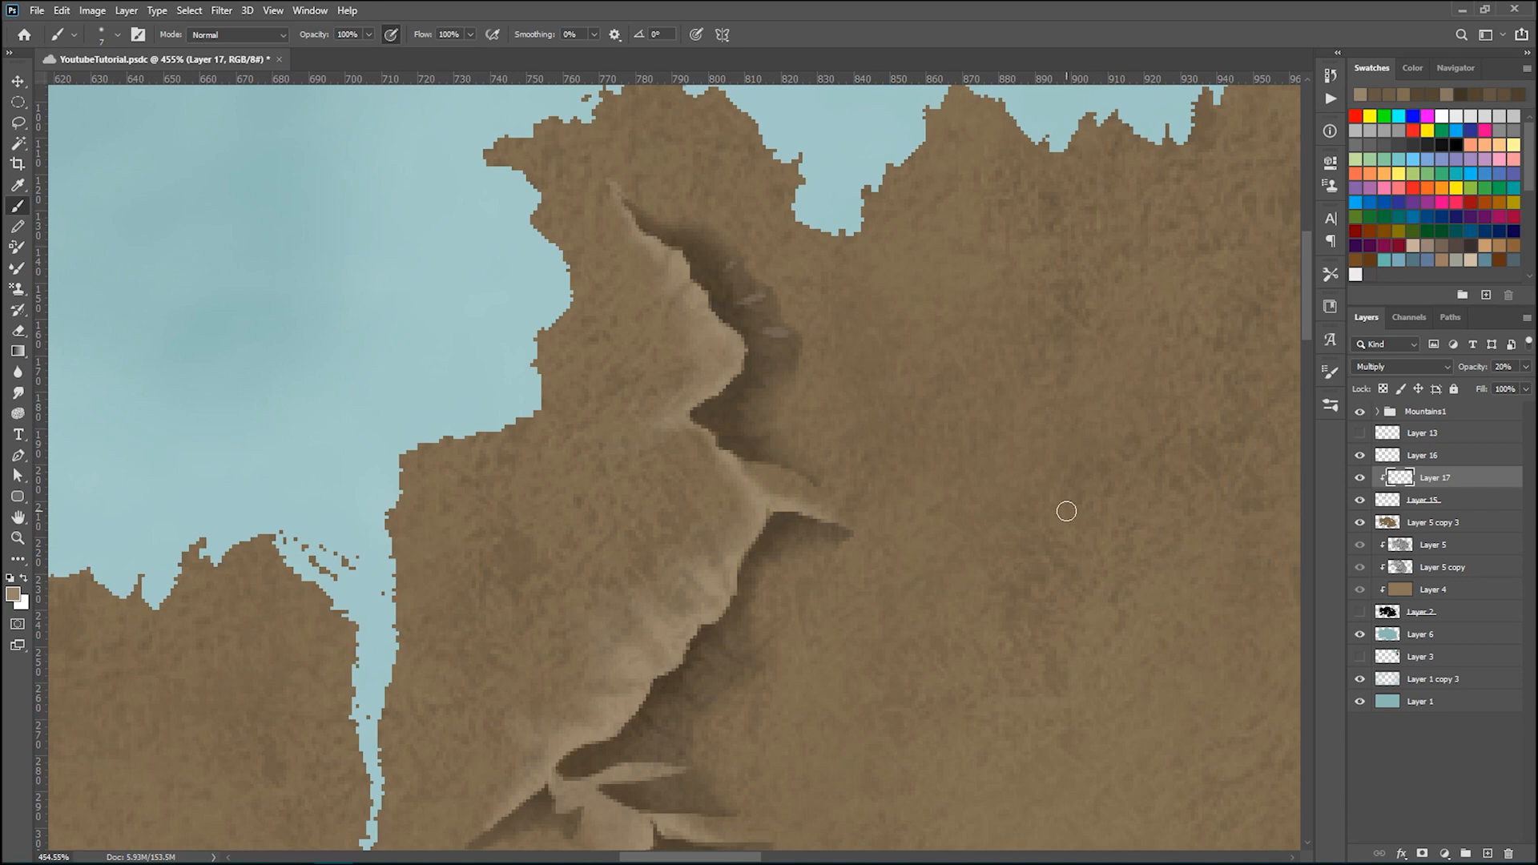
scroll(1064, 511, down, 4)
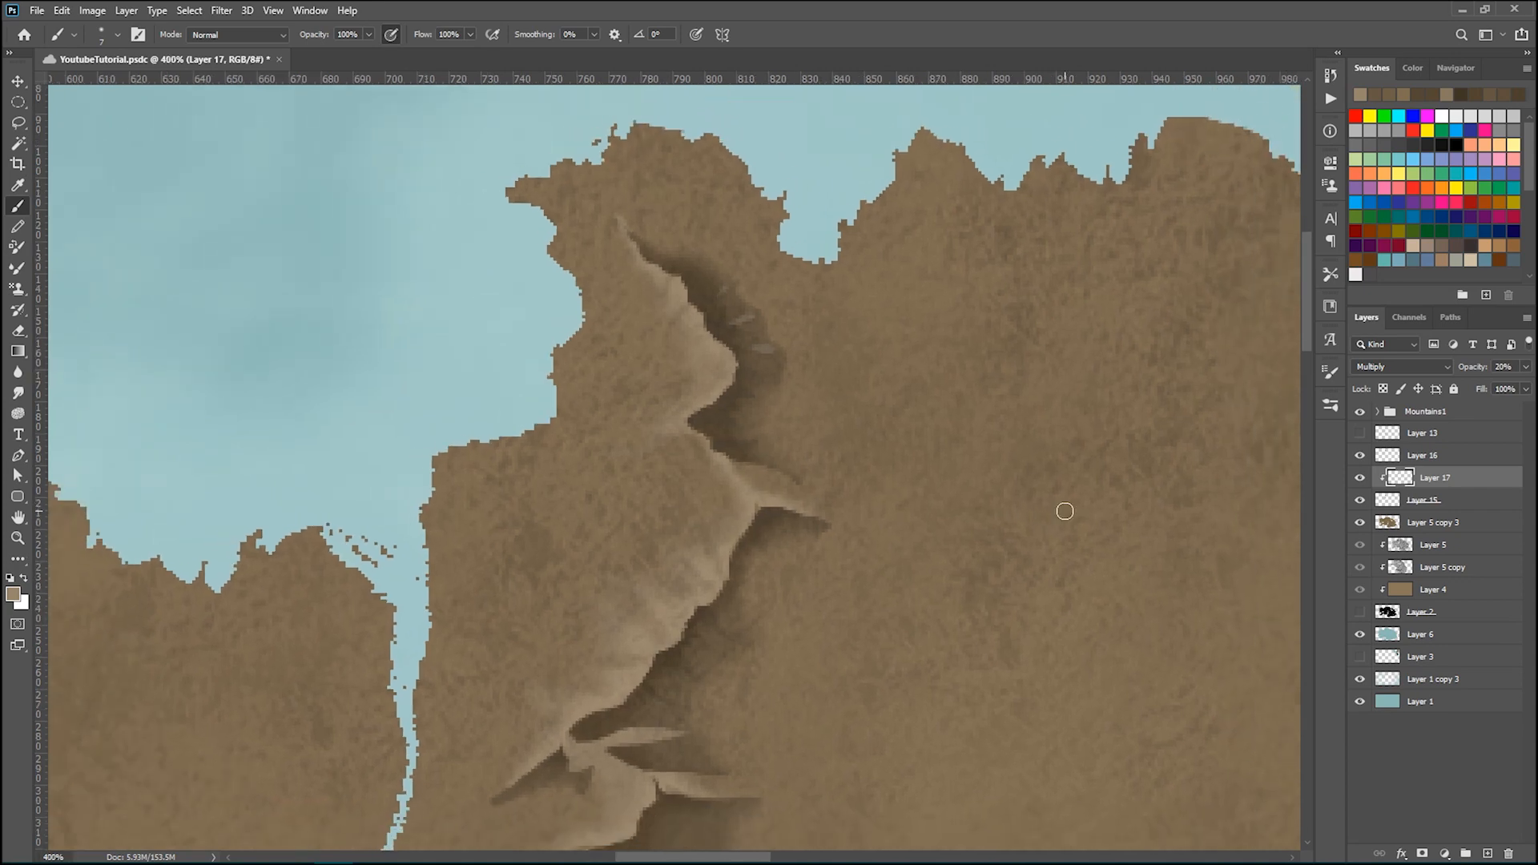
scroll(1064, 511, down, 2)
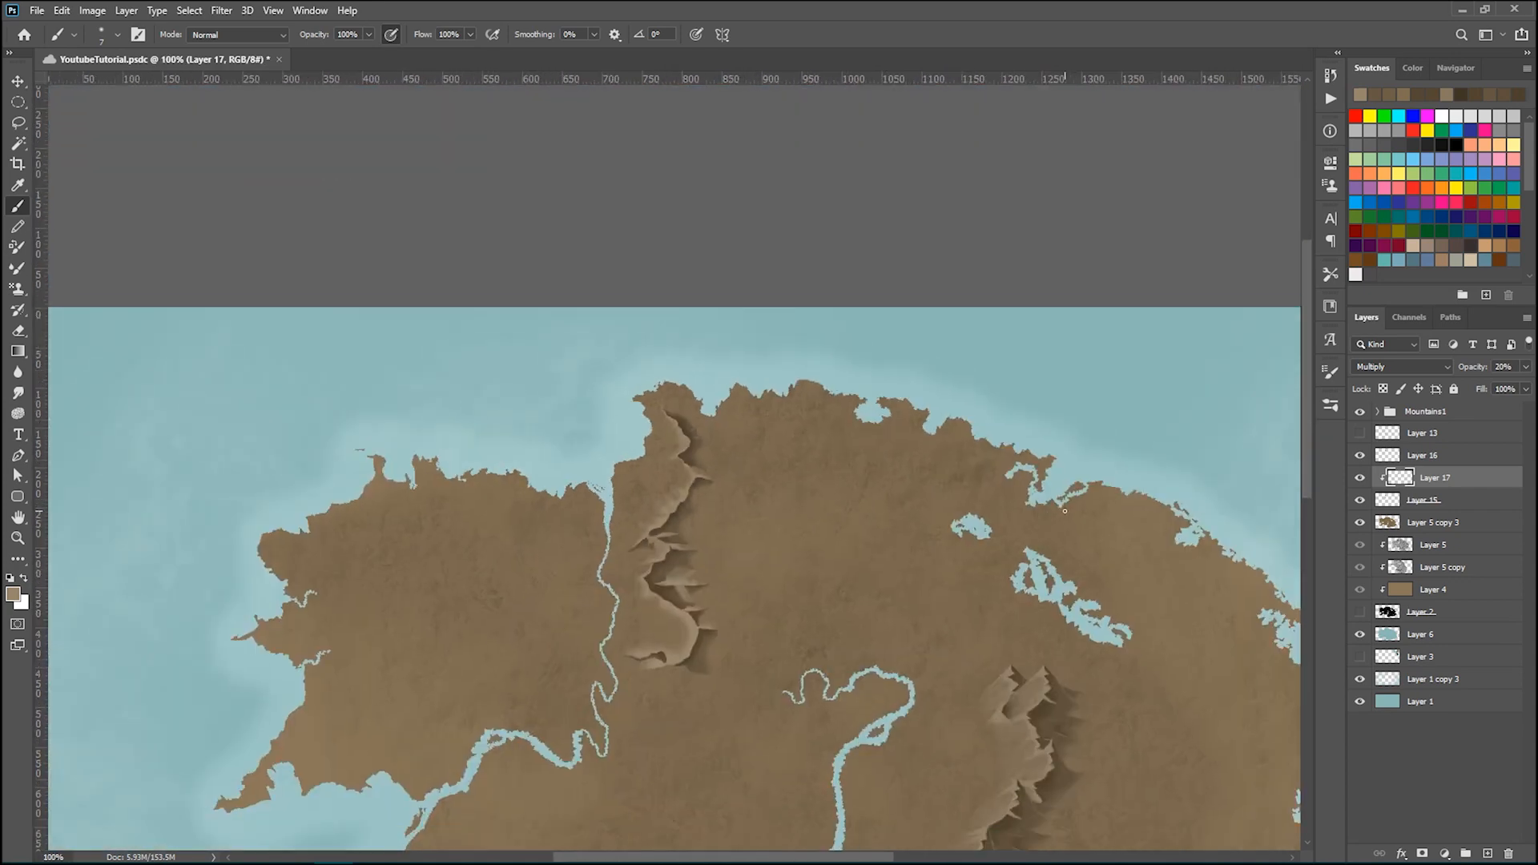
scroll(867, 449, up, 5)
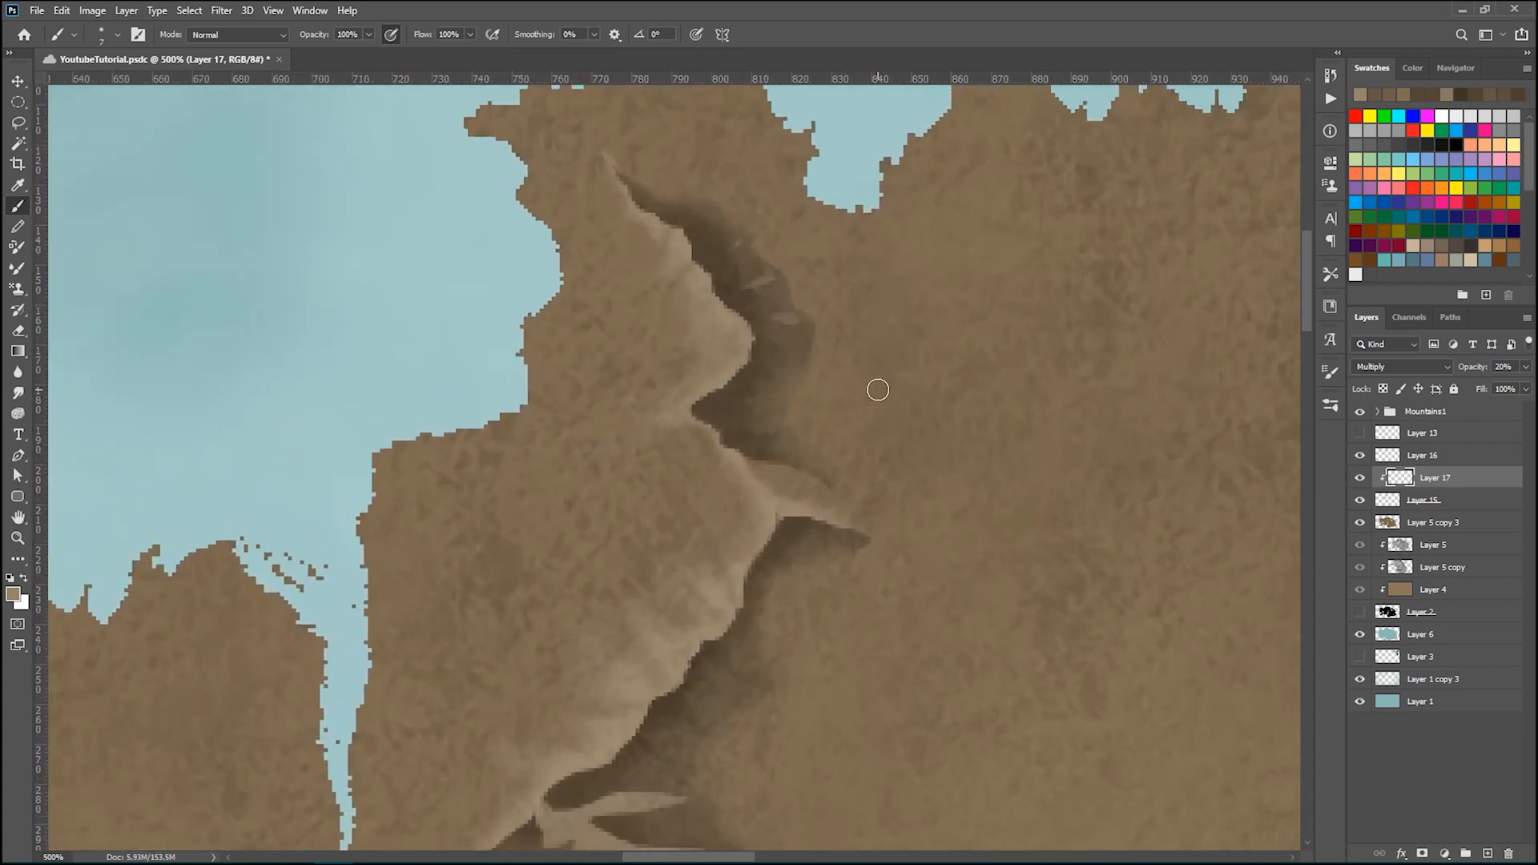
scroll(877, 389, down, 1)
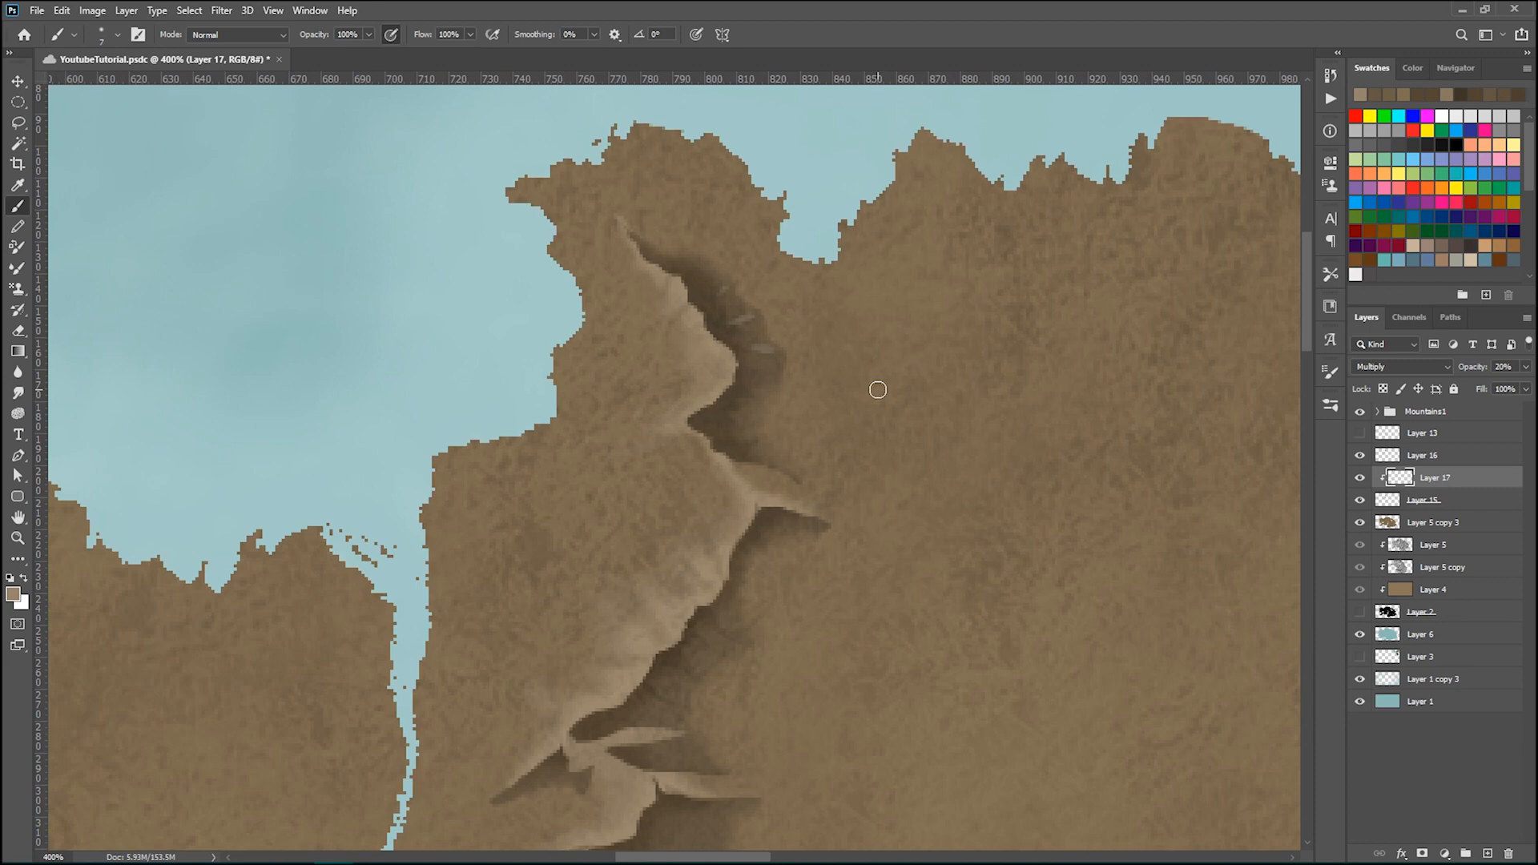
scroll(878, 389, down, 2)
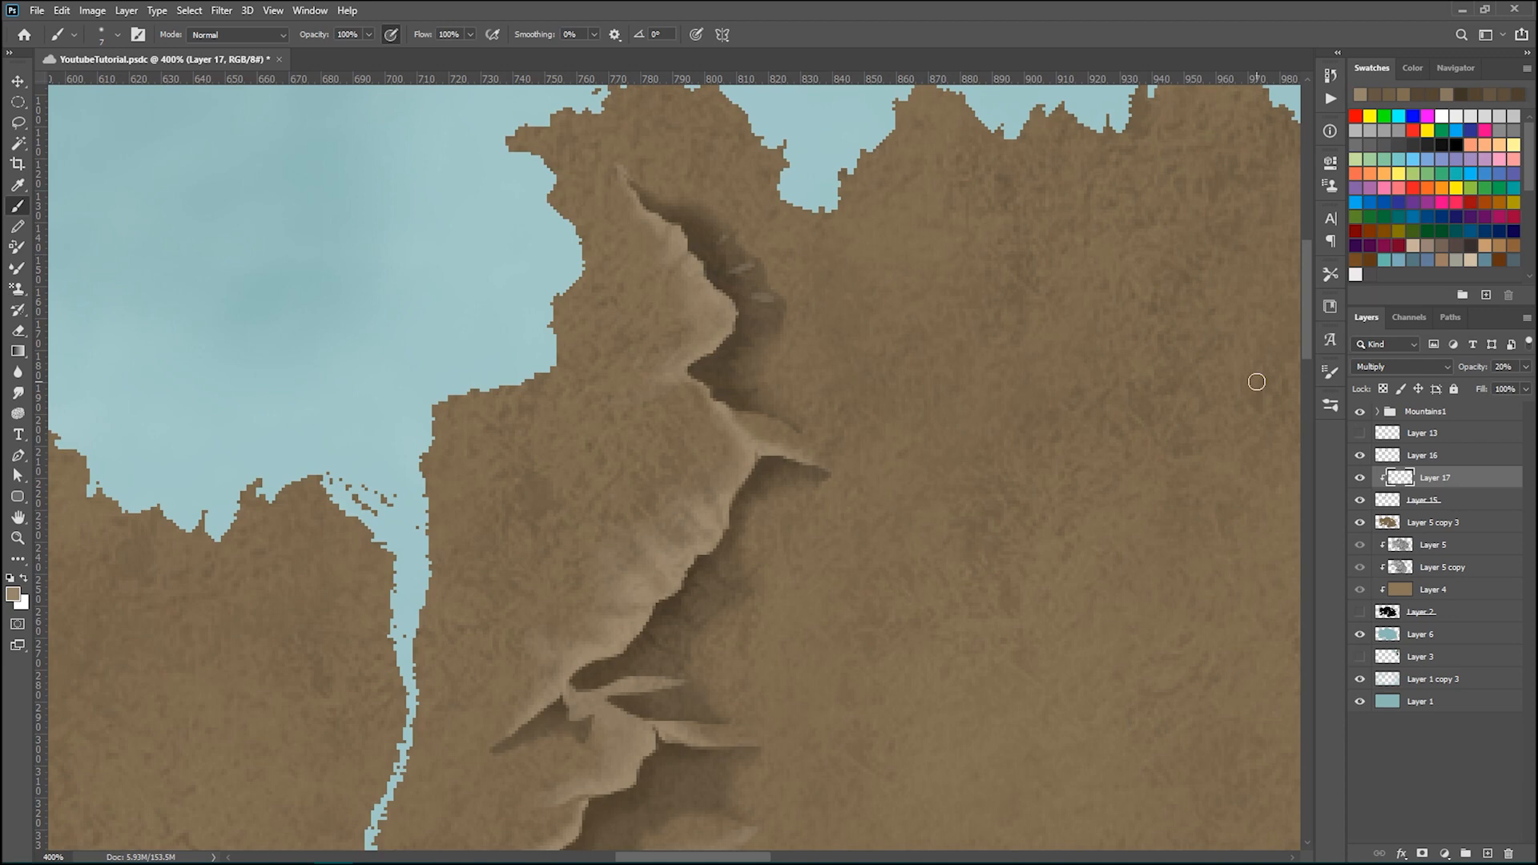
- Create a new layer above Layer 16, clipped to it, in Screen mode at 20% opacity
click(1462, 459)
key(ctrl+shift+n)
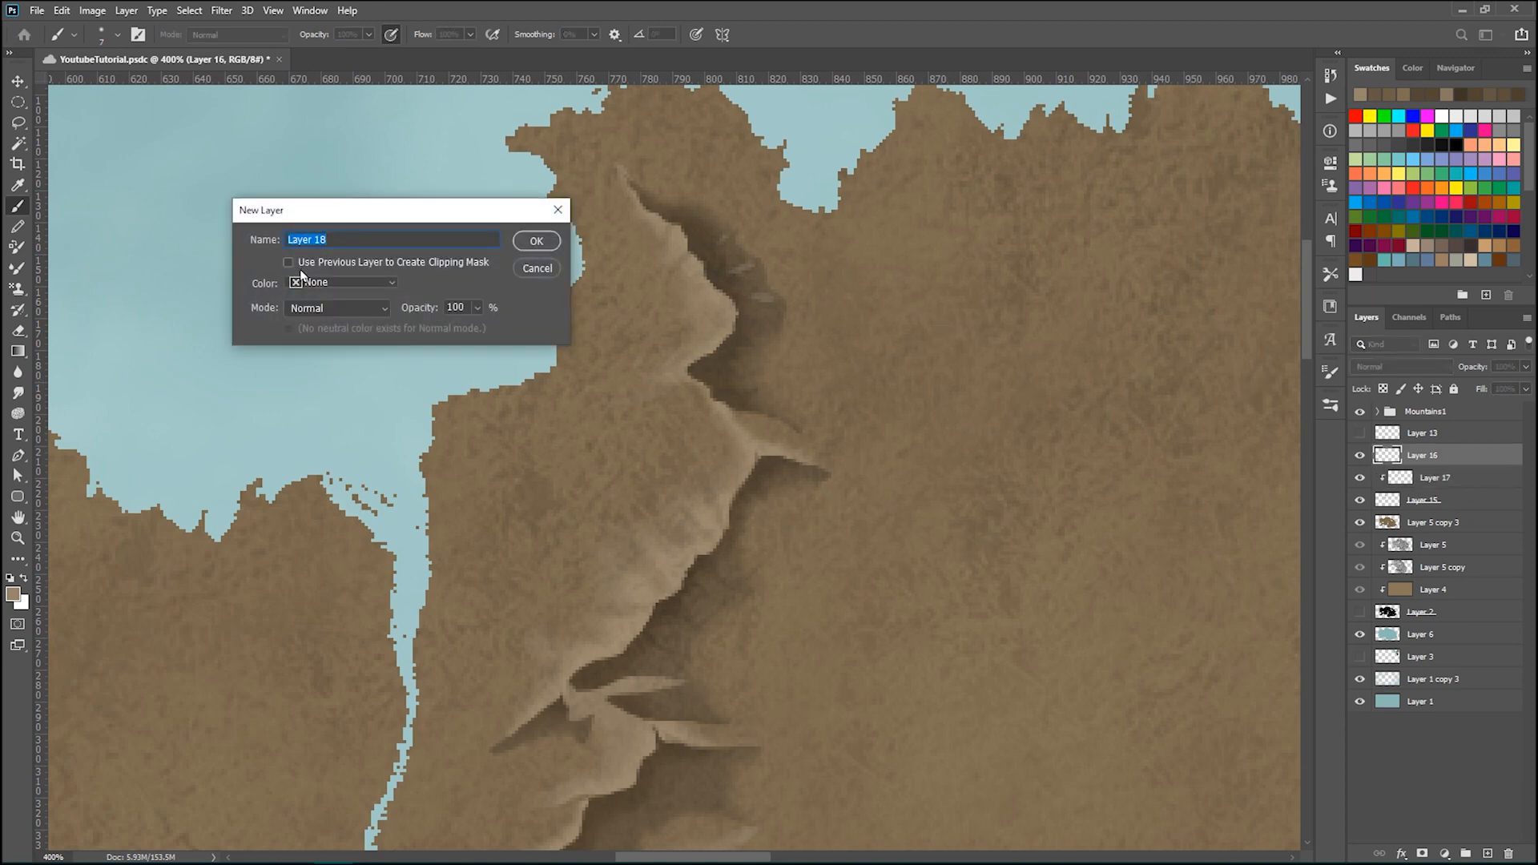
click(325, 309)
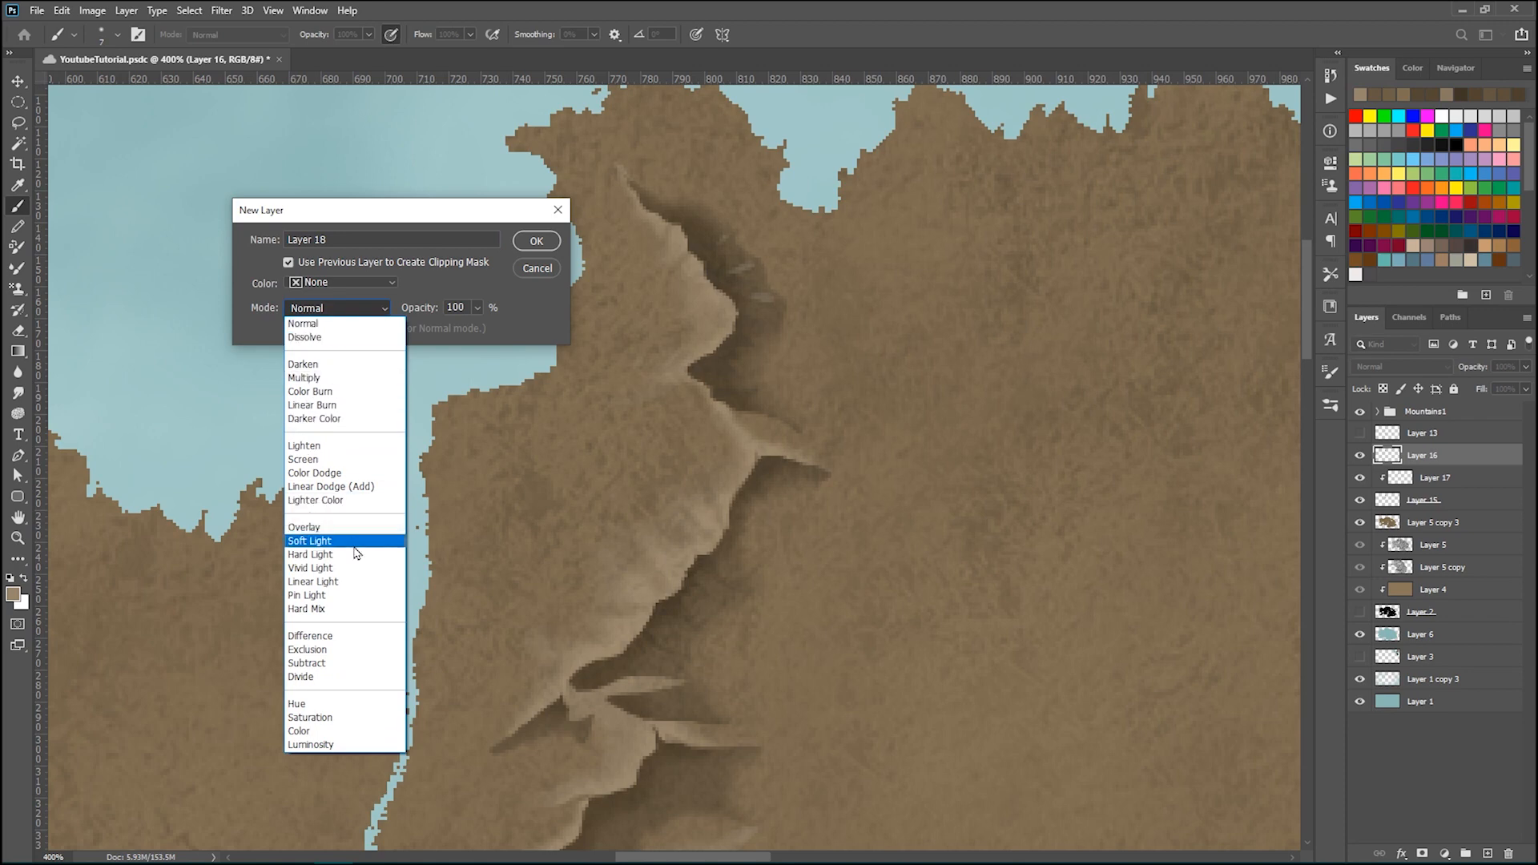
click(340, 460)
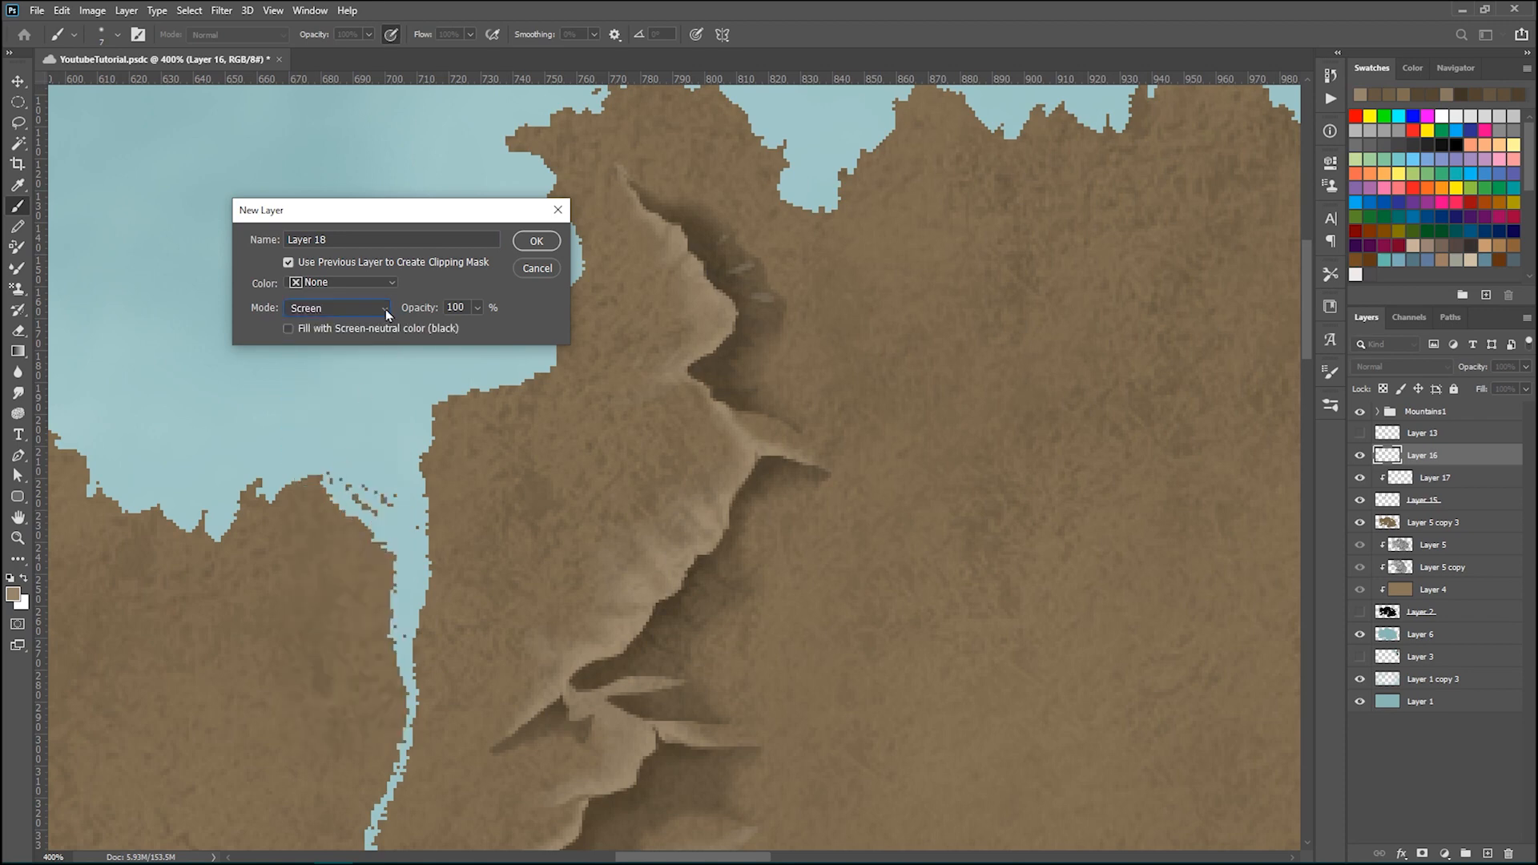
key(Tab)
text(20)
key(Return)
- Paint faint light strokes into the upper ridge's shadow, covering the stray pale marks and forming jagged streaks
drag(733, 263, 743, 268)
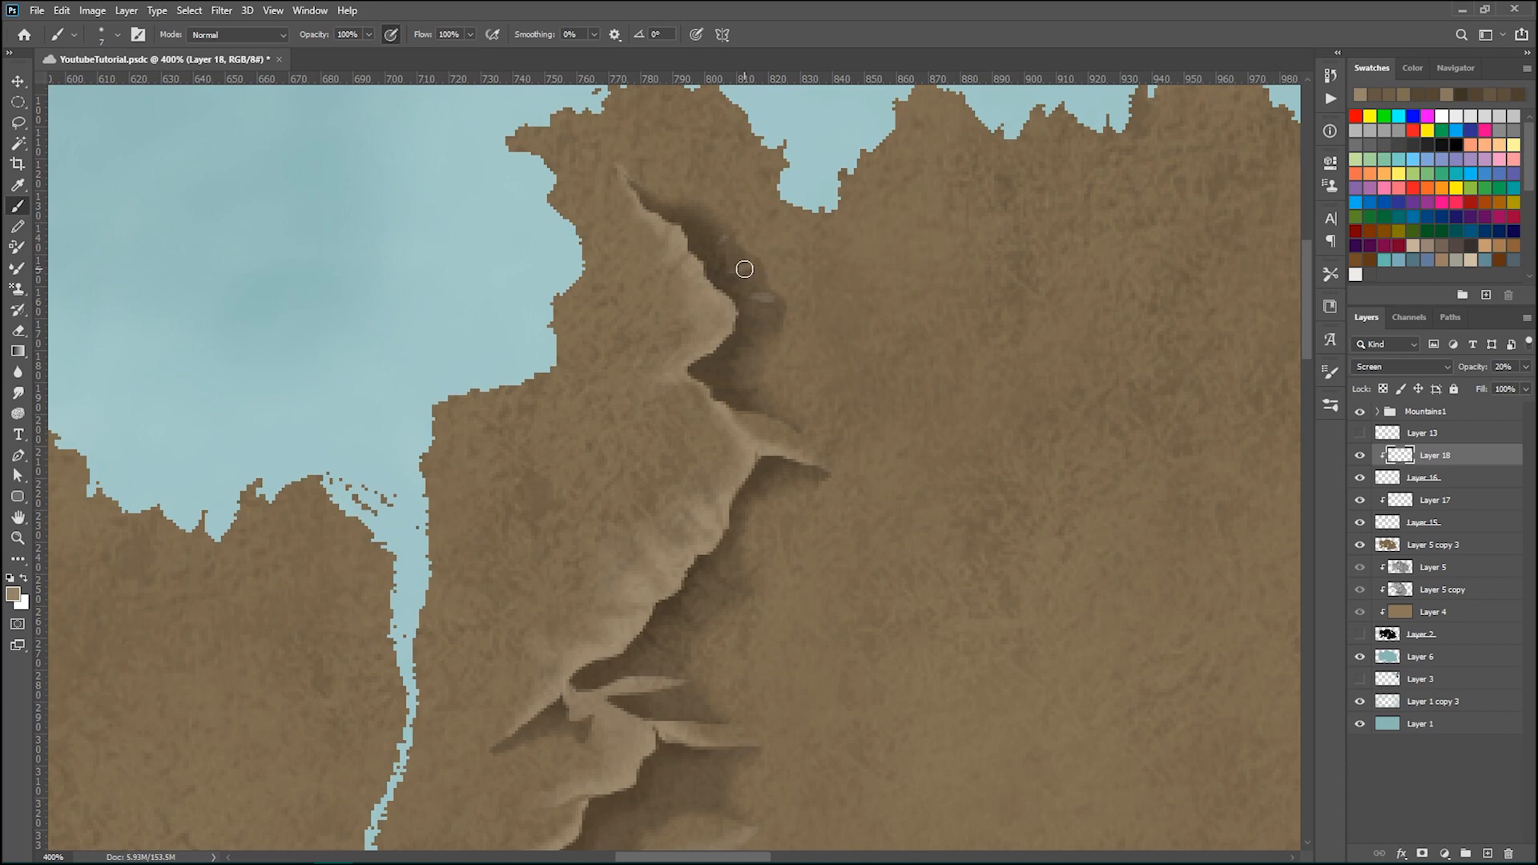
key(bracketleft)
drag(744, 269, 733, 267)
key(bracketleft)
mouse_move(724, 235)
mouse_down()
mouse_move(859, 266)
mouse_move(754, 263)
mouse_move(797, 289)
mouse_move(752, 293)
mouse_up()
key([)
key([)
- Paint light streaks through the shadows around the middle spur and along the slope down to the lower junction
scroll(849, 329, down, 1)
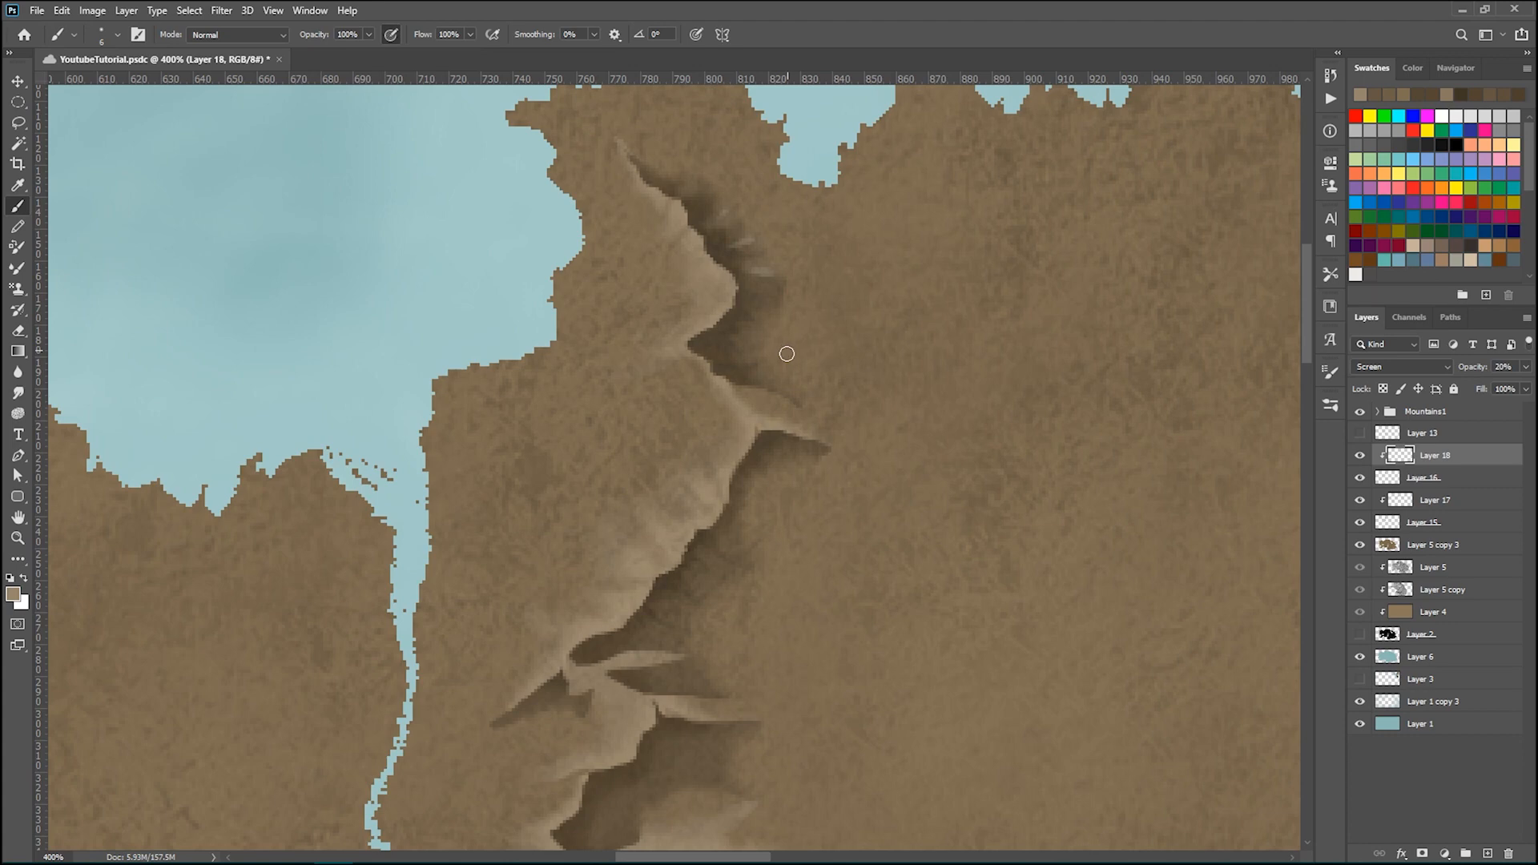
key(])
key(])
key(bracketleft)
key(bracketleft)
scroll(793, 390, down, 1)
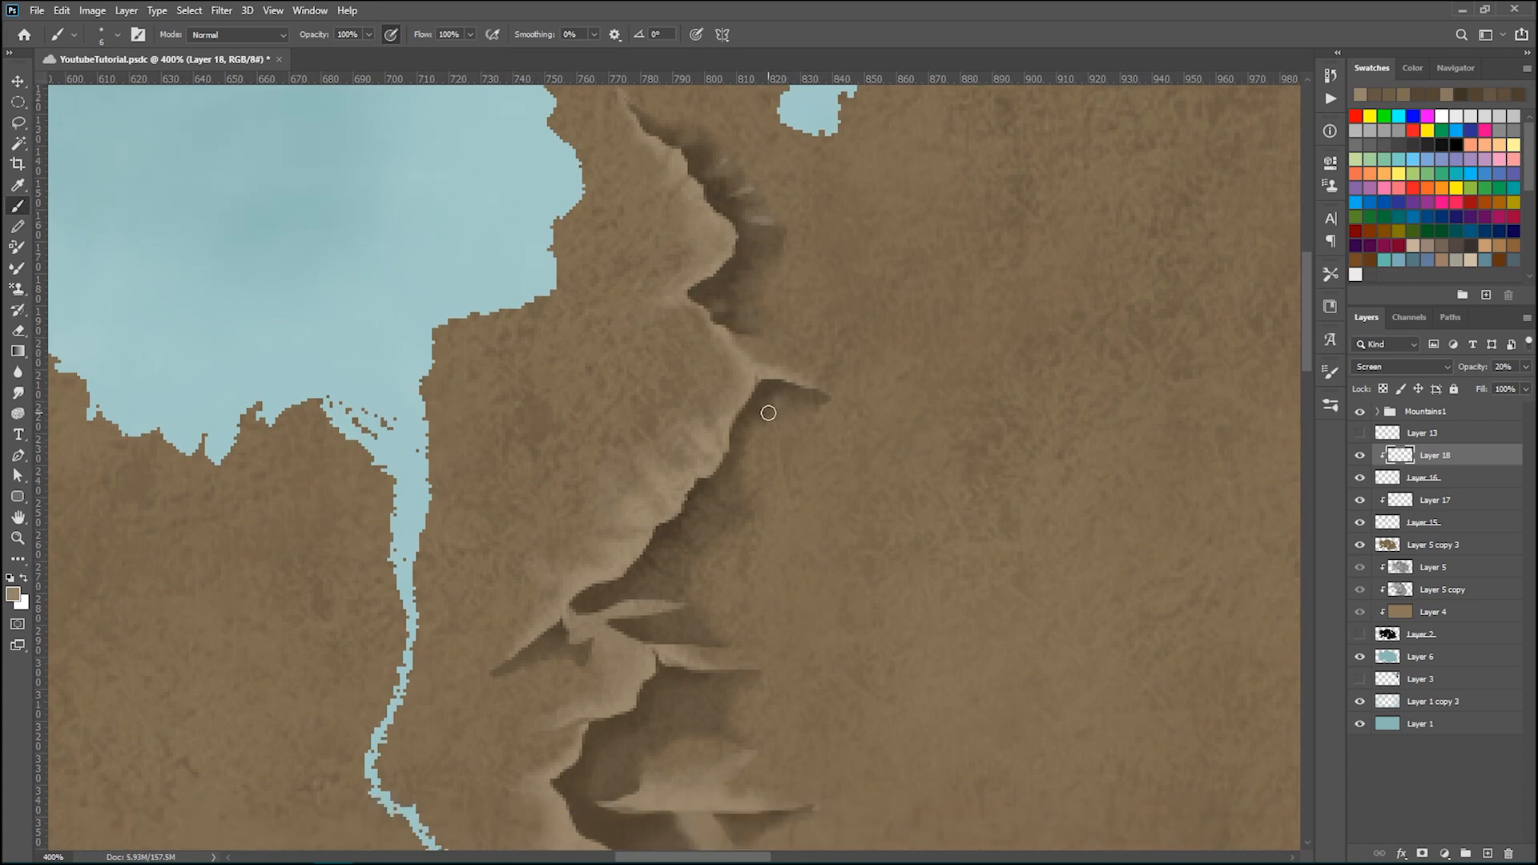
scroll(717, 404, down, 1)
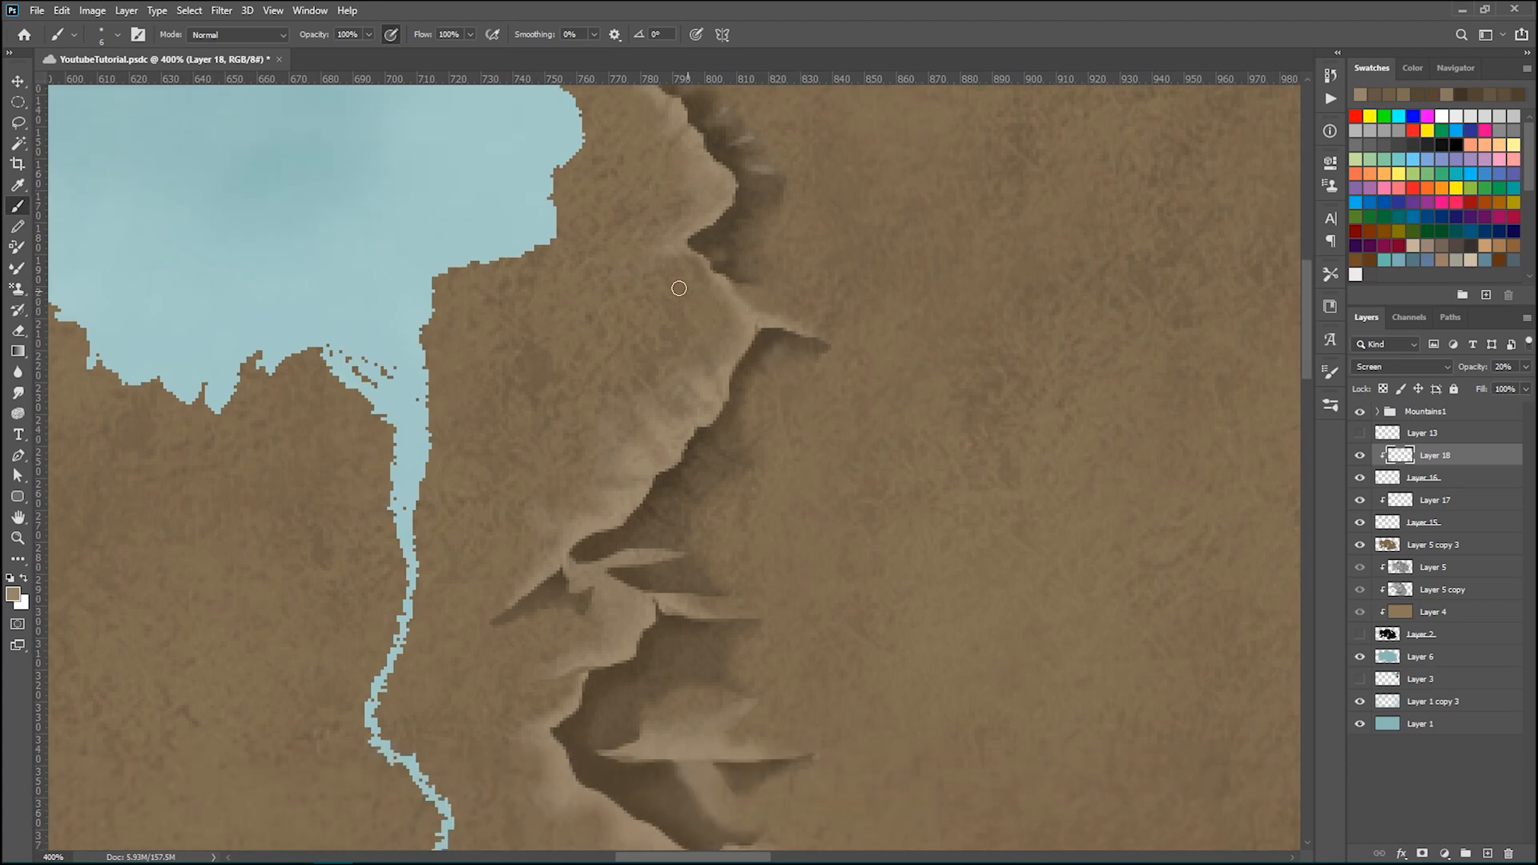
scroll(679, 289, down, 1)
mouse_move(728, 425)
mouse_down()
mouse_move(752, 469)
mouse_move(723, 460)
mouse_move(760, 504)
mouse_move(692, 464)
mouse_move(723, 498)
mouse_move(670, 507)
mouse_move(740, 526)
mouse_move(655, 529)
mouse_move(729, 557)
mouse_move(712, 550)
mouse_move(703, 573)
mouse_move(740, 570)
mouse_move(700, 569)
mouse_up()
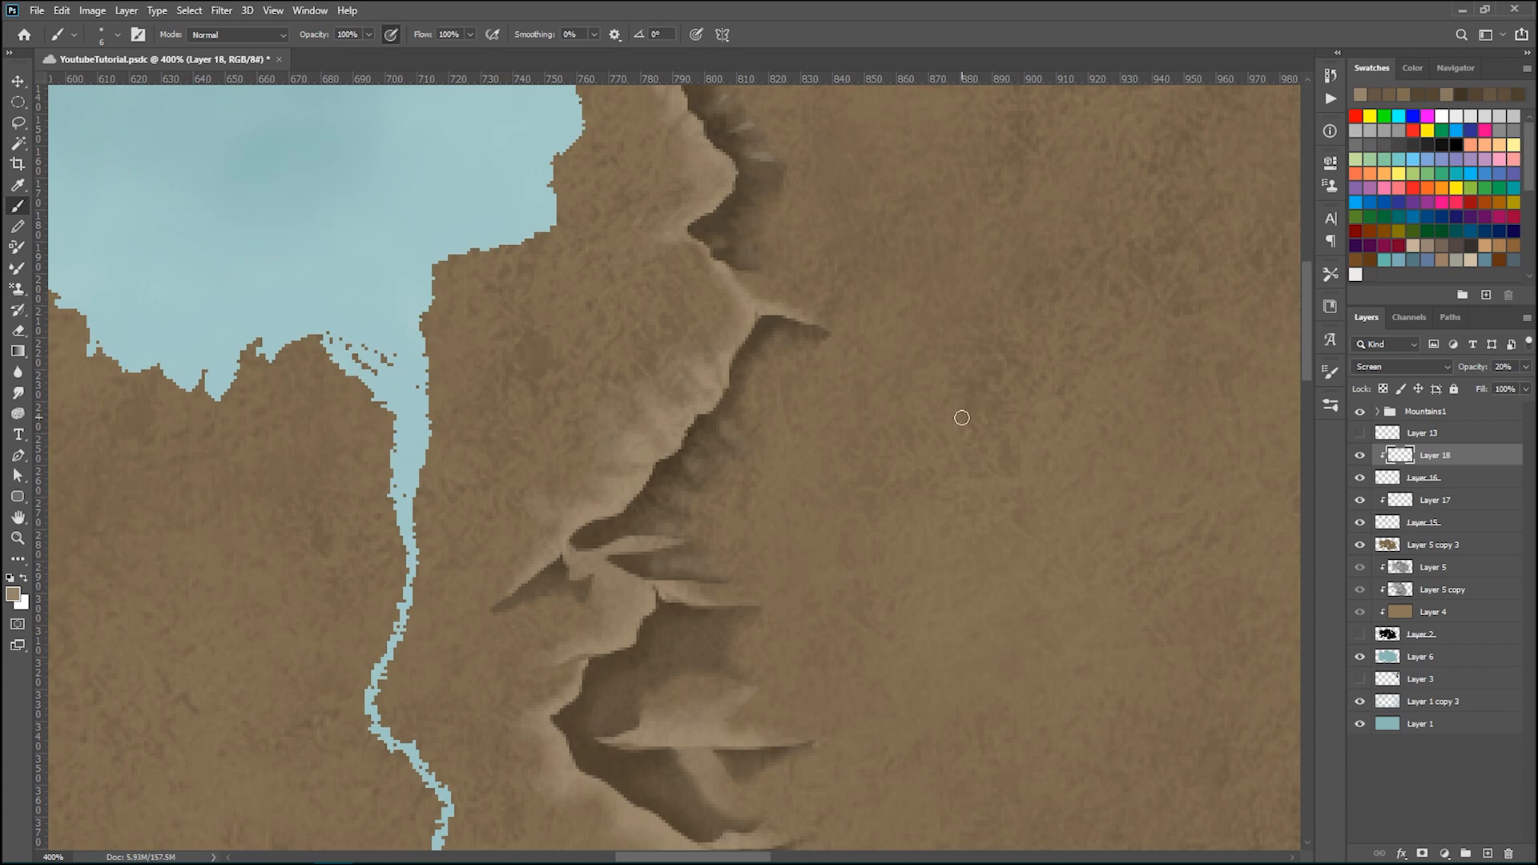
- Examine the shaded ridge at whole-map scale and close up to judge the new shadow and highlight details
key(ctrl+minus)
key(ctrl+minus)
key(ctrl+minus)
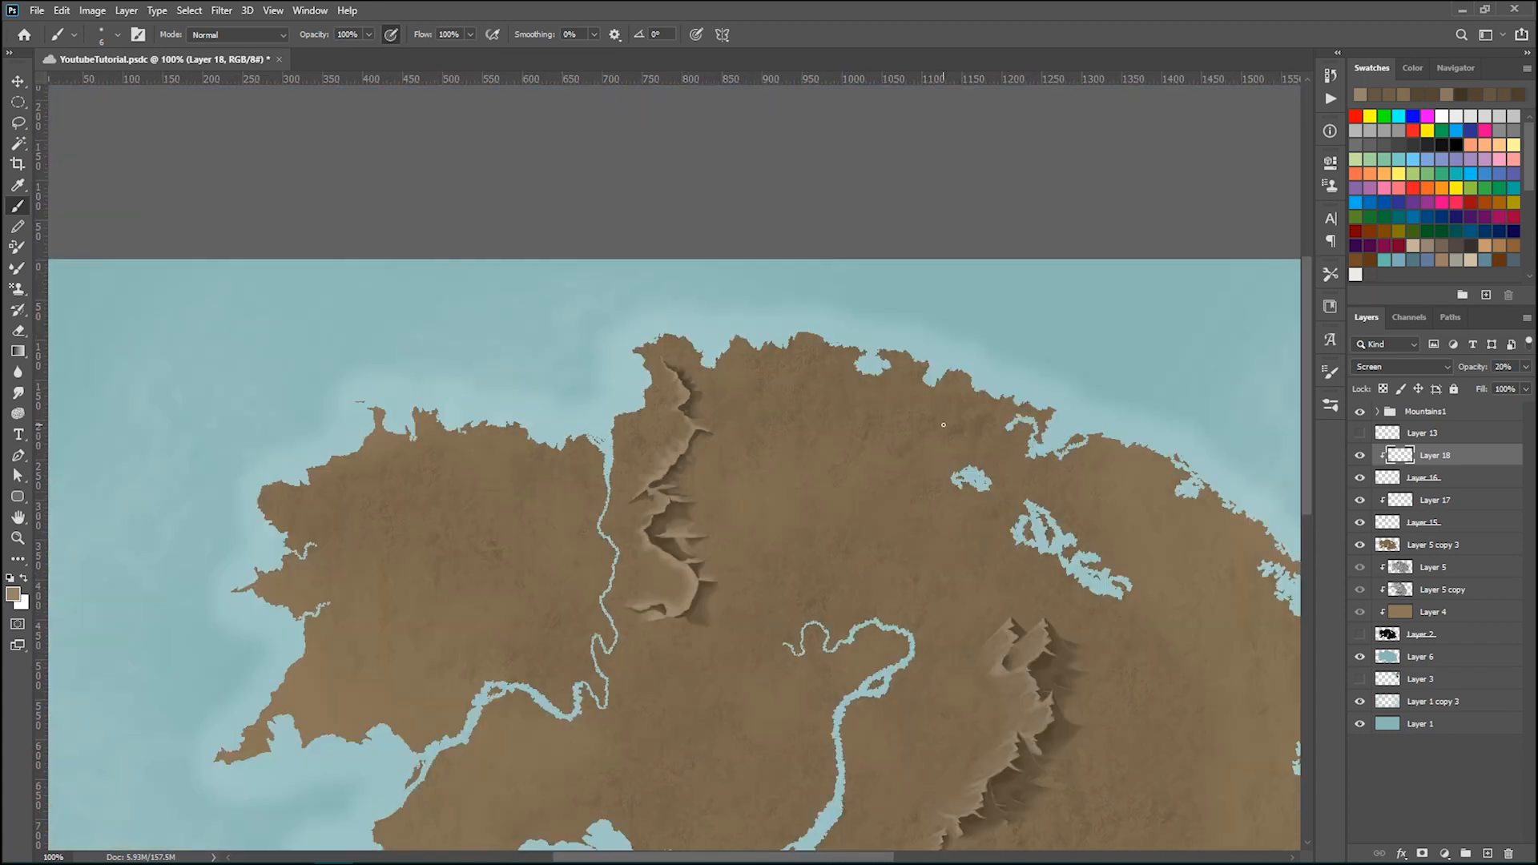
key(ctrl+plus)
key(ctrl+plus)
key(ctrl+plus)
key(ctrl+plus)
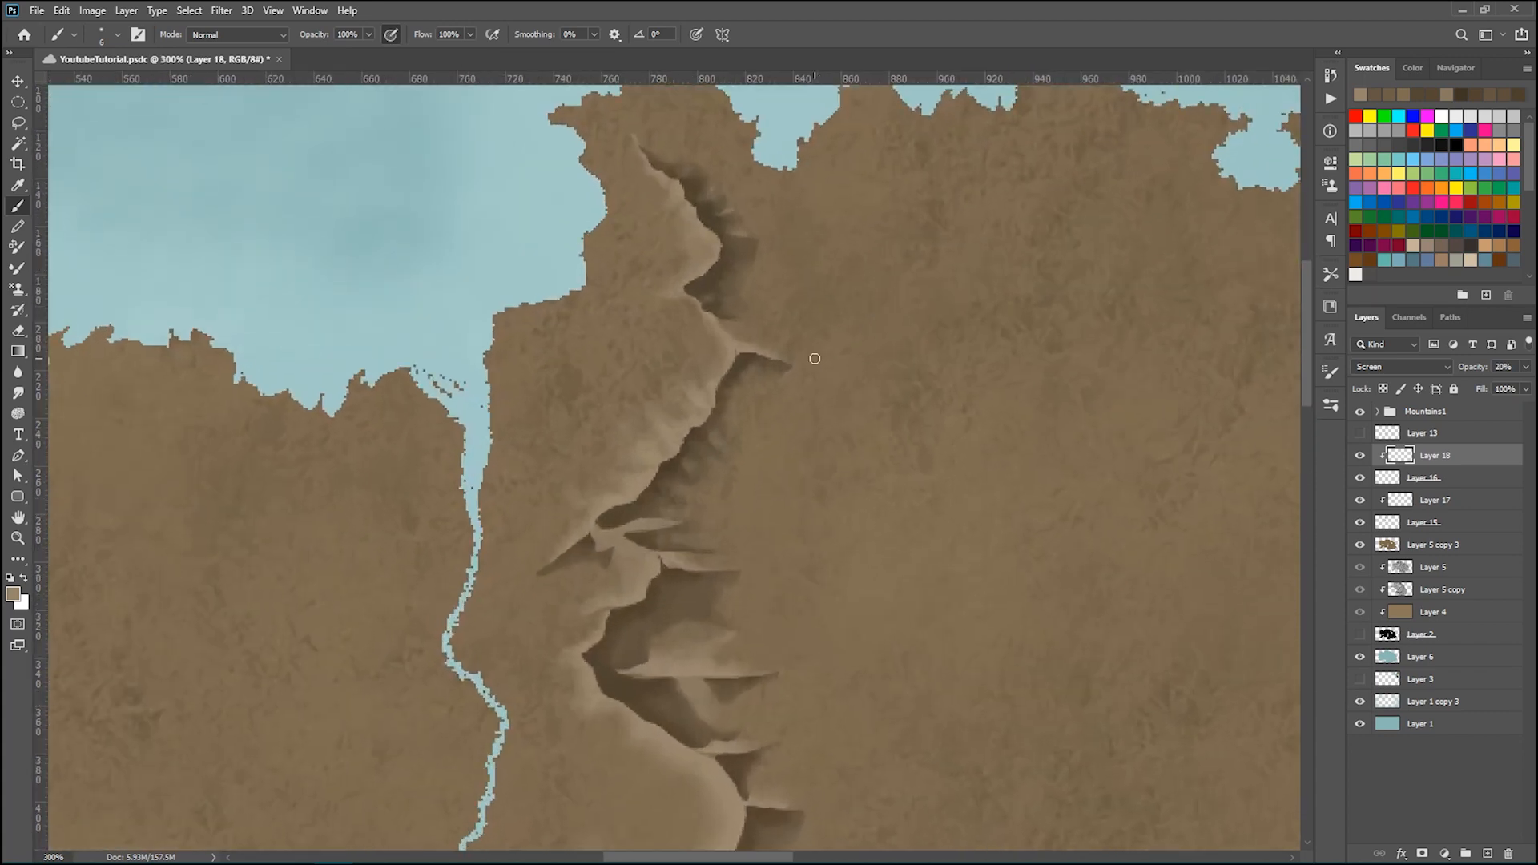
key(ctrl+minus)
key(ctrl+minus)
key(ctrl+minus)
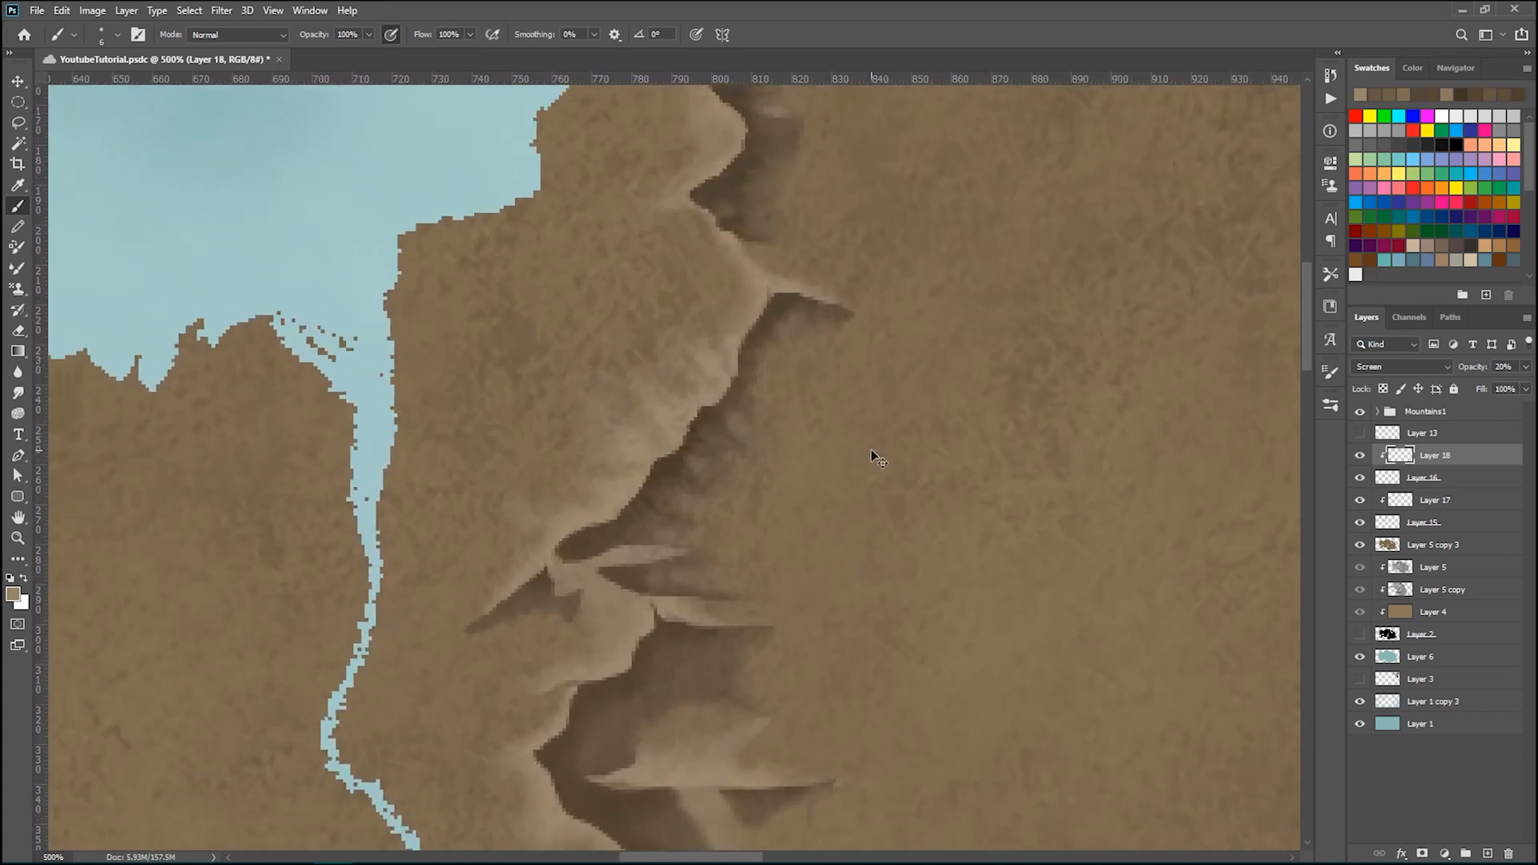
- Merge the clipped shading layers into Layers 15 and 16, and erase along the ridge shadow's outer edge on Layer 16
key(ctrl+plus)
key(ctrl+plus)
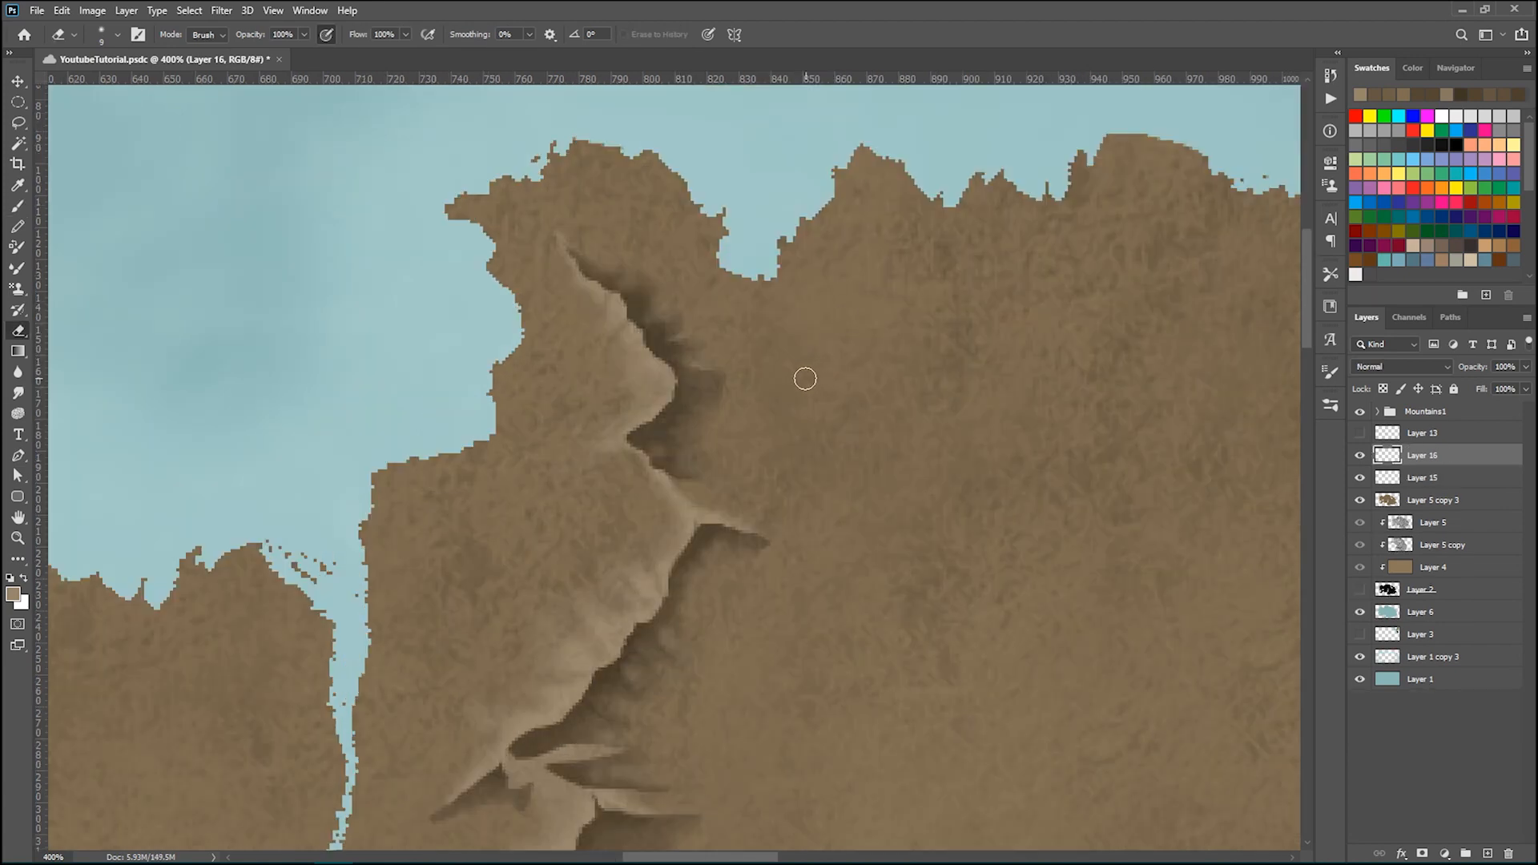
scroll(808, 376, down, 2)
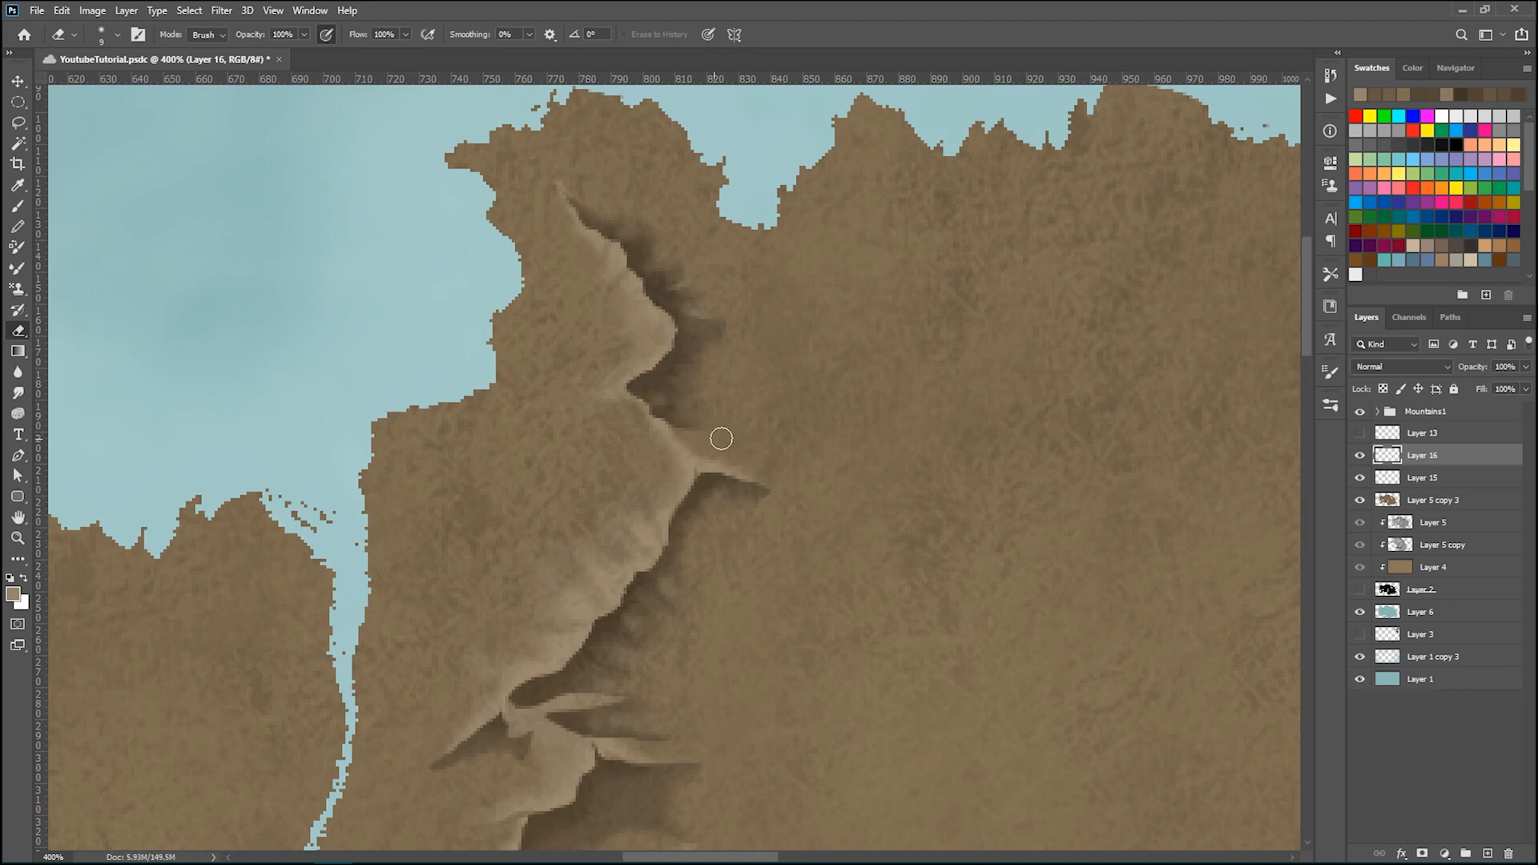
scroll(797, 570, down, 3)
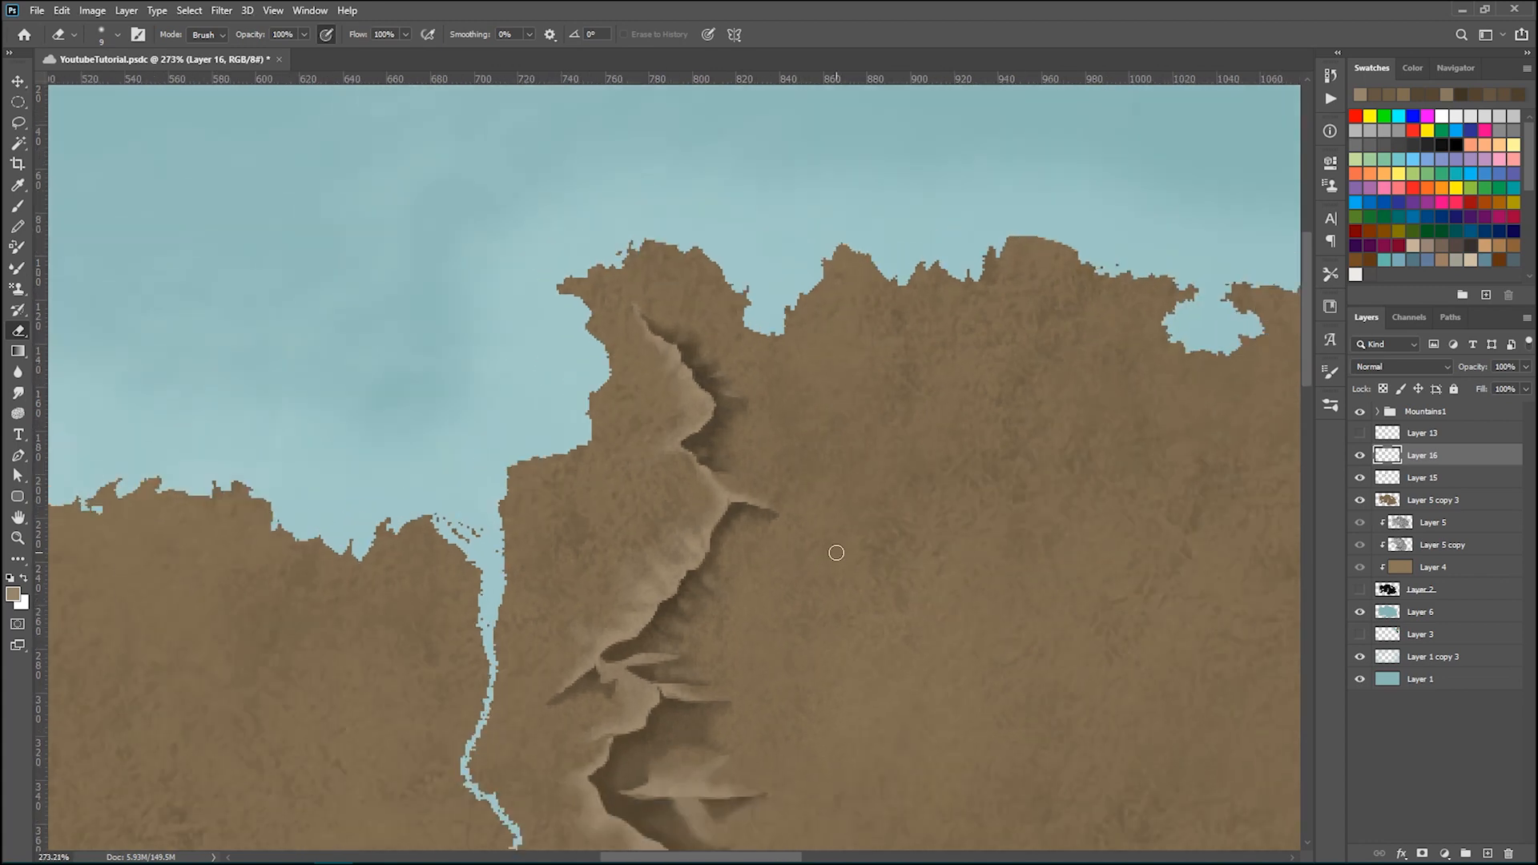
scroll(833, 550, up, 2)
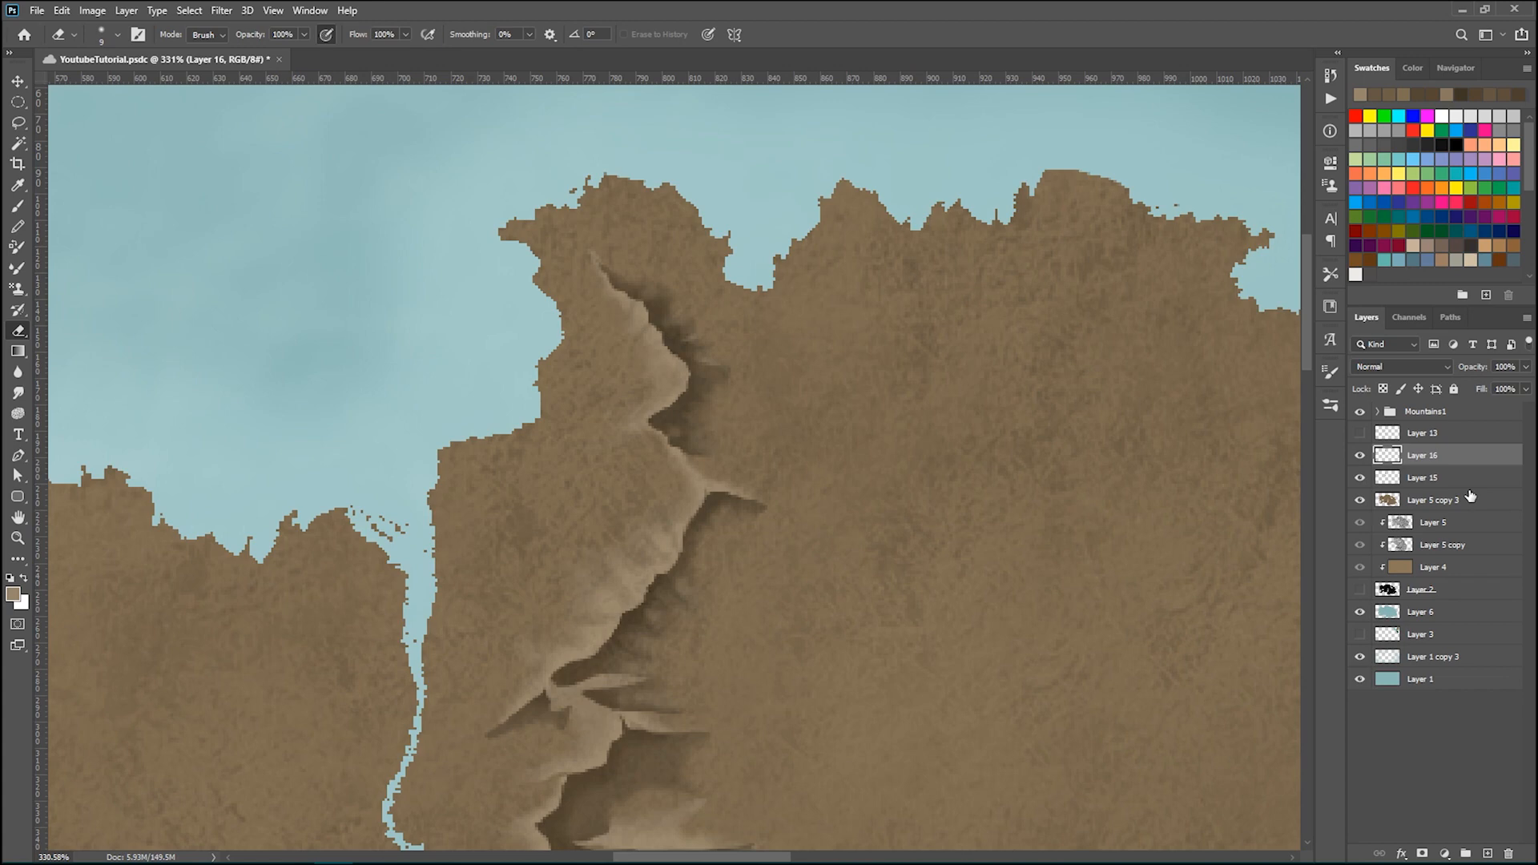
- Toggle Layer 13's visibility to compare its ridge lines with the finished shading, leaving the layer hidden
click(1359, 433)
click(1359, 433)
click(1359, 432)
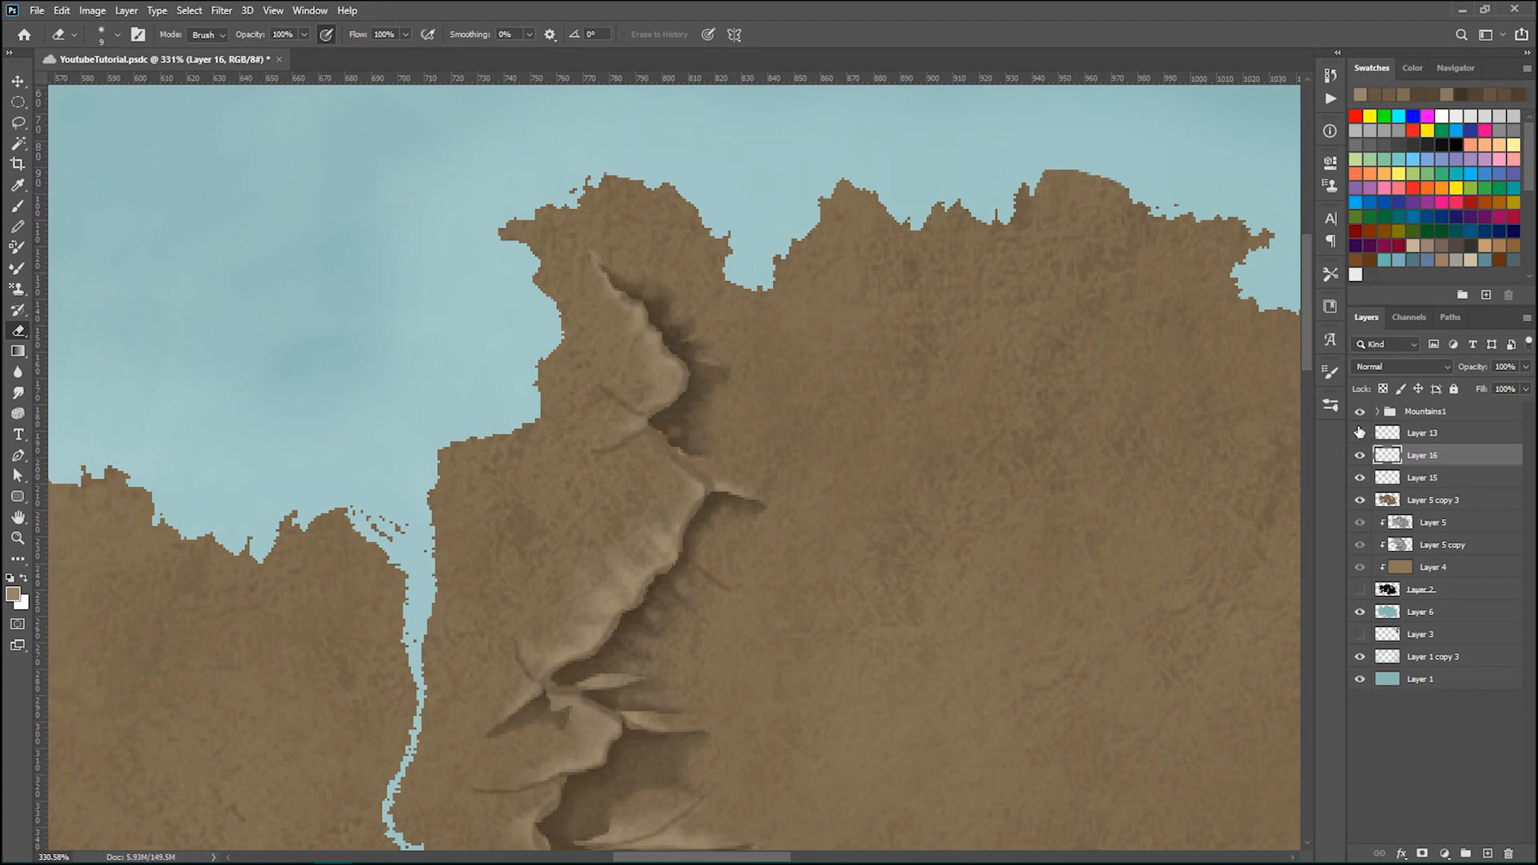
click(1359, 433)
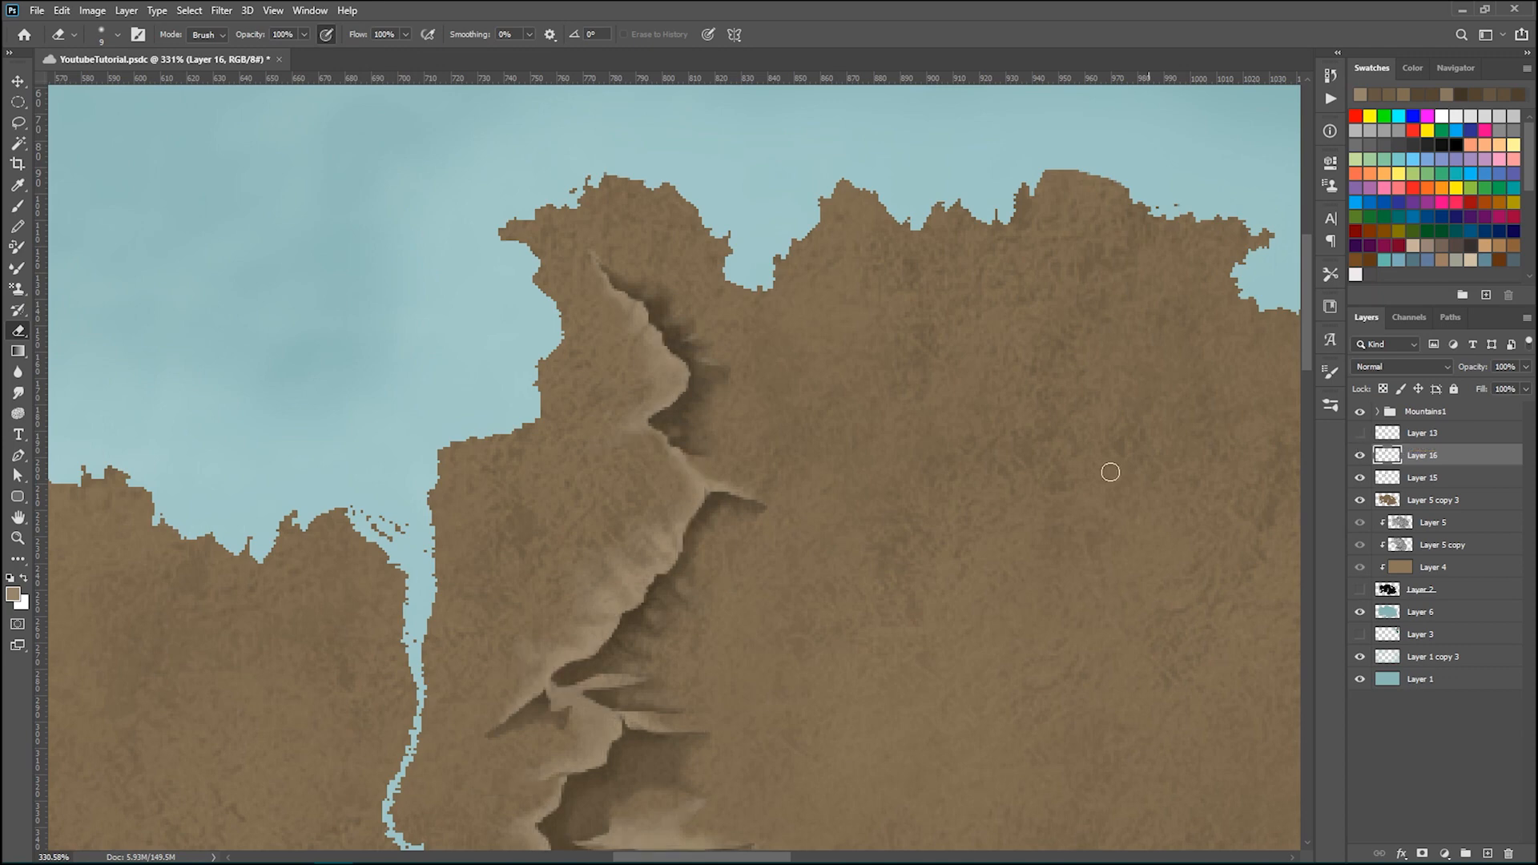
scroll(1109, 453, down, 1)
scroll(1203, 440, down, 2)
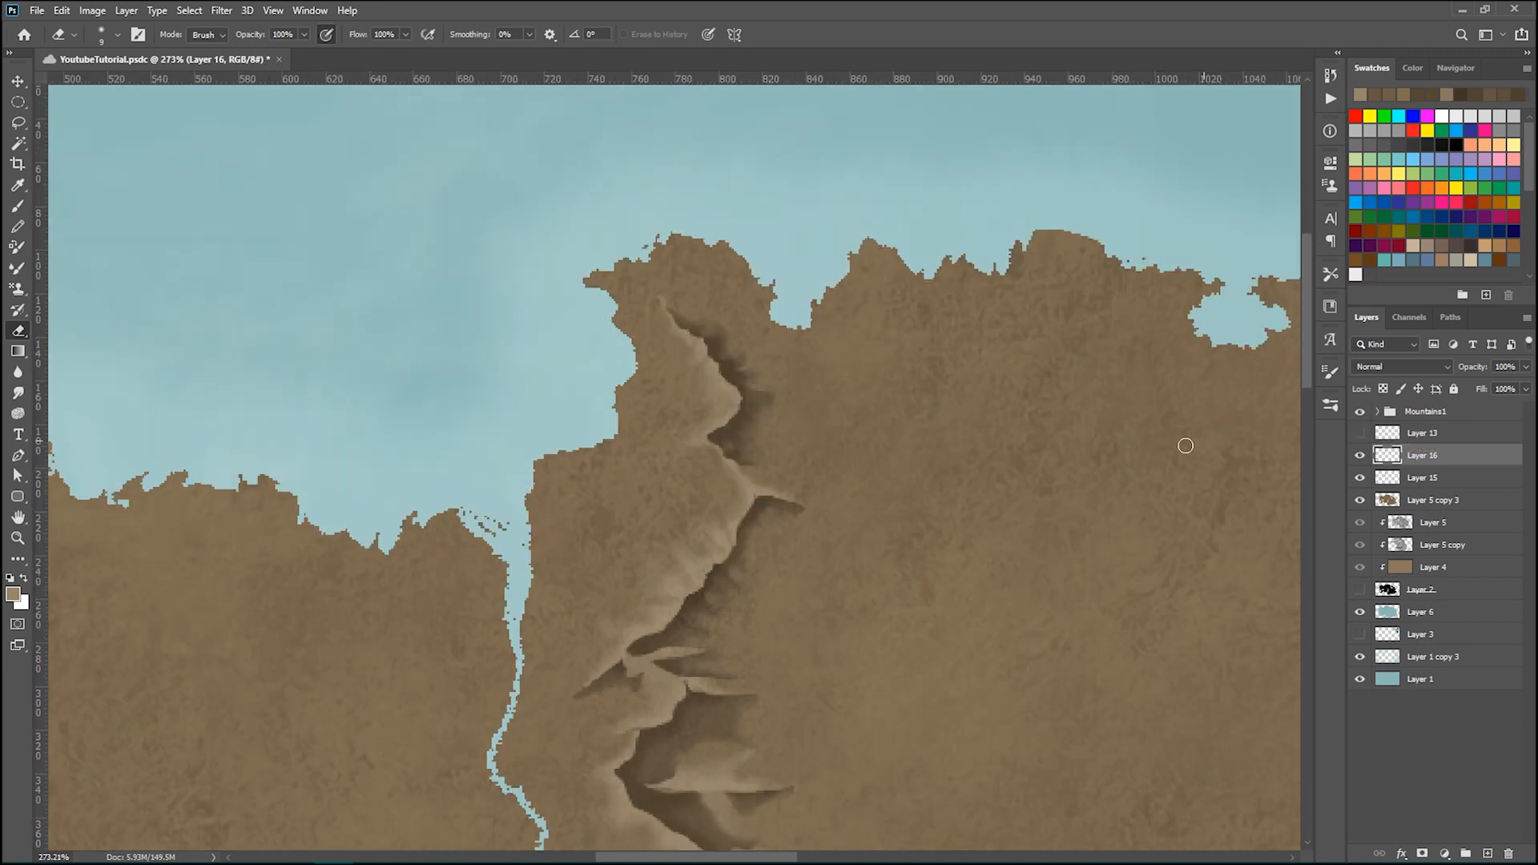
- Duplicate Layers 15 and 16, merge the duplicates into one layer, and hide the two originals
shift+click(1456, 479)
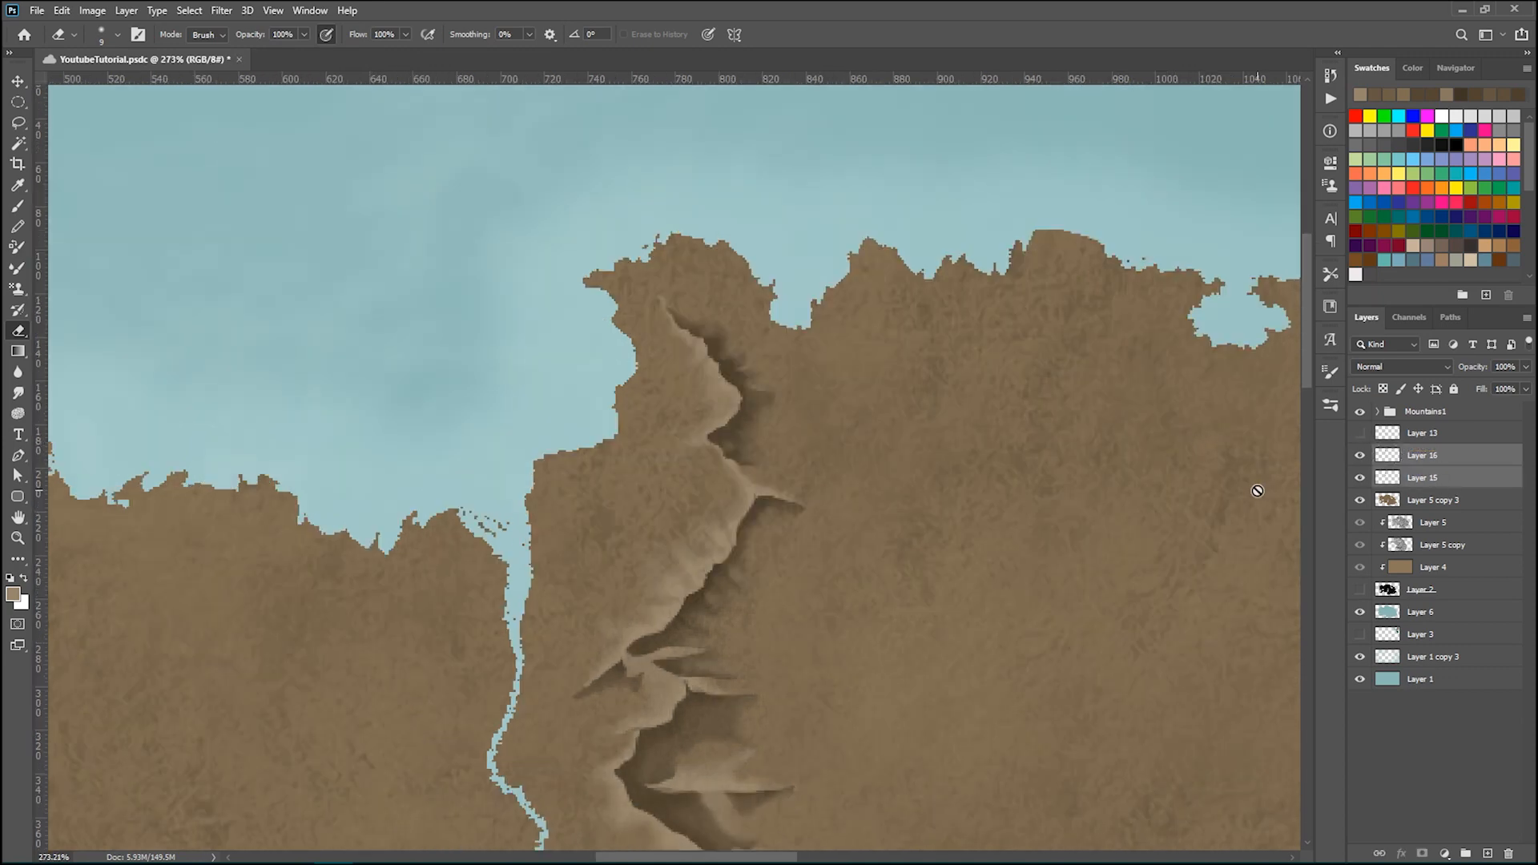
key(ctrl+j)
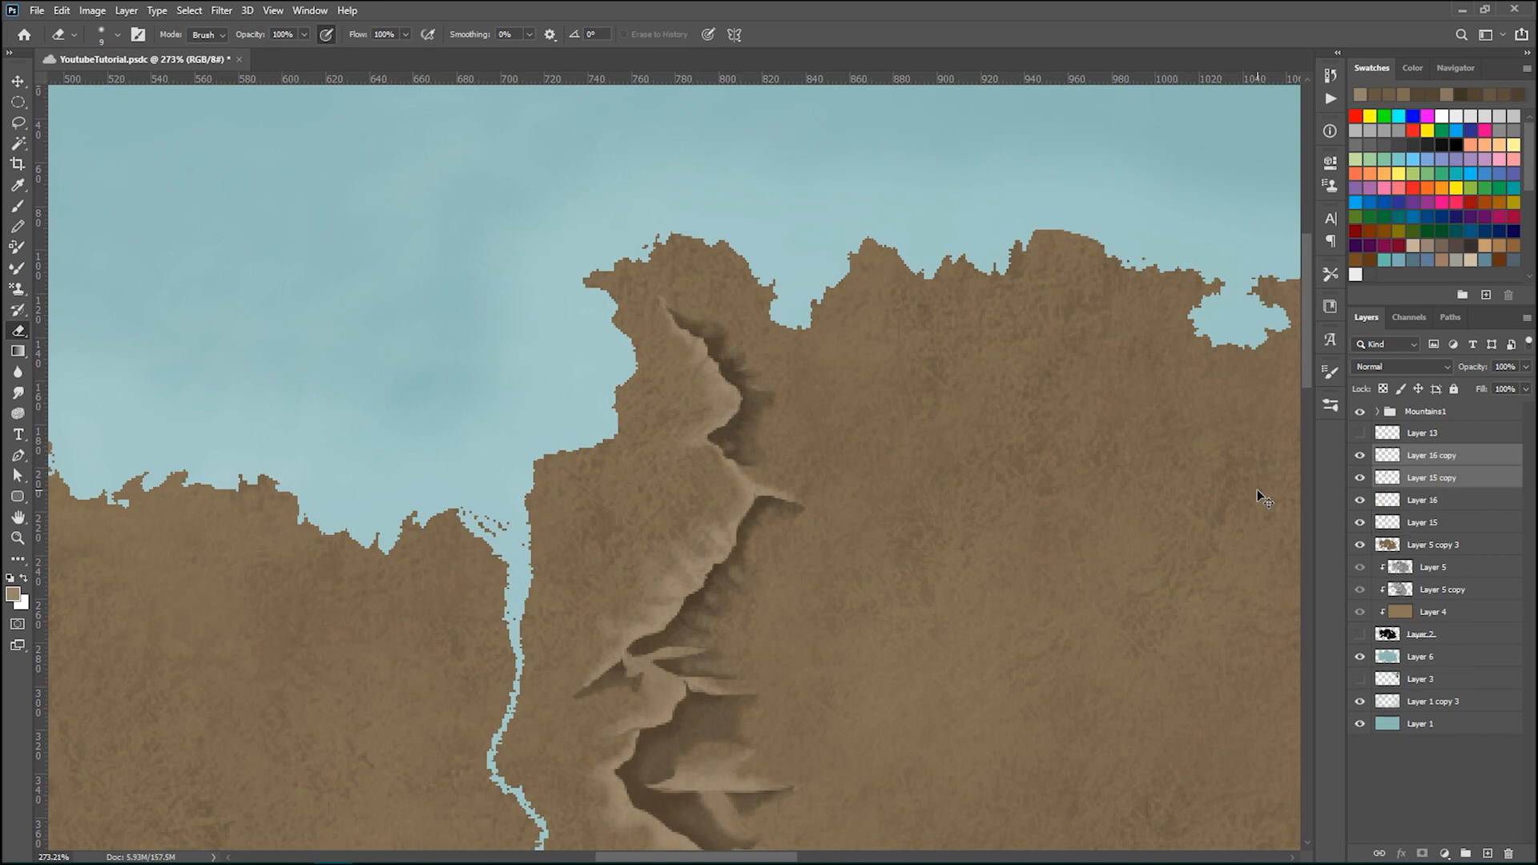
key(ctrl+e)
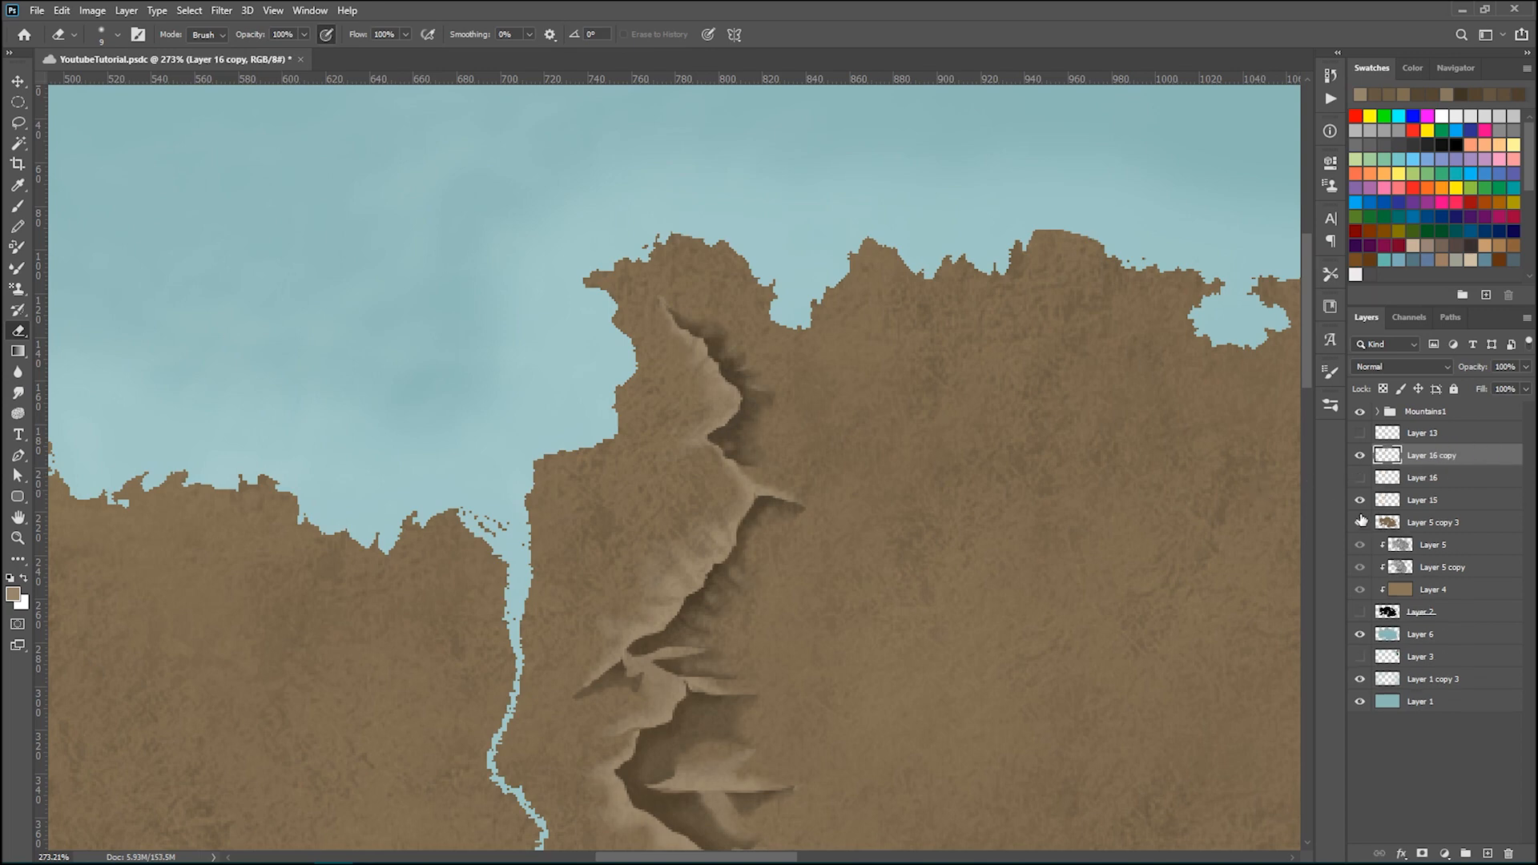
scroll(911, 443, down, 1)
scroll(284, 187, up, 1)
- Try the merged ridge layer at 79% opacity
key(l)
click(1525, 366)
click(1482, 364)
click(1530, 371)
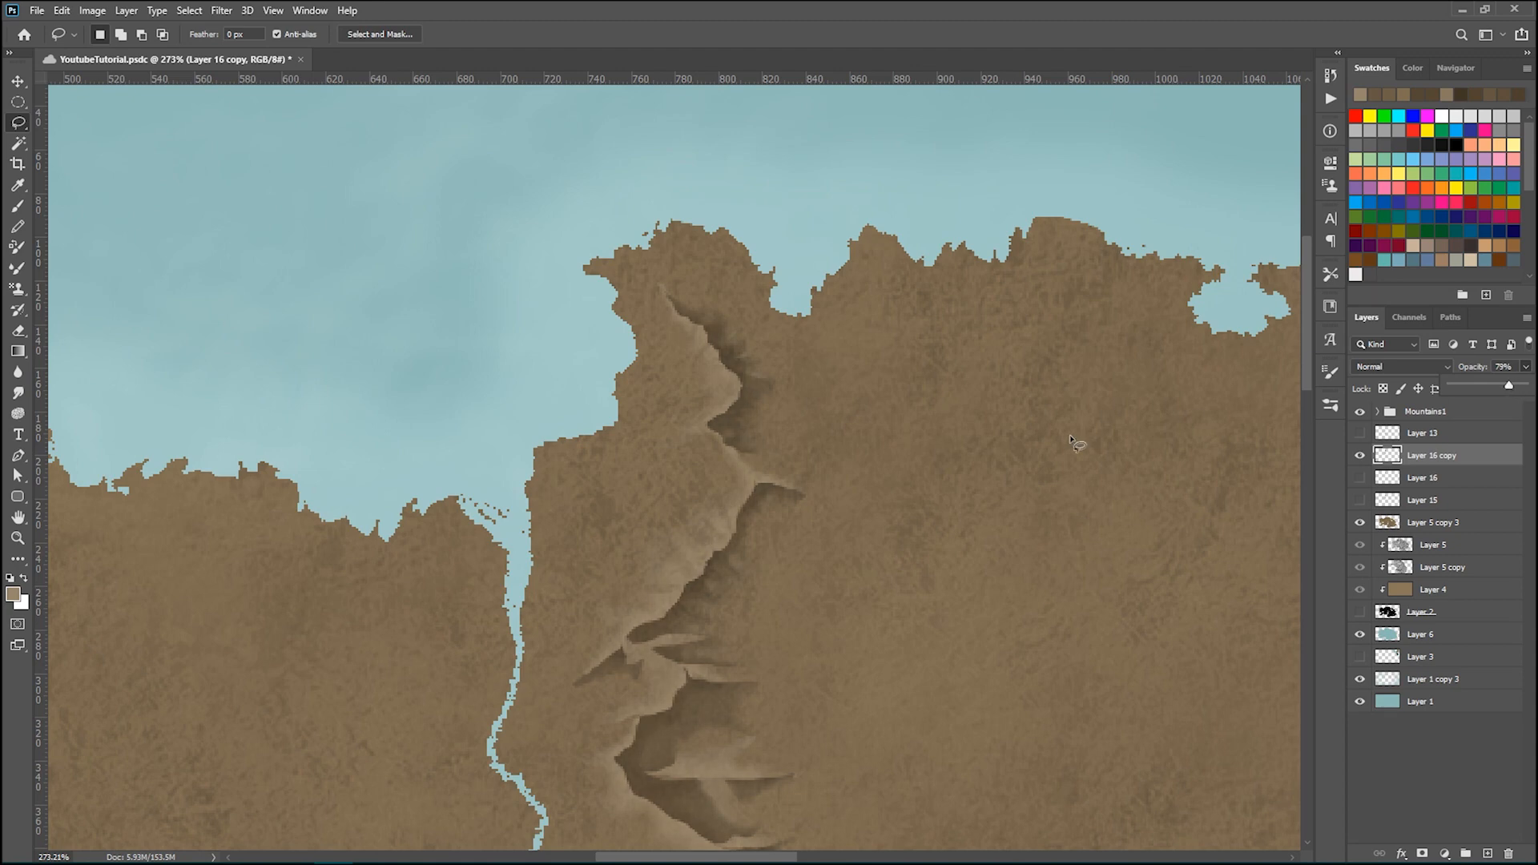
- Examine the faded ridge at whole-map scale and close up to judge how it blends into the land
key(ctrl+minus)
key(ctrl+minus)
scroll(811, 468, down, 1)
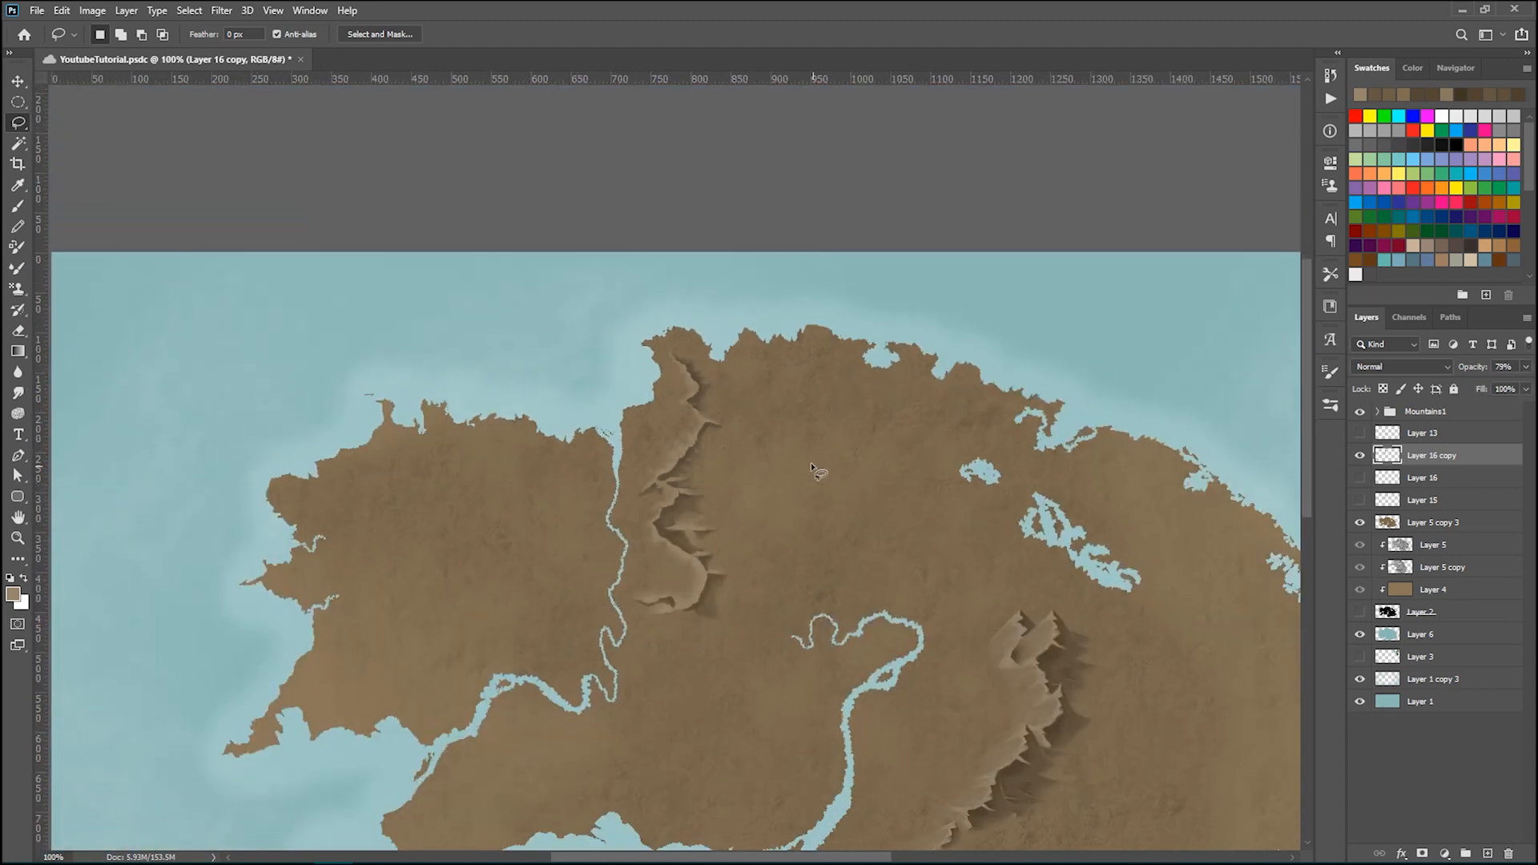
key(ctrl+plus)
key(ctrl+plus)
key(ctrl+plus)
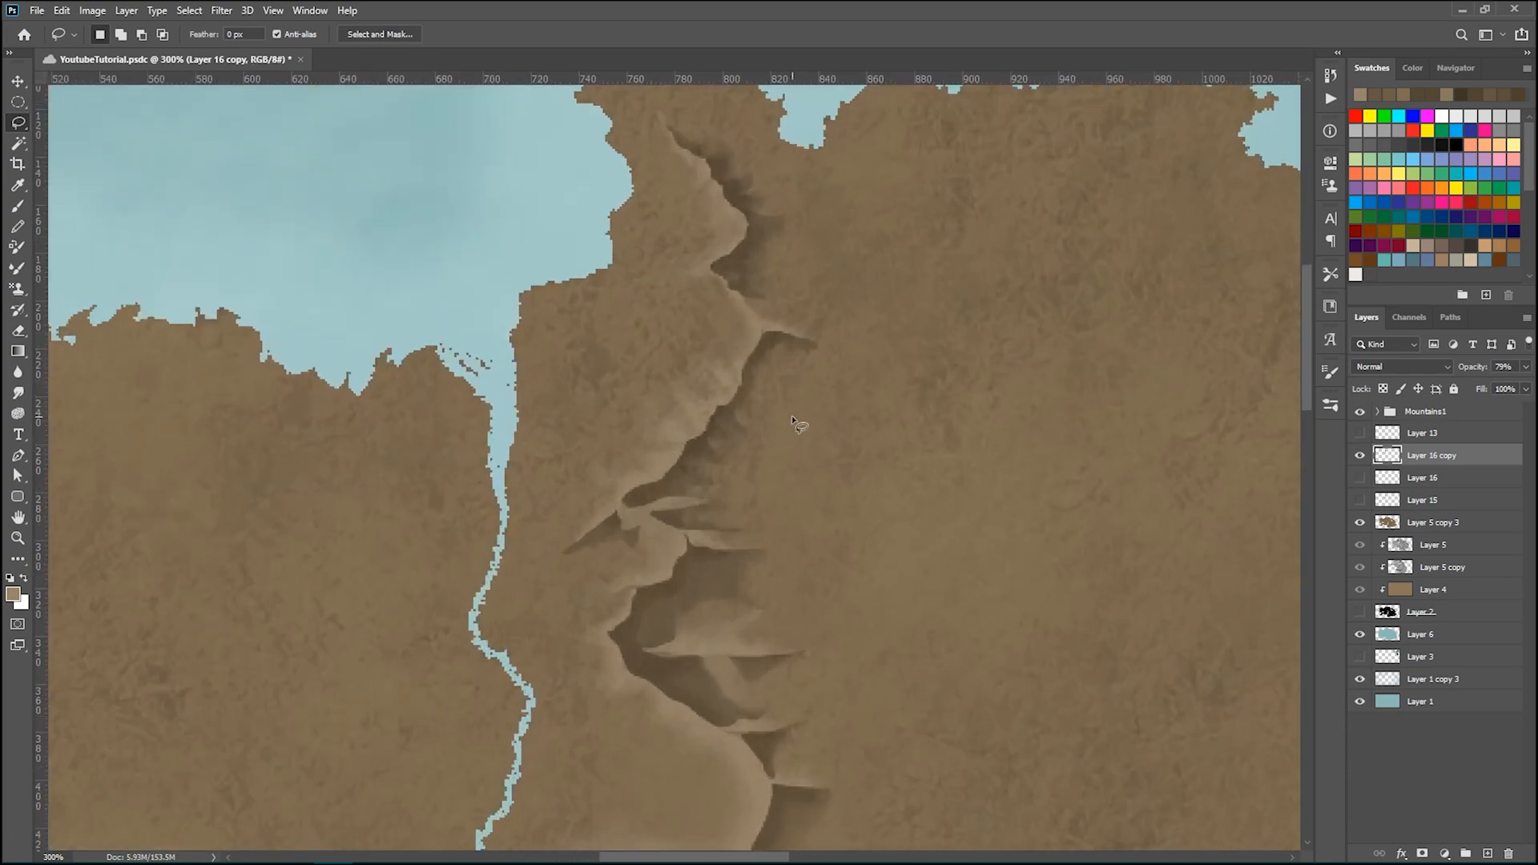
key(ctrl+minus)
key(ctrl+minus)
key(ctrl+minus)
key(ctrl+minus)
key(ctrl+plus)
key(ctrl+plus)
key(ctrl+plus)
click(204, 10)
click(576, 3)
scroll(824, 383, up, 3)
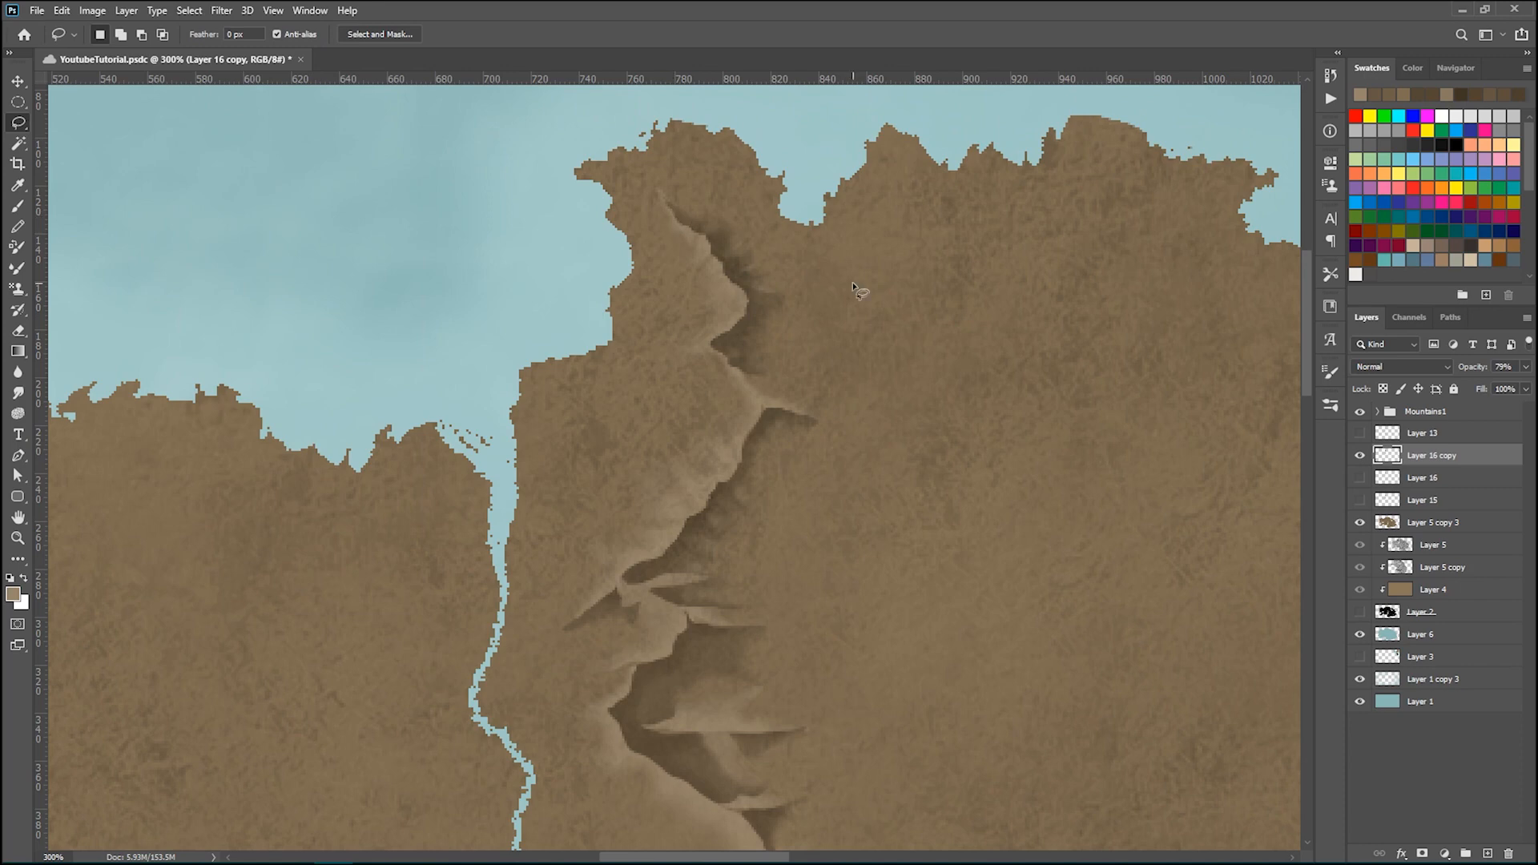
- Restore the merged ridge layer's opacity to 100%, and lasso its northern section down to the first junction onto a new layer
click(1528, 366)
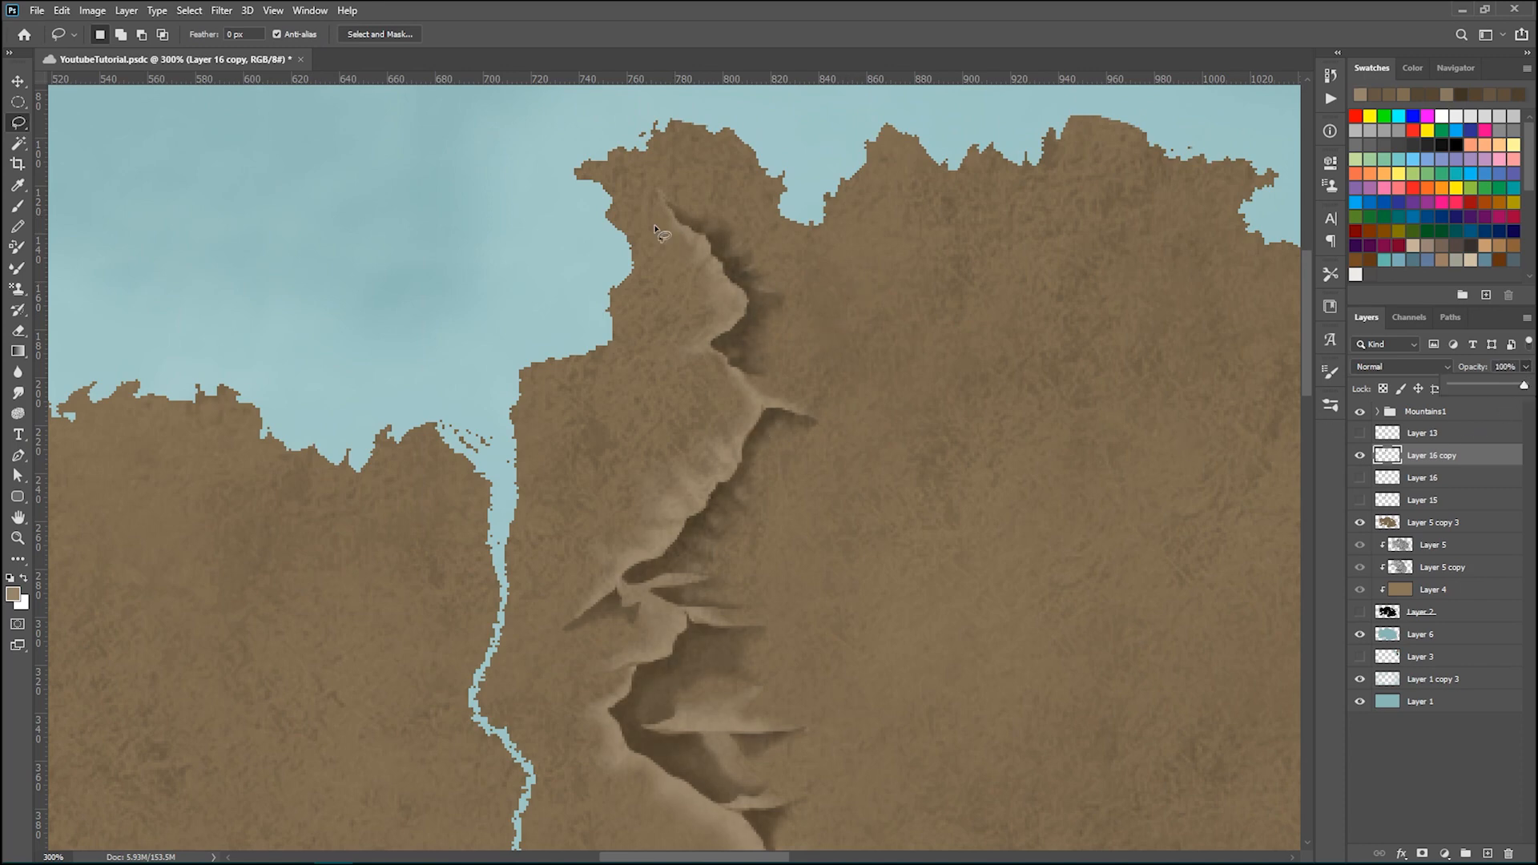
drag(637, 149, 622, 210)
mouse_move(667, 289)
mouse_down()
mouse_move(642, 366)
mouse_move(572, 457)
mouse_up()
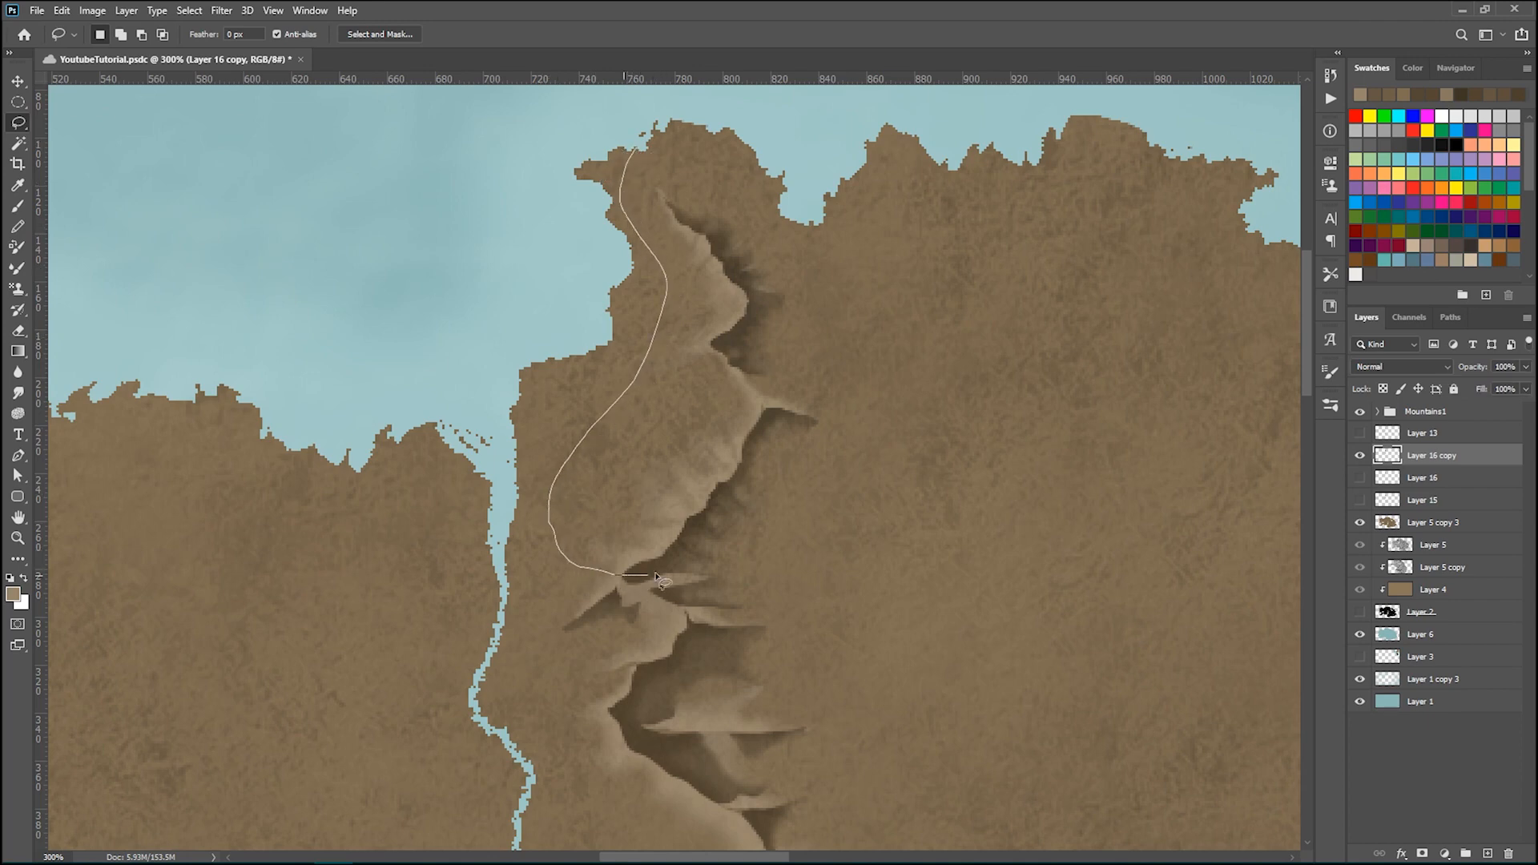
mouse_move(715, 576)
mouse_down()
mouse_move(910, 418)
mouse_move(838, 227)
mouse_move(668, 125)
mouse_move(638, 142)
mouse_up()
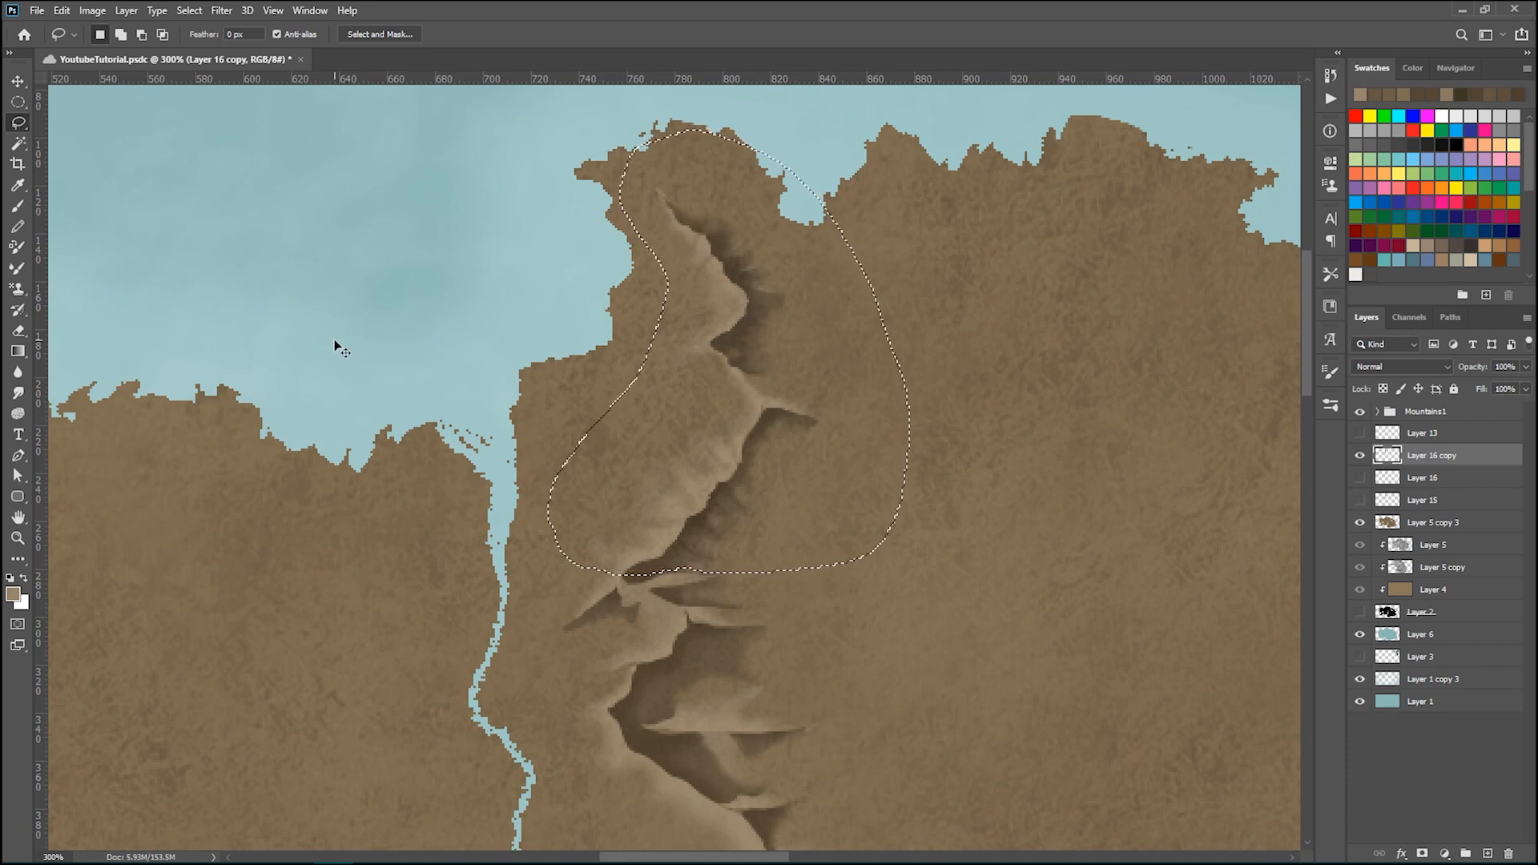
key(ctrl+j)
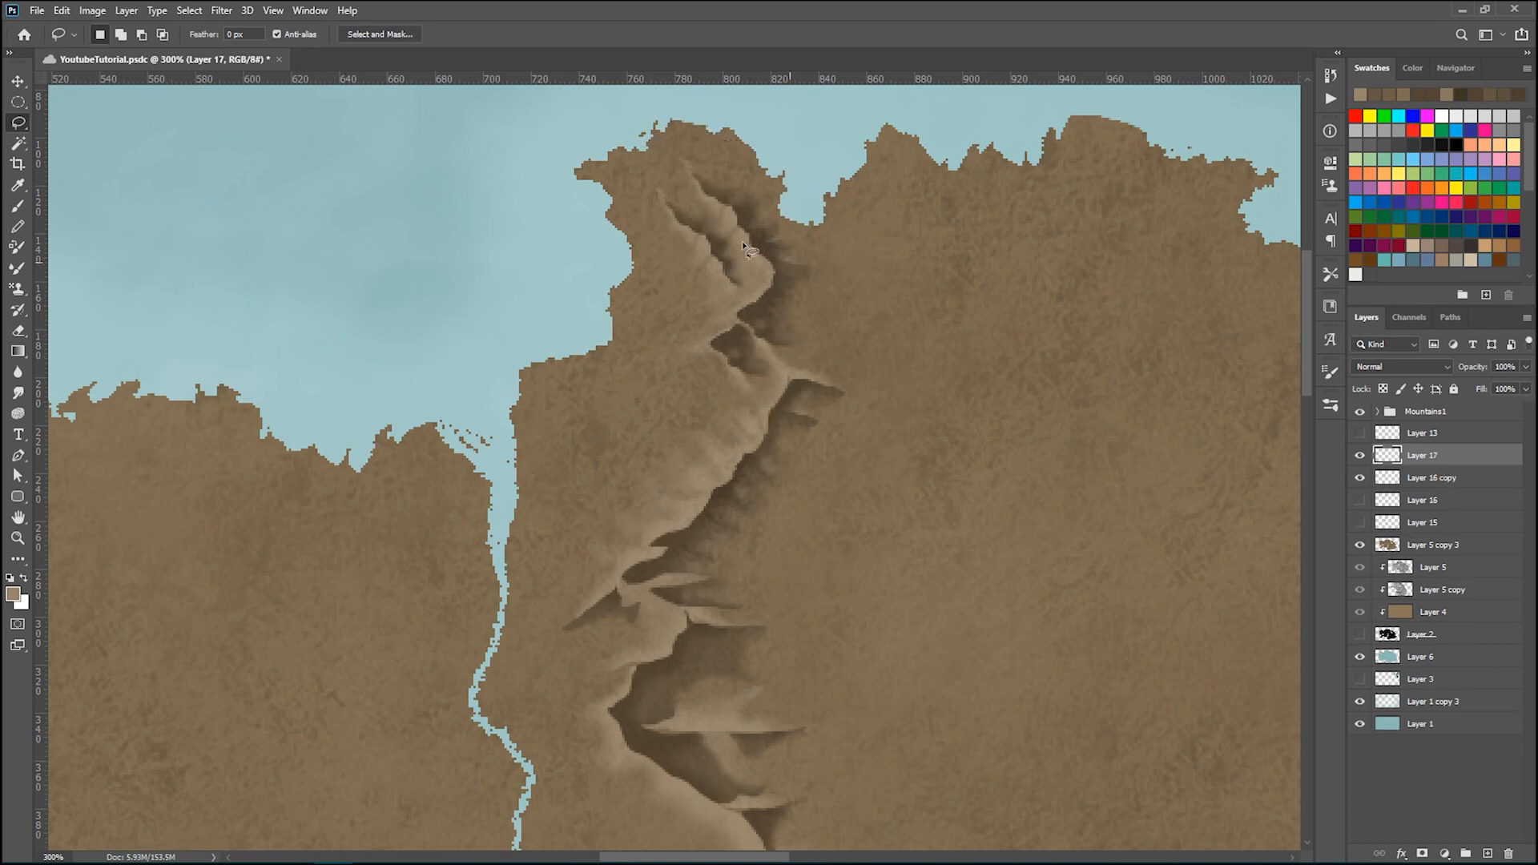
- Reposition the copied northern section along the ridge's original line, hide the merged ridge layer, and duplicate the section
click(20, 81)
scroll(860, 352, down, 1)
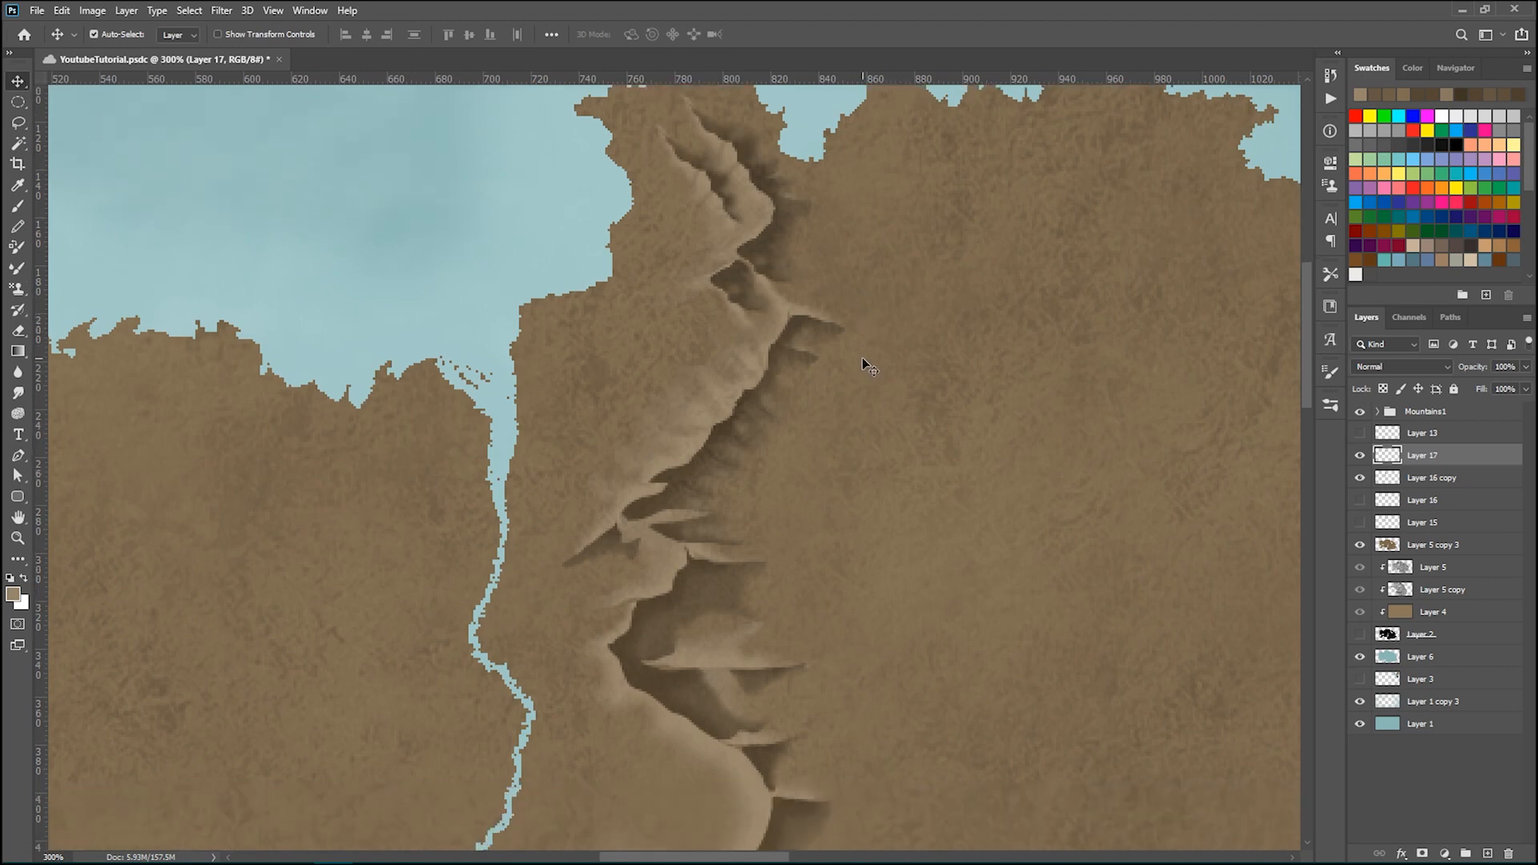
drag(819, 339, 982, 419)
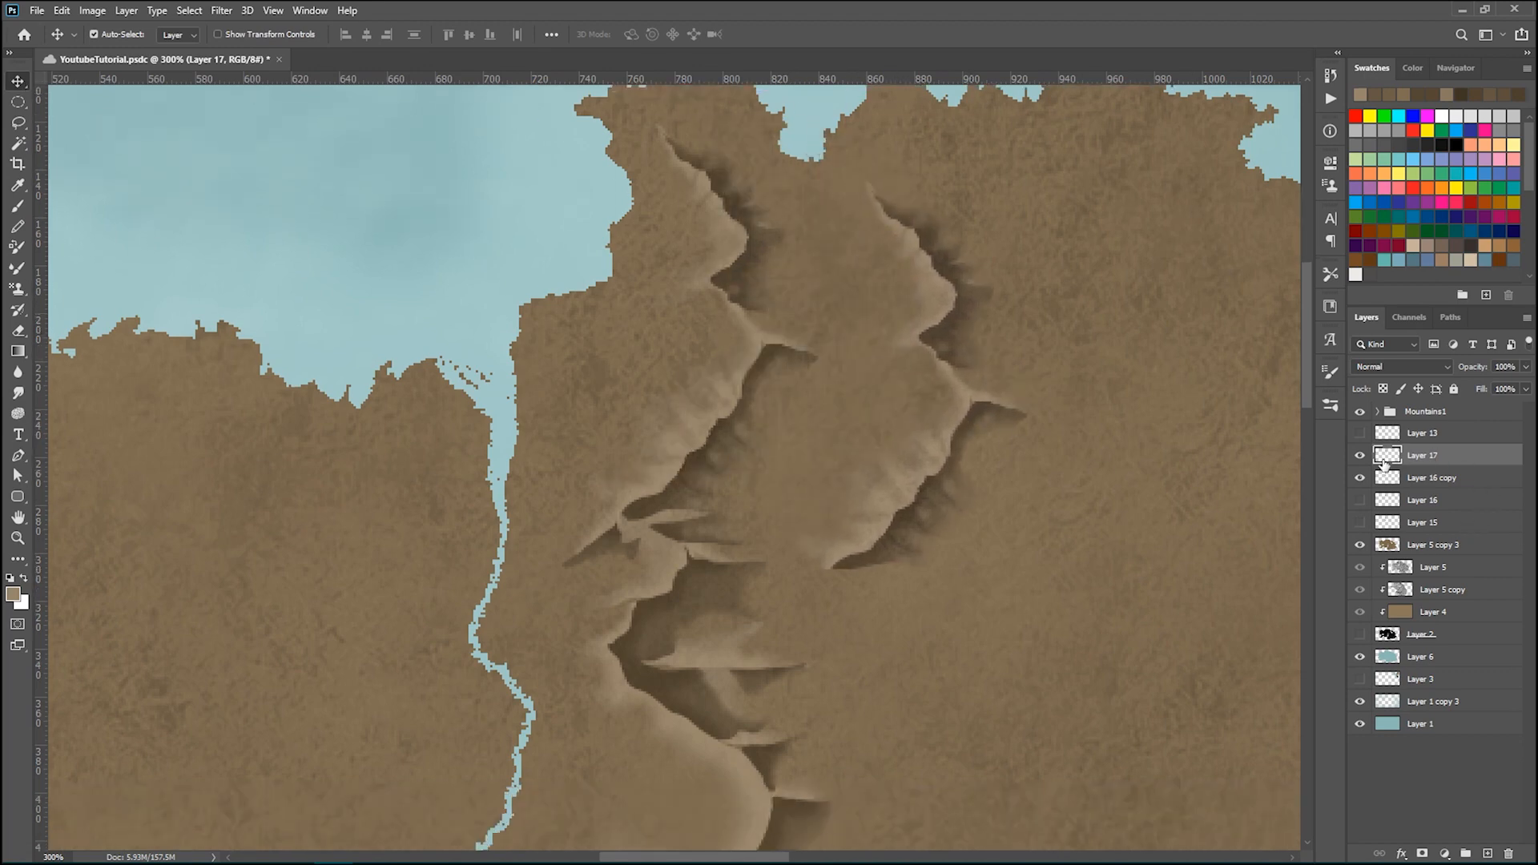
drag(940, 403, 677, 555)
- Scale the duplicate section to about 75%, rotate it about 35°, and place it across the northern ridge as crossing spurs
key(ctrl+t)
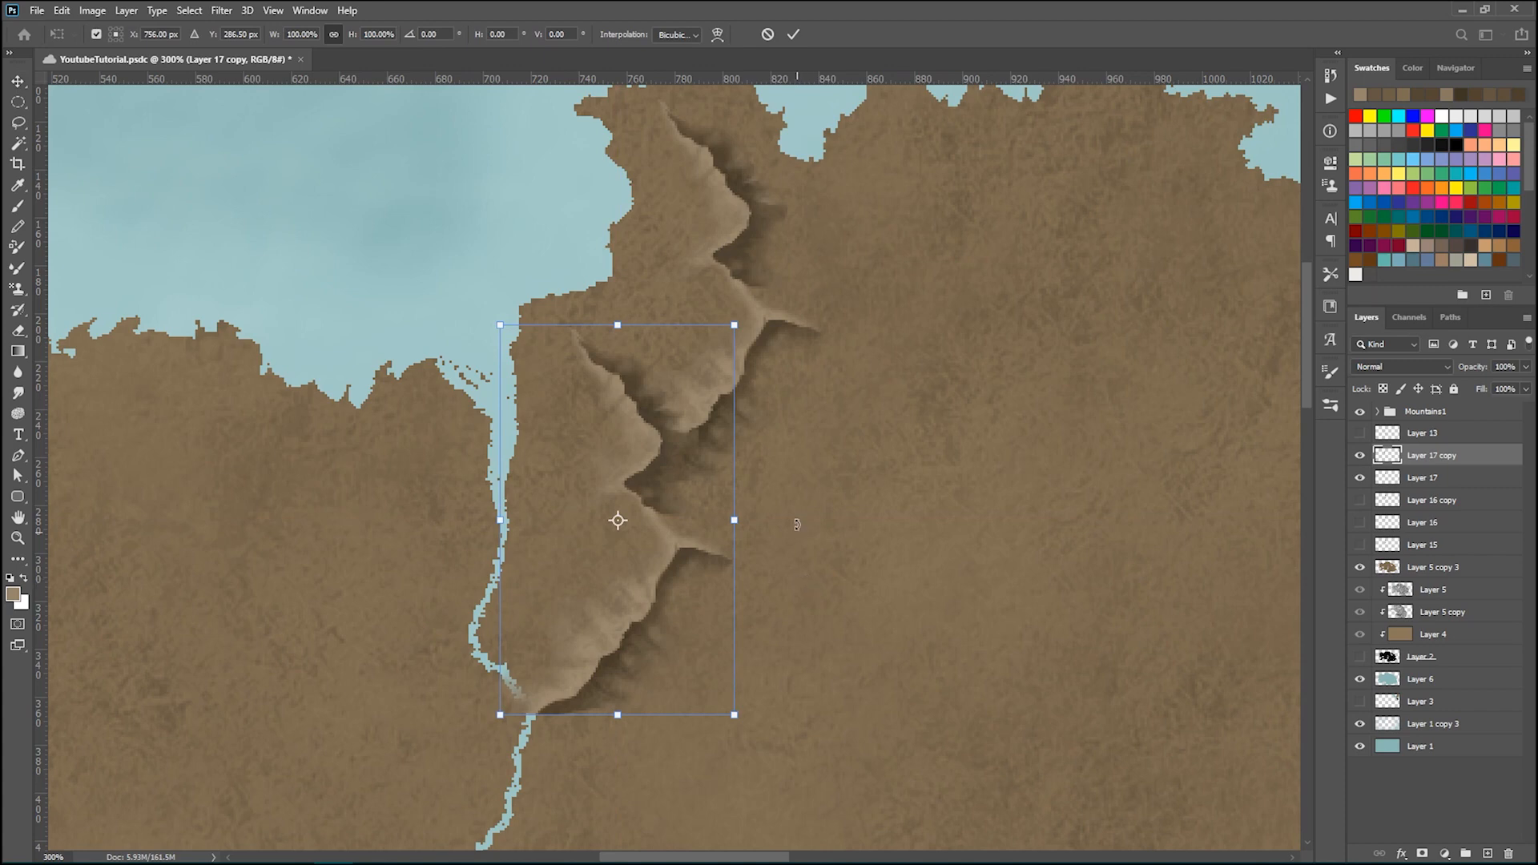
drag(801, 360, 704, 290)
drag(673, 541, 937, 409)
scroll(1108, 390, up, 1)
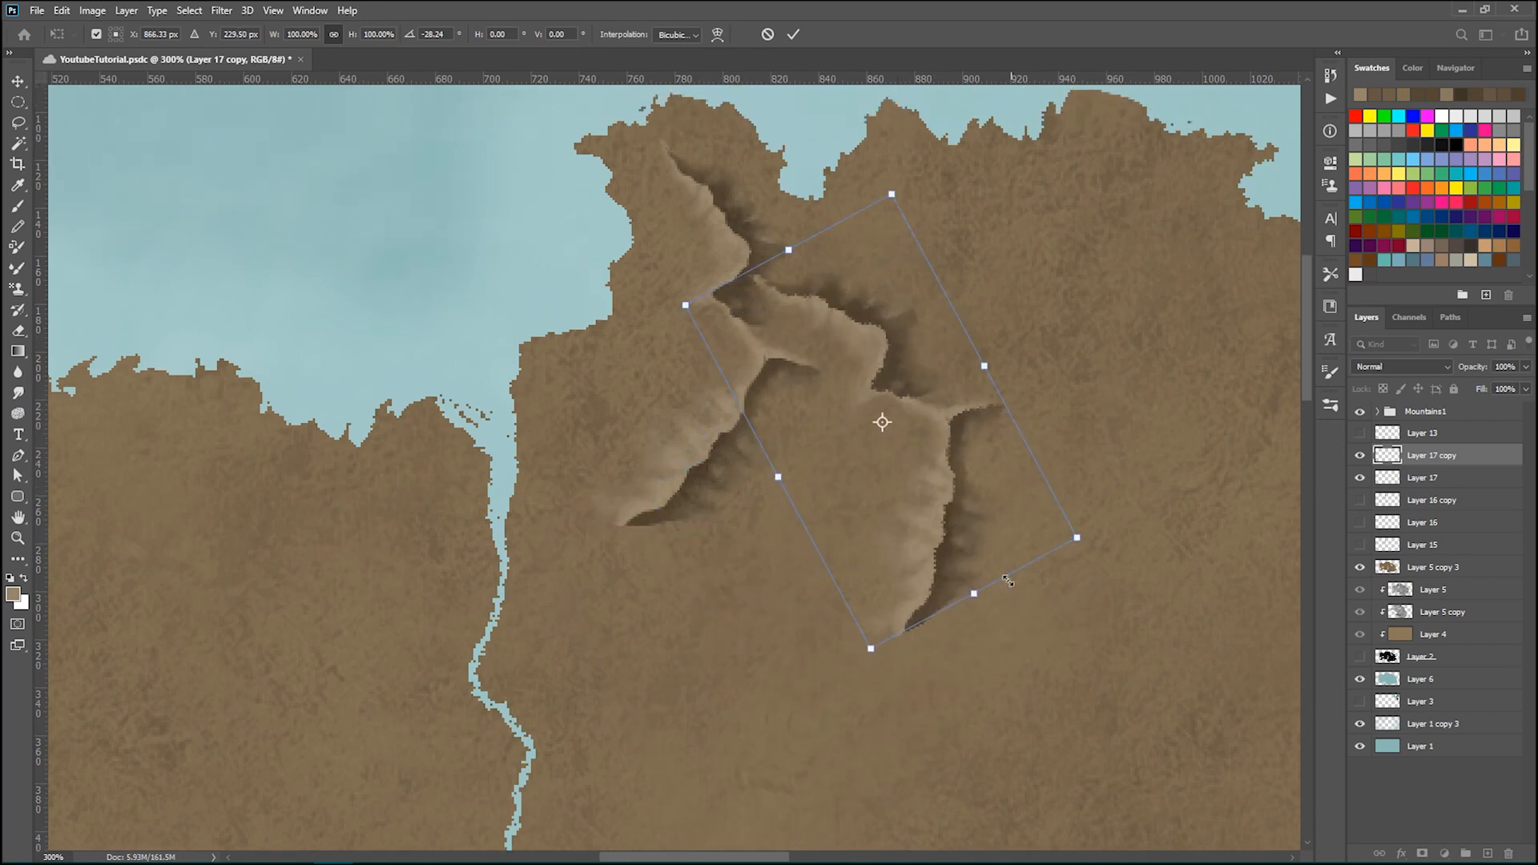
drag(974, 594, 953, 509)
drag(1002, 460, 866, 553)
drag(859, 421, 755, 332)
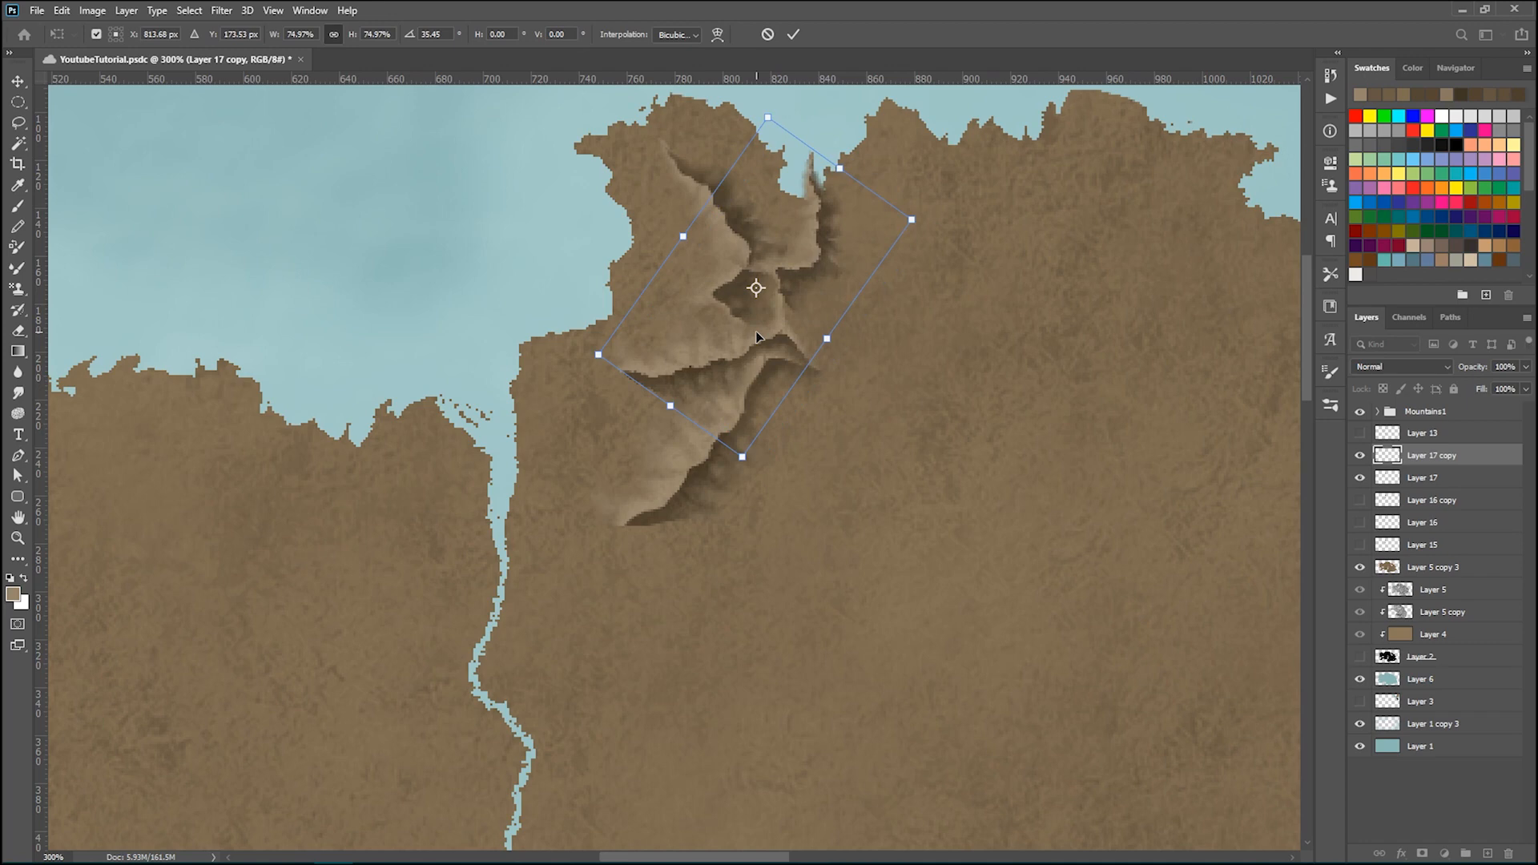
key(Return)
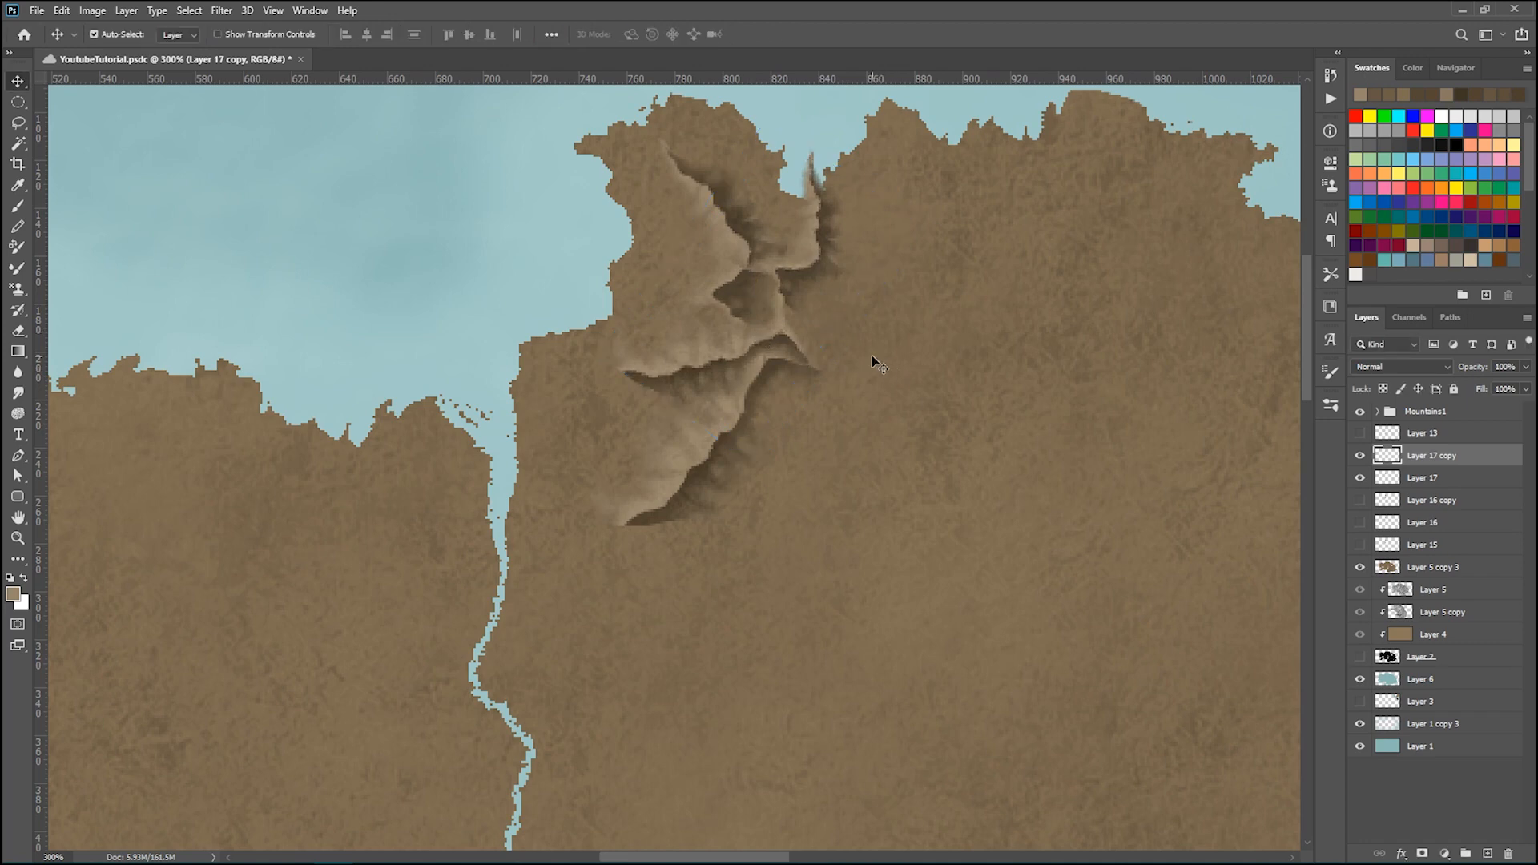
- Erase the northern end of the crossing spurs where it overlaps the small bay, using an enlarged soft eraser
key(e)
key(bracketright)
key(bracketright)
key(bracketright)
key(bracketright)
key(bracketright)
key(bracketright)
key(bracketright)
drag(802, 146, 835, 214)
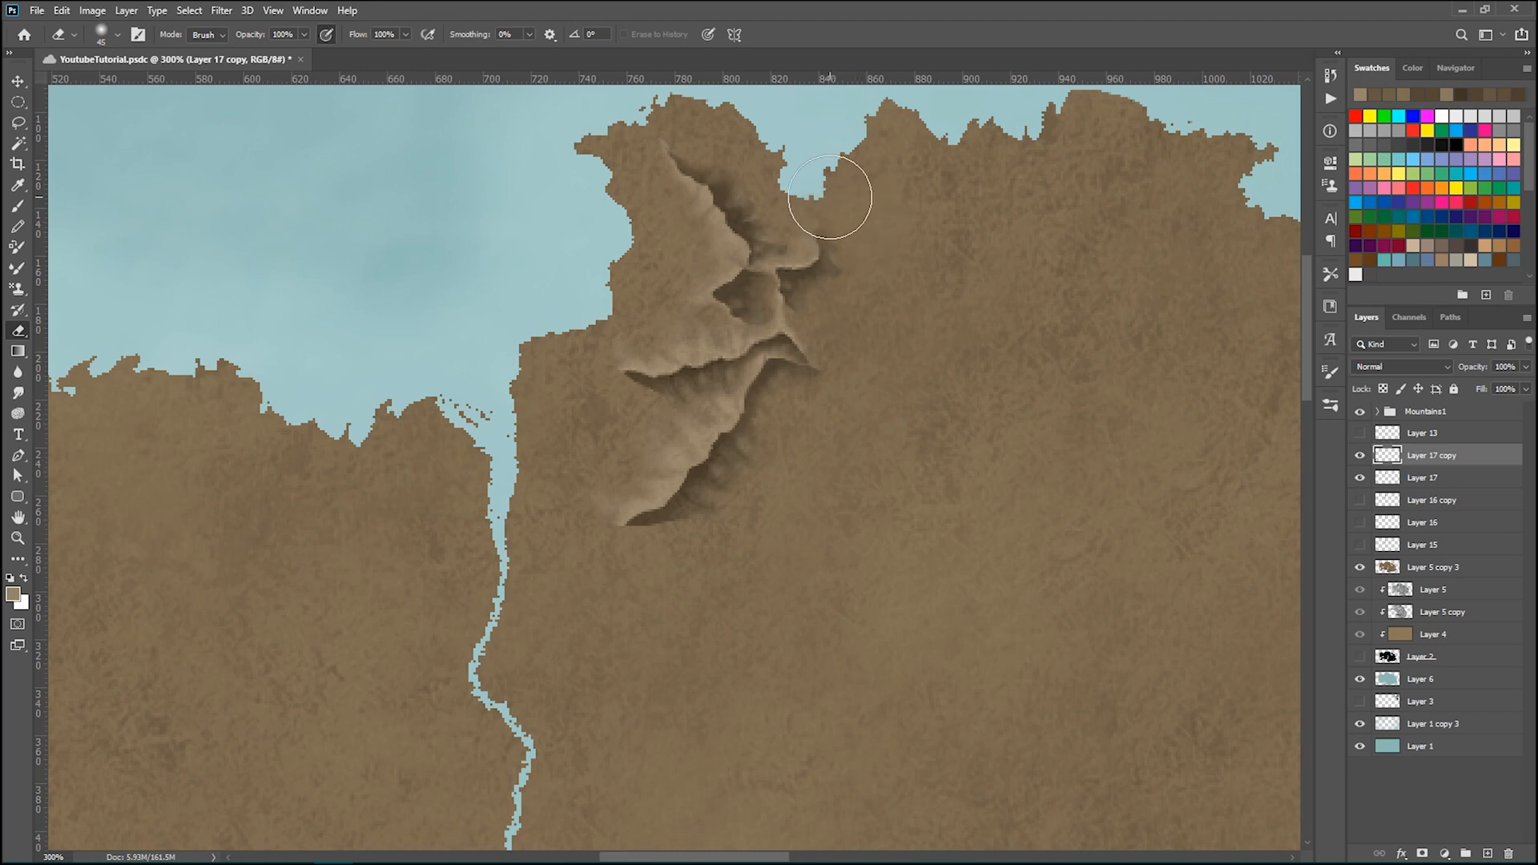
- With a size 20 eraser, trim the crossing spurs' western tip and the parts that cover the main ridge line
key(bracketleft)
key(bracketleft)
key(bracketleft)
key(bracketleft)
key(bracketleft)
mouse_move(676, 298)
mouse_down()
mouse_move(611, 373)
mouse_move(640, 408)
mouse_up()
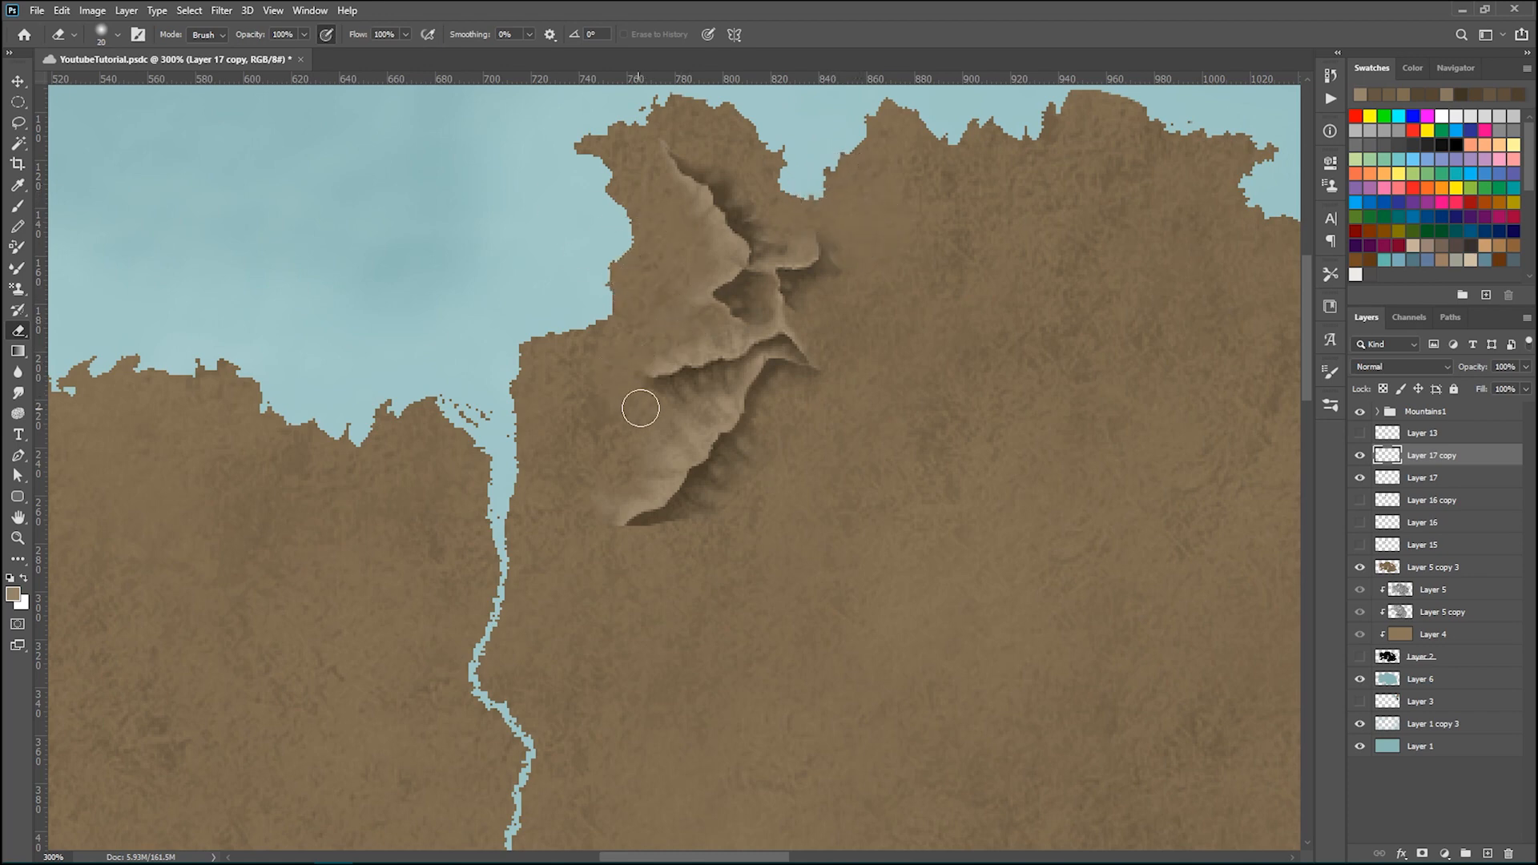
drag(753, 315, 756, 365)
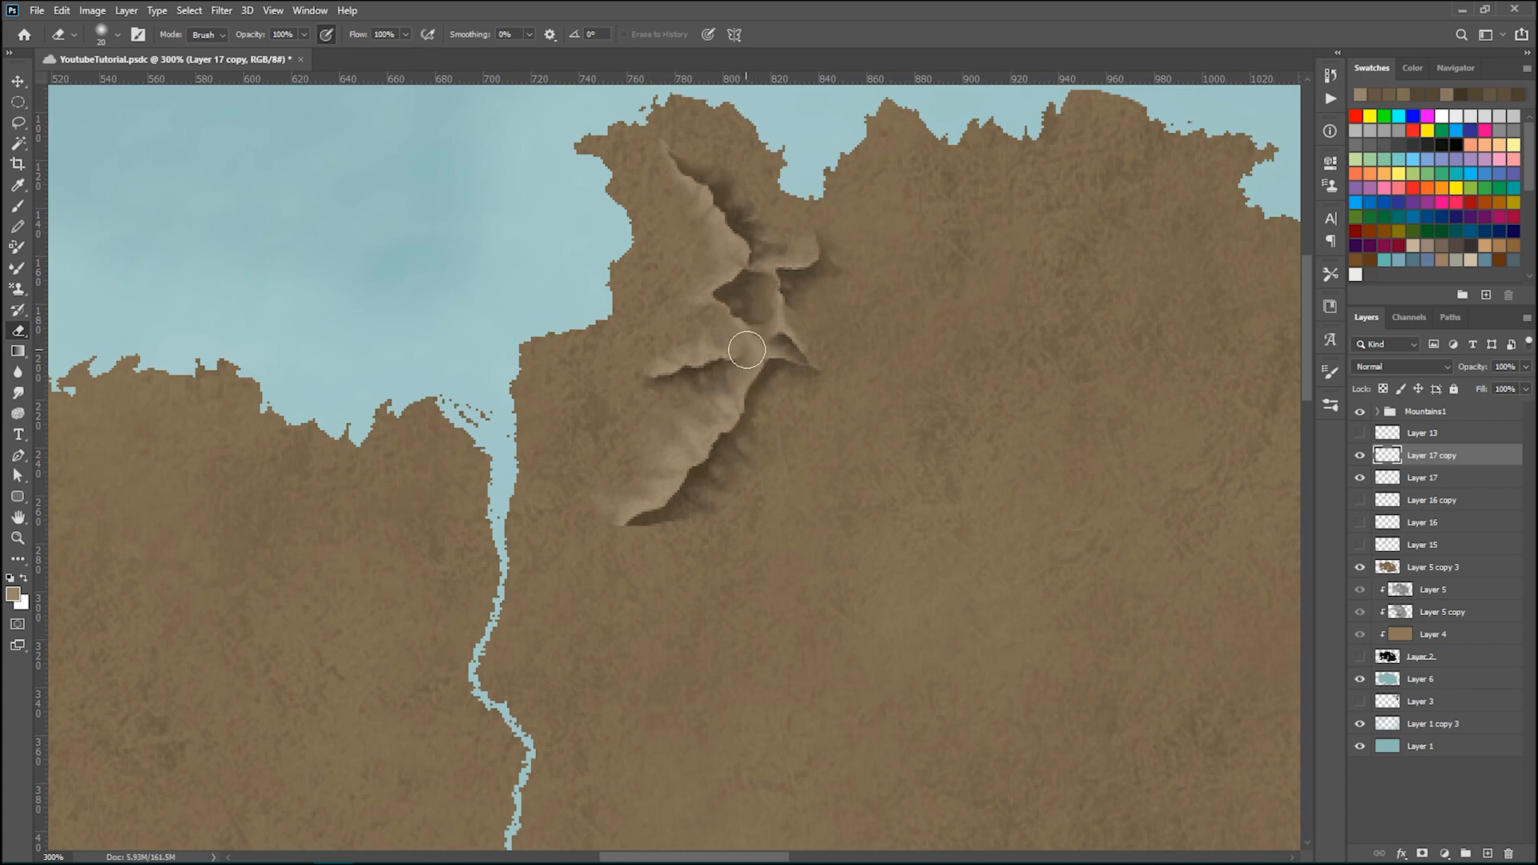
mouse_move(741, 296)
mouse_down()
mouse_move(791, 314)
mouse_move(777, 309)
mouse_up()
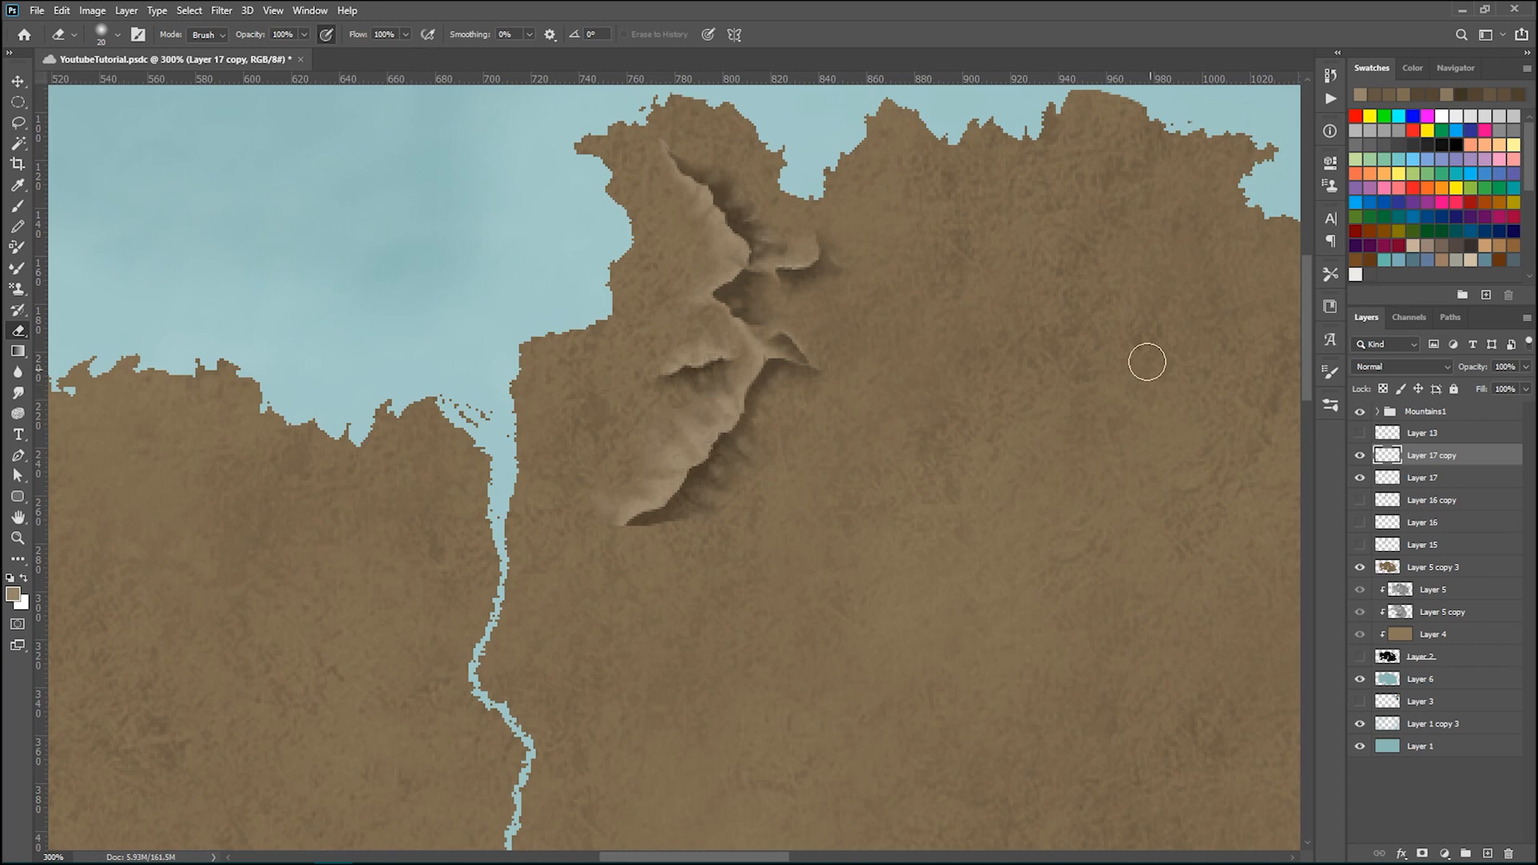
- Duplicate the trimmed spurs, rotate the copy and set it beside the ridge's east slope, and erase all but its lower spur
key(ctrl+j)
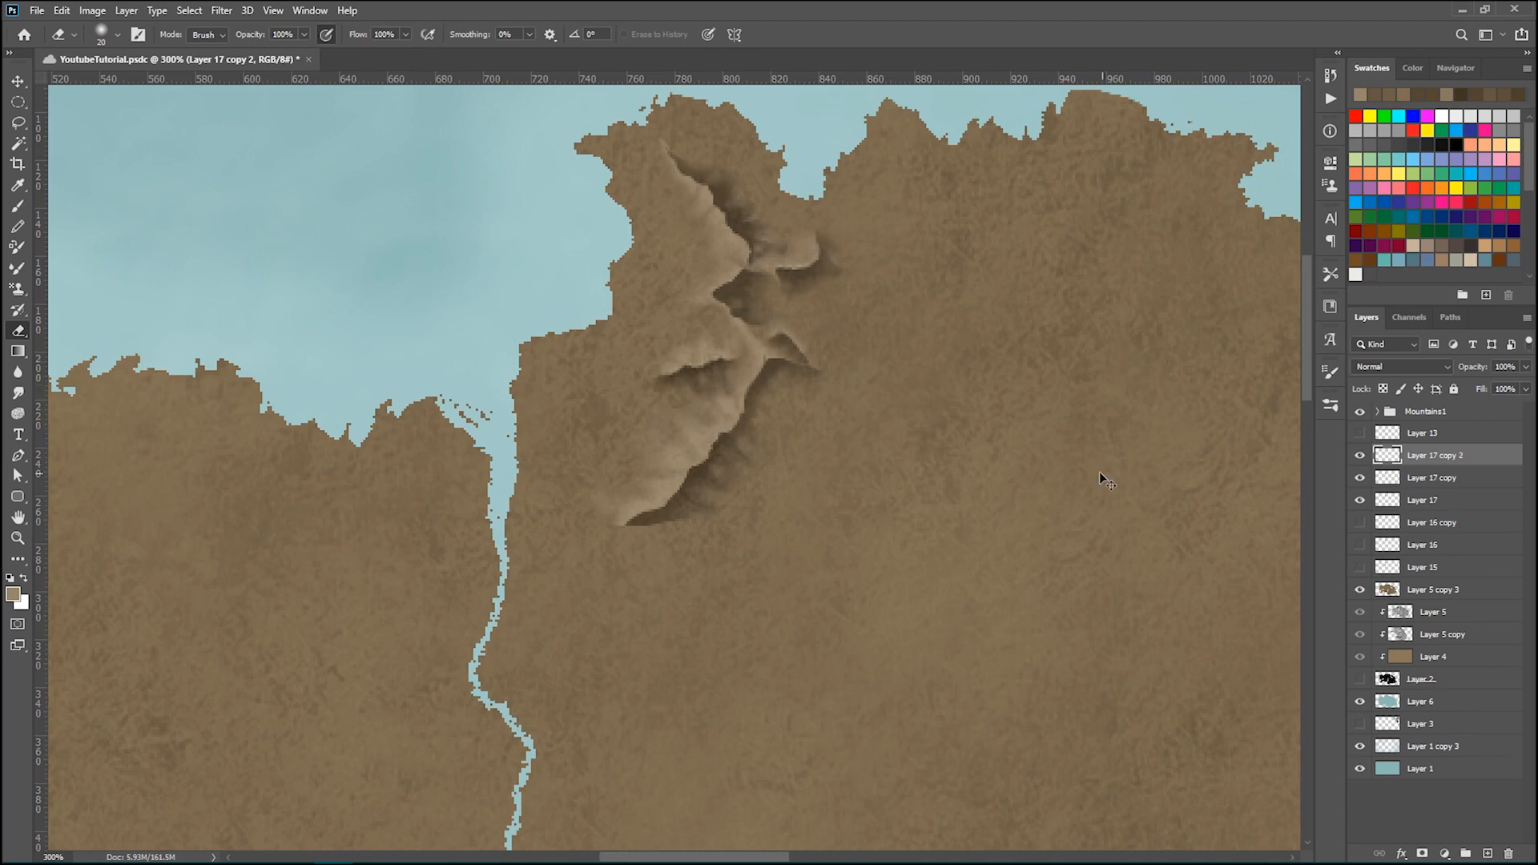
key(ctrl+t)
drag(959, 446, 837, 231)
mouse_move(789, 340)
mouse_down()
mouse_move(821, 456)
mouse_move(821, 535)
mouse_move(805, 324)
mouse_move(797, 348)
mouse_up()
key(Return)
key(e)
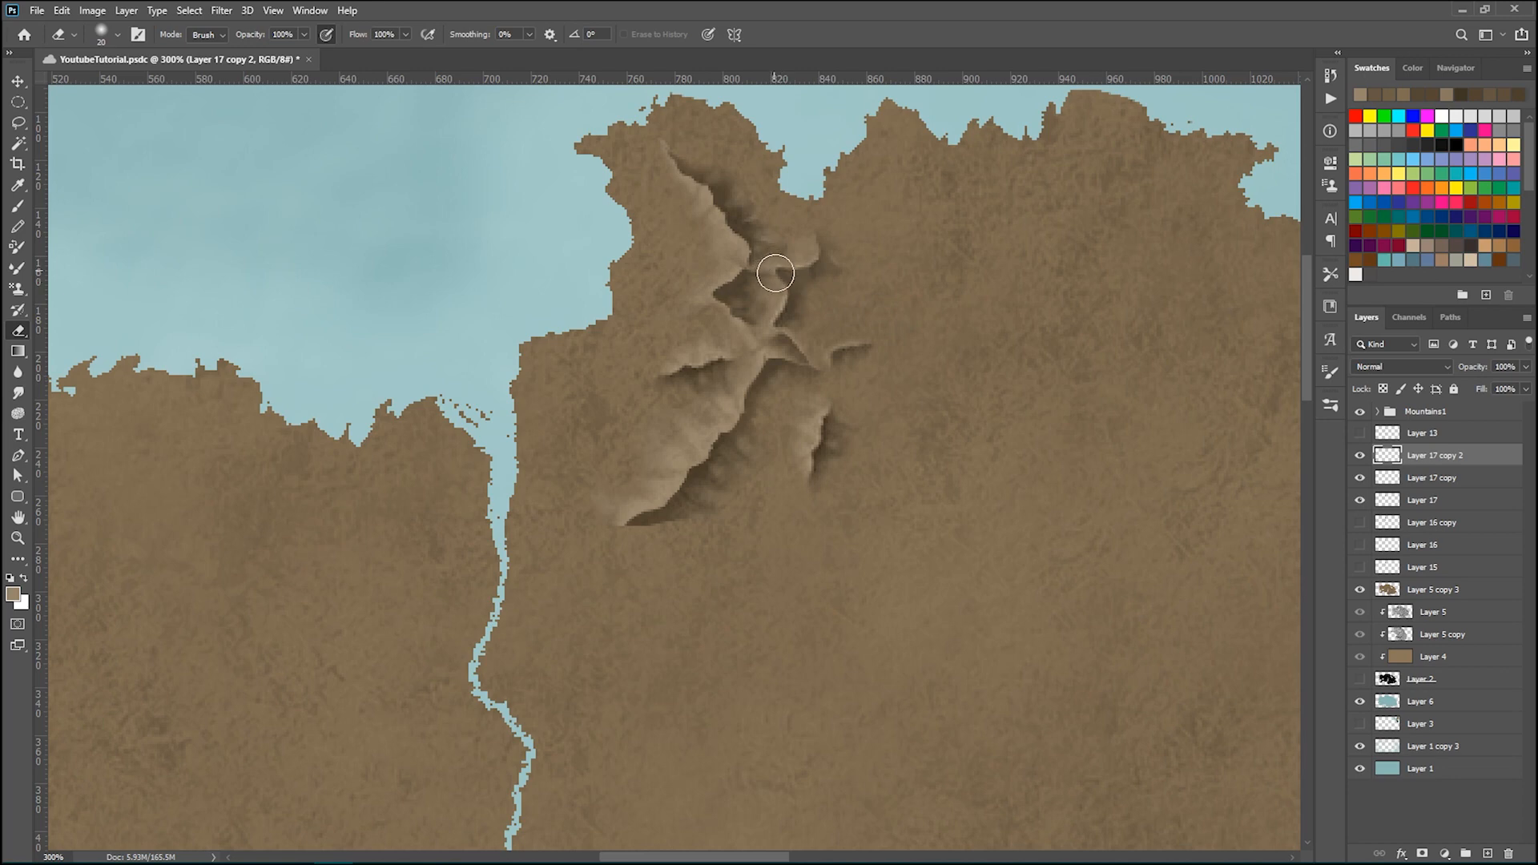
mouse_move(789, 289)
mouse_down()
mouse_move(788, 343)
mouse_move(811, 314)
mouse_move(911, 333)
mouse_move(847, 335)
mouse_up()
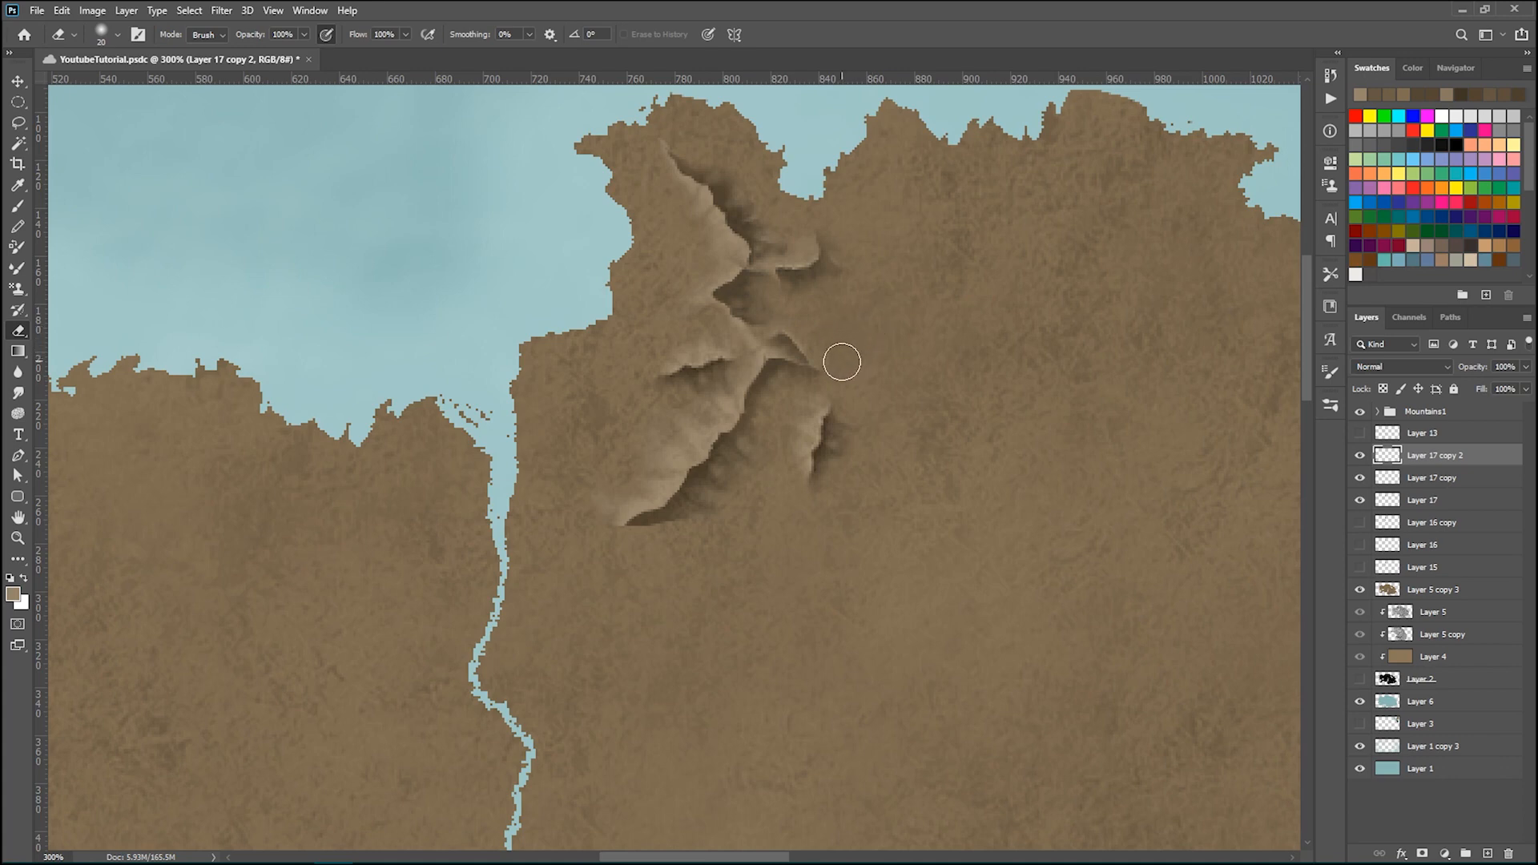
- Move and rotate the remaining spur so it branches eastward from the lower part of the northern ridge section
click(13, 83)
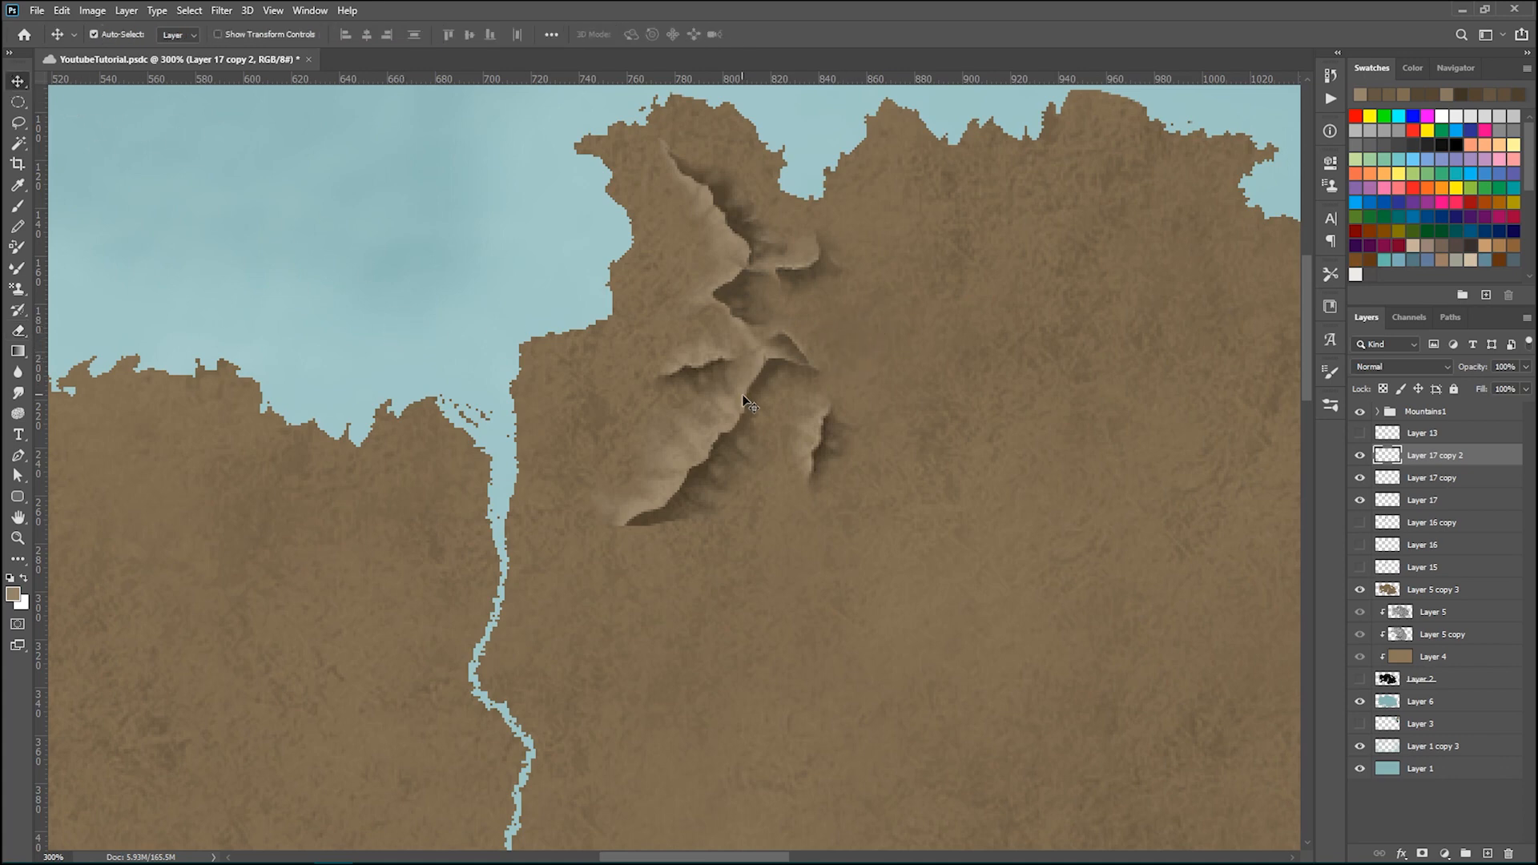
drag(825, 454, 737, 492)
key(ctrl+t)
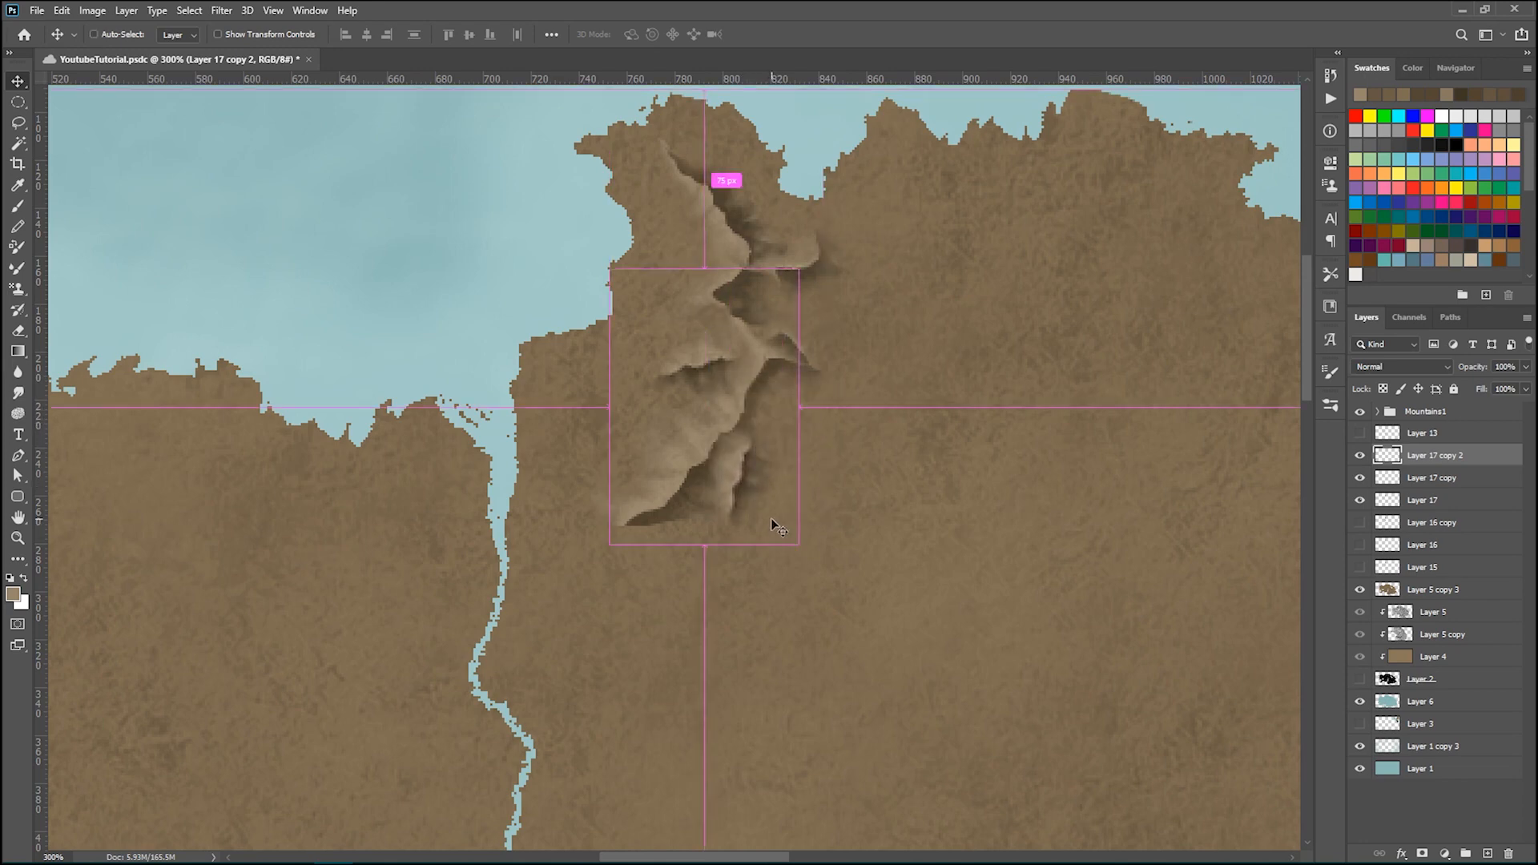
drag(850, 319, 852, 640)
drag(747, 433, 876, 423)
key(Return)
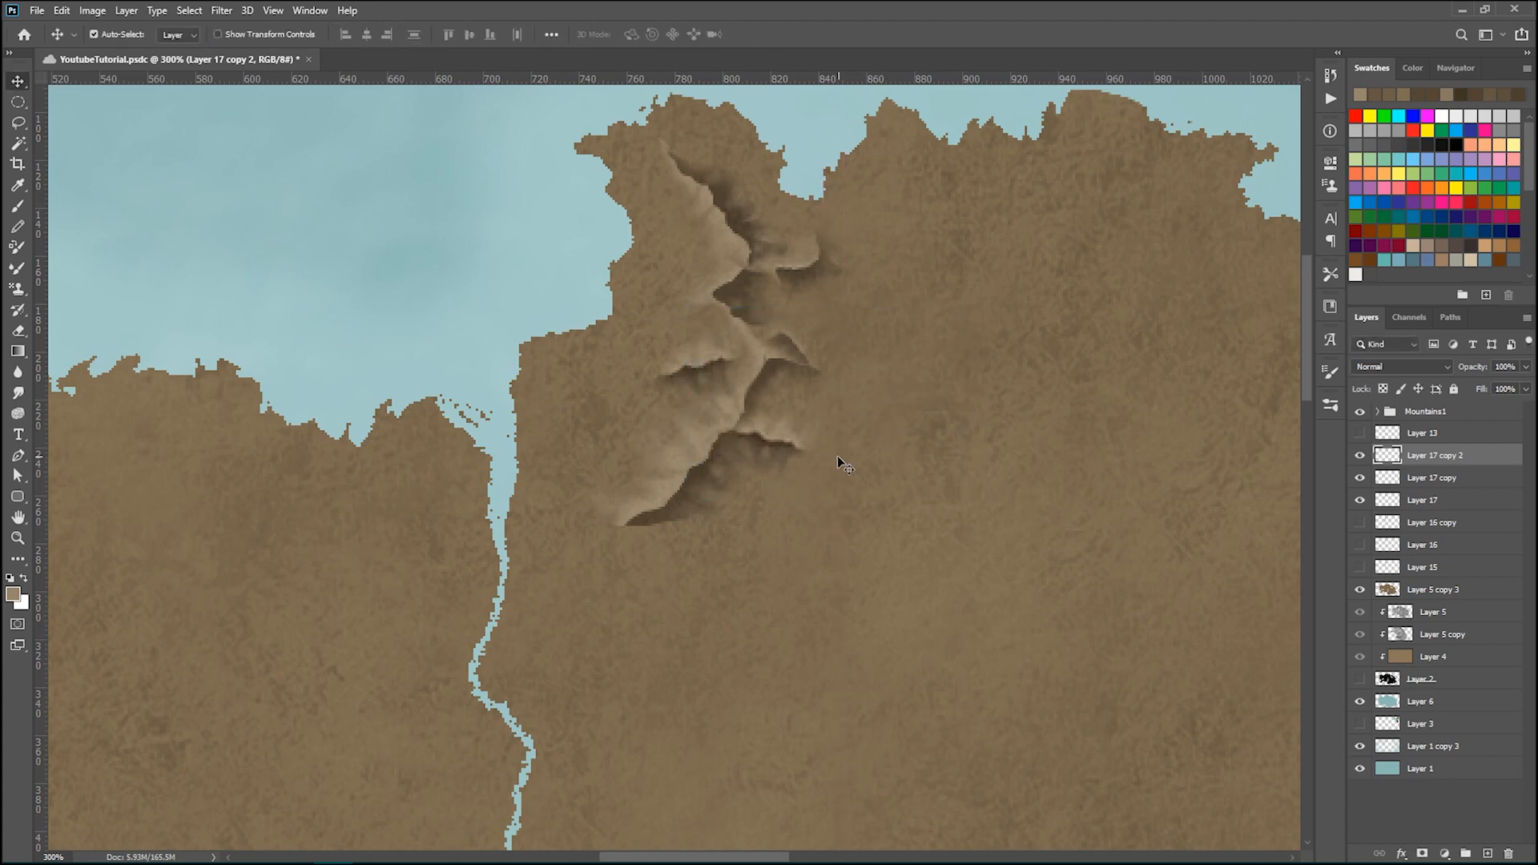
key(ctrl)
key(ctrl+u)
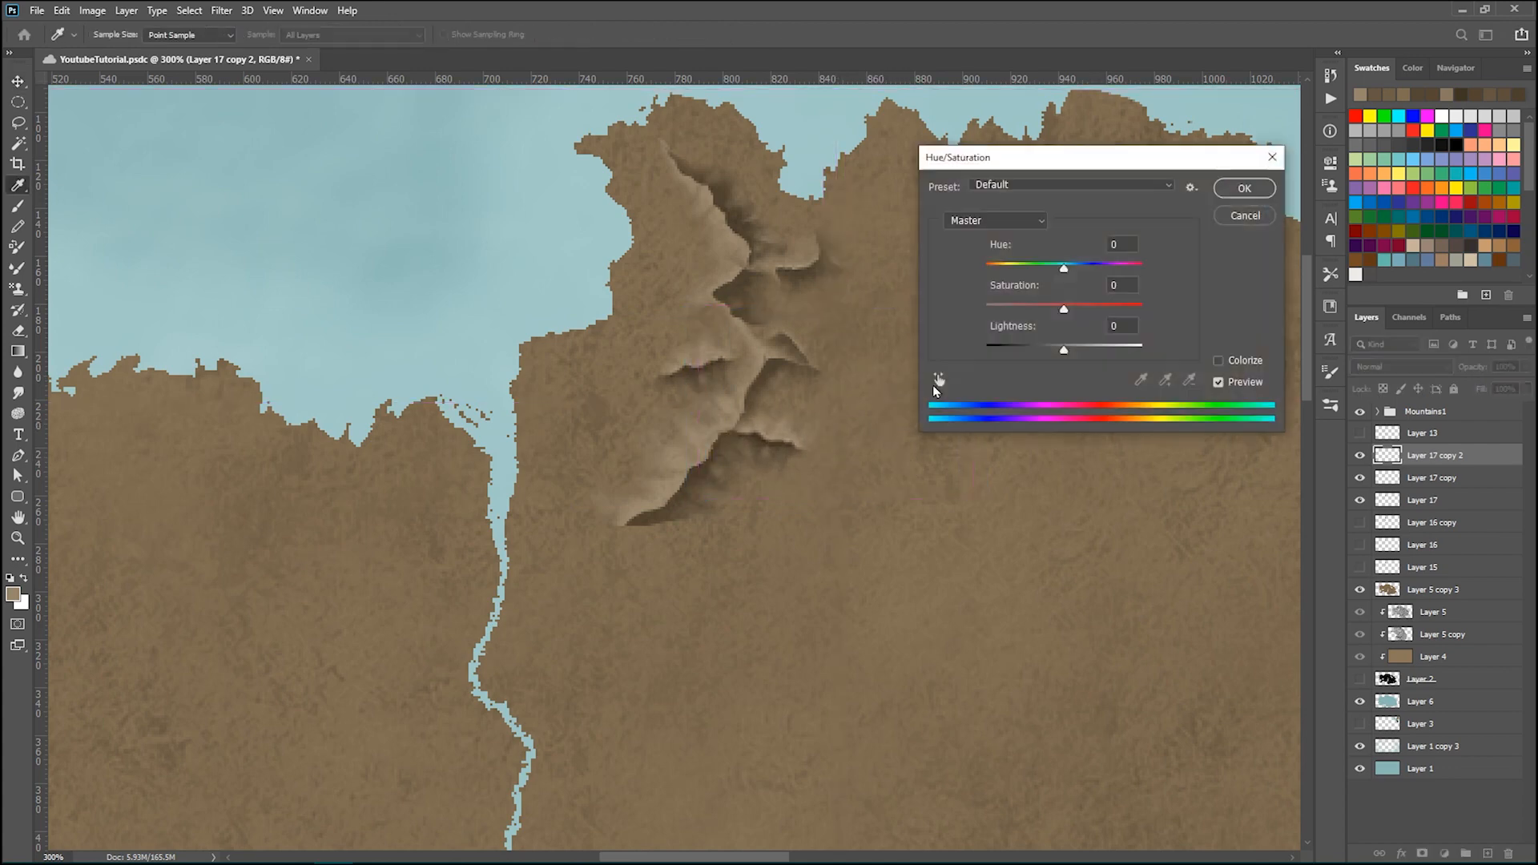
key(Escape)
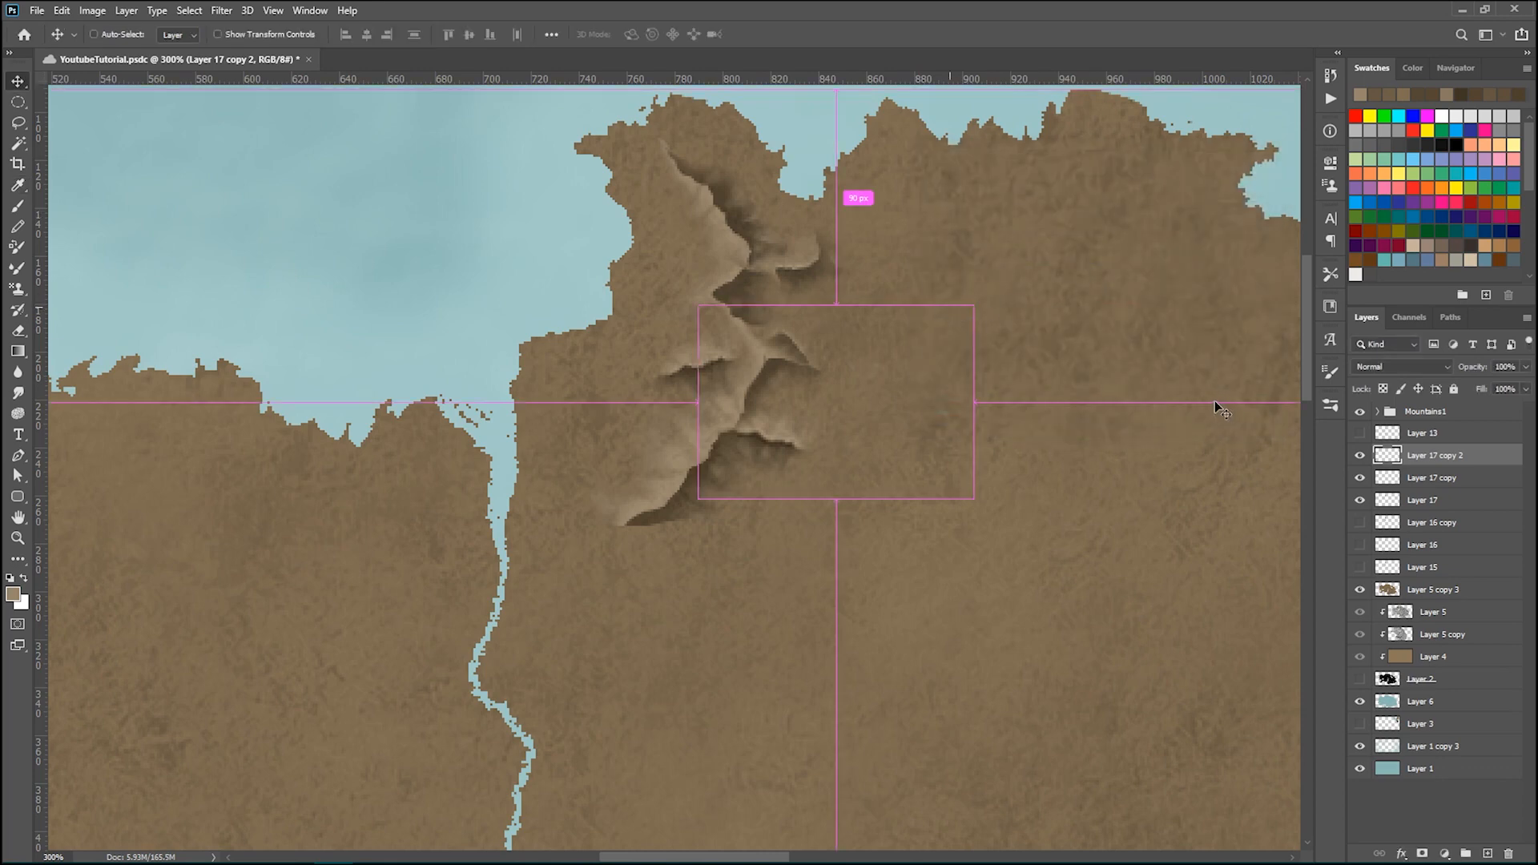
- Lower the new eastern spur layer's opacity to 79%
click(1526, 367)
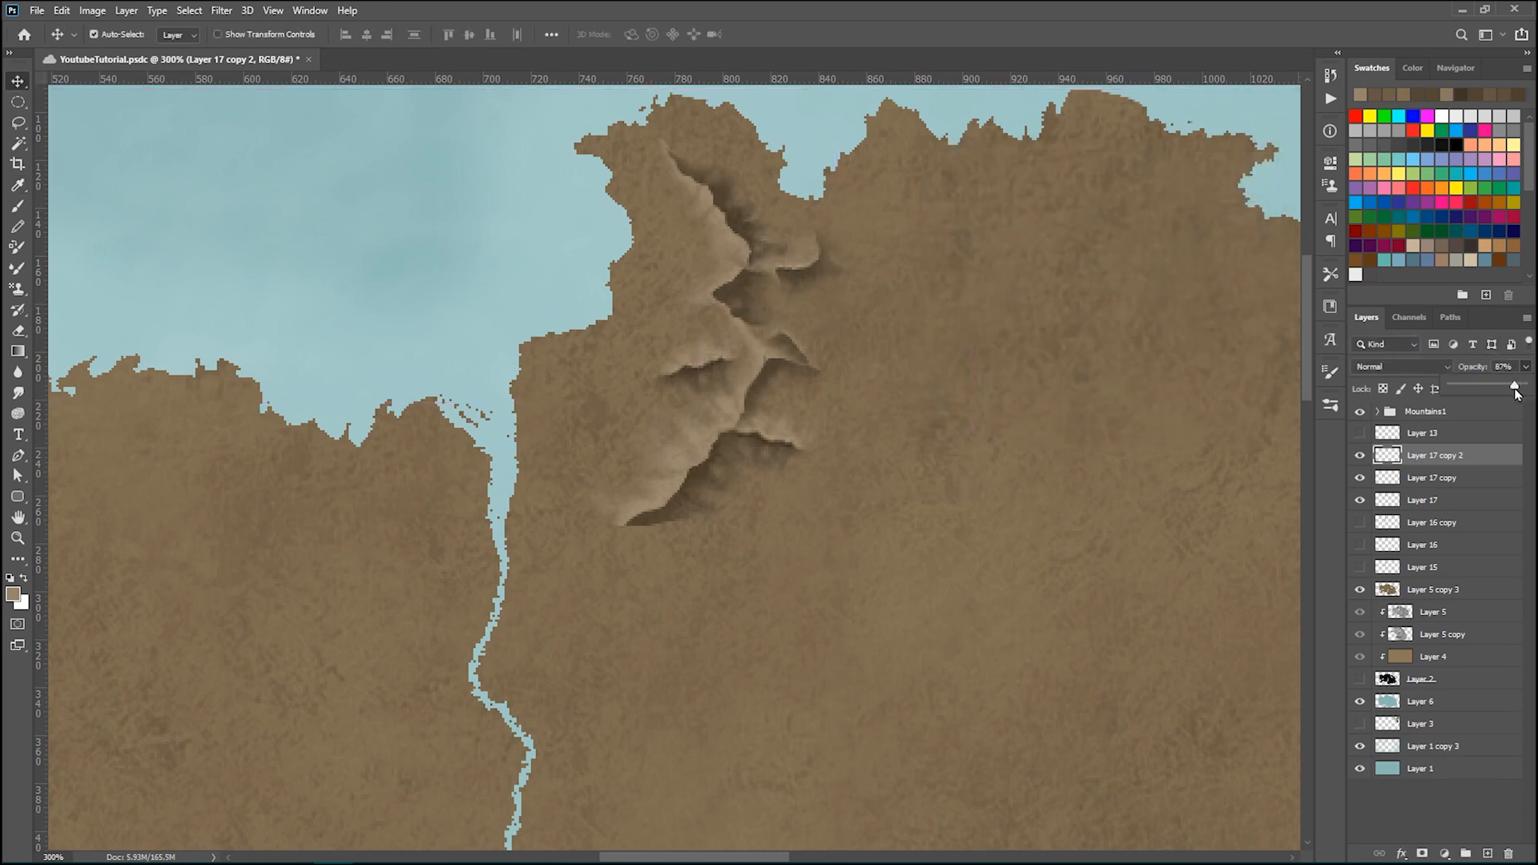
scroll(606, 394, up, 3)
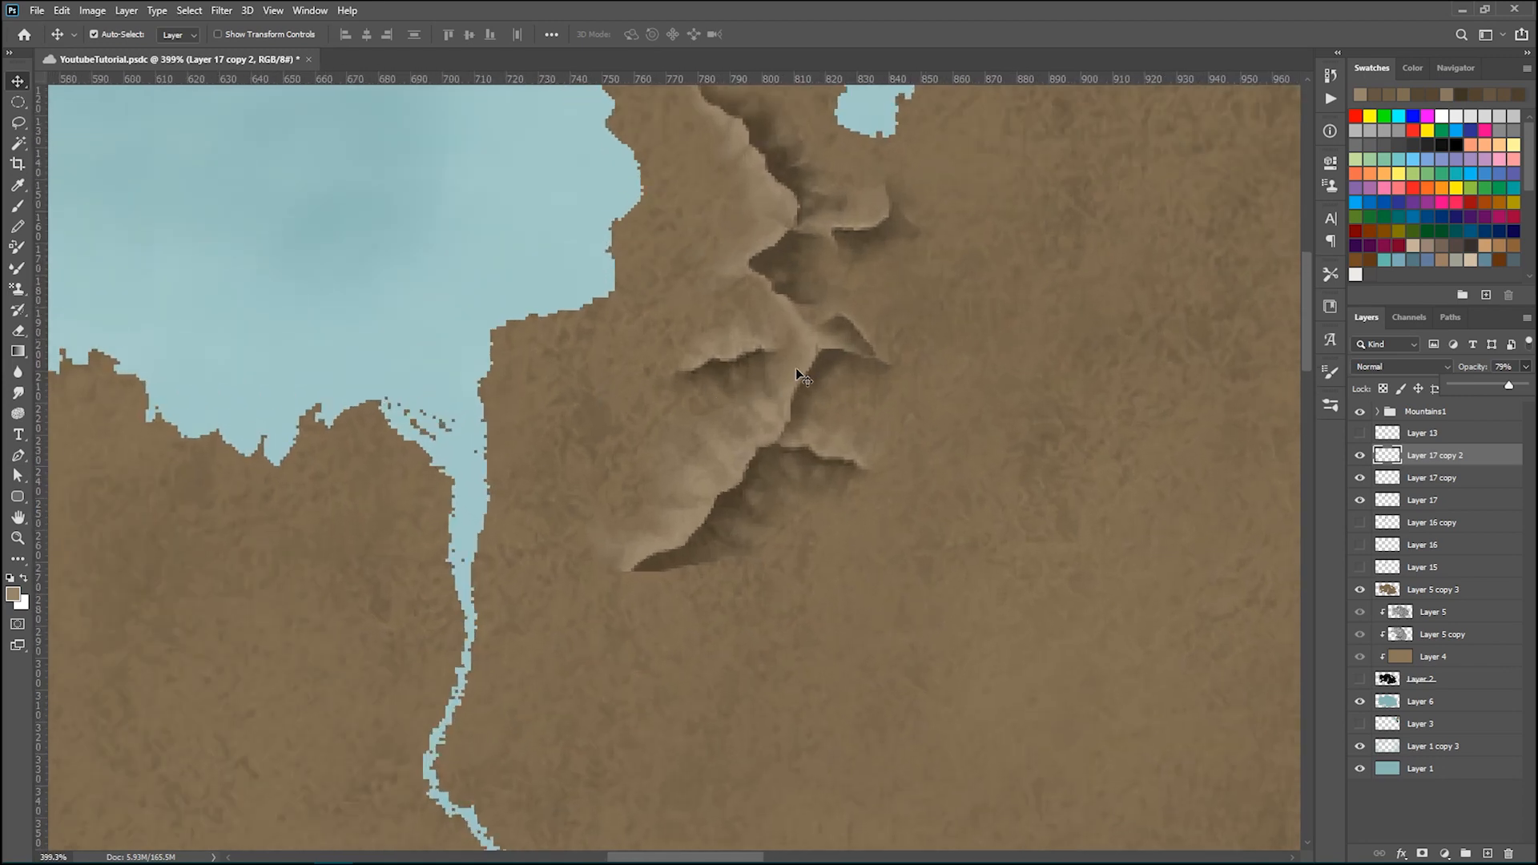
- Warp Layer 17 copy so its western spur bends down from the ridge line and its eastern spurs tuck closer to the slope
click(730, 360)
key(ctrl+t)
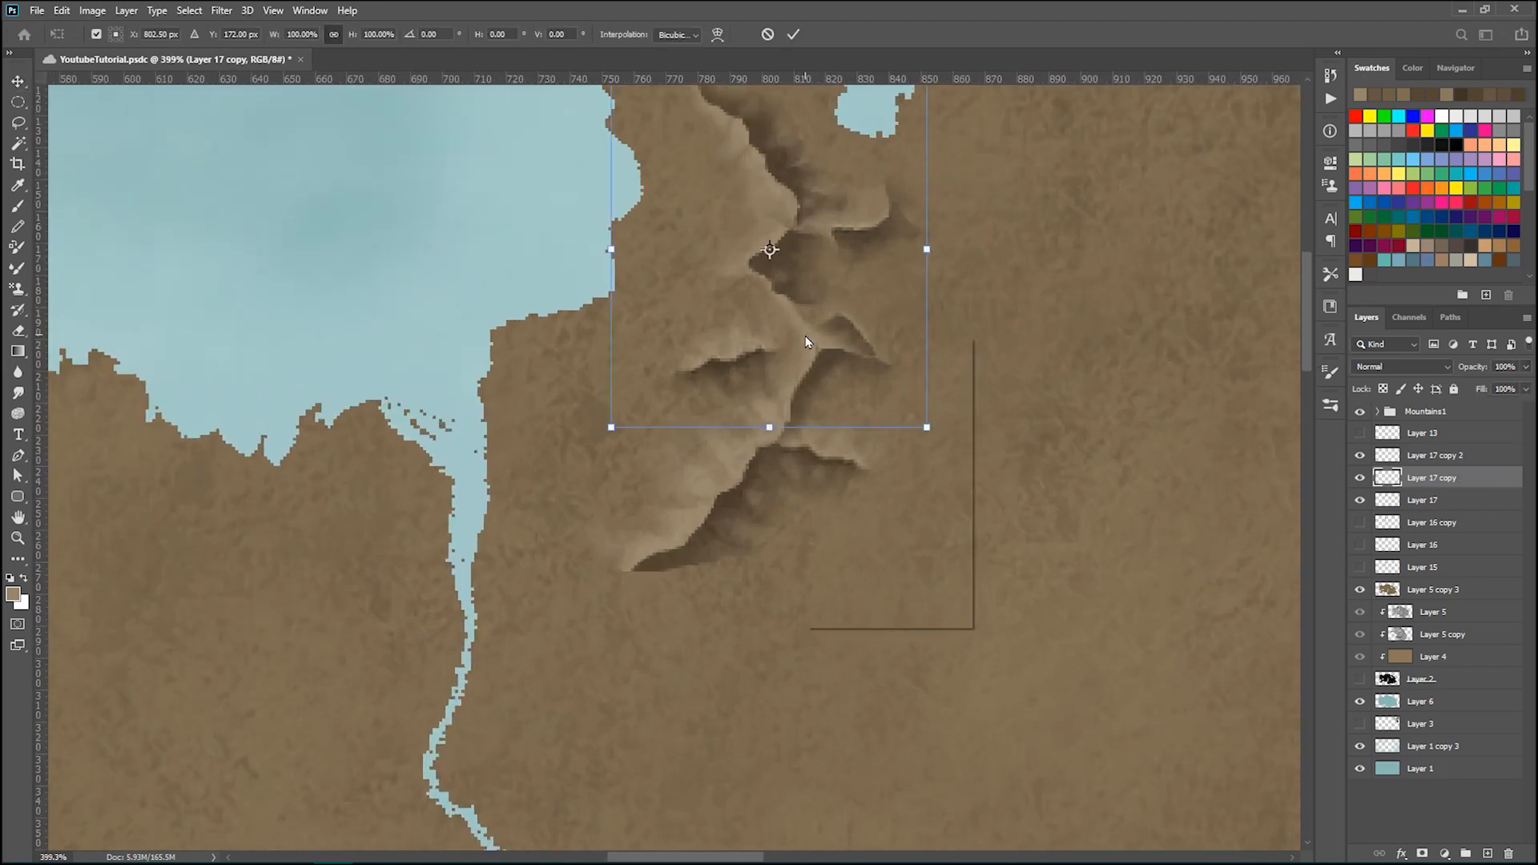
right_click(804, 333)
click(834, 443)
mouse_move(683, 383)
mouse_down()
mouse_move(679, 420)
mouse_move(704, 383)
mouse_move(686, 384)
mouse_up()
drag(926, 428, 887, 325)
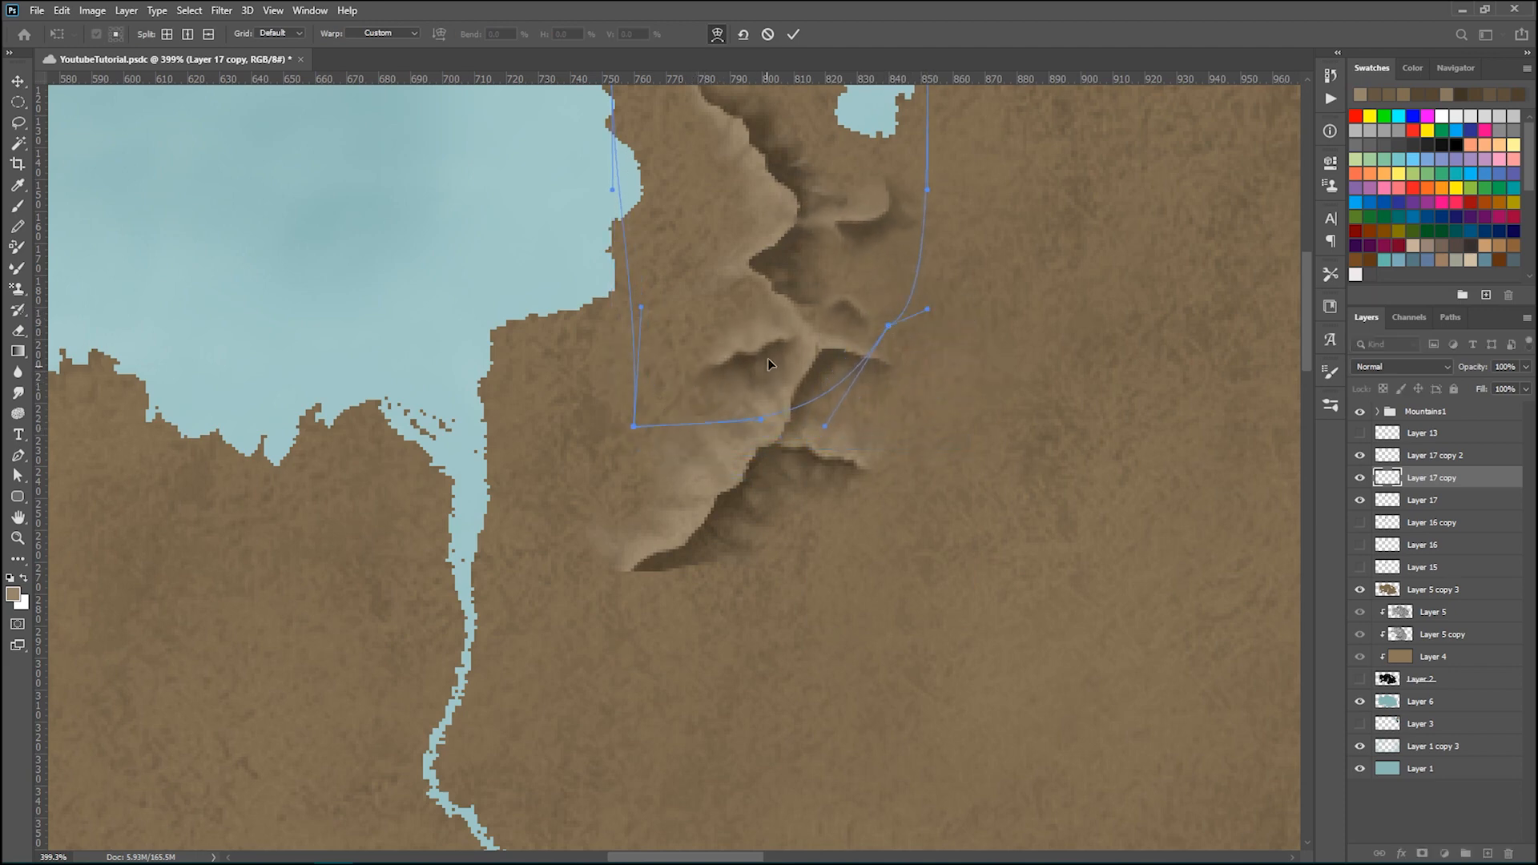
drag(766, 362, 749, 343)
drag(644, 437, 704, 464)
drag(755, 336, 767, 339)
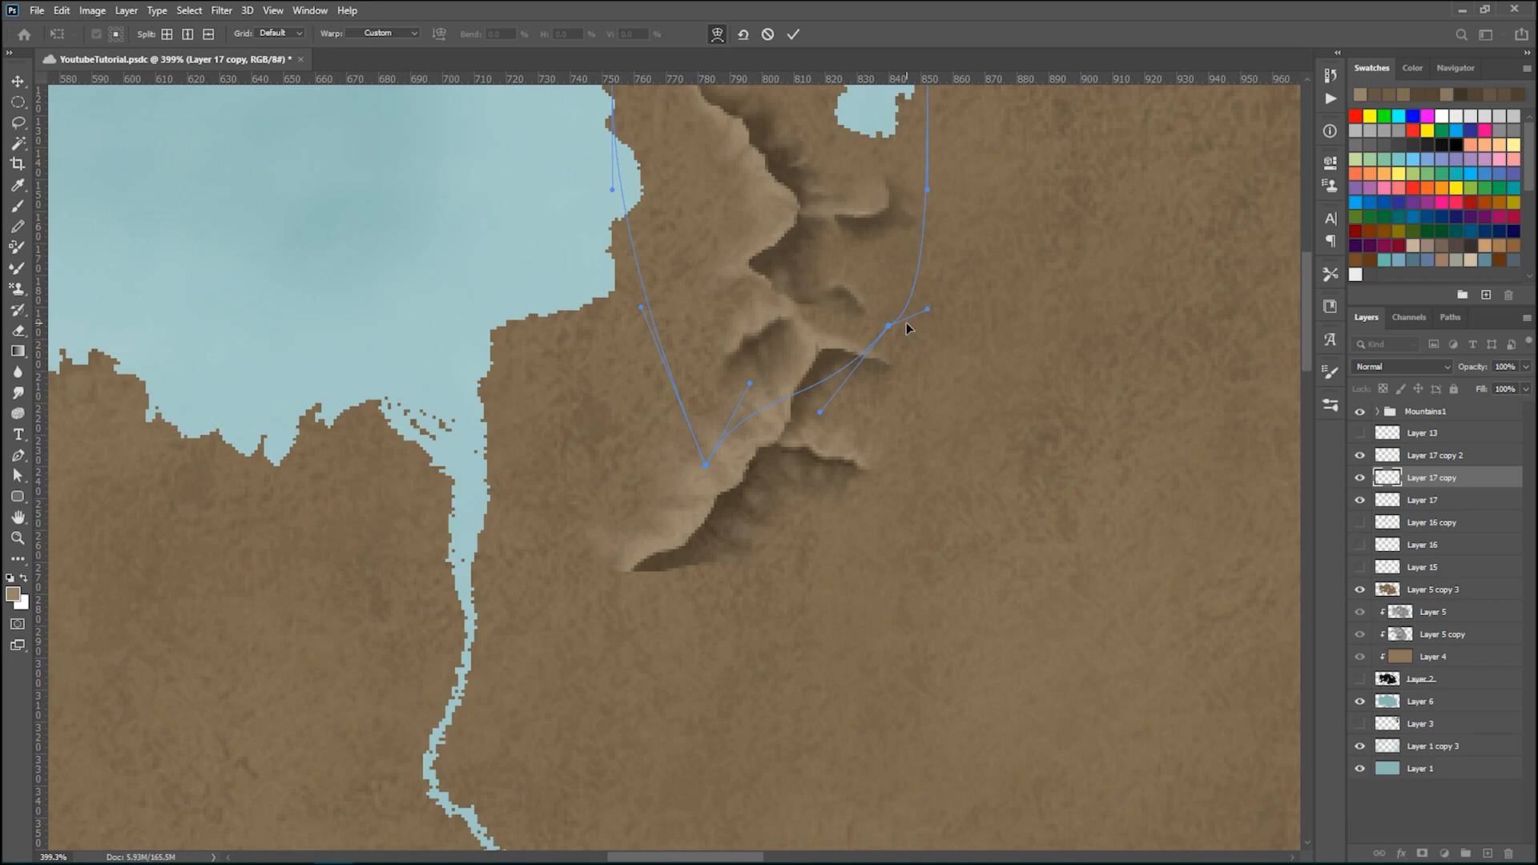
key(Return)
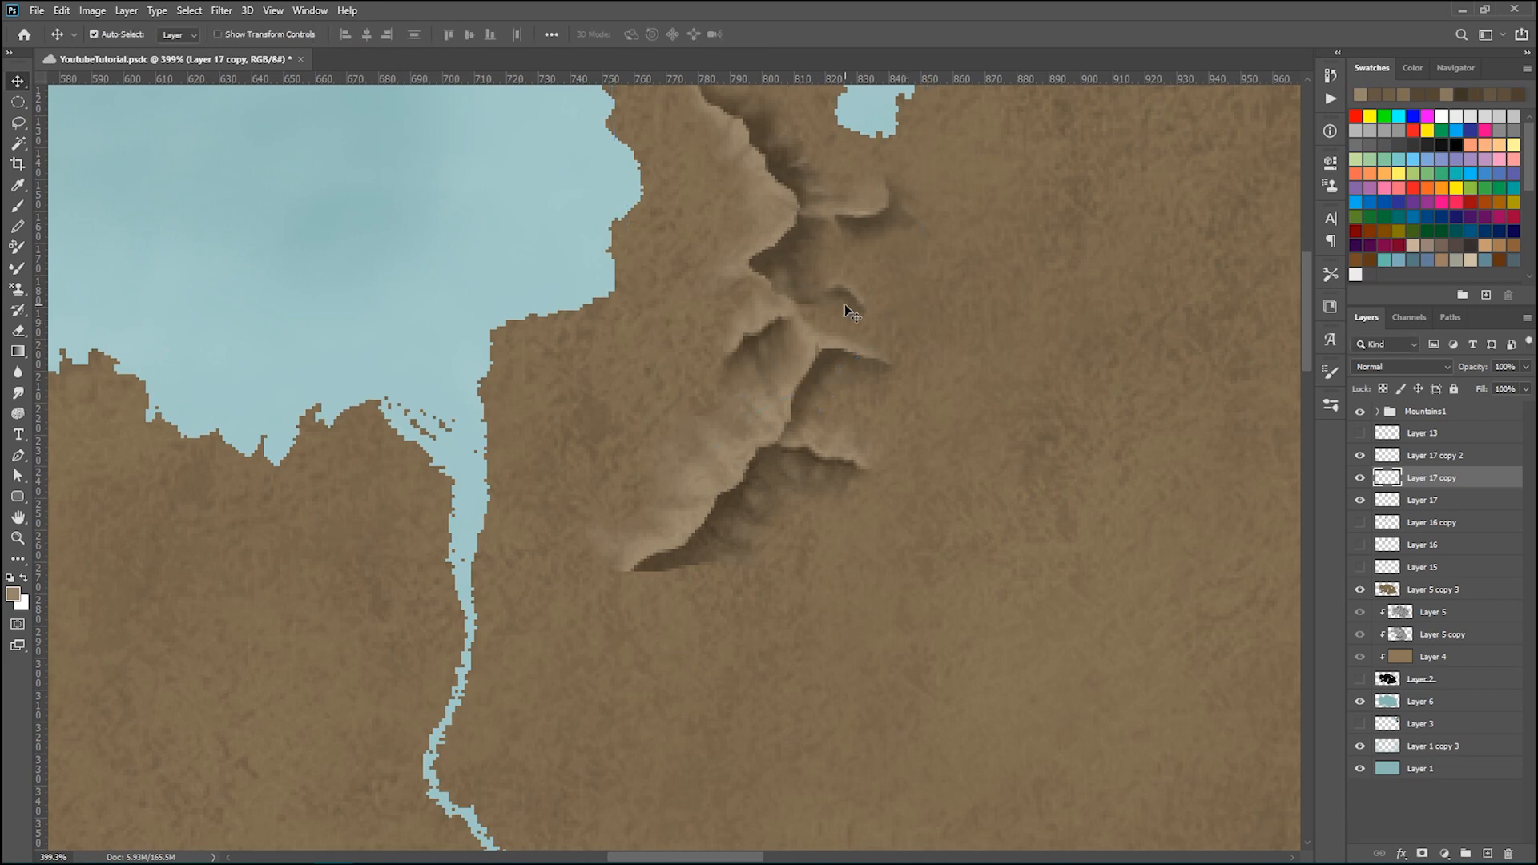
- Merge Layer 17 copy 2, Layer 17 copy and Layer 17 into one ridge layer and duplicate it
key(e)
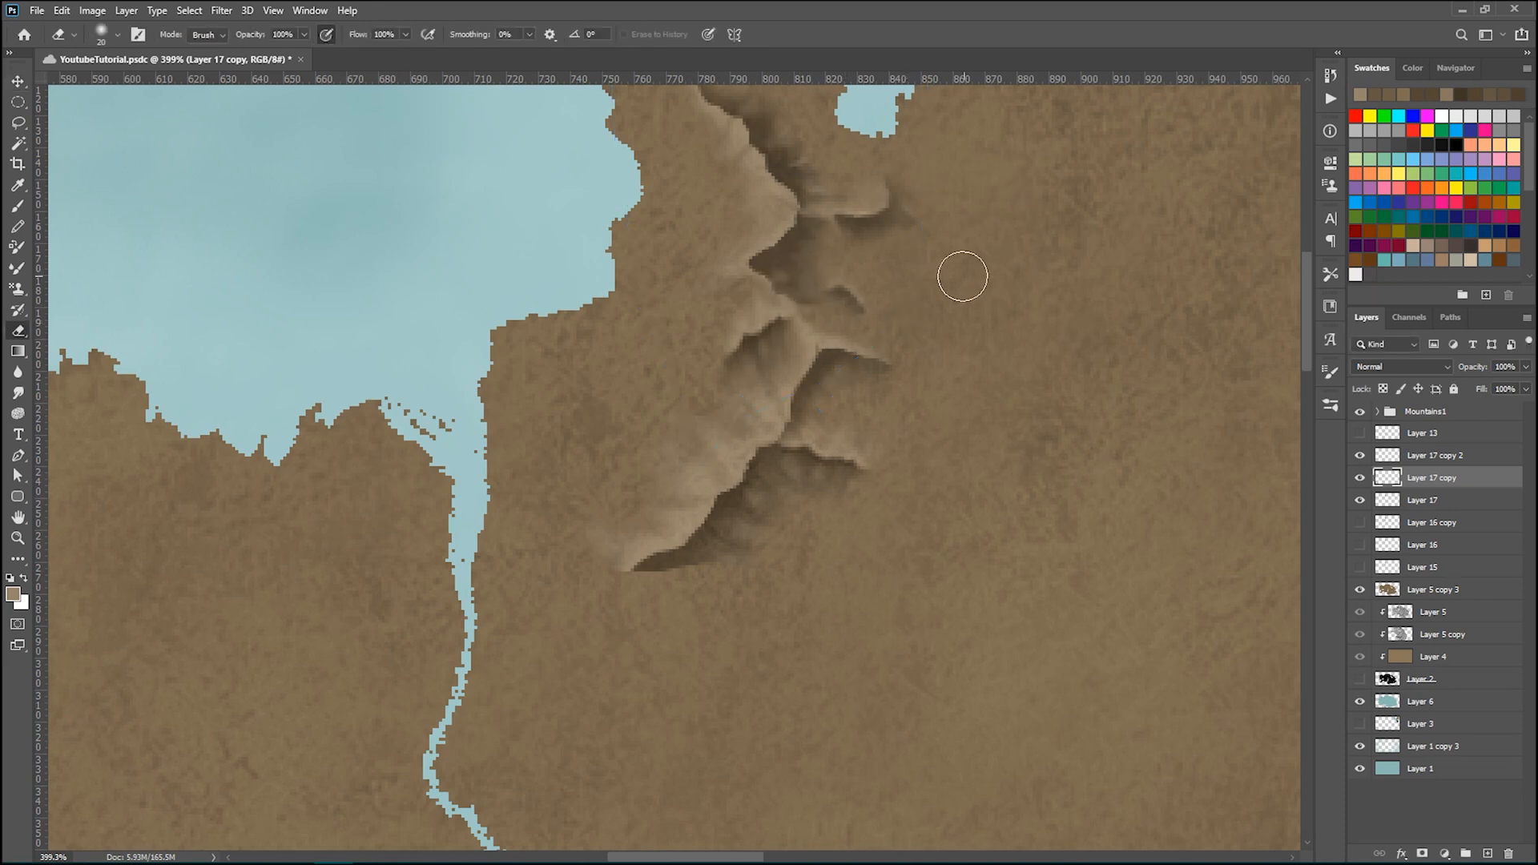
scroll(962, 276, down, 4)
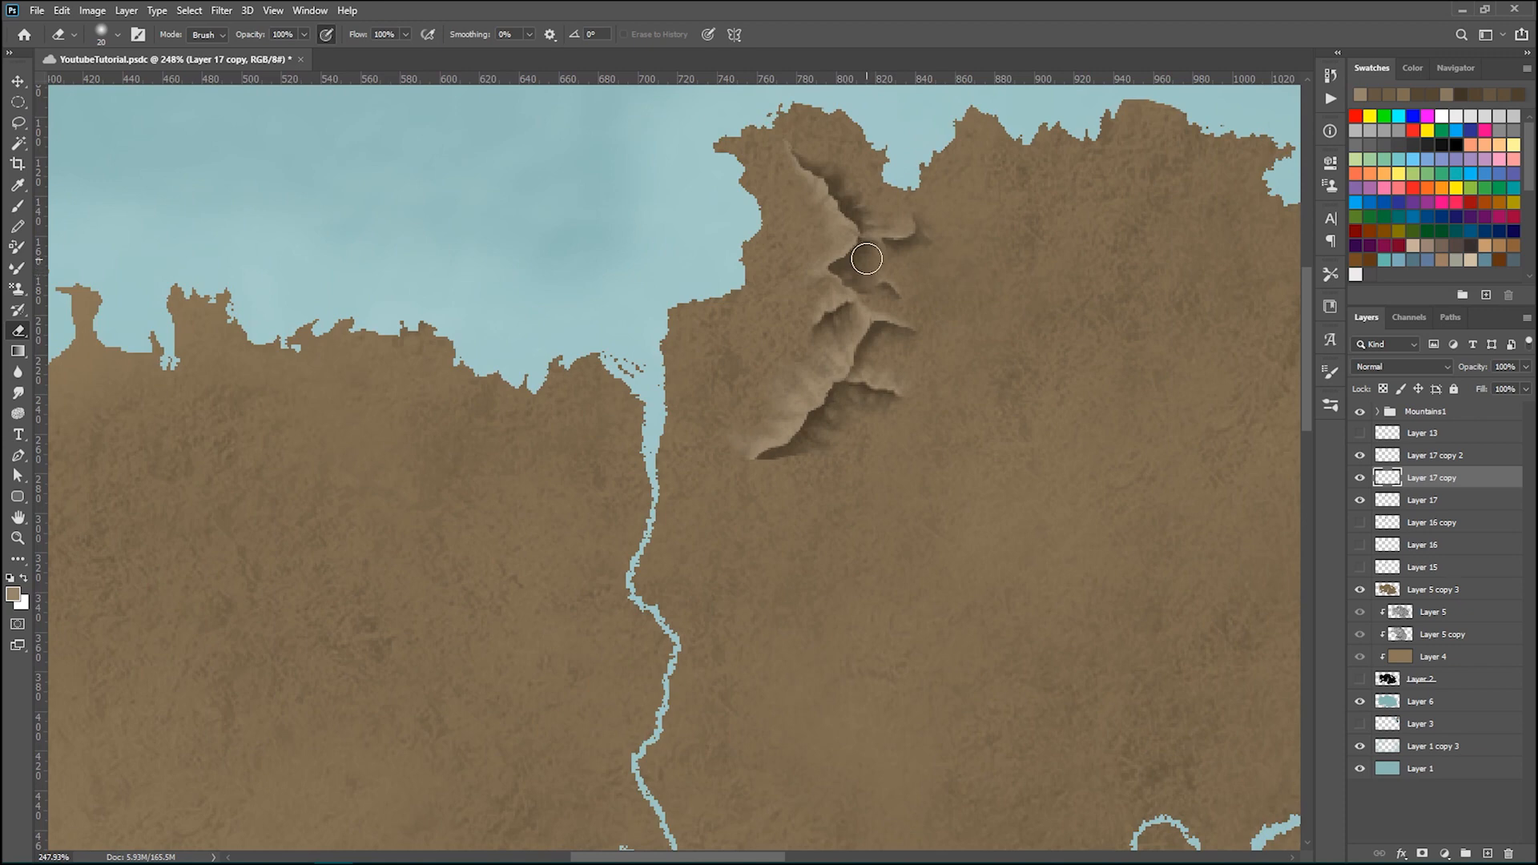
scroll(698, 347, down, 2)
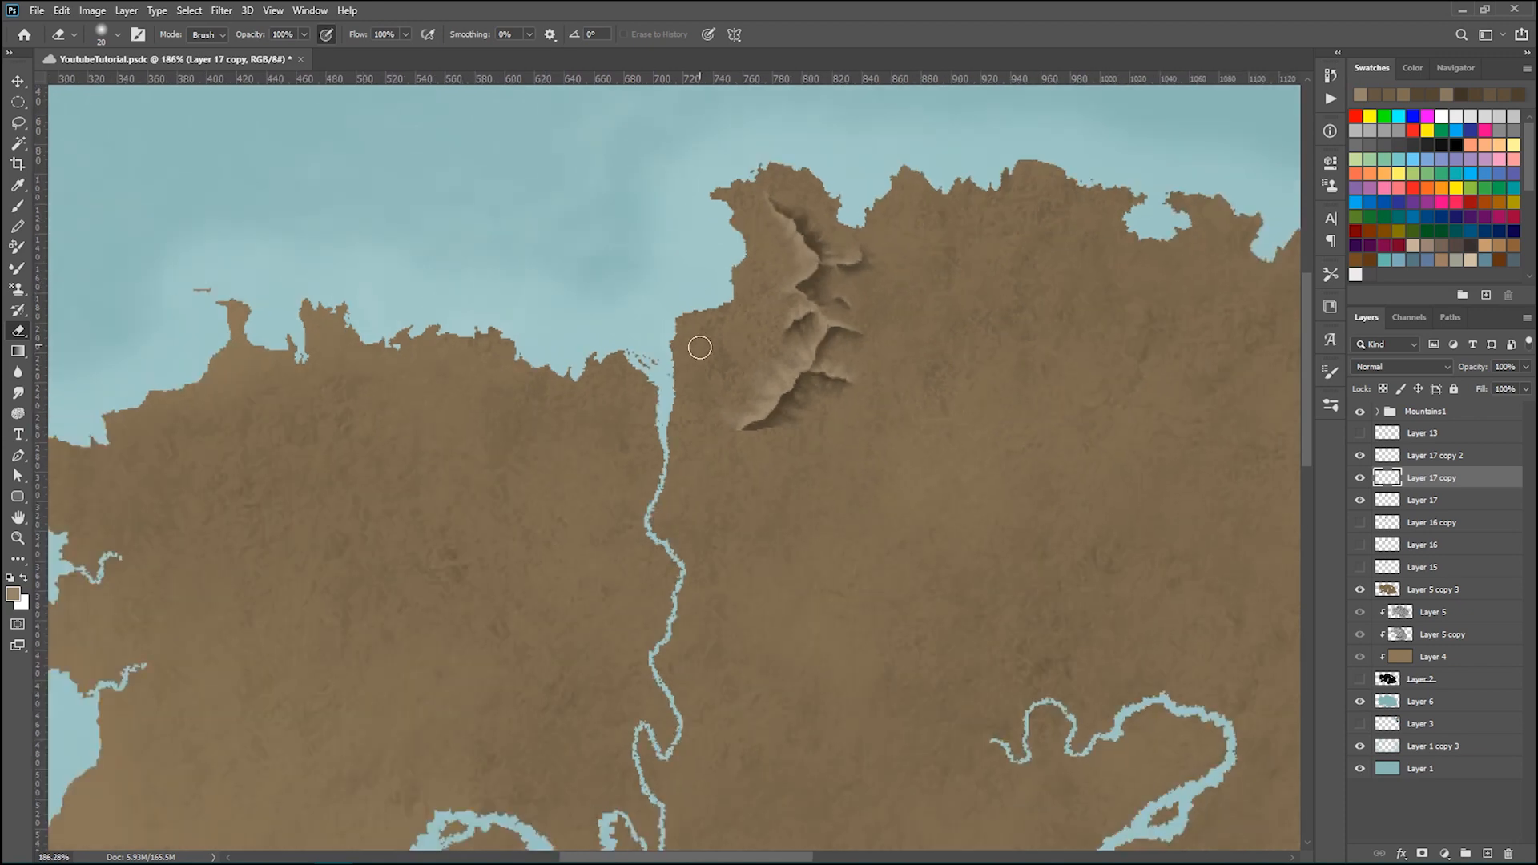
click(1464, 503)
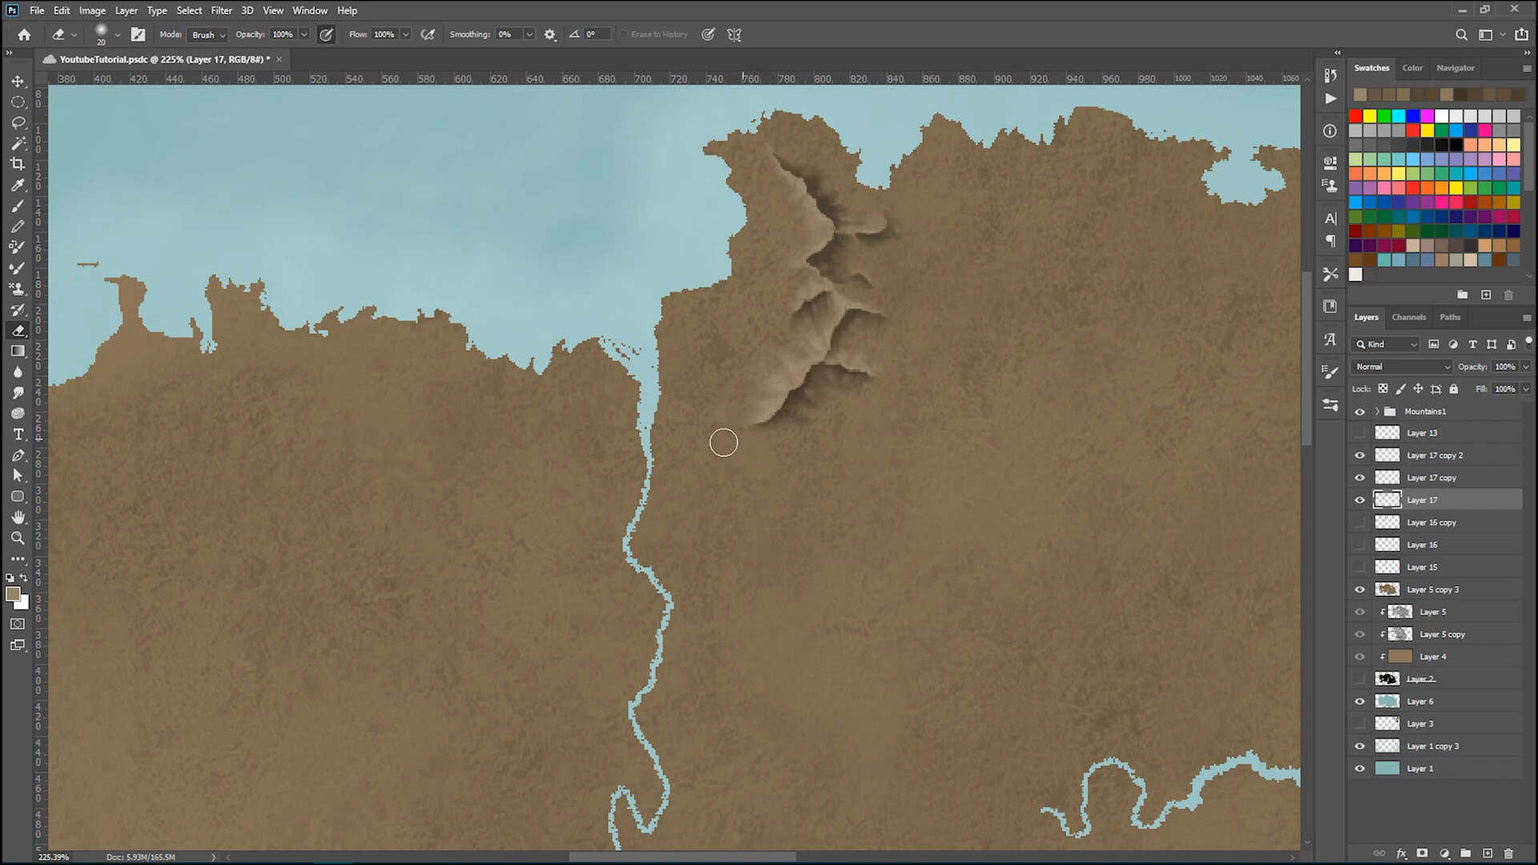
scroll(978, 387, down, 1)
scroll(1013, 343, up, 3)
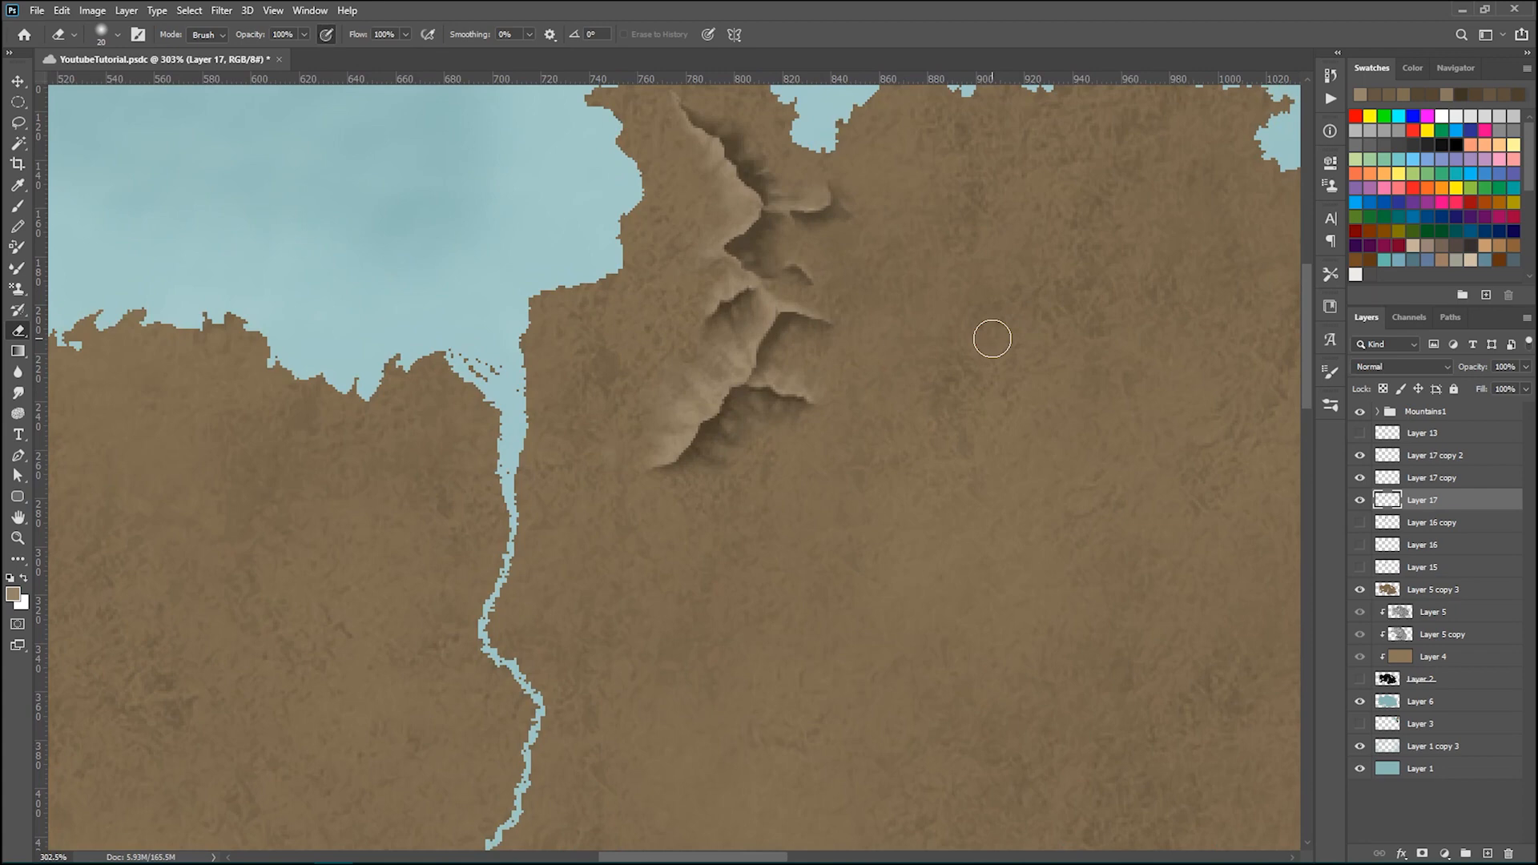
scroll(904, 315, up, 1)
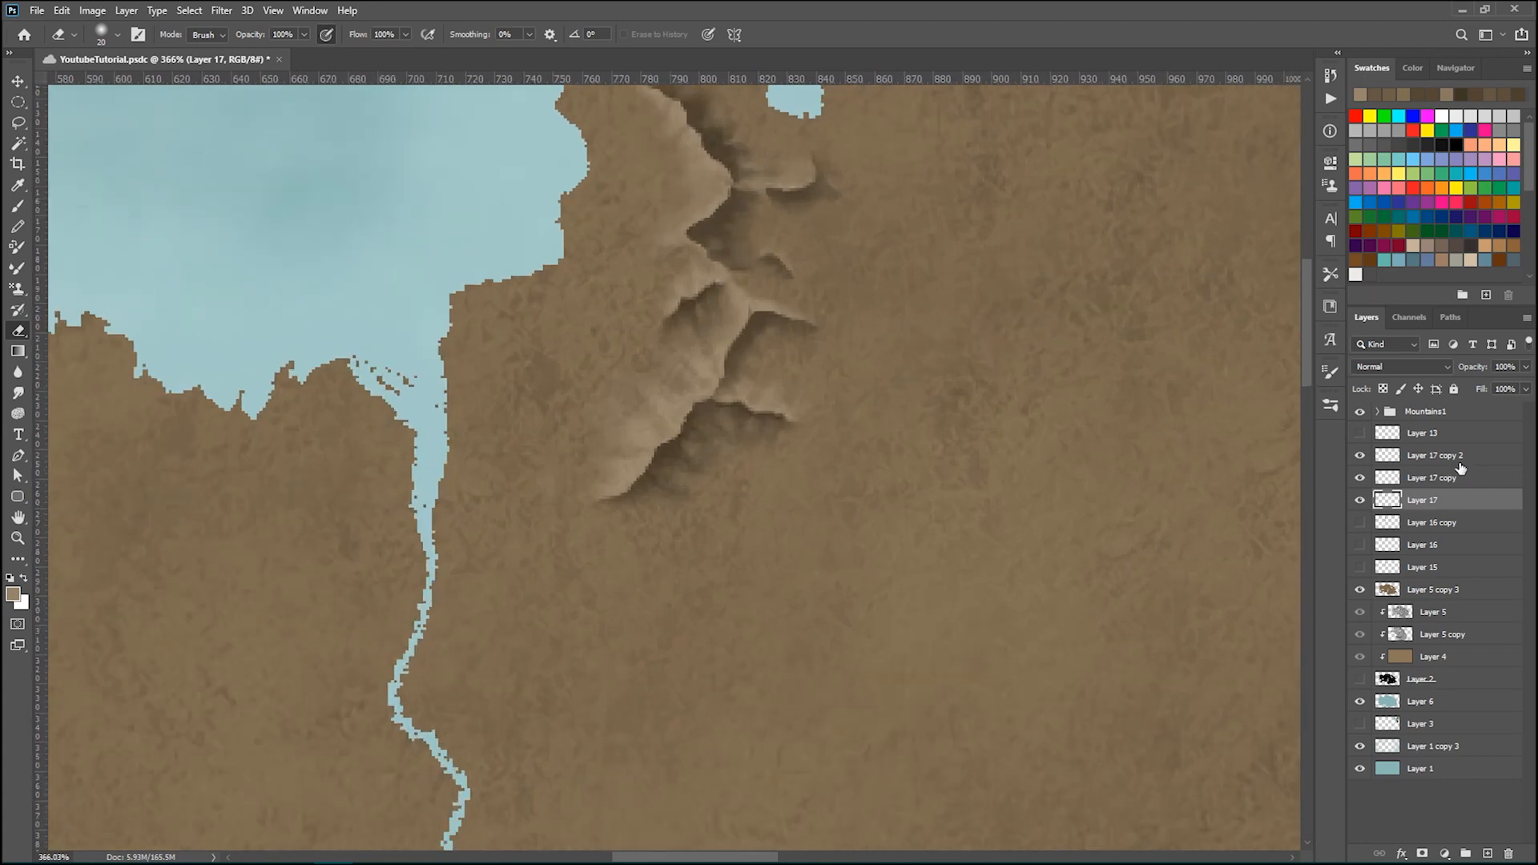
click(1485, 461)
shift+click(1480, 503)
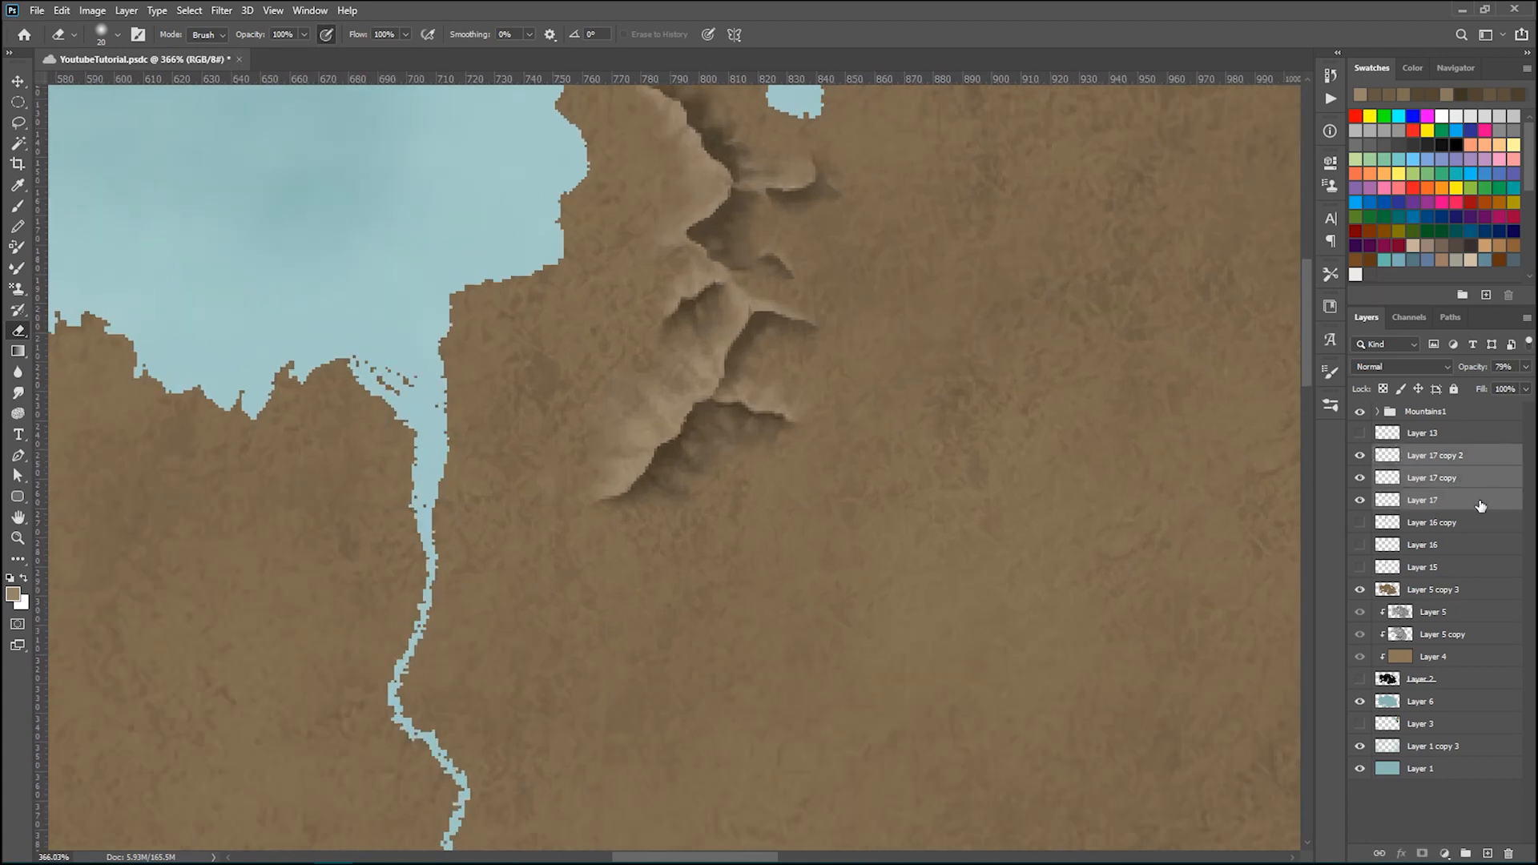
key(ctrl+e)
key(ctrl+j)
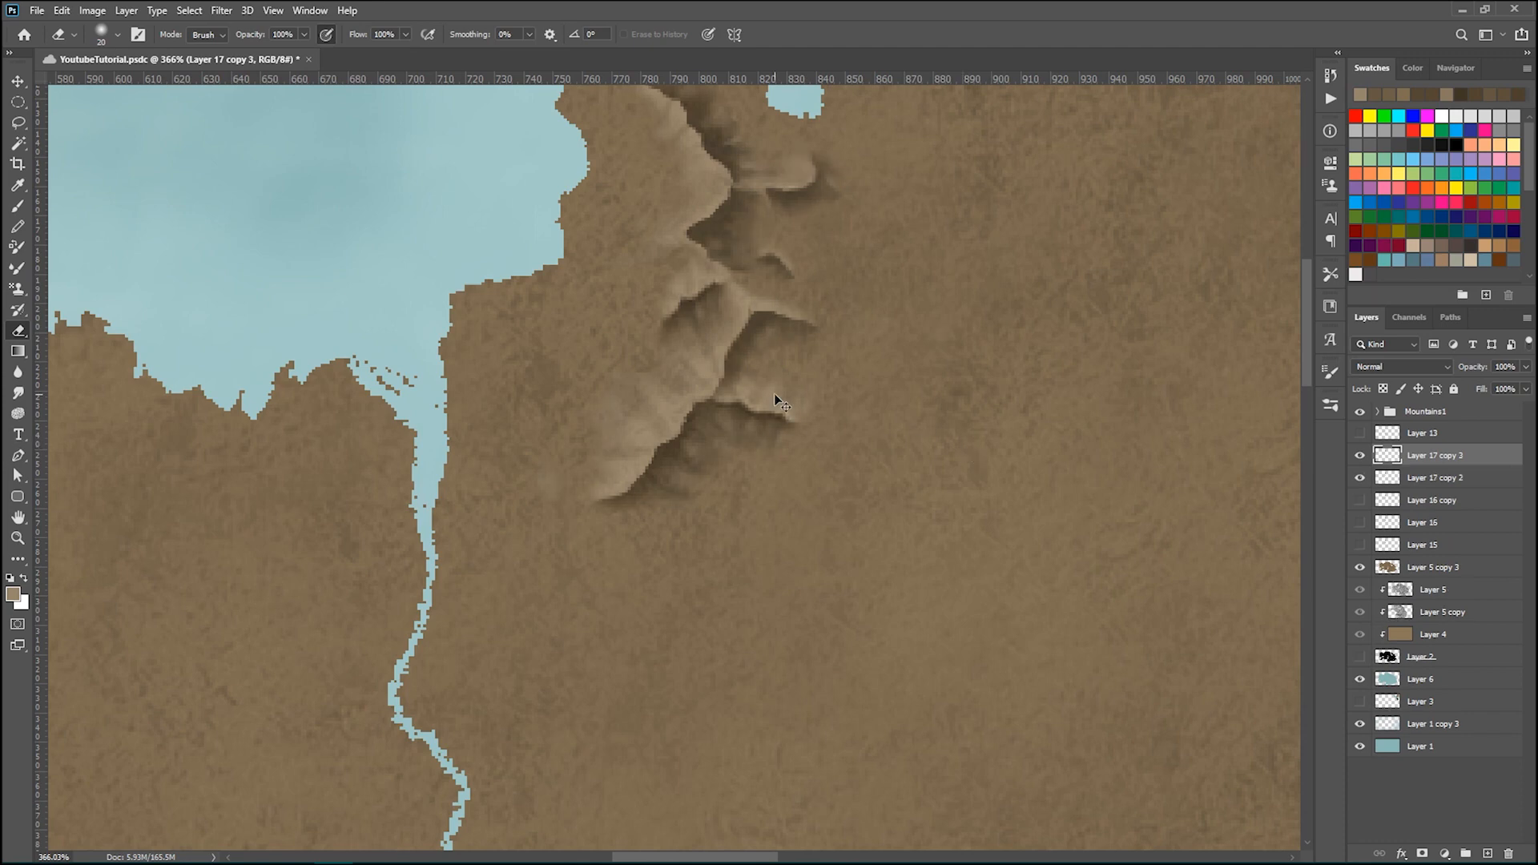
- Try flipping the ridge copy horizontally, rotating it and laying it across the original ridge's lower half
key(ctrl+t)
scroll(761, 330, down, 2)
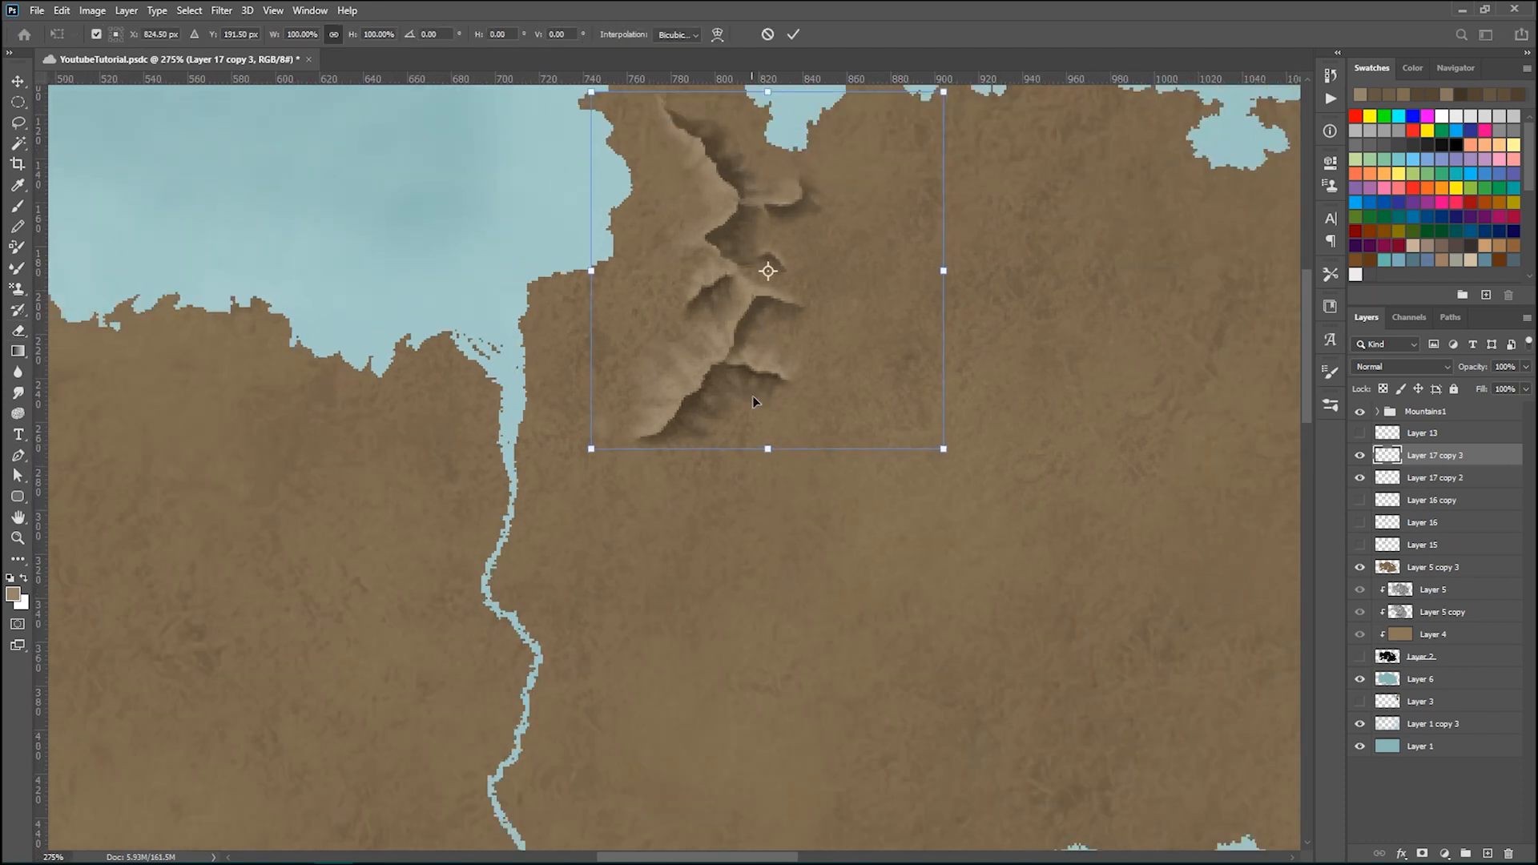
drag(757, 290, 779, 564)
right_click(779, 564)
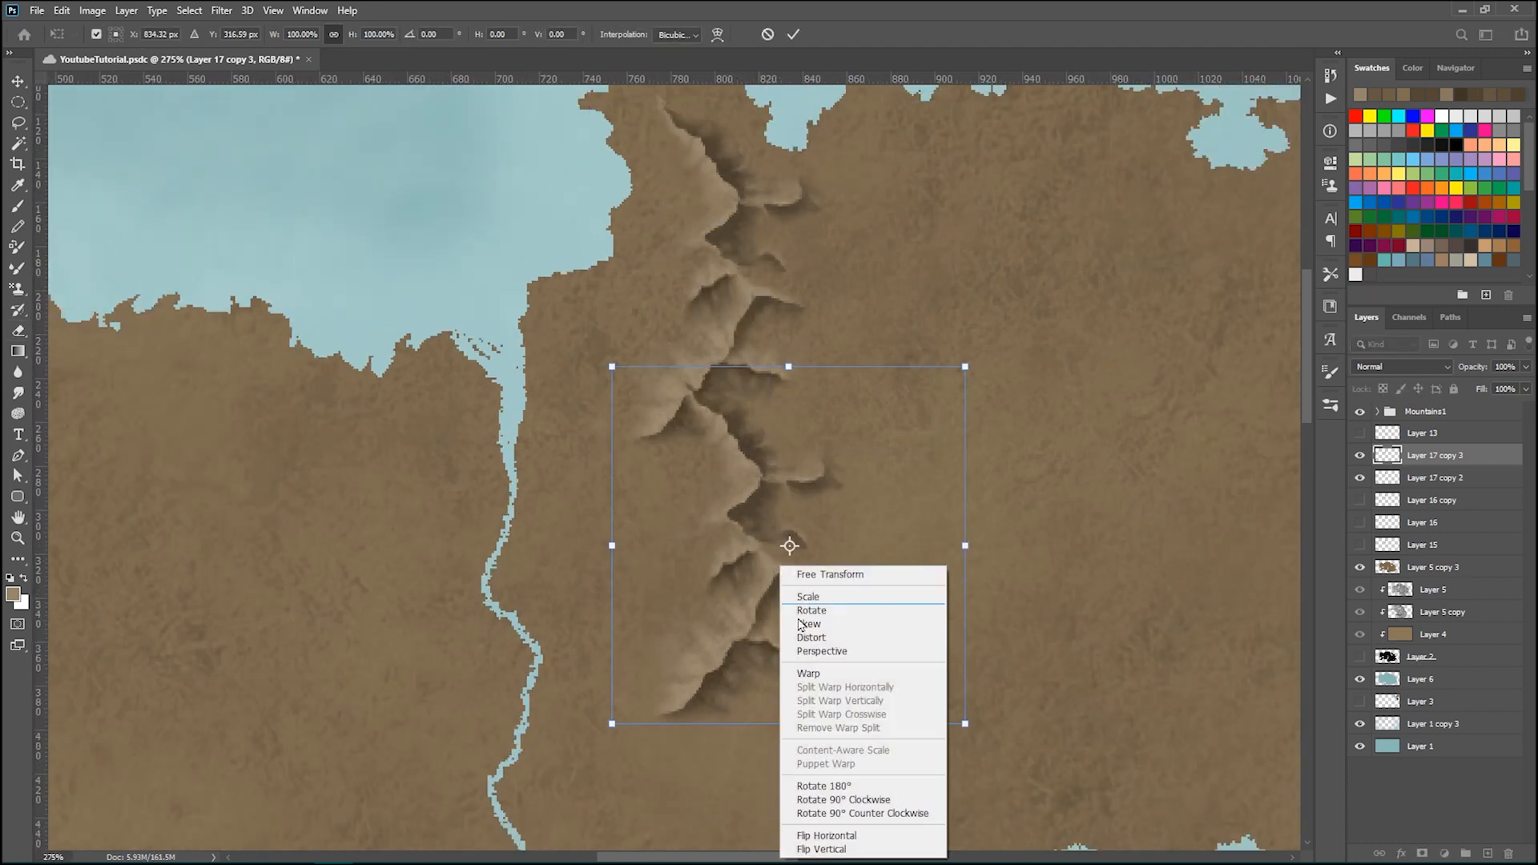
click(833, 833)
drag(802, 588, 787, 670)
drag(1011, 446, 989, 741)
drag(816, 579, 775, 367)
key(Return)
key(e)
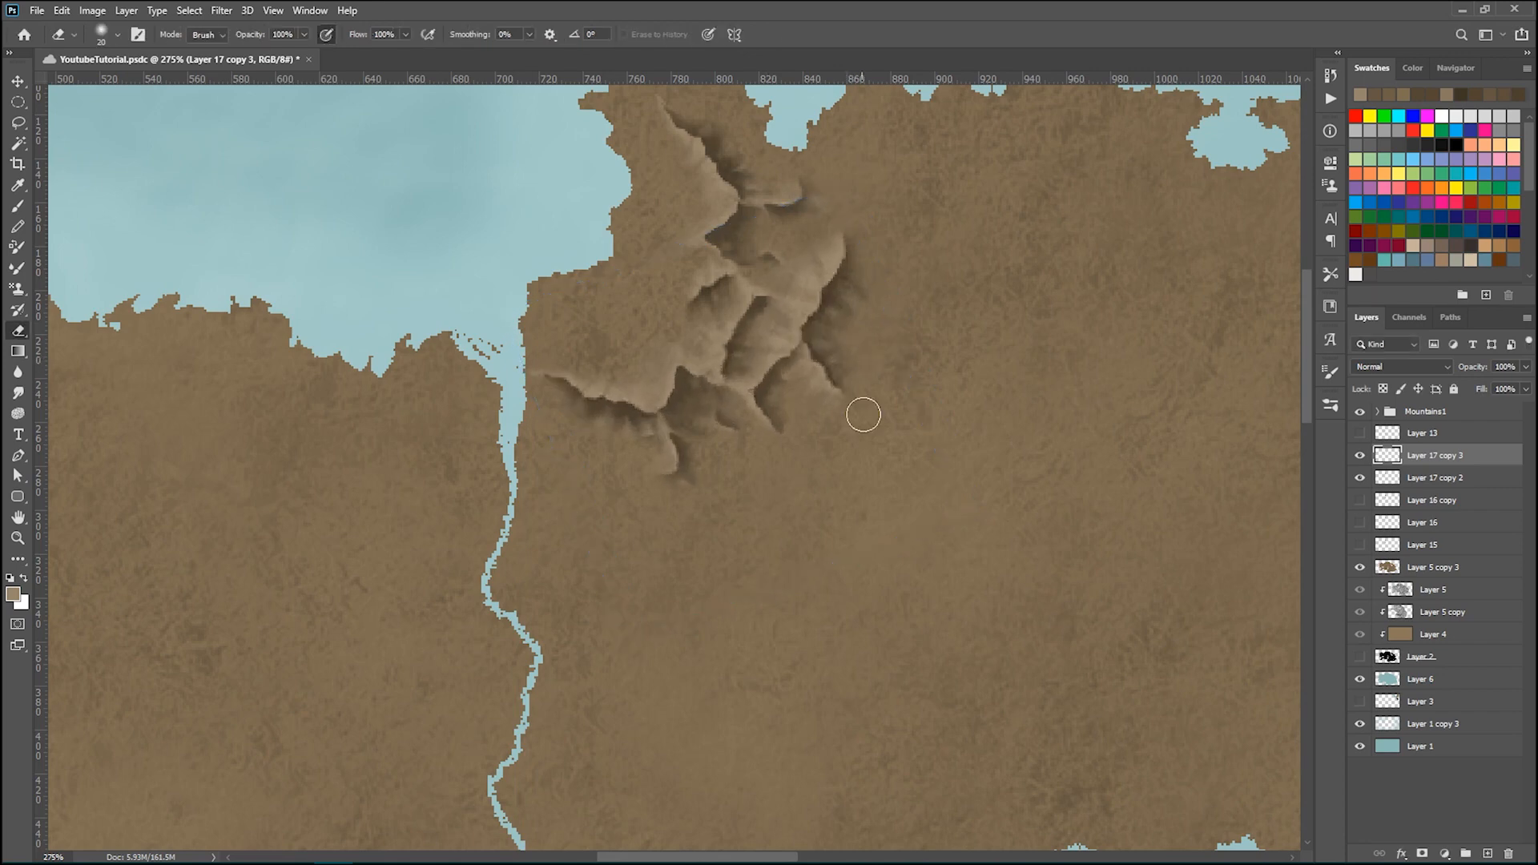
- Flip the ridge copy horizontally again, rotate it and place it so it runs southwest from the original ridge's lower half
scroll(848, 385, up, 1)
key(ctrl+t)
drag(940, 259, 884, 234)
drag(794, 362, 849, 450)
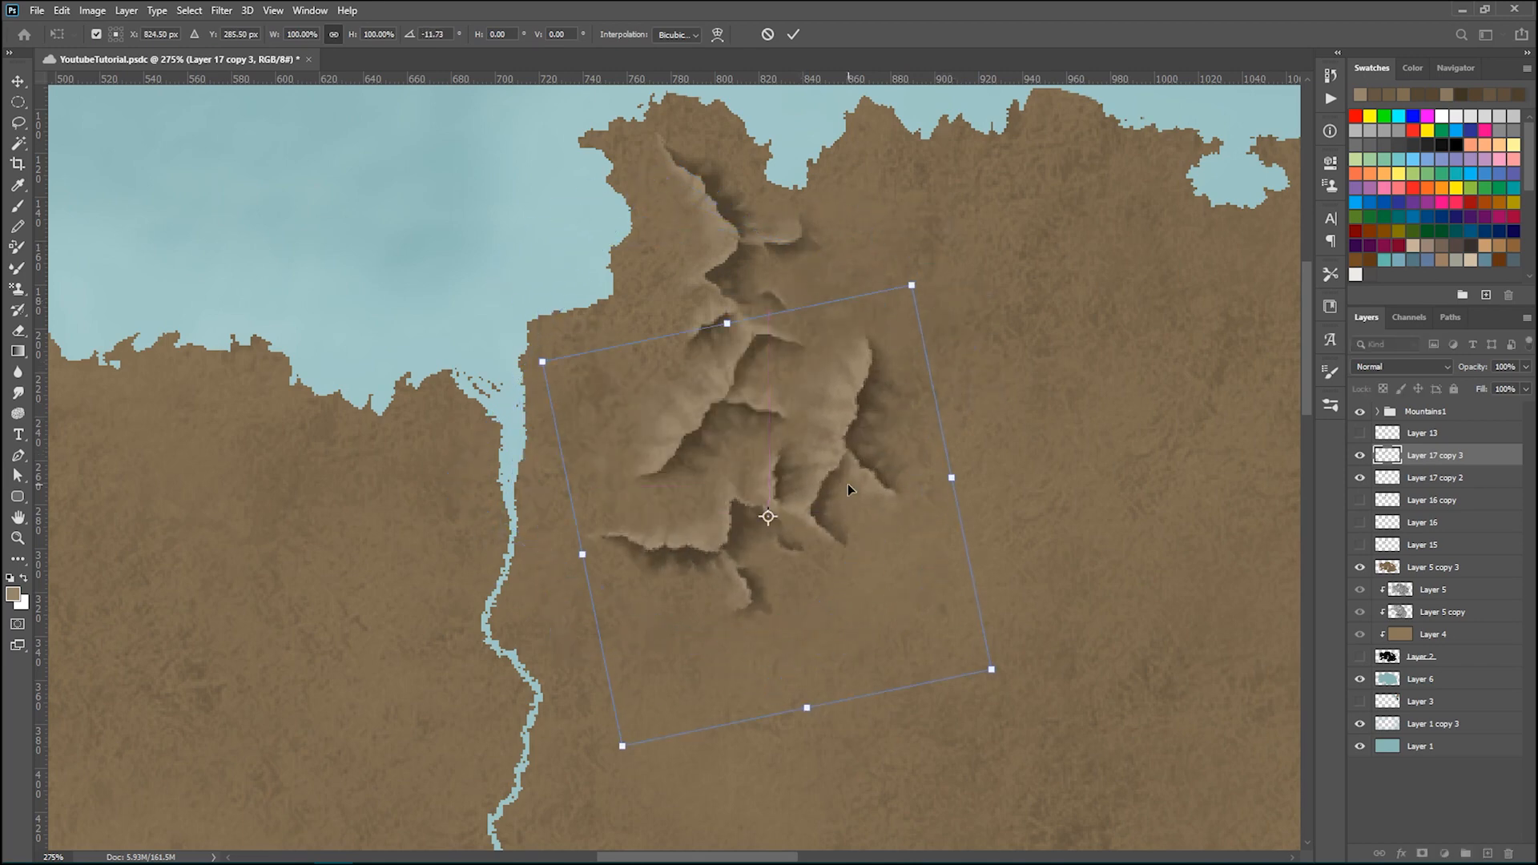
right_click(847, 483)
click(897, 757)
drag(969, 641, 813, 339)
drag(802, 455, 714, 411)
key(Return)
key(e)
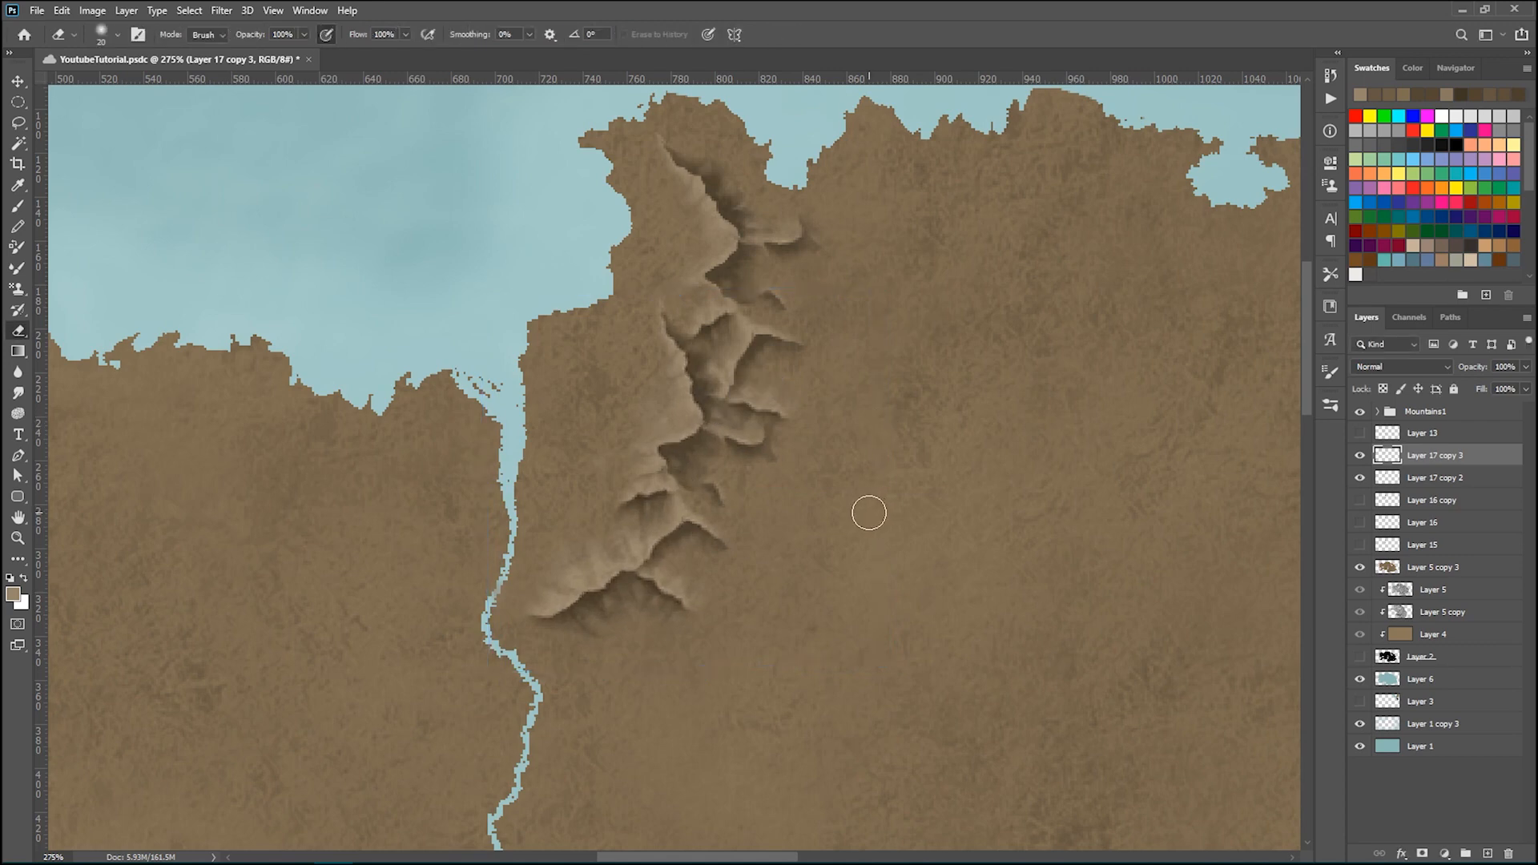
- Warp the ridge copy so its lower end bends southward and its eastern spurs pull in closer to the ridge line
key(ctrl+t)
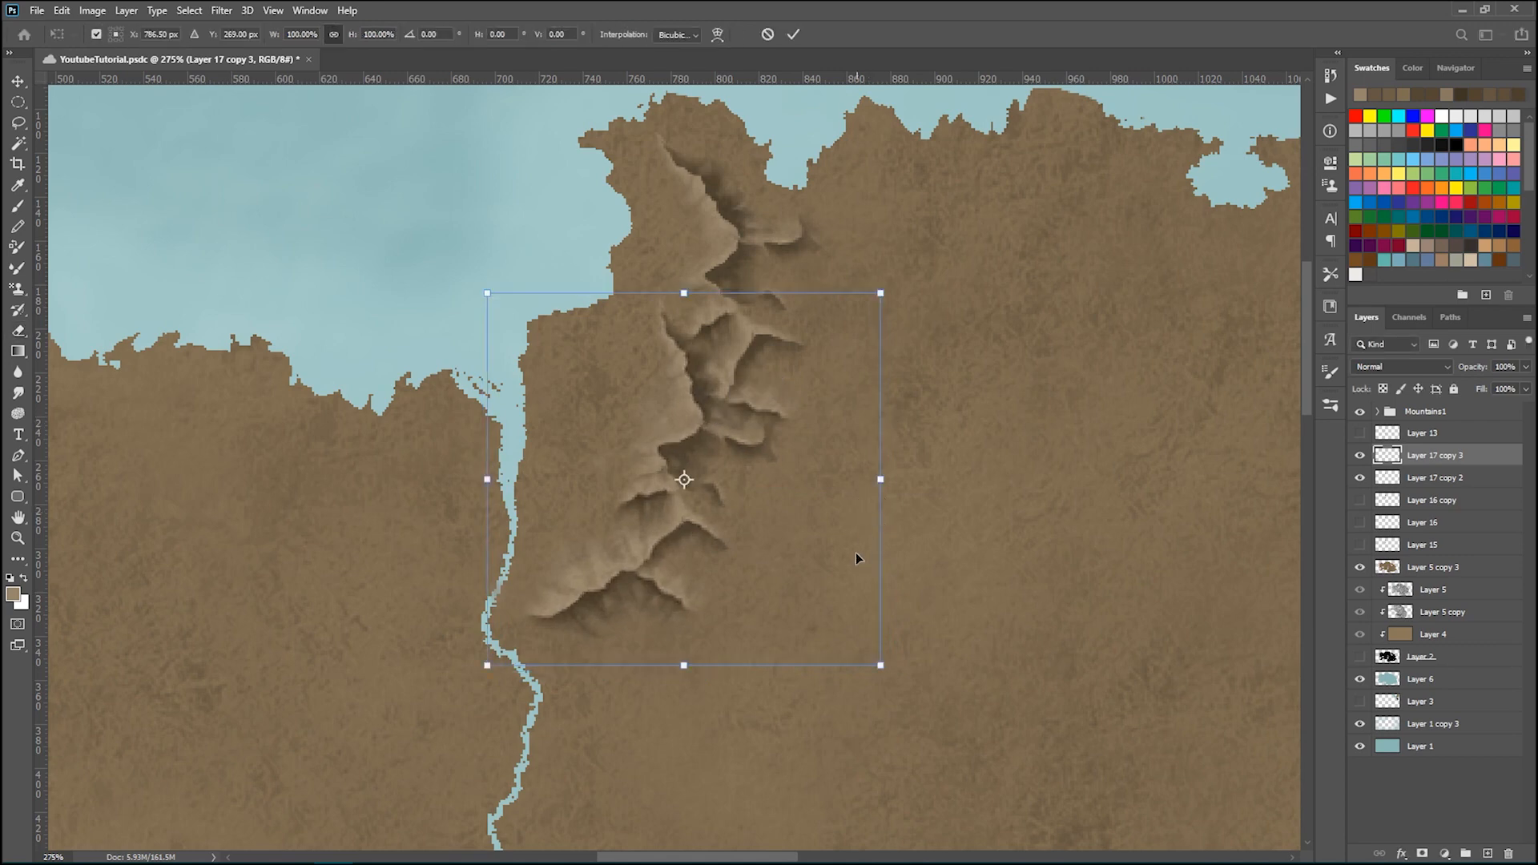
right_click(736, 536)
click(801, 645)
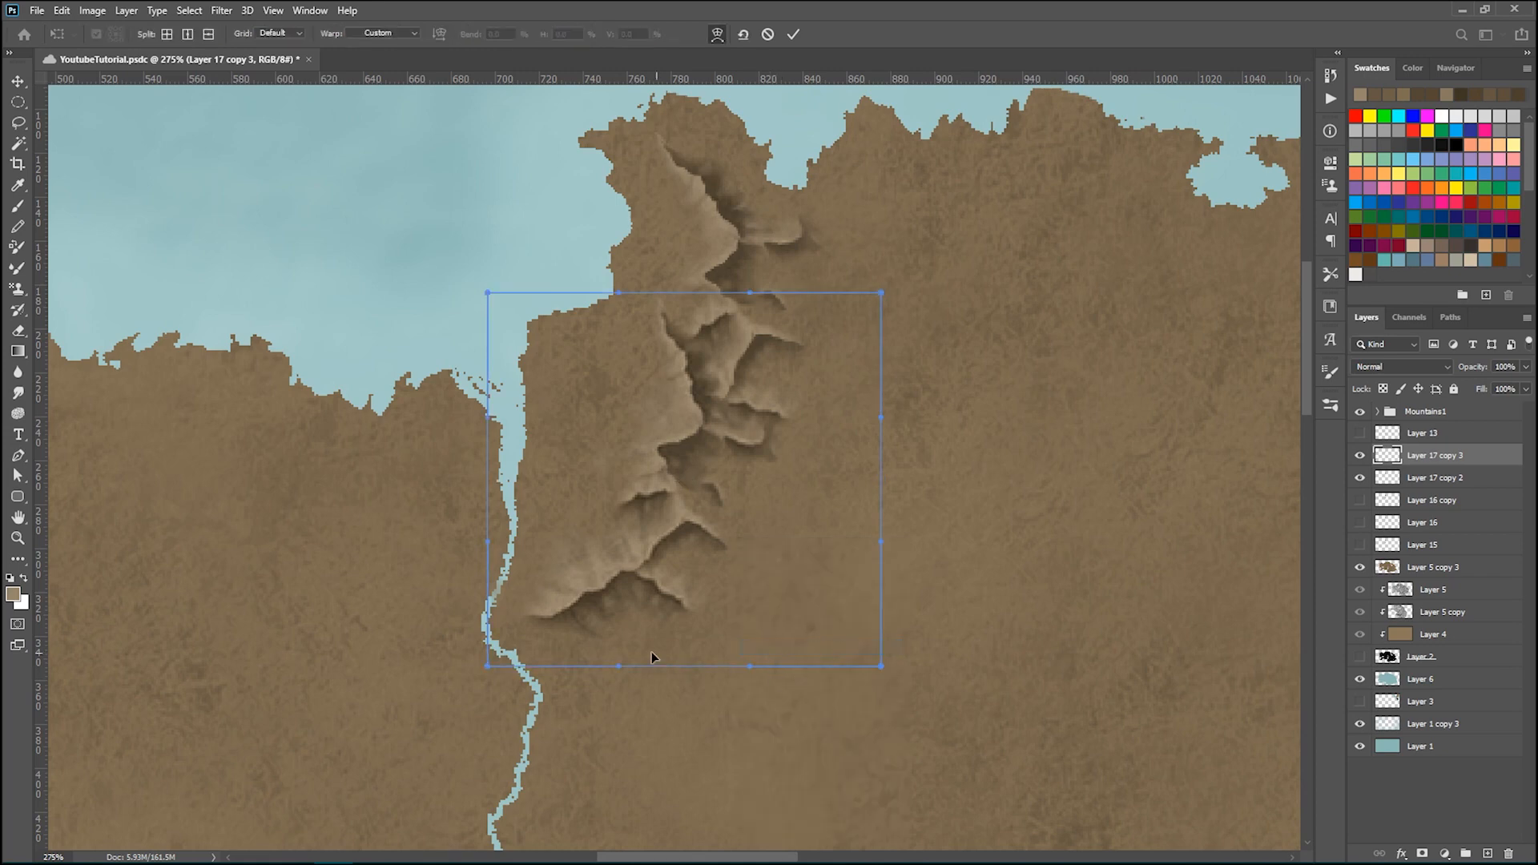
drag(498, 664, 593, 720)
drag(880, 670, 929, 471)
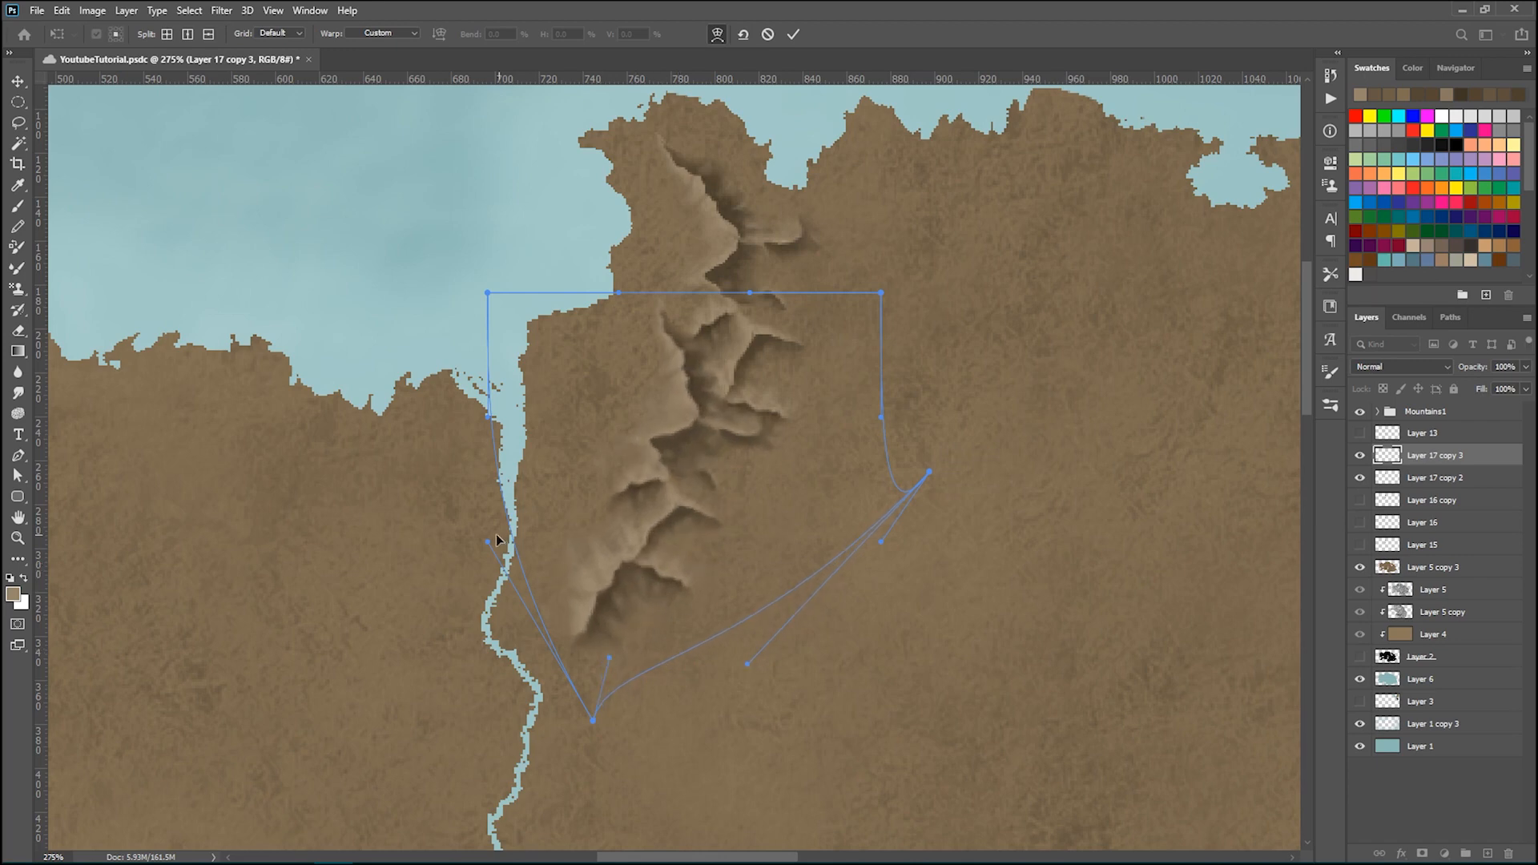
drag(486, 542, 489, 689)
drag(698, 617, 660, 576)
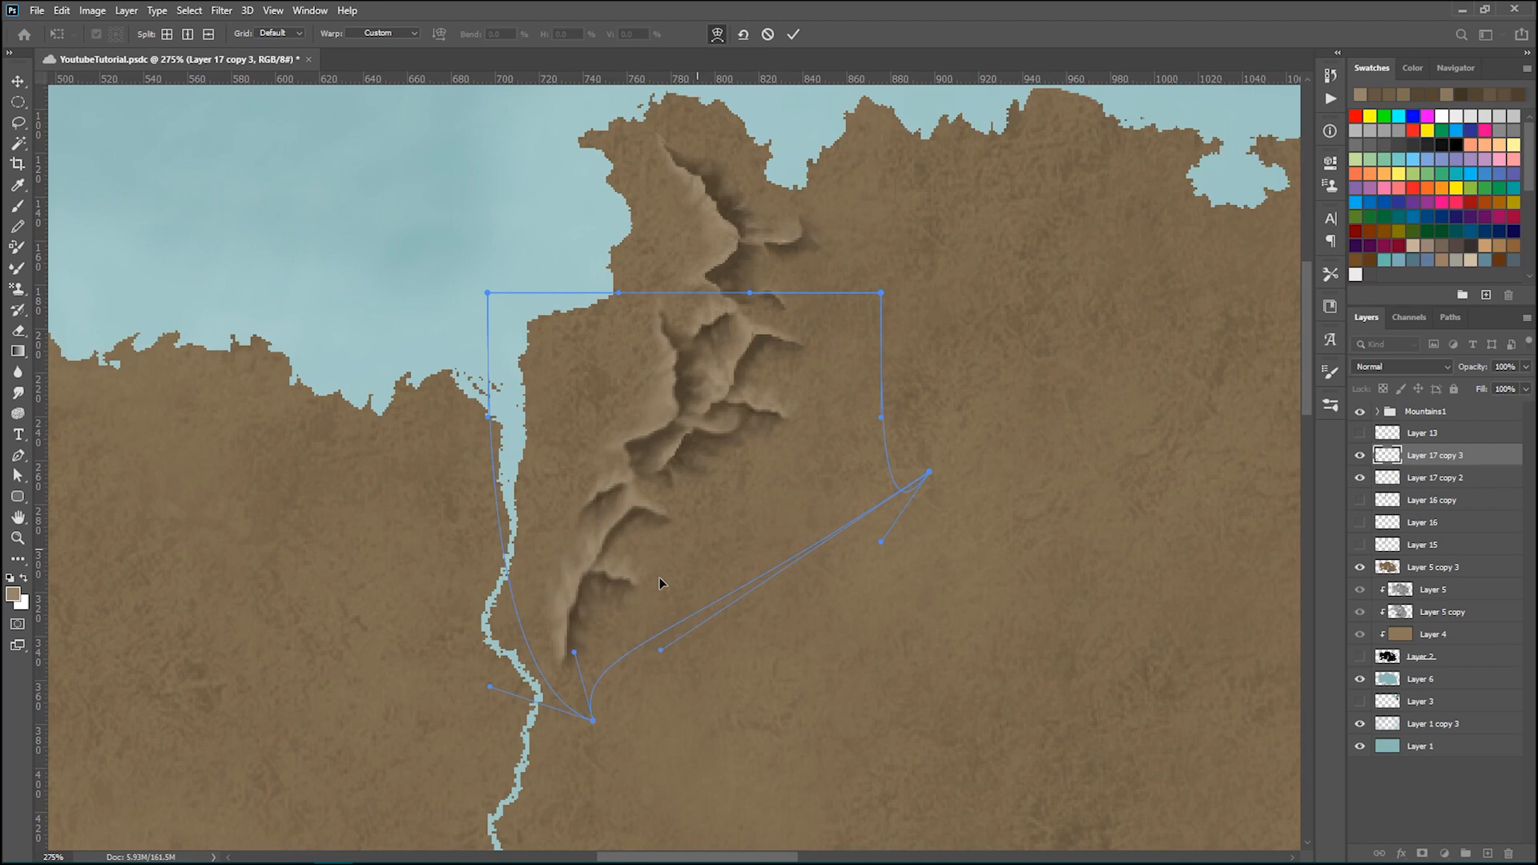
drag(671, 519, 715, 558)
- Scale down and rotate the warped ridge copy, fitting it under the original ridge's lower tip as a southern extension
right_click(646, 475)
click(673, 479)
drag(995, 770, 901, 674)
drag(608, 527, 665, 579)
drag(978, 743, 988, 633)
drag(776, 640, 804, 604)
drag(1078, 607, 1065, 639)
drag(742, 575, 784, 558)
drag(1106, 592, 1081, 633)
drag(748, 547, 647, 569)
key(Return)
key(e)
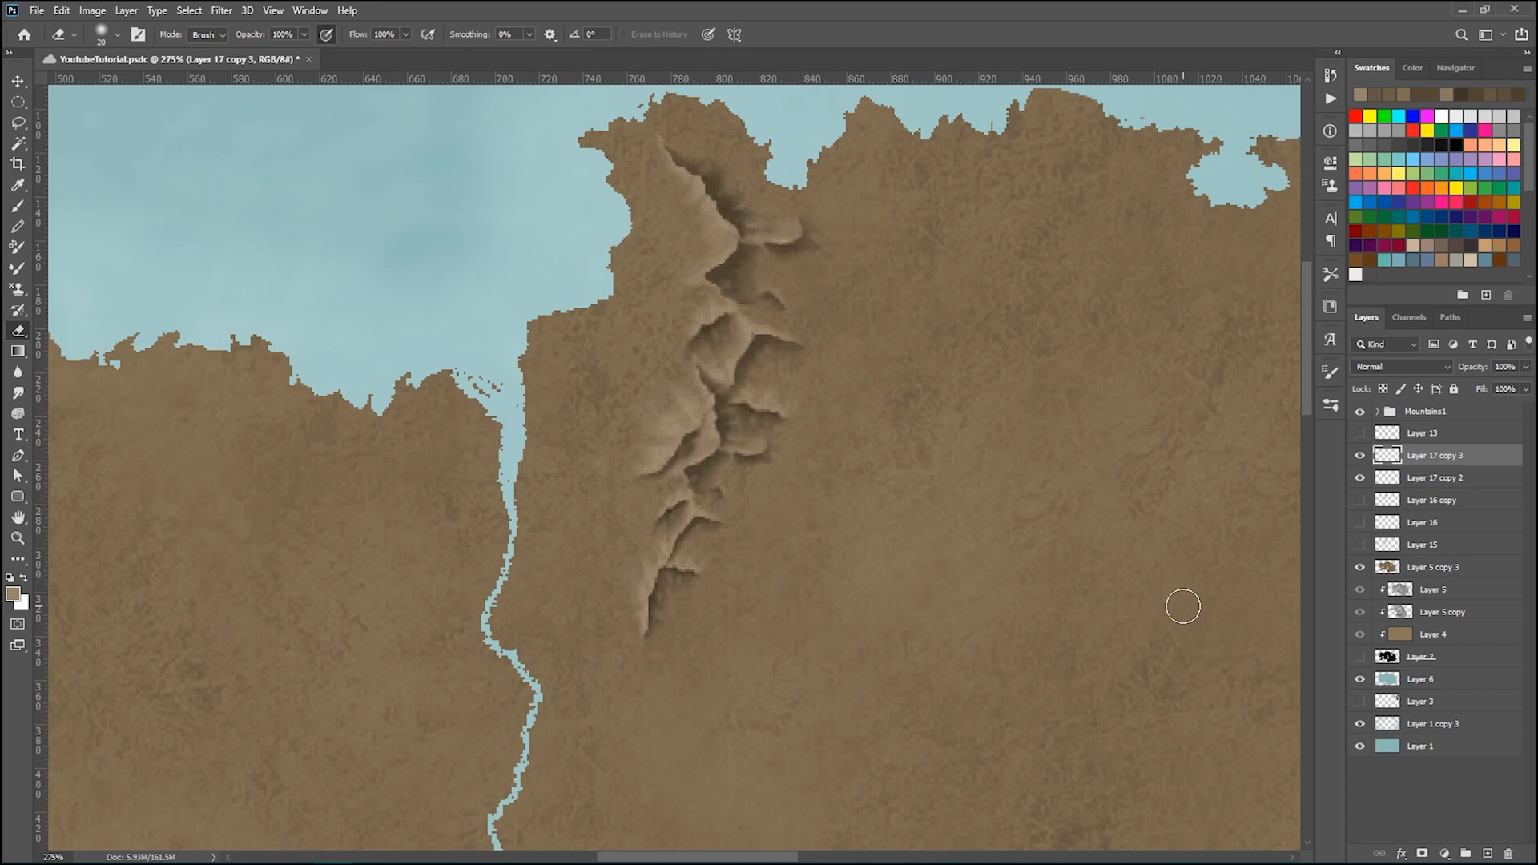
- Move Layer 17 copy 3 below Layer 17 copy 2, rotate it about 26.5° counter-clockwise and align it with the ridge's lower tip
drag(1478, 459, 1476, 490)
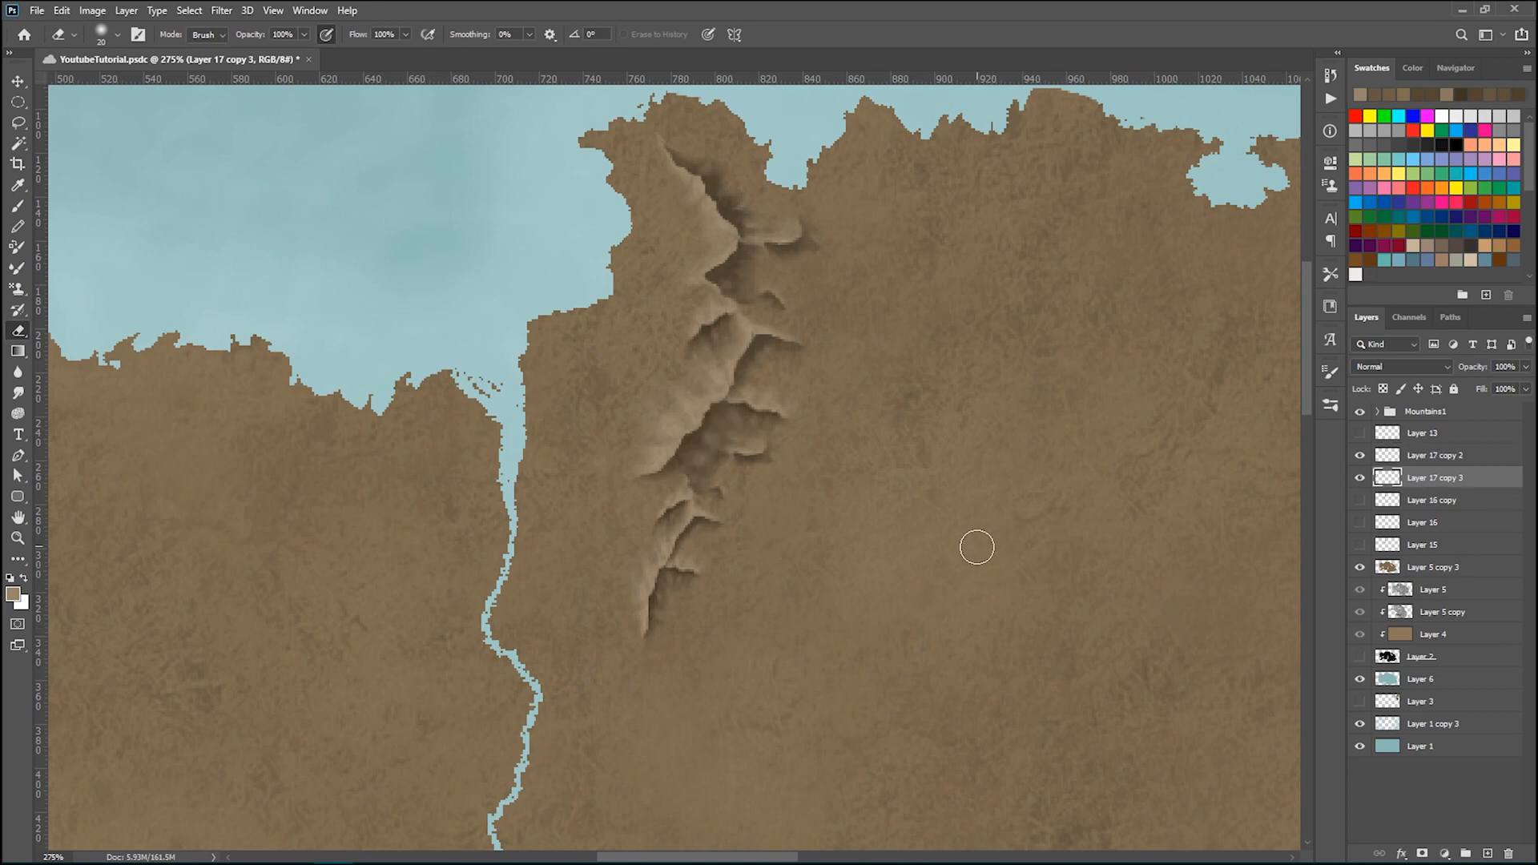
key(ctrl+t)
drag(914, 685, 978, 594)
drag(774, 566, 752, 565)
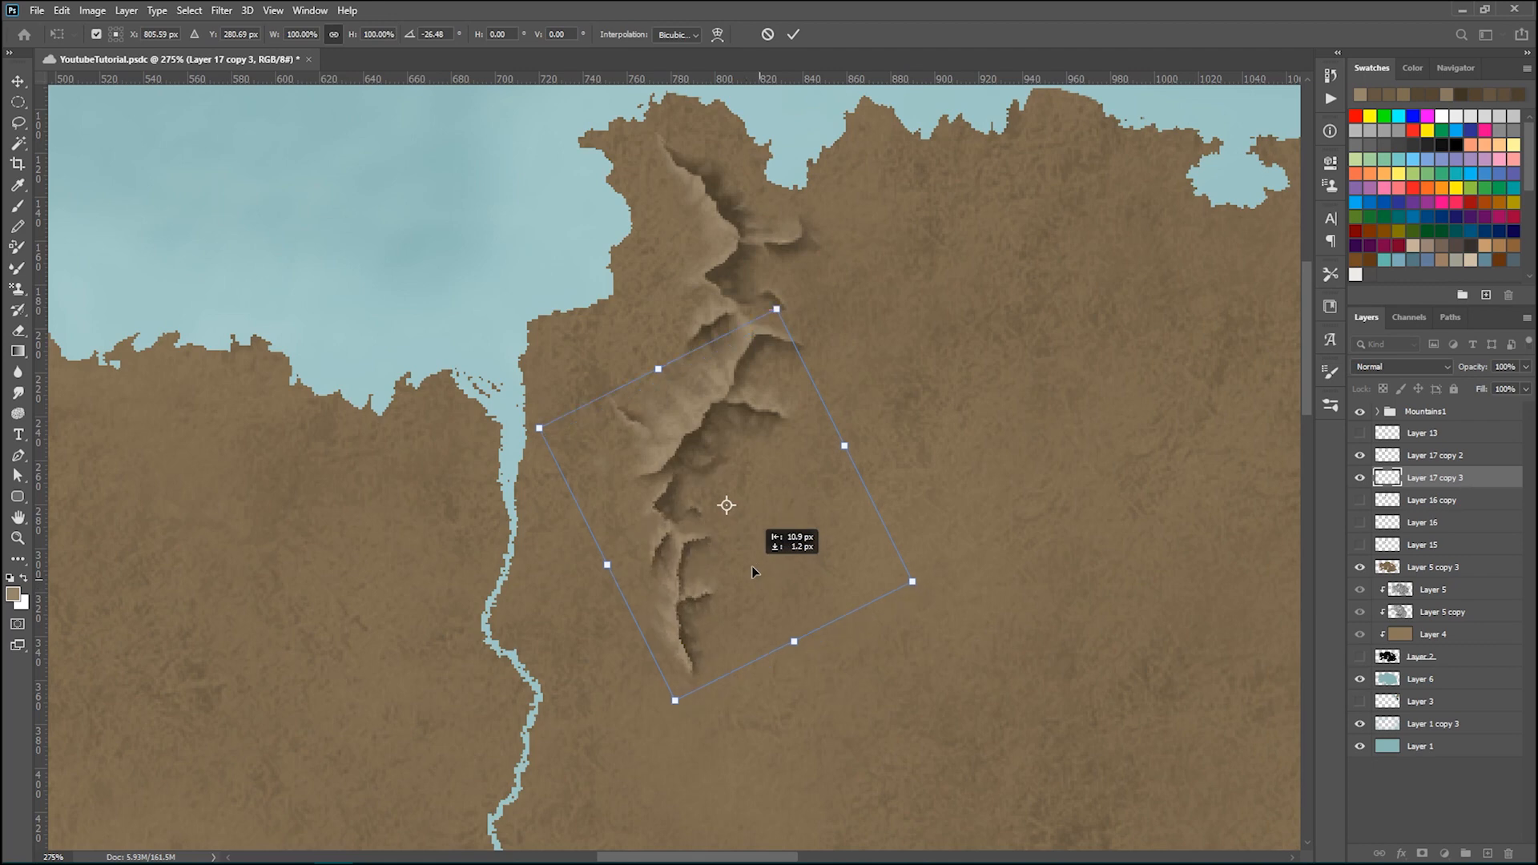
key(Return)
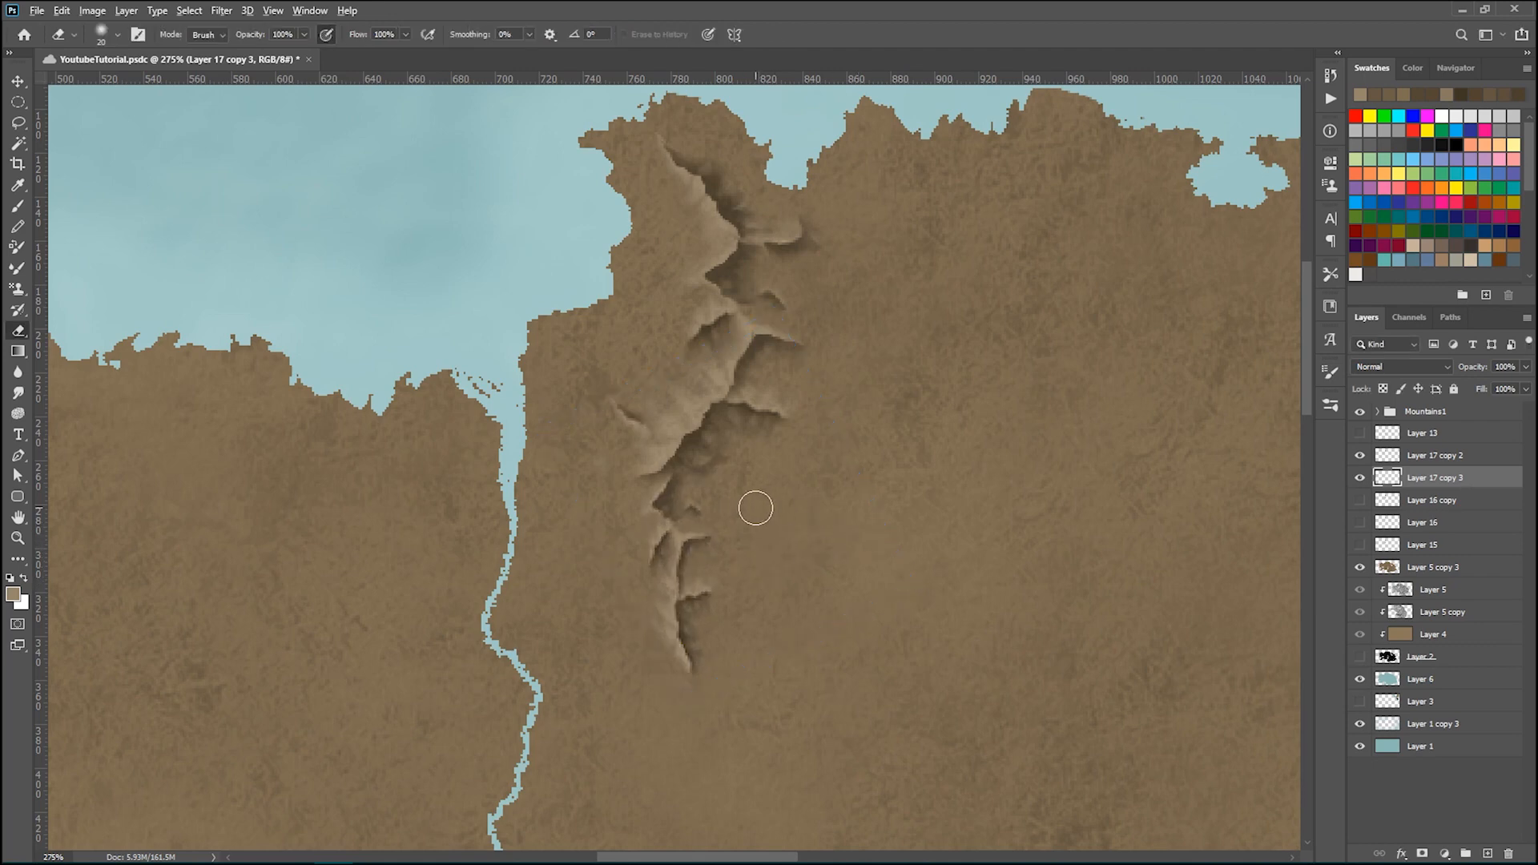
- Warp the southern extension so its upper spur points east below the main ridge and its crest shifts slightly west
scroll(834, 508, down, 3)
scroll(783, 470, up, 1)
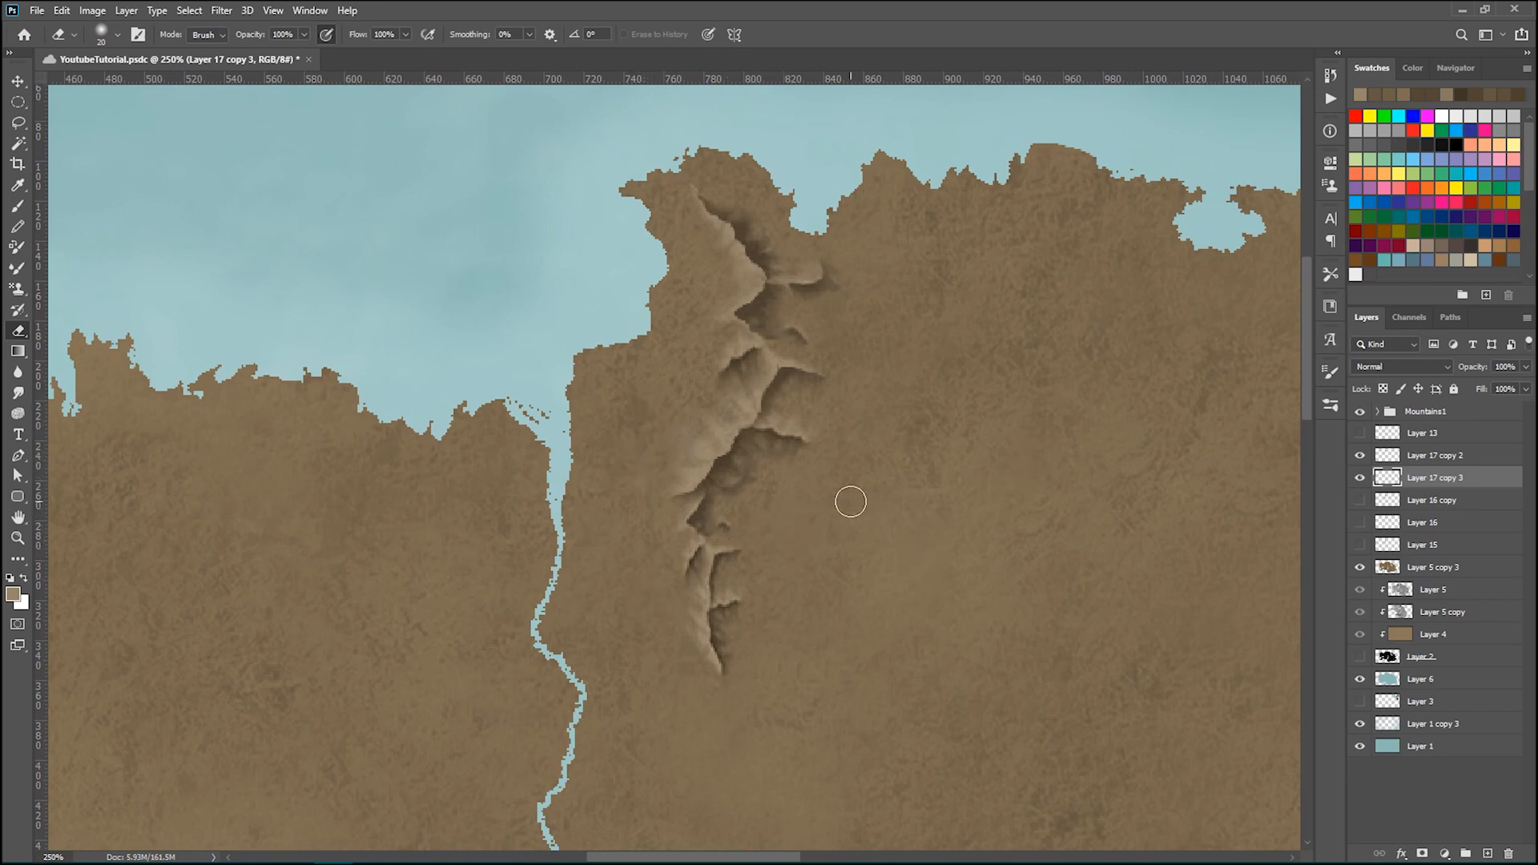
key(ctrl+t)
right_click(757, 537)
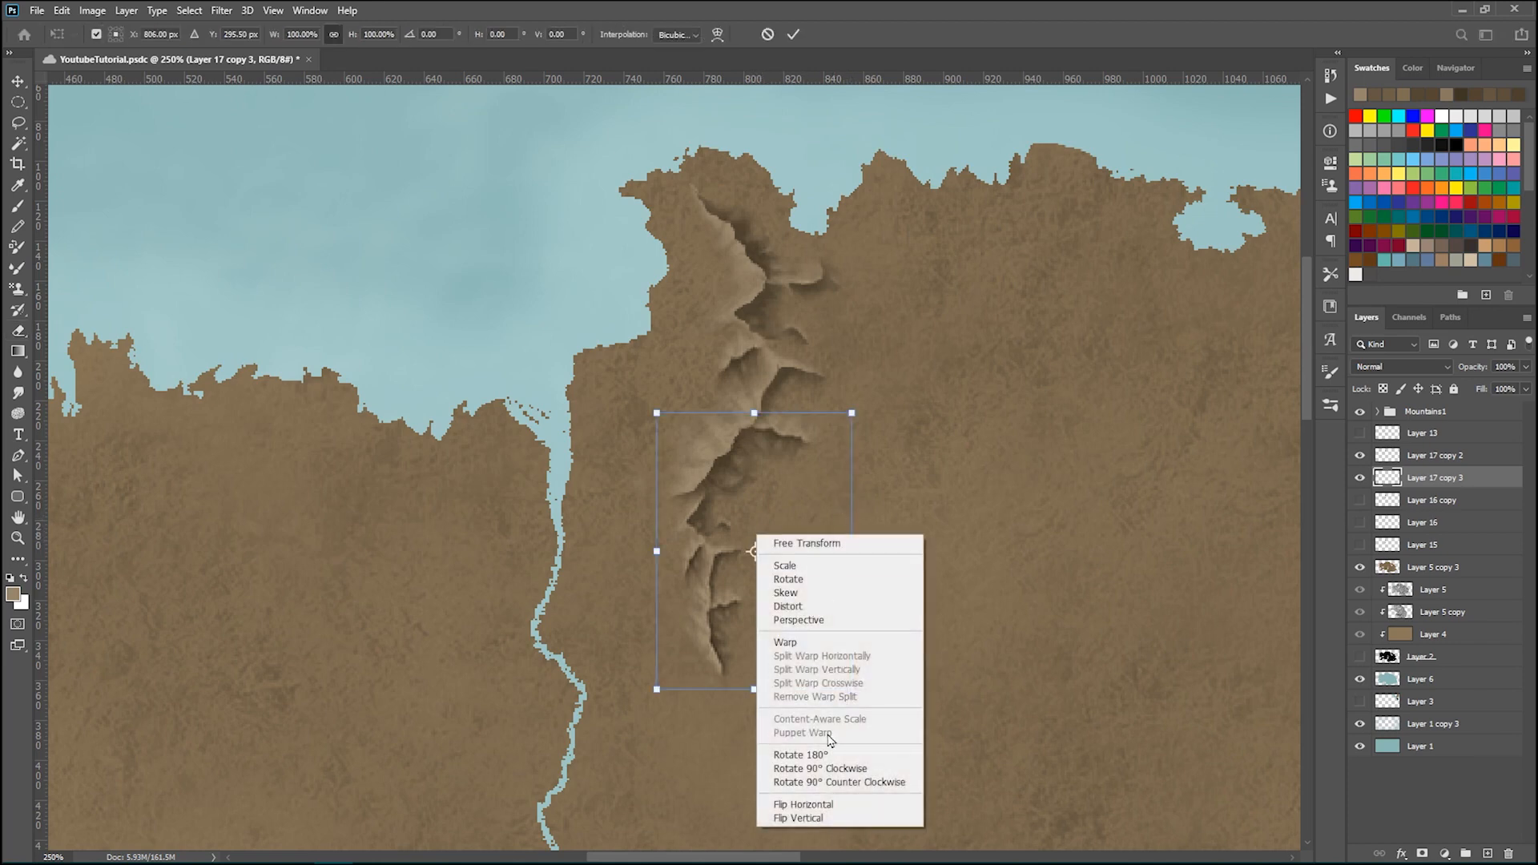
click(801, 642)
drag(722, 414, 823, 468)
drag(794, 416, 820, 478)
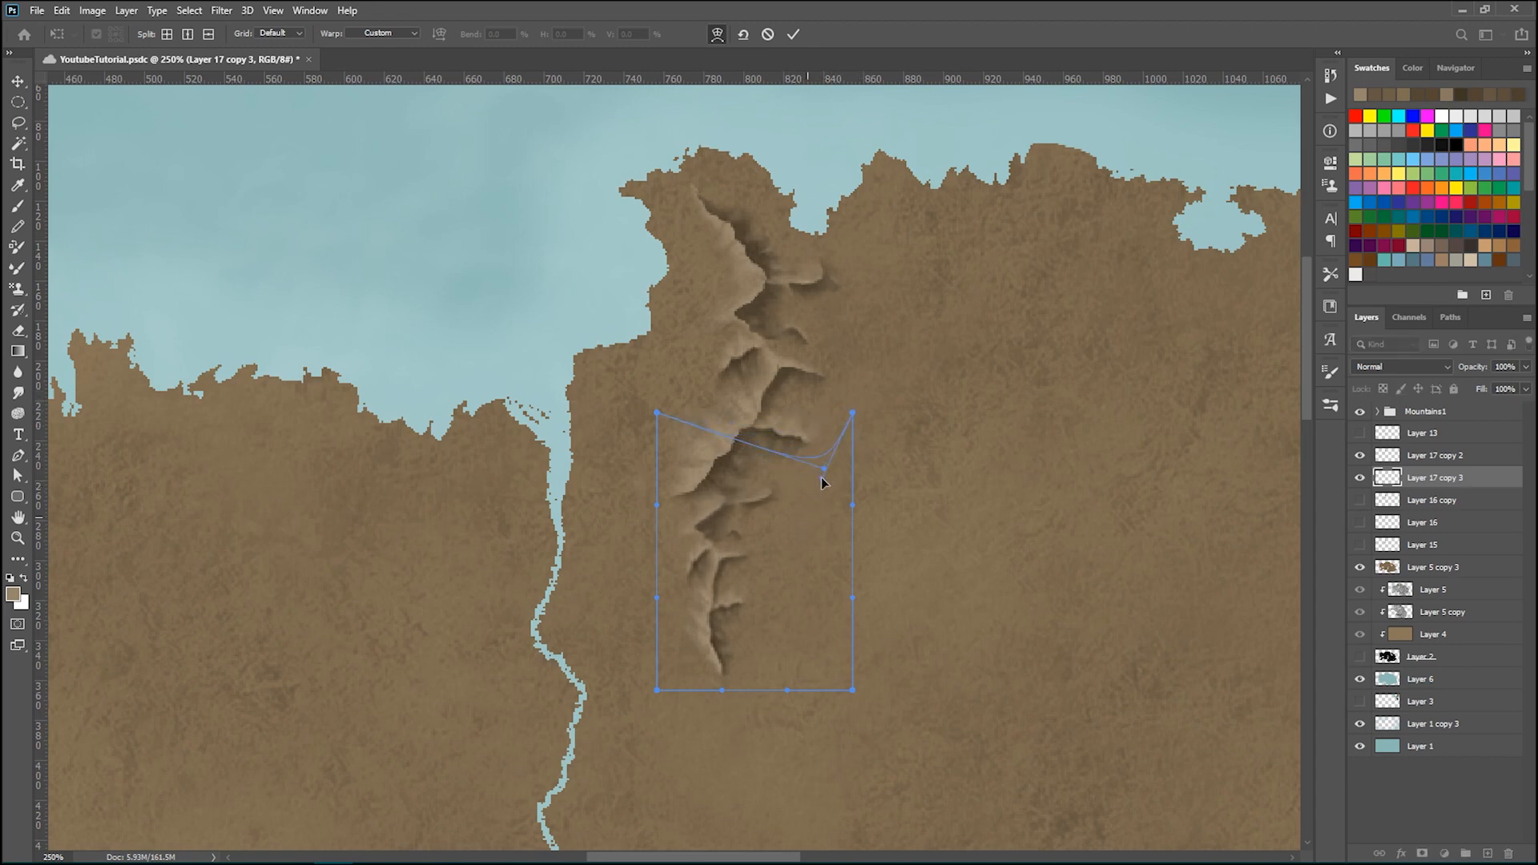
drag(719, 535, 697, 542)
key(Return)
key(e)
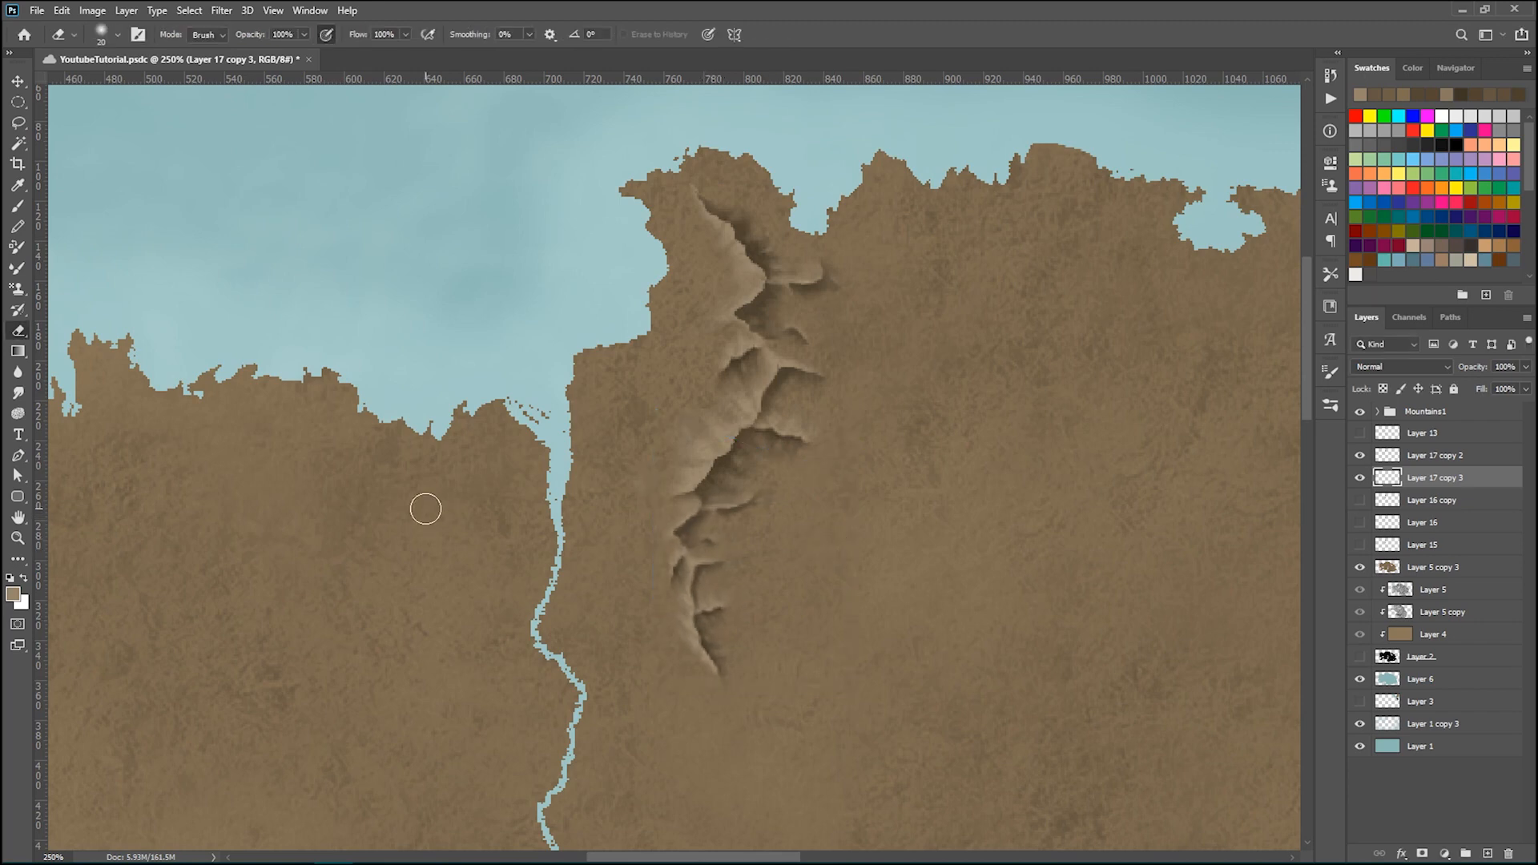
- Merge Layer 17 copy 2 into Layer 17 copy 3 and scale the combined ridge to 137.59%
scroll(425, 509, down, 5)
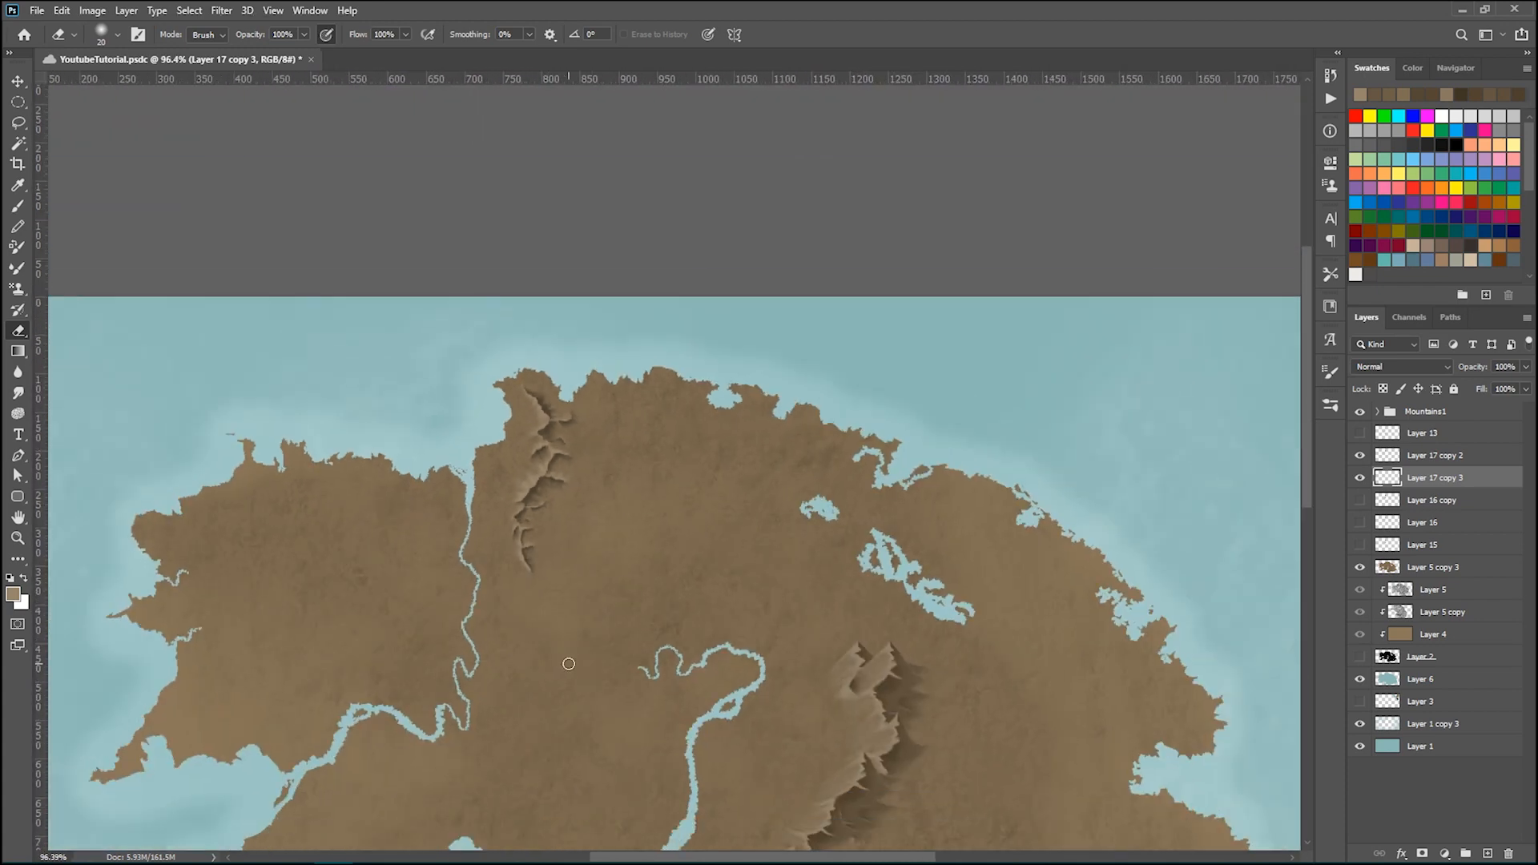
scroll(503, 447, up, 4)
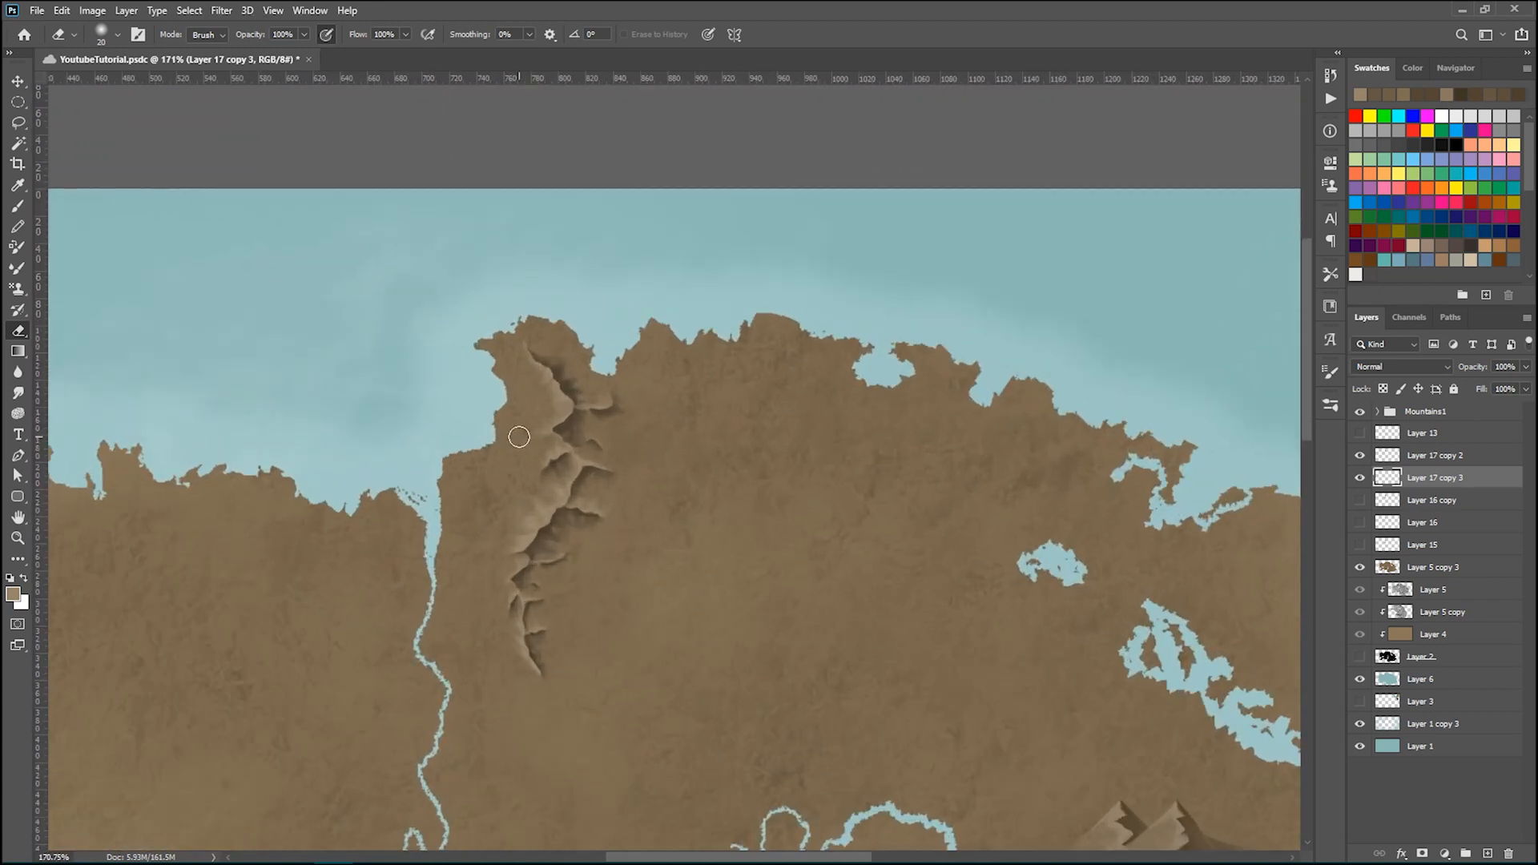
click(1479, 456)
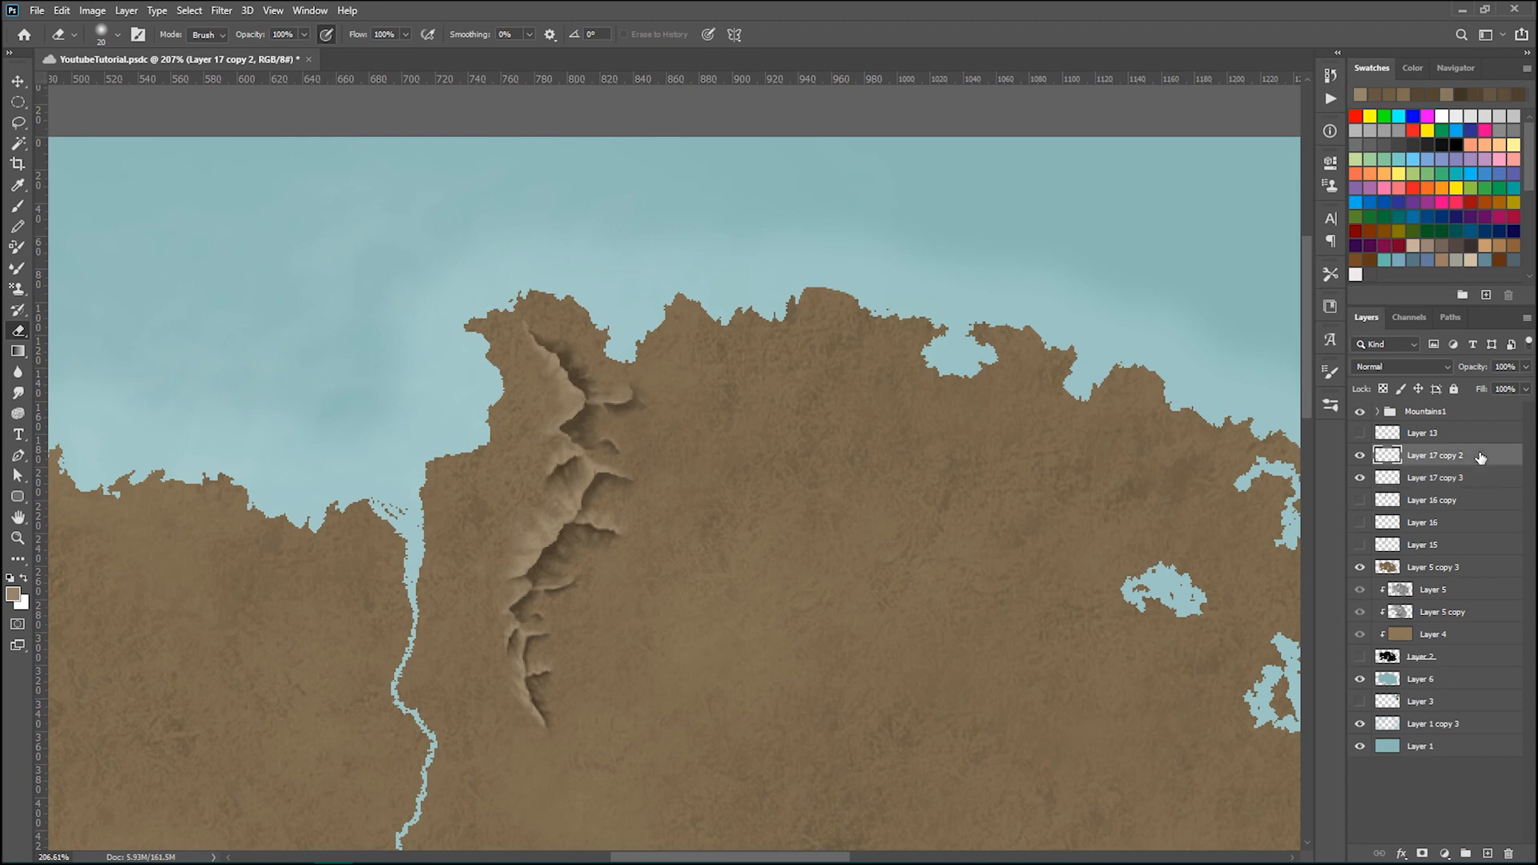
key(Delete)
key(ctrl+t)
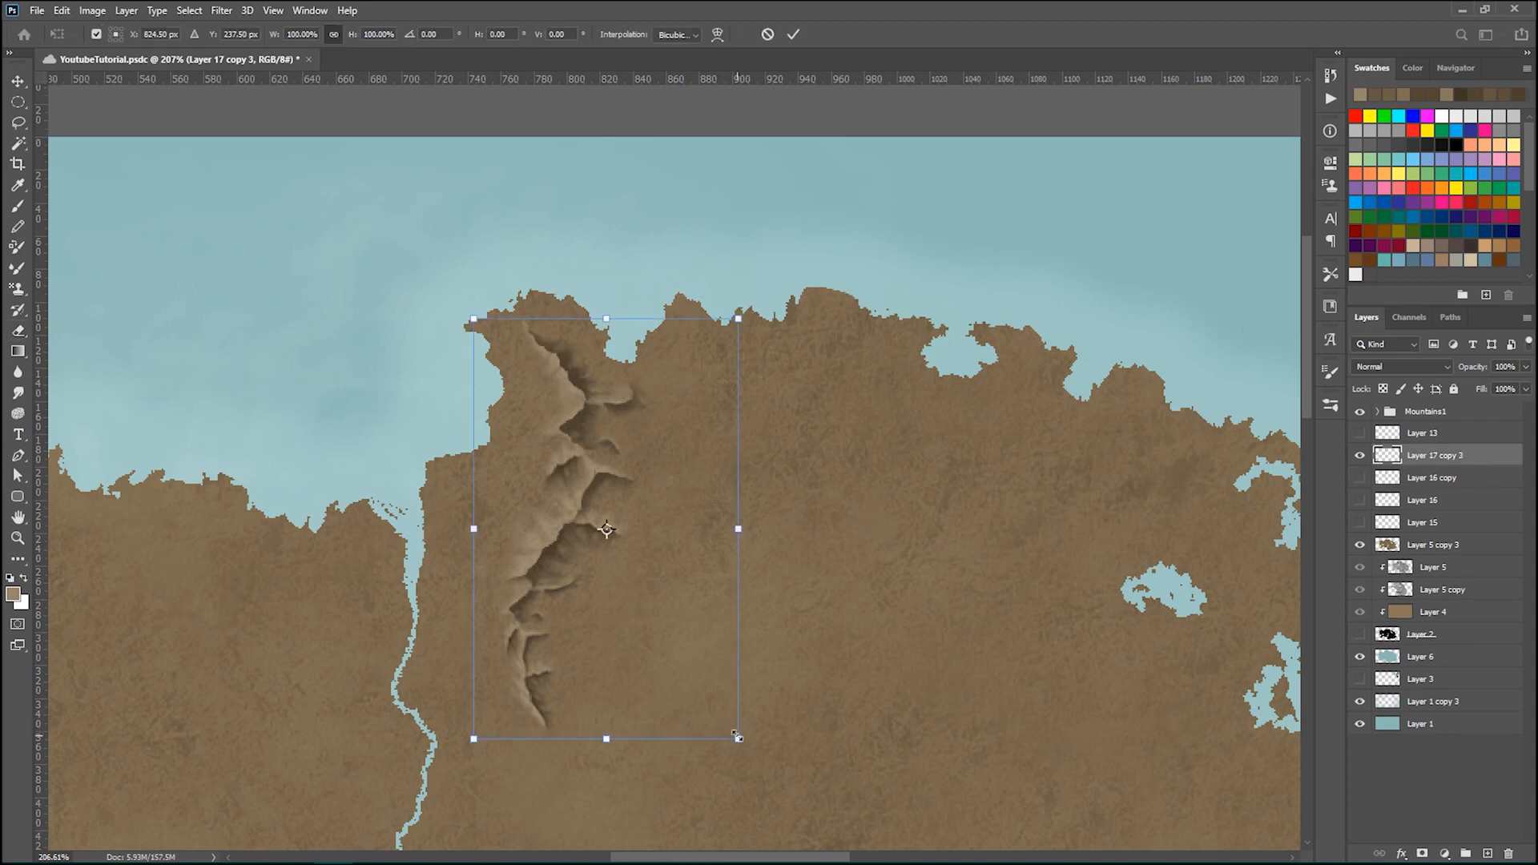
drag(738, 740, 811, 856)
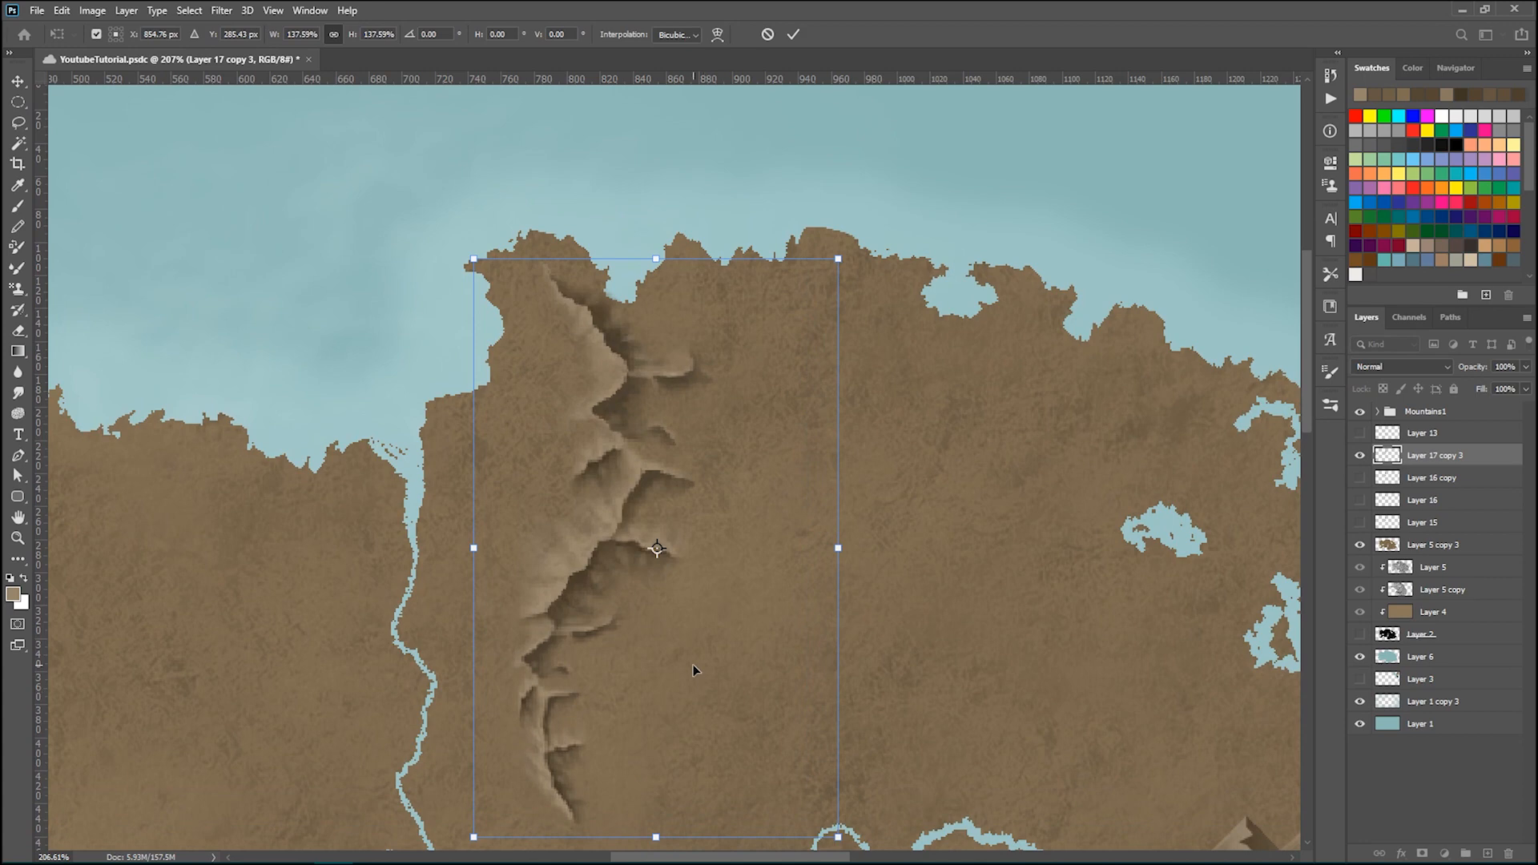
key(Return)
key(e)
- Nudge the enlarged ridge slightly beneath the northern headland and check its layer outline with a temporary selection
scroll(438, 568, down, 2)
scroll(439, 567, down, 3)
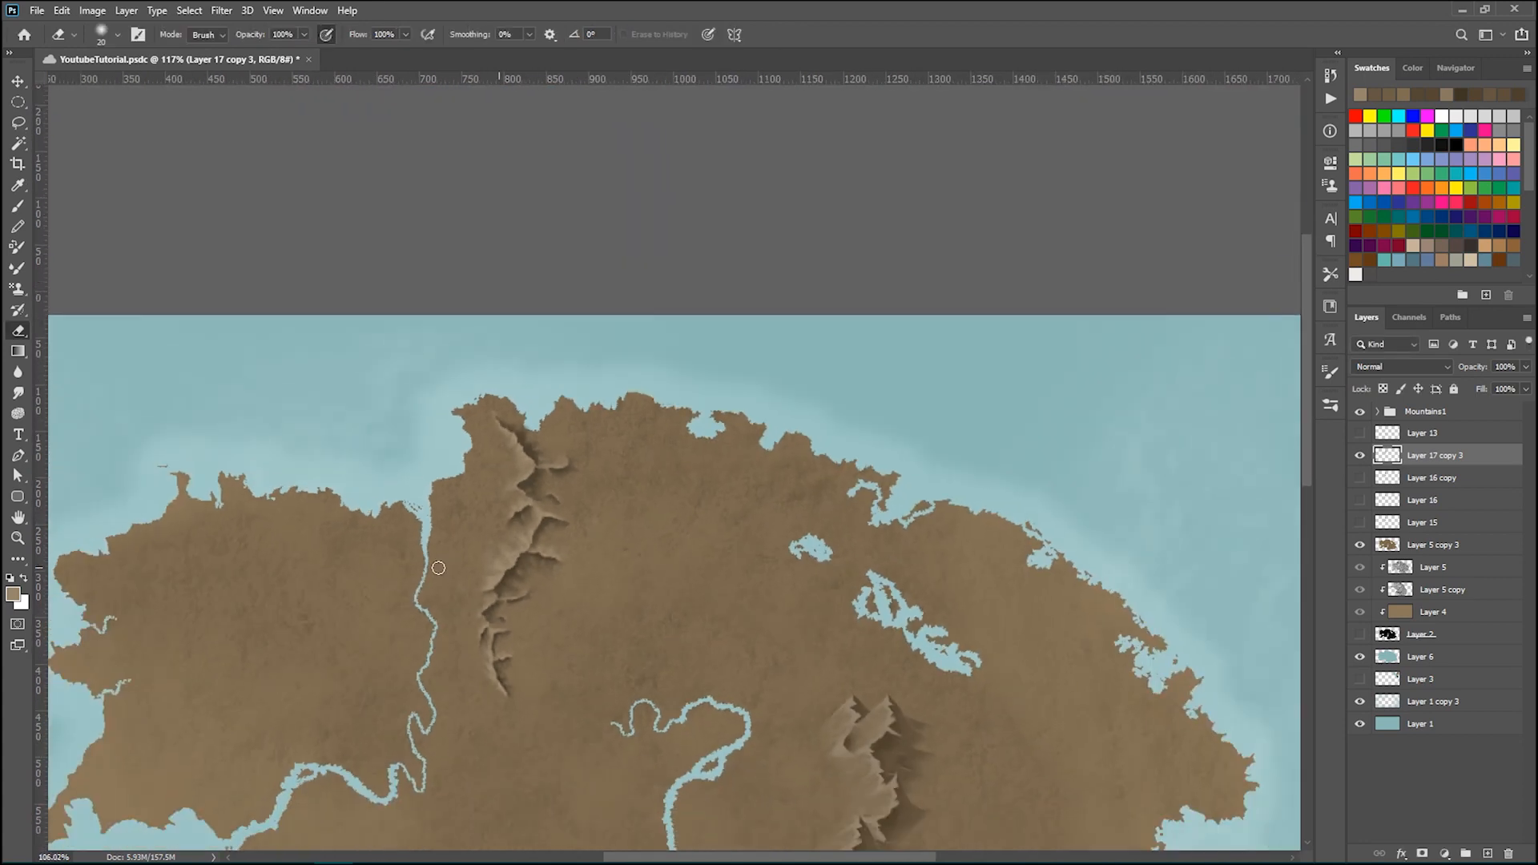
click(24, 85)
scroll(354, 475, down, 5)
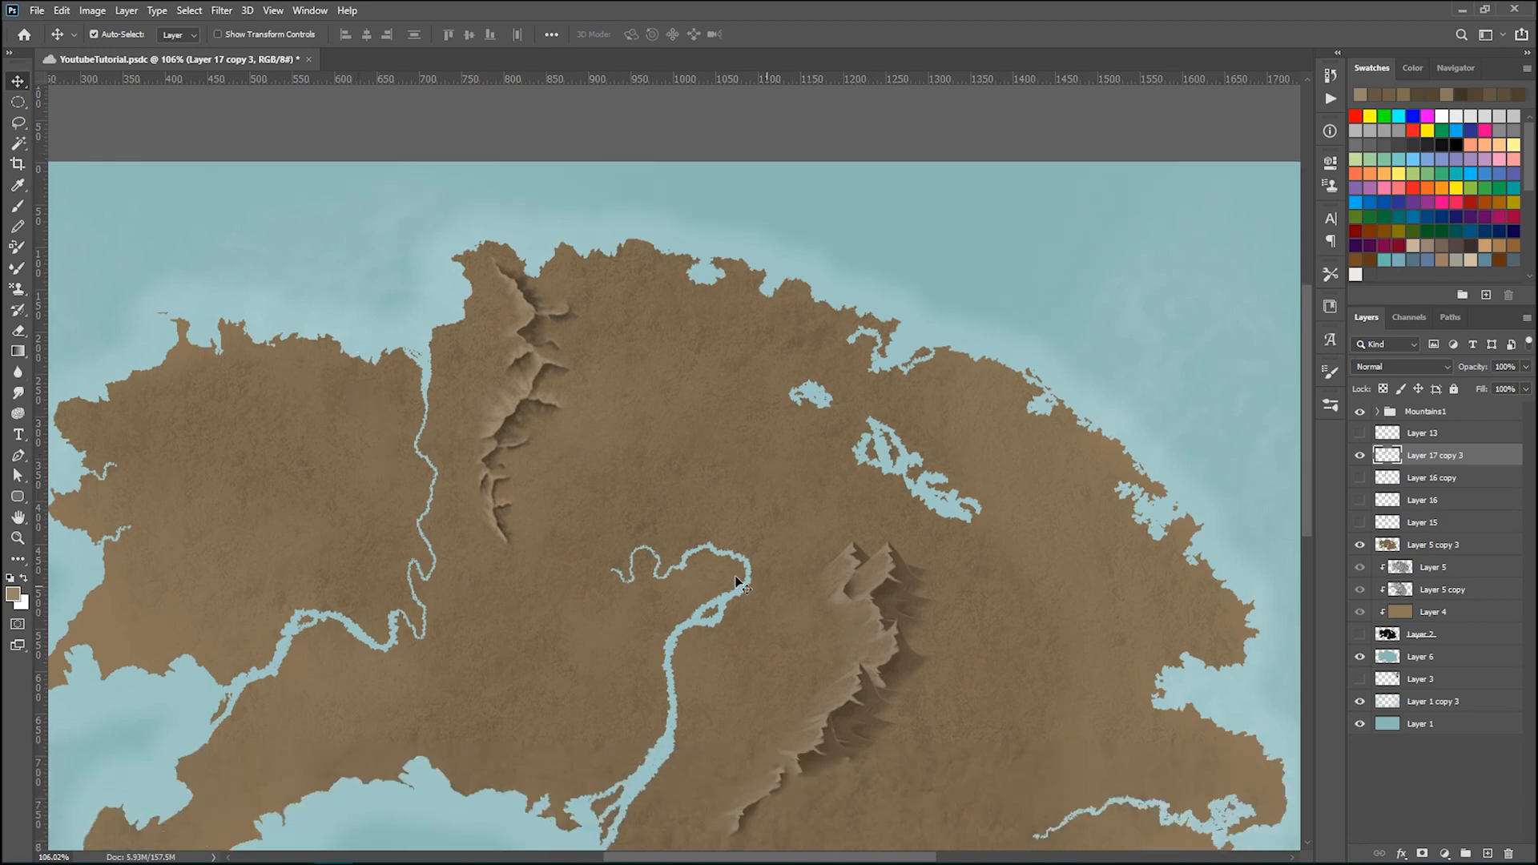
scroll(421, 314, up, 4)
scroll(489, 332, up, 1)
drag(636, 432, 663, 440)
key(e)
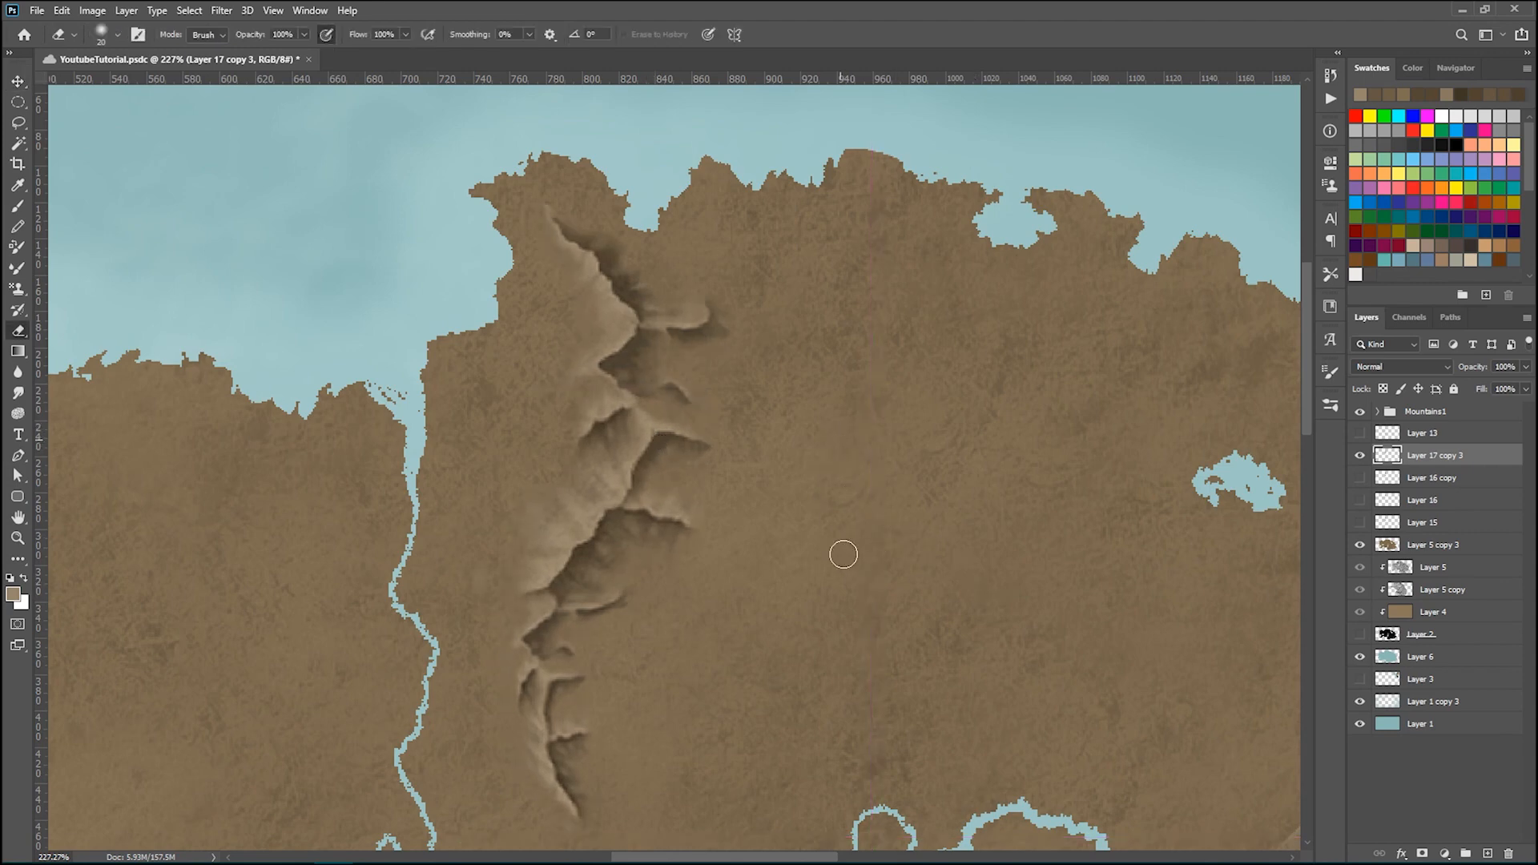
ctrl+click(1388, 455)
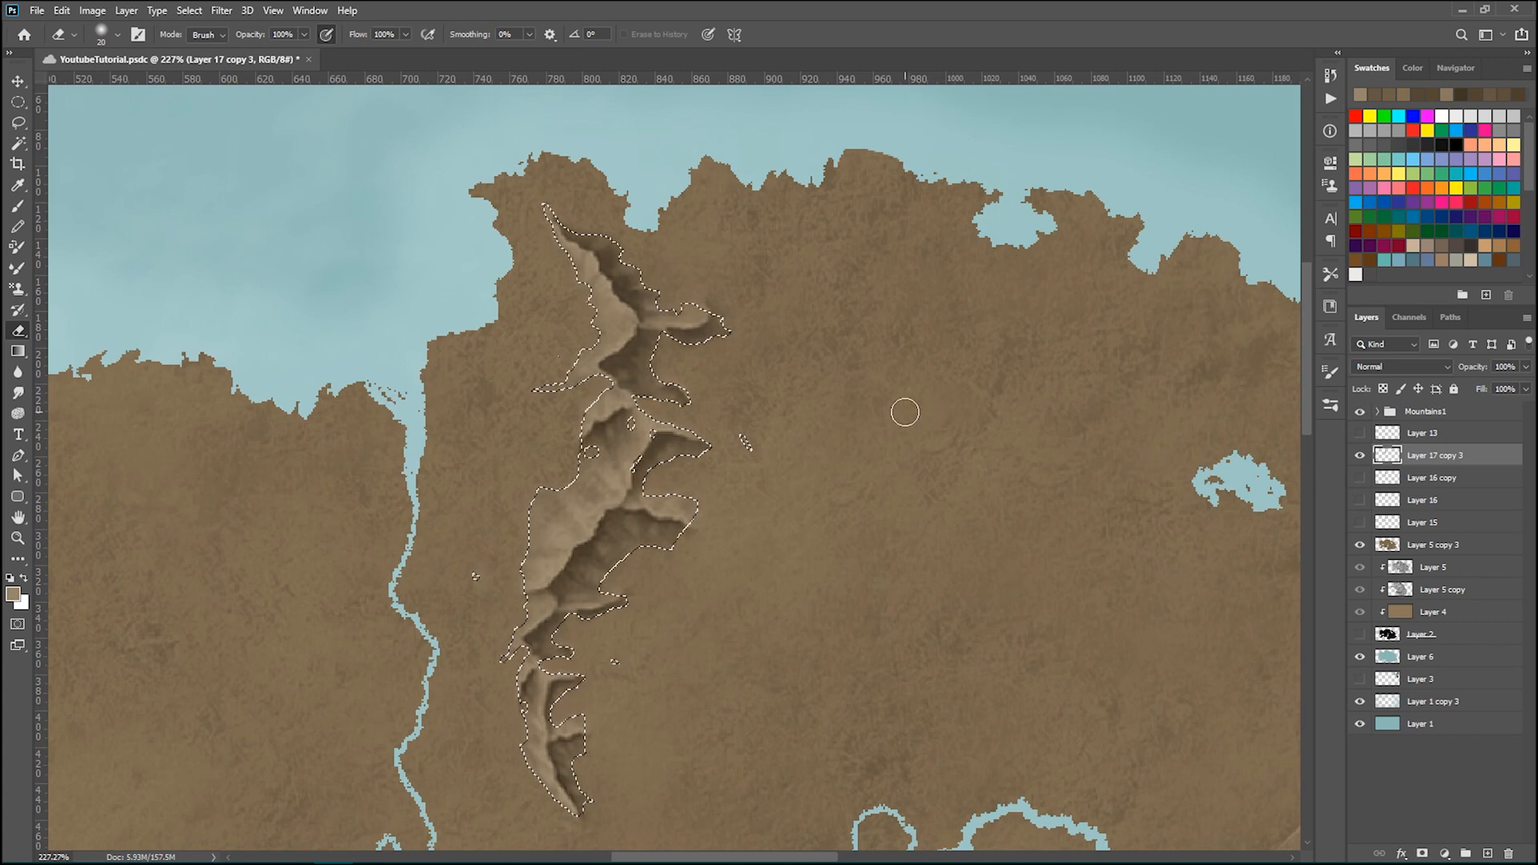
key(ctrl+d)
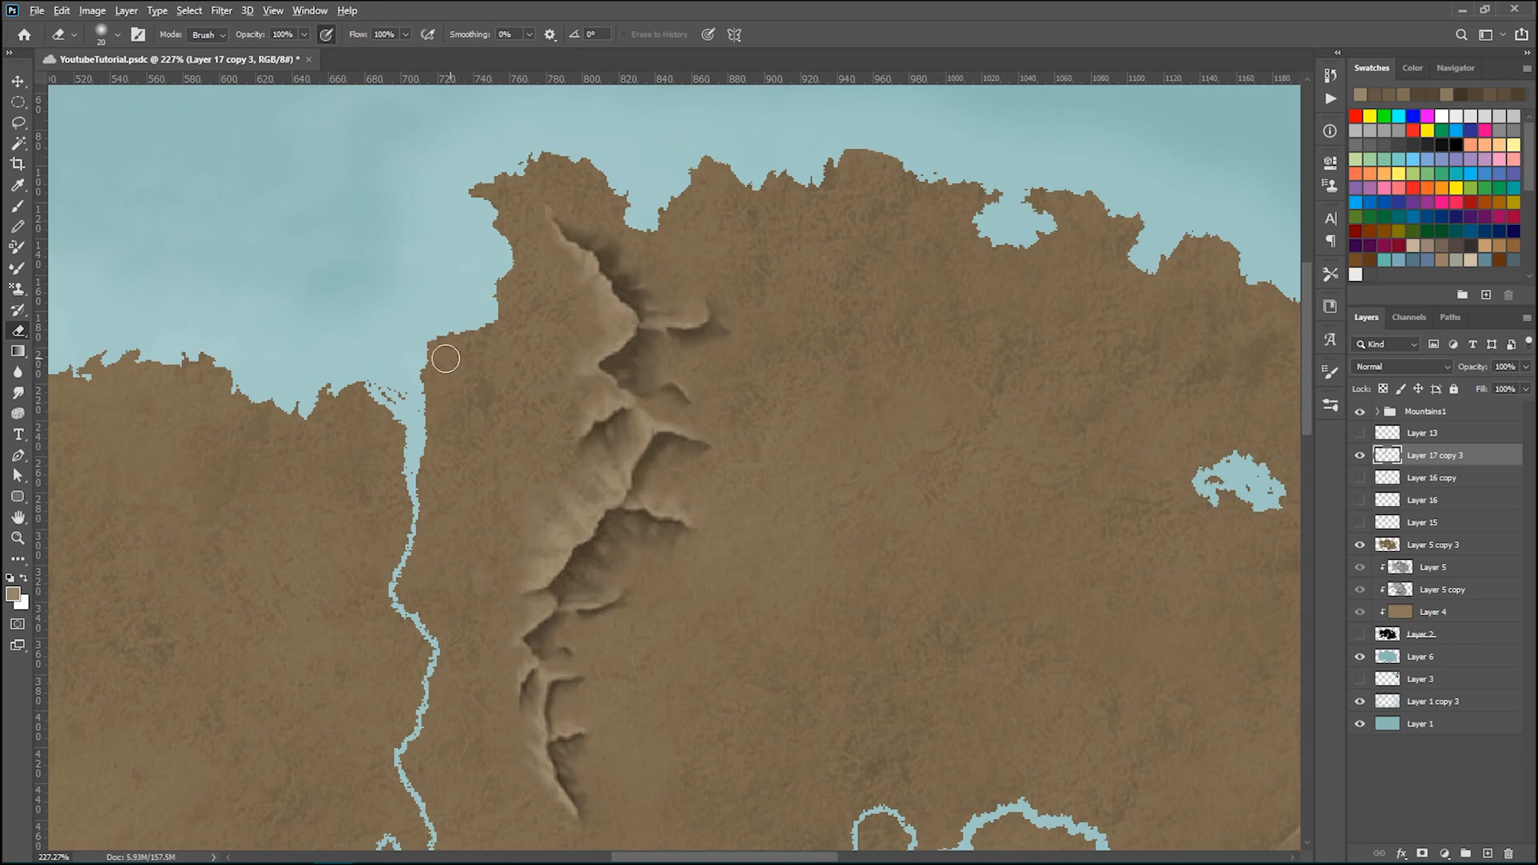
- Set the opacity of the northern ridge's layer, Layer 17 copy 3, to 75%
scroll(448, 353, down, 3)
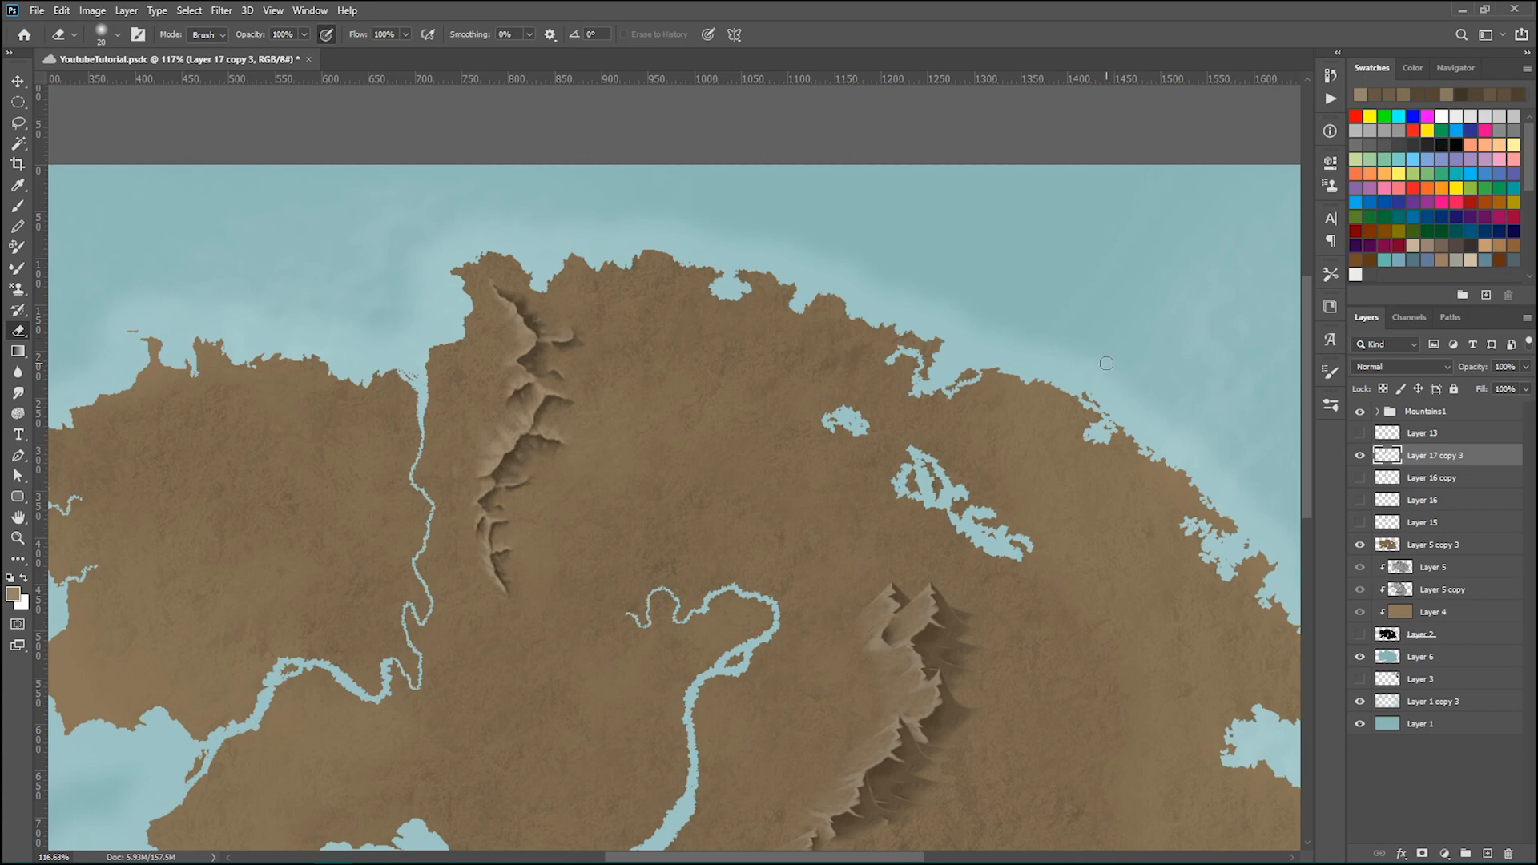
click(1526, 366)
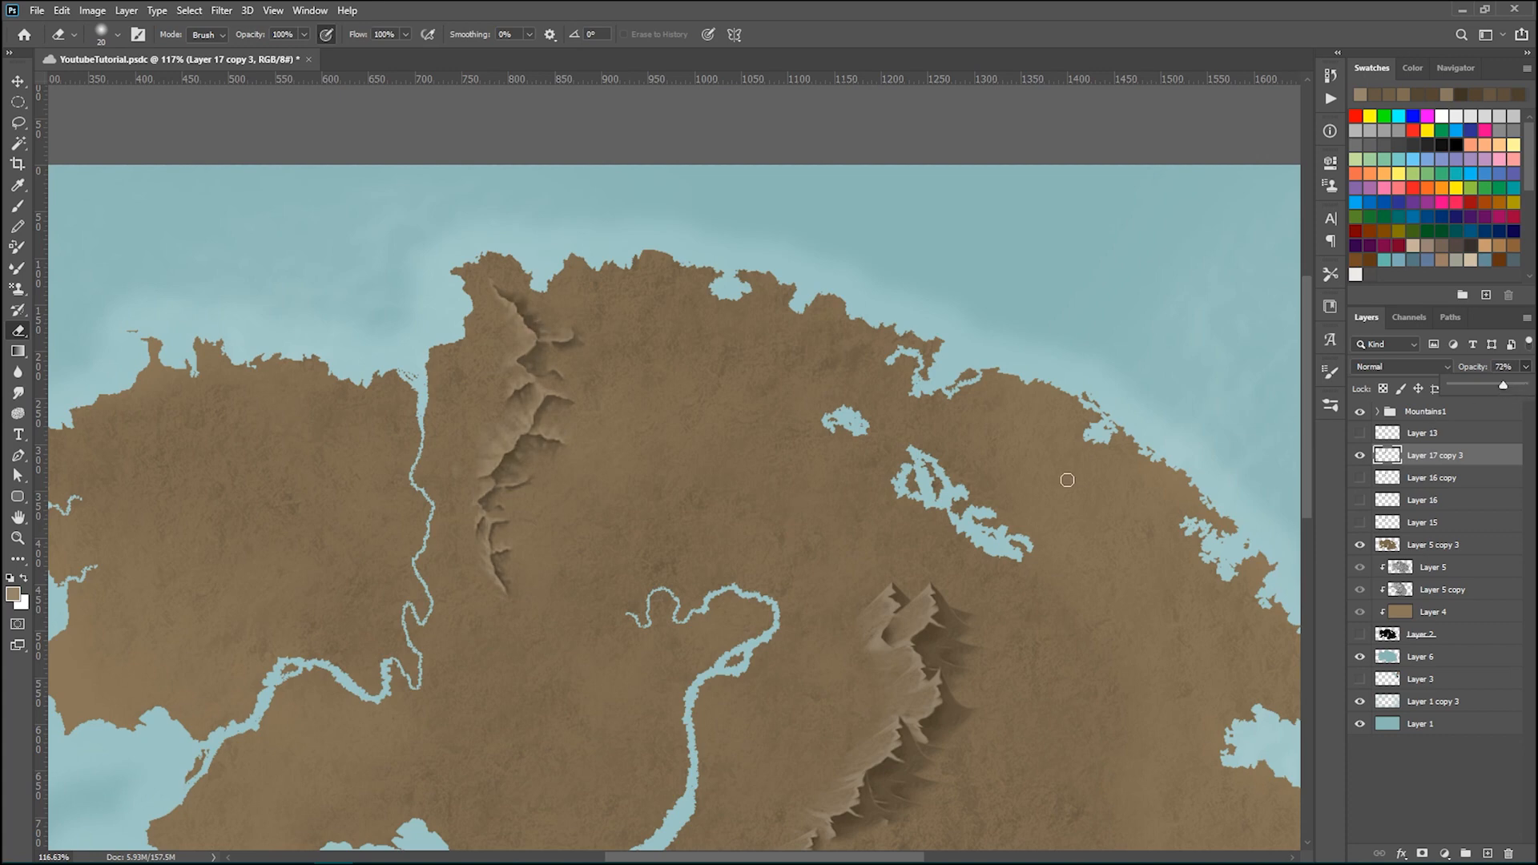
click(1516, 363)
text(75)
scroll(399, 362, up, 4)
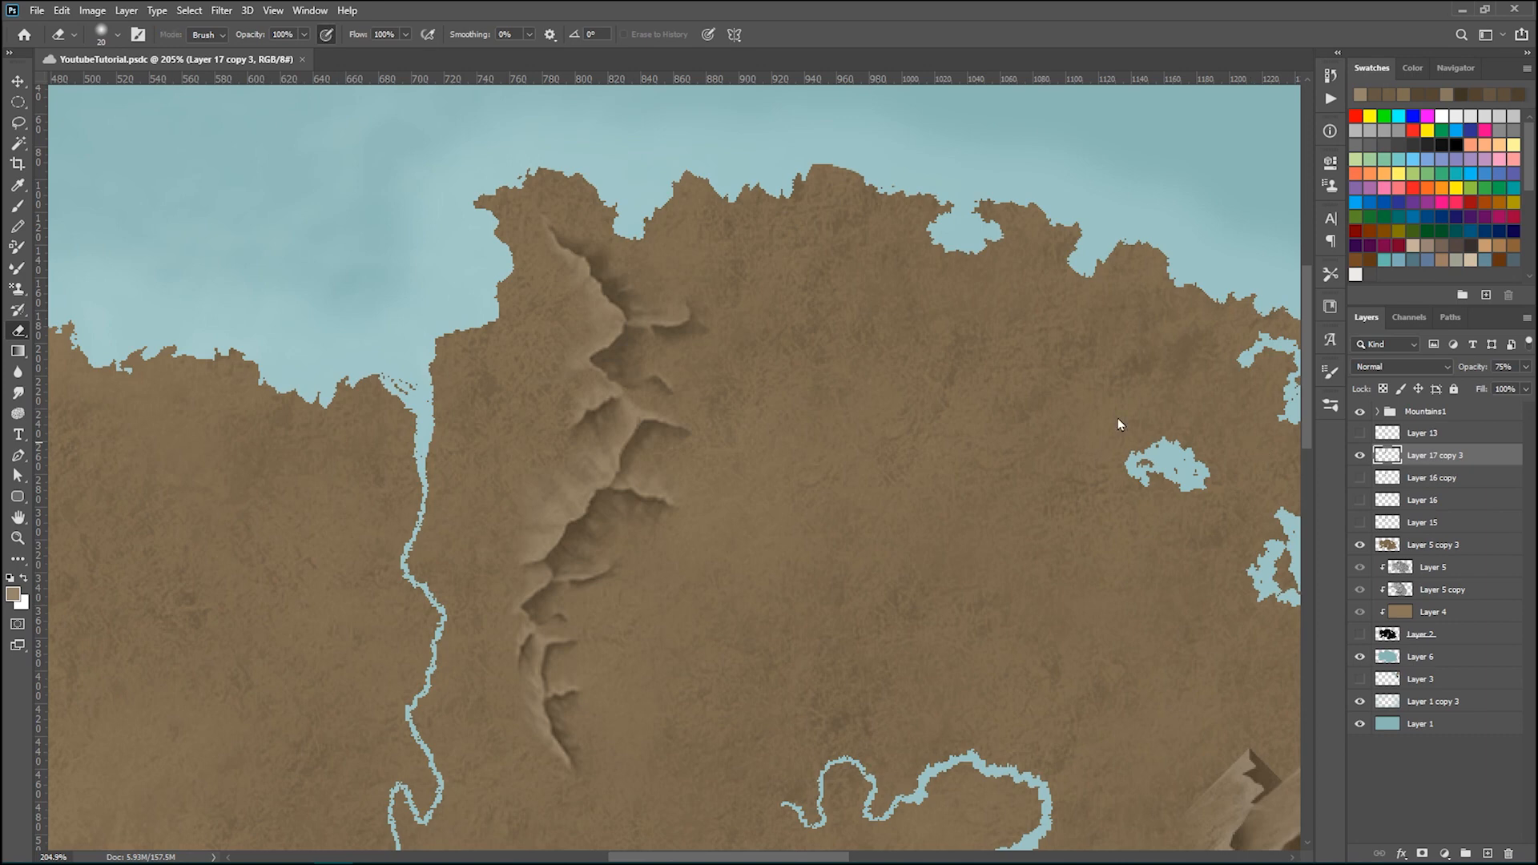
- Create a new layer in Color blend mode, clipped to the northern ridge's layer
key(ctrl+shift+n)
click(289, 263)
click(349, 307)
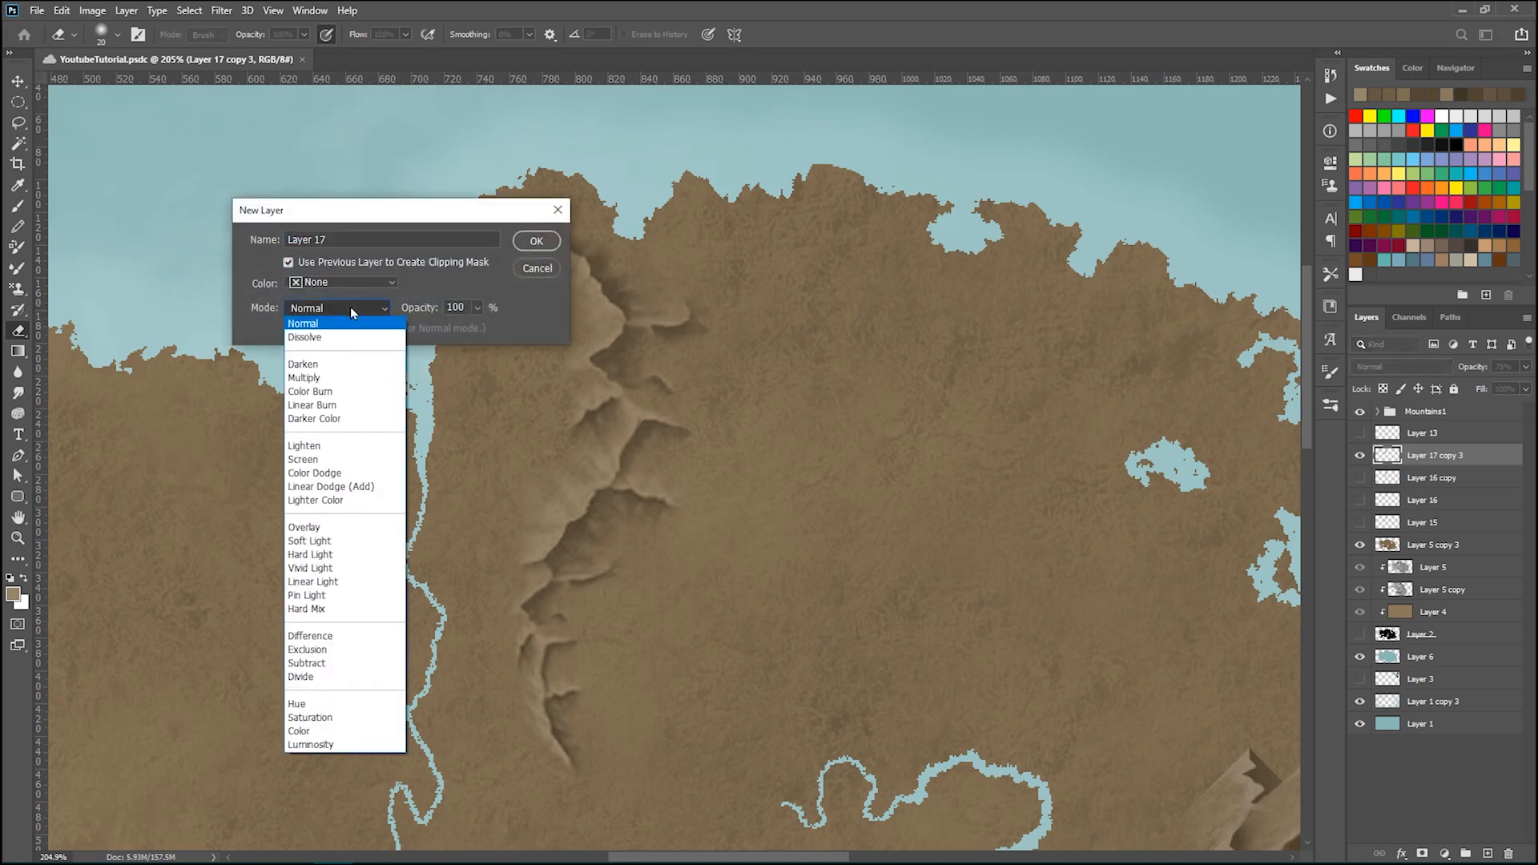
click(342, 732)
click(537, 241)
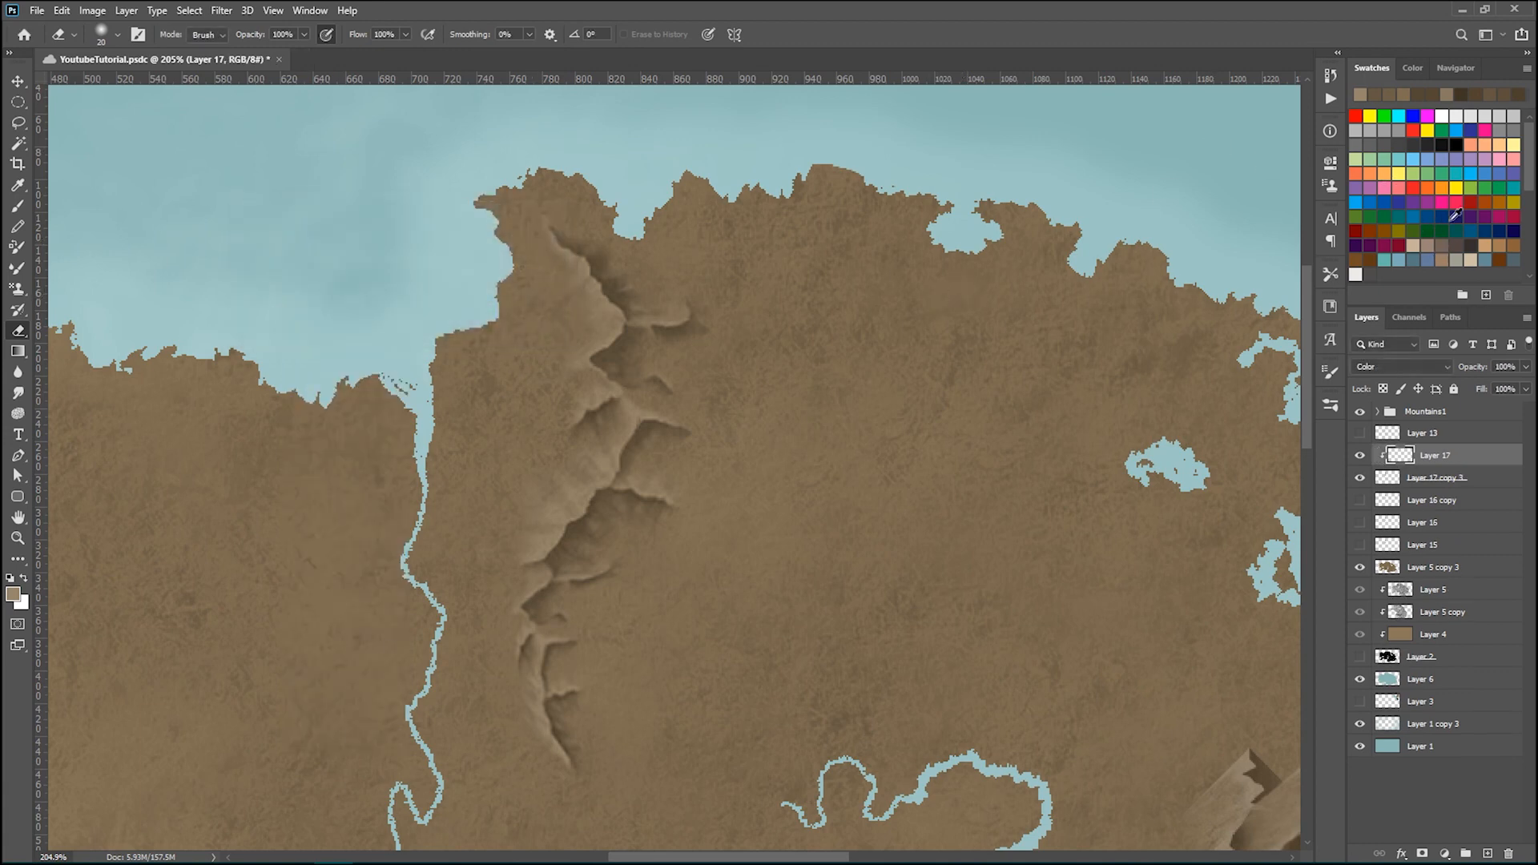
- Brush light grey along the northern ridge on the clipped layer and set that layer's opacity to 59%
click(1373, 128)
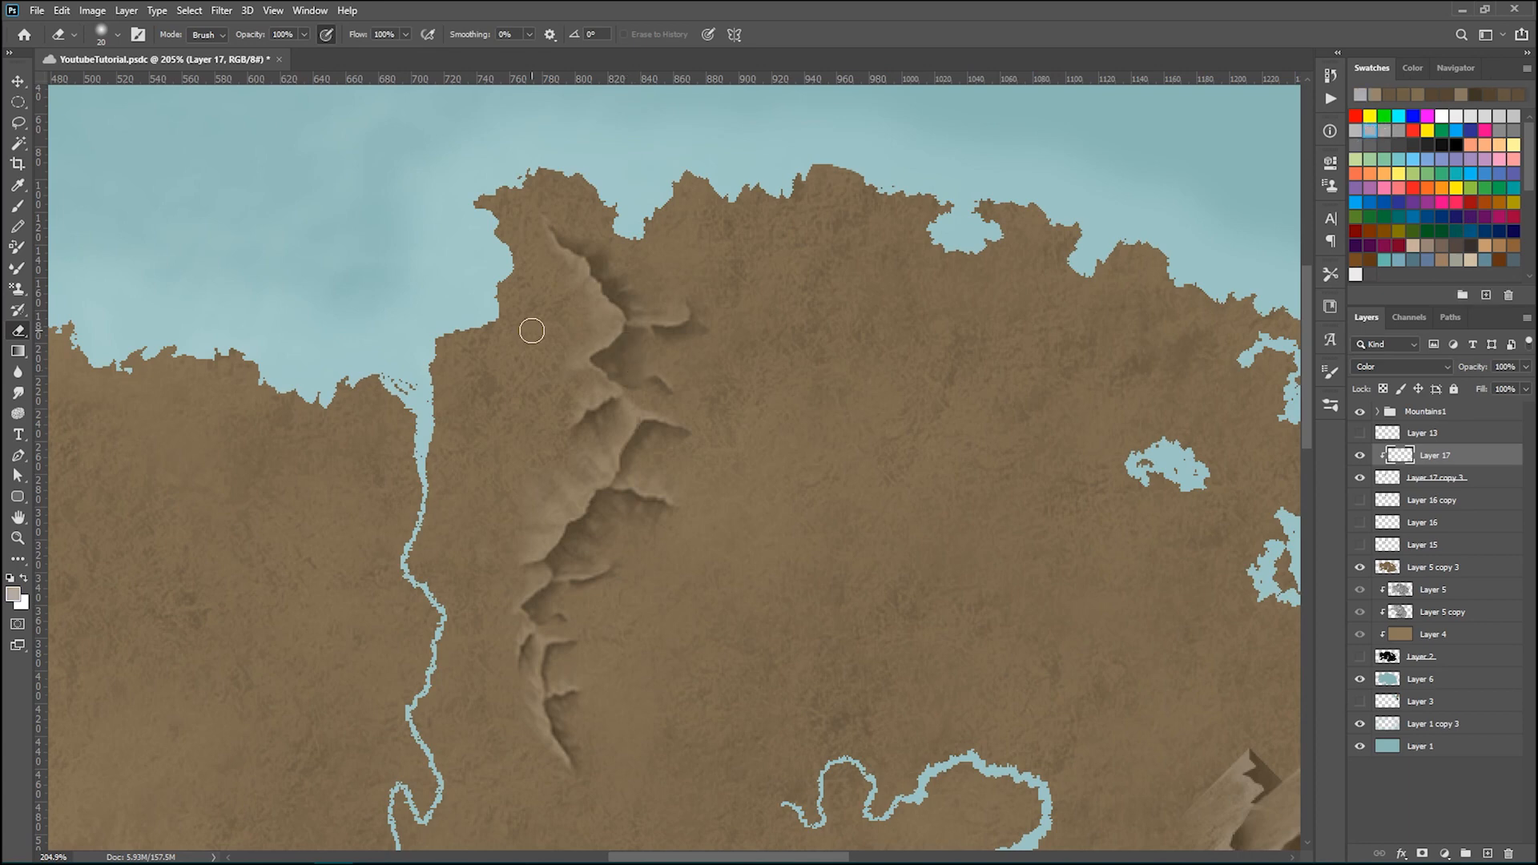
key(b)
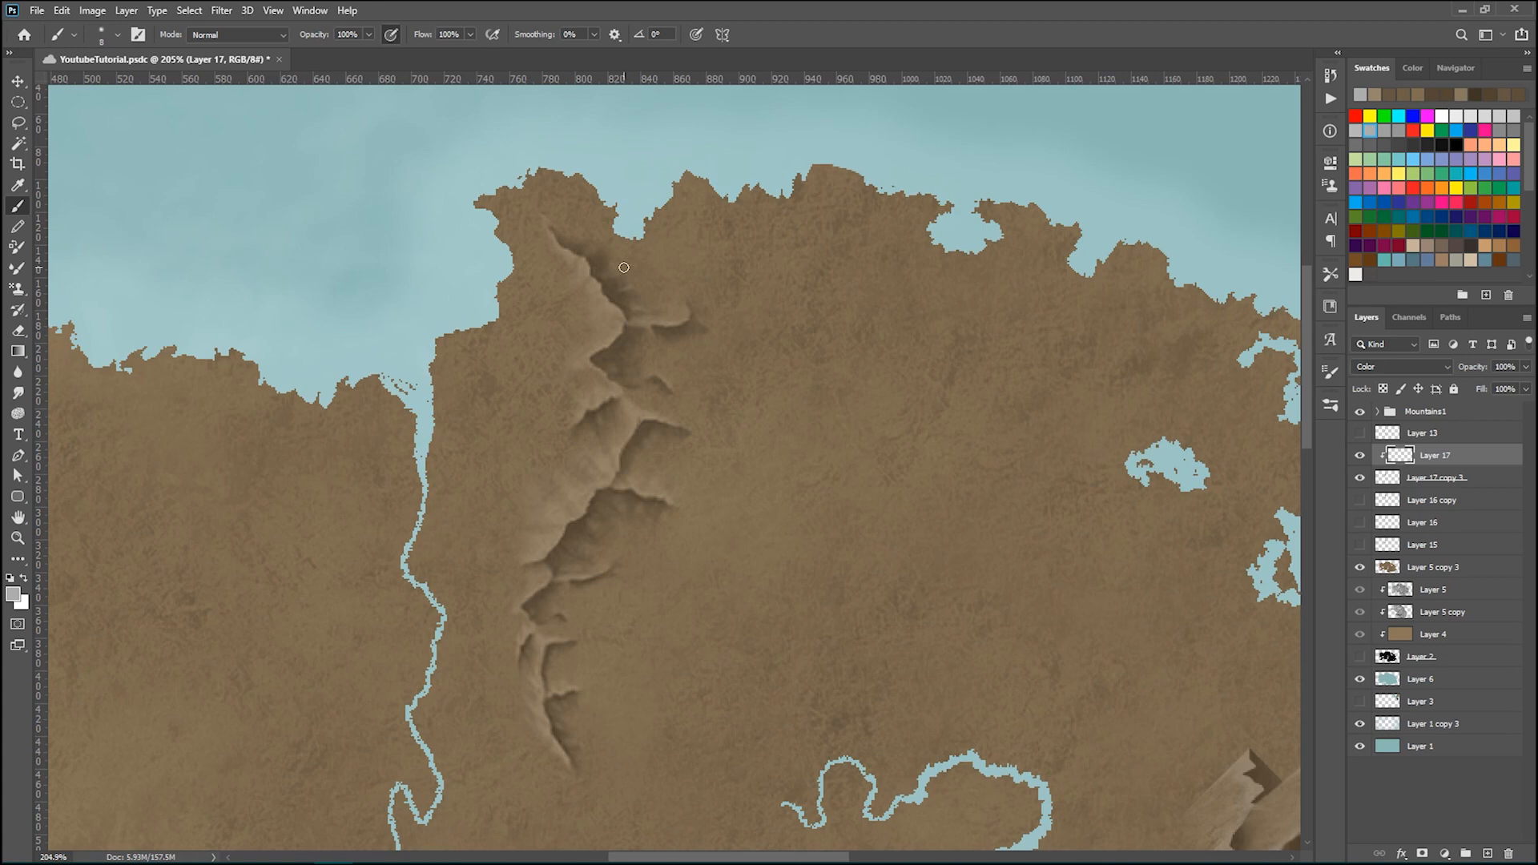
key(bracketright)
key(bracketright)
key(bracketright)
mouse_move(591, 272)
mouse_down()
mouse_move(624, 326)
mouse_move(601, 359)
mouse_move(619, 393)
mouse_move(604, 402)
mouse_move(639, 427)
mouse_move(559, 541)
mouse_move(531, 624)
mouse_move(570, 770)
mouse_up()
click(1525, 367)
drag(1522, 388, 1493, 391)
- Erase the outer edges of the grey tint along the ridge from north to south with a soft 40-pixel eraser
key(e)
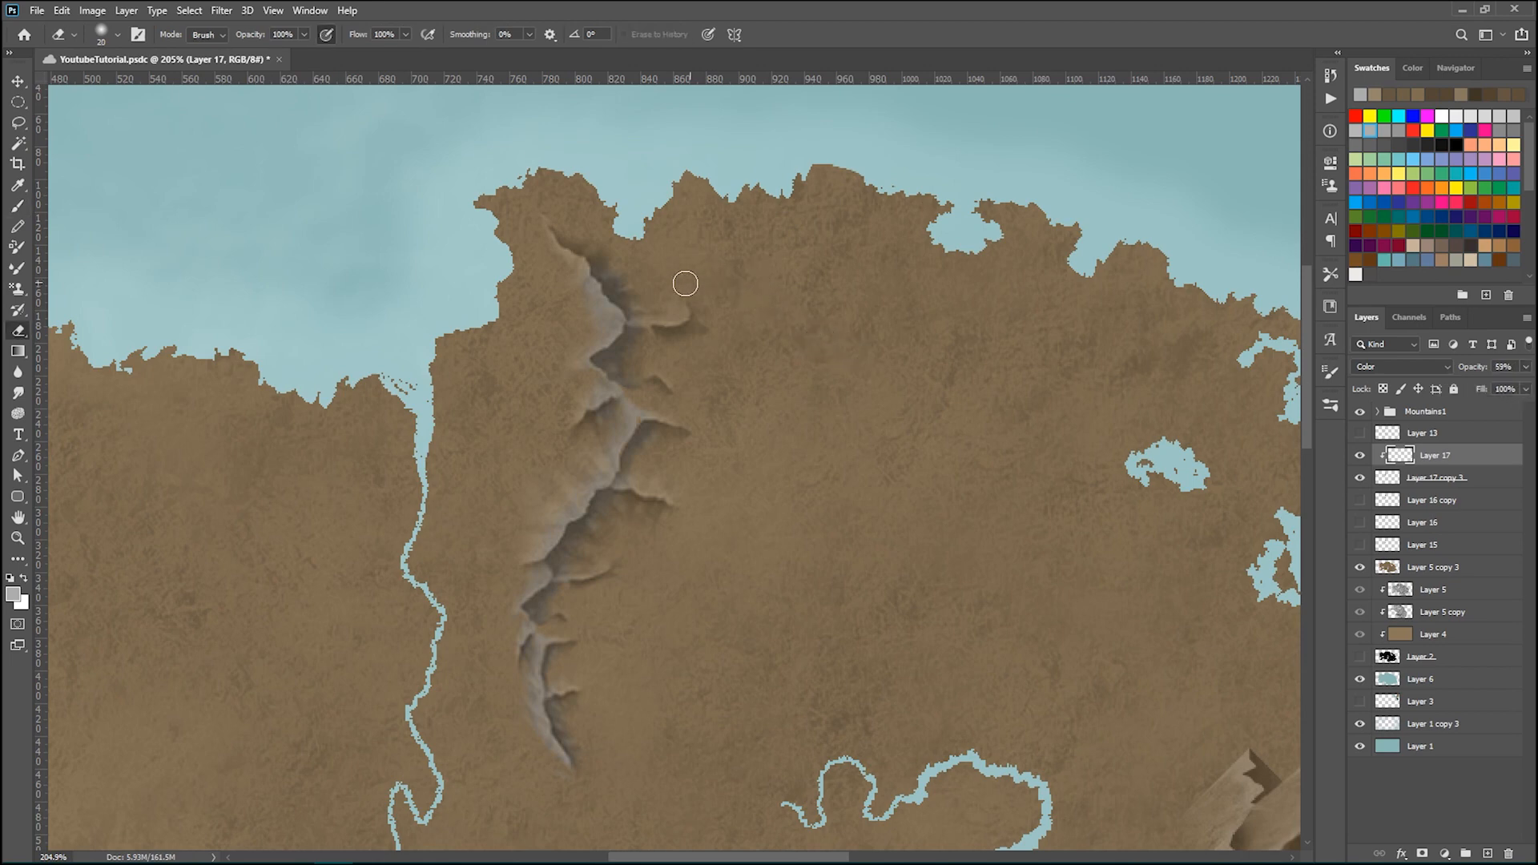
key(bracketright)
key(bracketright)
mouse_move(557, 242)
mouse_down()
mouse_move(581, 325)
mouse_move(555, 361)
mouse_move(572, 417)
mouse_move(590, 416)
mouse_move(581, 464)
mouse_move(498, 573)
mouse_move(499, 667)
mouse_move(543, 768)
mouse_move(599, 808)
mouse_up()
- Apply a Gaussian Blur to the grey tint layer to soften its transition into the brown slopes
scroll(320, 328, down, 5)
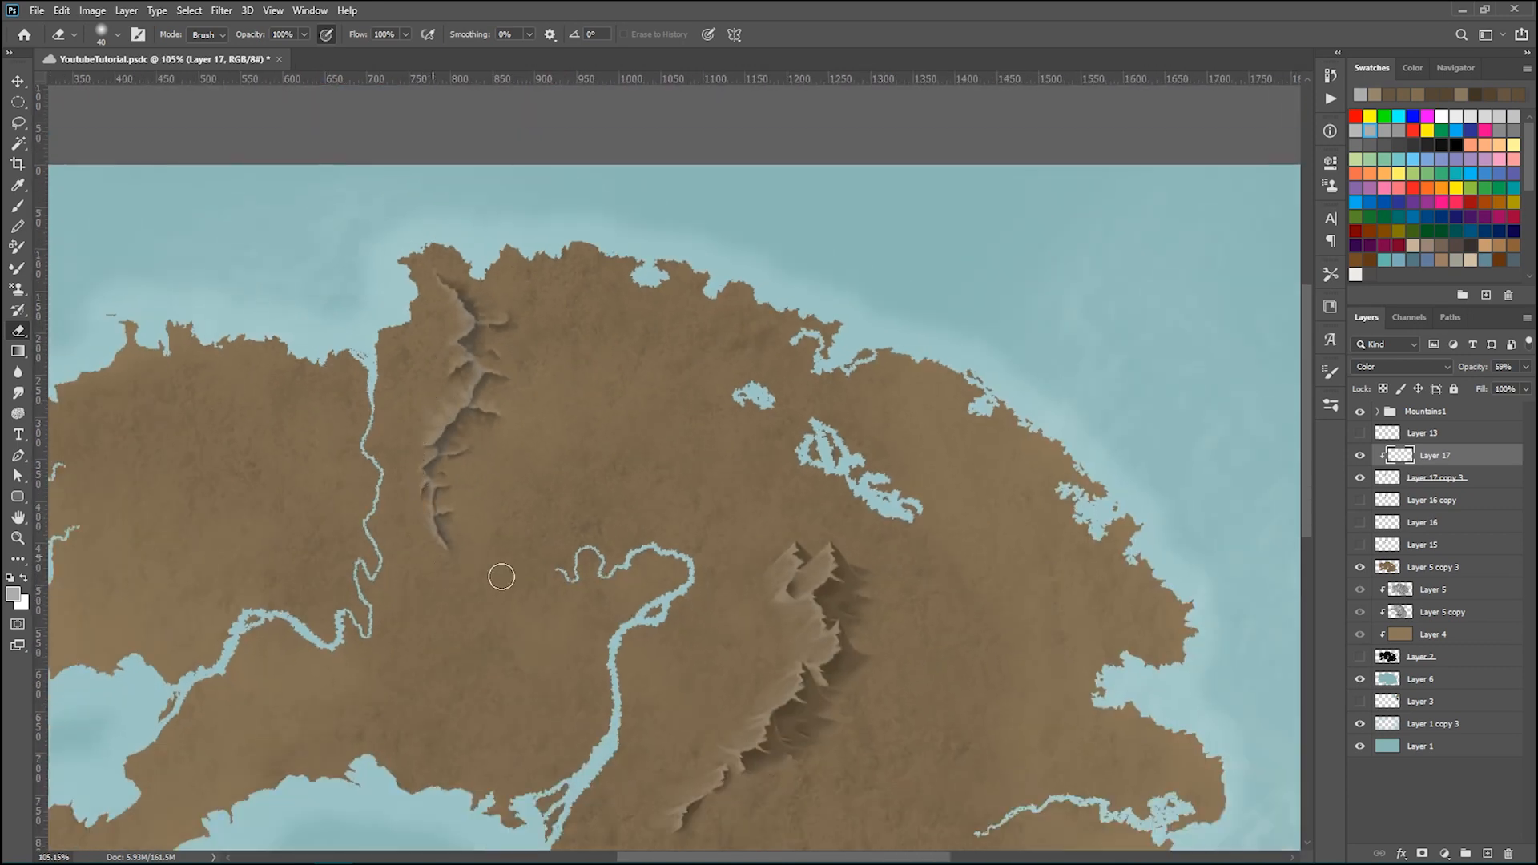
click(221, 13)
mouse_move(320, 191)
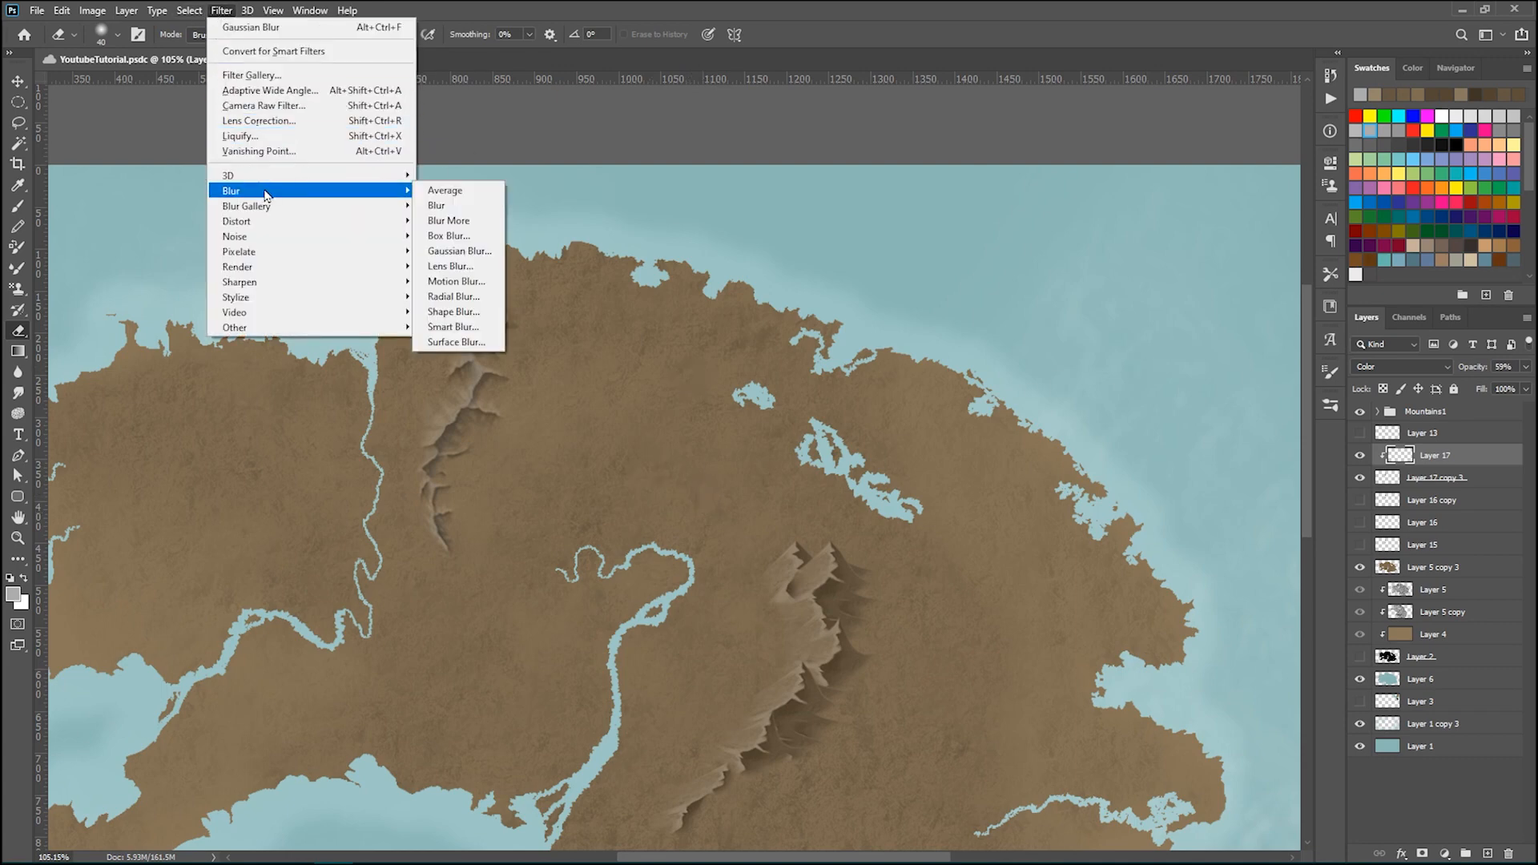
click(457, 251)
click(957, 374)
drag(970, 378, 999, 380)
click(1151, 157)
- Merge the tint into Layer 17 copy 3 and duplicate the ridge, with the lower copy at 66% opacity
key(e)
scroll(306, 395, up, 5)
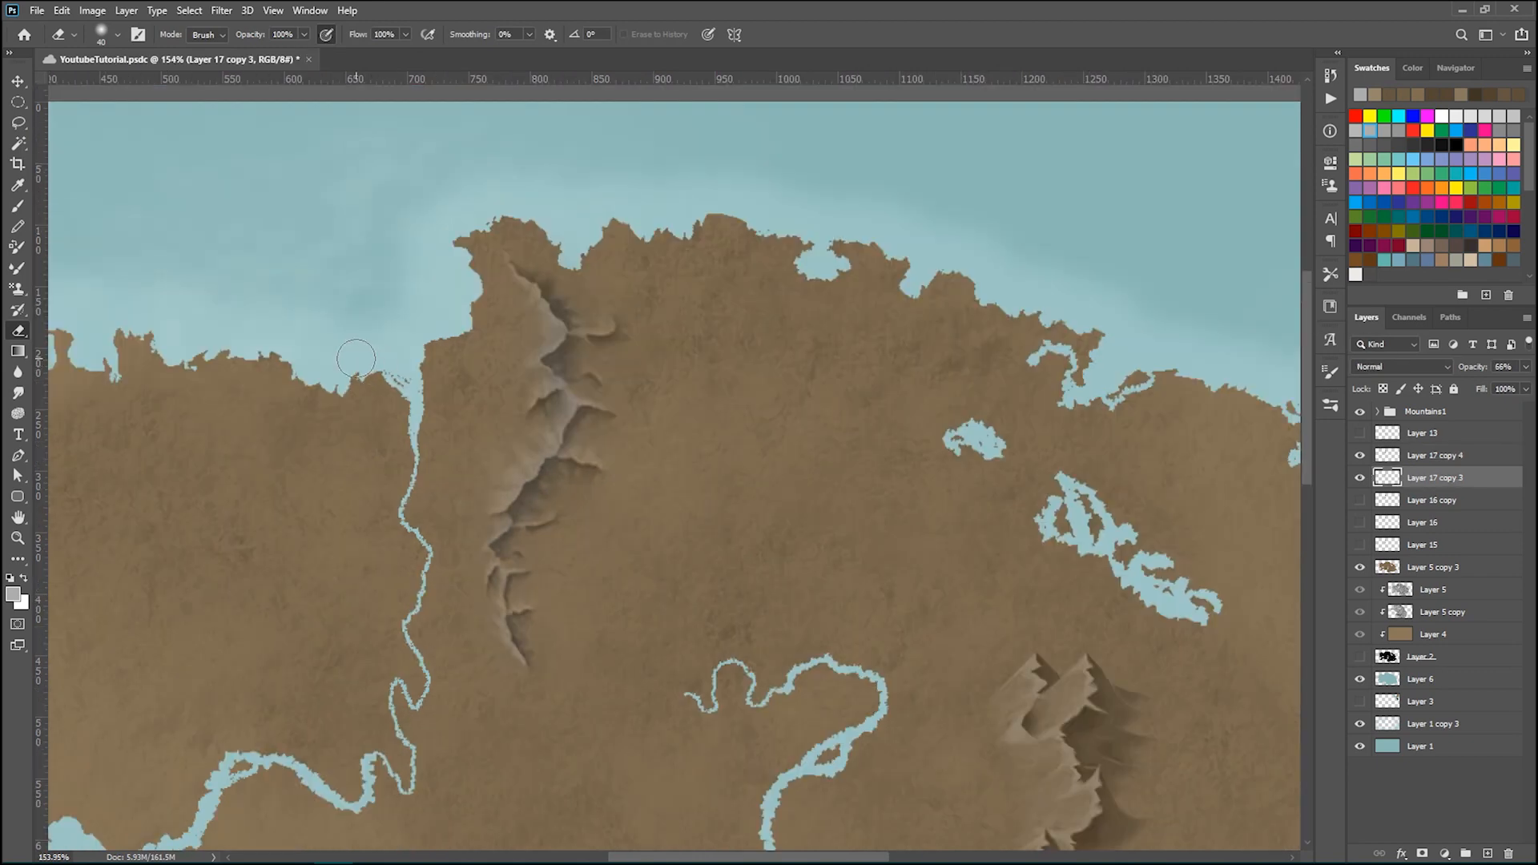
key(ctrl+minus)
key(ctrl+minus)
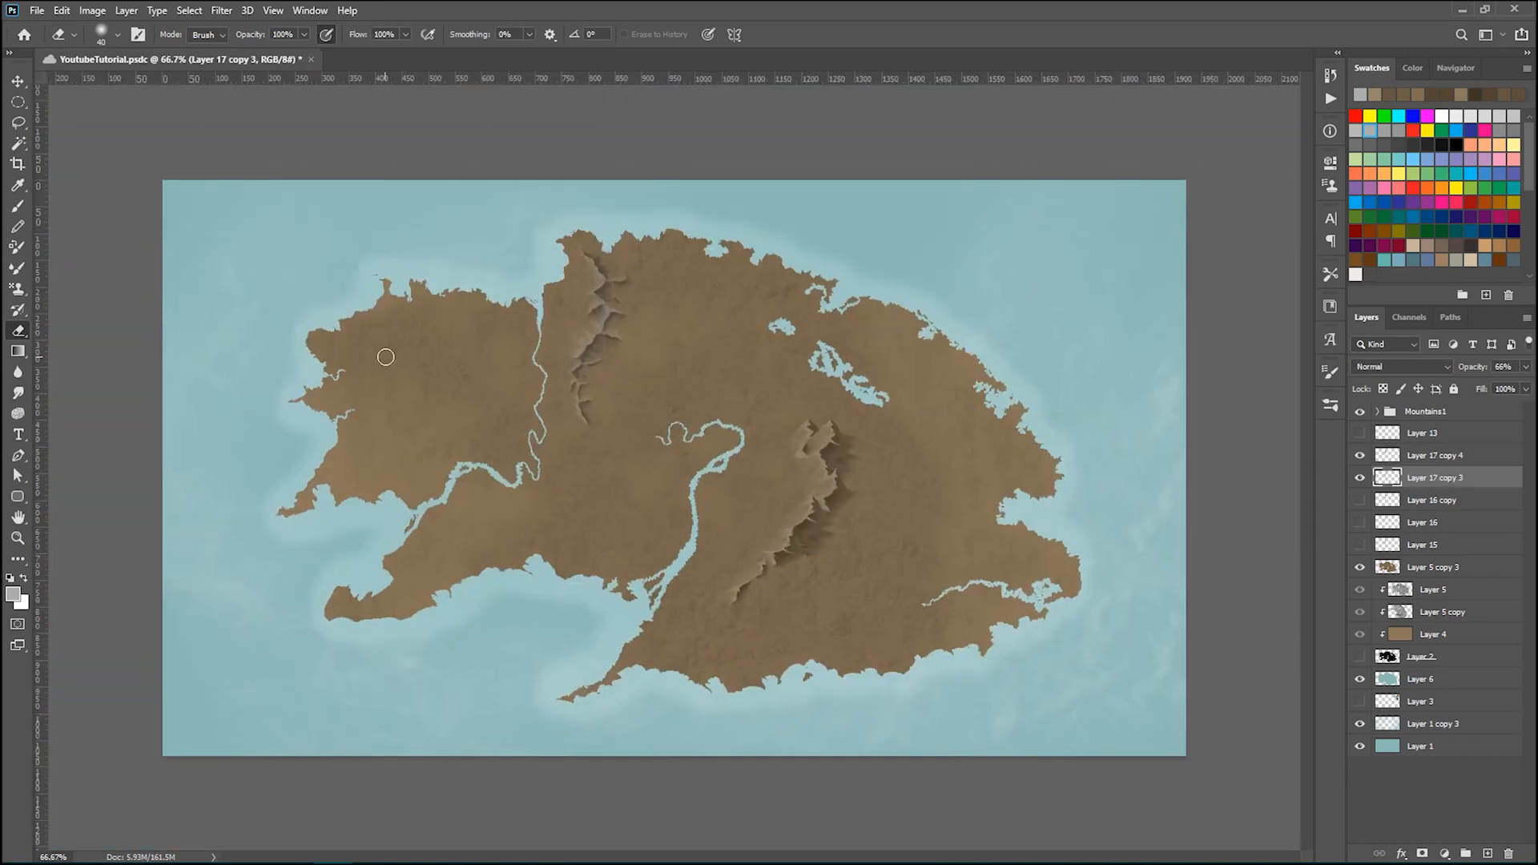